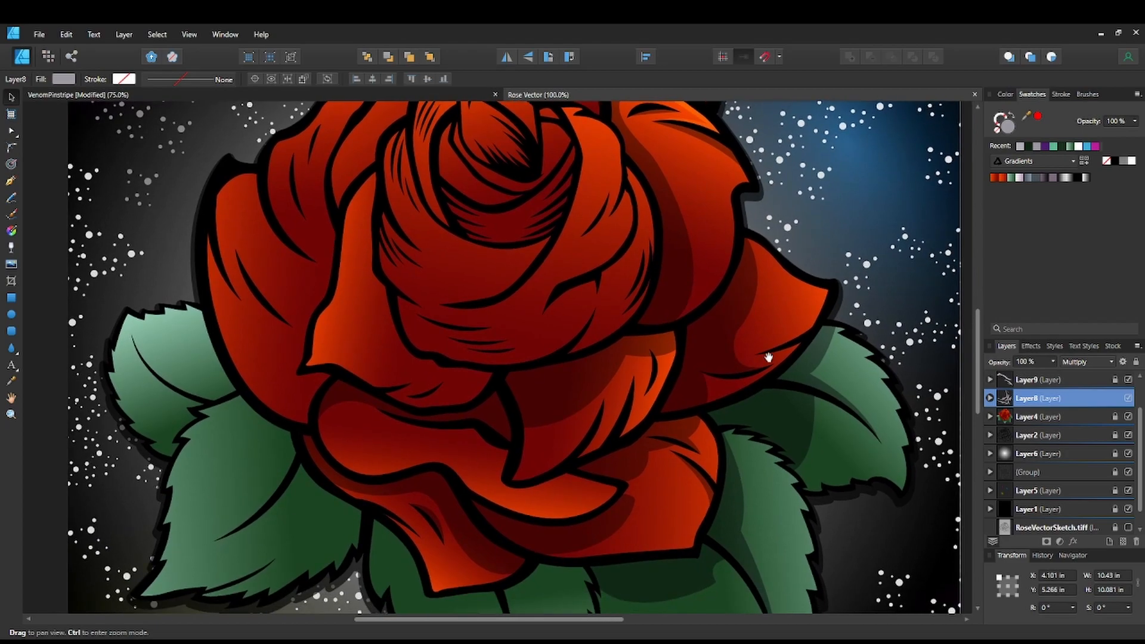
Start a Pen tool shadow shape in Layer8, curving its inner edge across the left outer petal and up to the fold above.
left_click_drag(727, 434, 847, 452)
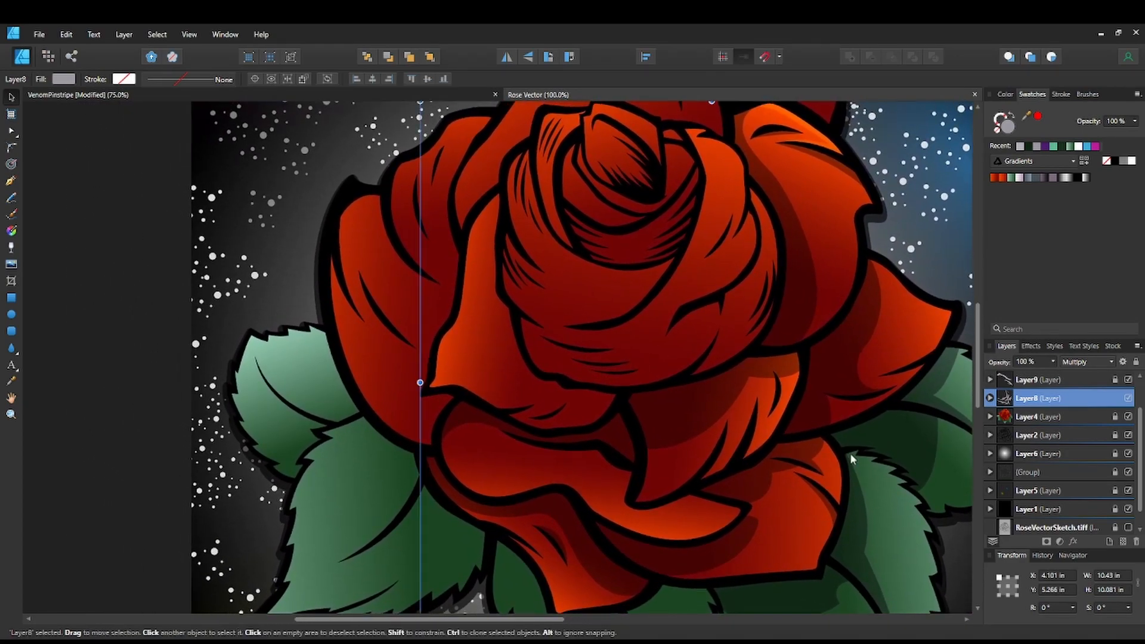
key("ctrl+plus")
left_click_drag(664, 403, 777, 376)
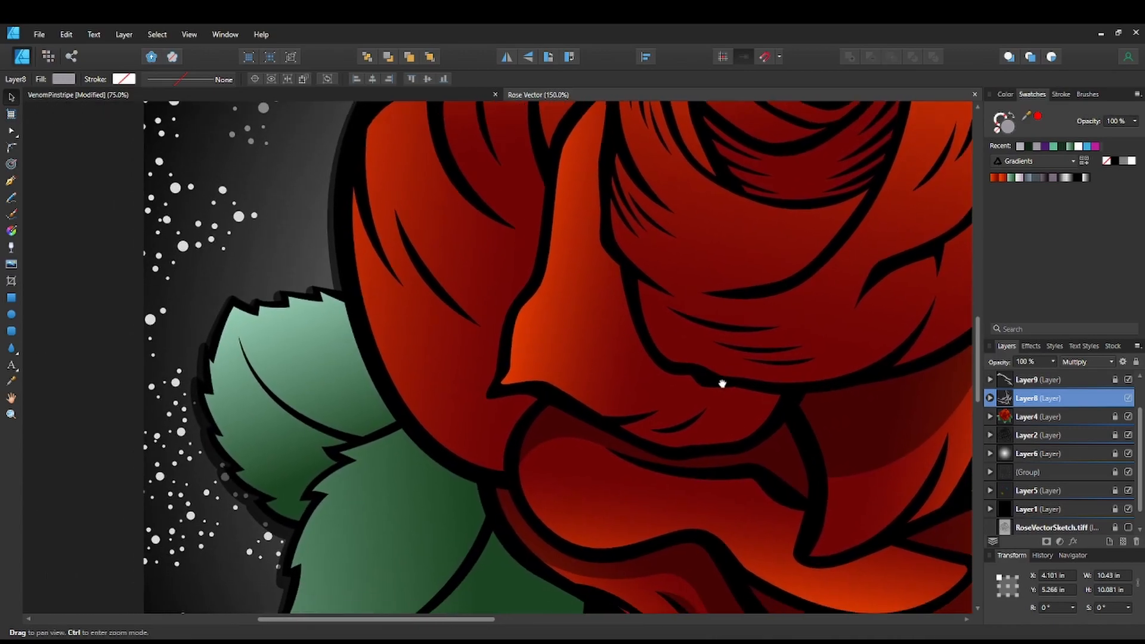
left_click(13, 183)
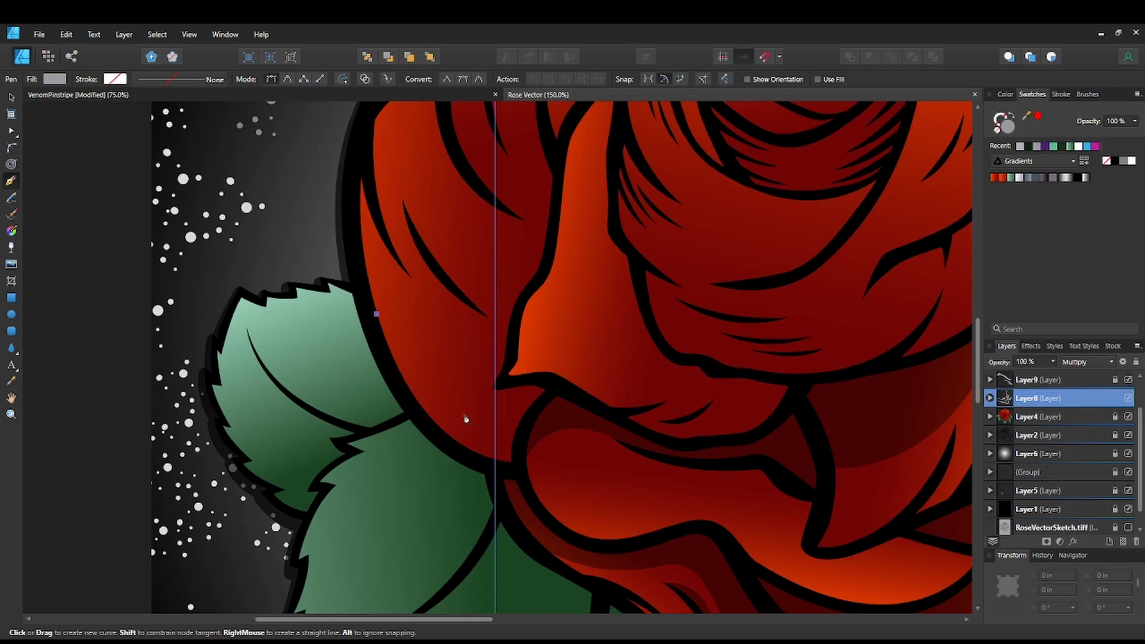
mouse_move(468, 410)
left_mouse_down()
mouse_move(500, 417)
mouse_move(483, 397)
left_mouse_up()
left_click_drag(494, 358, 498, 332)
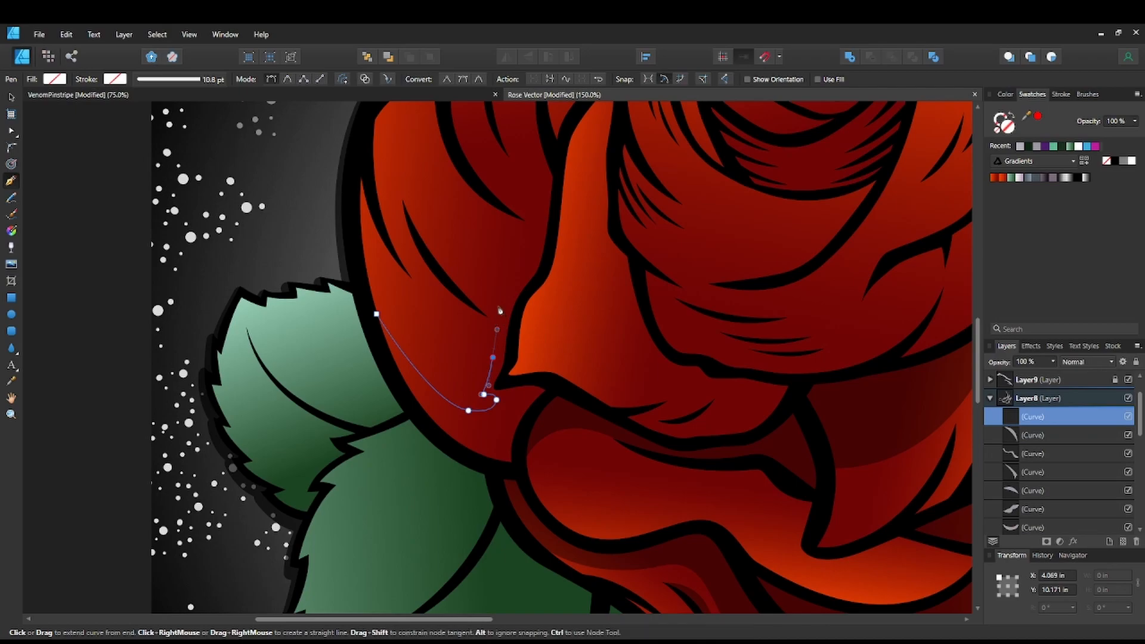
left_click_drag(512, 278, 499, 399)
left_click_drag(513, 317, 505, 286)
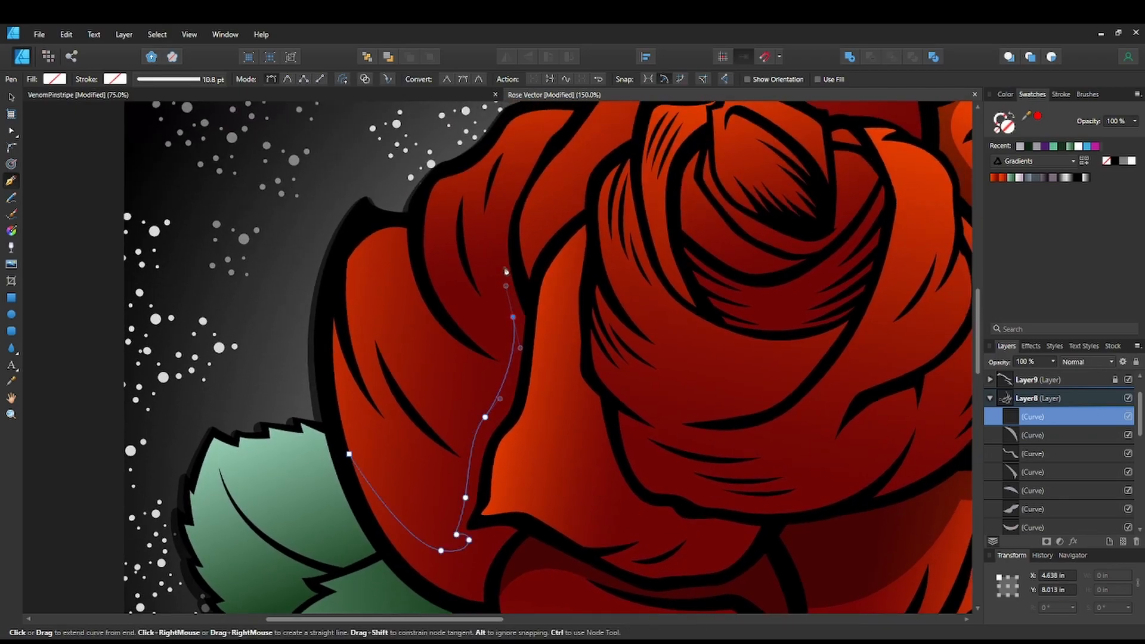
left_click_drag(511, 218, 521, 188)
left_click(513, 219)
Trace back along the black petal outlines to close the shadow shape, and fill it with the second red gradient swatch.
left_click_drag(520, 395, 516, 521)
left_click(475, 517)
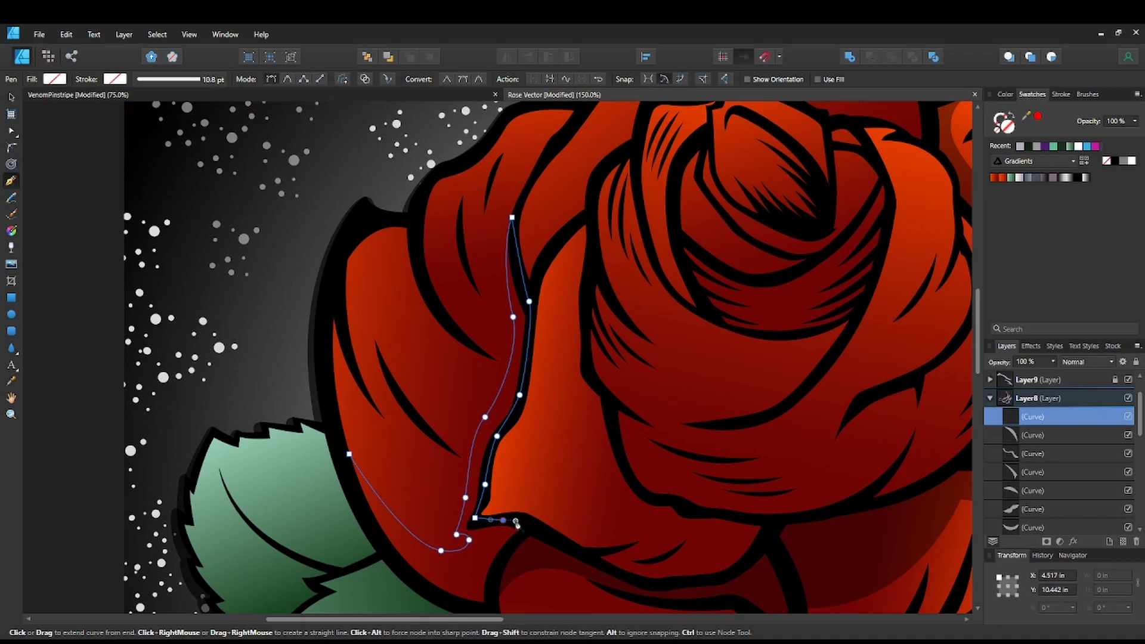
left_click(525, 529)
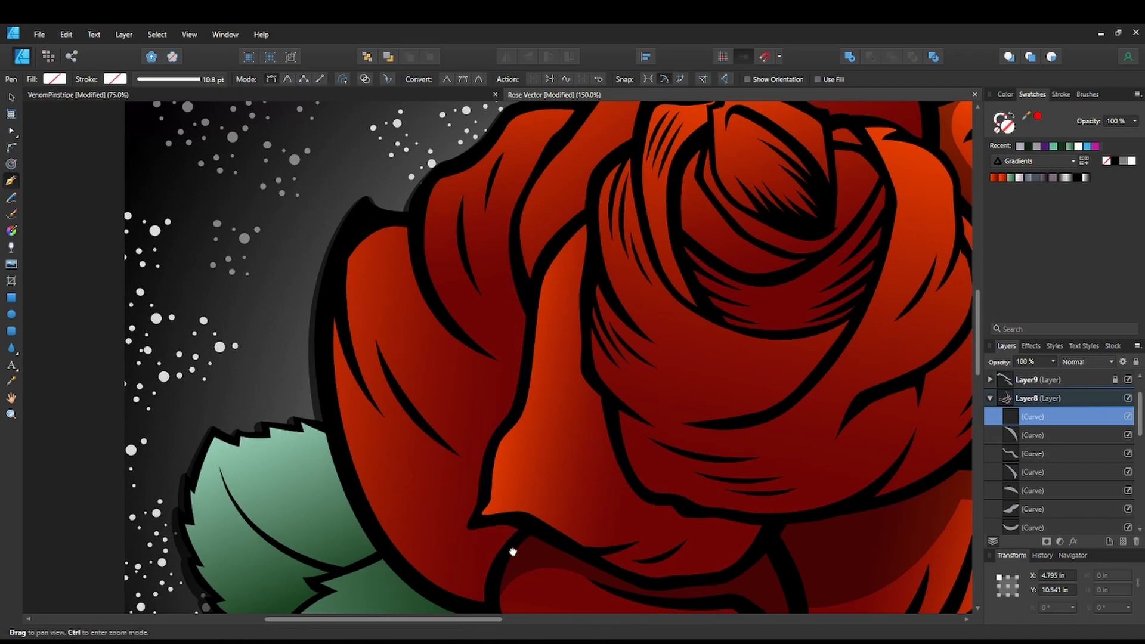
left_click_drag(511, 557, 582, 407)
left_click_drag(563, 460, 574, 494)
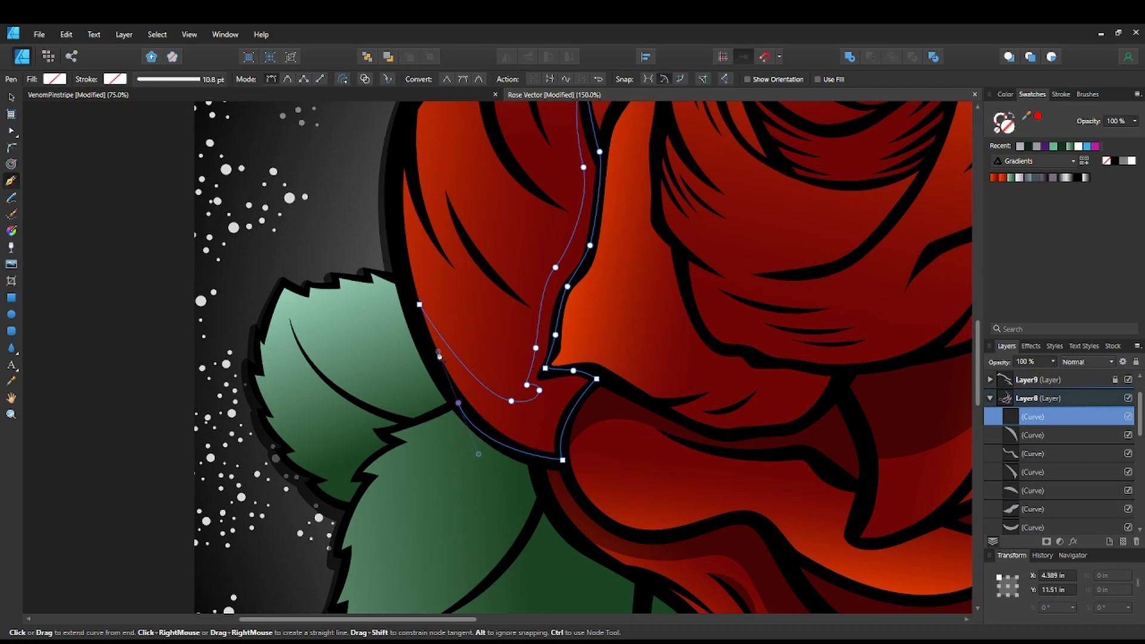
left_click_drag(419, 305, 419, 287)
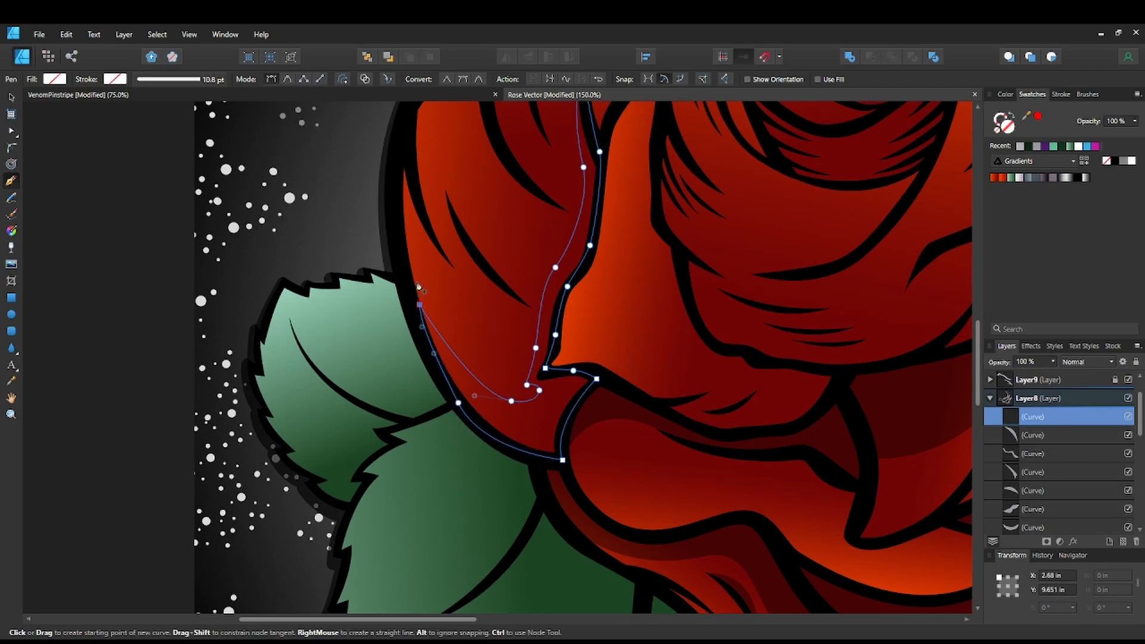
left_click(1004, 178)
left_click_drag(881, 248, 731, 333)
key("ctrl+minus")
key("ctrl+minus")
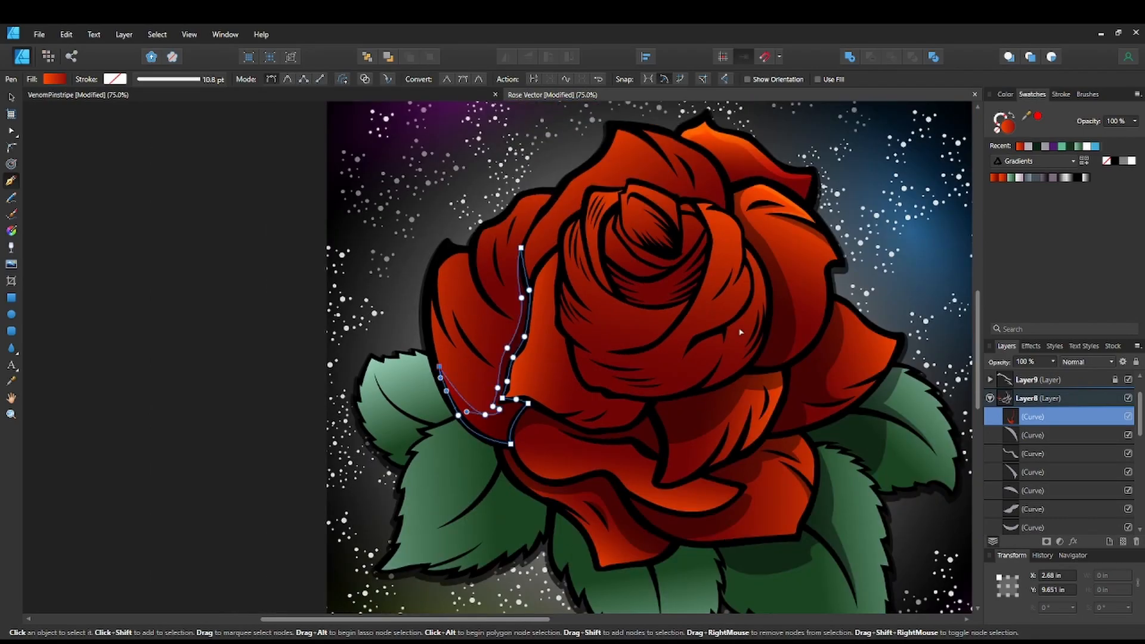
scroll(593, 299, "up", 3)
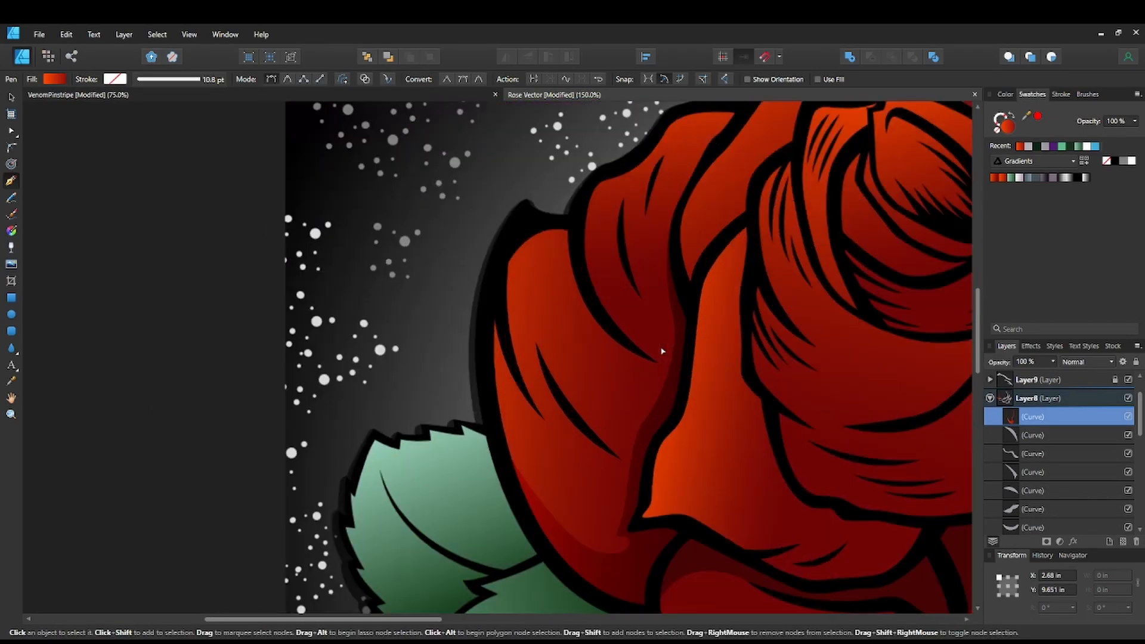
Draw a tapered shadow shape along the upper inner edge of the left outer petal and fill it with the second red gradient.
left_click_drag(652, 442, 629, 361)
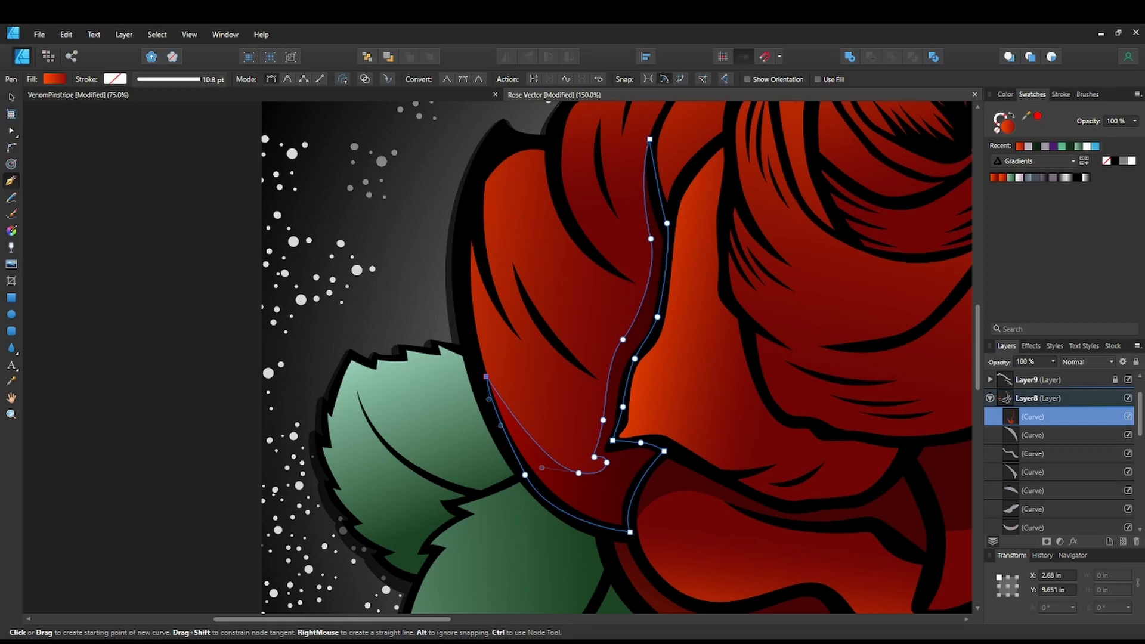
left_click_drag(615, 448, 591, 471)
left_click_drag(620, 301, 596, 352)
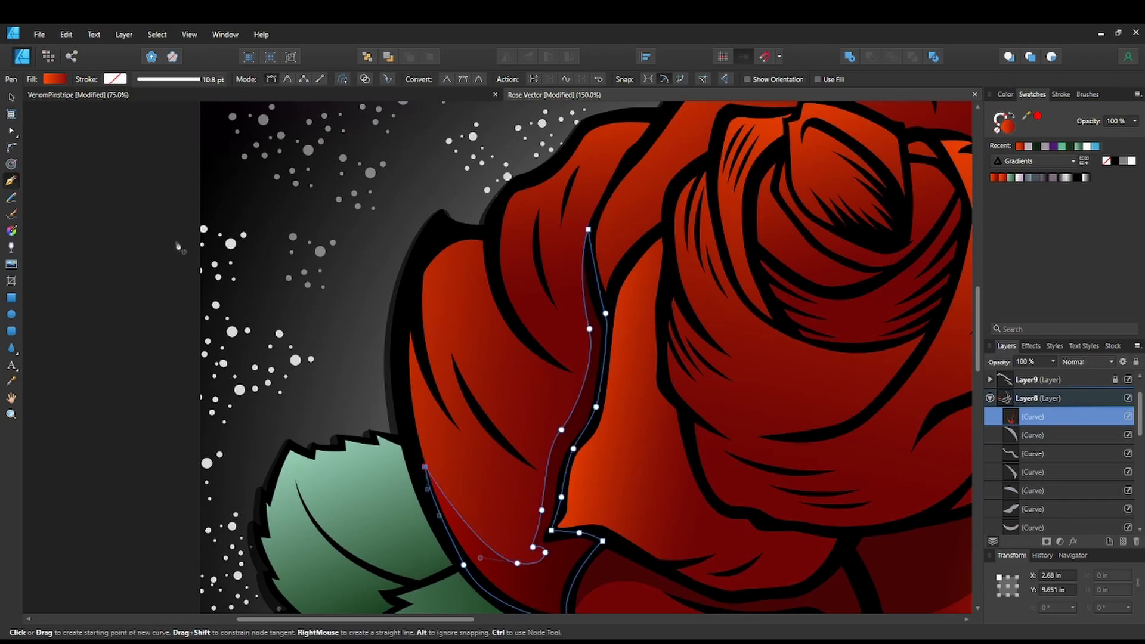
left_click(573, 372)
mouse_move(464, 241)
left_mouse_down()
mouse_move(462, 144)
mouse_move(473, 138)
mouse_move(473, 232)
left_mouse_up()
left_click(489, 234)
left_click_drag(627, 395, 657, 398)
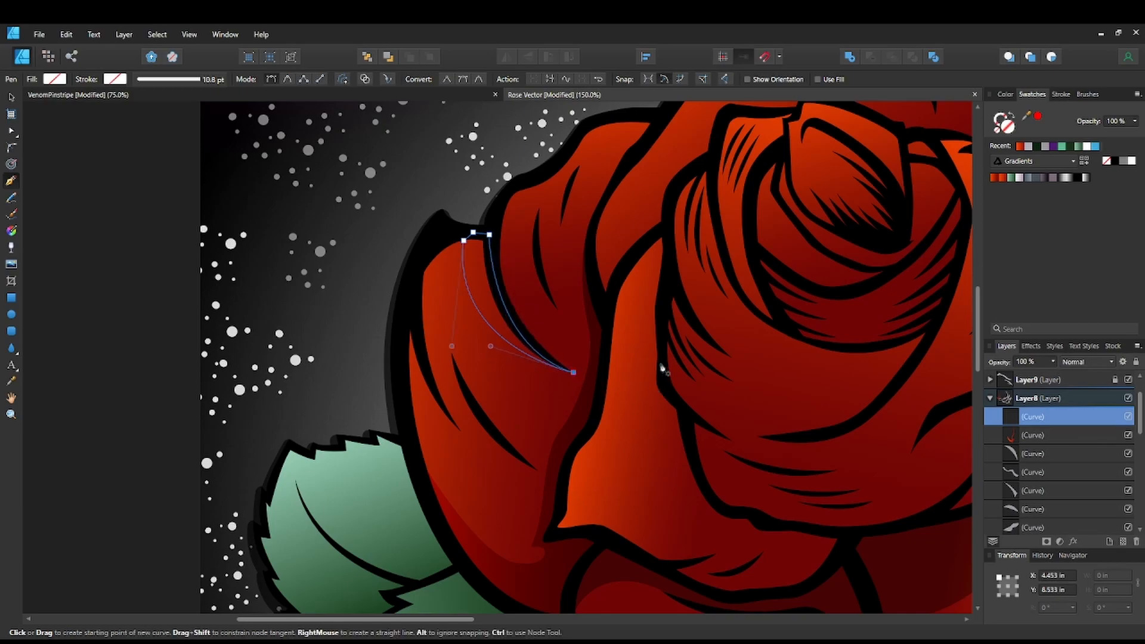
left_click(1003, 178)
left_click_drag(749, 365, 799, 276)
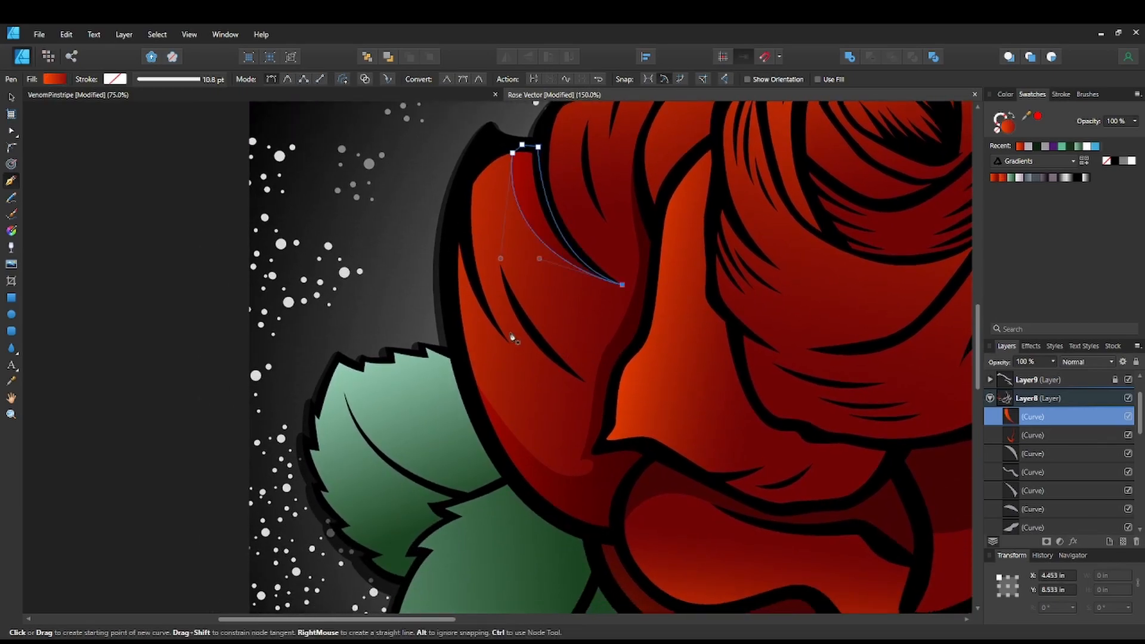
Draw a narrow shadow shape under the crease at the petal's outer left edge and fill it with the same red gradient.
left_click(508, 342)
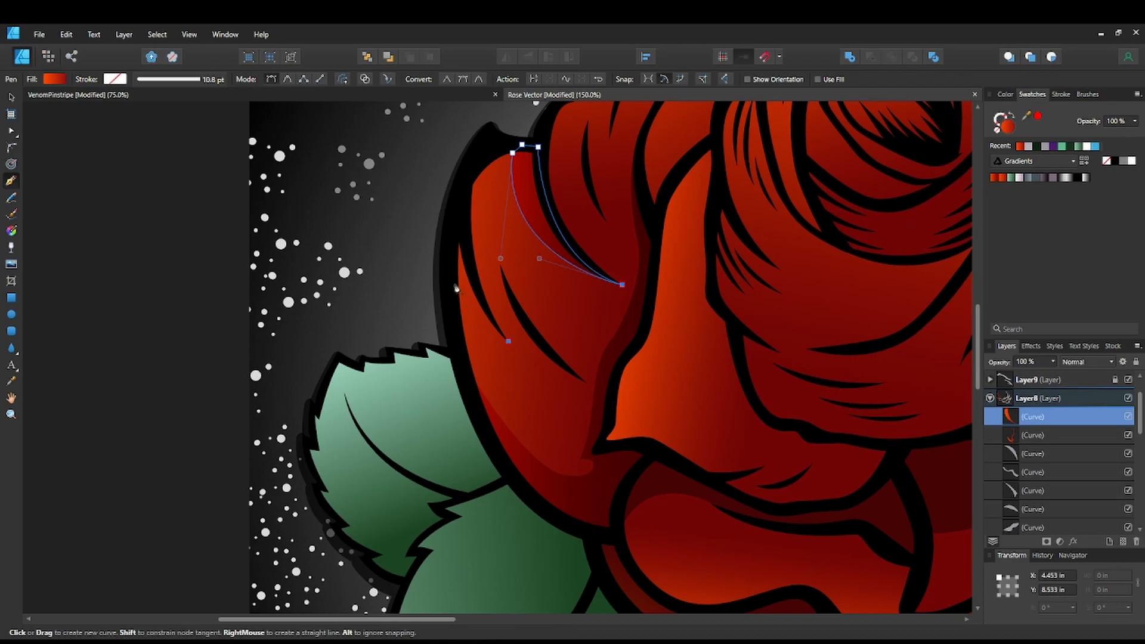
left_click_drag(451, 273, 448, 234)
left_click(458, 229)
left_click_drag(508, 340, 544, 389)
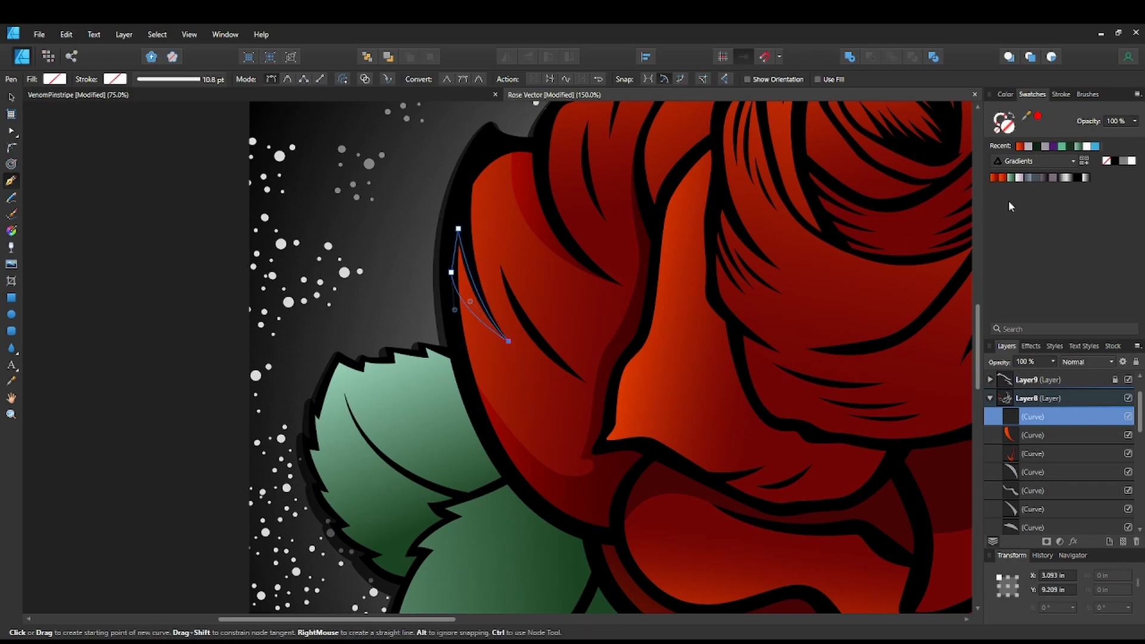
left_click(1003, 177)
left_click_drag(739, 357, 711, 346)
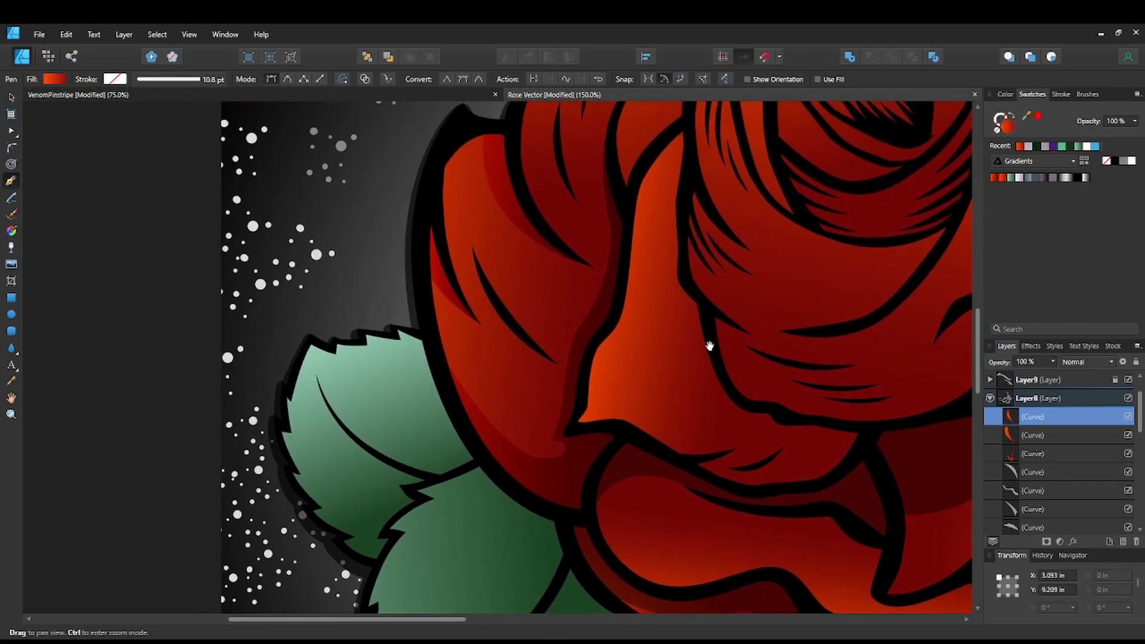
Draw a thin shadow sliver beneath the middle crease line of the left petal and fill it with the same red gradient.
left_click(473, 246)
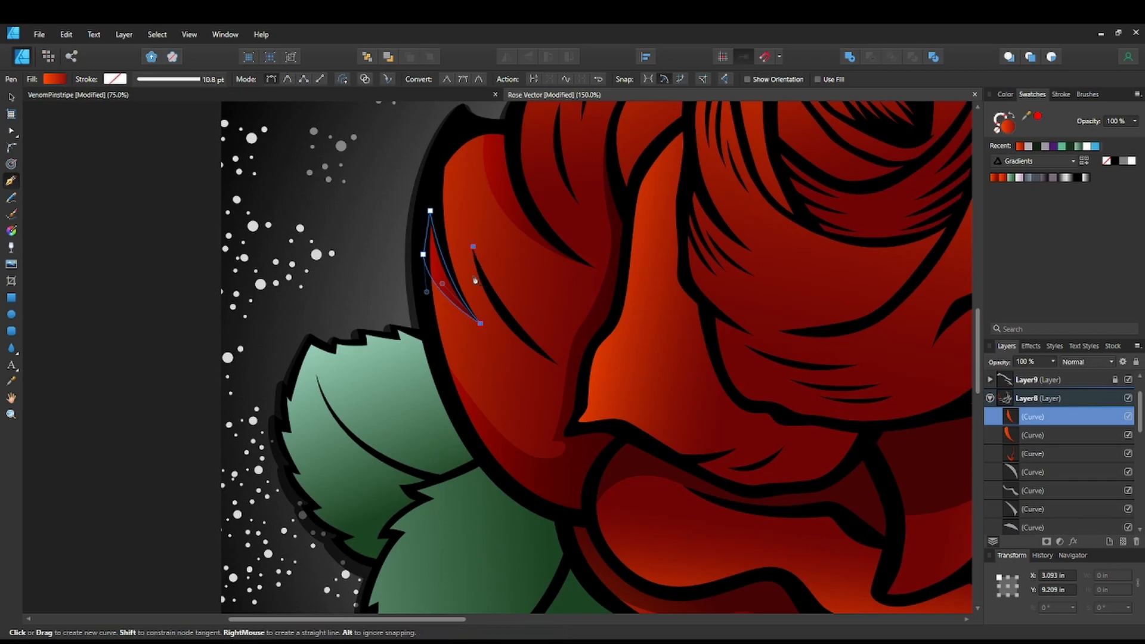
left_click_drag(555, 362, 647, 387)
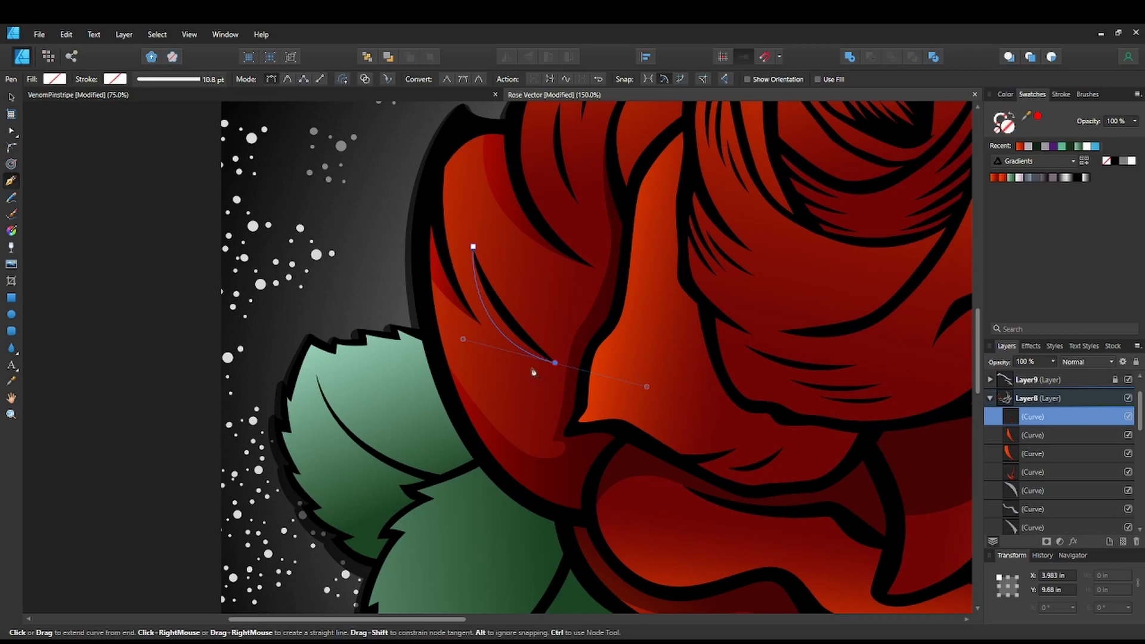
left_click(555, 362)
left_click_drag(474, 249, 471, 194)
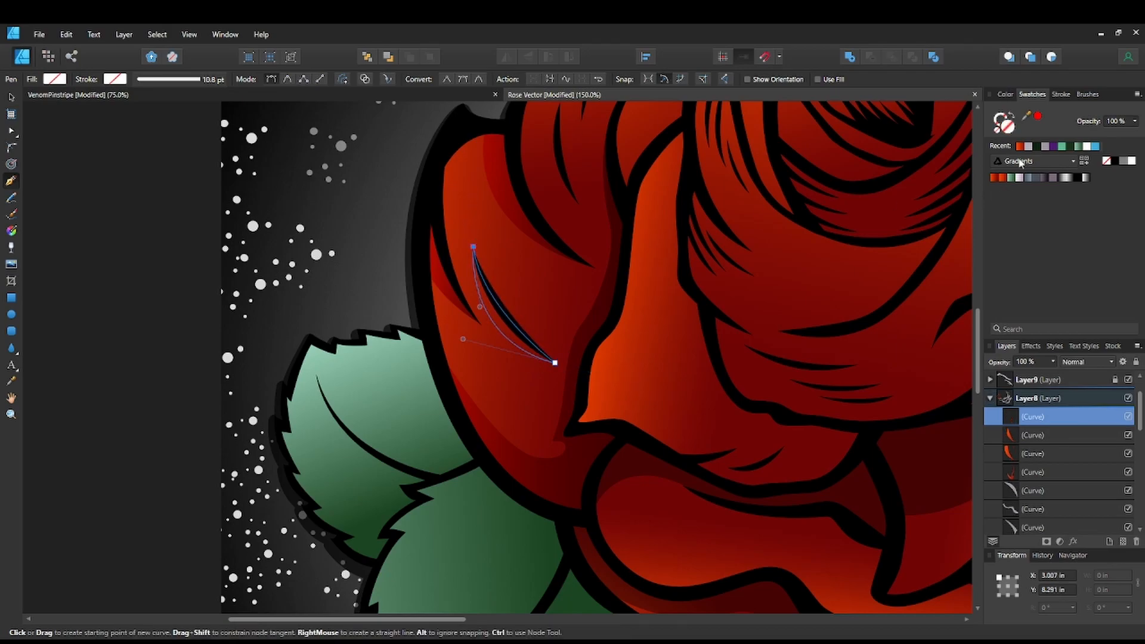
left_click(1006, 179)
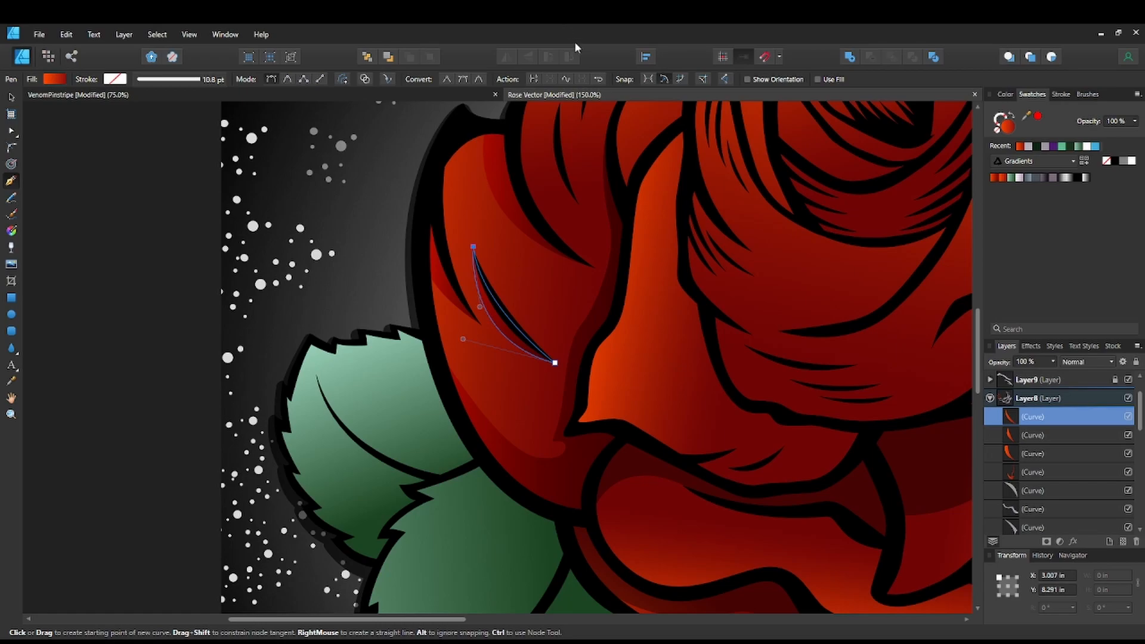
Try the pale lilac and blue-grey gradient swatches as fills on the four new shadow curves.
left_click_drag(703, 390, 586, 378)
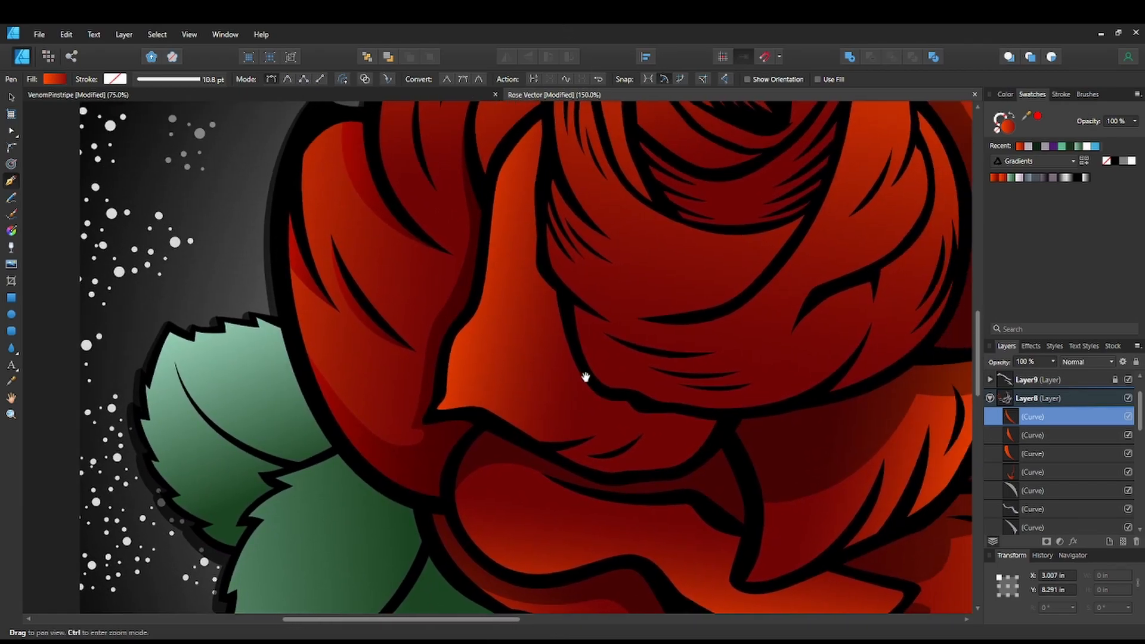
mouse_move(590, 331)
left_mouse_down()
mouse_move(592, 393)
mouse_move(603, 382)
mouse_move(594, 351)
left_mouse_up()
scroll(603, 383, "down", 4)
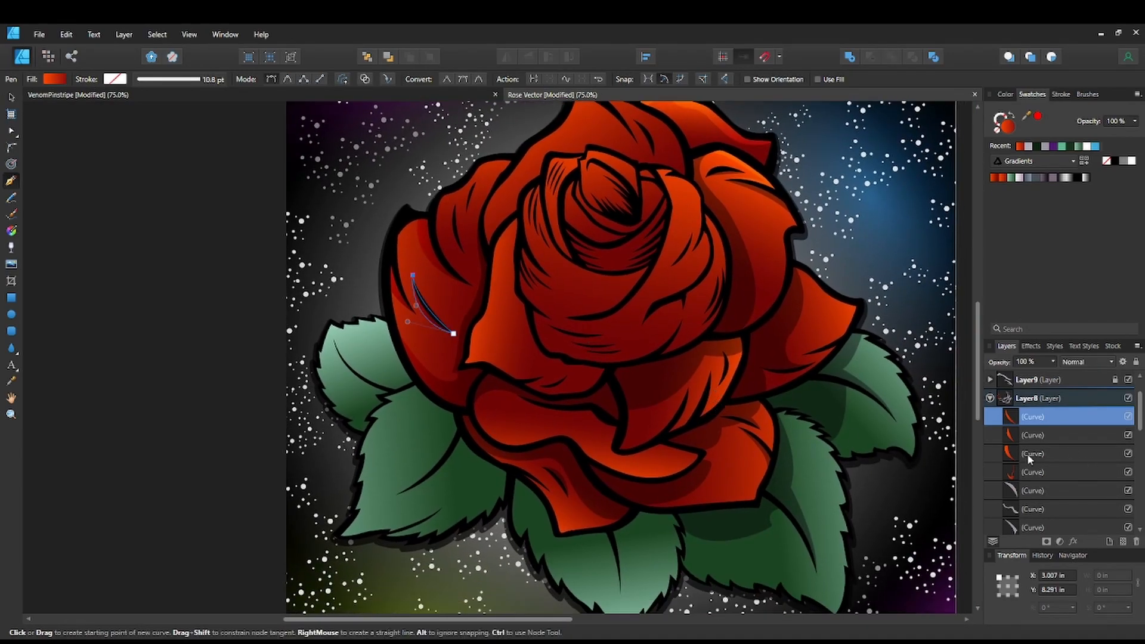
left_click_drag(521, 329, 584, 327)
left_click(1057, 471, "shift")
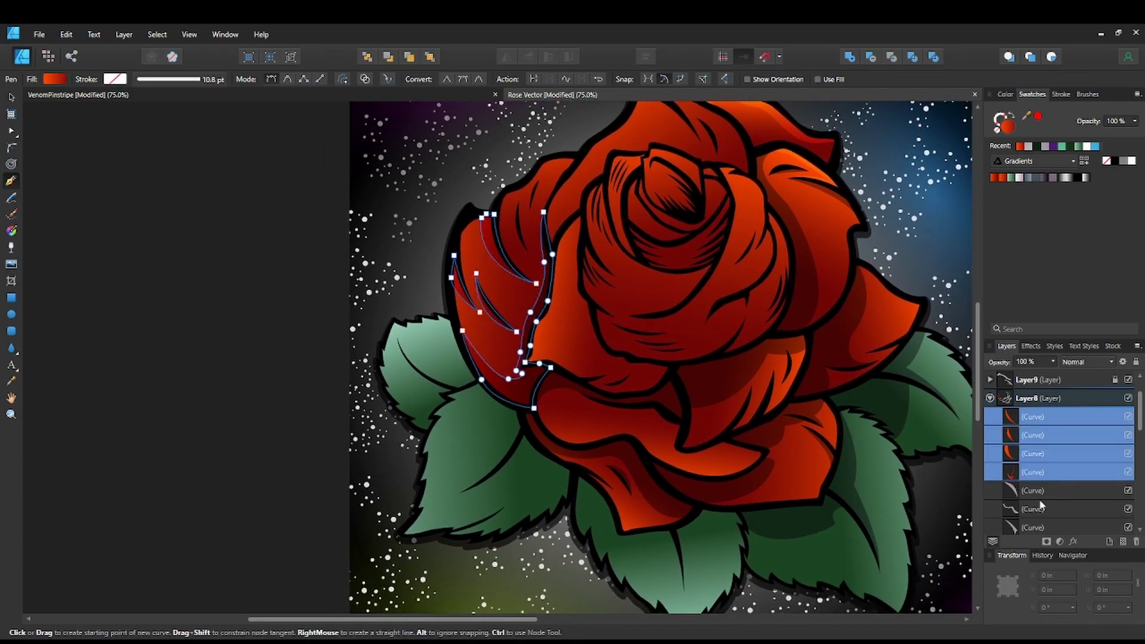
left_click(1019, 178)
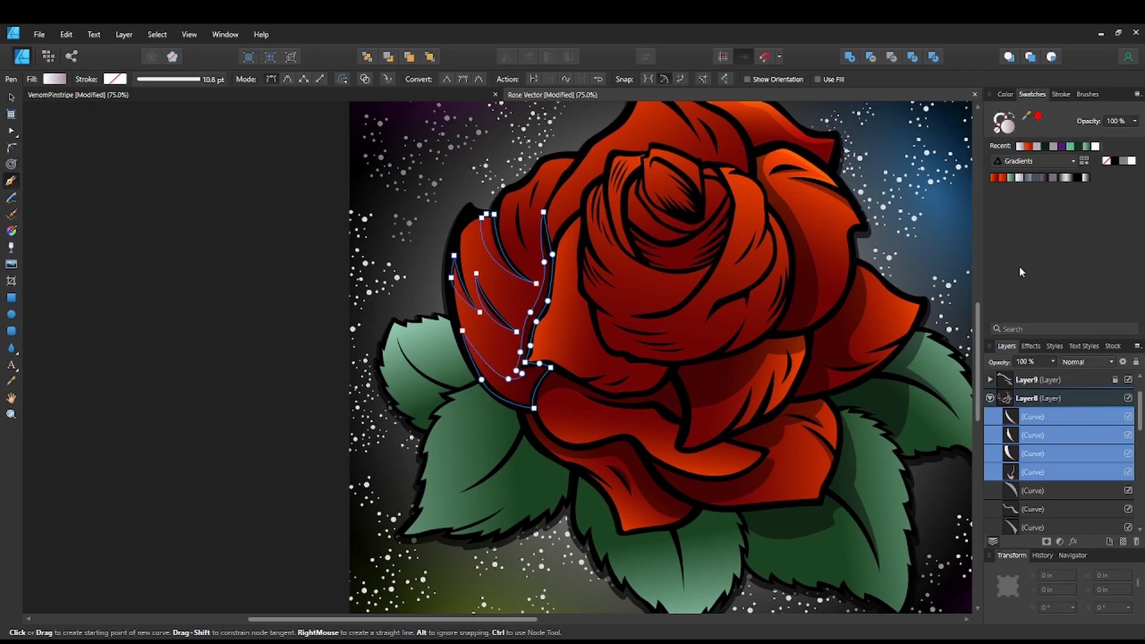
left_click_drag(817, 402, 804, 367)
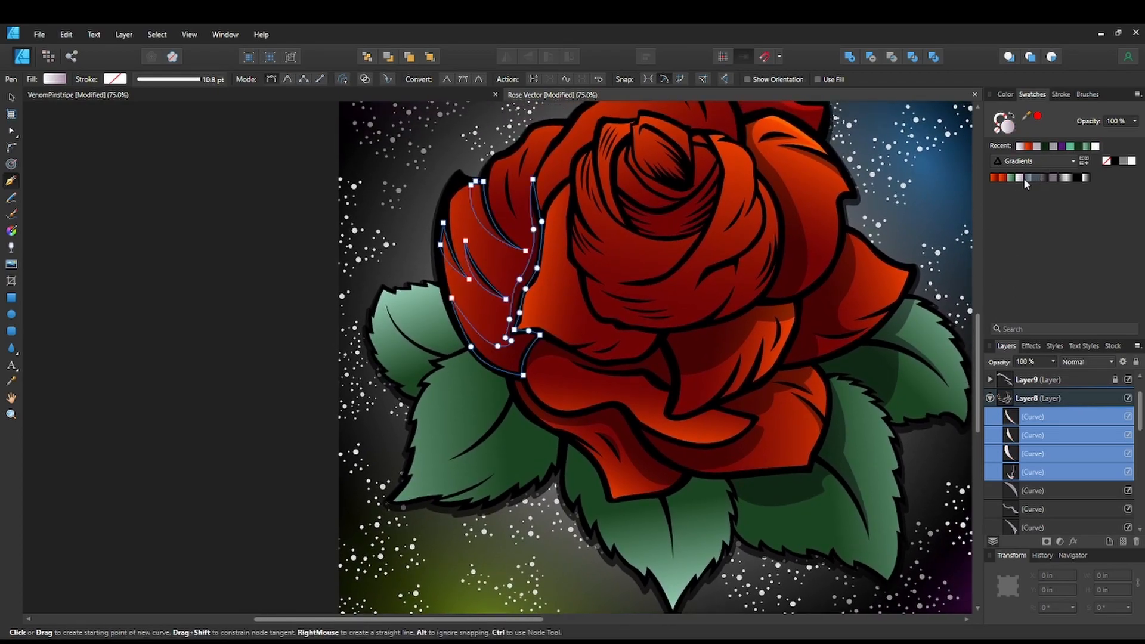
left_click(1028, 179)
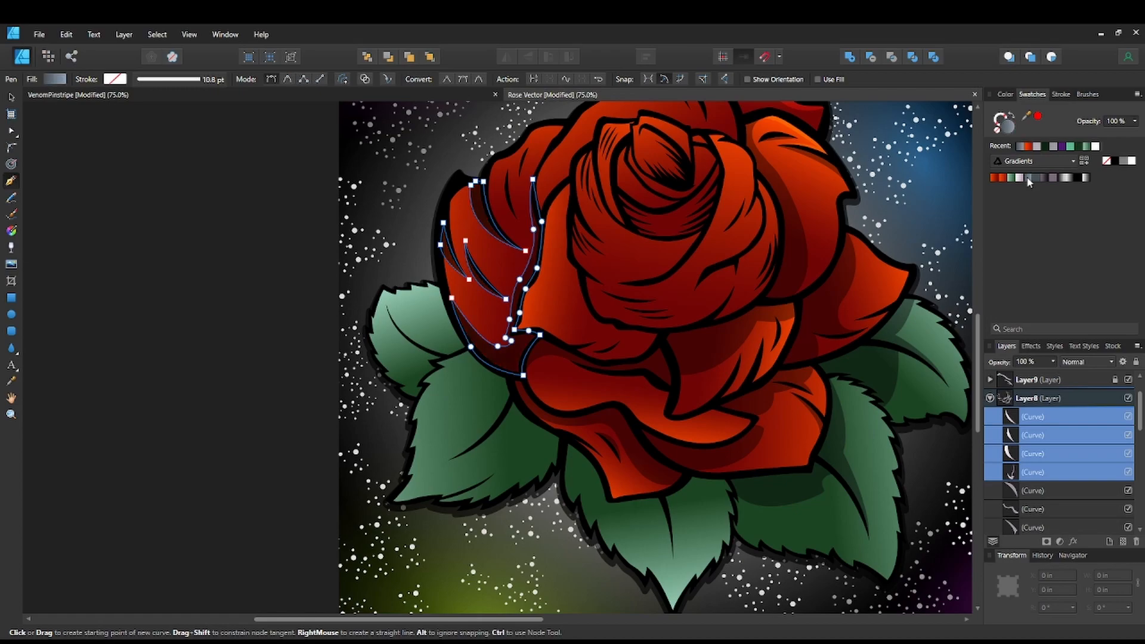
left_click_drag(793, 307, 748, 311)
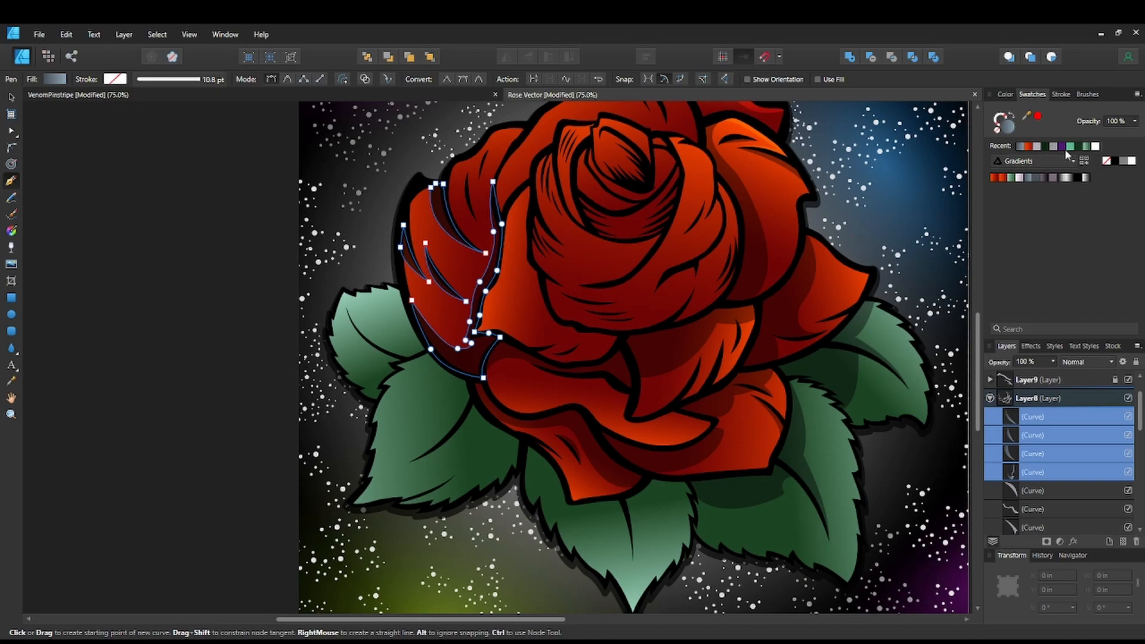
scroll(1068, 478, "down", 3)
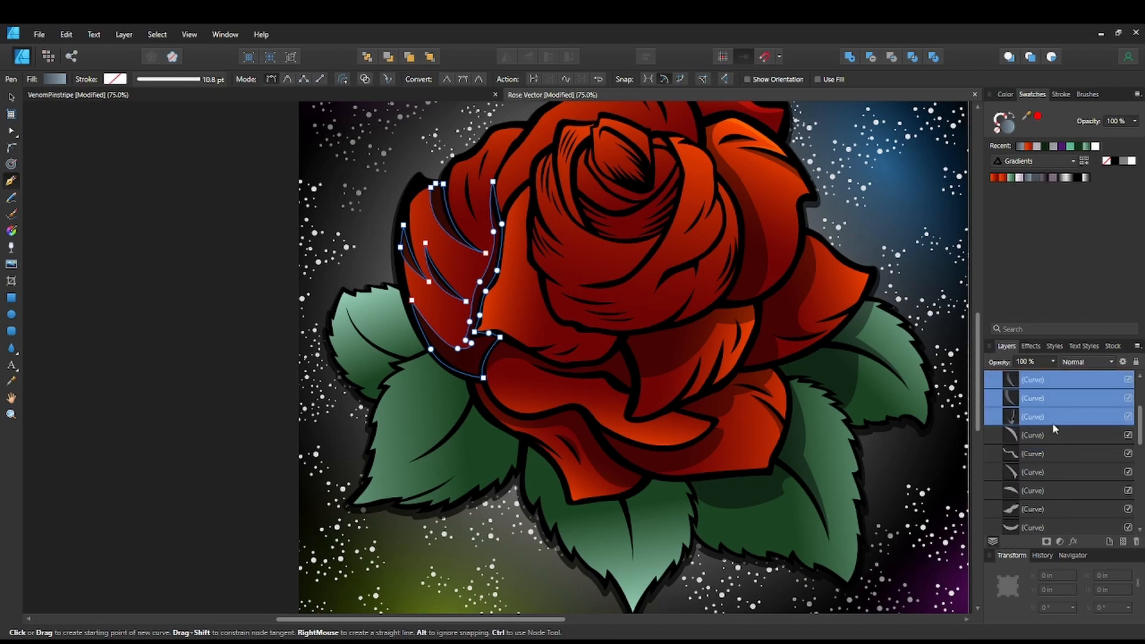
left_click(1018, 179)
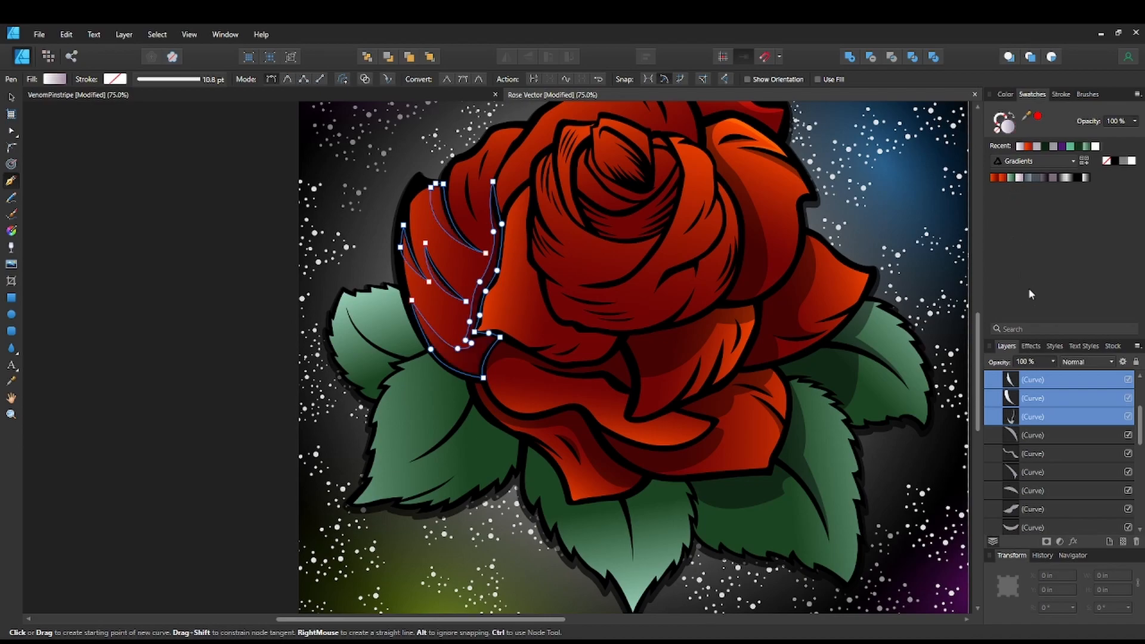
Select the existing grey shadow curve on the lower petal and add its fill to the Gradients palette.
left_click(1040, 436)
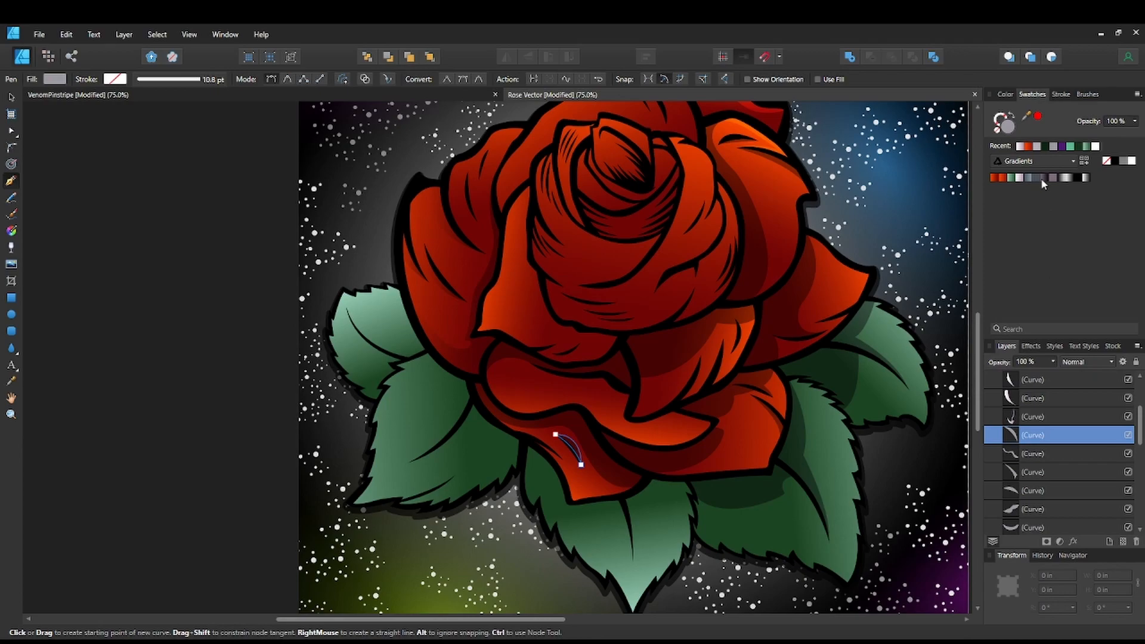
left_click(1004, 94)
left_click(1022, 97)
left_click(1083, 162)
Select the four new shadow curves of the left petal and fill them with the newly added grey gradient swatch.
left_click(1042, 421)
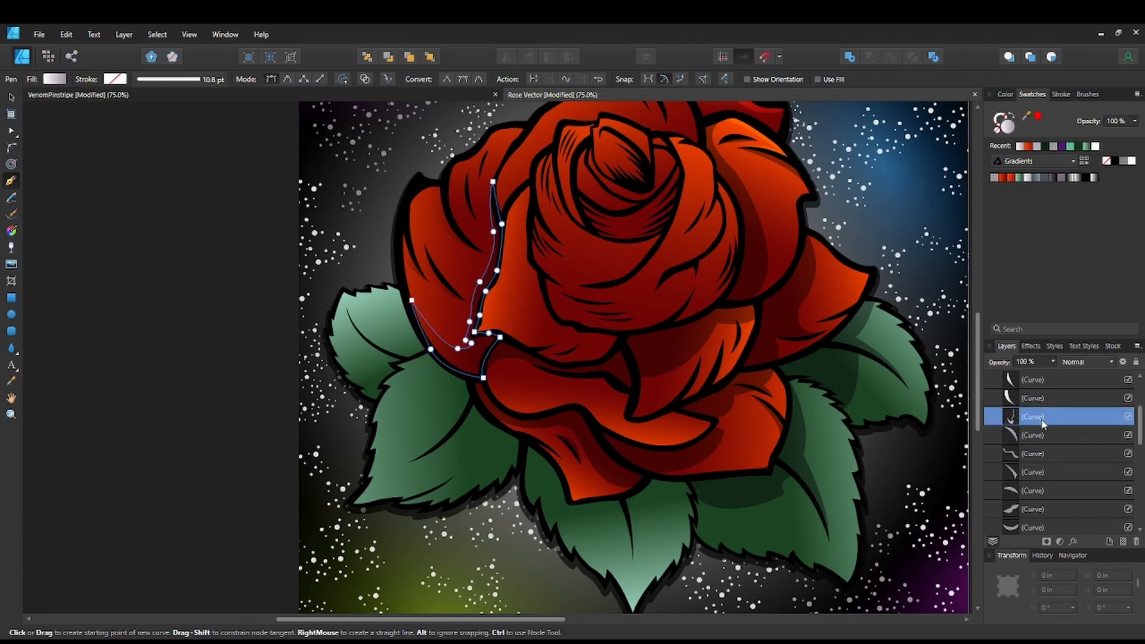
scroll(1042, 424, "up", 1)
left_click(1044, 420, "shift")
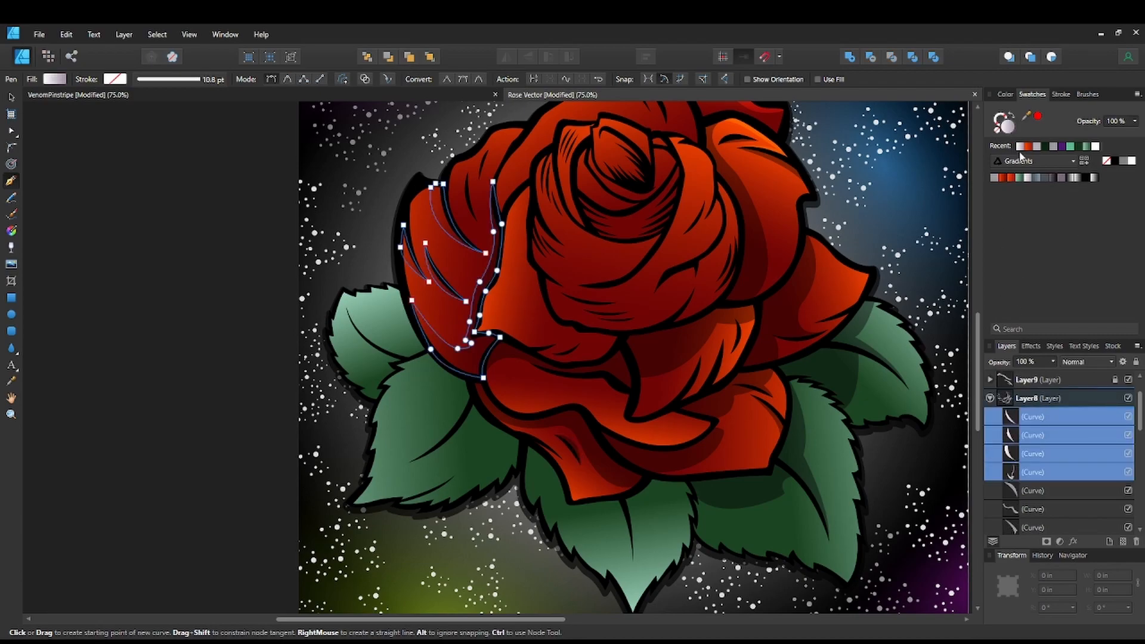
left_click(998, 179)
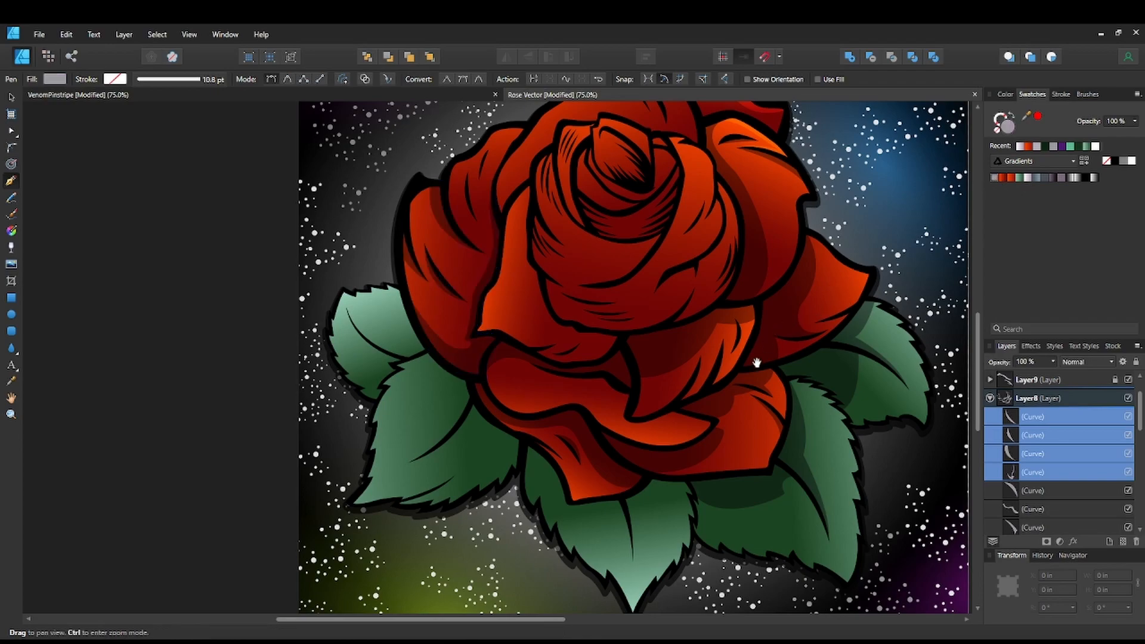
Draw a curved shadow sliver along the outer side of the long crease on the upper-left petal and fill it with the grey gradient swatch.
scroll(754, 340, "down", 2)
left_click_drag(682, 260, 707, 306)
key("space")
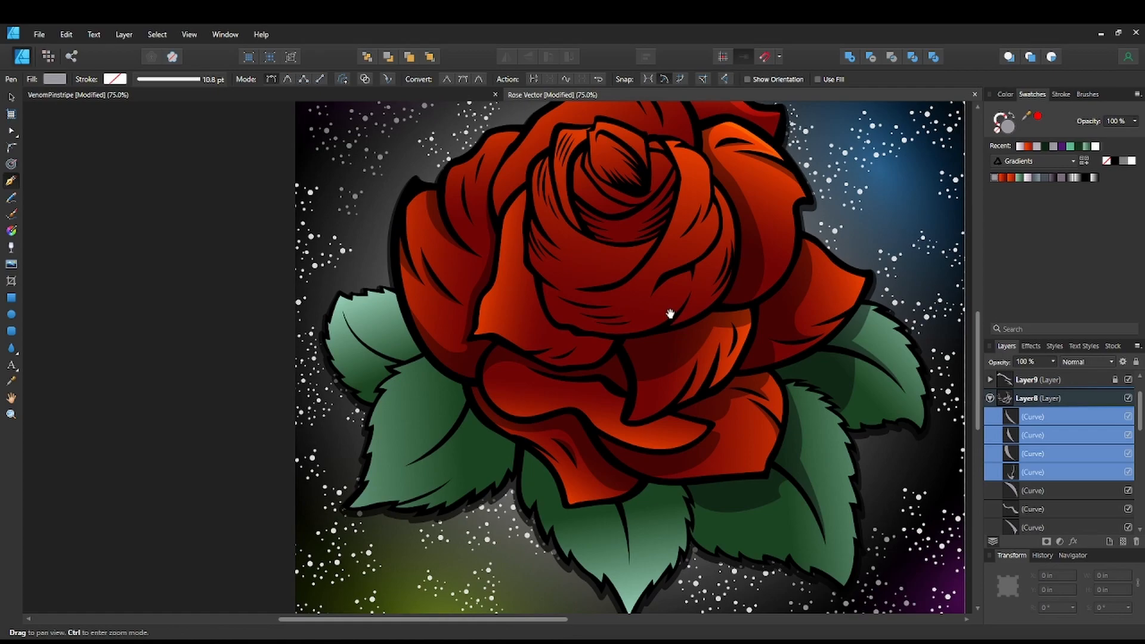
key("ctrl+equal")
key("ctrl+equal")
left_click_drag(578, 263, 690, 435)
left_click_drag(557, 309, 612, 421)
key("ctrl+equal")
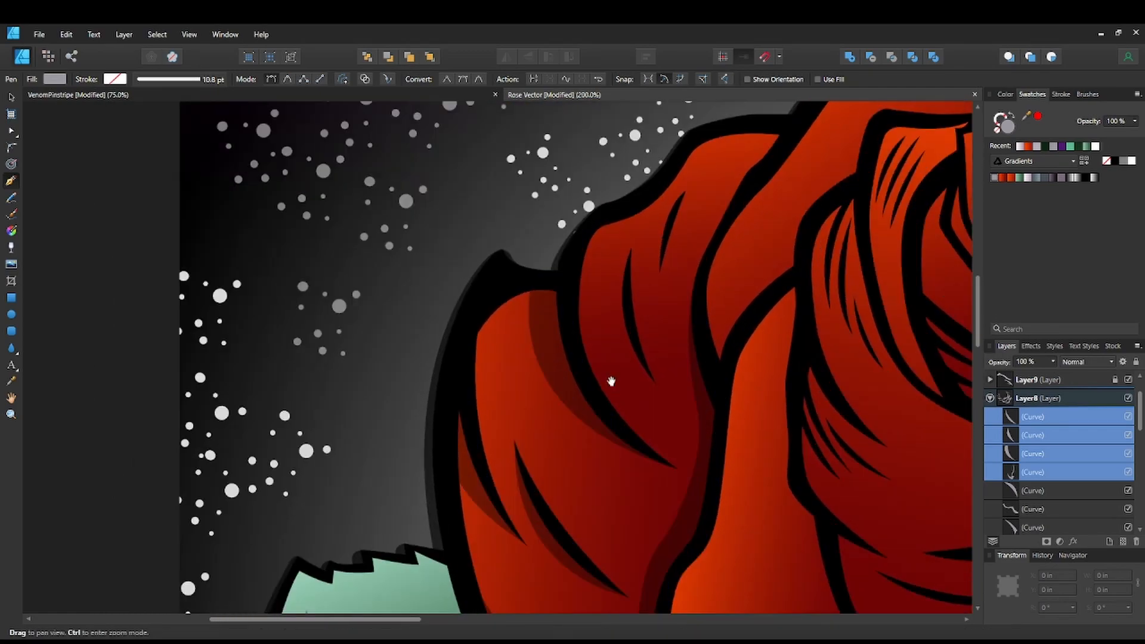
left_click_drag(607, 367, 572, 332)
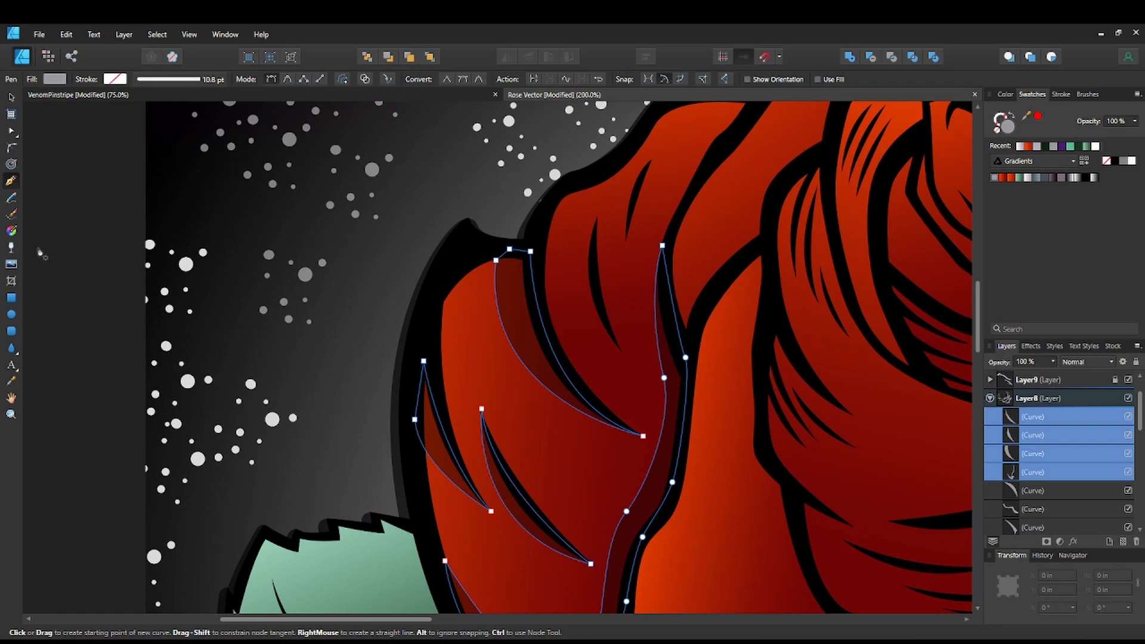
left_click(597, 218)
left_click_drag(621, 352, 698, 408)
left_click(621, 353)
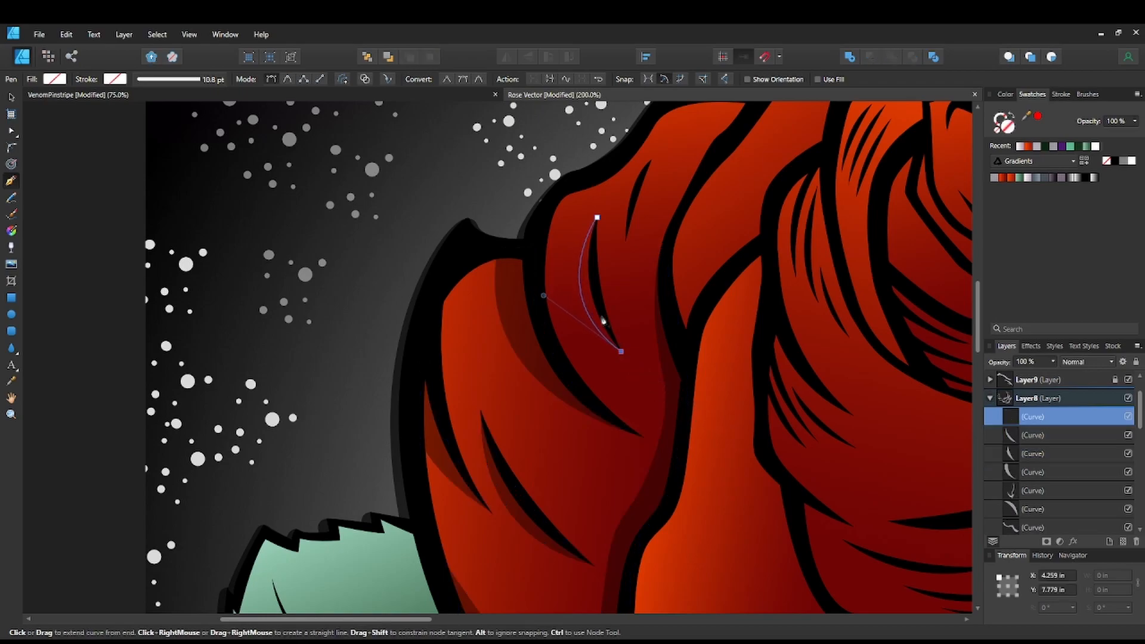
left_click_drag(597, 218, 620, 147)
left_click(995, 178)
Draw a thin shadow sliver beside the shorter upper crease of the same upper-left petal and fill it with the grey gradient.
key("space")
left_click_drag(663, 225, 622, 249)
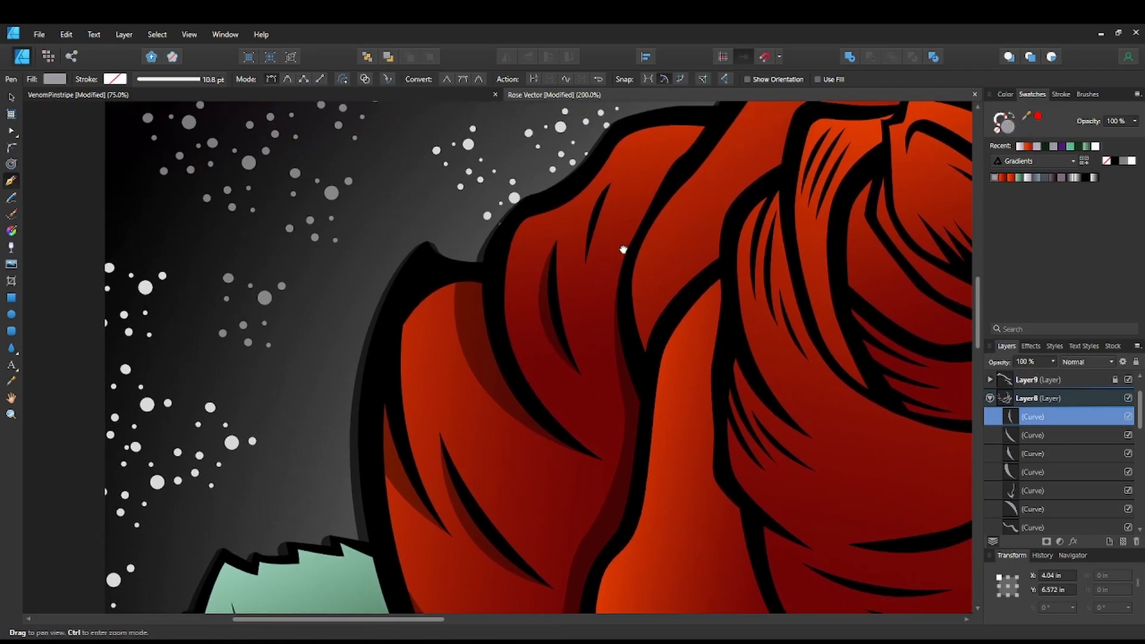
left_click(610, 183)
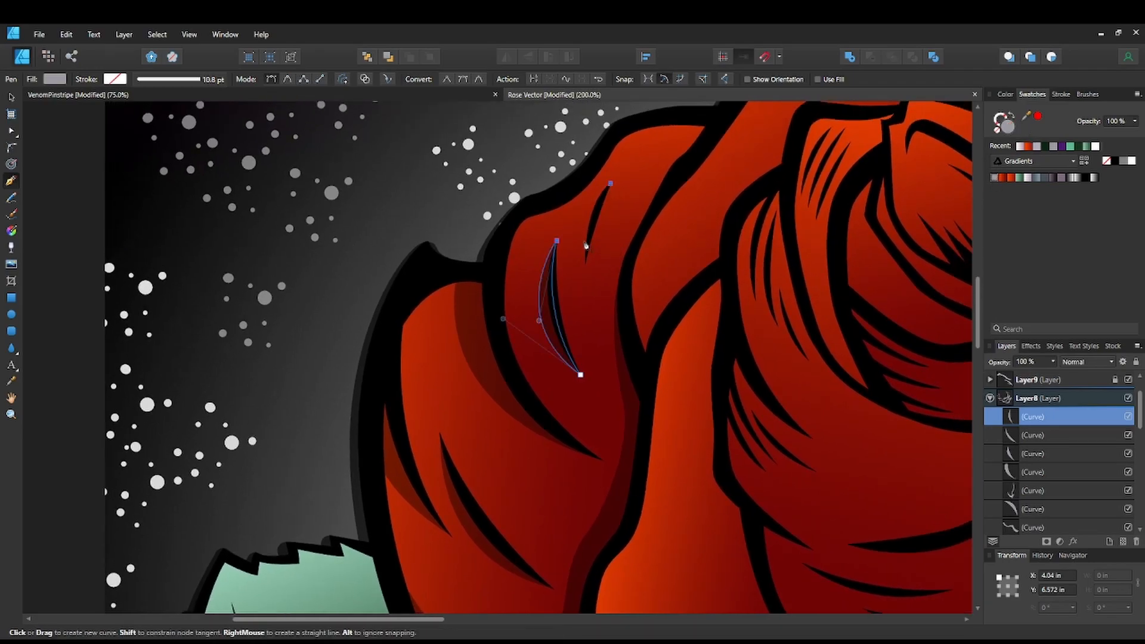
left_click_drag(586, 260, 599, 309)
left_click(585, 259)
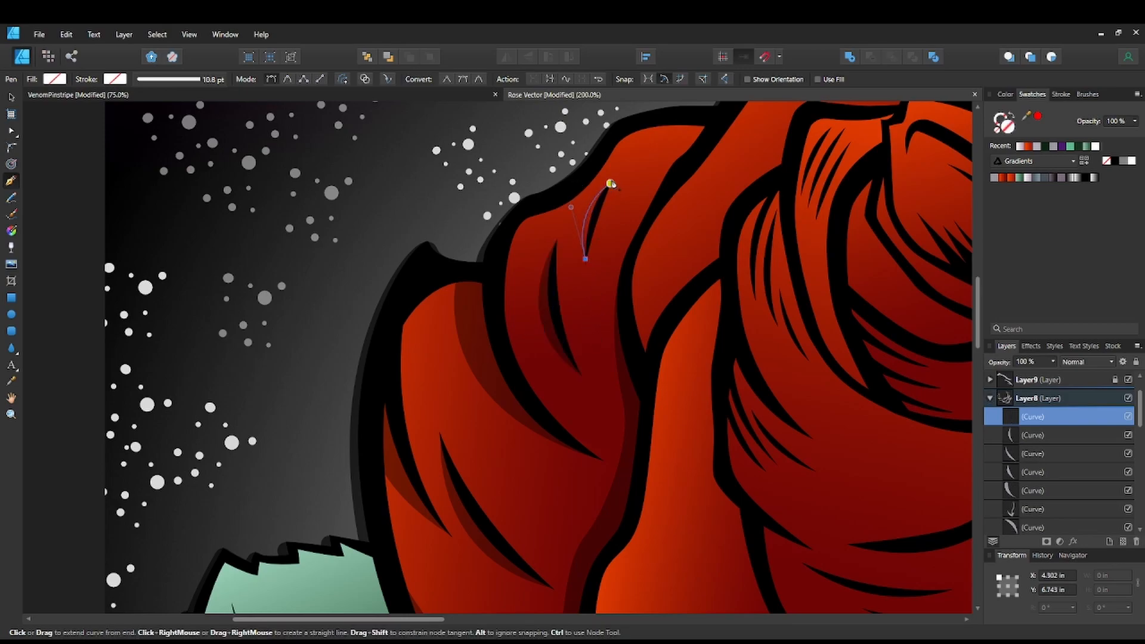
left_click_drag(610, 183, 625, 170)
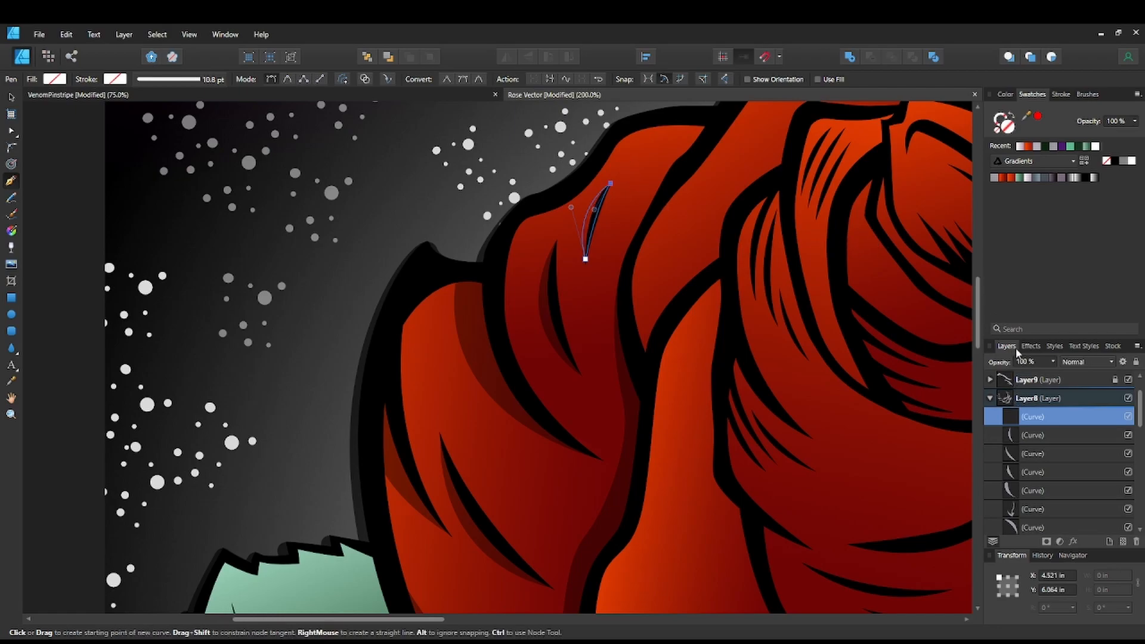
left_click(996, 179)
Draw a large shadow on the petal left of the central bud, following the bud's outline down to the petal's lower-right tip, with the grey gradient fill.
key("space")
mouse_move(721, 358)
left_mouse_down()
mouse_move(720, 276)
mouse_move(622, 419)
mouse_move(734, 298)
mouse_move(725, 376)
mouse_move(650, 383)
mouse_move(683, 384)
mouse_move(716, 435)
left_mouse_up()
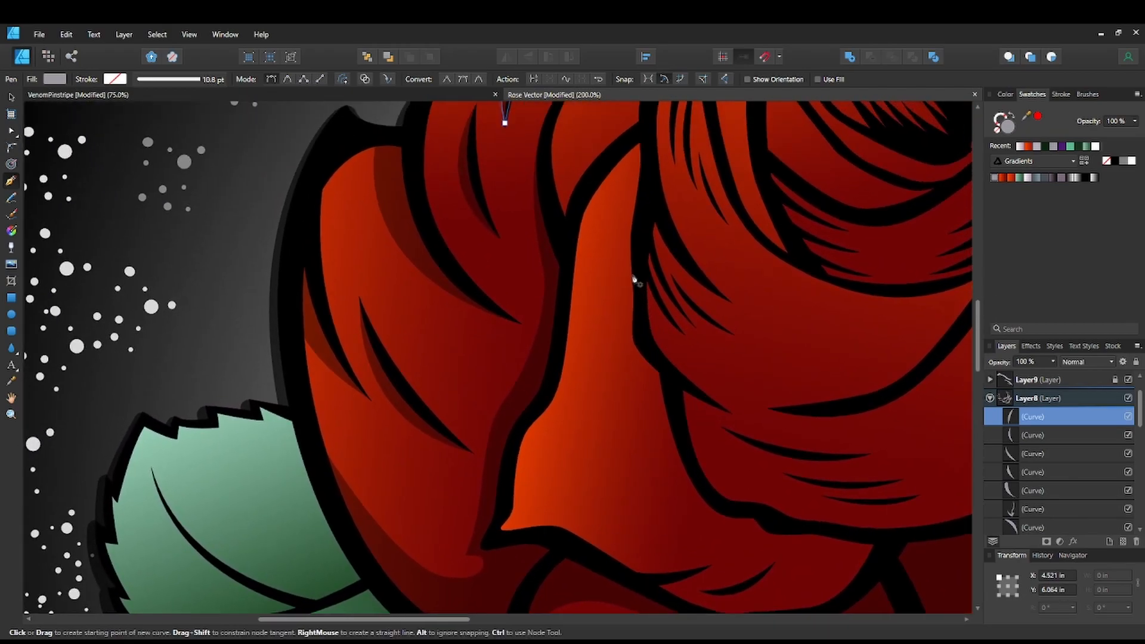
left_click(633, 307)
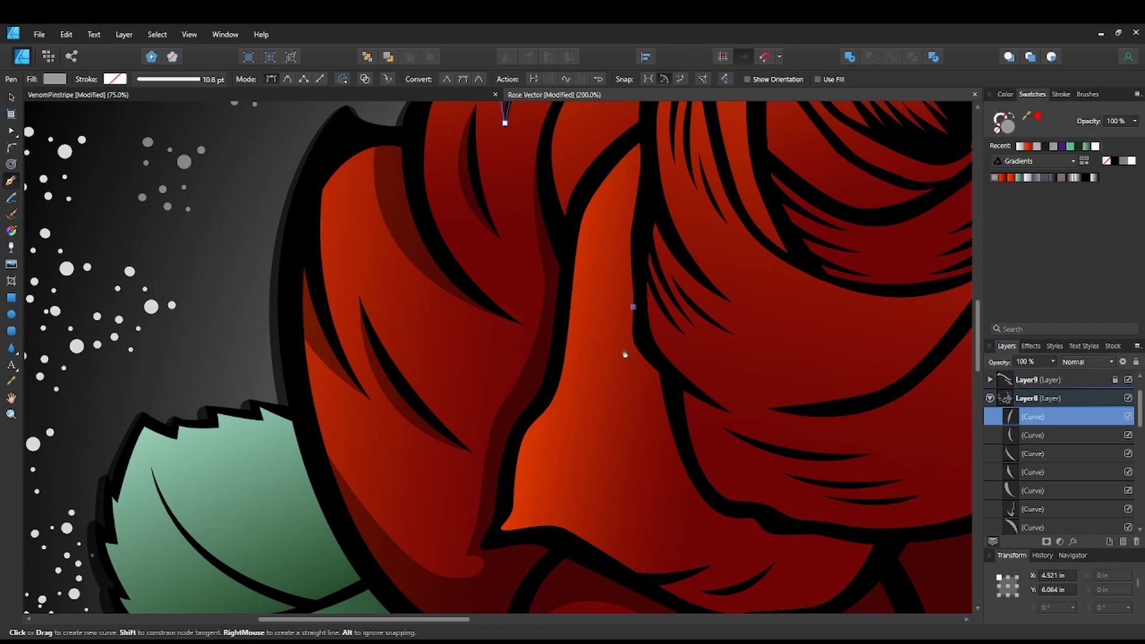
left_click_drag(628, 378, 641, 400)
left_click_drag(725, 544, 736, 456)
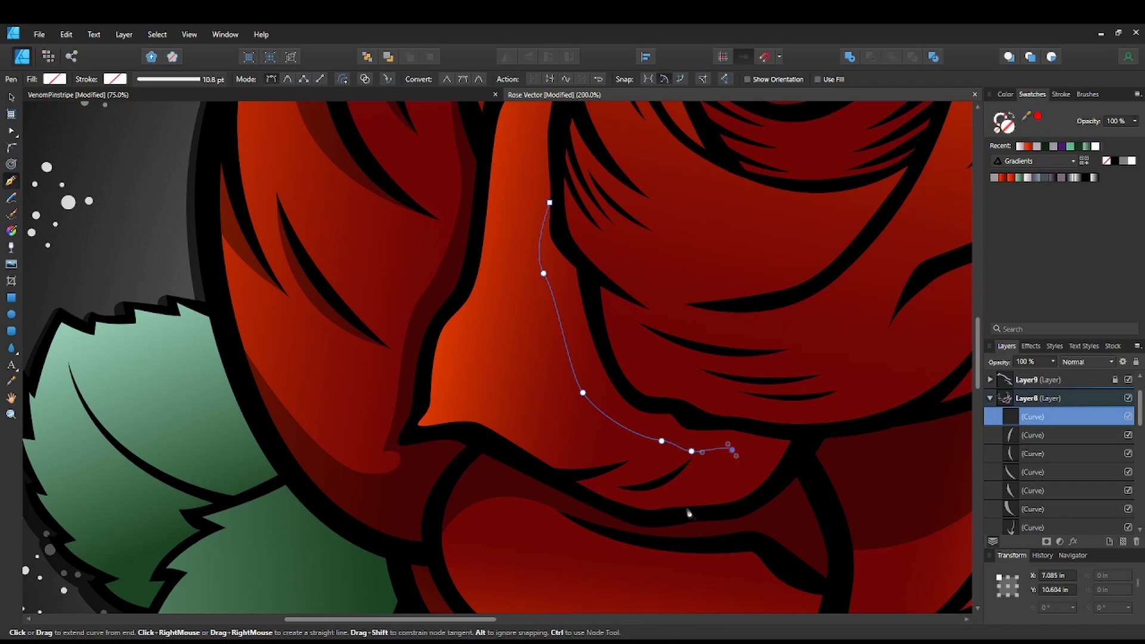
left_click_drag(665, 509, 598, 516)
left_click_drag(706, 514, 783, 478)
left_click(805, 451)
left_click(809, 433)
left_click_drag(719, 424, 612, 372)
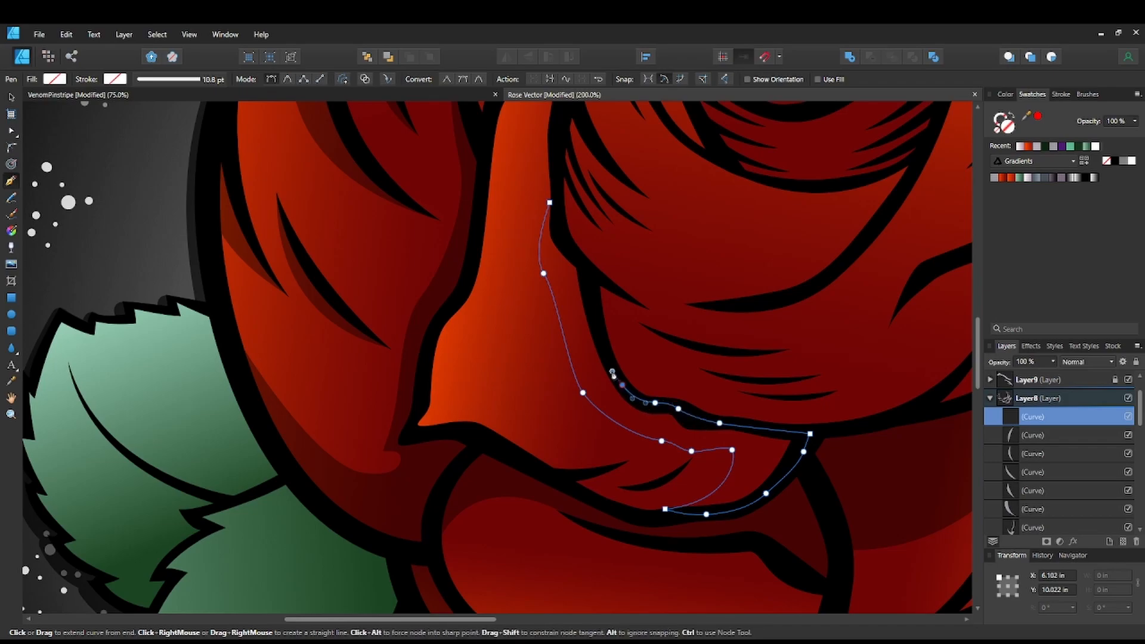
left_click_drag(590, 288, 562, 237)
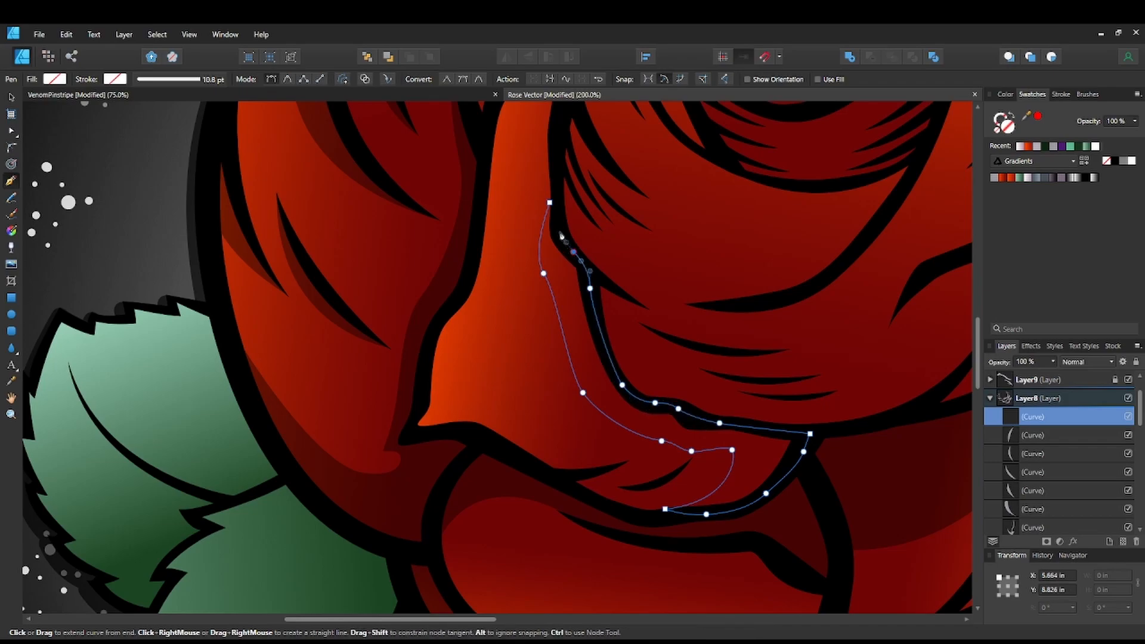
left_click(550, 203)
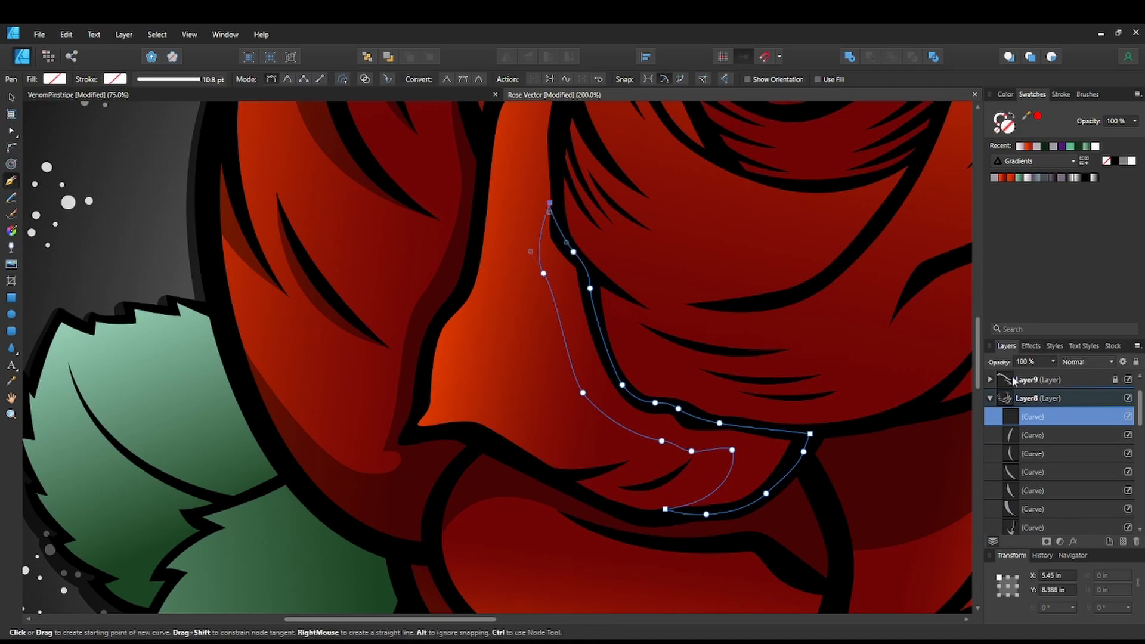
left_click(993, 177)
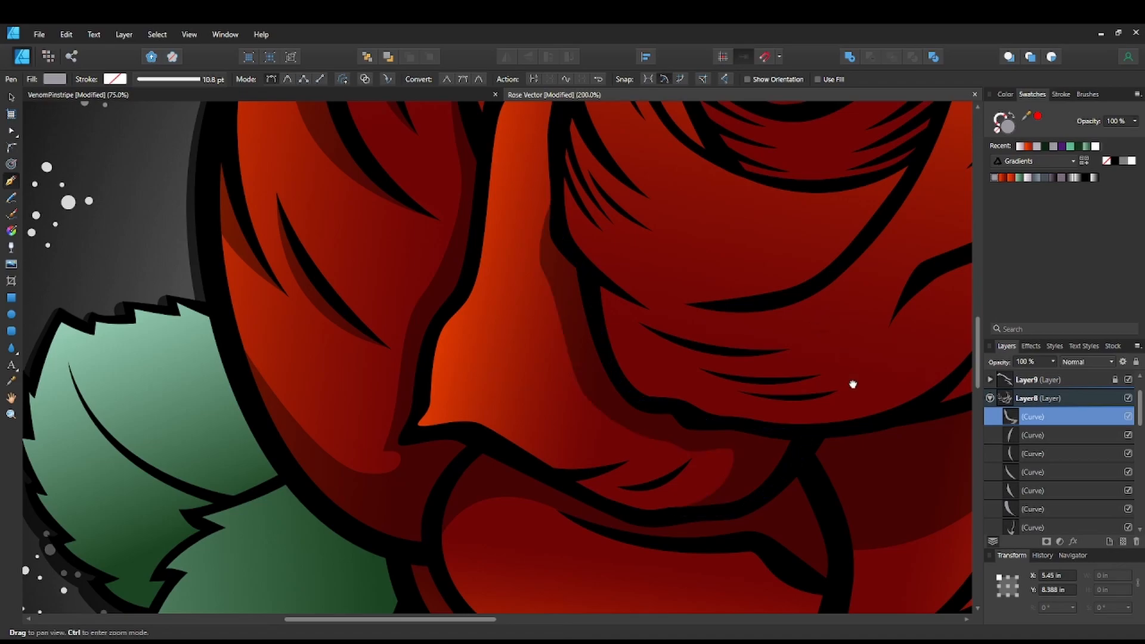
Draw a shadow sliver beneath the detached short crease near that petal's lower edge and fill it with the grey gradient.
left_click_drag(848, 373, 846, 366)
left_click_drag(838, 426, 849, 363)
left_click(708, 350)
left_click_drag(634, 380, 580, 352)
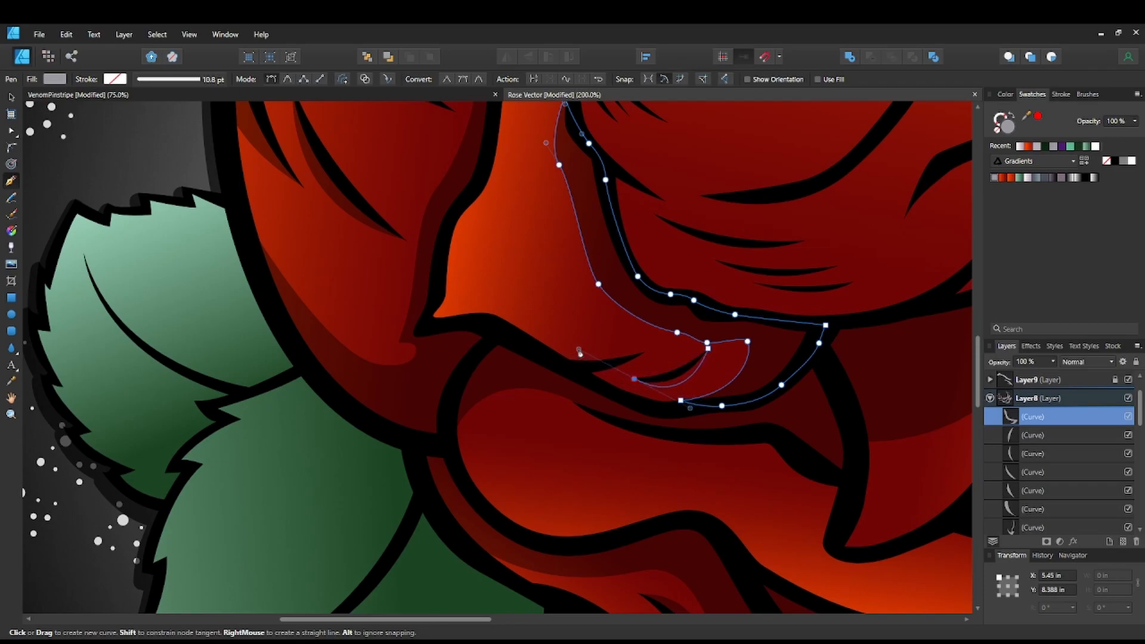
left_click(634, 380)
left_click_drag(708, 350, 740, 315)
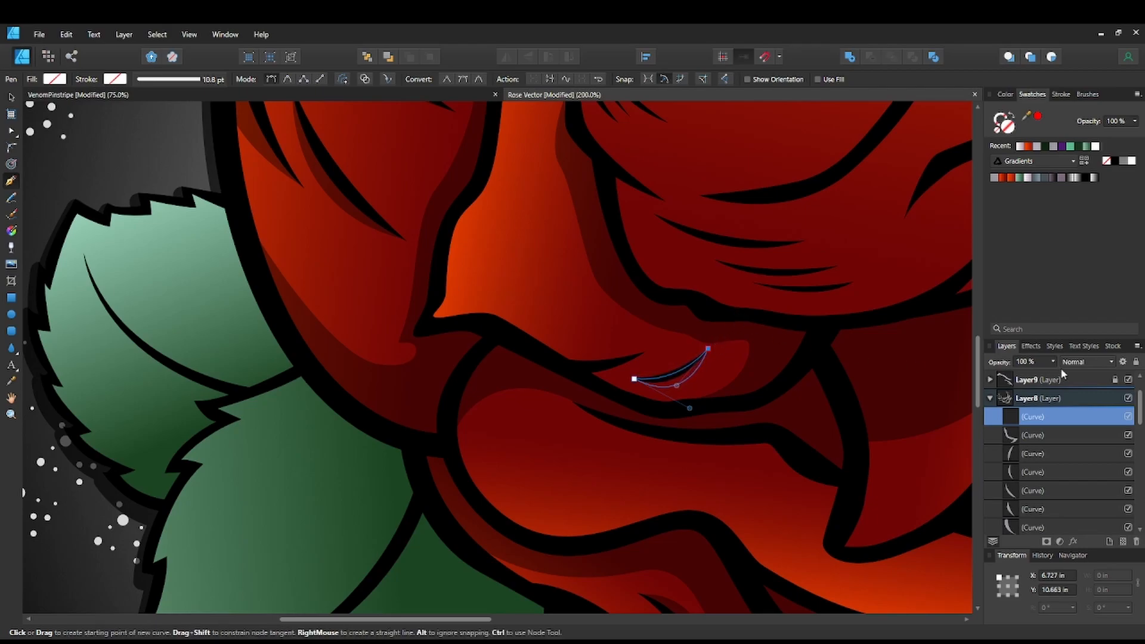
left_click(994, 177)
Draw a small shadow beneath the neighbouring crease that branches from the petal's lower outline and fill it with the grey gradient.
left_click_drag(759, 367, 743, 291)
key("ctrl+plus")
left_click(722, 270)
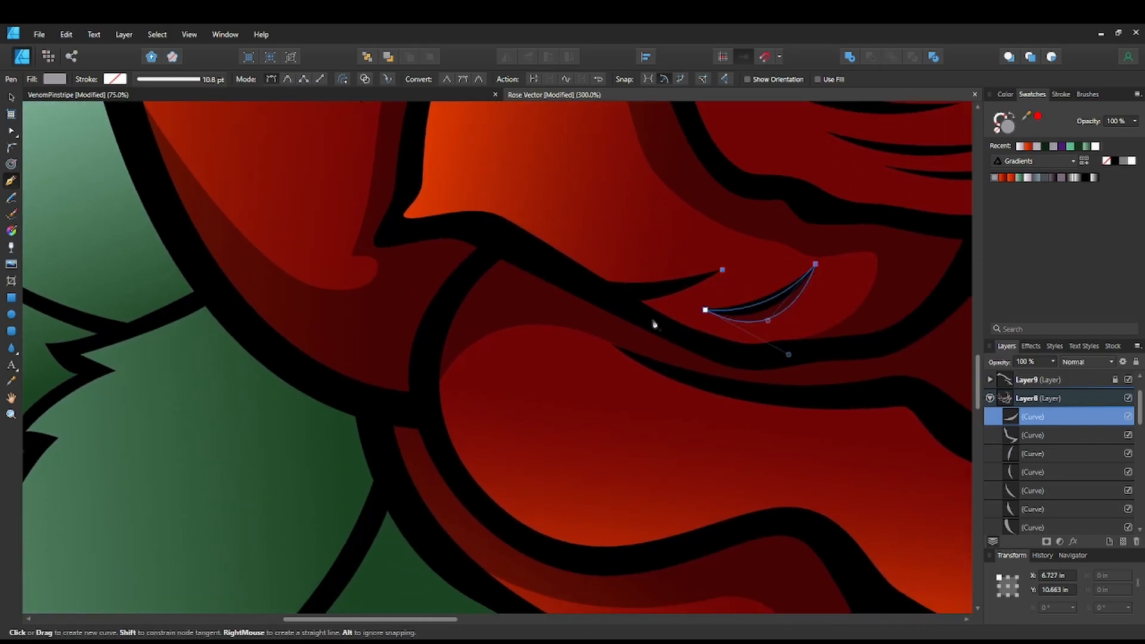
left_click_drag(652, 319, 611, 317)
left_click(623, 295)
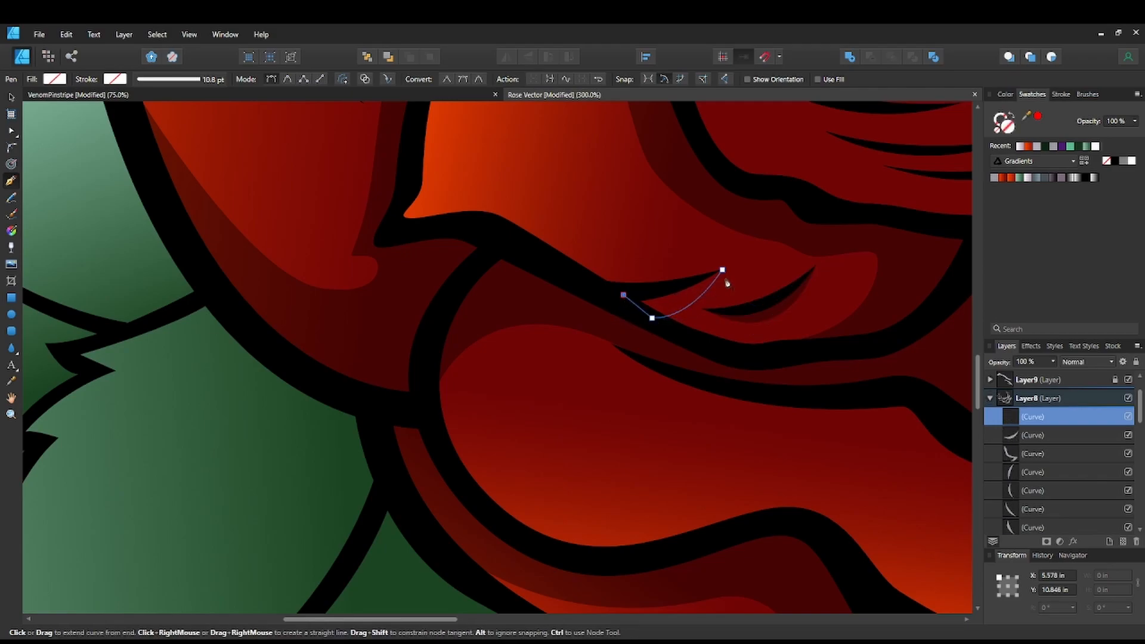
left_click_drag(737, 259, 765, 249)
left_click(998, 177)
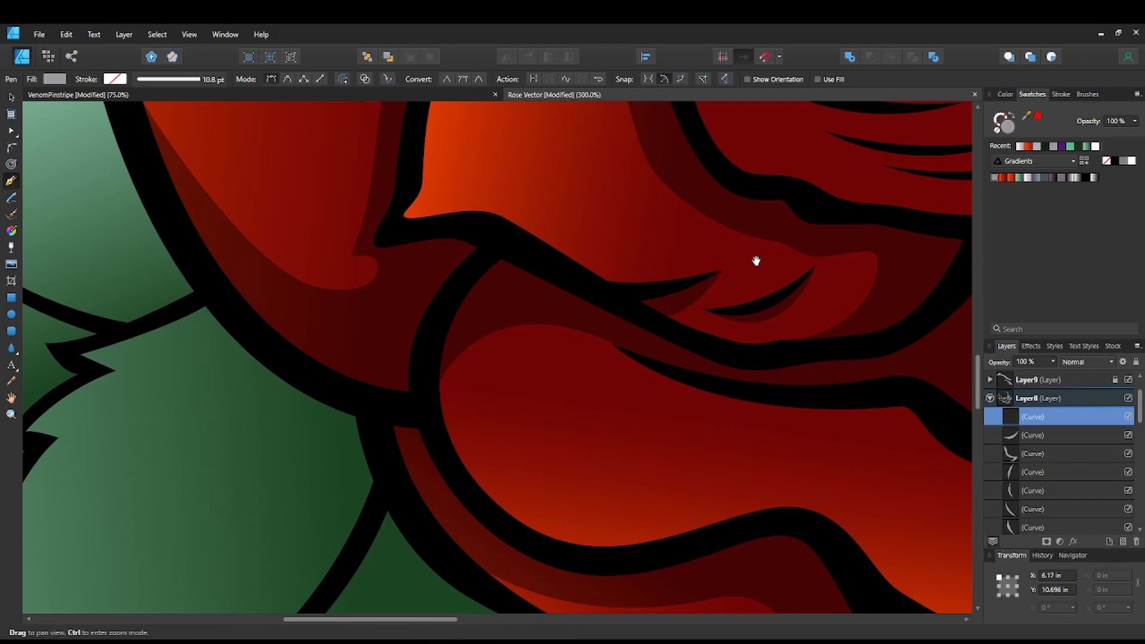
Draw a shadow along the right side of the leftmost crease on the petal below the bud and fill it with the grey gradient.
scroll(656, 299, "down", 2)
scroll(784, 366, "down", 2)
scroll(784, 365, "up", 1)
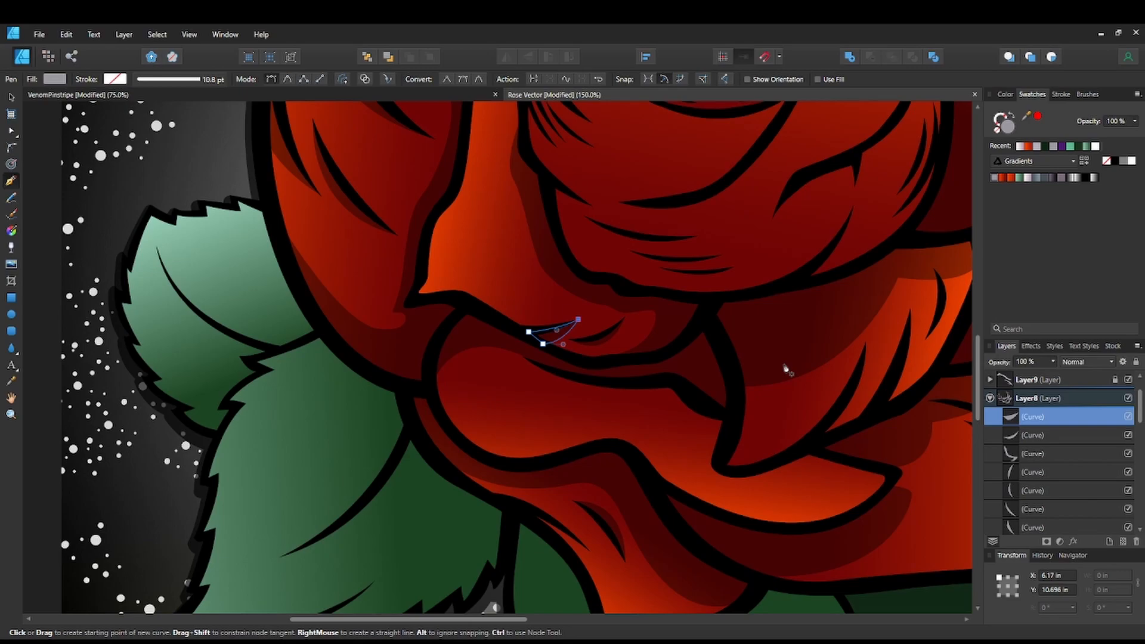
left_click_drag(734, 384, 710, 314)
left_click_drag(841, 292, 755, 381)
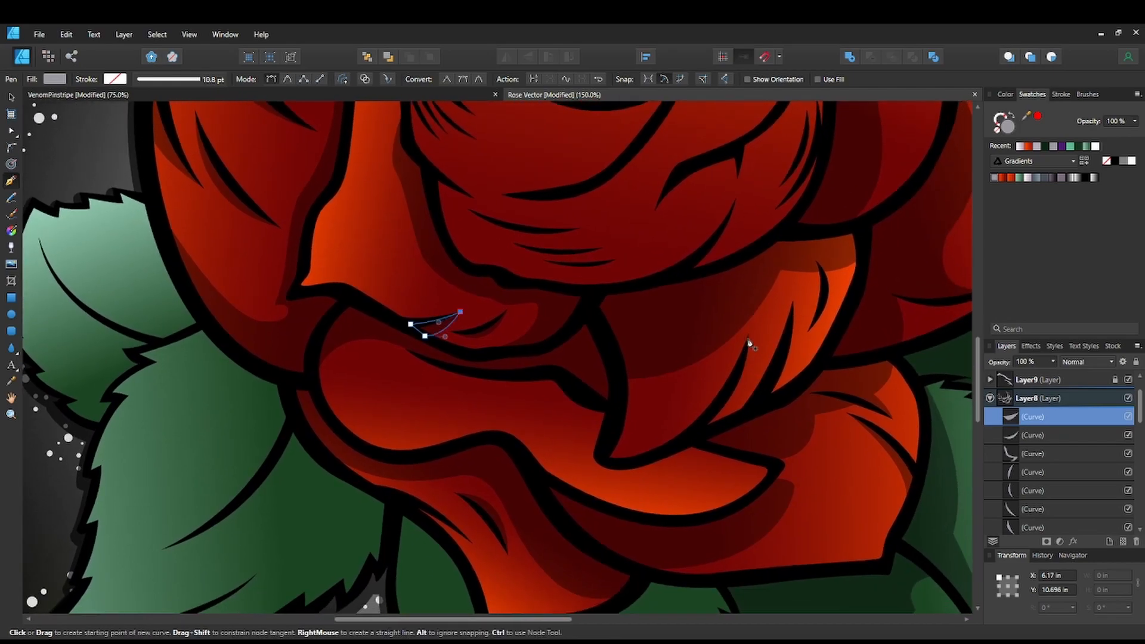
left_click(748, 337)
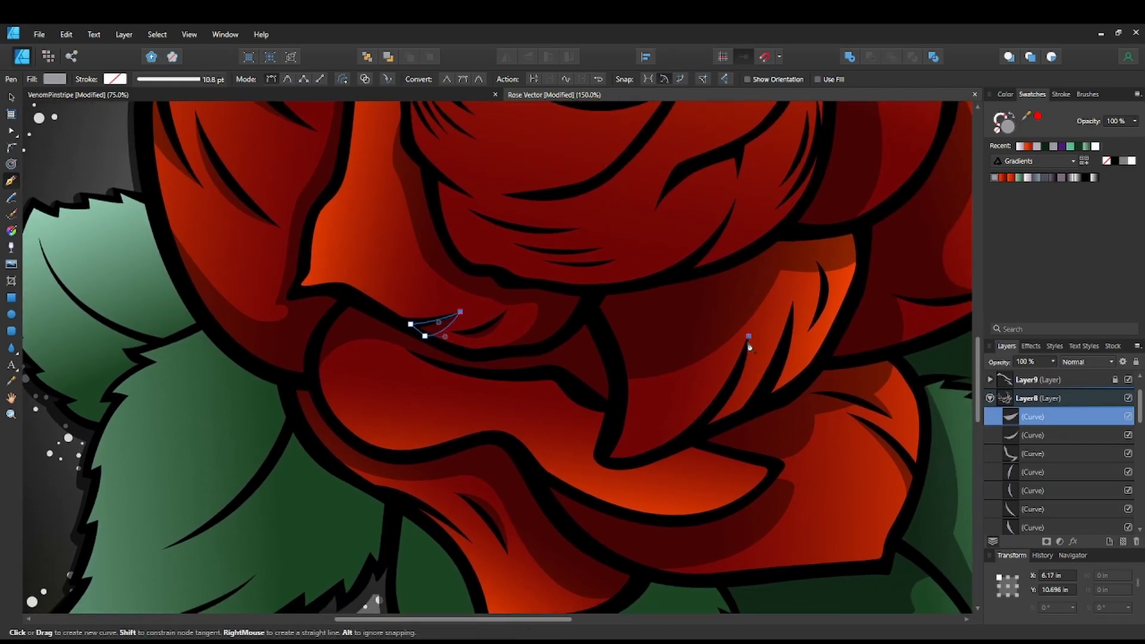
left_click_drag(733, 417, 707, 453)
left_click(692, 435)
left_click_drag(748, 336, 751, 303)
left_click(993, 182)
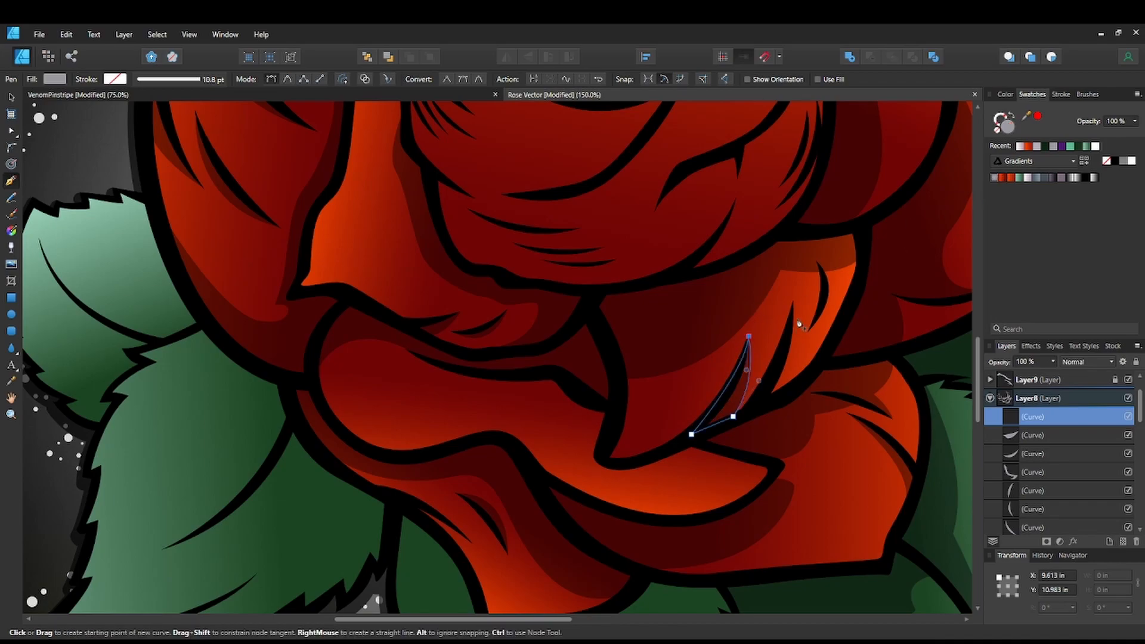
Draw a matching shadow right of the middle crease on the petal below the bud and fill it with the grey gradient.
left_click(793, 300)
left_click_drag(786, 391, 760, 397)
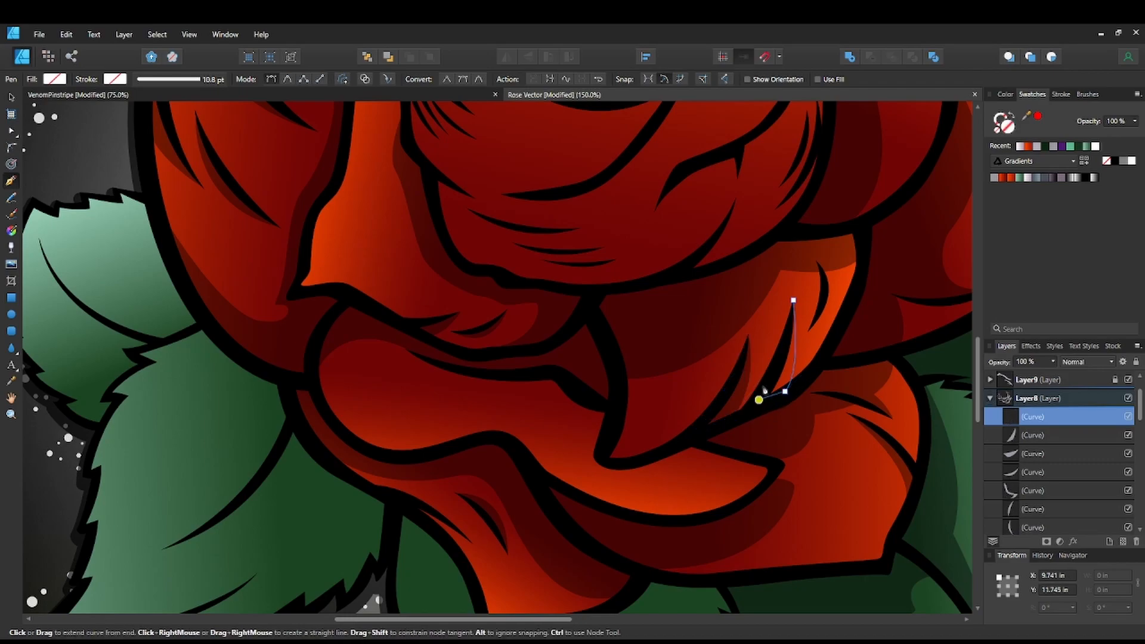
left_click_drag(793, 302, 798, 274)
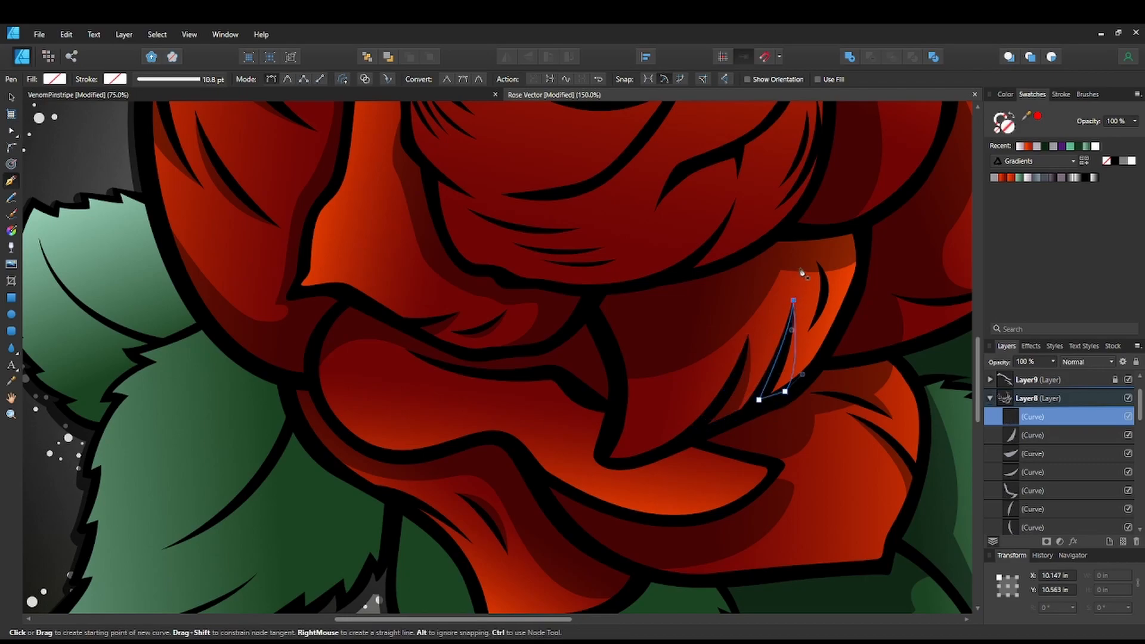
left_click(992, 179)
Draw a crescent shadow right of the short curved crease near that petal's right edge and fill it with the grey gradient.
scroll(865, 294, "right", 2)
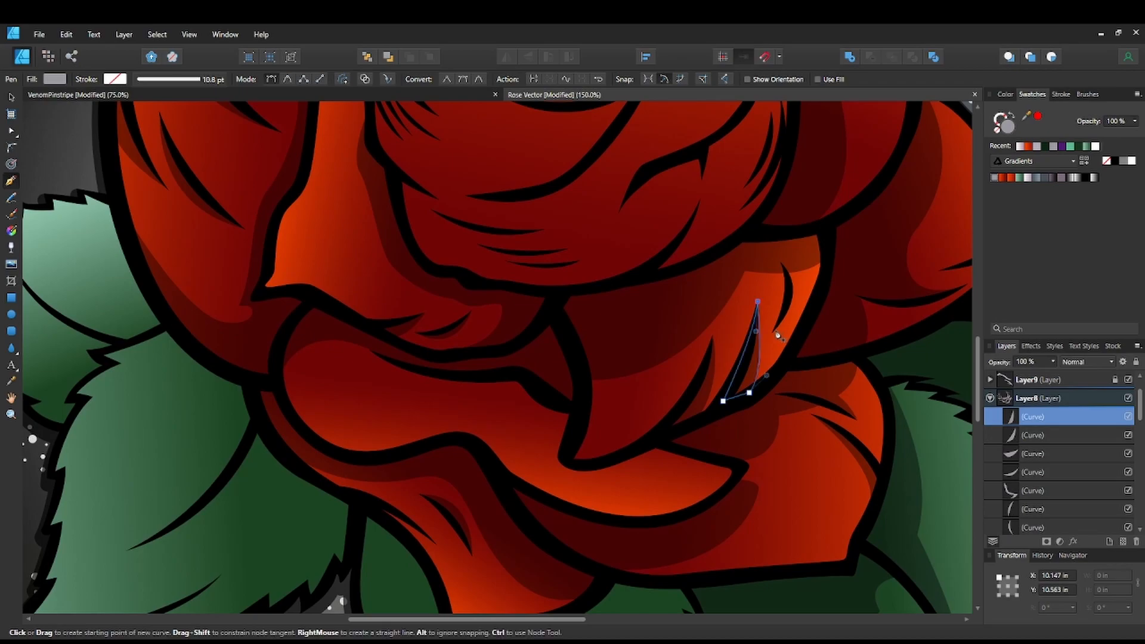
left_click_drag(783, 265, 731, 239)
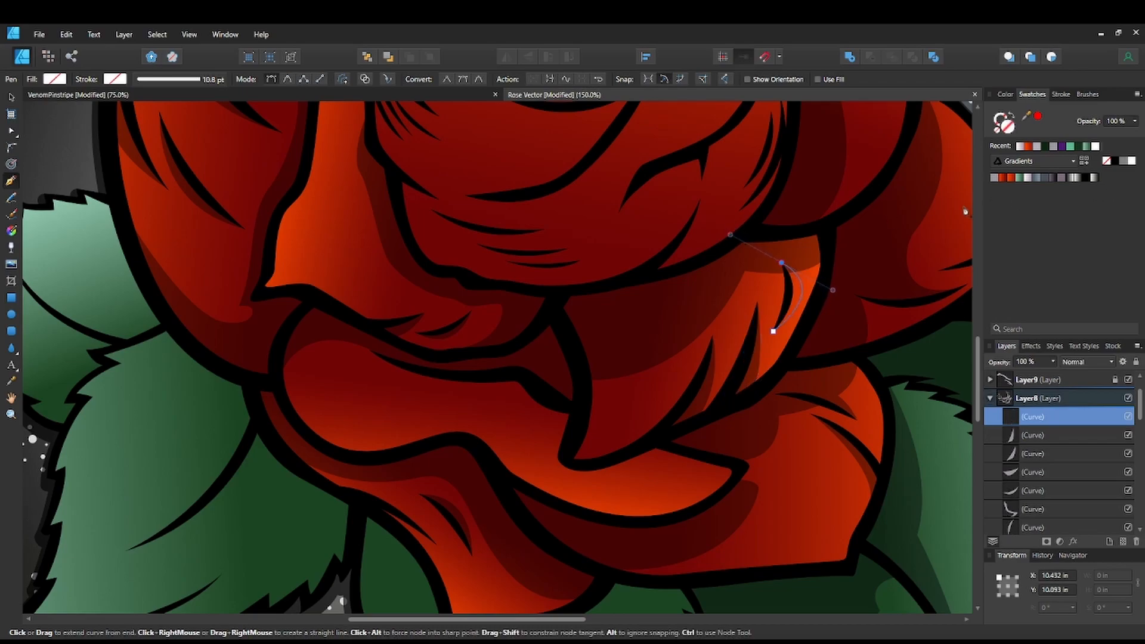
left_click_drag(773, 331, 750, 380)
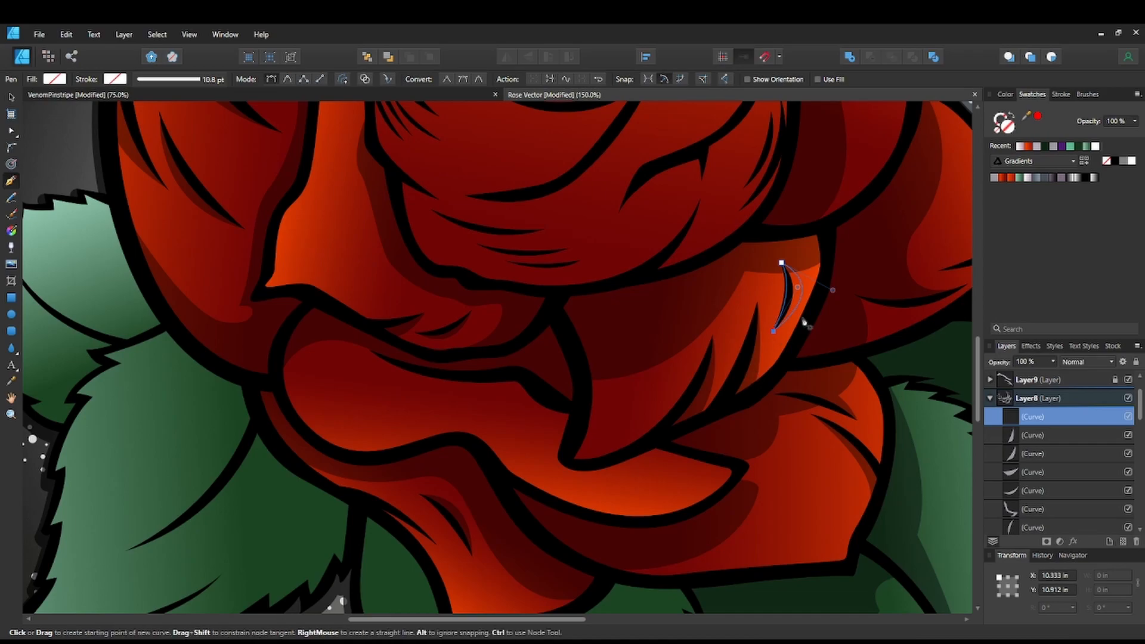
left_click(993, 178)
Draw a narrow shadow from the crease tip along the left edge of the rose's lowest petal and fill it with the grey gradient.
left_click_drag(832, 365, 943, 302)
left_click_drag(769, 532, 814, 444)
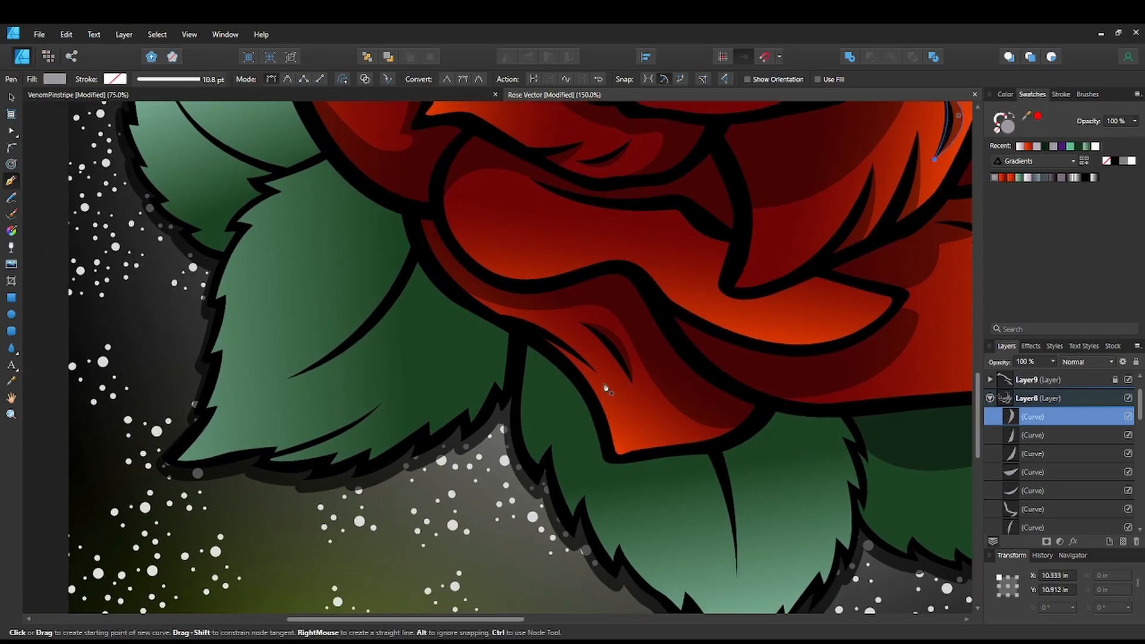
scroll(596, 367, "up", 2)
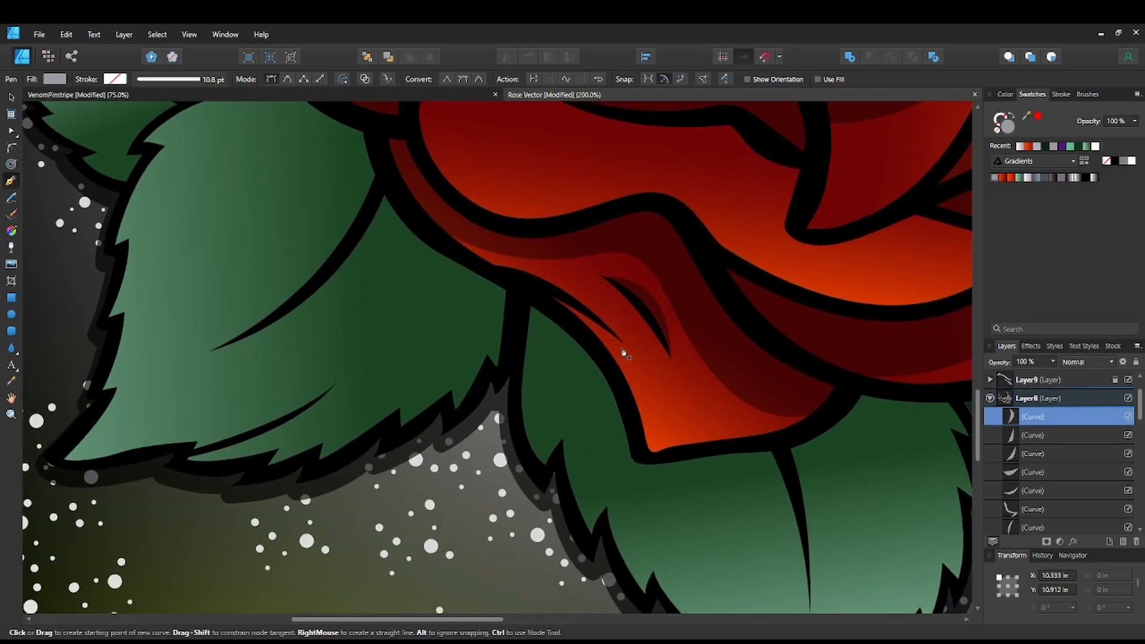
left_click(624, 342)
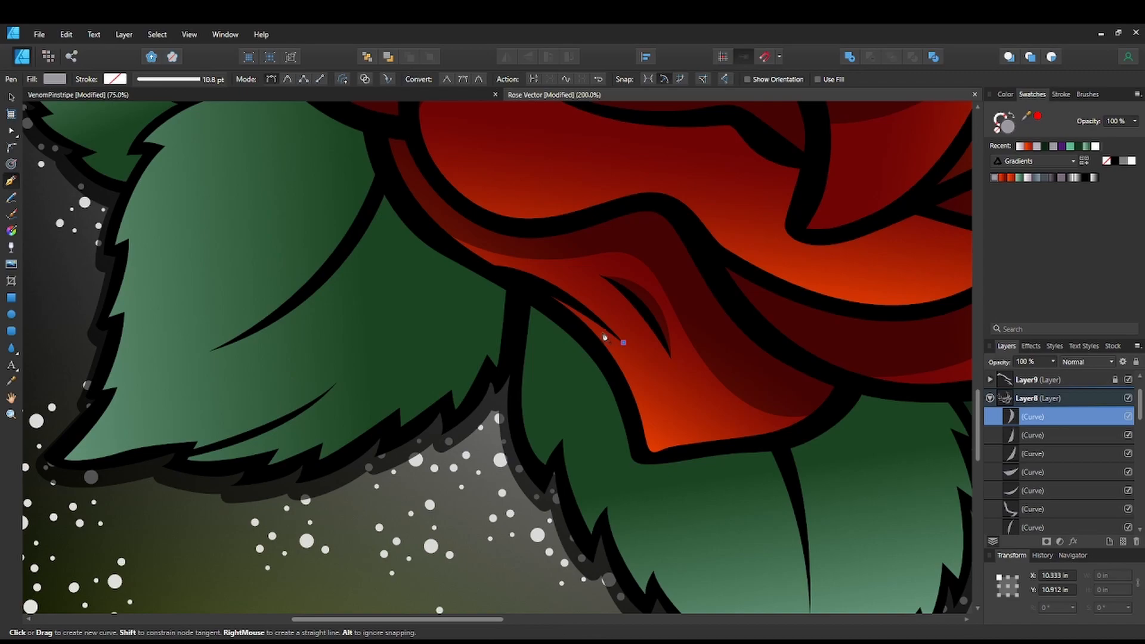
left_click_drag(599, 332, 604, 339)
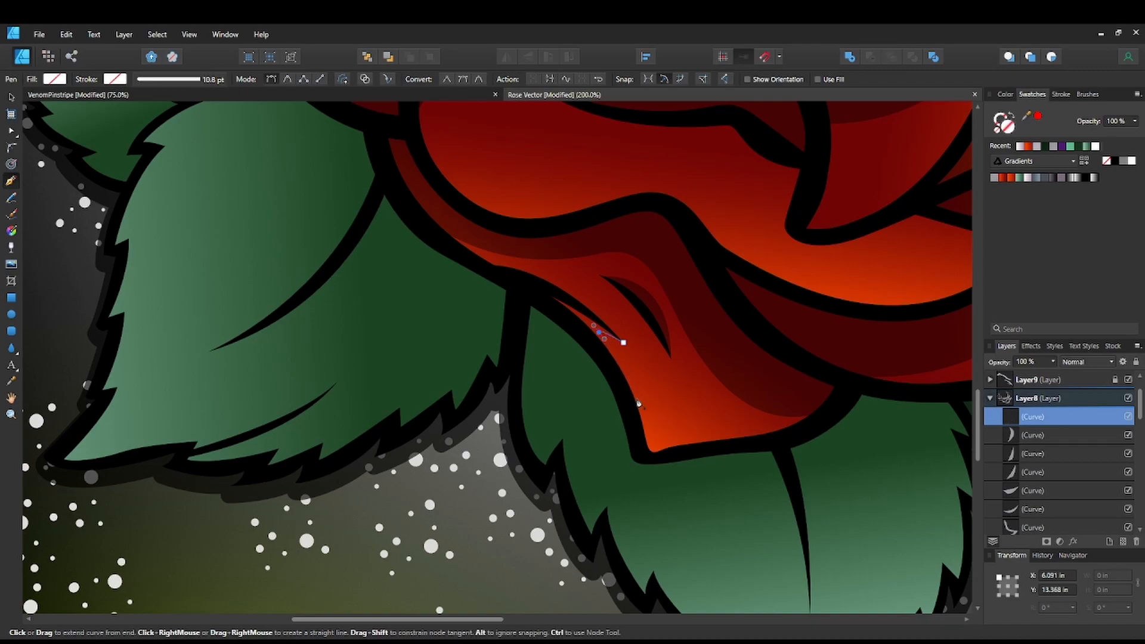
mouse_move(650, 453)
left_mouse_down()
mouse_move(642, 527)
mouse_move(650, 459)
mouse_move(659, 465)
left_mouse_up()
left_click_drag(519, 292, 418, 251)
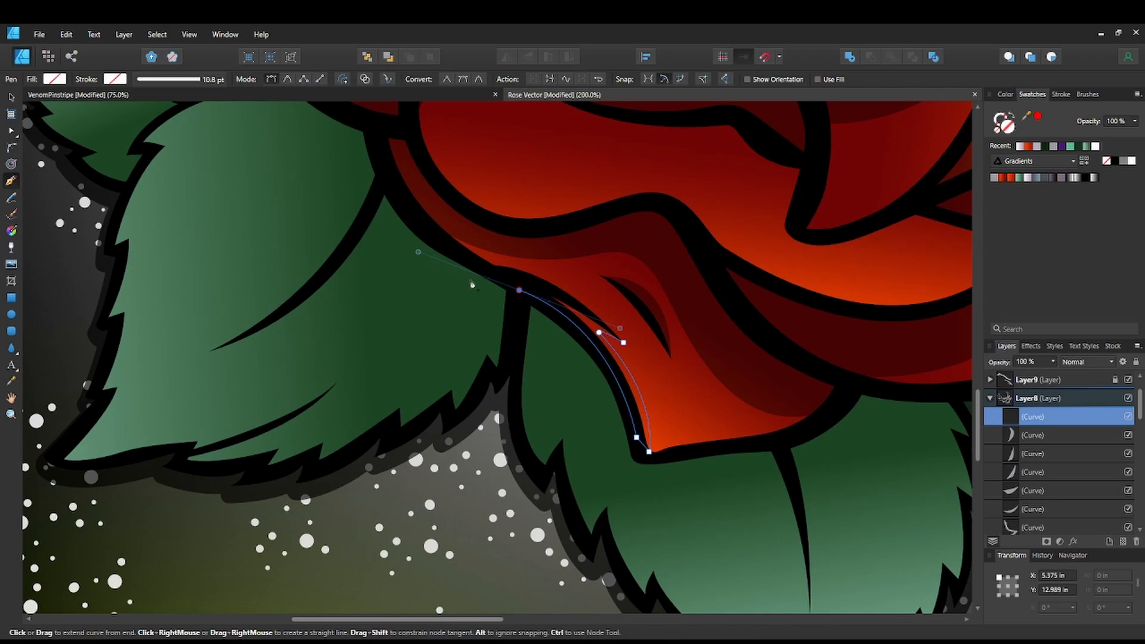
left_click(518, 291)
left_click_drag(623, 343, 614, 410)
left_click(994, 178)
scroll(615, 378, "down", 4)
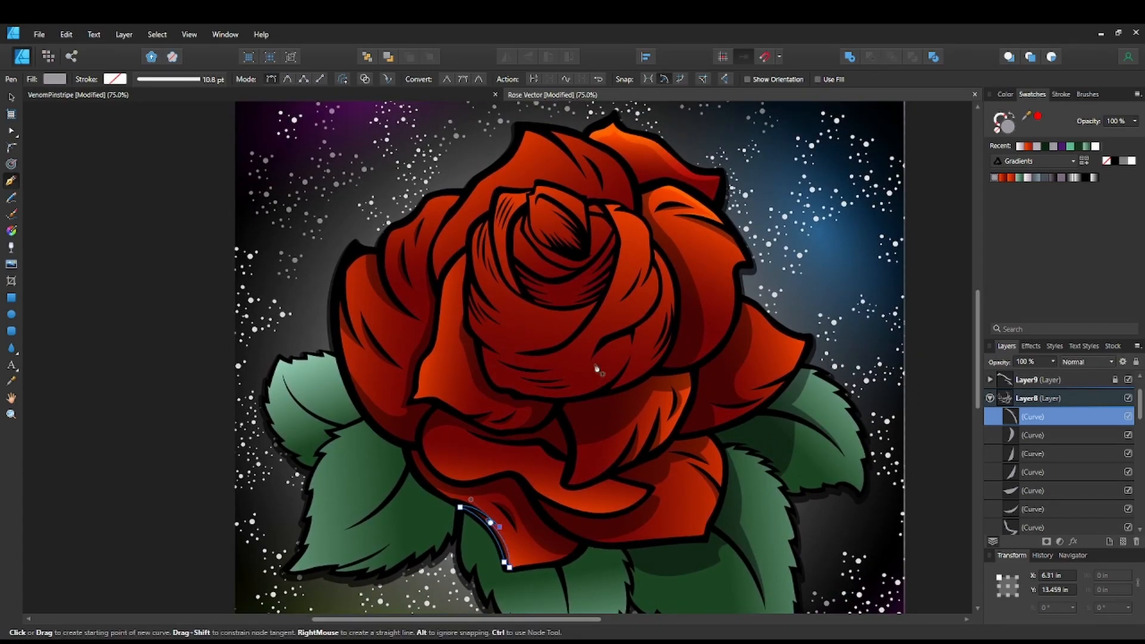
Adjust the nodes along the inner edge of the existing shadow on the large left petal to refine its curve.
left_click_drag(537, 302, 605, 305)
key("ctrl")
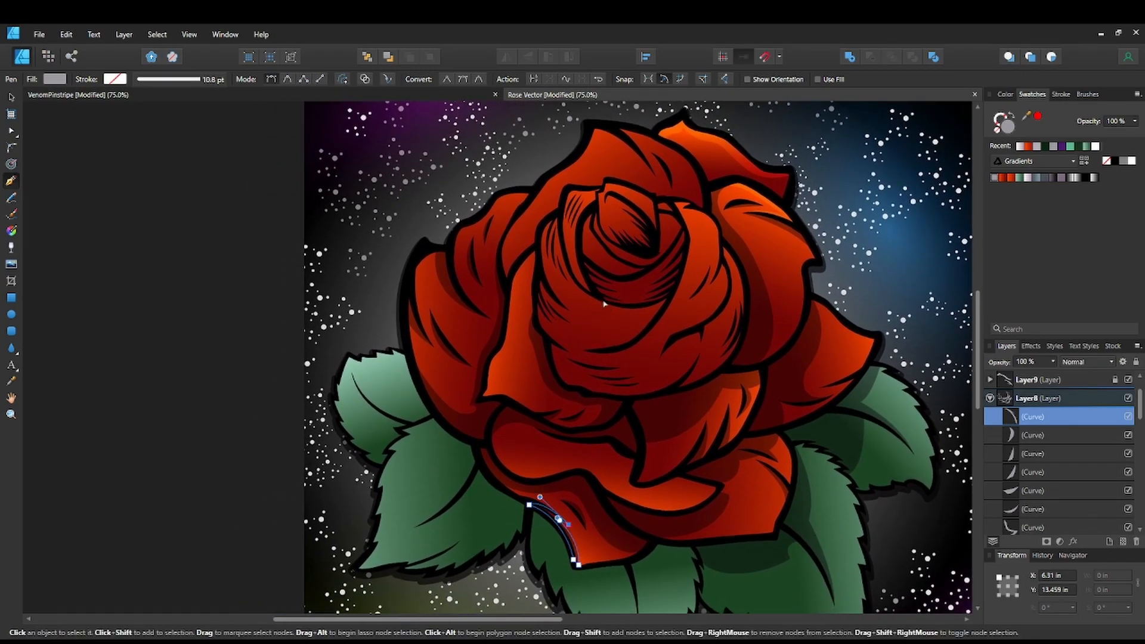
scroll(604, 304, "up", 5)
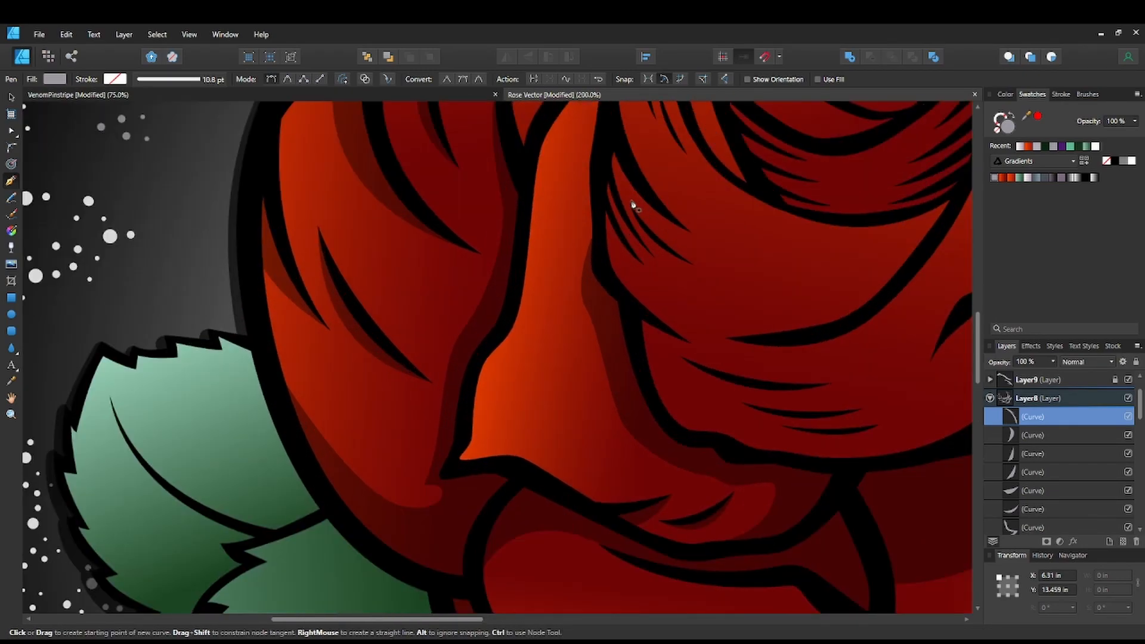
key("a")
left_click(499, 260)
left_click_drag(463, 328, 455, 325)
left_click_drag(499, 201, 490, 206)
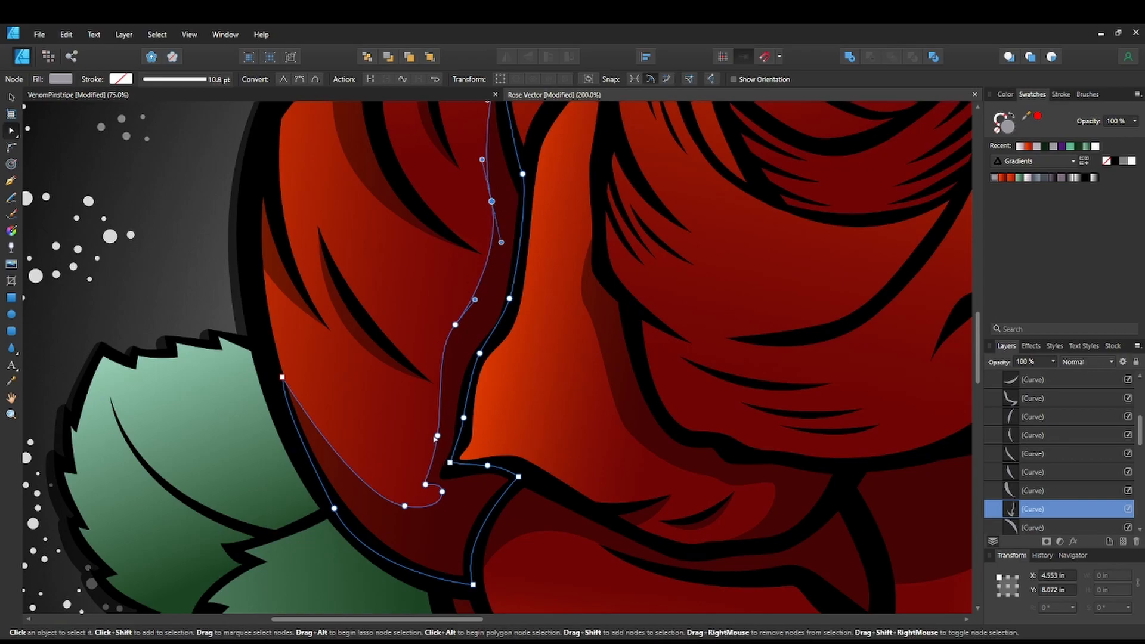
left_click_drag(438, 438, 435, 439)
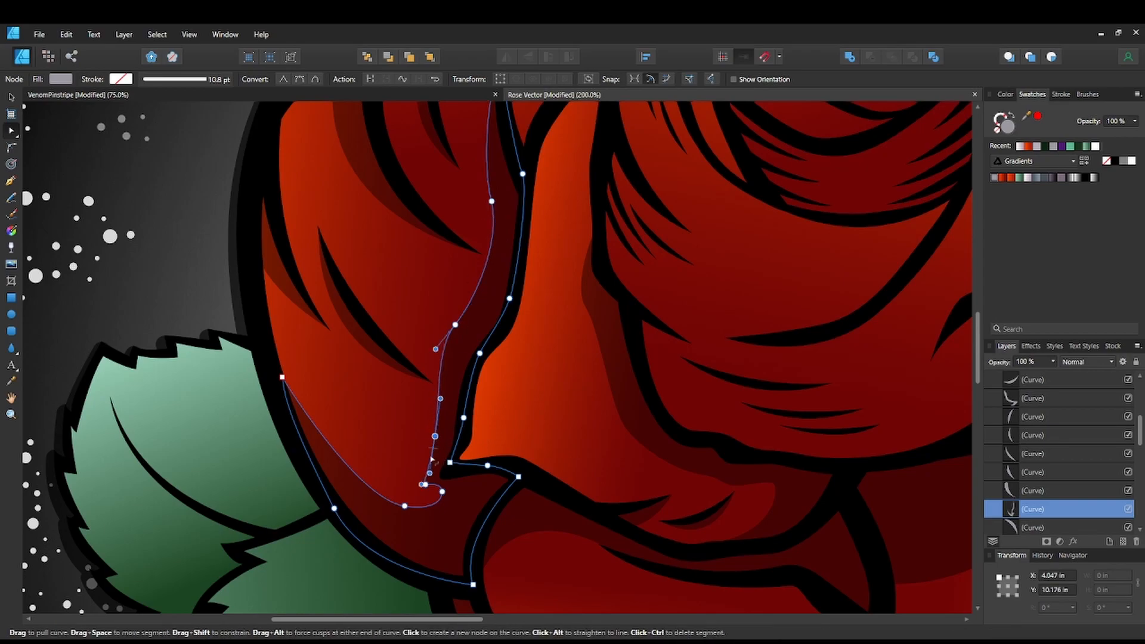
Draw a wavy shadow on the back petal along the bud's upper-left outline and fill it with the grey gradient.
key("space")
left_click_drag(537, 327, 430, 407)
left_click(12, 183)
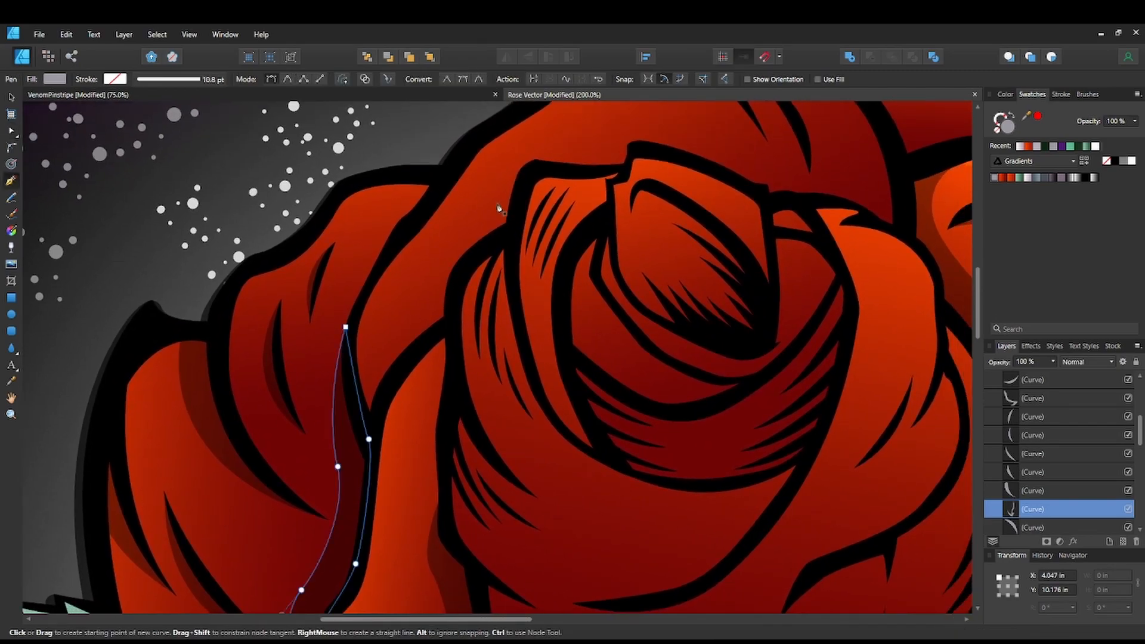
left_click(517, 179)
left_click_drag(498, 178, 466, 229)
left_click_drag(417, 295, 350, 292)
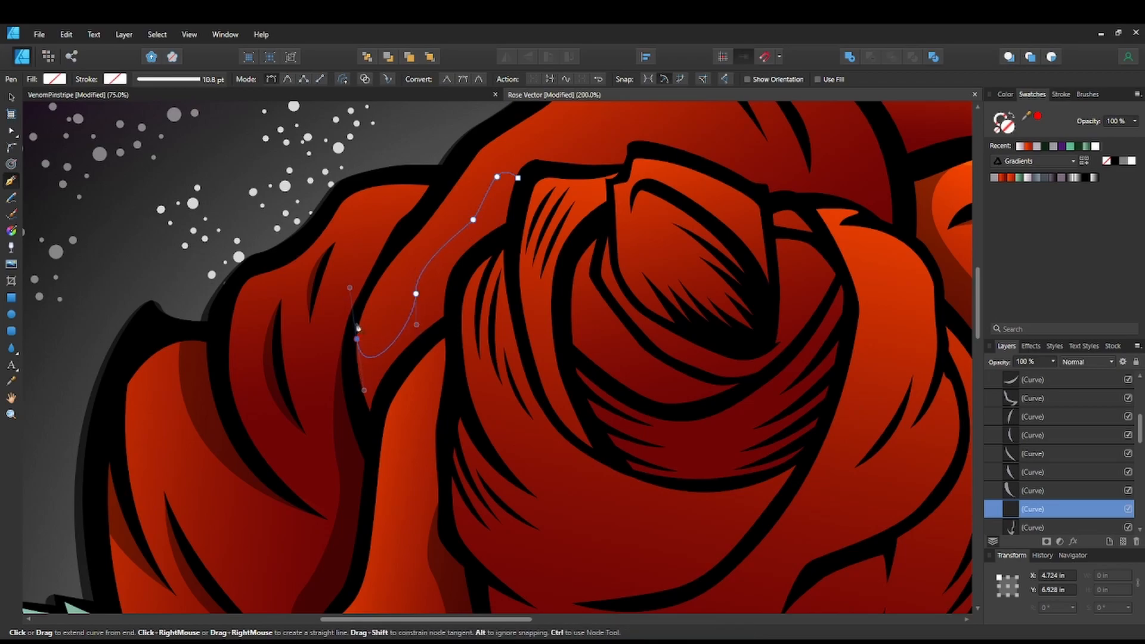
left_click(357, 340)
left_click_drag(367, 439, 389, 490)
left_click_drag(397, 376, 423, 349)
key("ctrl+z")
left_click(366, 437)
left_click_drag(404, 367, 510, 231)
left_click_drag(519, 179, 523, 174)
left_click(994, 178)
Draw a small shadow above the bud's upper-left rim, against the centre tip, and fill it with the grey gradient.
mouse_move(589, 273)
left_mouse_down()
mouse_move(568, 215)
mouse_move(457, 278)
mouse_move(542, 335)
mouse_move(608, 270)
left_mouse_up()
left_click(582, 229)
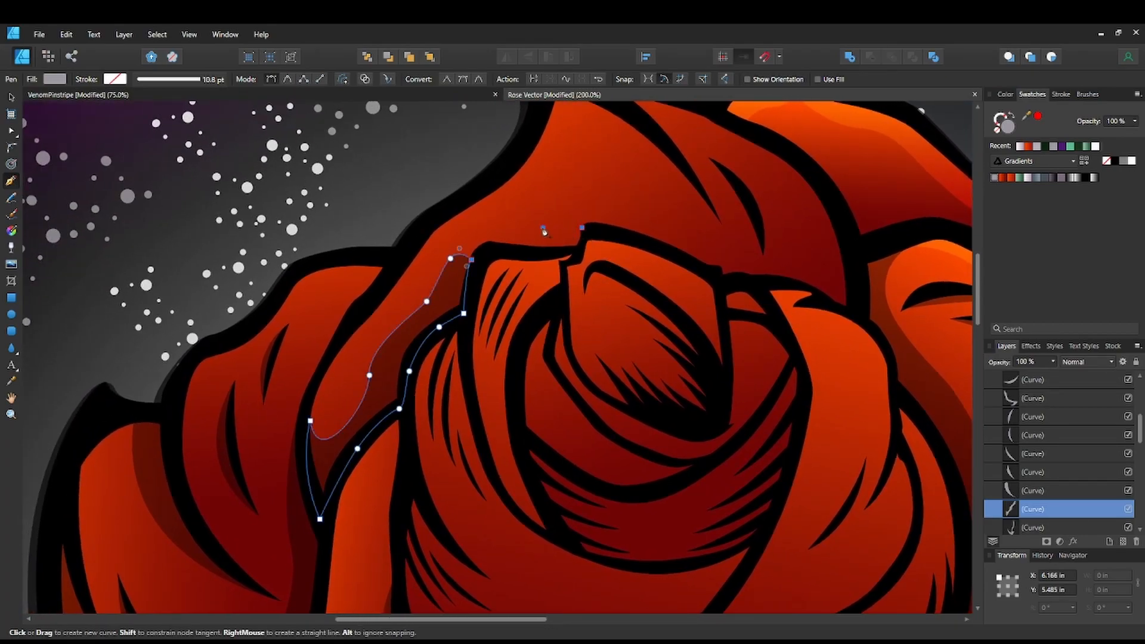
left_click_drag(542, 234, 541, 235)
left_click(498, 245)
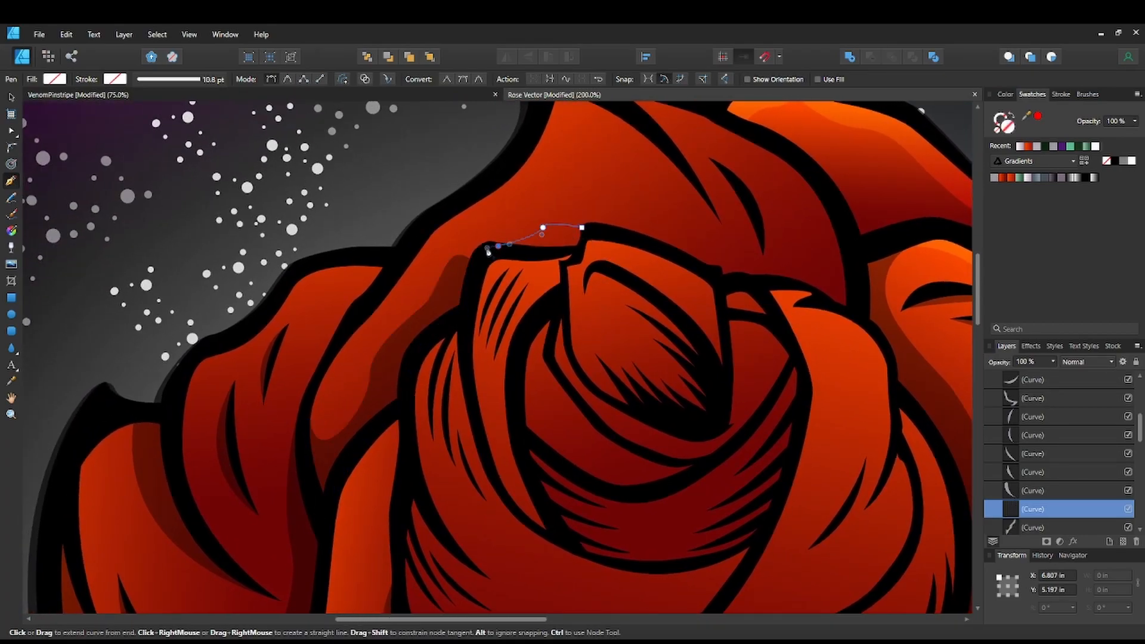
left_click(579, 249)
left_click_drag(583, 232, 579, 224)
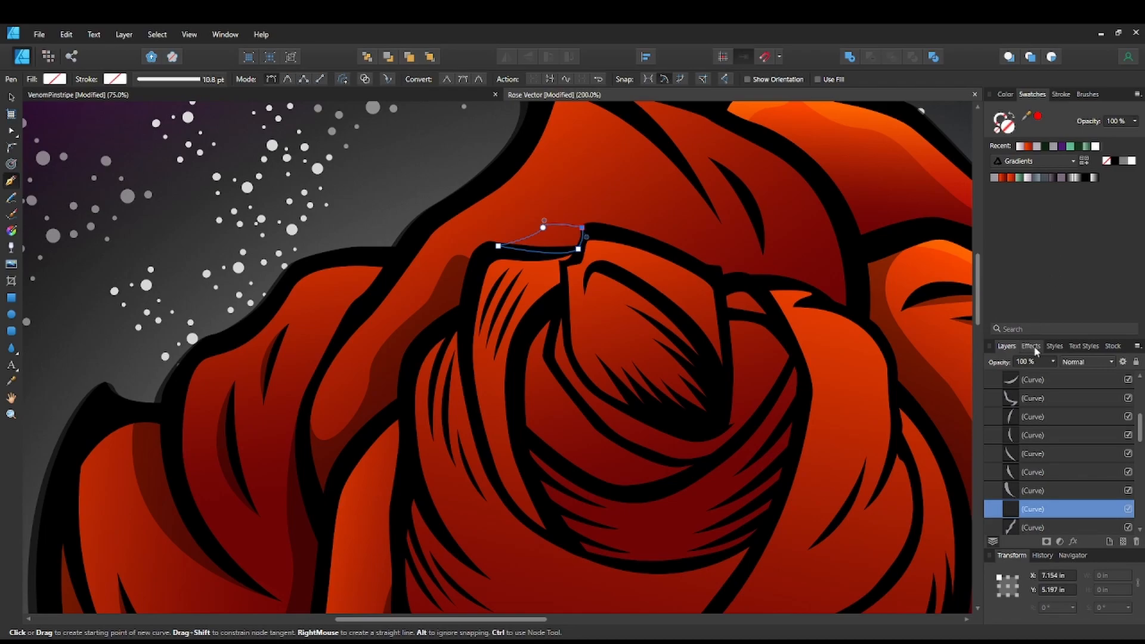
left_click(994, 178)
Draw a long tapering shadow below the longer crease on the top back petal and fill it with the grey gradient.
key("space")
left_click_drag(784, 365, 777, 255)
left_click_drag(739, 302, 716, 459)
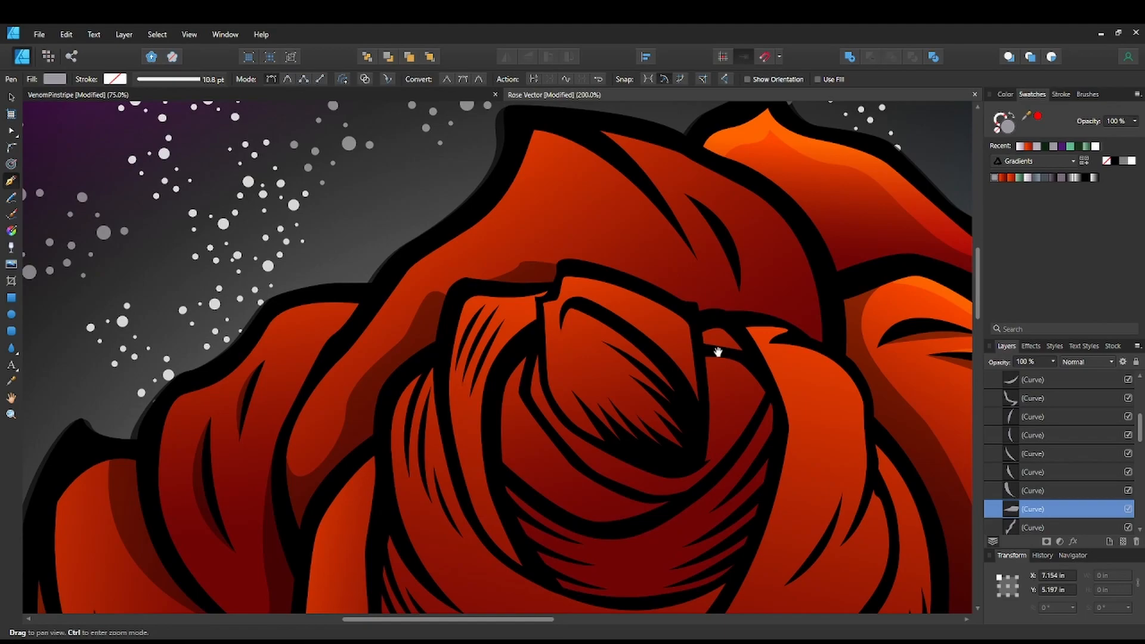
left_click_drag(713, 360, 695, 376)
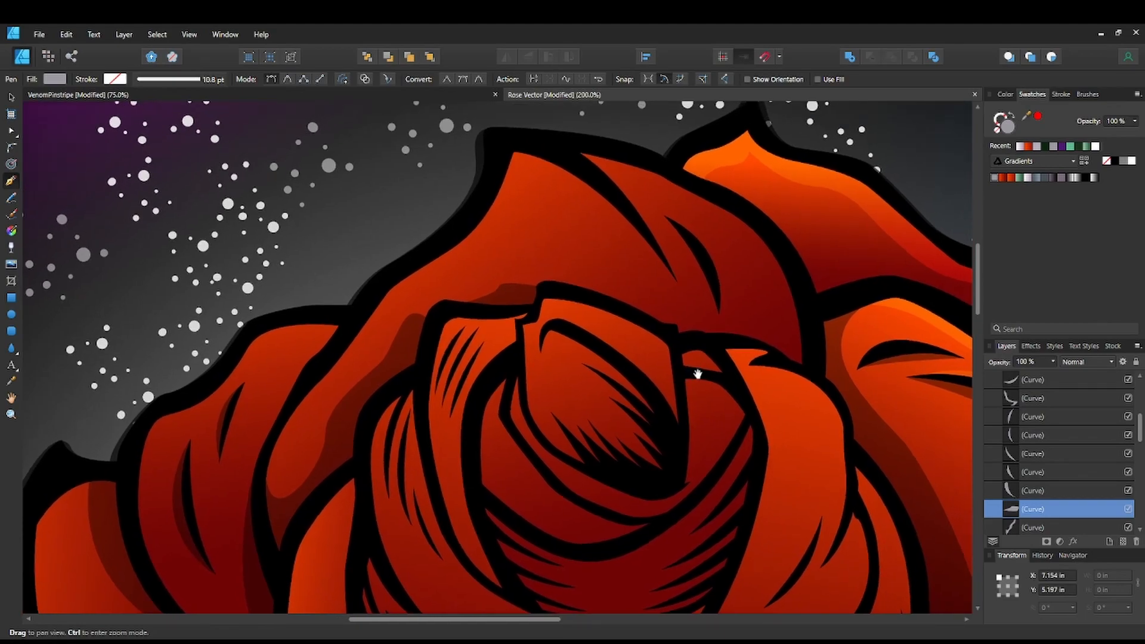
left_click(677, 283)
left_click_drag(505, 174, 508, 143)
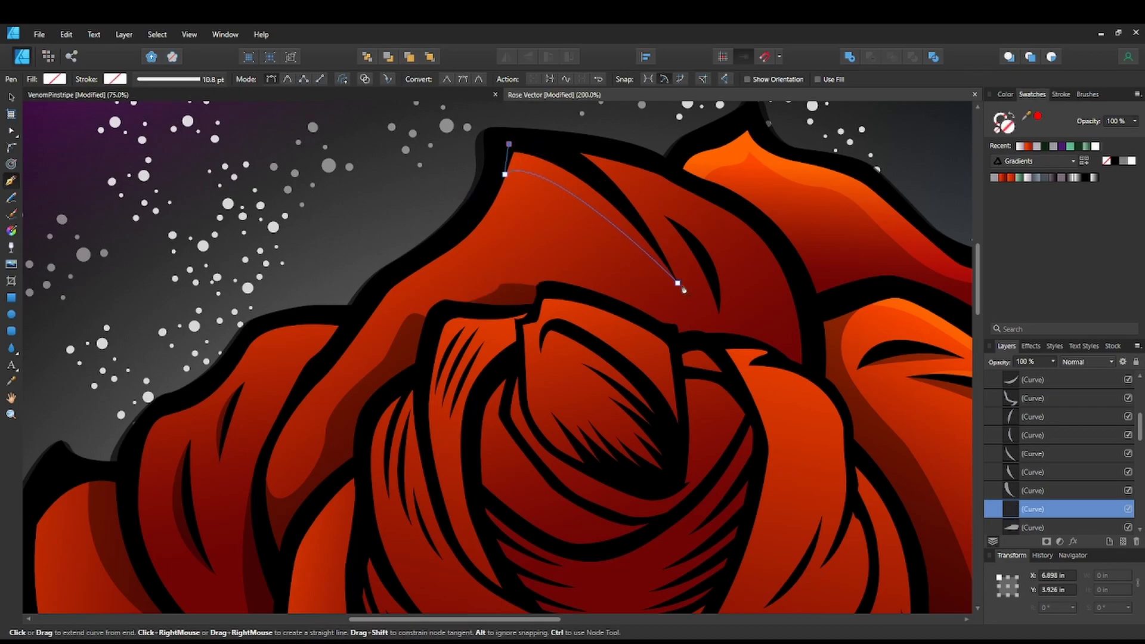
left_click_drag(677, 282, 744, 422)
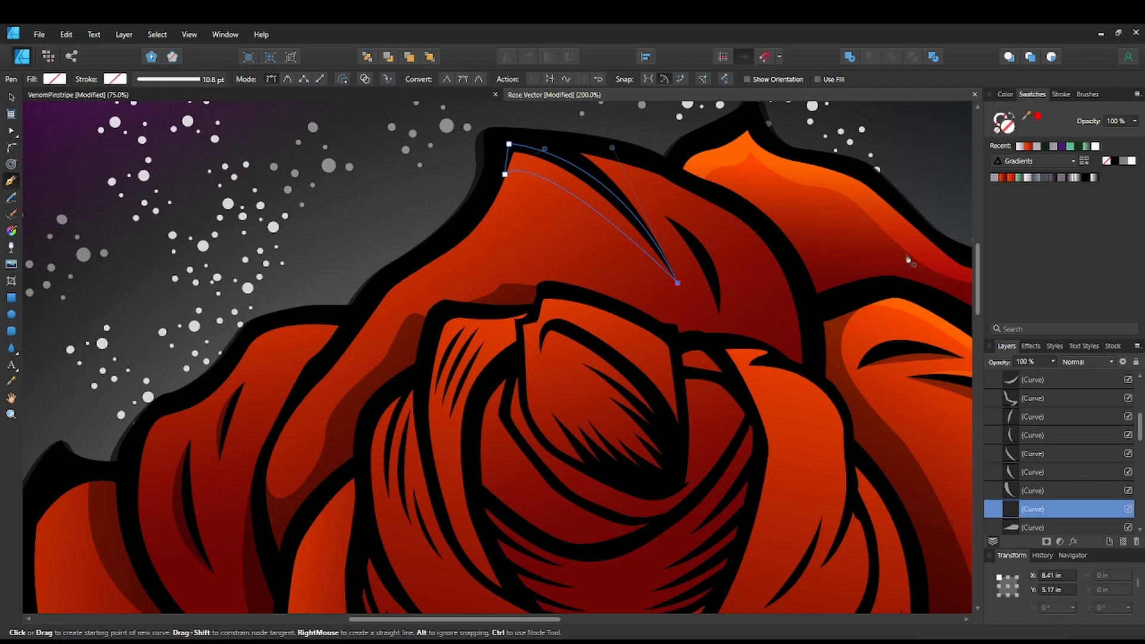
left_click(995, 177)
Draw a slim shadow along the left side of the shorter crease on the top back petal and fill it with the grey gradient.
left_click_drag(622, 292, 593, 280)
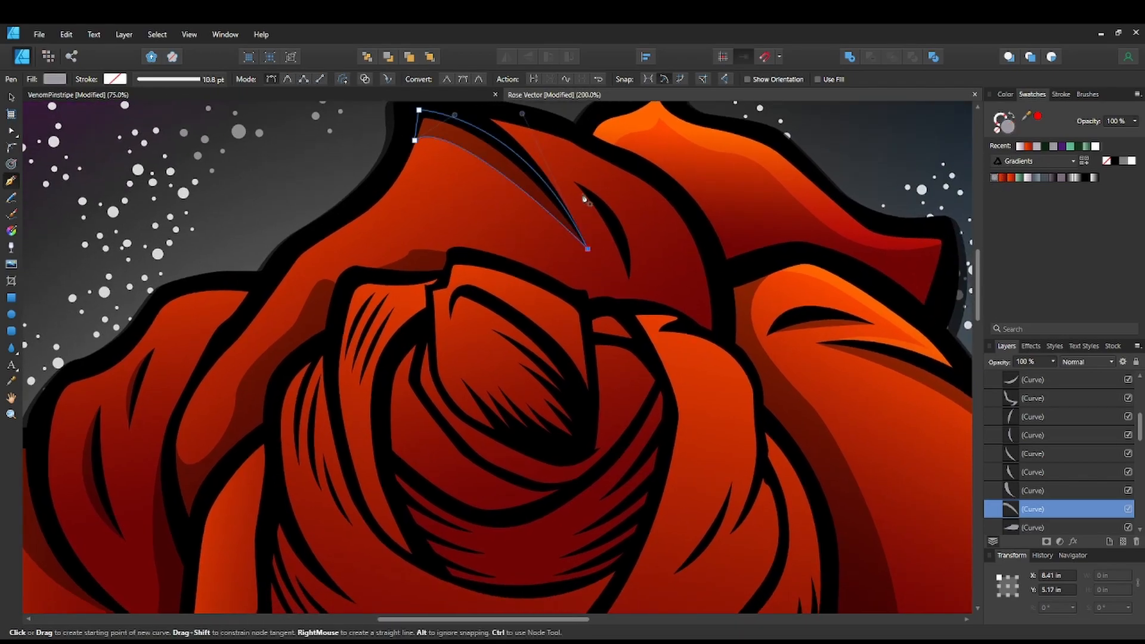
left_click(631, 280)
key("ctrl+z")
left_click(574, 183)
left_click_drag(629, 280, 648, 306)
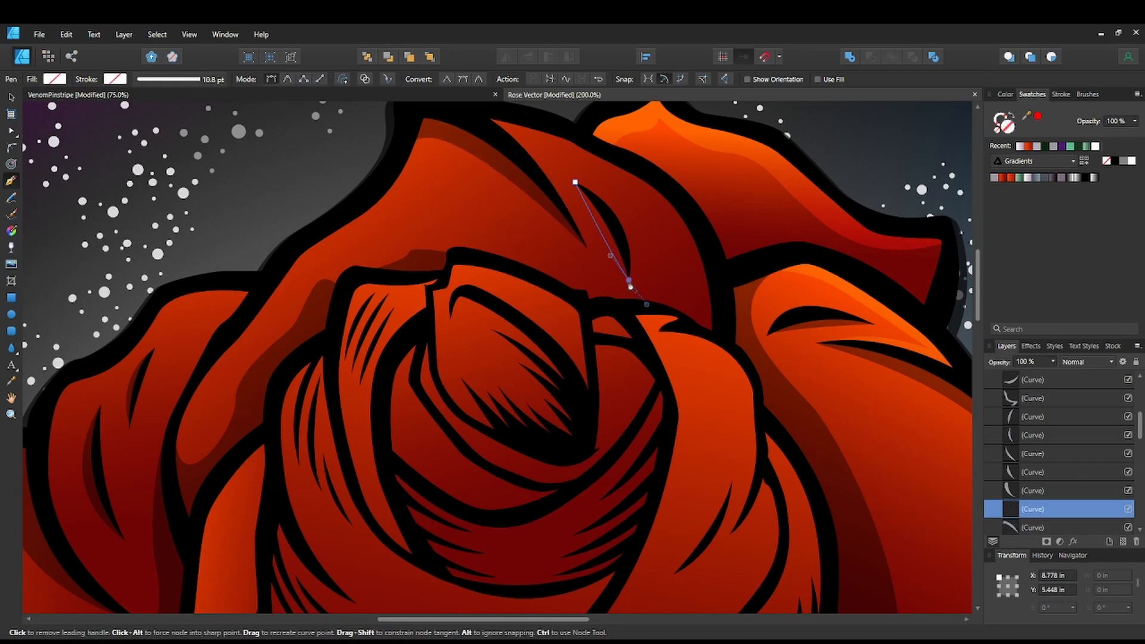
left_click_drag(576, 184, 527, 158)
left_click(994, 179)
Draw a crescent shadow along the right side of the crease on the bud's right wrapping petal and fill it with the grey gradient.
key("space")
left_click_drag(662, 367, 729, 250)
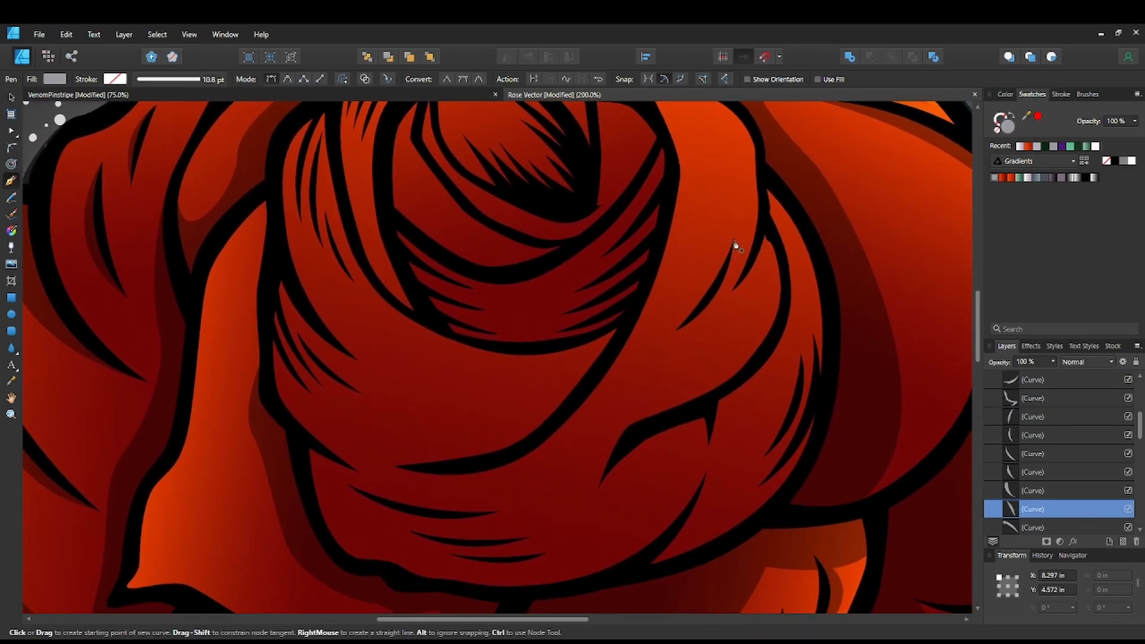
left_click(734, 239)
left_click_drag(678, 330, 612, 345)
left_click(679, 330)
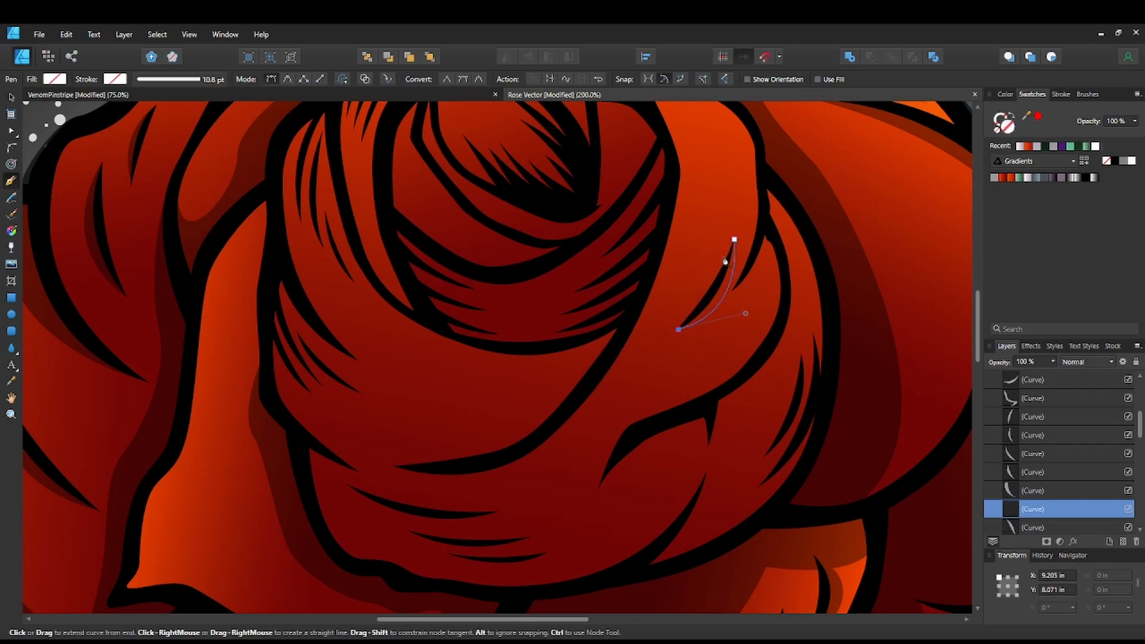
left_click_drag(735, 240, 742, 197)
left_click(994, 178)
left_click_drag(758, 303, 728, 325)
left_click(703, 311)
left_click_drag(737, 289, 740, 282)
left_click_drag(704, 384, 672, 411)
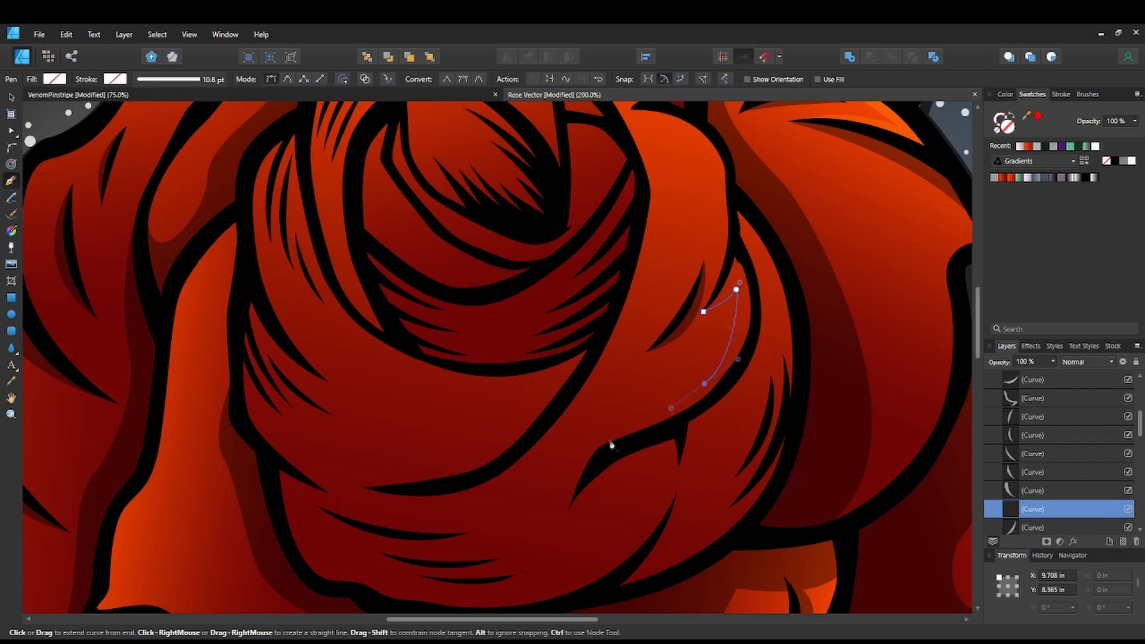
left_click_drag(608, 444, 609, 451)
key("ctrl+z")
key("ctrl+z")
key("ctrl")
left_click_drag(743, 275, 734, 240)
key("ctrl+z")
key("ctrl+z")
Draw a small shadow right of the second crease, by the wrapping petal's right edge, and fill it with the grey gradient.
left_click(704, 310)
left_click(746, 263, "alt")
left_click(705, 311)
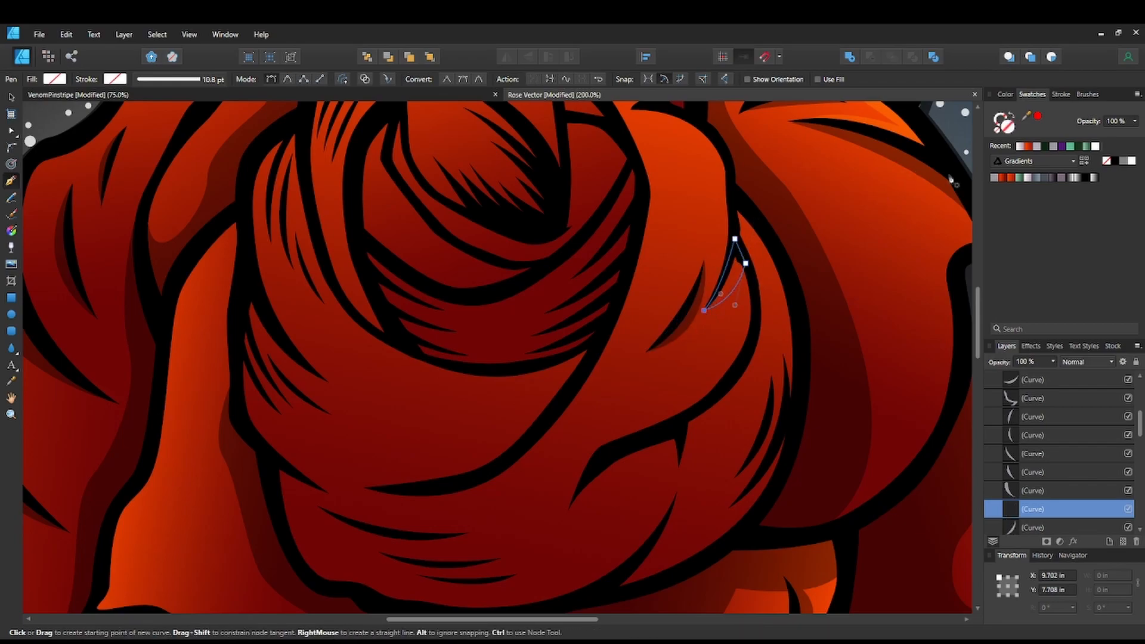
left_click(989, 177)
Draw a shadow beneath the wrapping petal's curved lower outline, following its small spike, and fill it with the grey gradient.
scroll(777, 396, "down", 1)
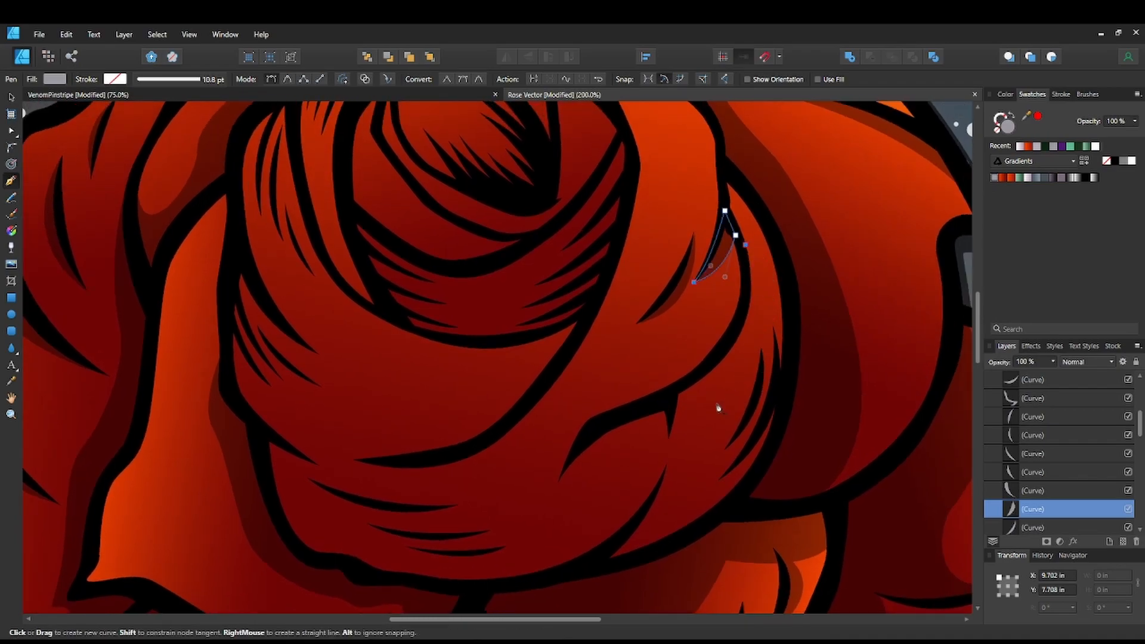
left_click_drag(694, 404, 660, 459)
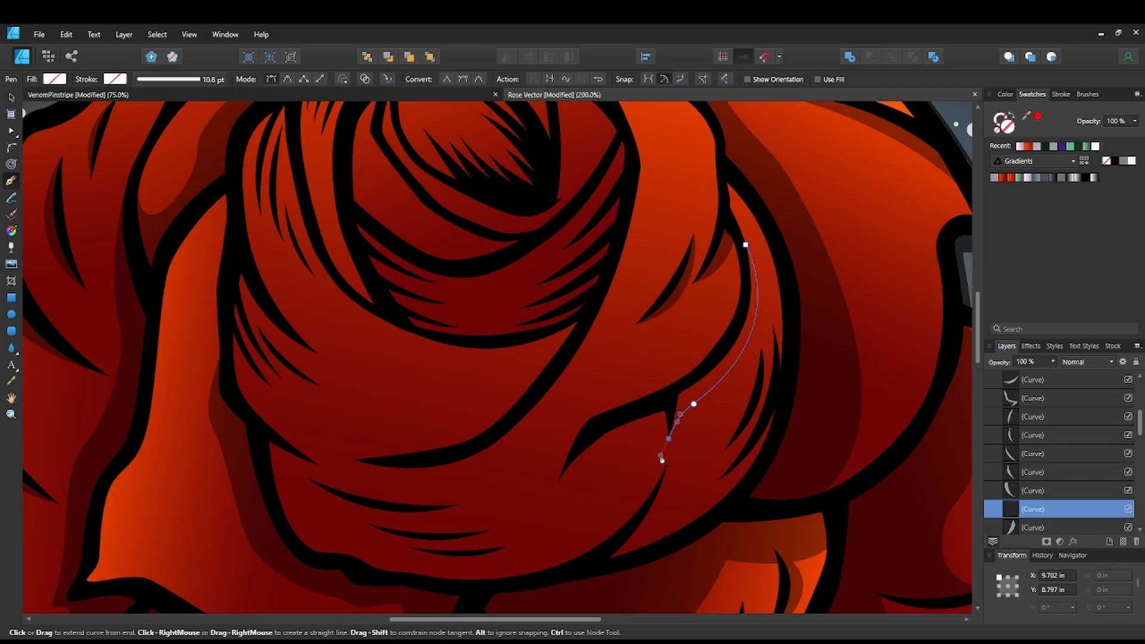
left_click(670, 440)
left_click_drag(654, 428, 650, 432)
left_click_drag(561, 484, 540, 515)
left_click(560, 484)
left_click_drag(702, 371, 715, 355)
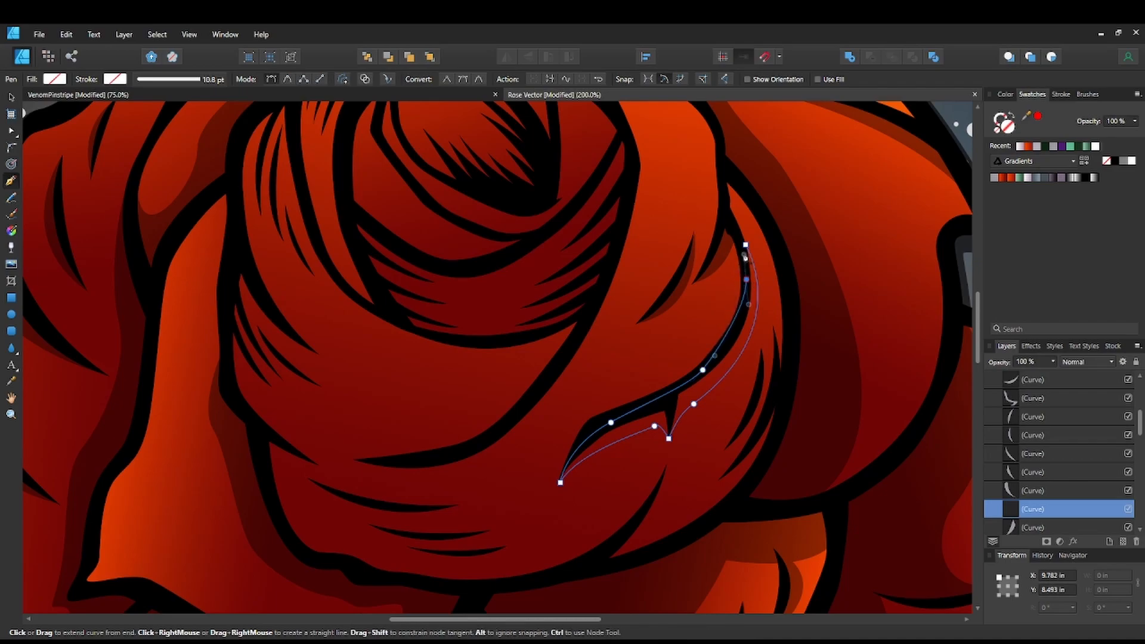
left_click(746, 246)
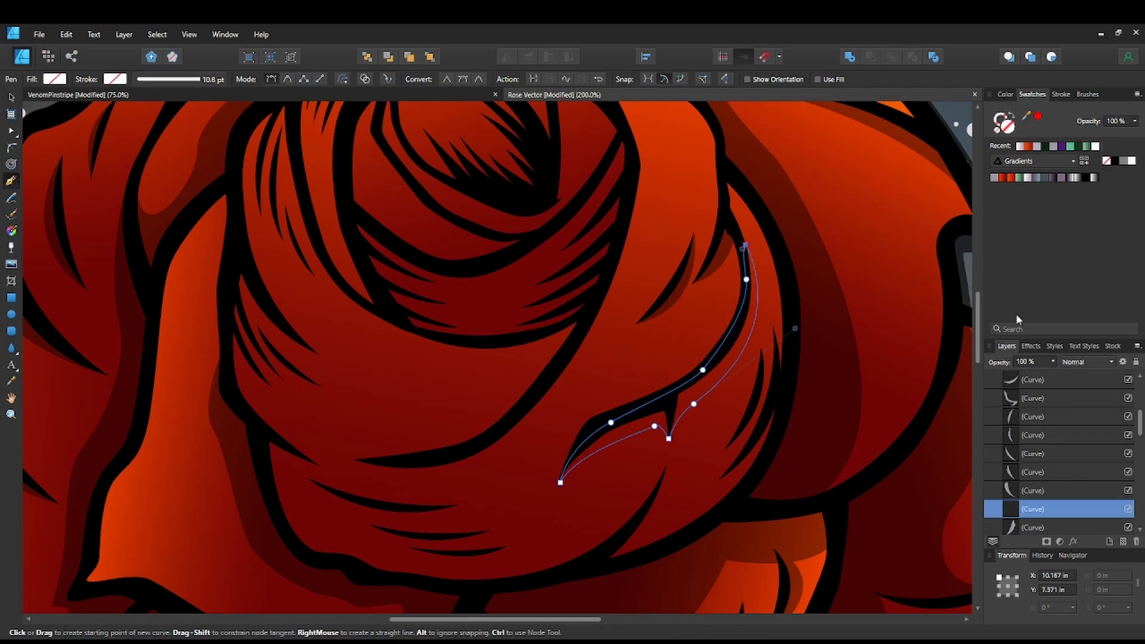
left_click(993, 178)
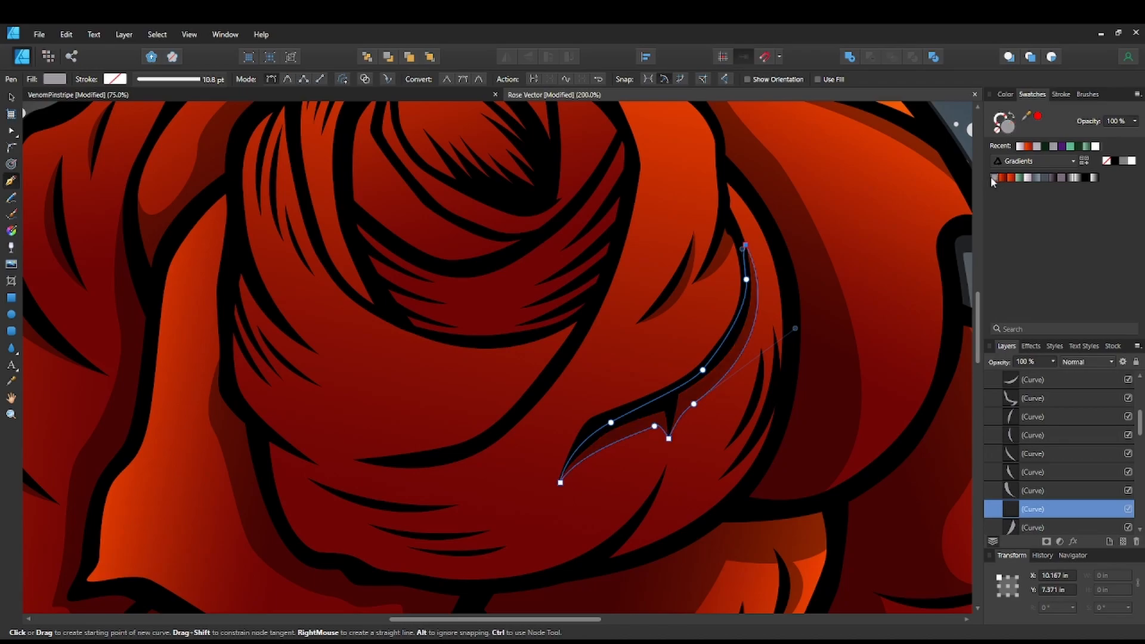
Move the lower-left end node of the shadow beneath the wrapping petal onto the tip of the black outline.
left_click_drag(710, 486, 721, 406)
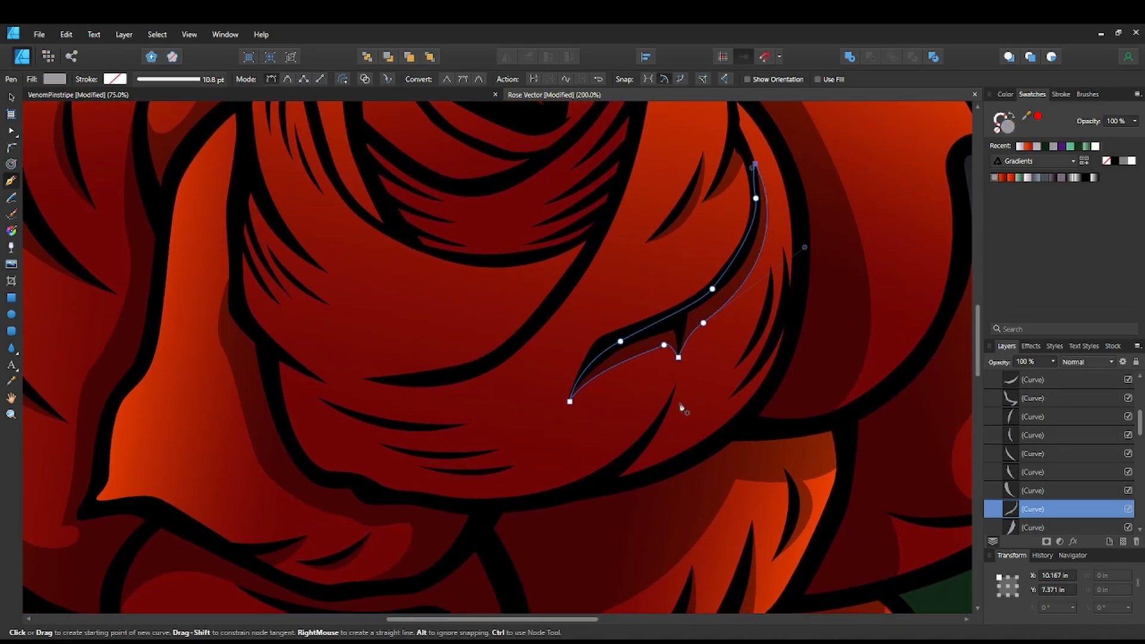
key("a")
left_click(570, 401)
key("ctrl+plus")
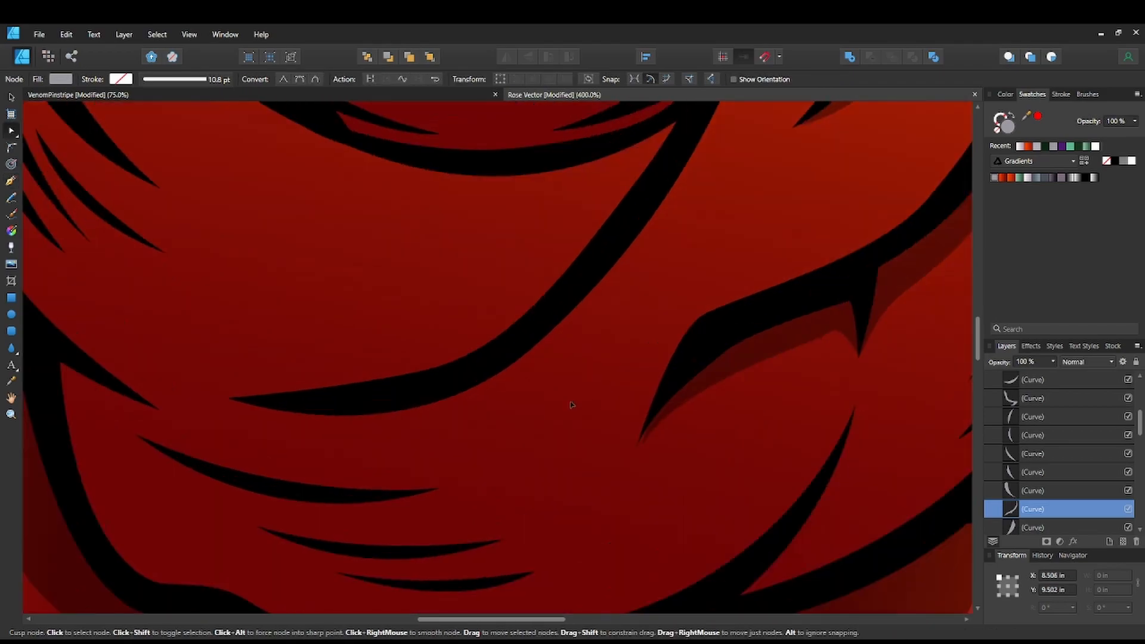
left_click_drag(641, 445, 636, 445)
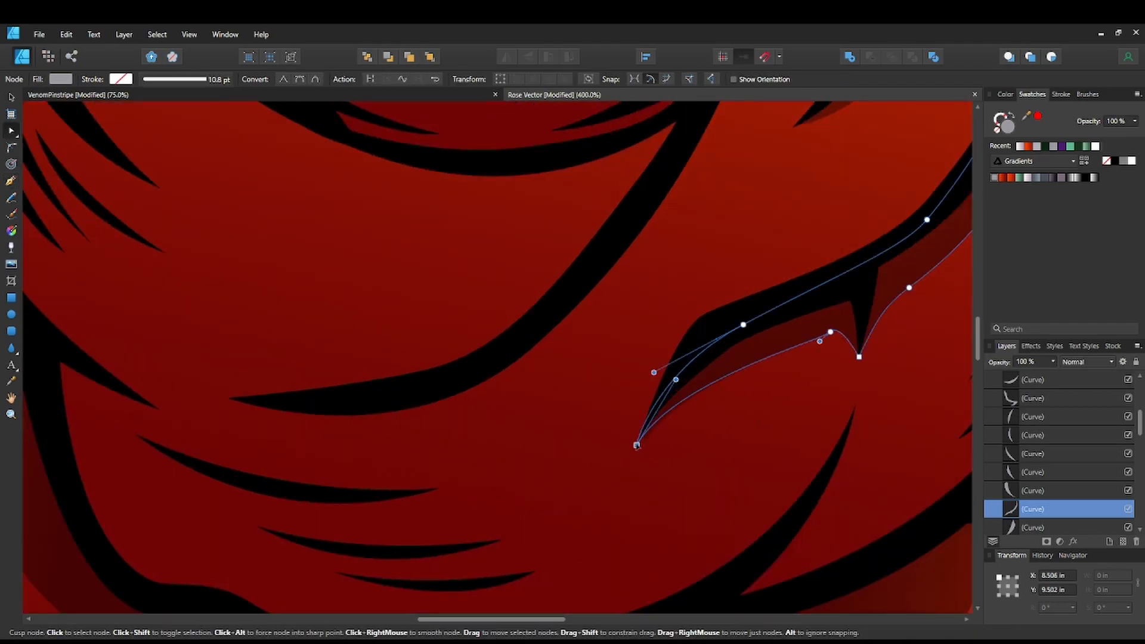
left_click(759, 459)
left_click_drag(818, 430, 684, 467)
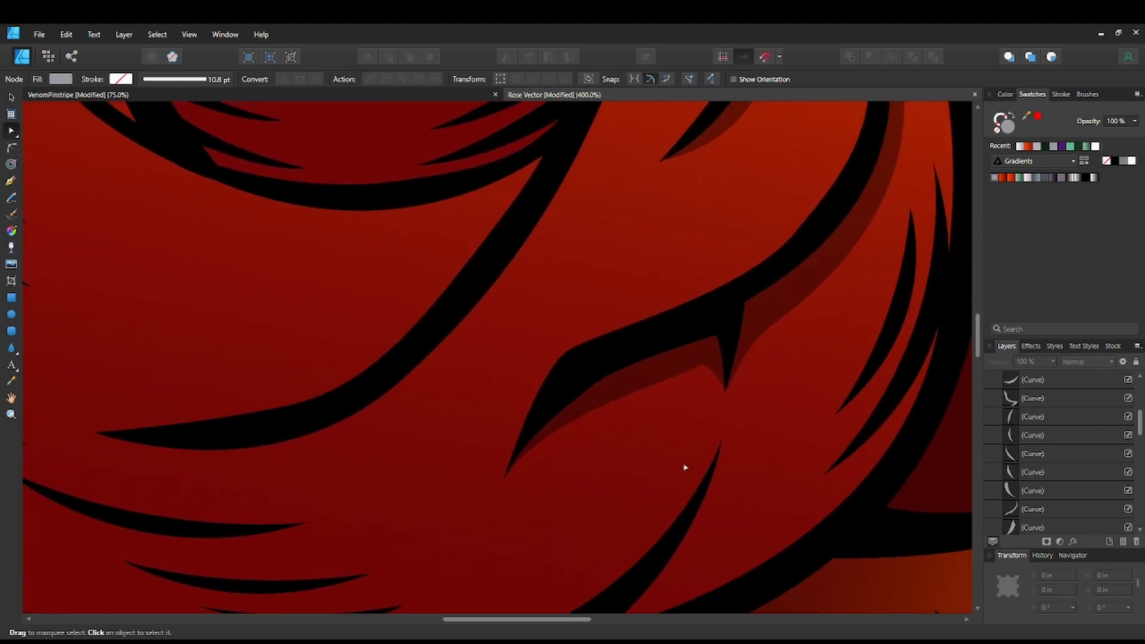
key("ctrl+minus")
key("ctrl+minus")
key("ctrl+minus")
left_click_drag(670, 409, 749, 281)
key("ctrl+plus")
key("p")
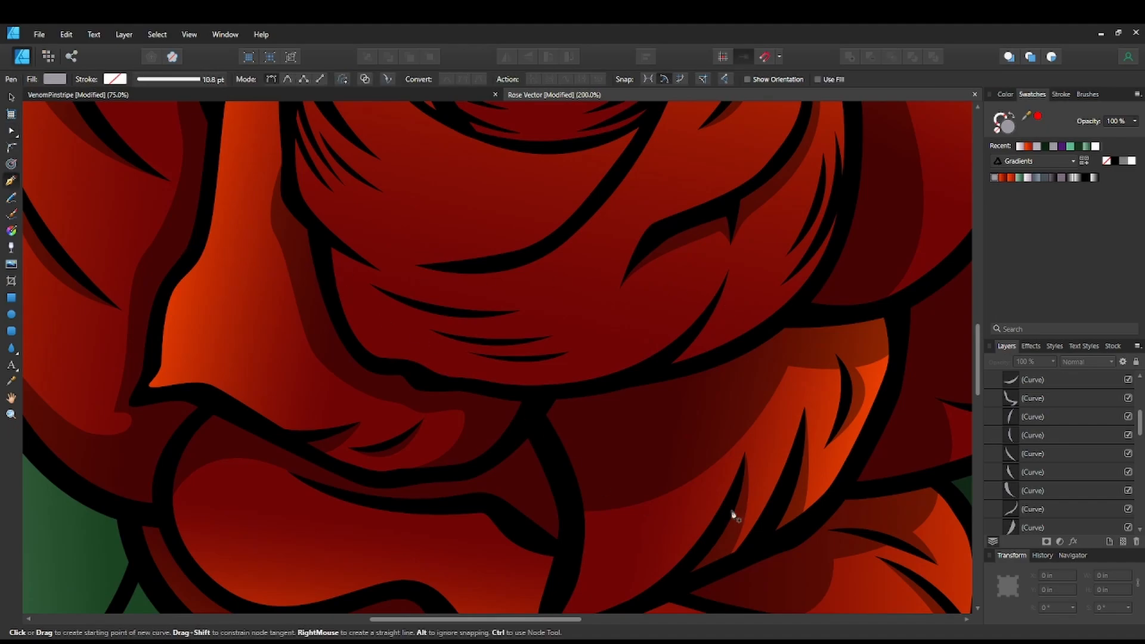
left_click(729, 271)
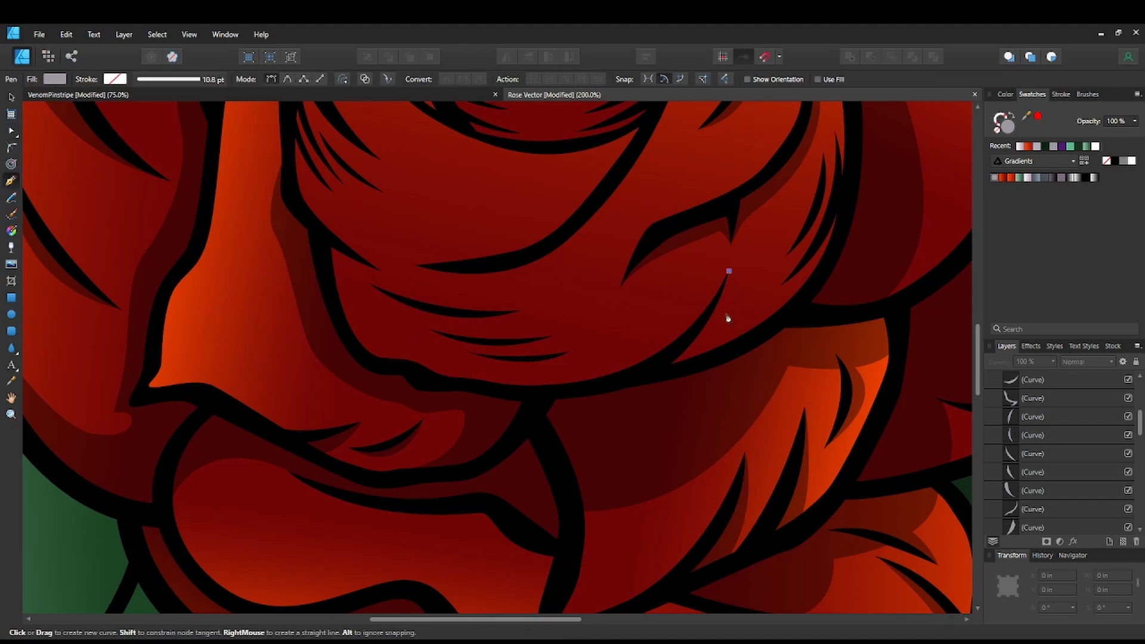
left_click_drag(699, 362, 669, 391)
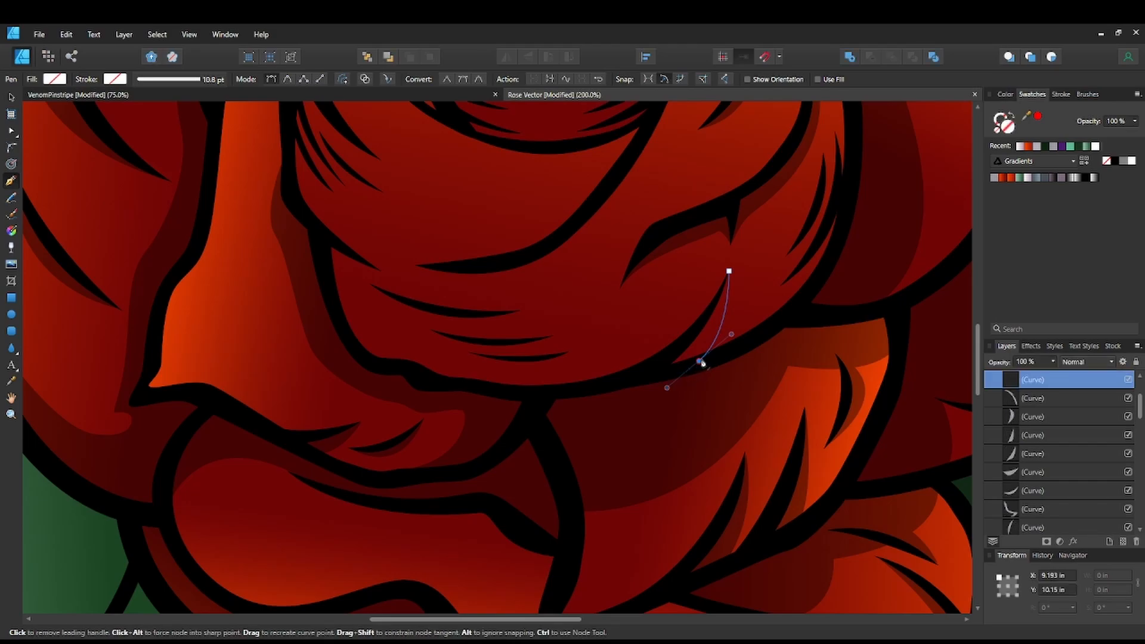
key("ctrl+z")
left_click(729, 271)
left_click_drag(728, 321, 716, 344)
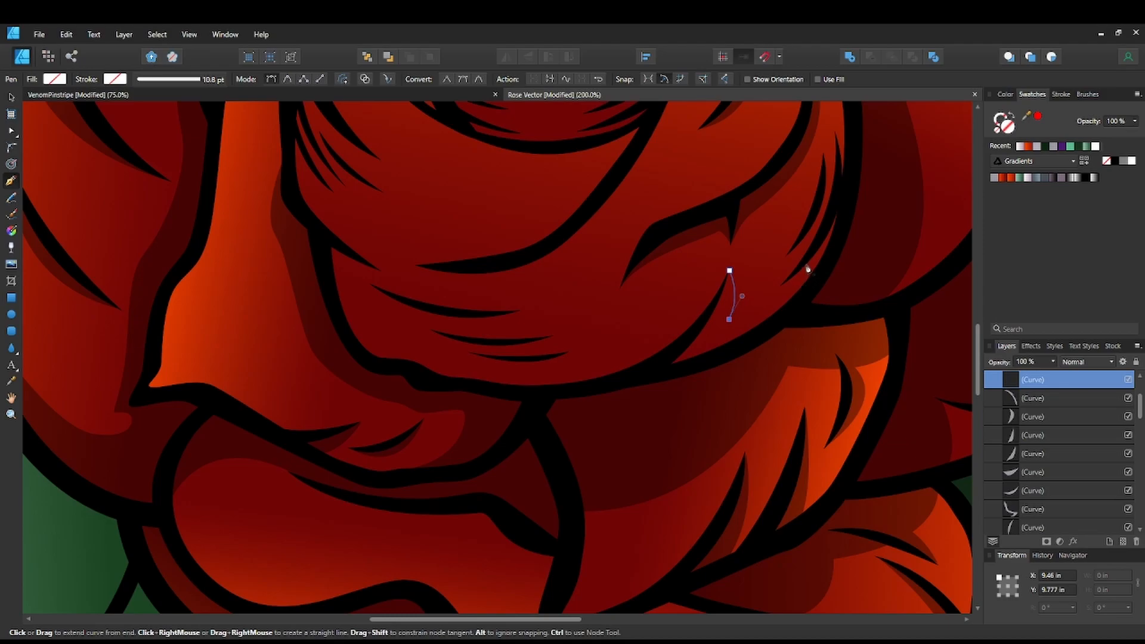
left_click(757, 300)
left_click_drag(744, 326, 739, 328)
left_click(748, 321, "alt")
key("ctrl+z")
key("ctrl+z")
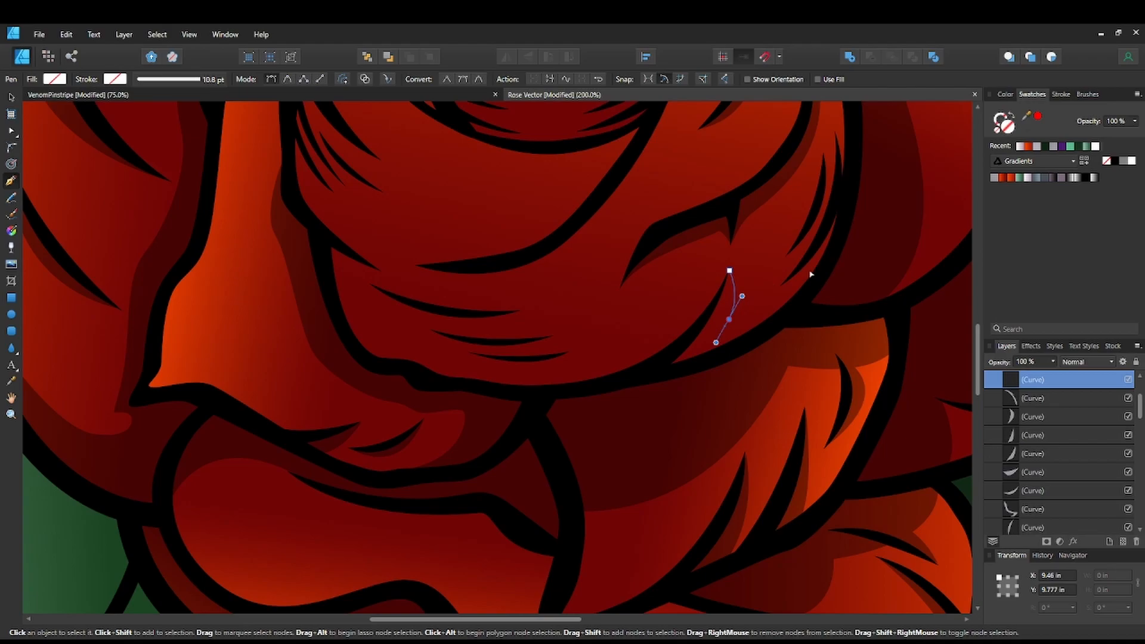
key("ctrl+z")
key("ctrl+z")
Draw a shadow along the wrapping petal's lower-right edge, spiking up beside the two creases there, and fill it with the grey gradient.
left_click_drag(796, 295, 759, 312)
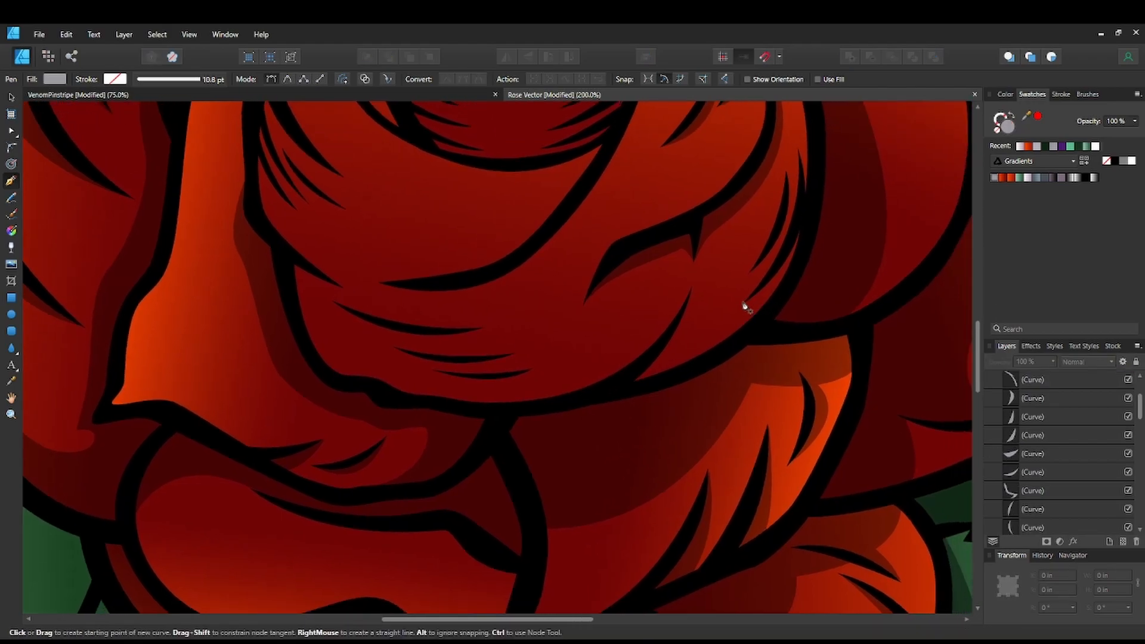
left_click(744, 303)
left_click_drag(765, 297, 766, 295)
left_click_drag(693, 346, 634, 359)
left_click(693, 345)
left_click_drag(693, 292, 687, 255)
left_click(693, 293)
left_click_drag(621, 387, 578, 404)
left_click(620, 389)
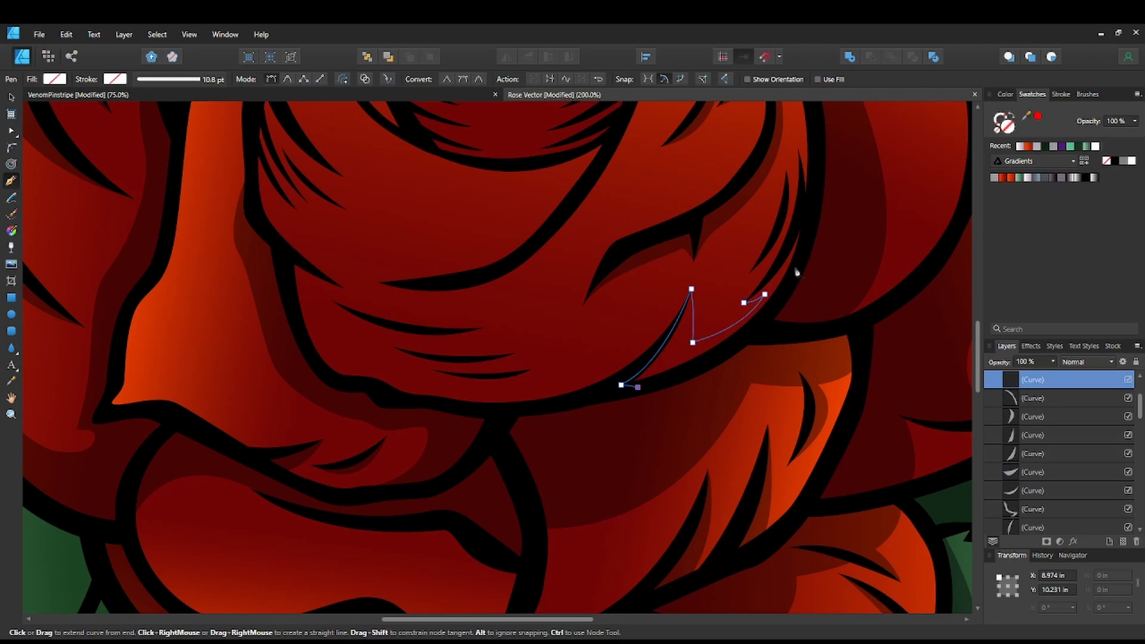
left_click_drag(768, 314, 800, 264)
scroll(787, 280, "up", 2)
scroll(787, 281, "right", 2)
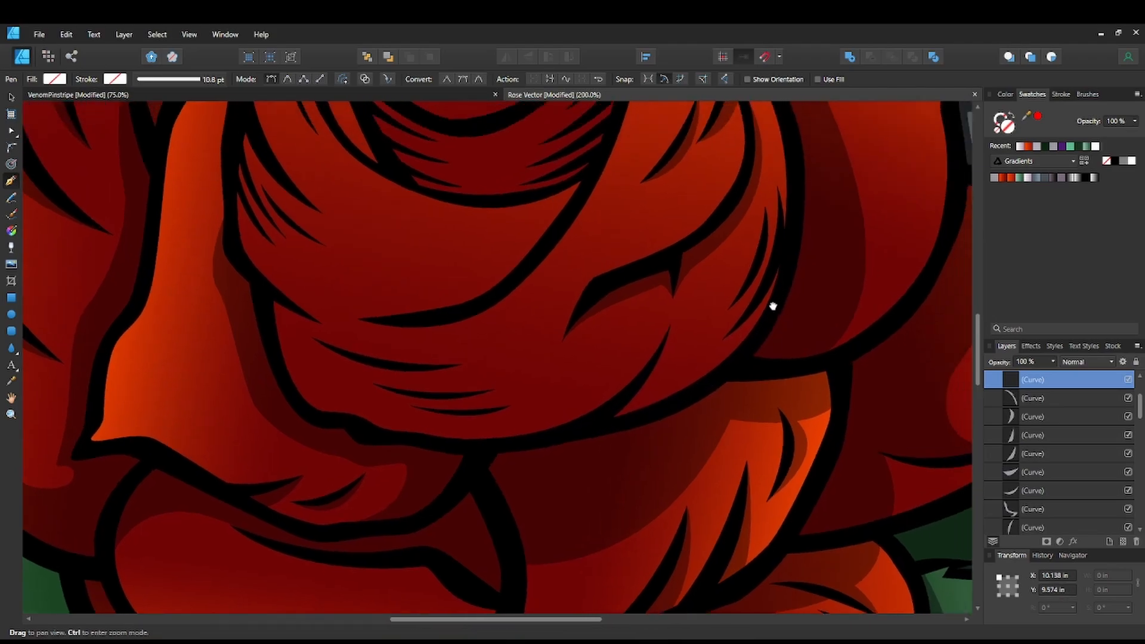
left_click_drag(753, 295, 755, 271)
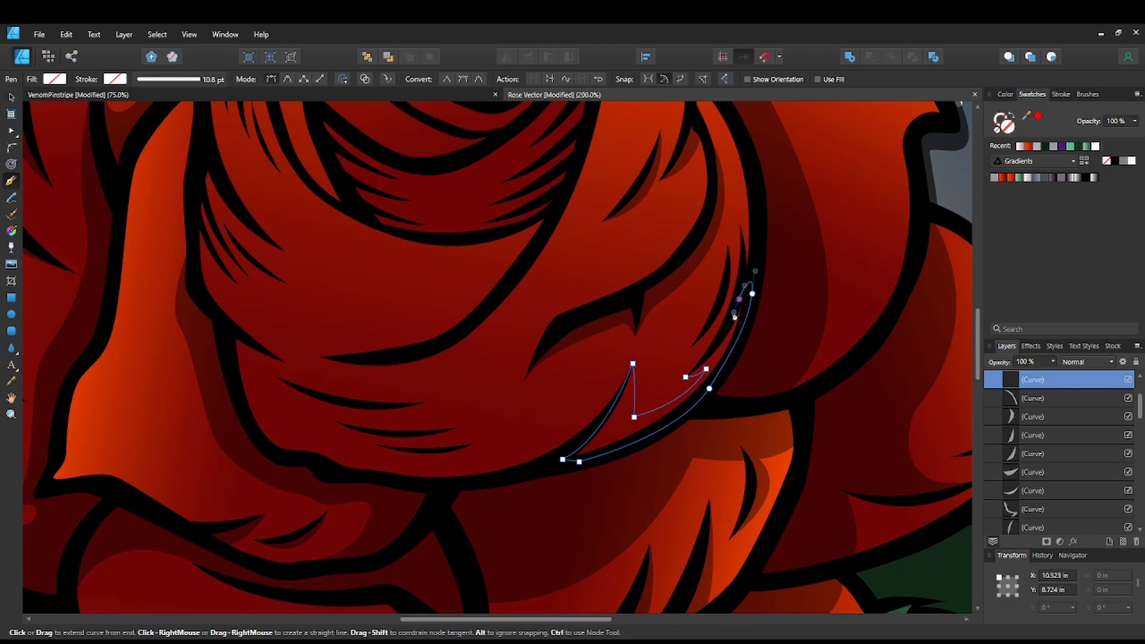
mouse_move(686, 379)
left_mouse_down()
mouse_move(671, 388)
mouse_move(713, 335)
mouse_move(704, 389)
left_mouse_up()
left_click(996, 179)
Draw a thin crescent shadow along the right side of the long crease near the wrapping petal's right edge and fill it with the grey gradient.
left_click(703, 266)
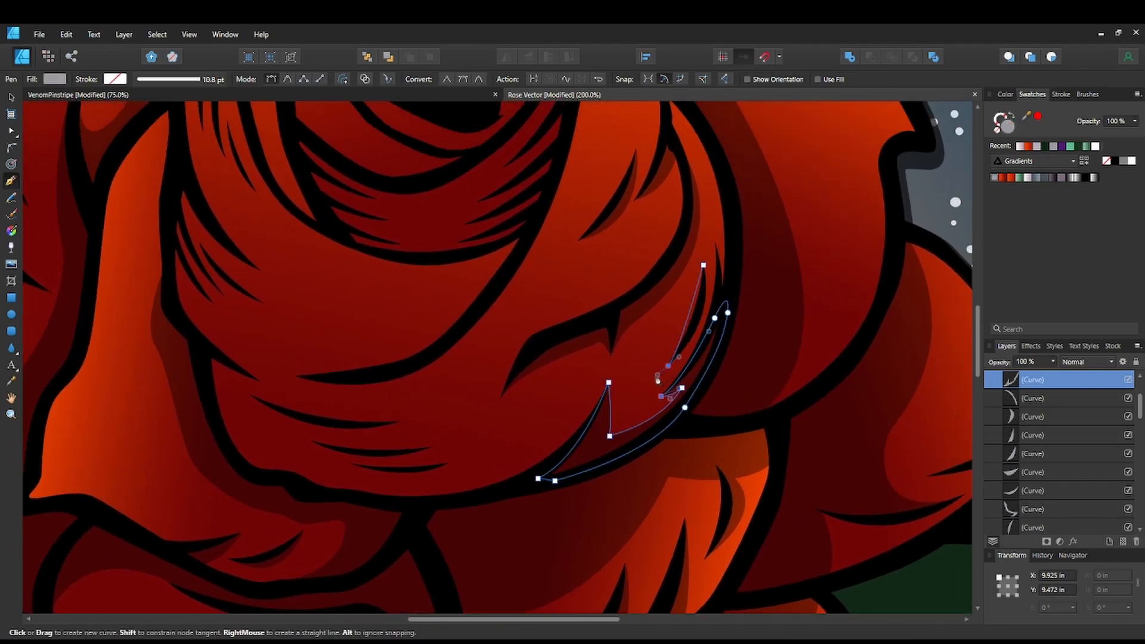
left_click_drag(601, 404, 599, 403)
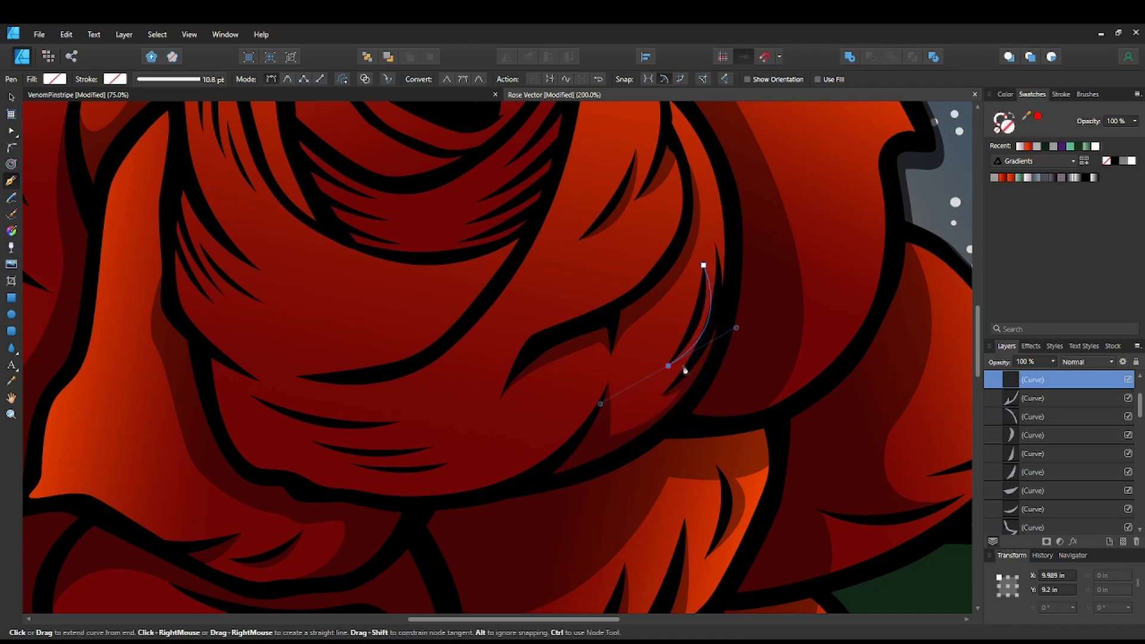
left_click(668, 367)
left_click(704, 266)
left_click(994, 179)
Draw a small narrow shadow beside the uppermost crease on the wrapping petal's right outline and fill it with the grey gradient.
left_click_drag(731, 309, 676, 327)
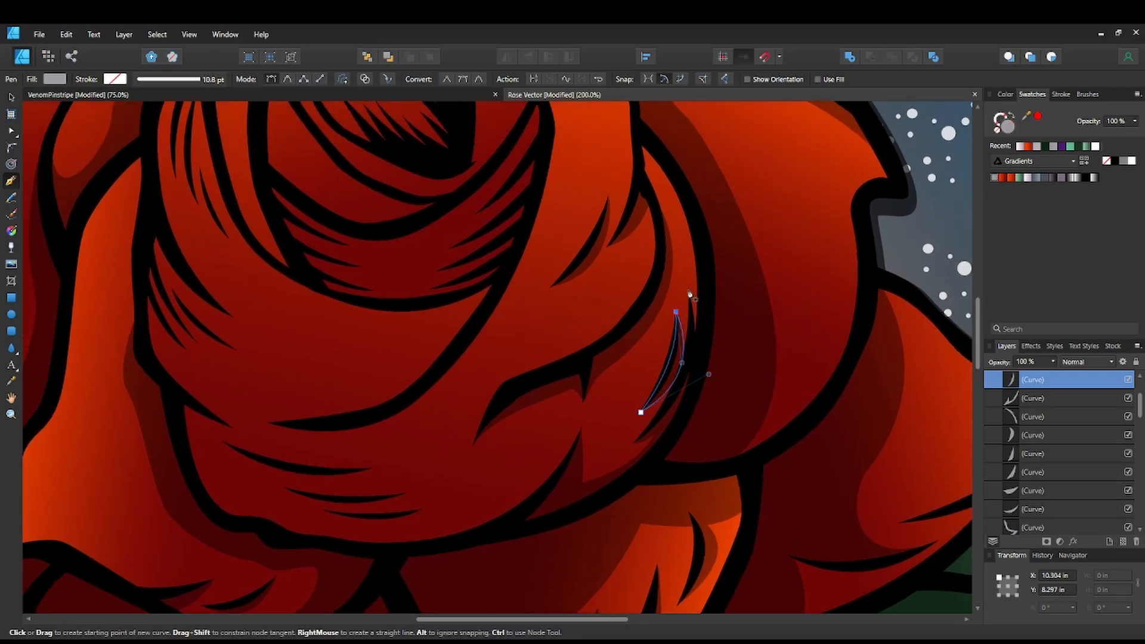
left_click(688, 290)
left_click_drag(701, 320, 707, 349)
left_click(701, 321)
left_click(695, 355)
left_click_drag(687, 289, 684, 270)
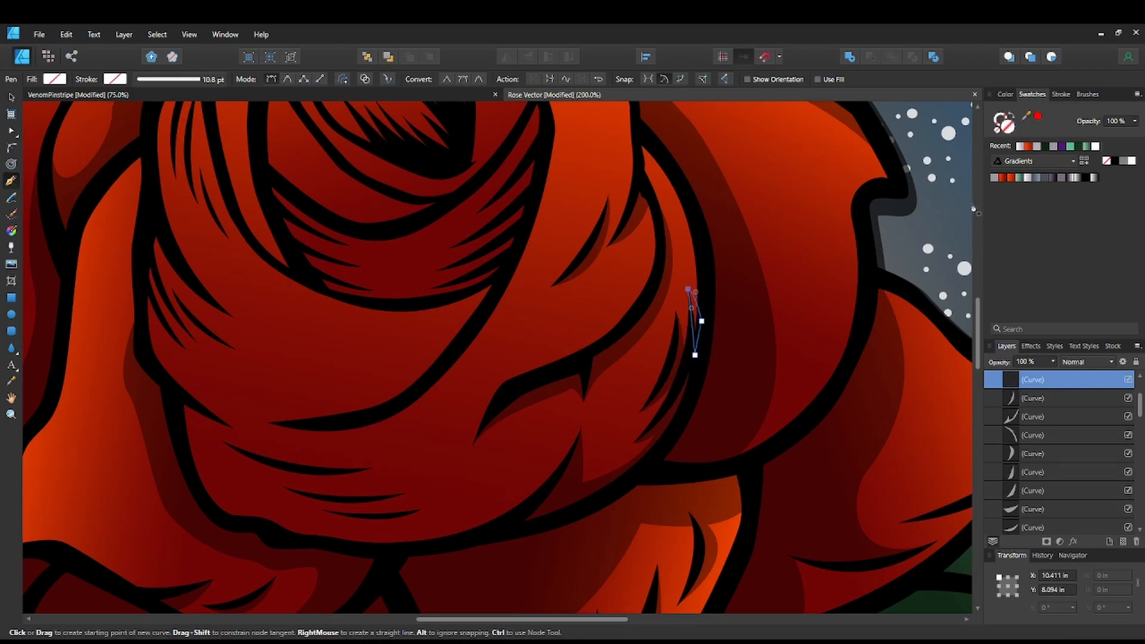
left_click(992, 178)
Draw a shadow inside the bud's lower-left outline, from the crease tip down to the bottom centre, and fill it with the grey gradient.
left_click_drag(817, 386, 889, 302)
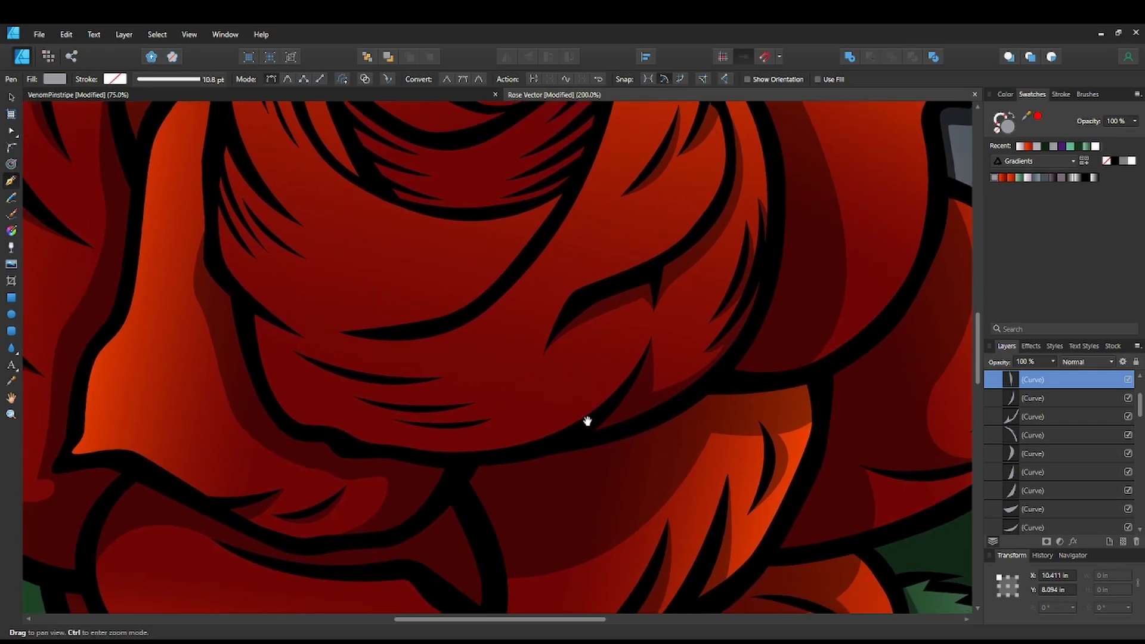
left_click_drag(529, 417, 775, 409)
left_click_drag(553, 332, 518, 329)
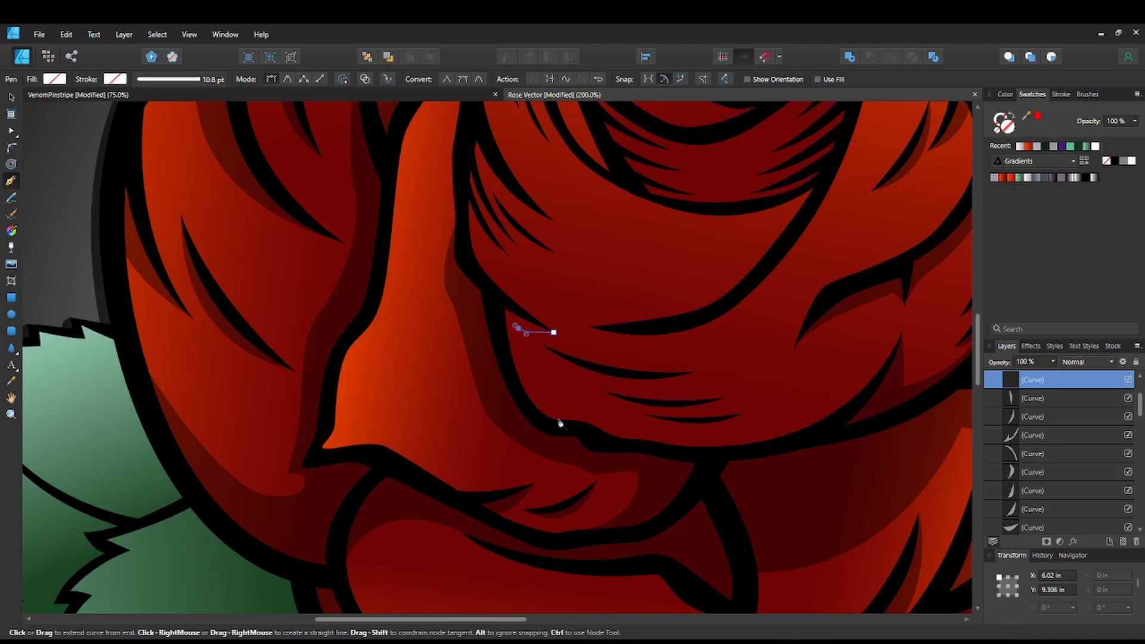
mouse_move(555, 410)
left_mouse_down()
mouse_move(634, 441)
mouse_move(617, 435)
left_mouse_up()
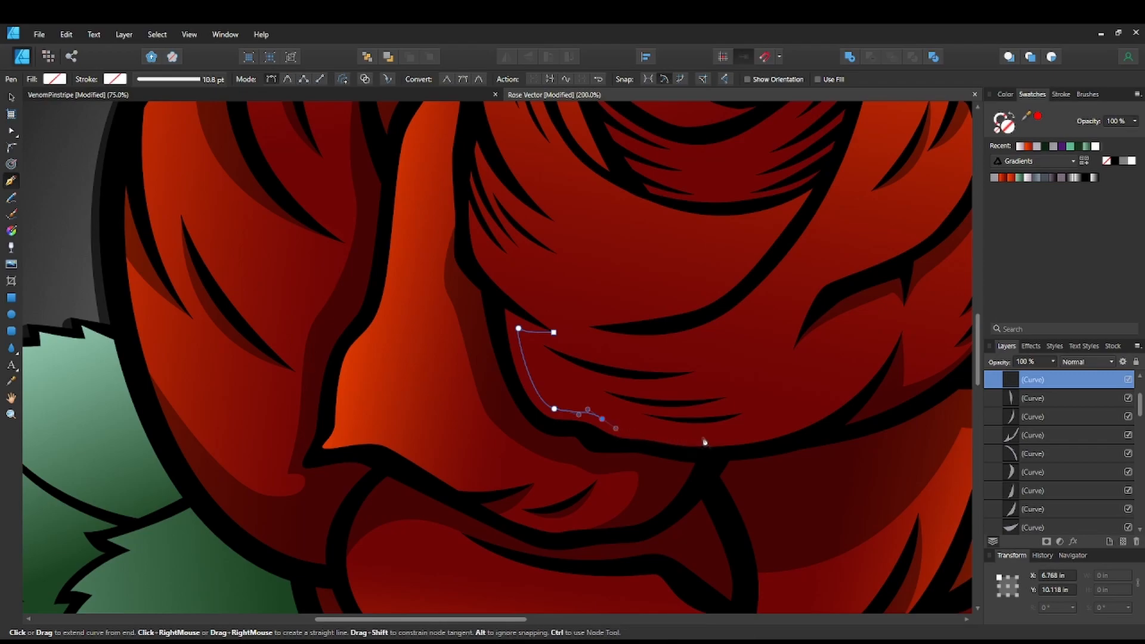
left_click_drag(732, 446, 594, 446)
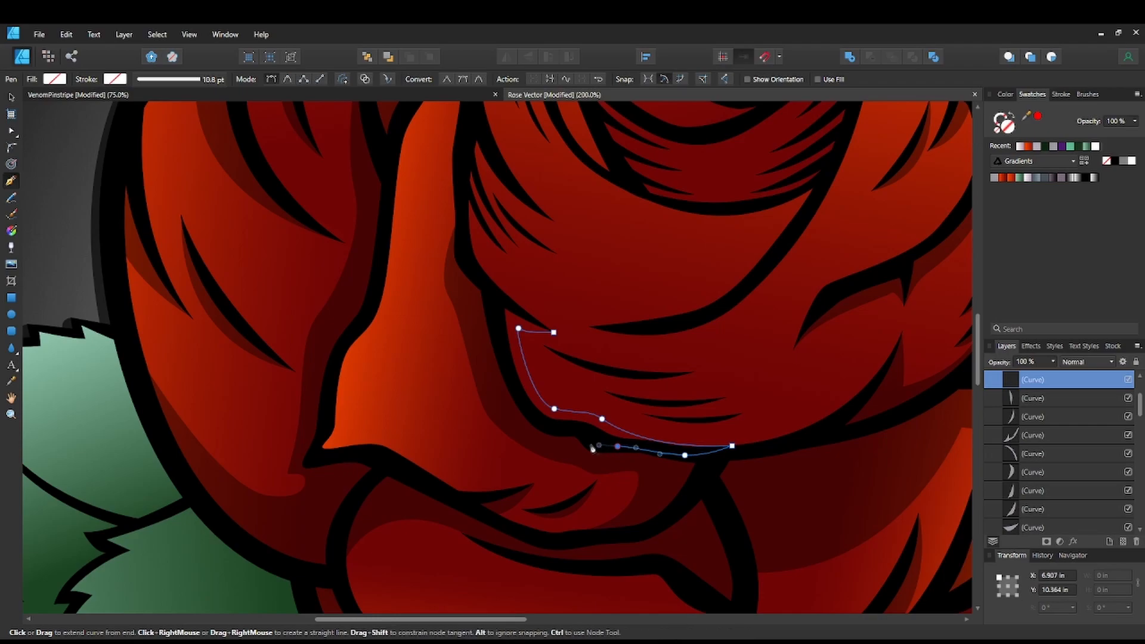
left_click(583, 436)
left_click_drag(502, 363, 496, 326)
left_click(497, 296)
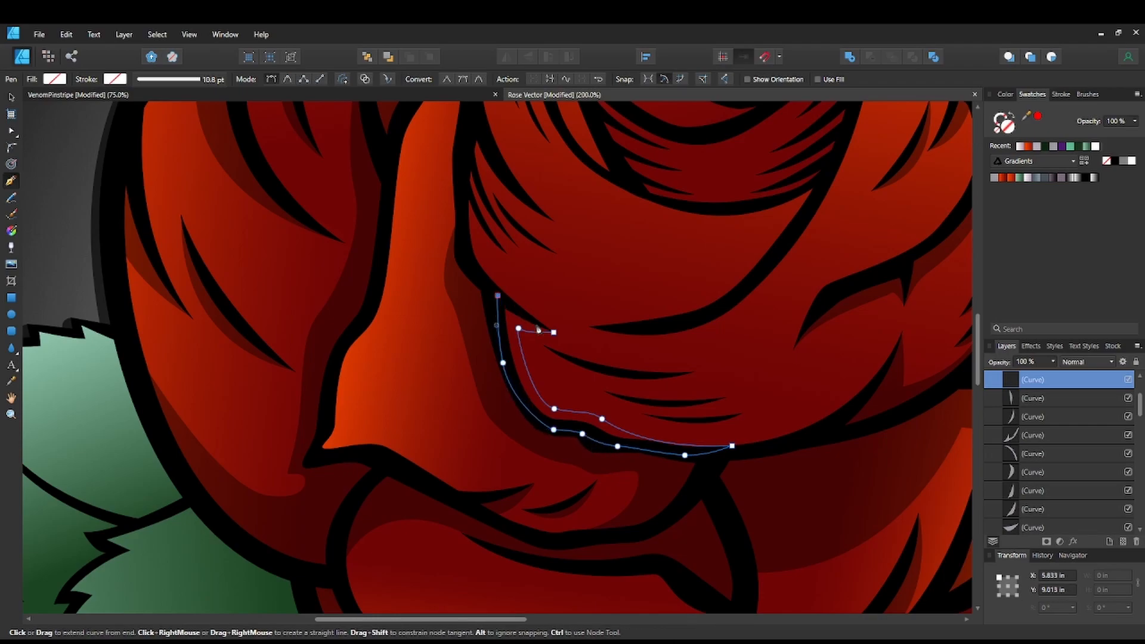
left_click(518, 328)
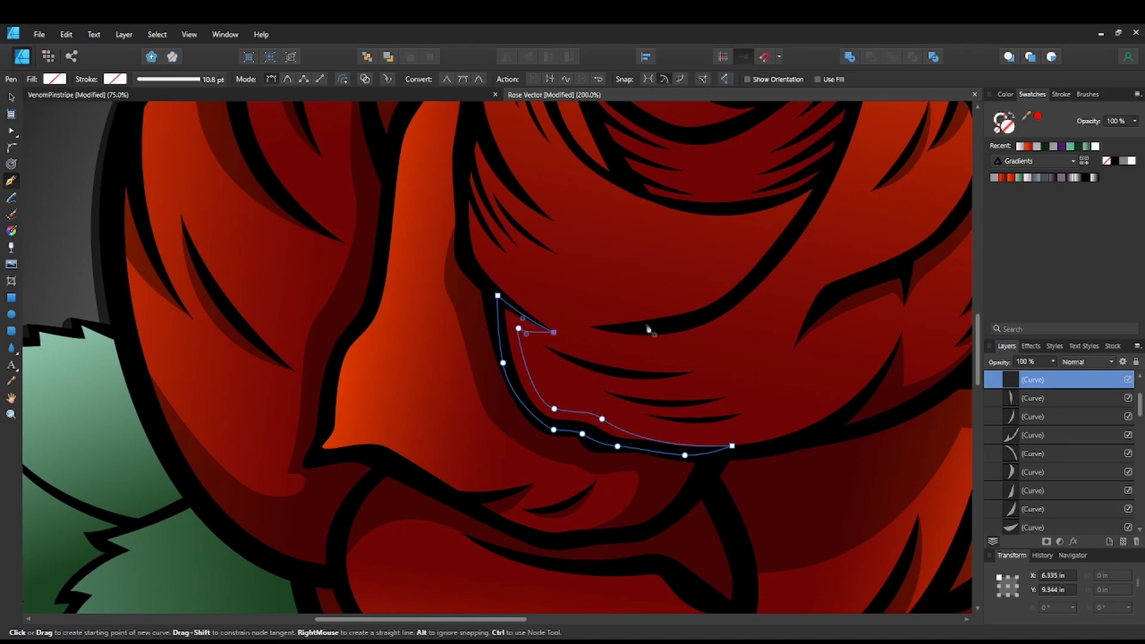
left_click(994, 177)
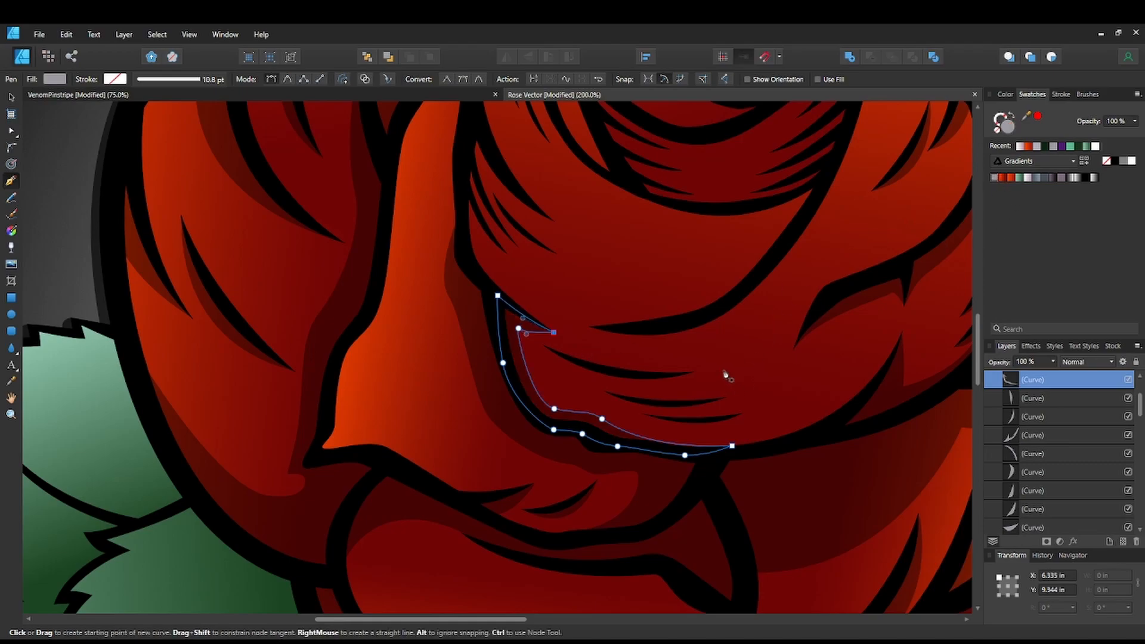
Draw a crescent shadow beneath the long curved line across the bud's lower front and fill it with the grey gradient.
left_click_drag(745, 418, 663, 525)
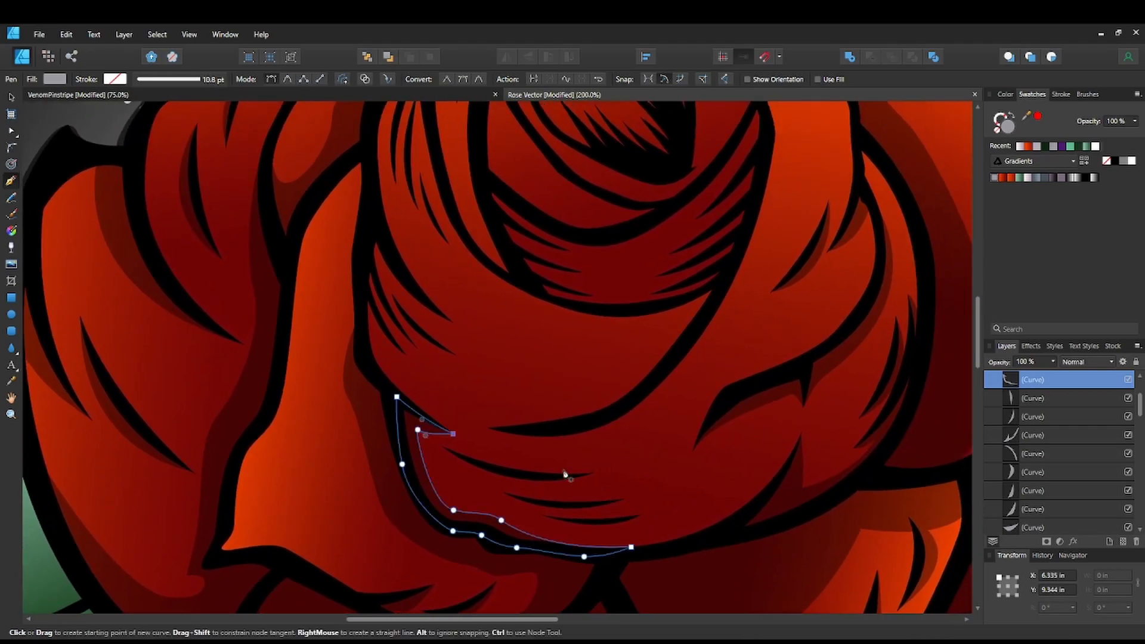
left_click(490, 429)
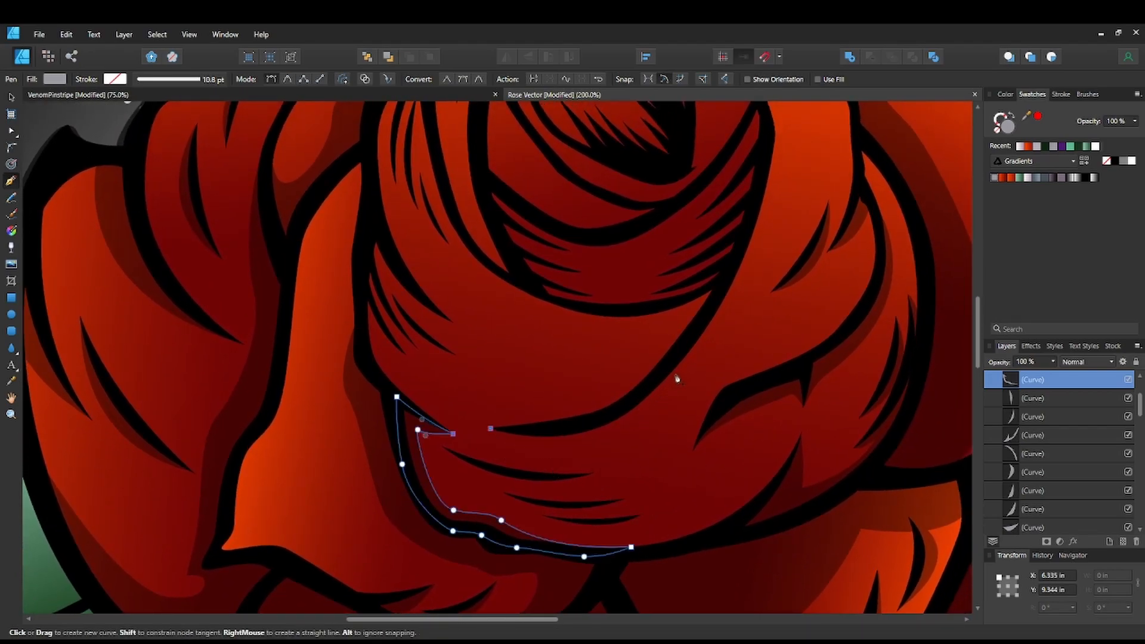
left_click_drag(675, 368, 747, 241)
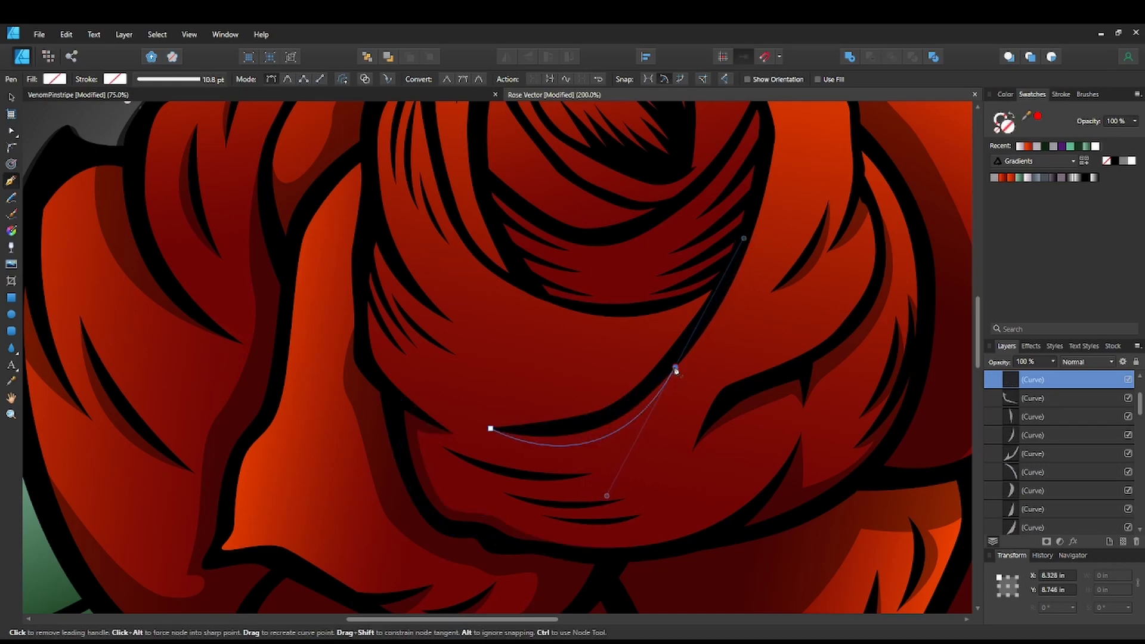
left_click_drag(583, 425, 535, 433)
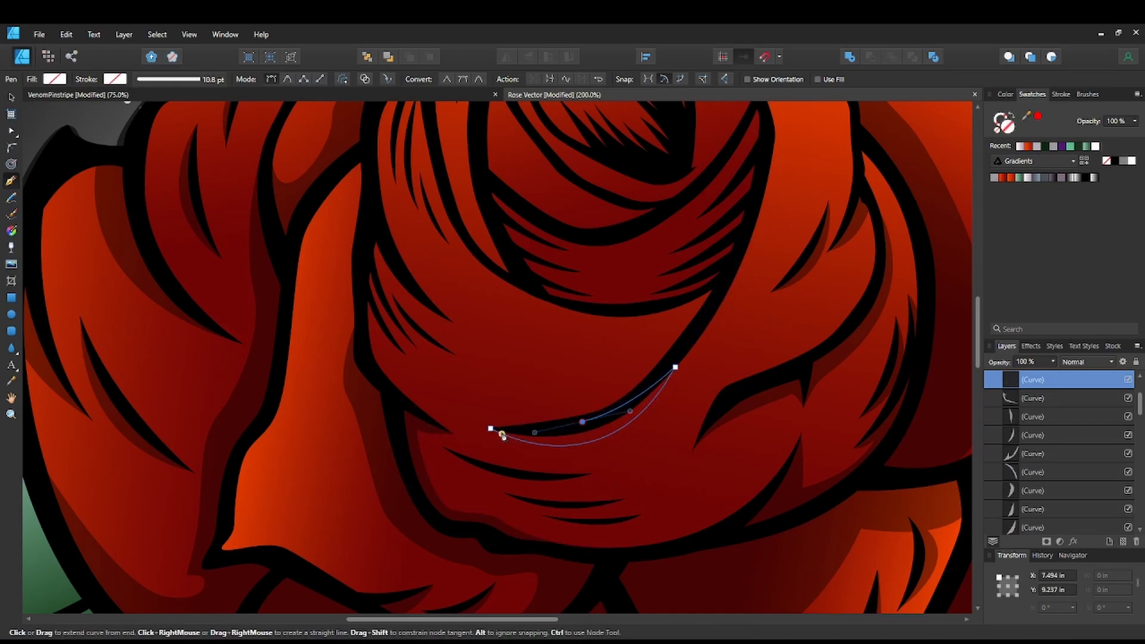
left_click(477, 428)
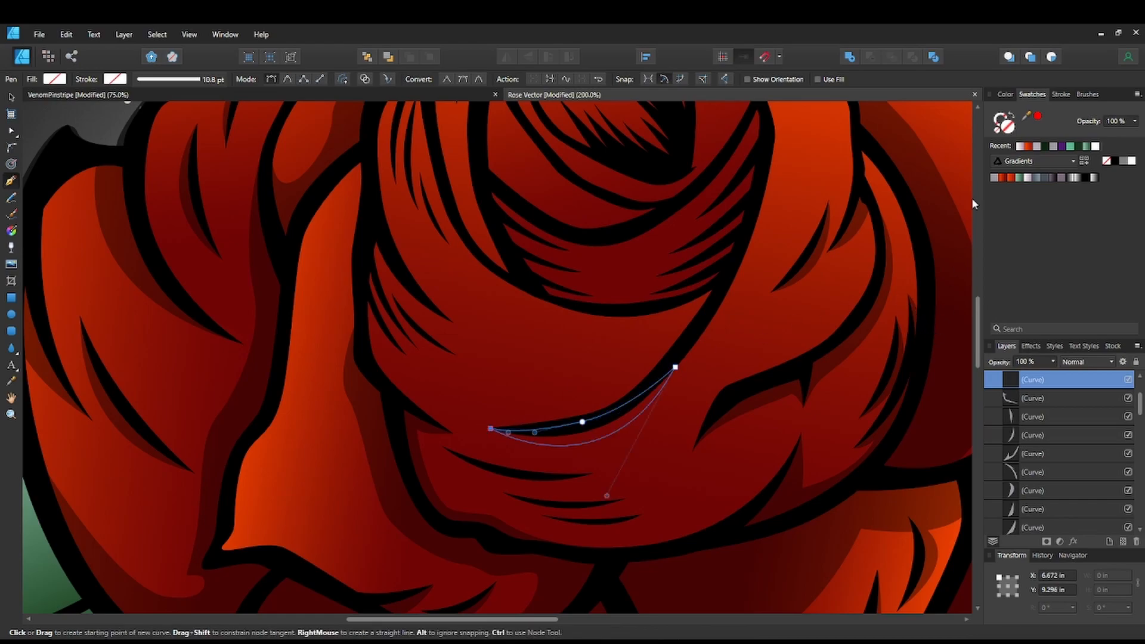
left_click(994, 179)
Draw a crescent shadow beneath the uppermost of the three short creases on the bud's lower front and fill it with the grey gradient.
scroll(605, 396, "down", 4)
scroll(606, 396, "left", 2)
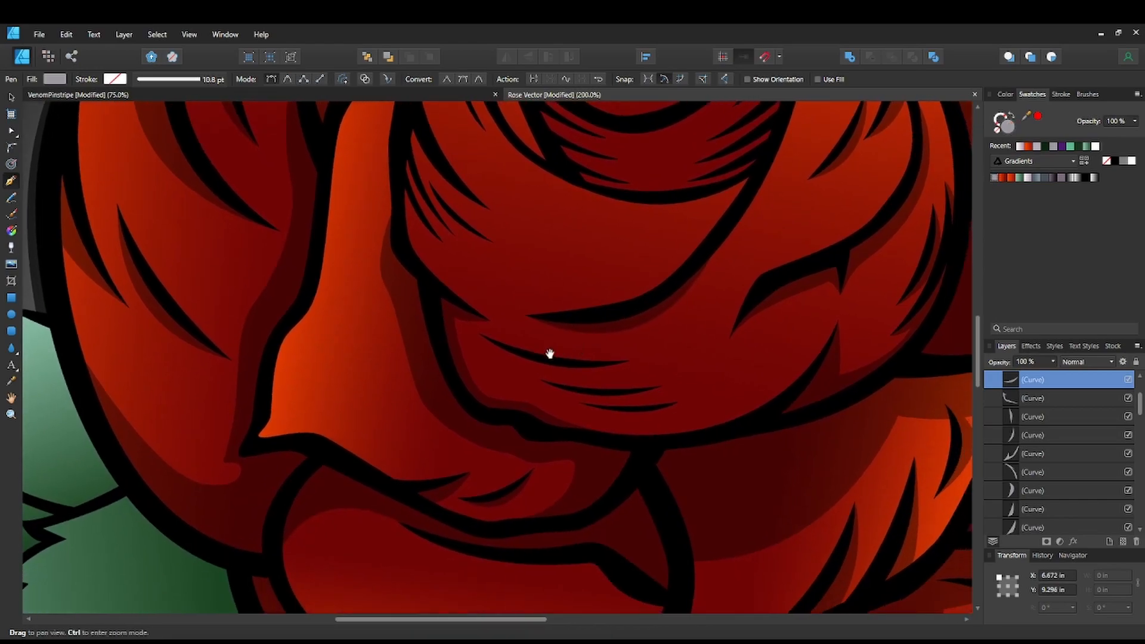
left_click(480, 335)
left_click_drag(630, 361, 725, 315)
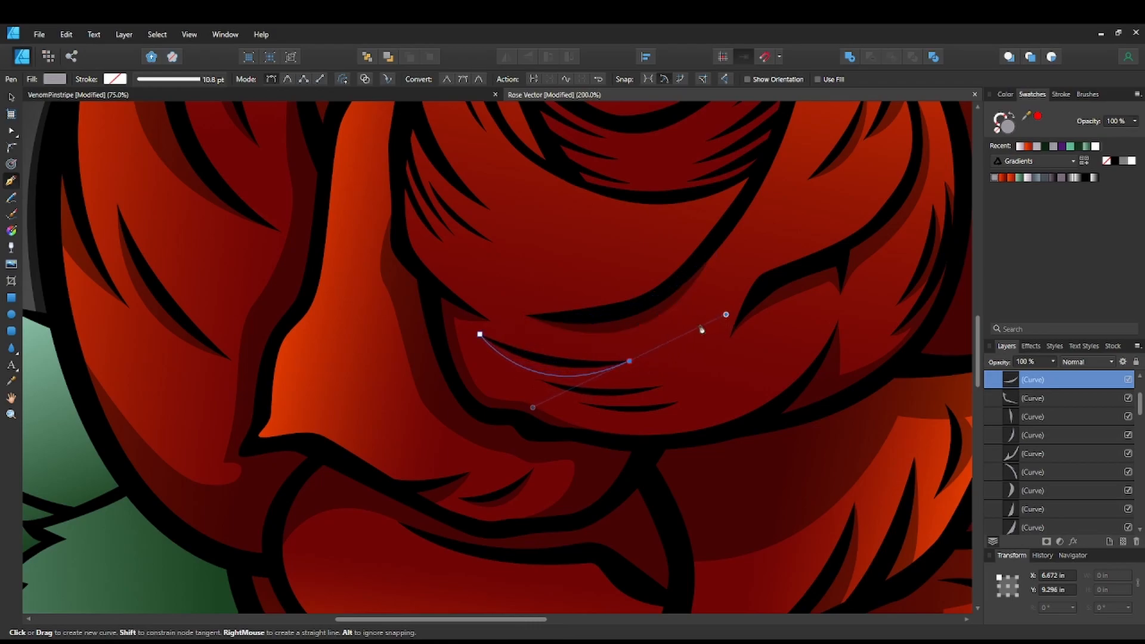
left_click(630, 361)
left_click_drag(480, 334, 414, 292)
left_click(1001, 174)
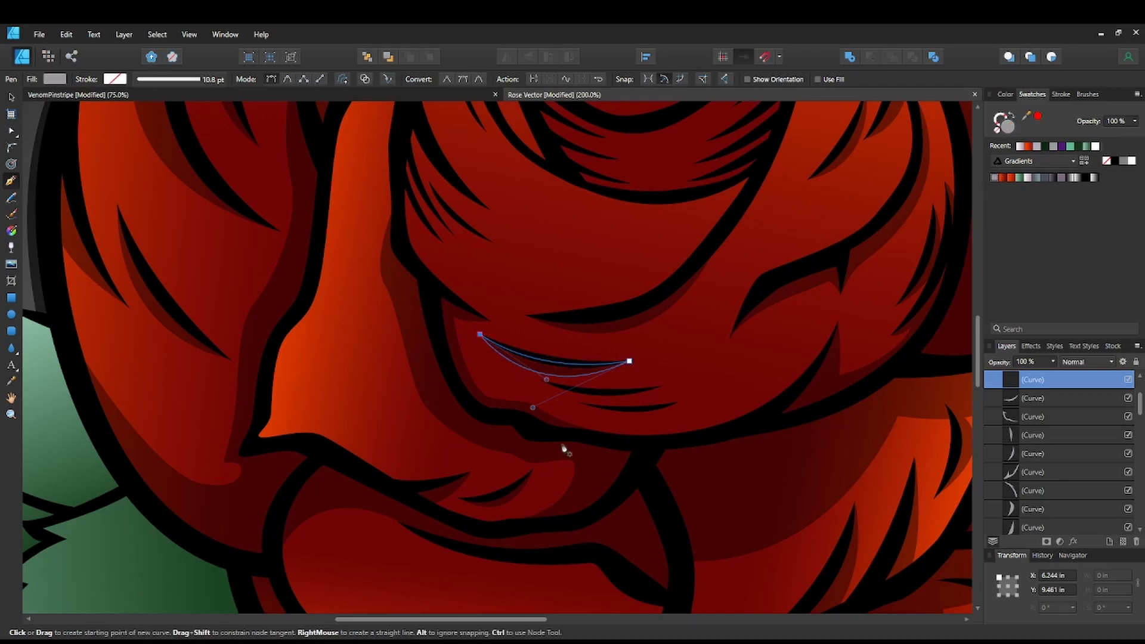
Draw a crescent shadow beneath the middle of the three short creases at the bud's base and fill it with the grey gradient.
left_click(542, 381)
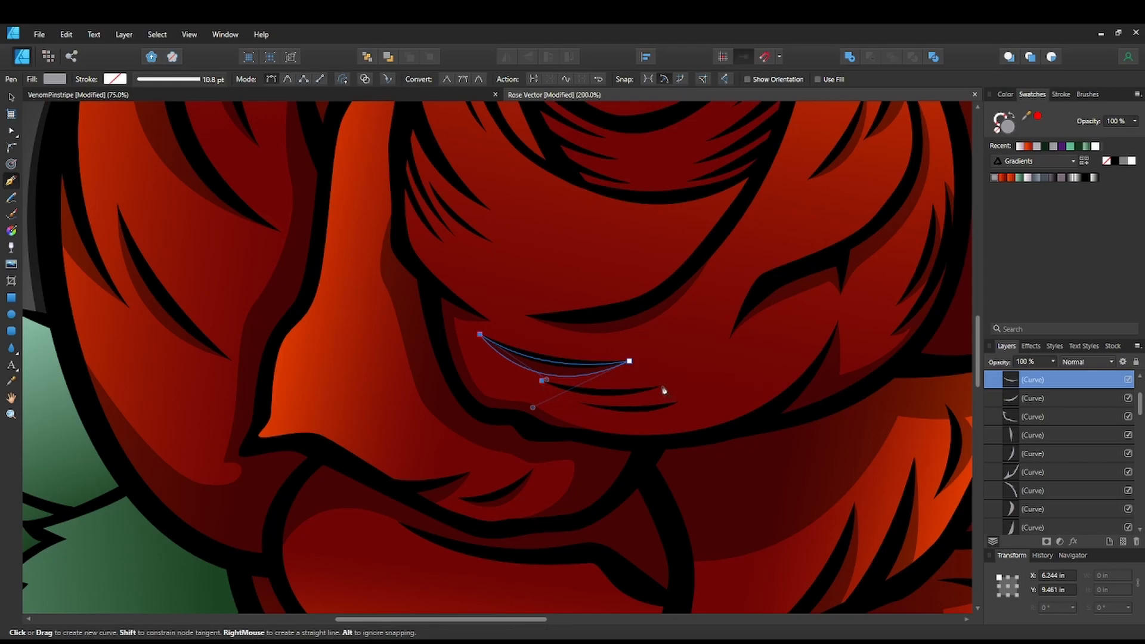
left_click_drag(663, 388, 728, 337)
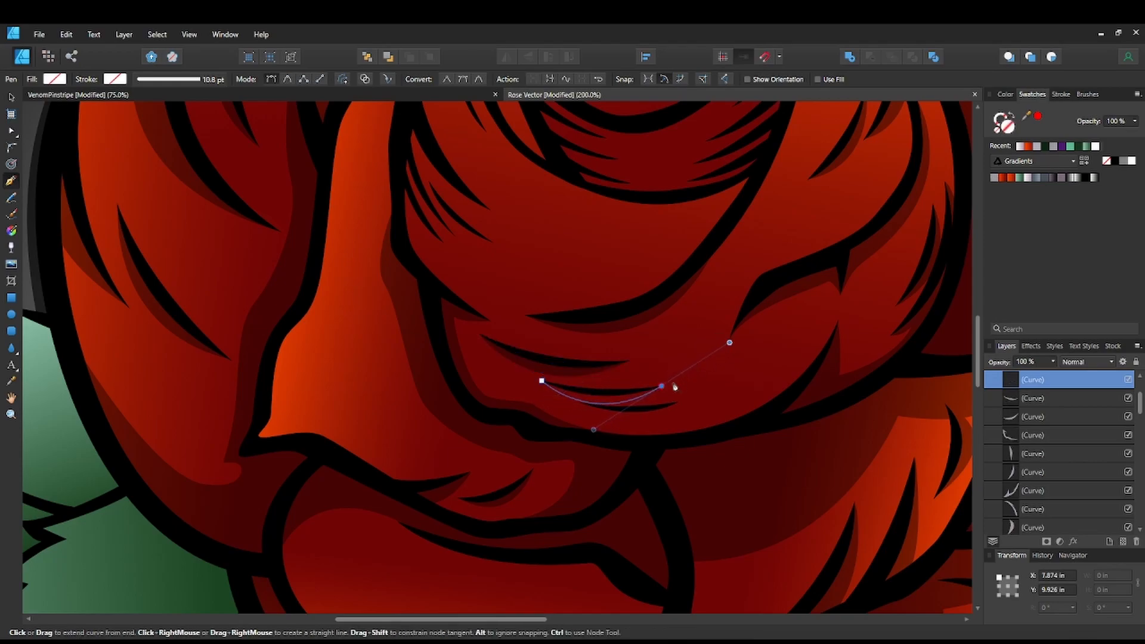
left_click(663, 387)
mouse_move(541, 381)
left_mouse_down()
mouse_move(493, 361)
mouse_move(541, 370)
left_mouse_up()
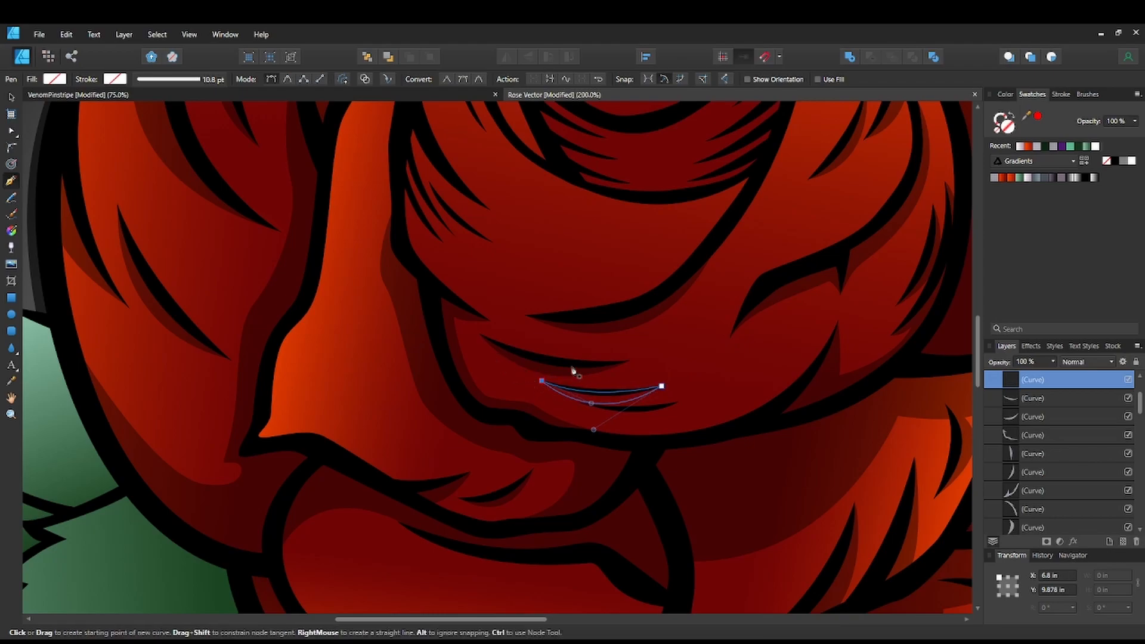
left_click(994, 180)
key("space")
left_click_drag(747, 428, 779, 355)
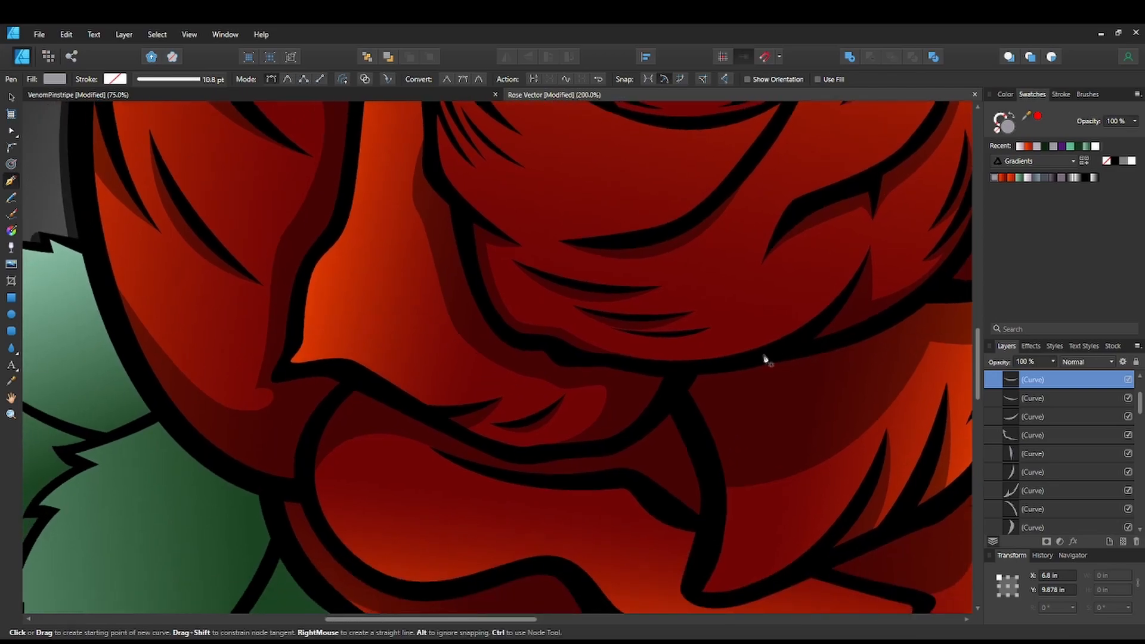
left_click(709, 327)
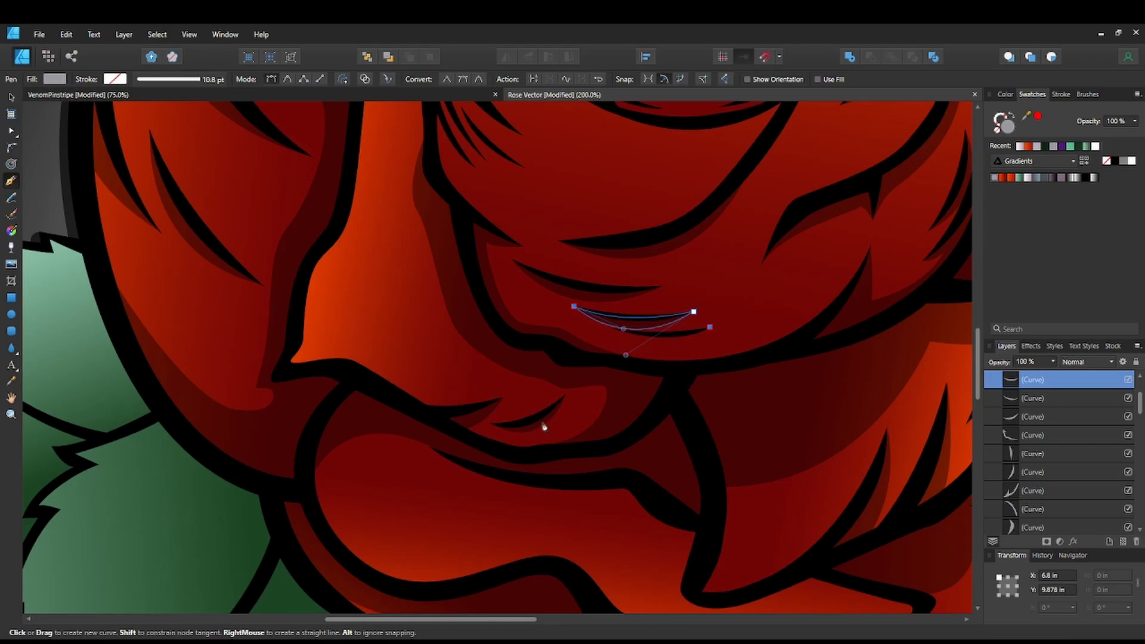
left_click(12, 97)
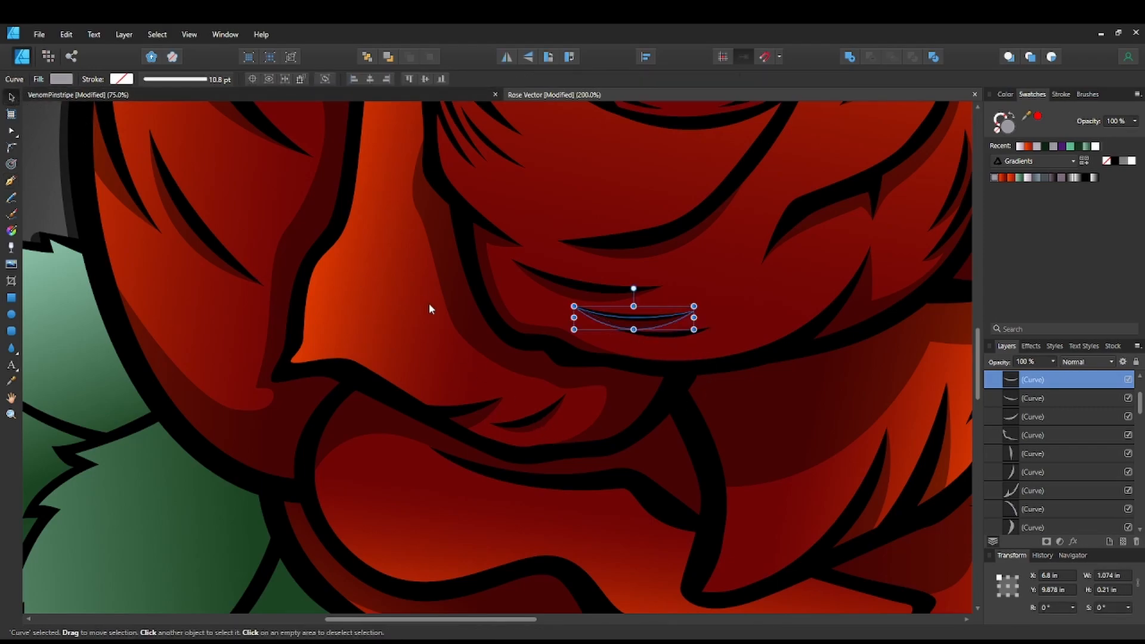
left_click(428, 304)
Draw a crescent shadow with the Pen tool beneath the lowest short crease at the bud's base and fill it with the grey gradient.
left_click_drag(681, 375, 608, 315)
key("ctrl+plus")
key("p")
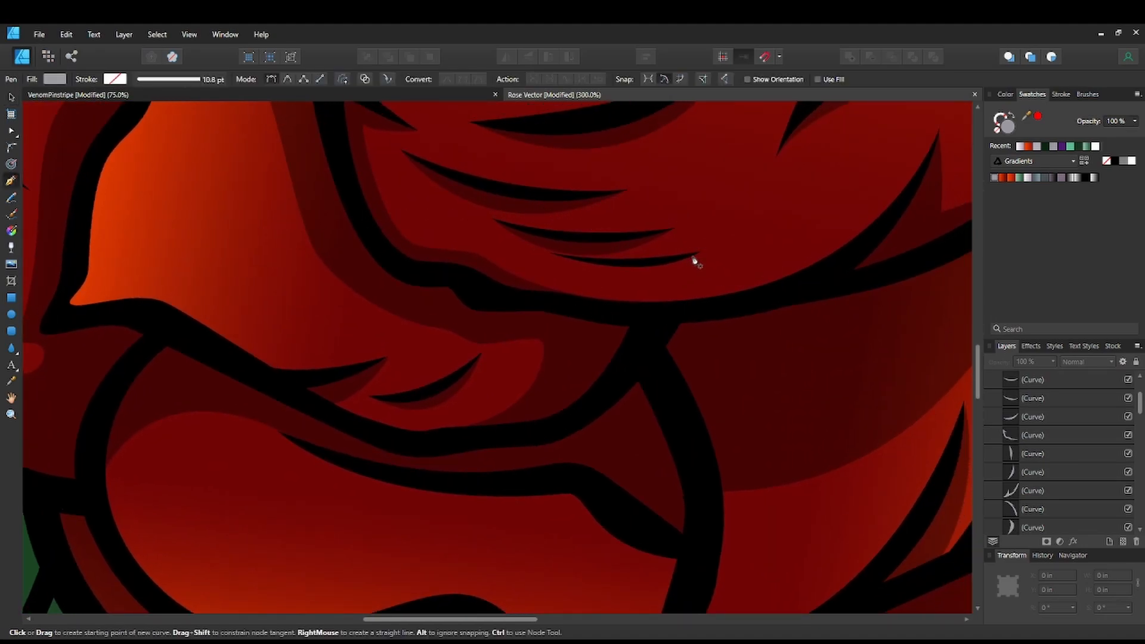
left_click(699, 251)
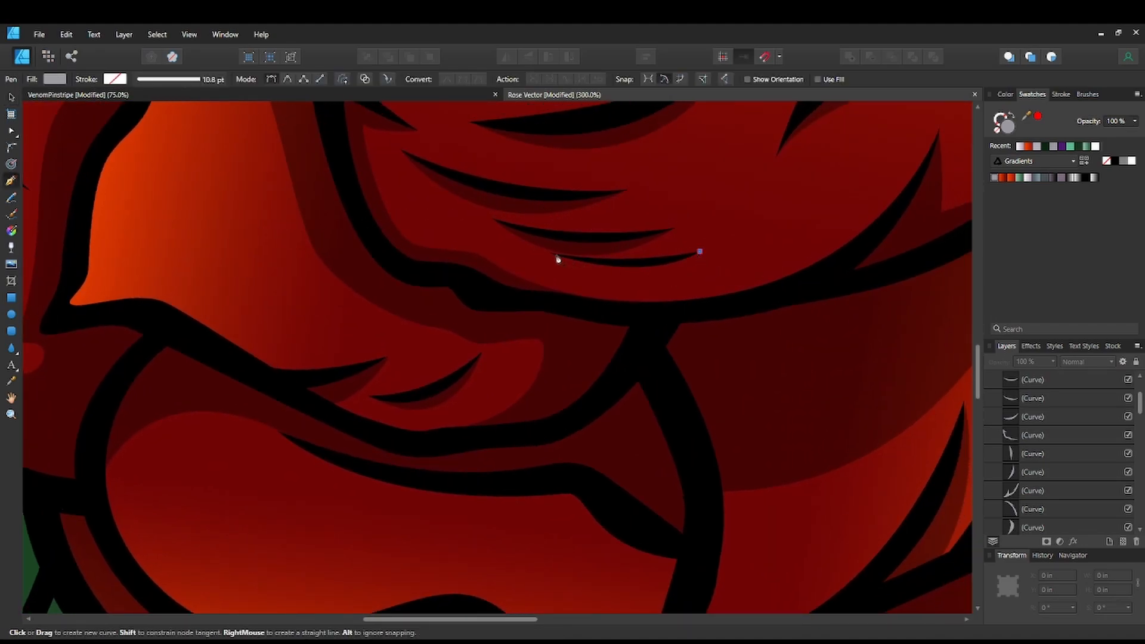
mouse_move(554, 256)
left_mouse_down()
mouse_move(421, 230)
mouse_move(384, 199)
mouse_move(442, 191)
mouse_move(461, 203)
left_mouse_up()
left_click_drag(701, 252, 751, 227)
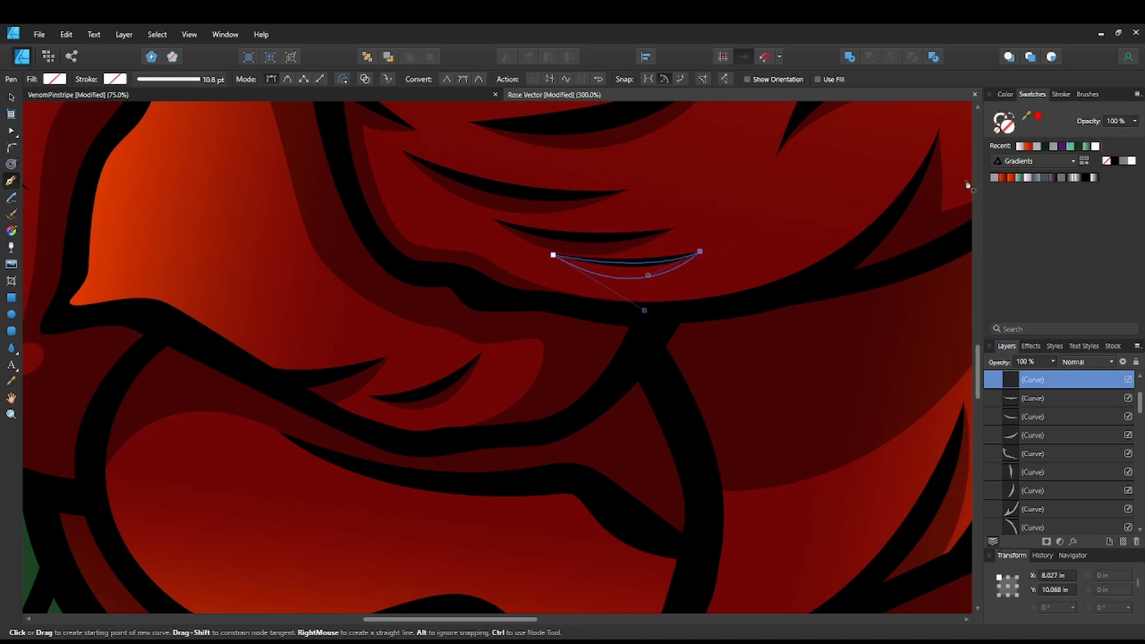
left_click(993, 177)
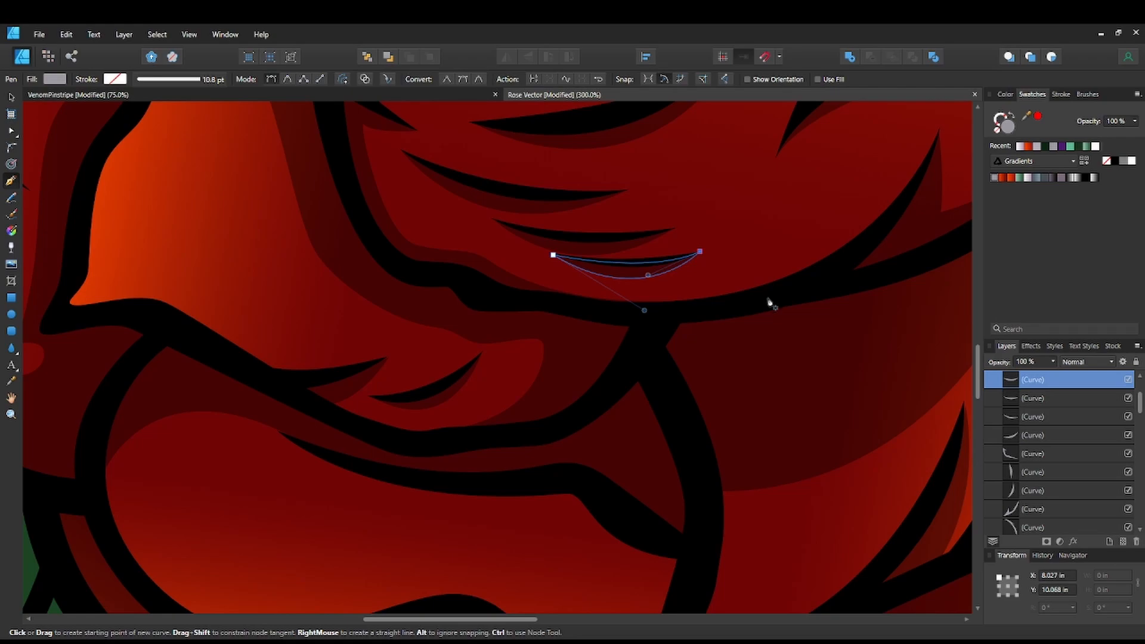
scroll(745, 333, "down", 4)
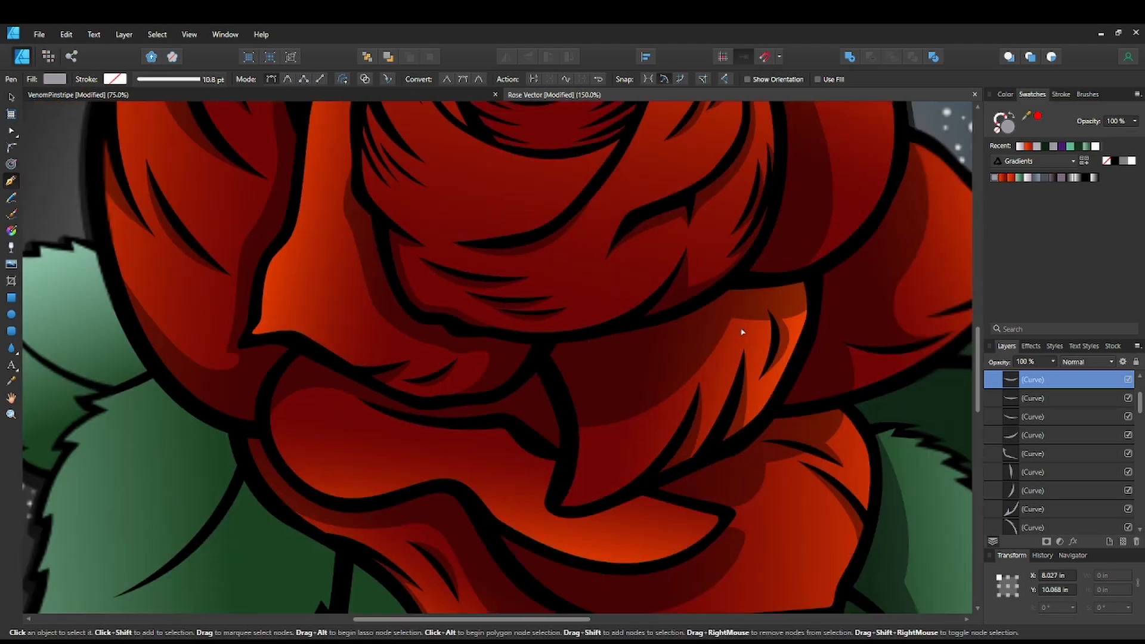
scroll(742, 332, "down", 2)
mouse_move(683, 309)
left_mouse_down()
mouse_move(695, 327)
mouse_move(733, 324)
mouse_move(695, 305)
left_mouse_up()
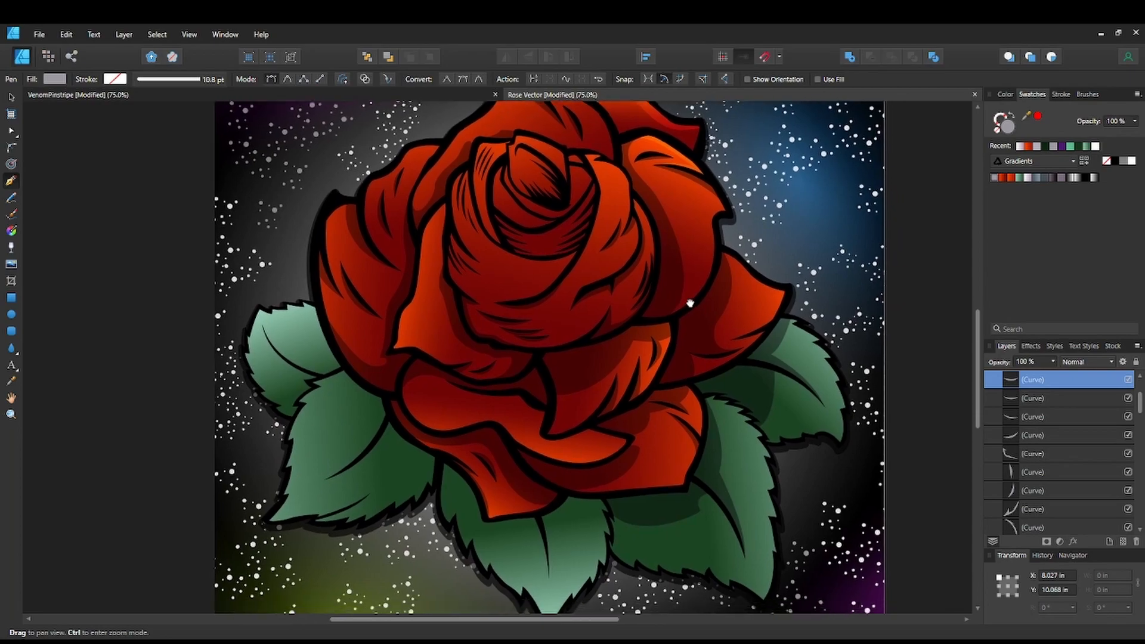
Draw a crescent shadow beneath the upper crease at the edge of the right outer petal and fill it with the grey gradient.
scroll(676, 296, "up", 4)
left_click_drag(958, 446, 524, 416)
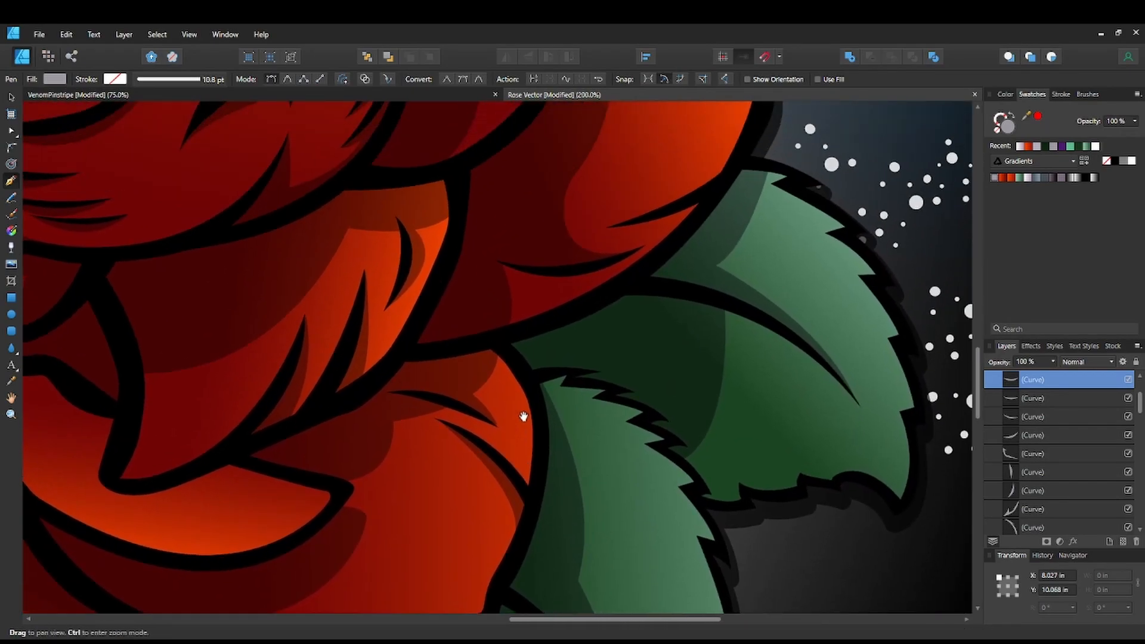
left_click(607, 228)
left_click_drag(692, 216, 729, 184)
left_click(711, 190)
left_click_drag(607, 226, 639, 237)
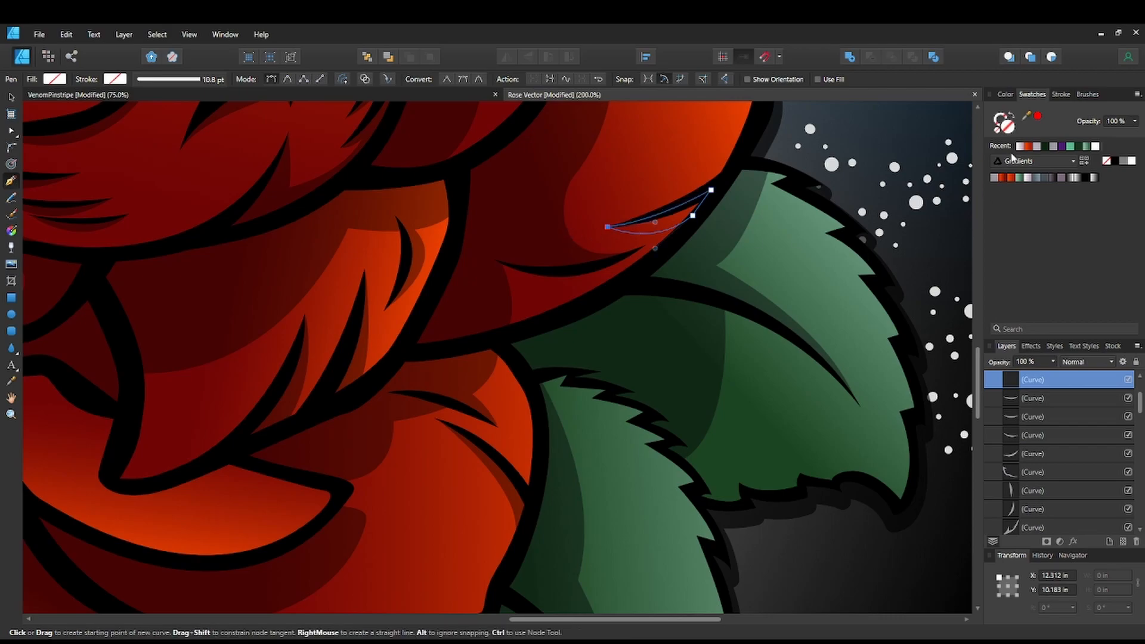
left_click(995, 178)
Draw a notched shadow inside the narrow folded petal on the bud's upper left and fill it with the grey gradient.
scroll(822, 253, "down", 4)
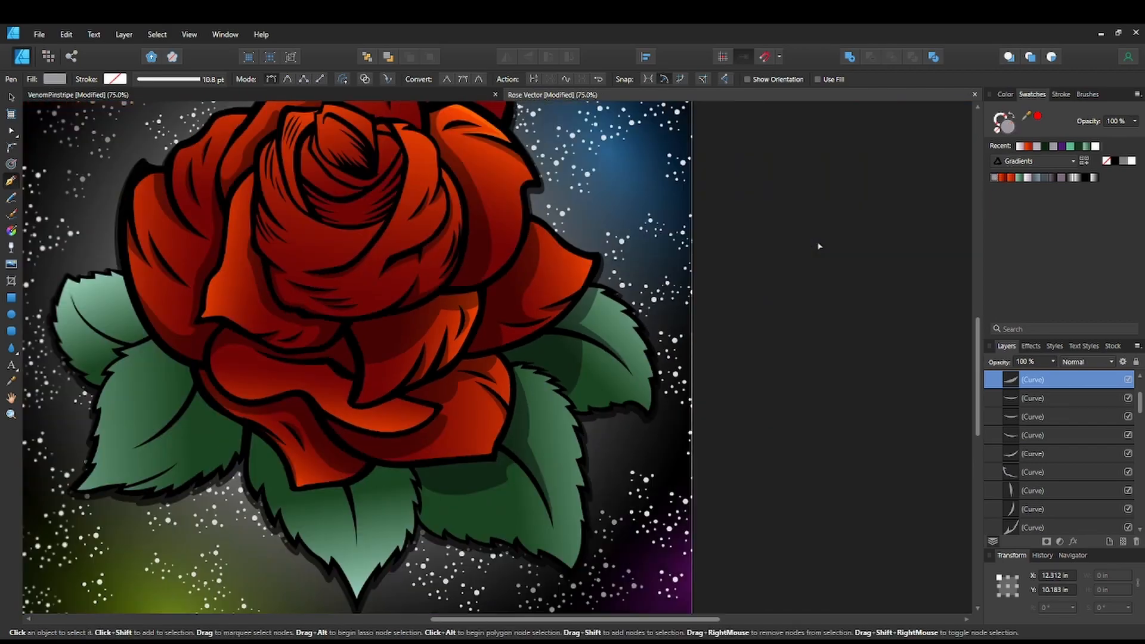
left_click_drag(818, 242, 1006, 278)
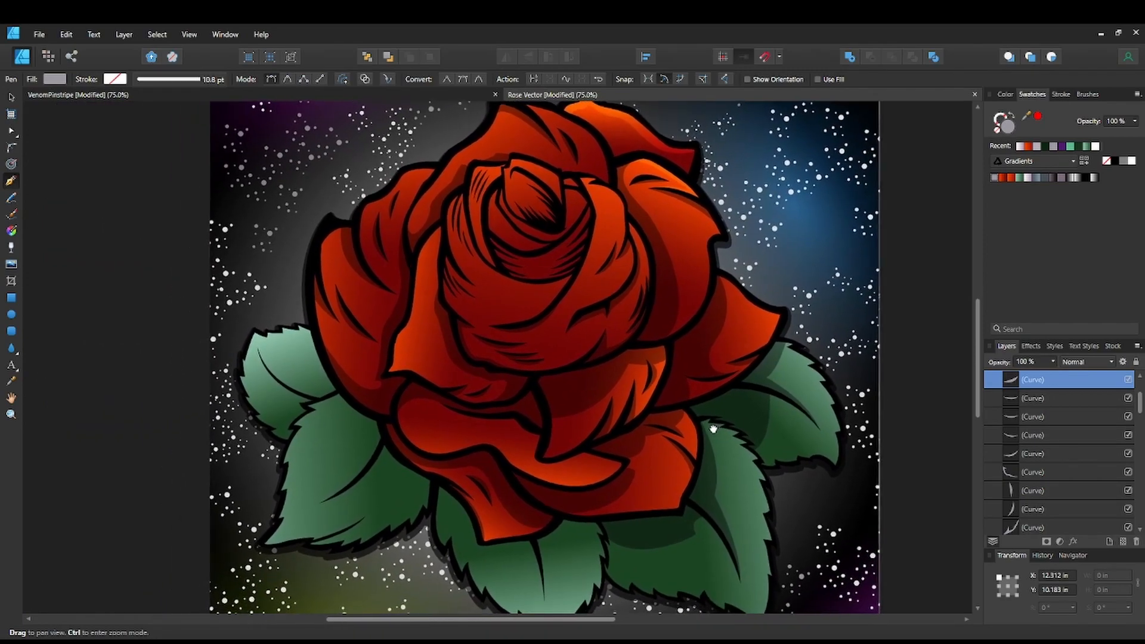
scroll(588, 325, "up", 4)
left_click_drag(536, 253, 537, 363)
left_click(499, 274)
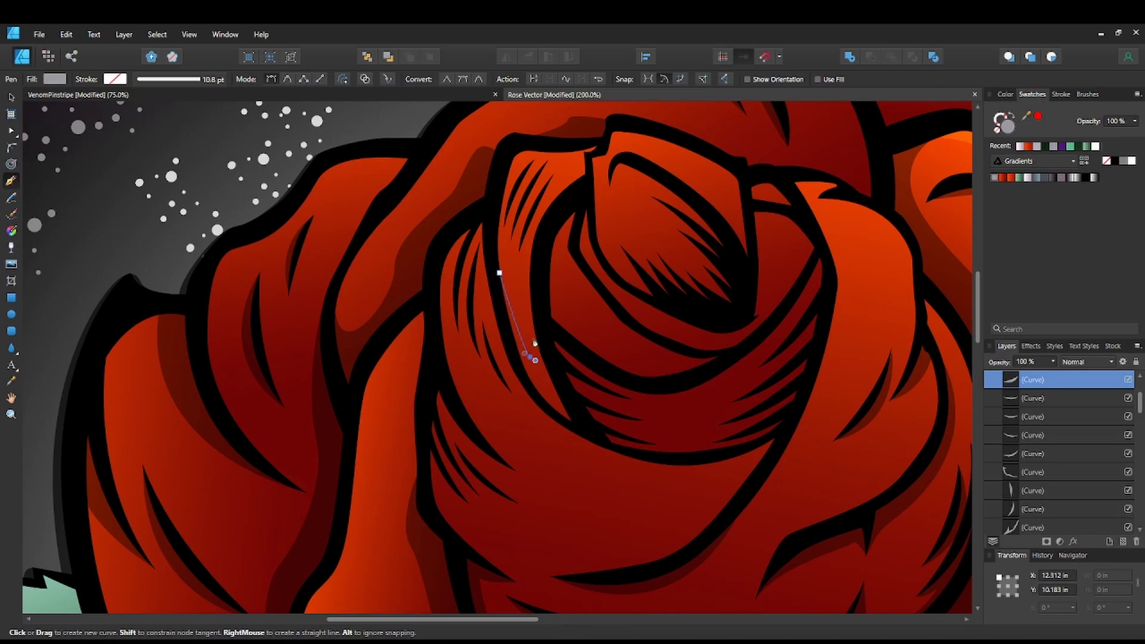
left_click_drag(531, 301, 535, 280)
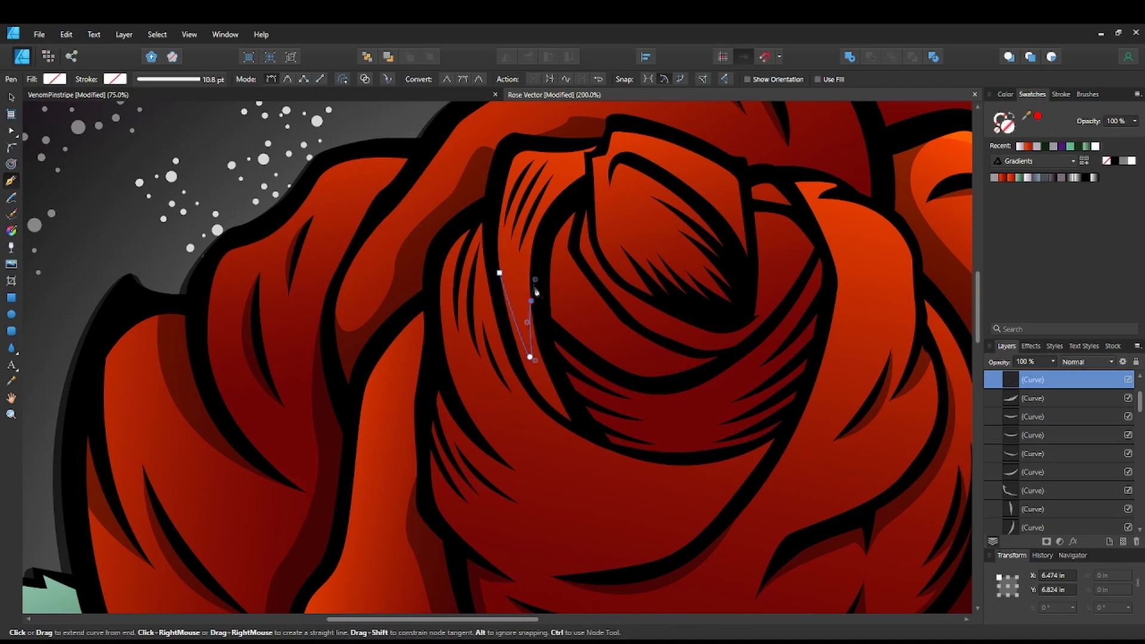
left_click(530, 301, "alt")
left_click_drag(600, 444, 631, 463)
left_click(599, 441, "alt")
left_click_drag(524, 383, 509, 348)
left_click_drag(499, 274, 499, 239)
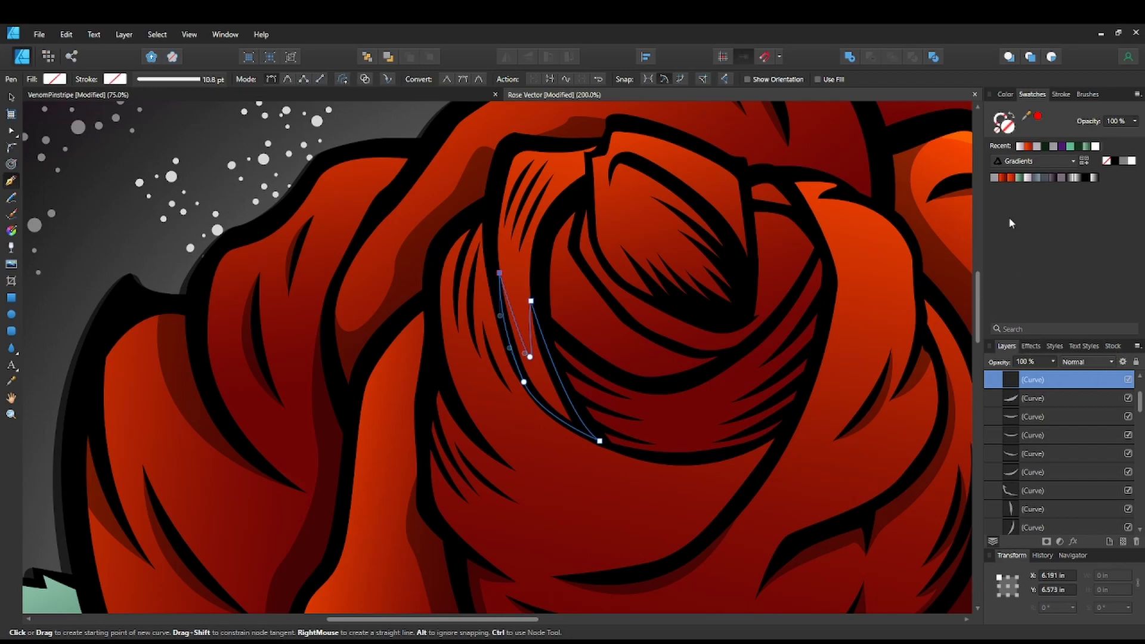
left_click(994, 179)
Draw a two-pointed shadow beneath the long crease on the bud's left side, spanning the short creases below, and fill it with the grey gradient.
key("space")
left_click_drag(552, 332, 577, 375)
scroll(577, 375, "up", 1)
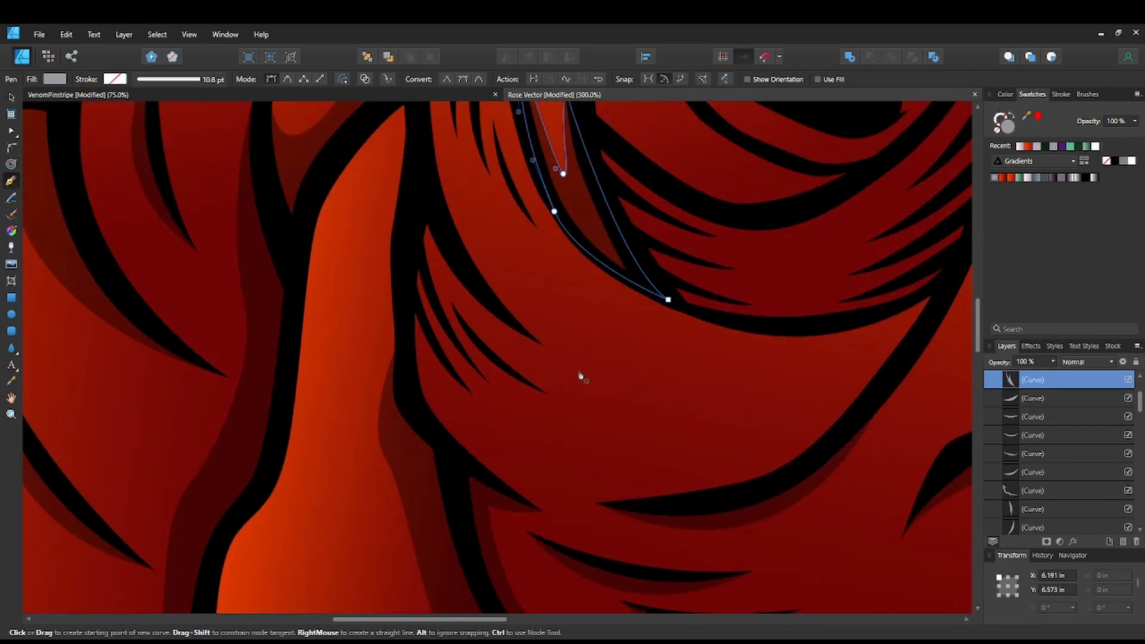
left_click(543, 346)
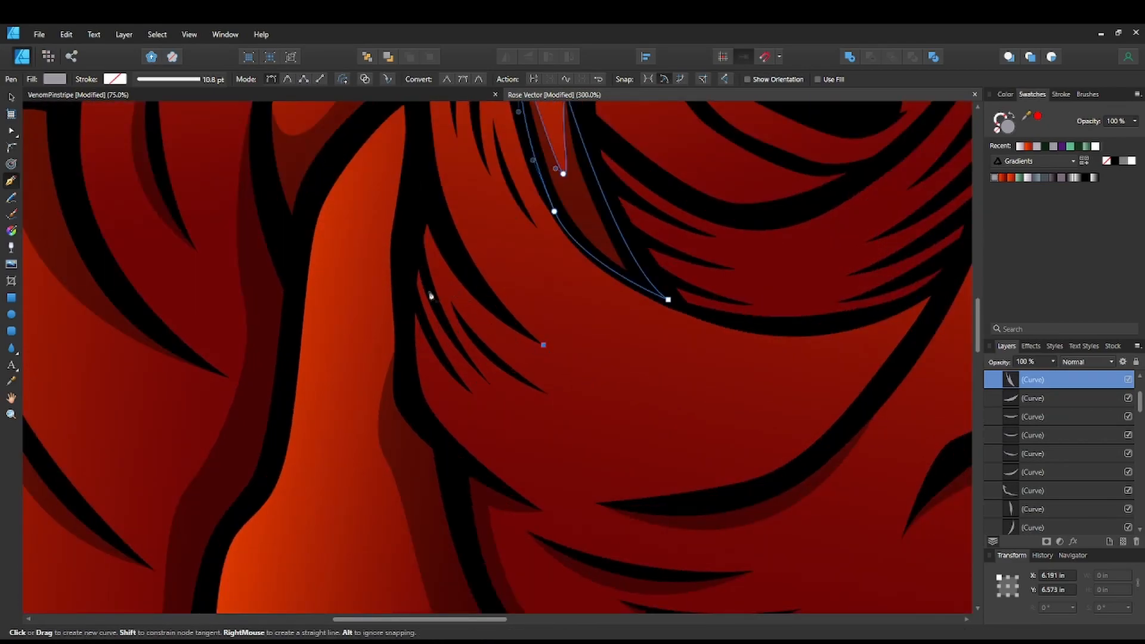
left_click_drag(445, 289, 411, 234)
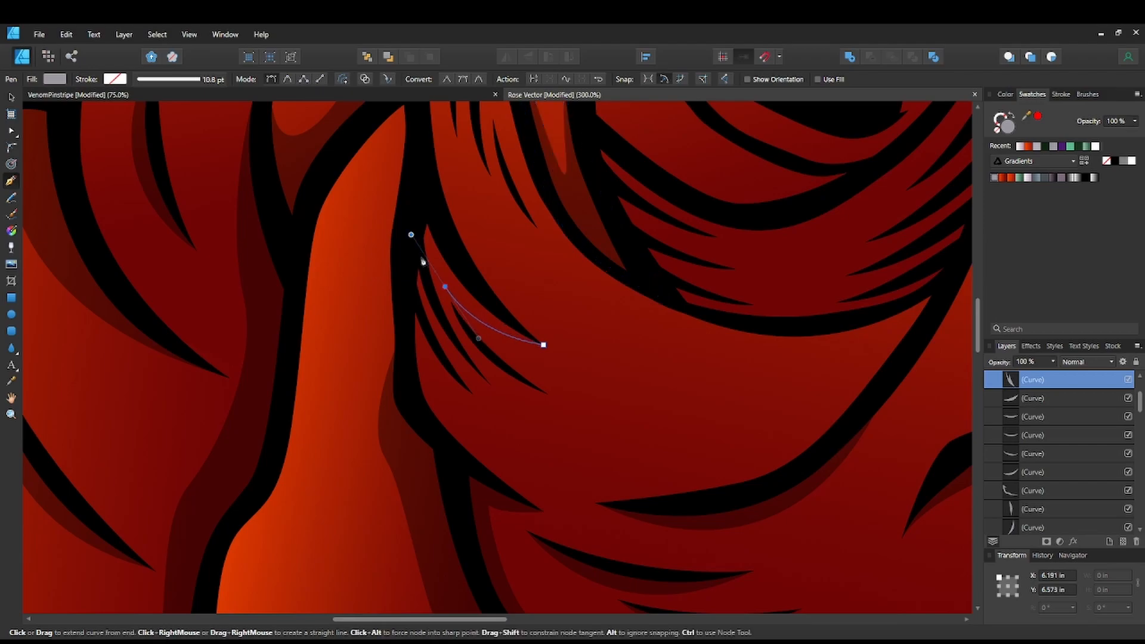
left_click(445, 288)
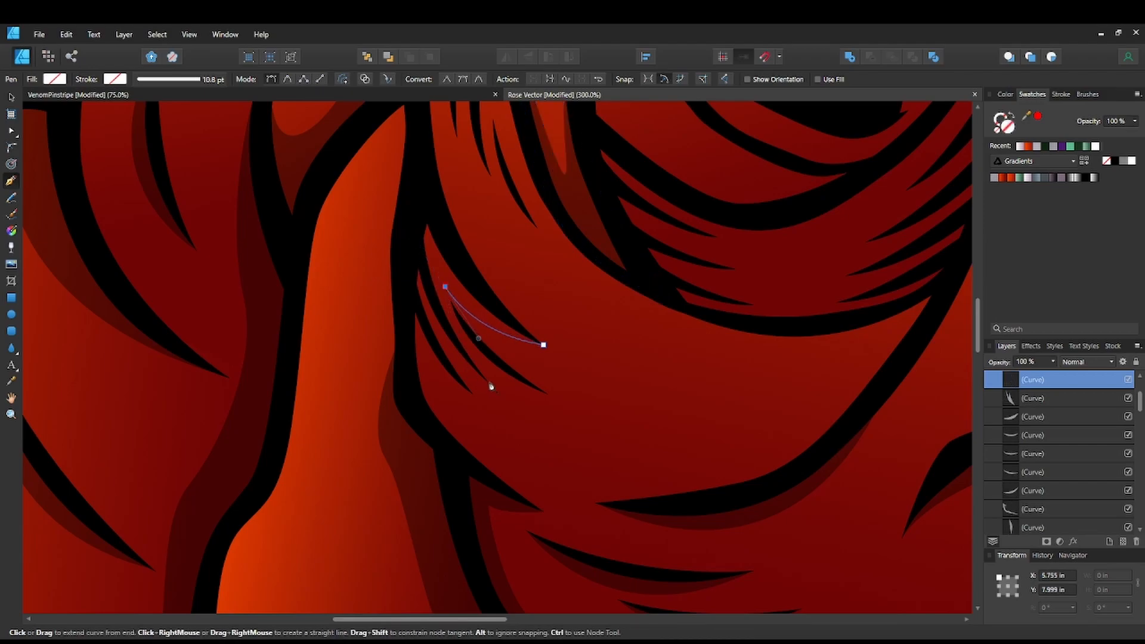
left_click_drag(490, 387, 528, 428)
left_click(490, 386)
left_click_drag(416, 241, 413, 173)
left_click(416, 238)
left_click(430, 209)
left_click_drag(544, 347, 626, 388)
left_click(994, 178)
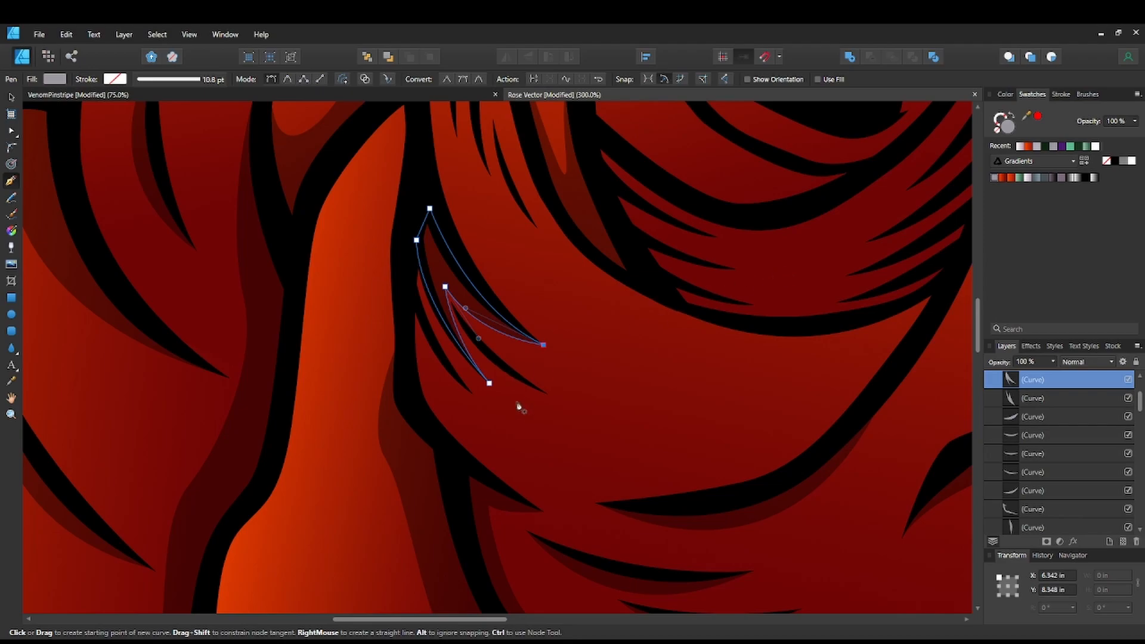
Draw a pointed shadow between the lowest short crease and the bud's left outline and fill it with the grey gradient.
left_click_drag(527, 428, 569, 432)
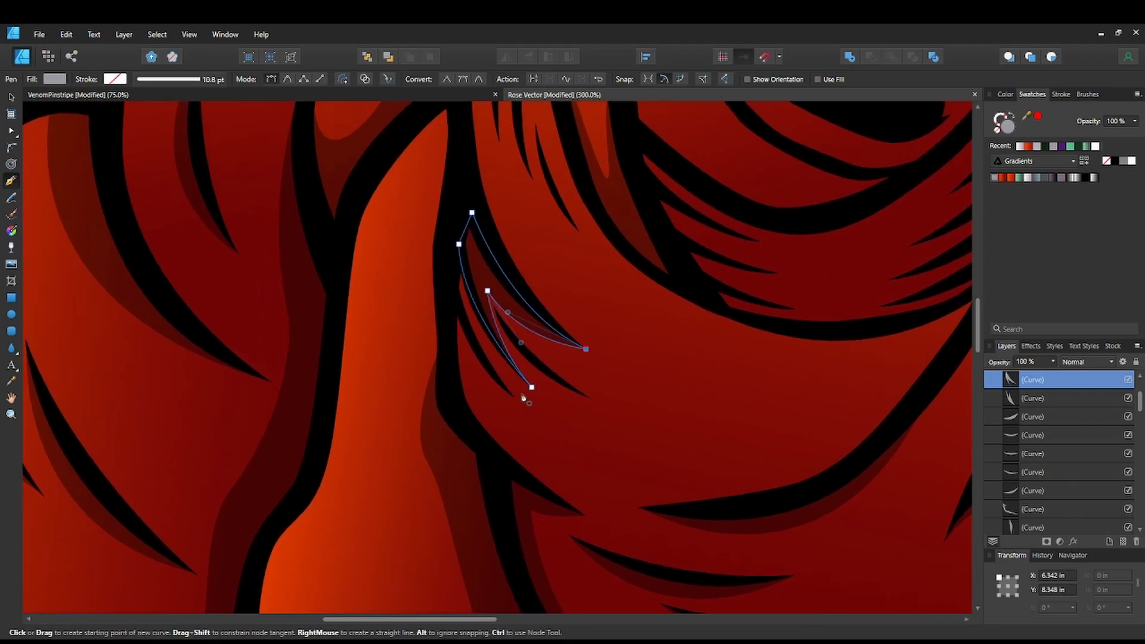
left_click(514, 396)
mouse_move(470, 369)
left_mouse_down()
mouse_move(446, 344)
mouse_move(464, 363)
left_mouse_up()
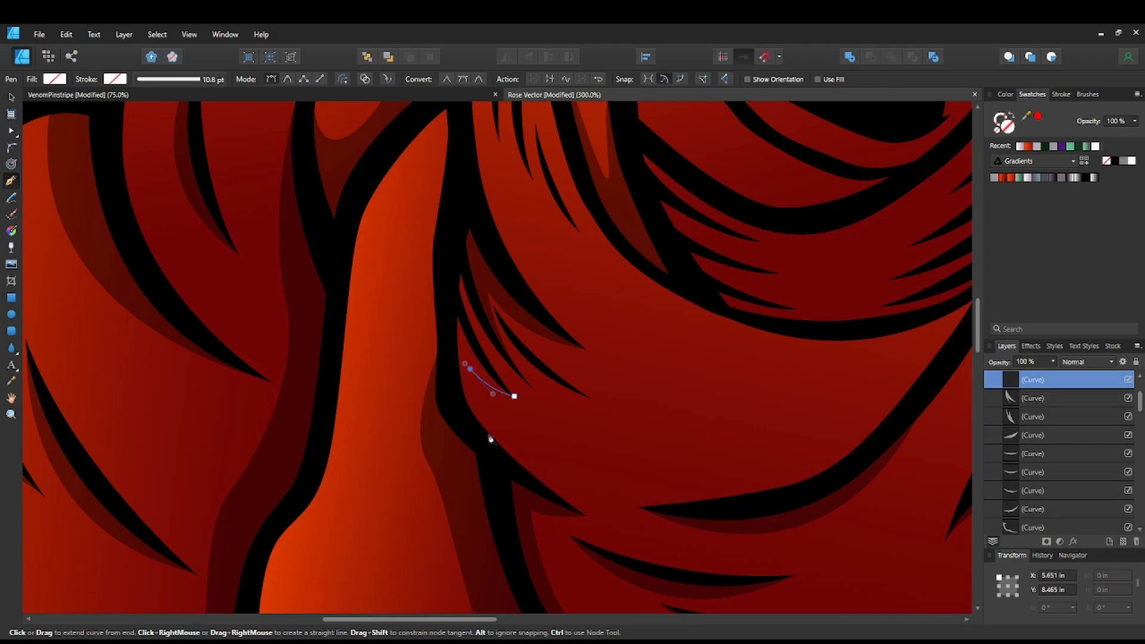
left_click_drag(512, 459, 542, 493)
left_click_drag(453, 396, 443, 362)
left_click(452, 288)
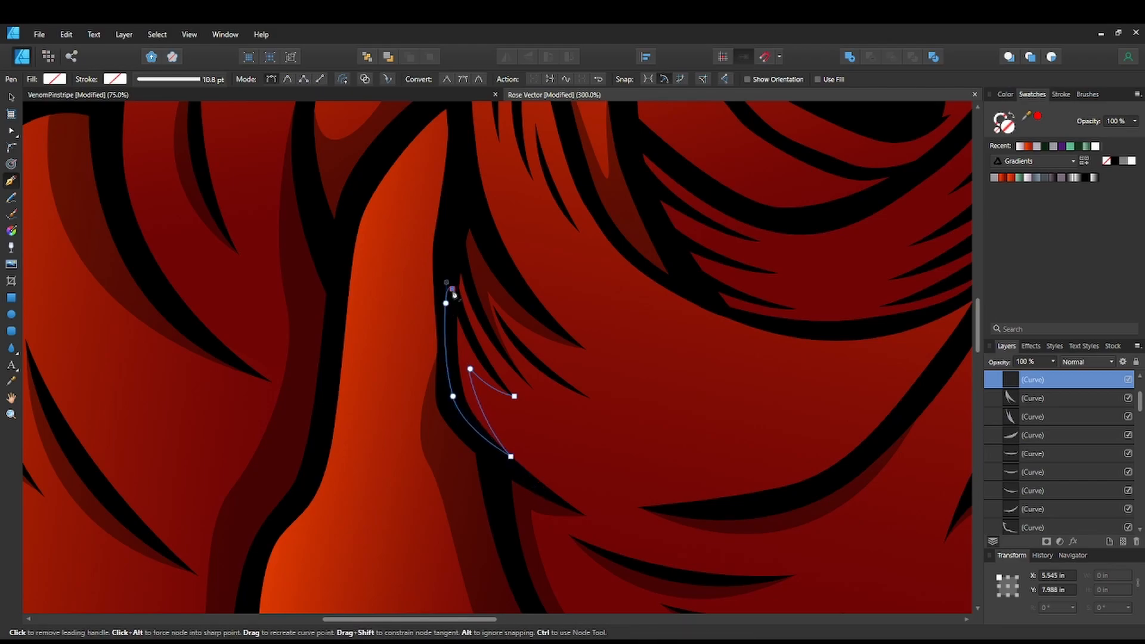
left_click(548, 433)
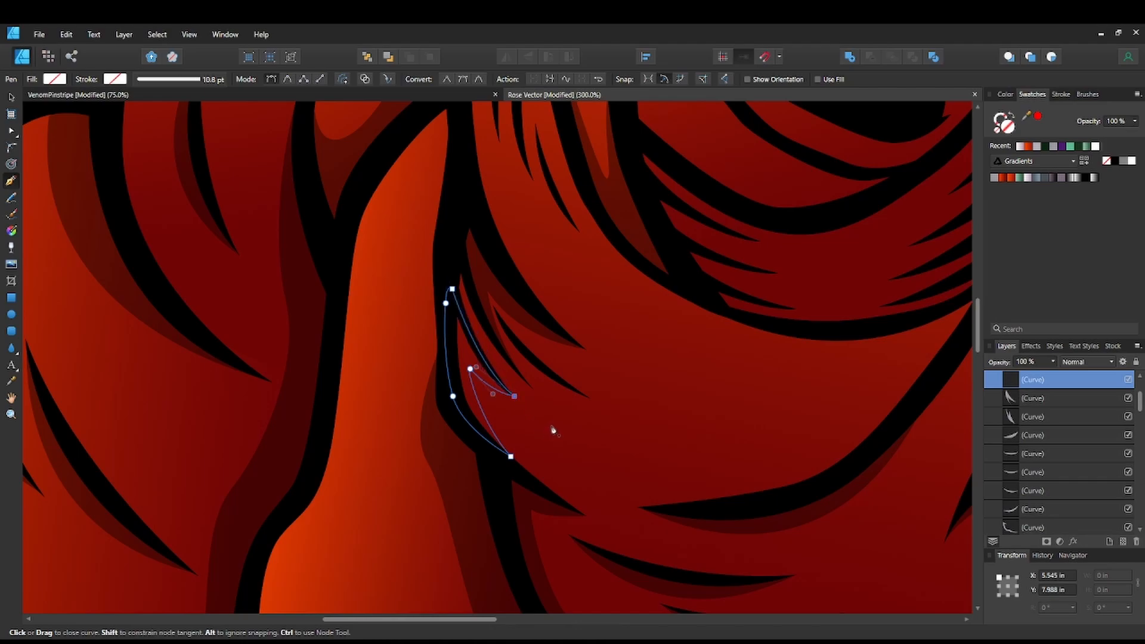
left_click(994, 178)
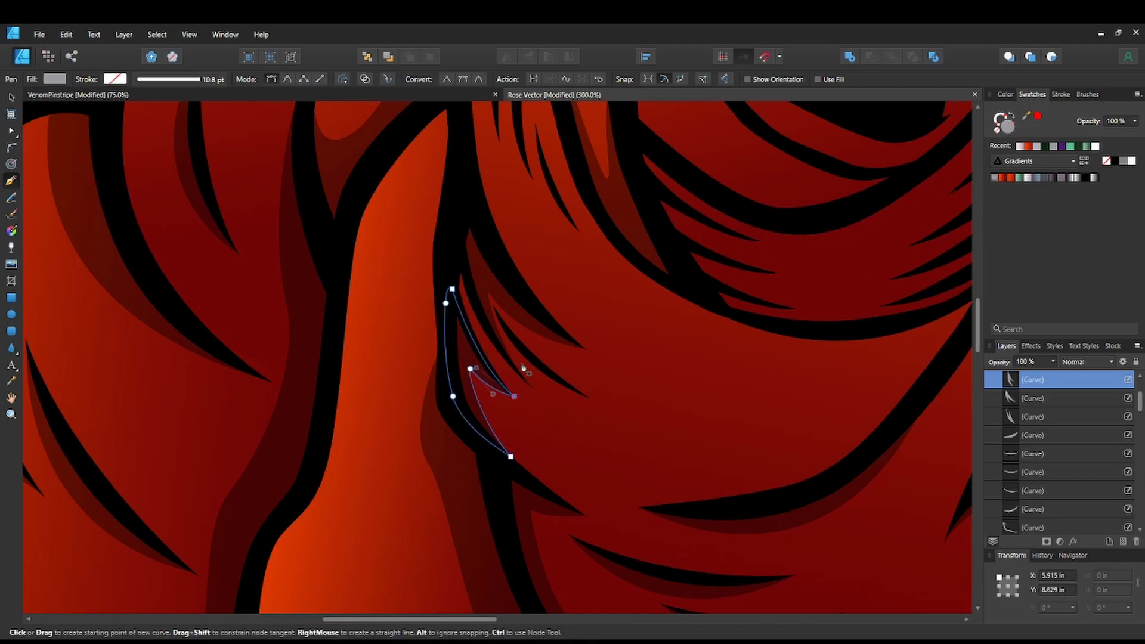
Draw a thin crescent shadow beneath the rightmost short crease on the bud's left side and fill it with the grey gradient.
left_click(494, 309)
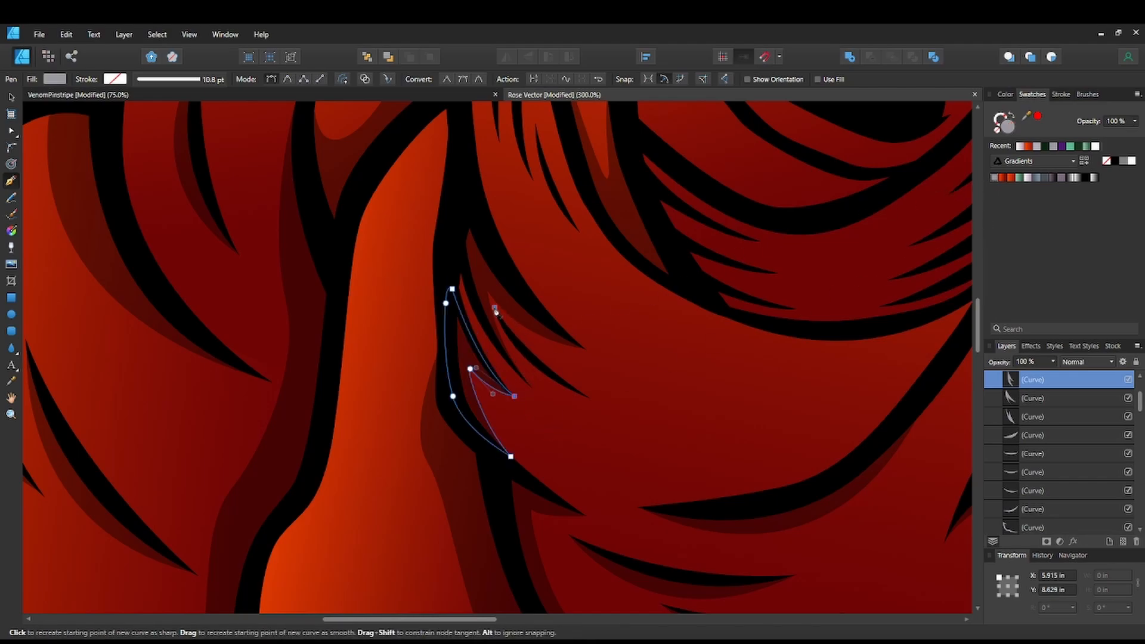
left_click_drag(589, 398, 676, 414)
left_click(589, 398)
left_click_drag(494, 308, 474, 258)
left_click(994, 178)
Draw a slim shadow along the right side of the leftmost upper crease on the bud and fill it with the grey gradient.
left_click_drag(774, 379, 739, 287)
left_click_drag(638, 425, 701, 564)
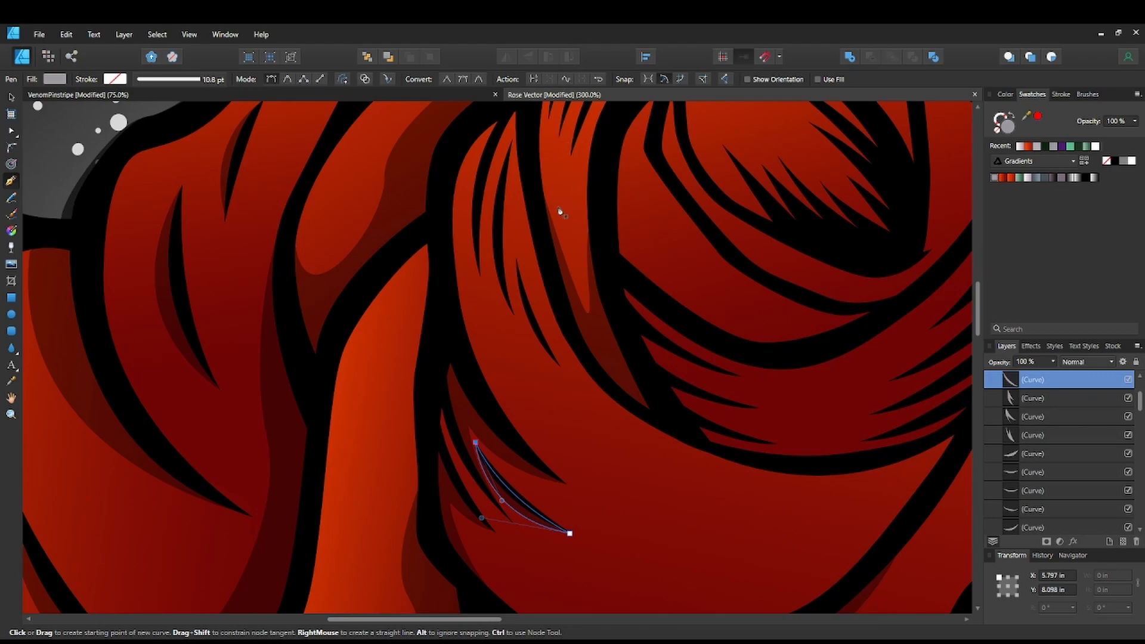
left_click_drag(567, 286, 592, 365)
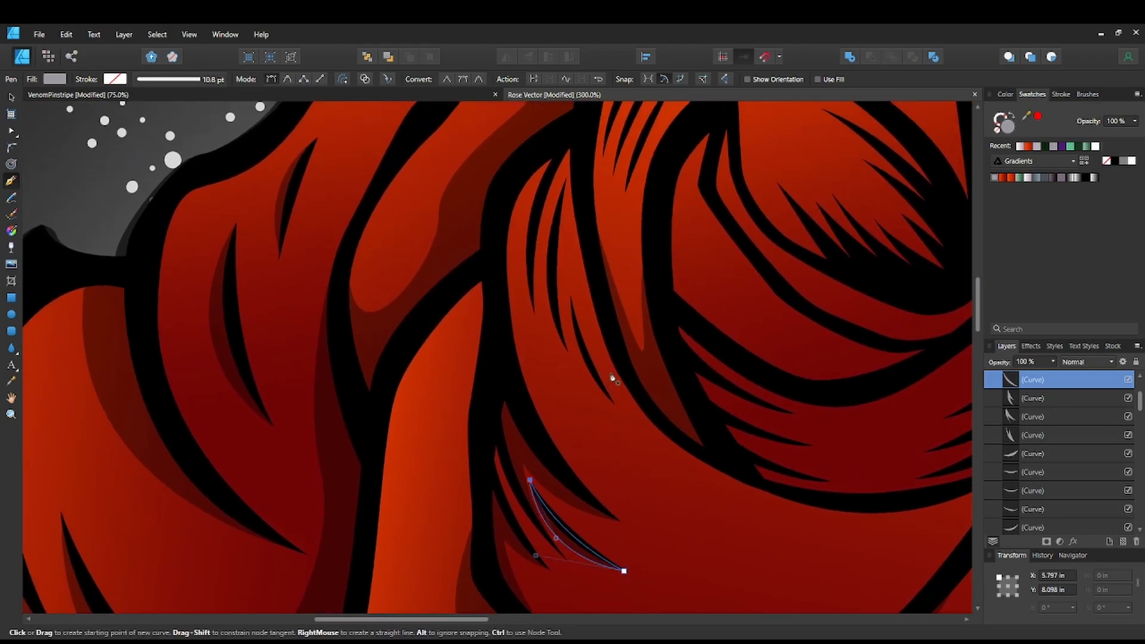
left_click_drag(567, 317, 544, 356)
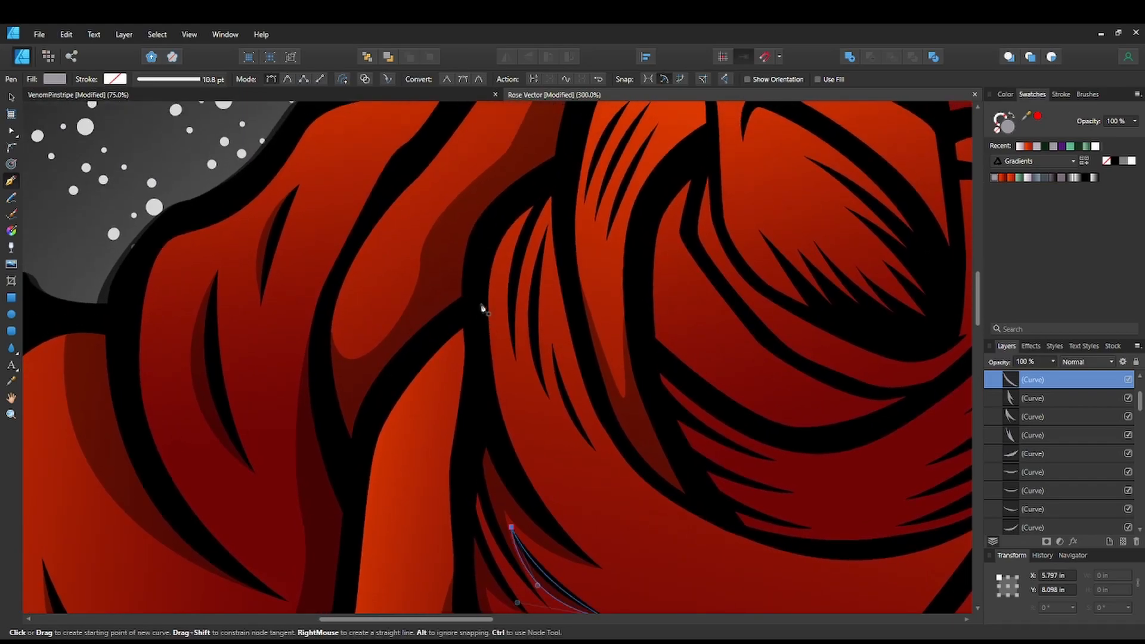
left_click(515, 359)
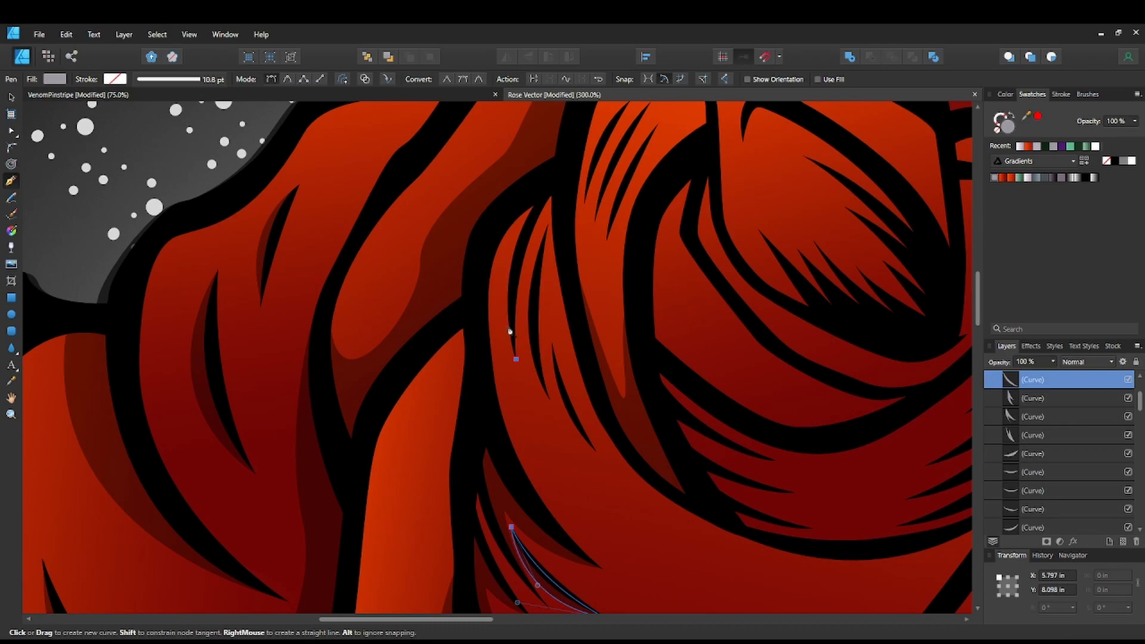
left_click_drag(554, 216, 582, 182)
left_click(561, 181)
left_click_drag(514, 358, 535, 463)
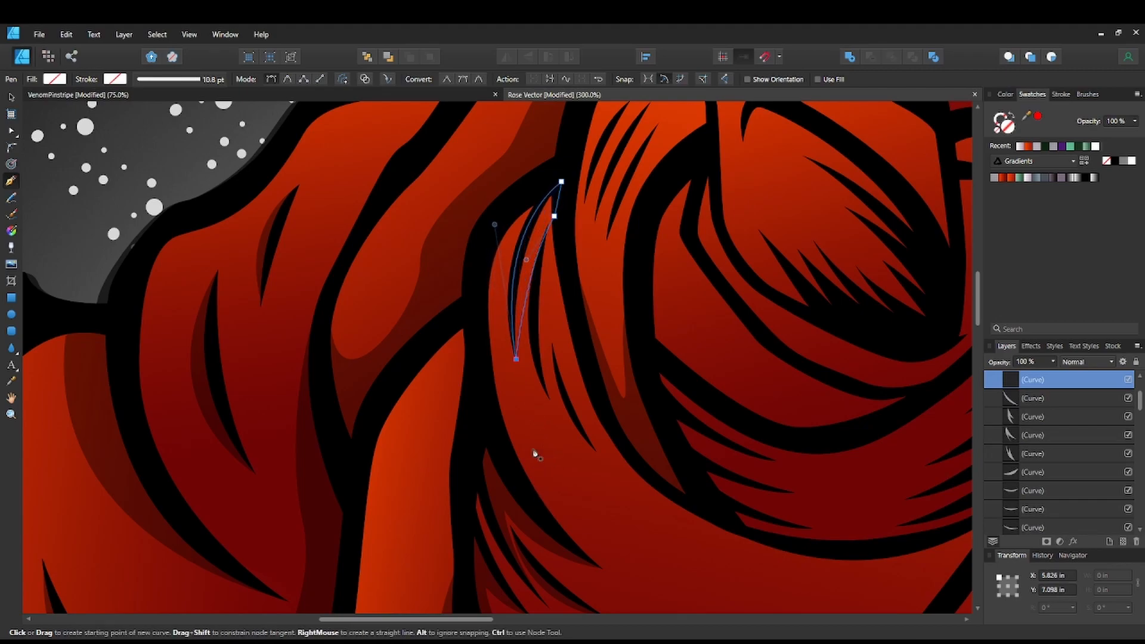
left_click(993, 179)
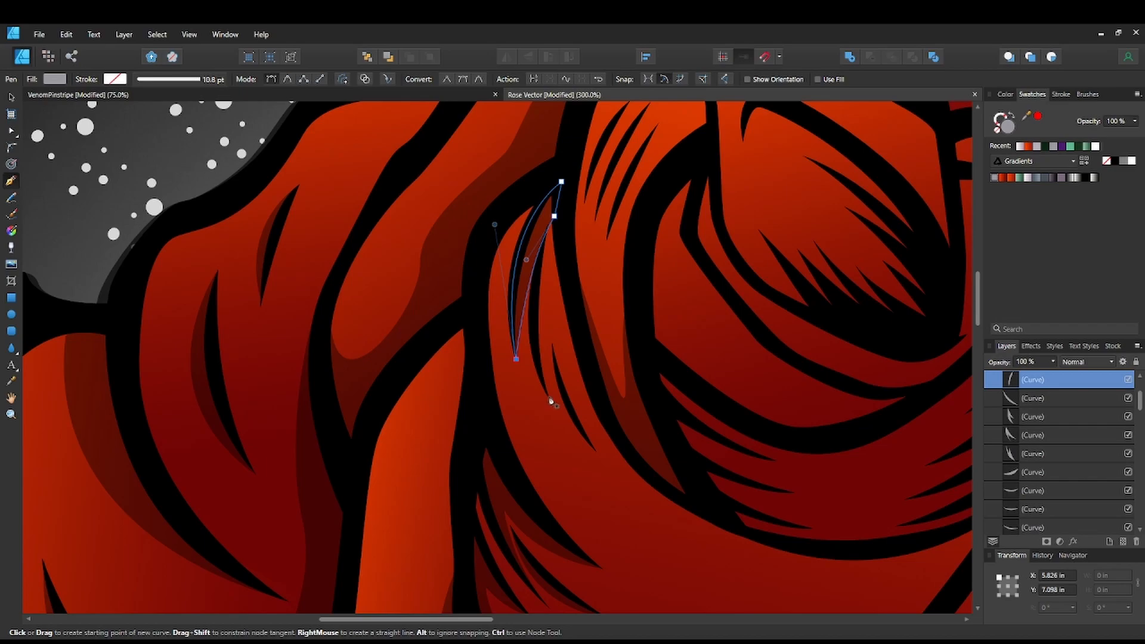
Draw a shadow between the second upper-left crease of the bud and the adjacent petal outline and fill it with the grey gradient.
left_click(548, 396)
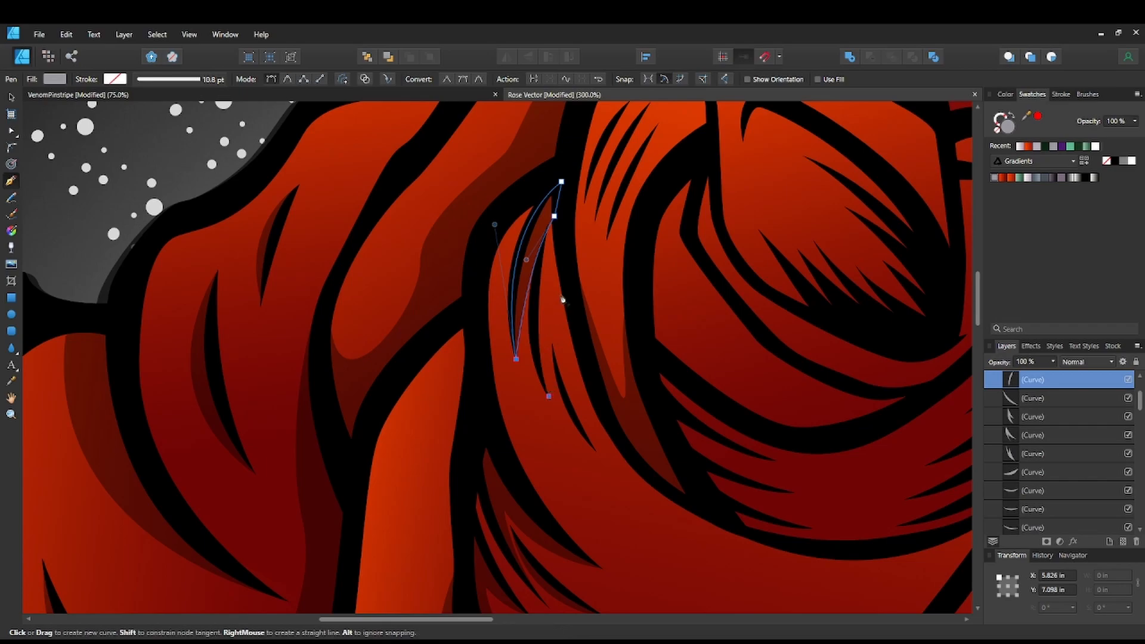
left_click_drag(561, 291, 583, 231)
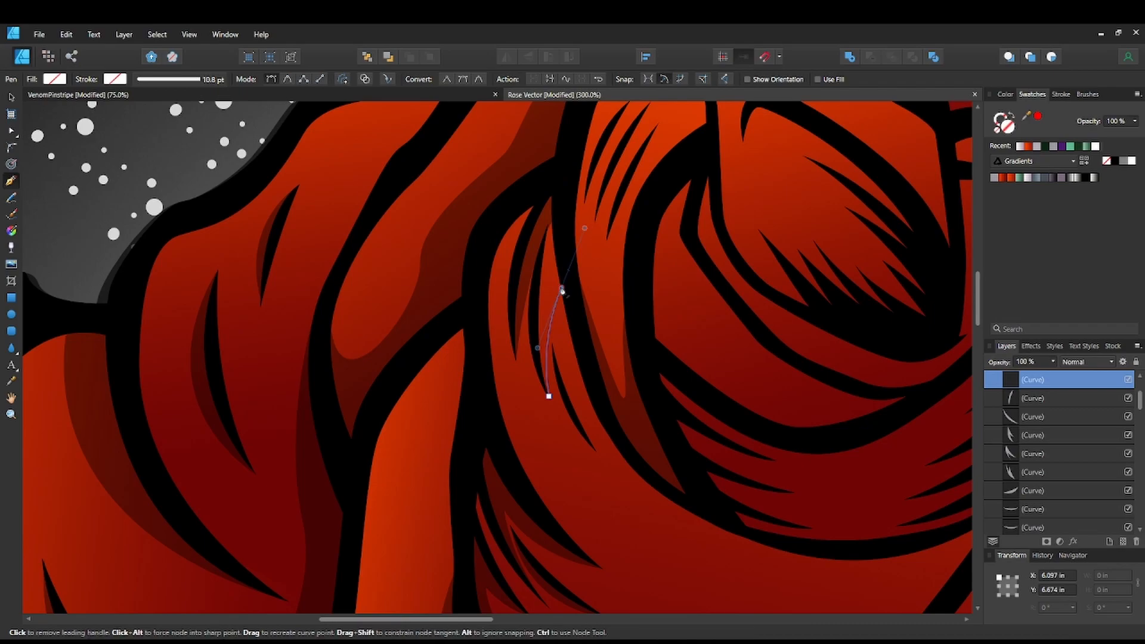
left_click_drag(561, 290, 559, 205)
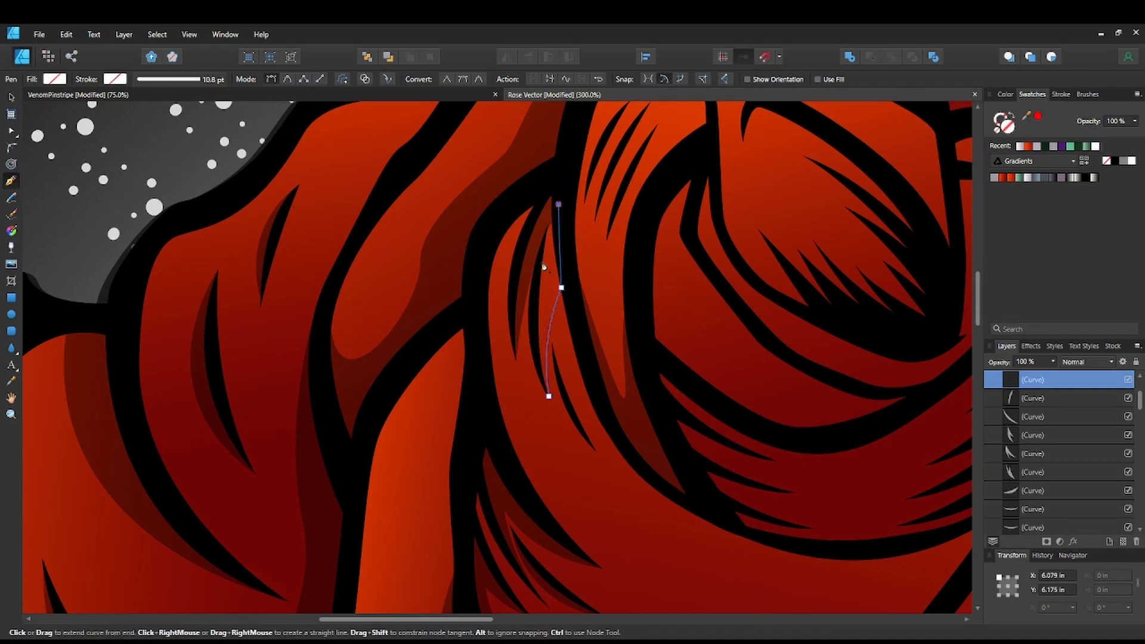
left_click_drag(549, 396, 596, 510)
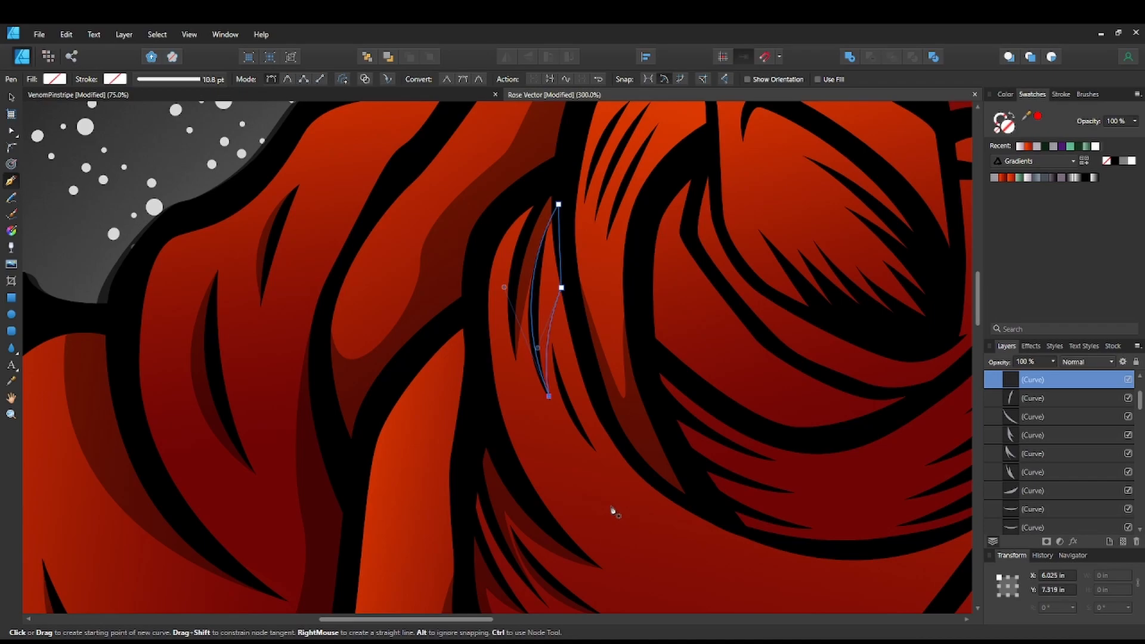
left_click(994, 178)
Draw a narrow shadow along the third upper-left crease of the bud, tip to tip, and fill it with the grey gradient.
key("space")
left_click_drag(667, 408, 668, 338)
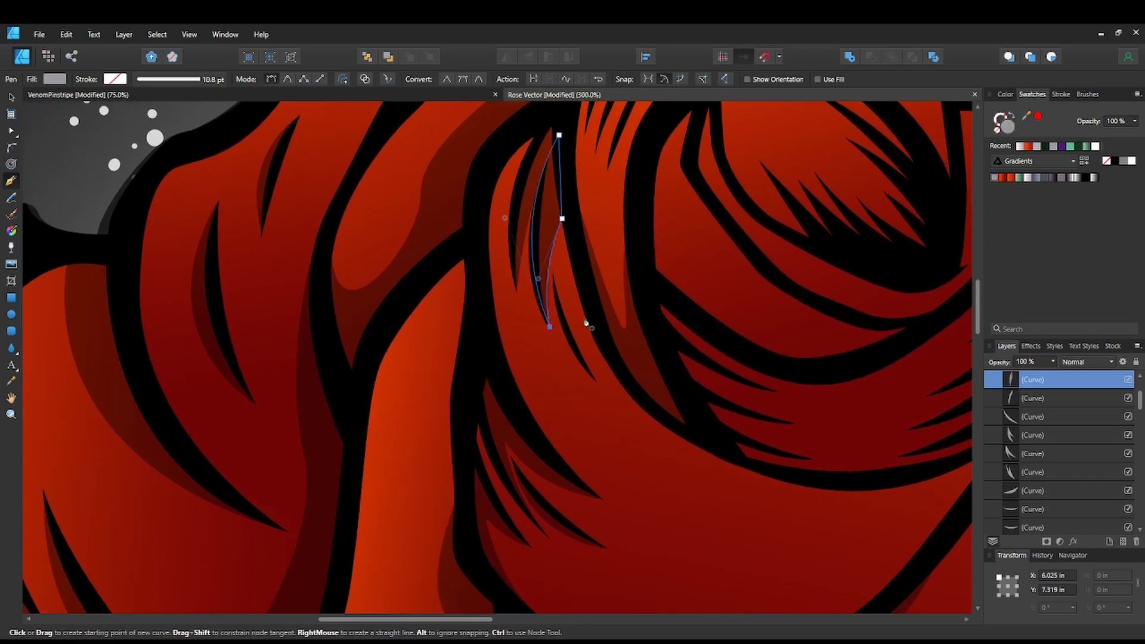
left_click(551, 278)
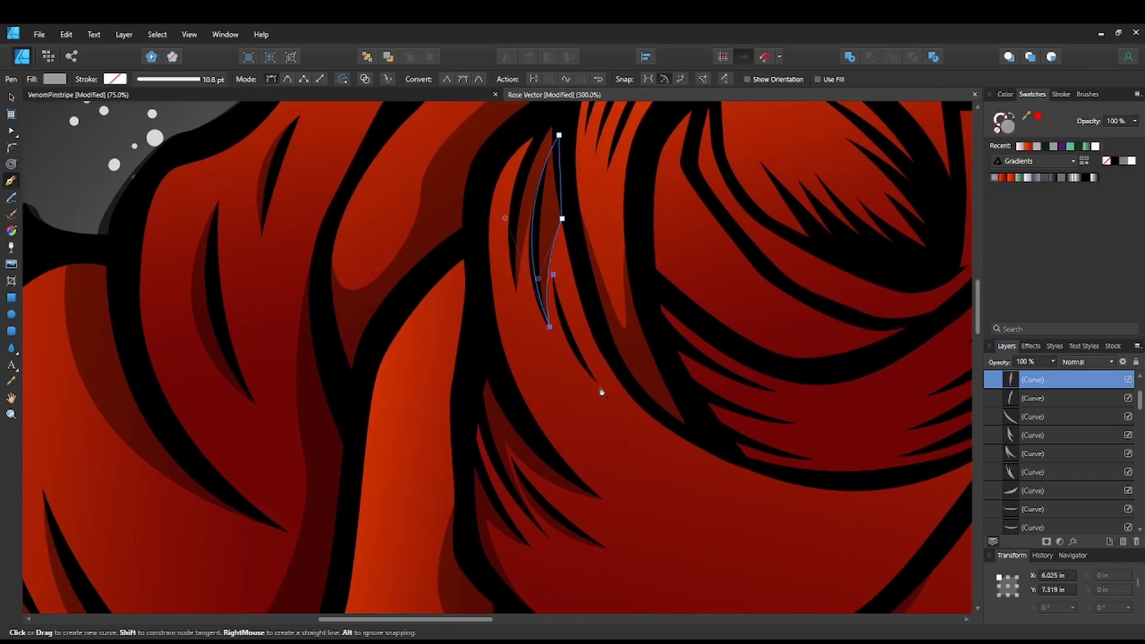
left_click_drag(595, 382, 631, 422)
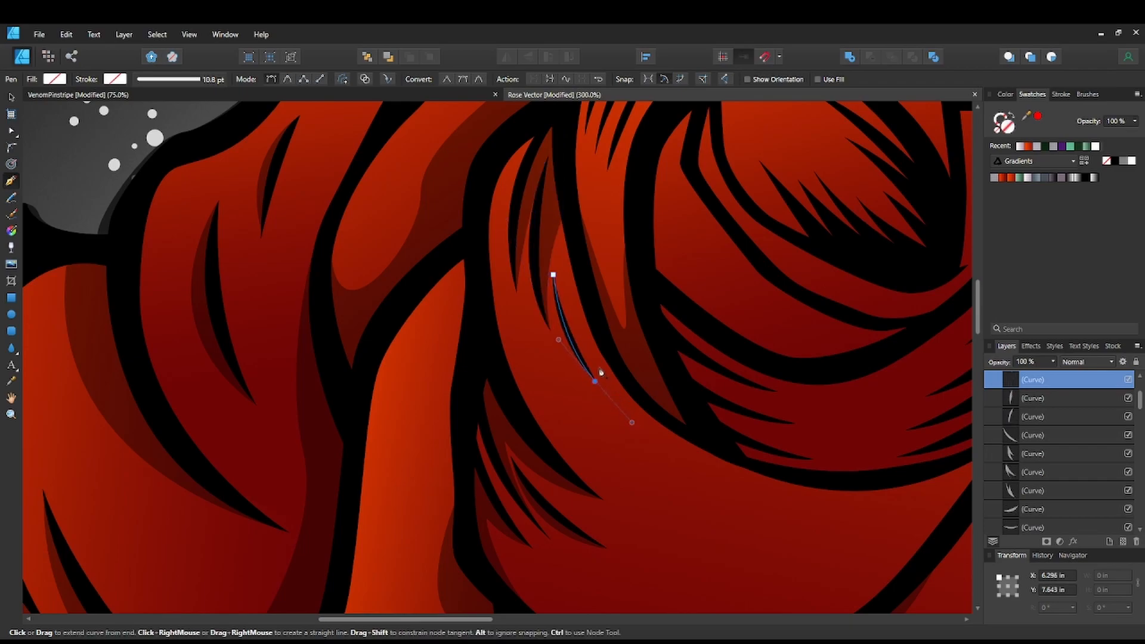
left_click(554, 274)
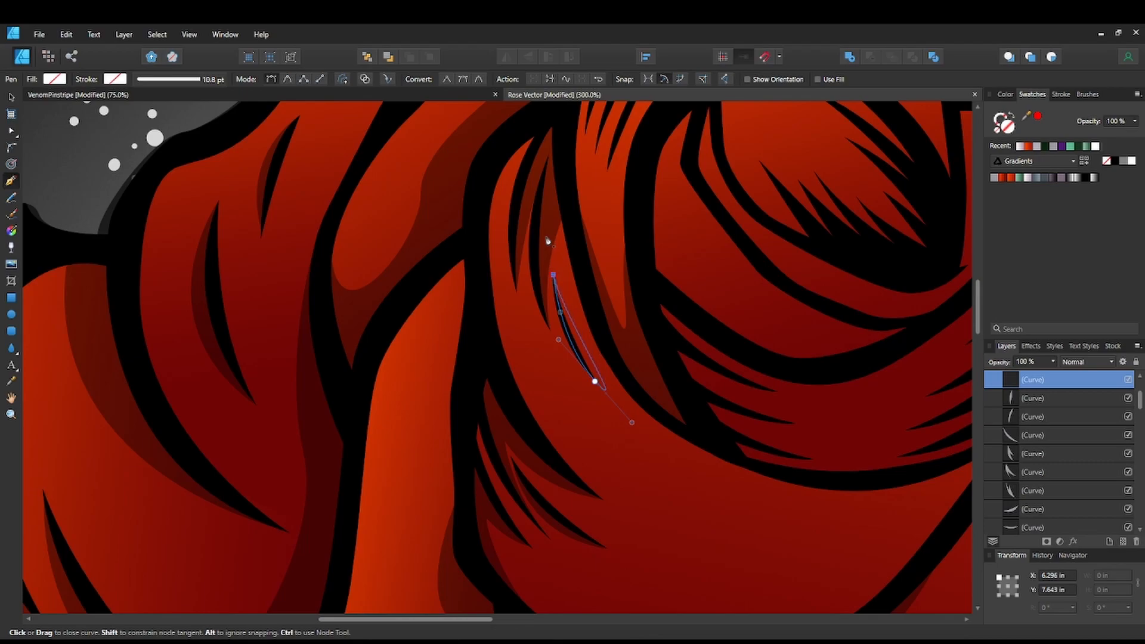
key("ctrl+z")
left_click(595, 382, "alt")
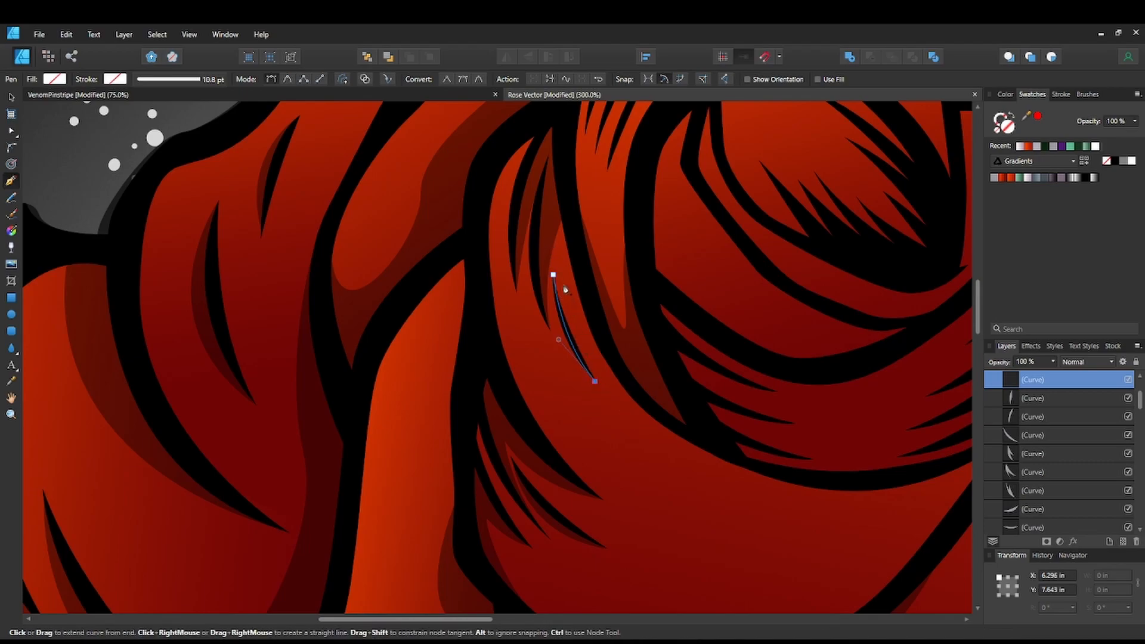
left_click_drag(553, 274, 541, 244)
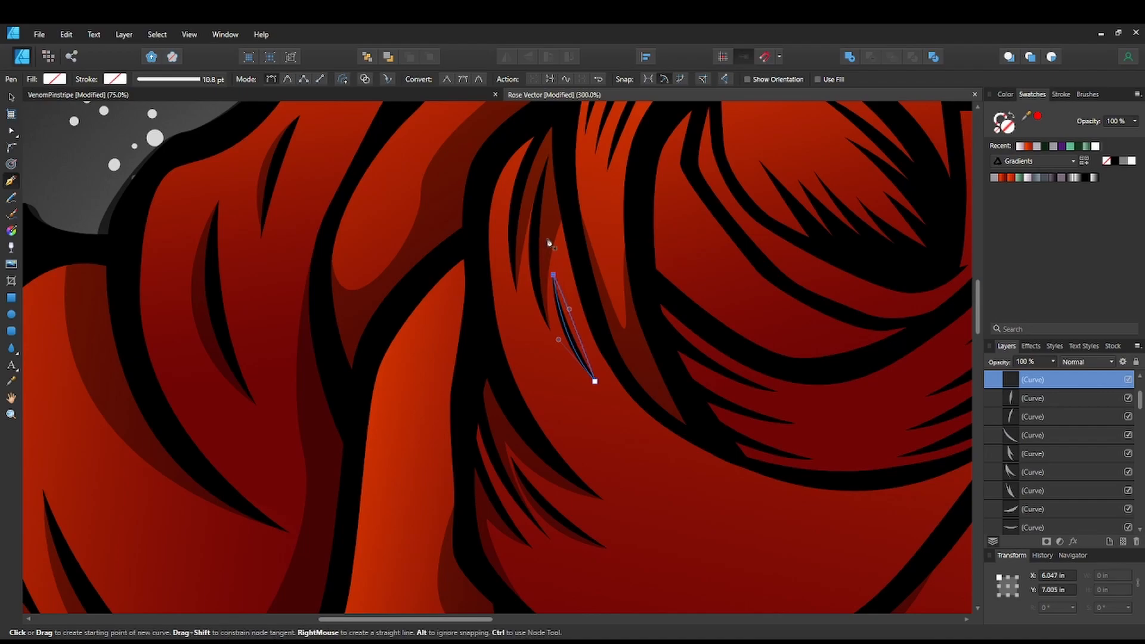
left_click(994, 177)
left_click_drag(750, 408, 734, 342)
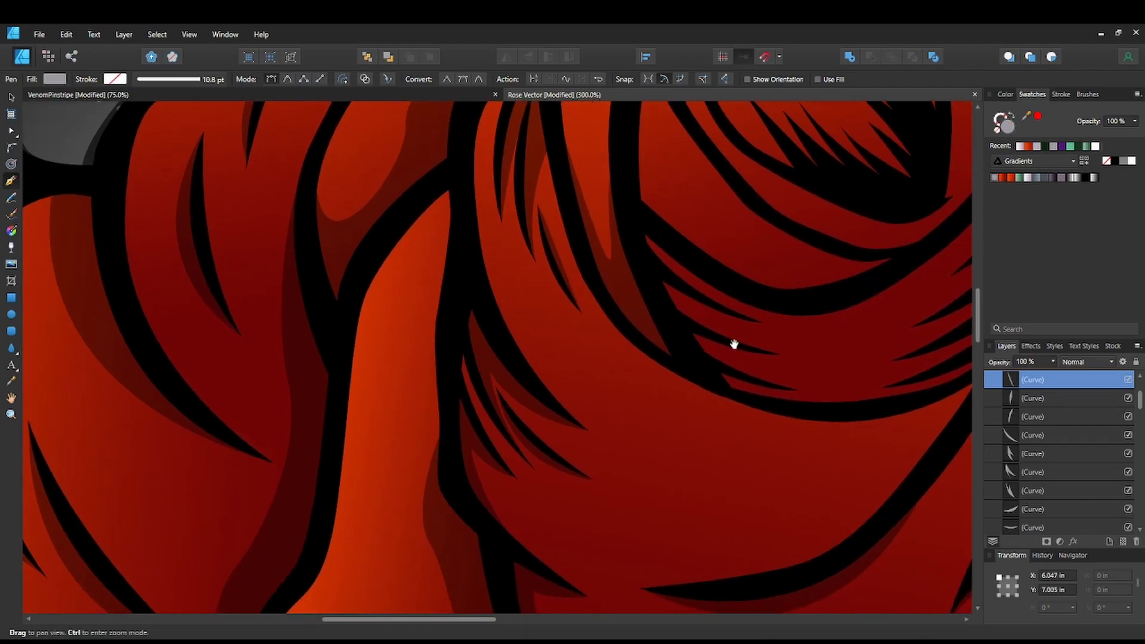
Draw a broad, pointed shadow across the lower part of the petal beneath the bud's centre and fill it with the grey gradient.
left_click_drag(611, 354, 660, 414)
left_click_drag(761, 254, 623, 291)
left_click_drag(731, 363, 660, 407)
left_click(463, 380)
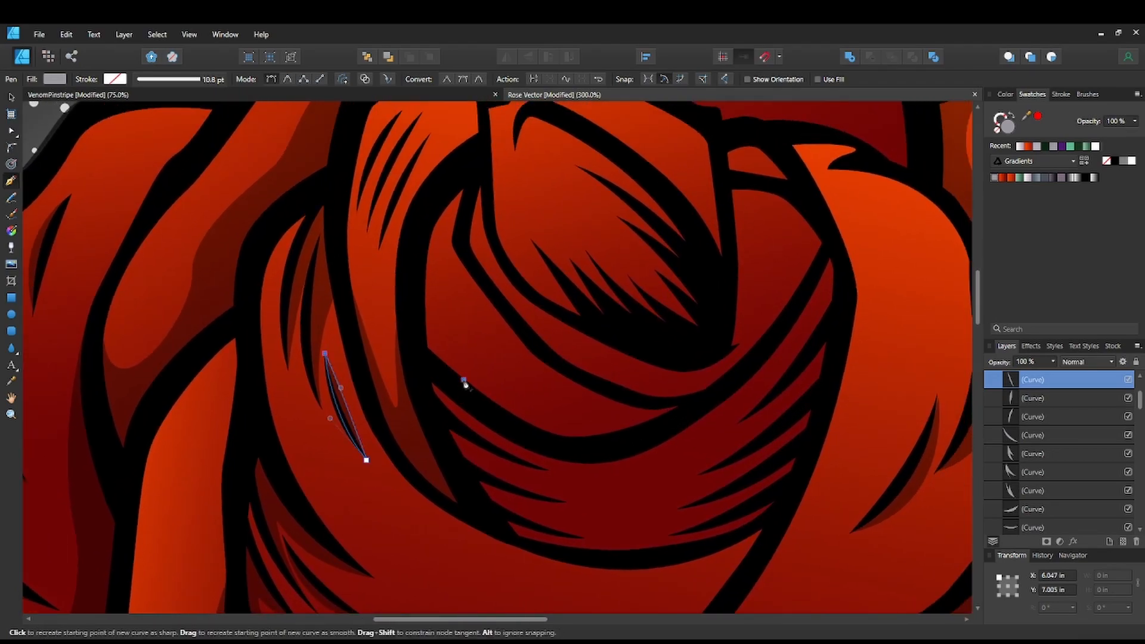
left_click_drag(583, 414, 591, 406)
left_click(545, 364)
left_click(617, 394)
left_click(666, 400)
left_click(698, 398)
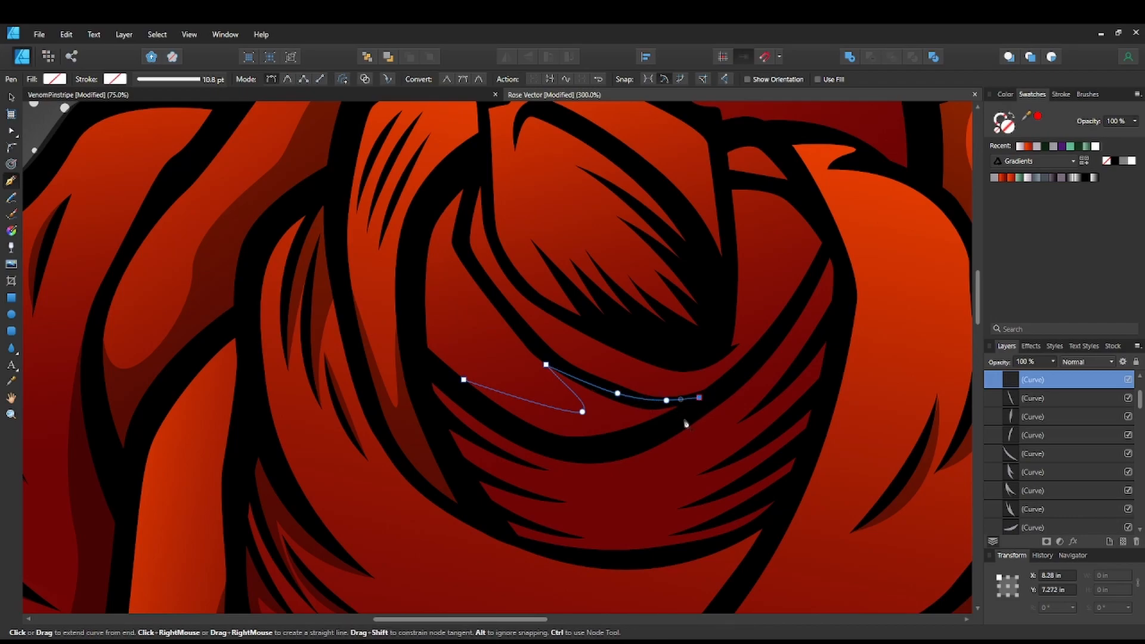
left_click_drag(675, 421, 654, 433)
left_click_drag(568, 448, 552, 451)
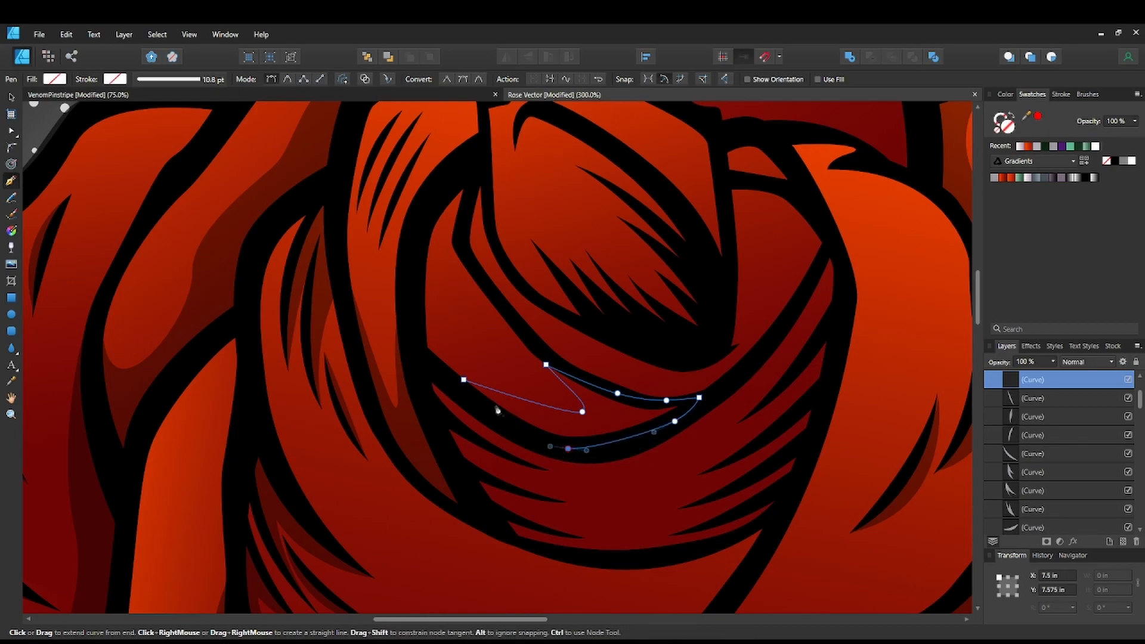
left_click_drag(463, 380, 431, 336)
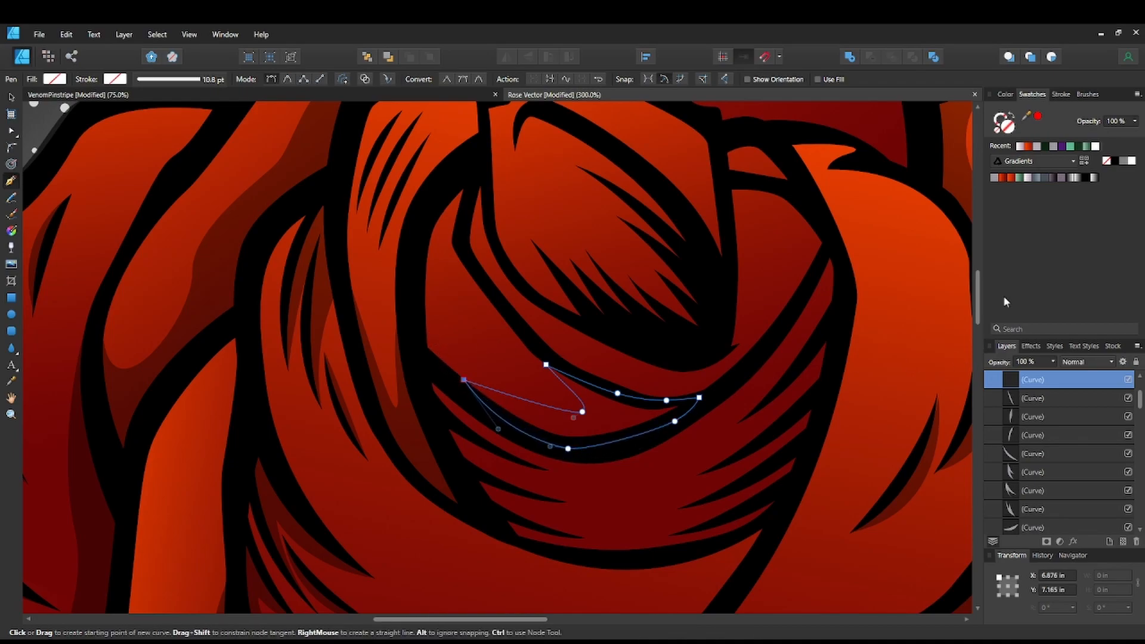
left_click(994, 178)
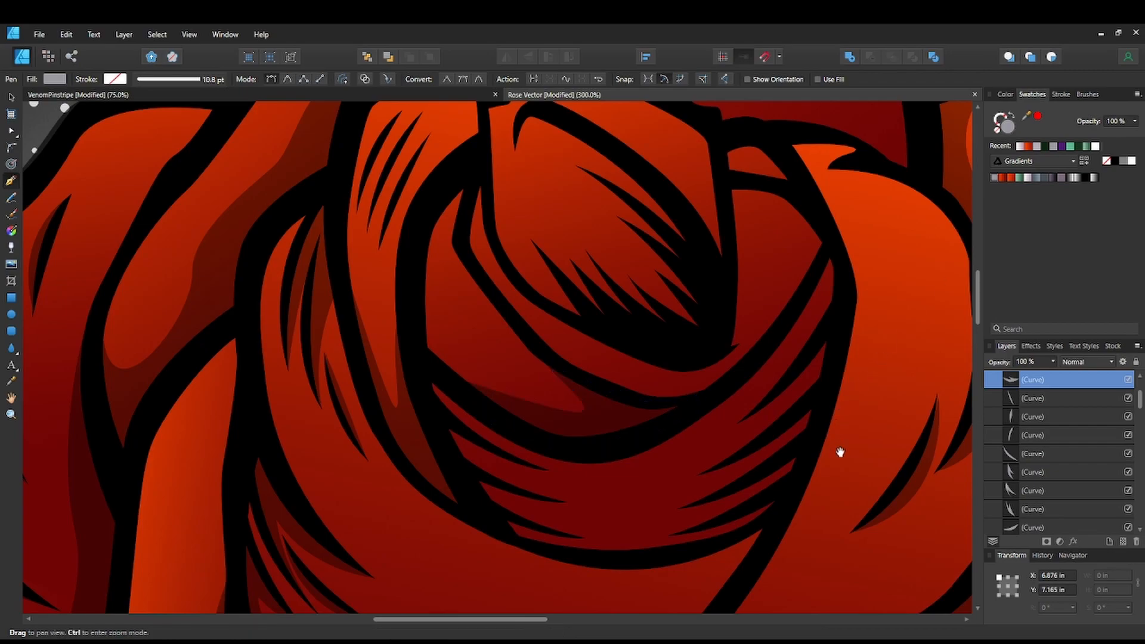
key("space")
left_click_drag(537, 303, 544, 341)
left_click(484, 301)
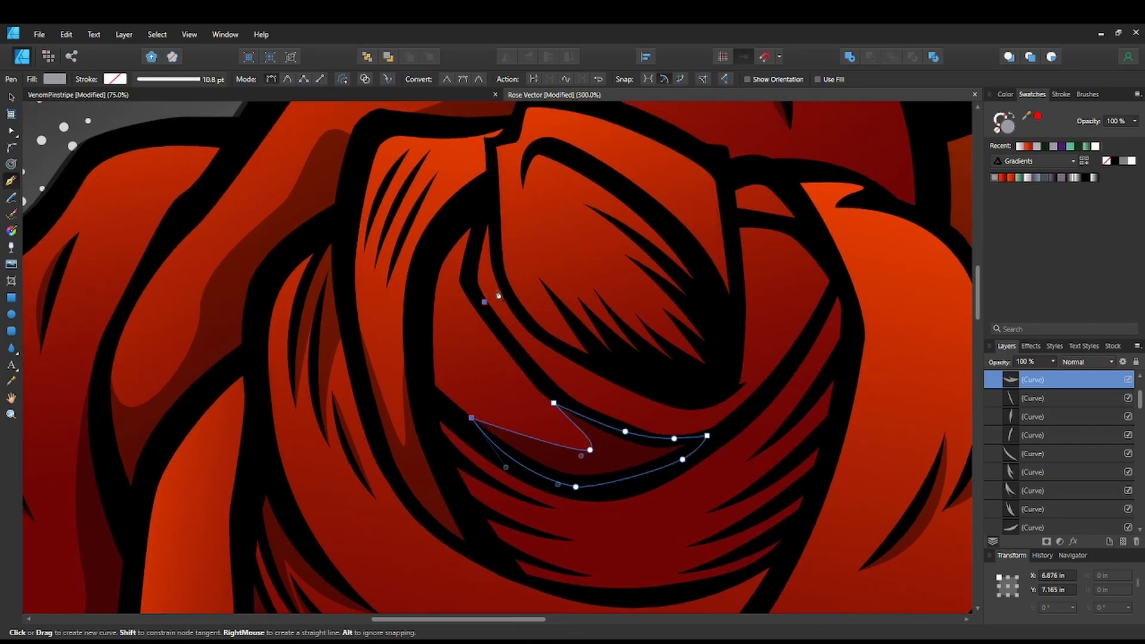
left_click_drag(505, 298, 520, 309)
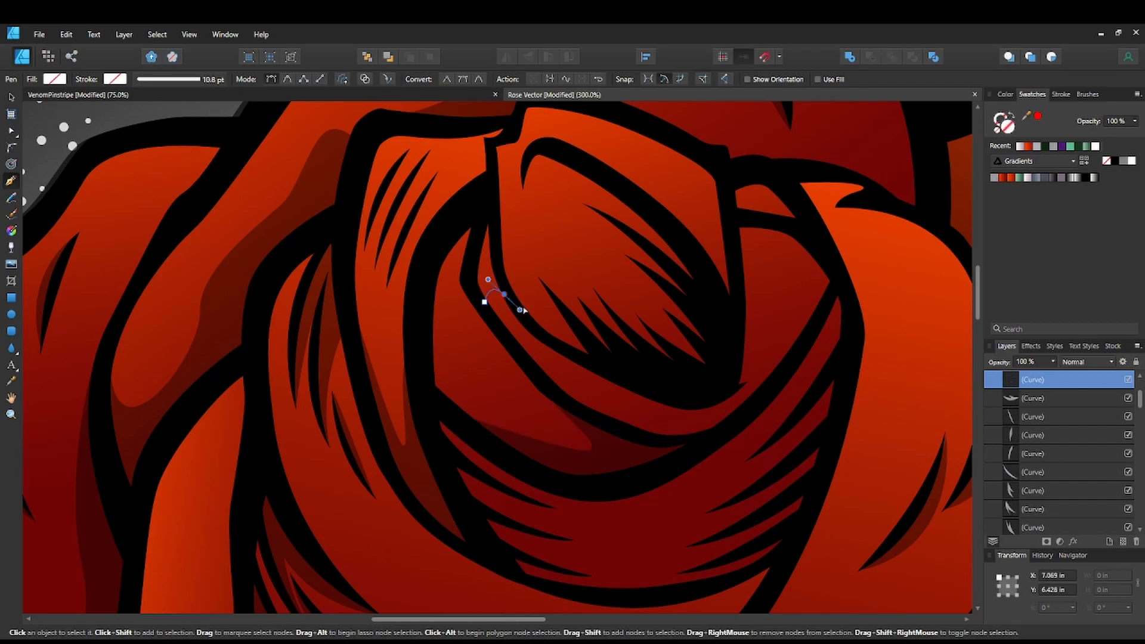
key("ctrl+z")
key("ctrl+z")
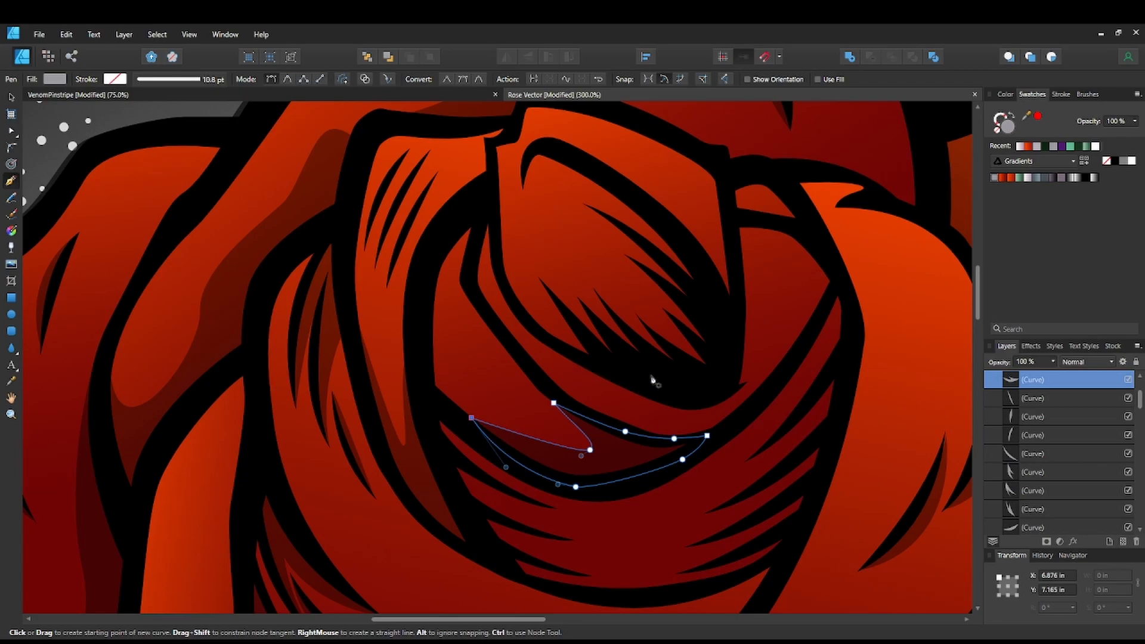
Draw a long curved shadow along the underside of the arched line in the bud's central petal and fill it with the grey gradient.
key("space")
left_click(524, 185)
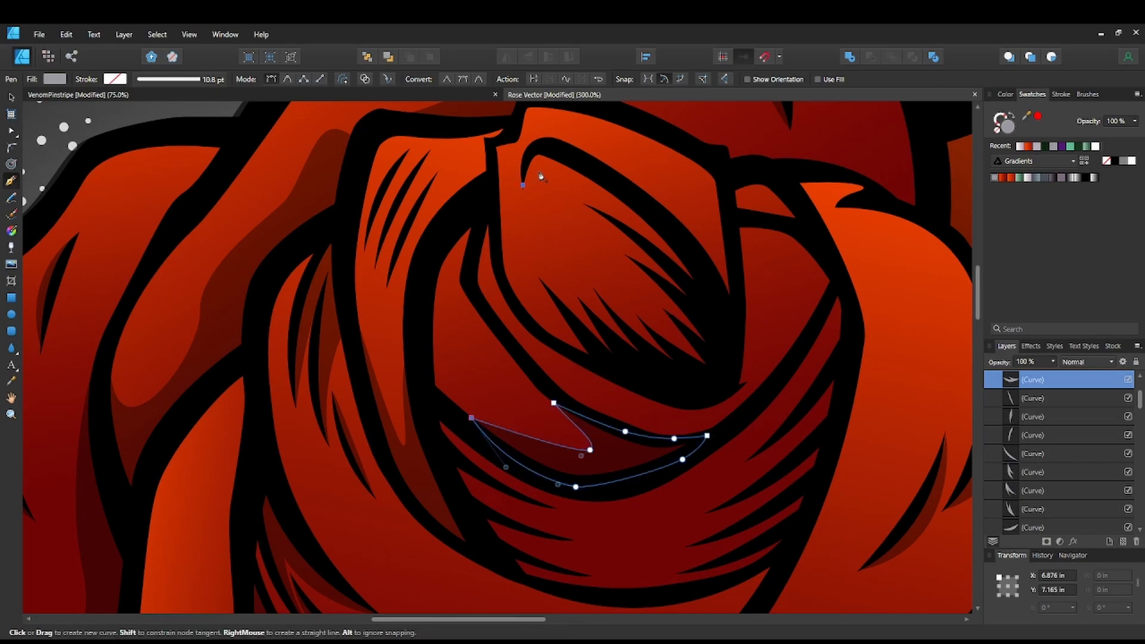
left_click_drag(544, 175, 549, 171)
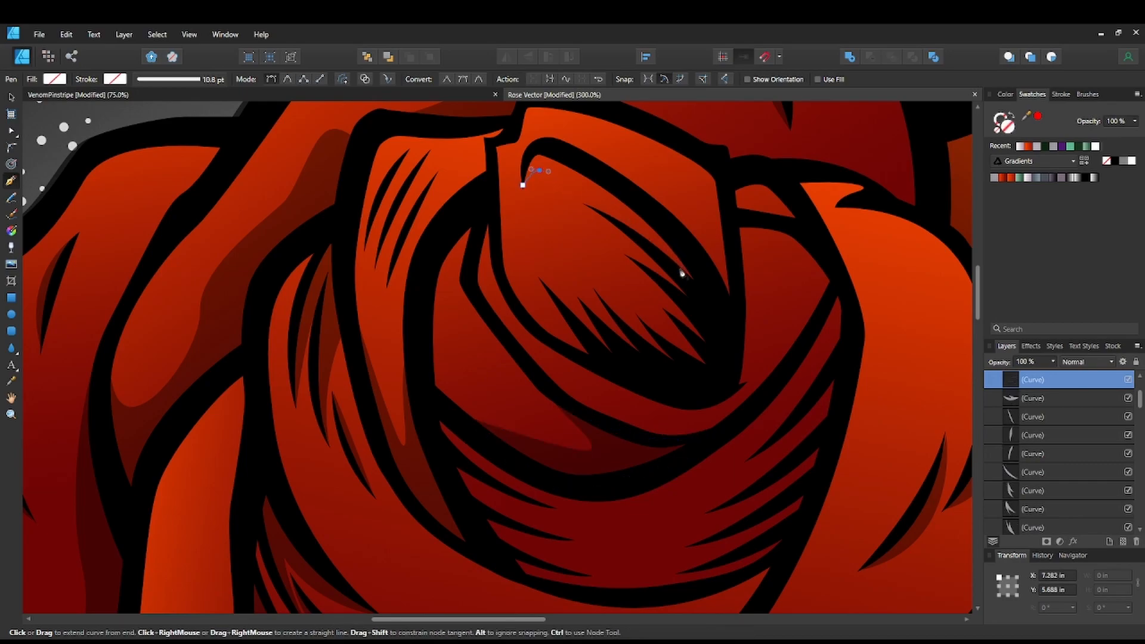
mouse_move(677, 270)
left_mouse_down()
mouse_move(723, 327)
mouse_move(697, 288)
mouse_move(698, 298)
mouse_move(686, 250)
left_mouse_up()
left_click_drag(596, 172, 529, 160)
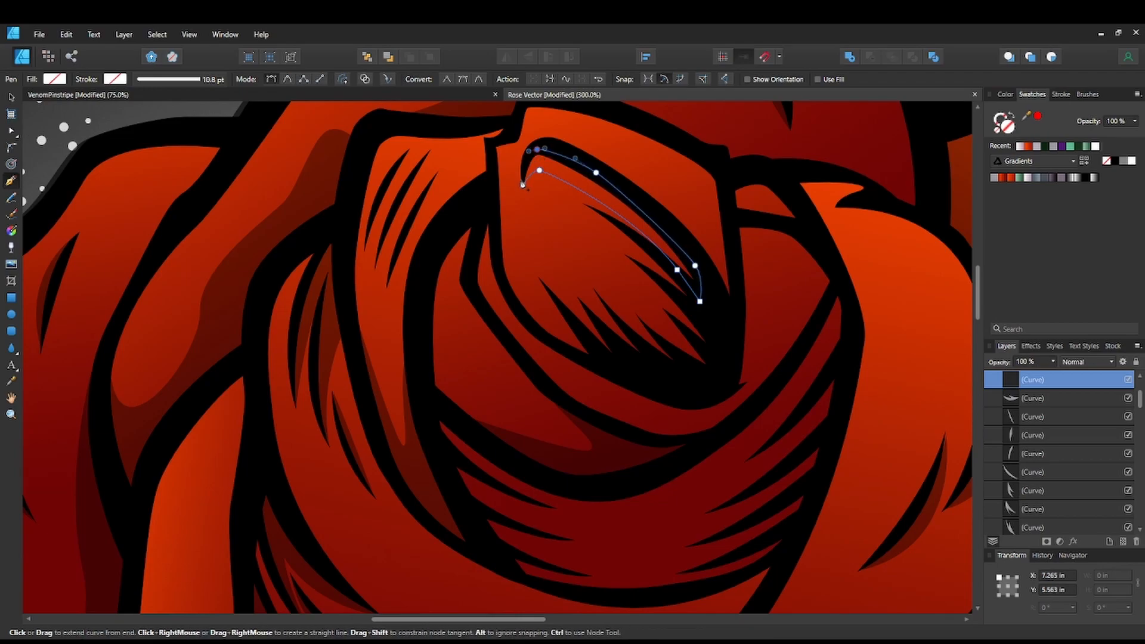
key("Escape")
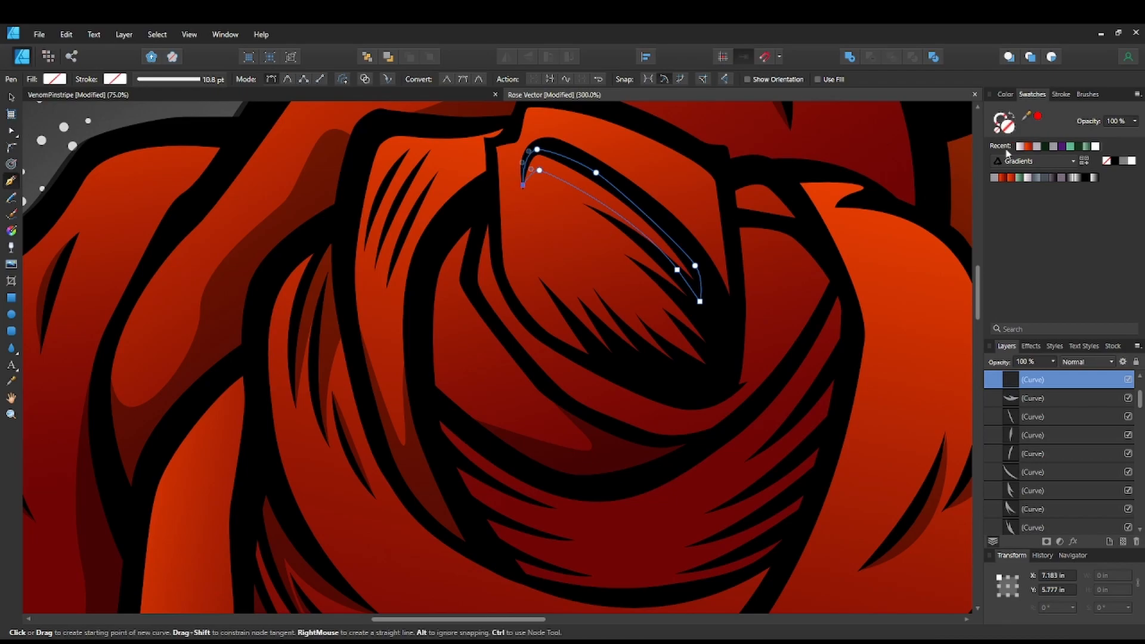
left_click(996, 178)
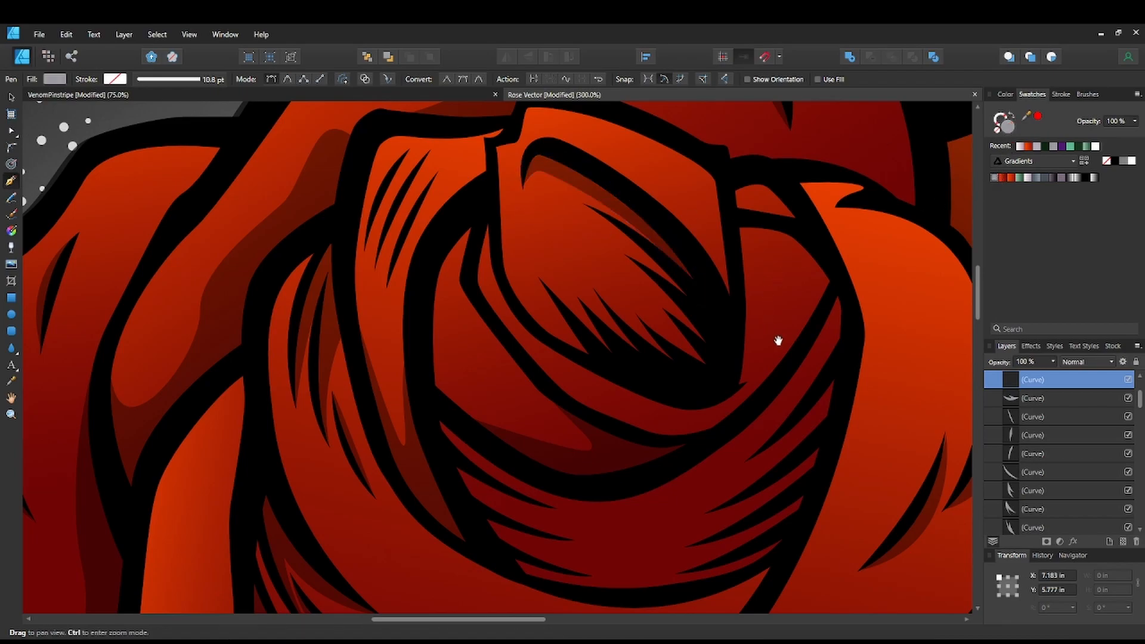
Draw a slim shadow beneath the uppermost right-hand crease of the central petal and fill it with the grey gradient.
left_click(584, 206)
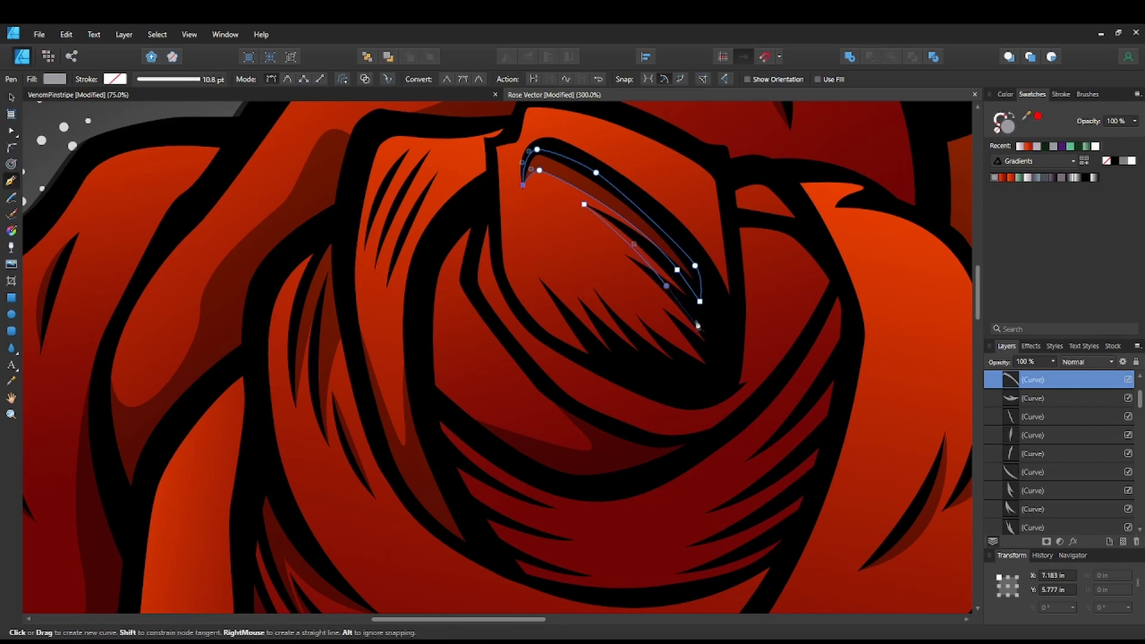
left_click(666, 287)
left_click_drag(695, 315, 697, 336)
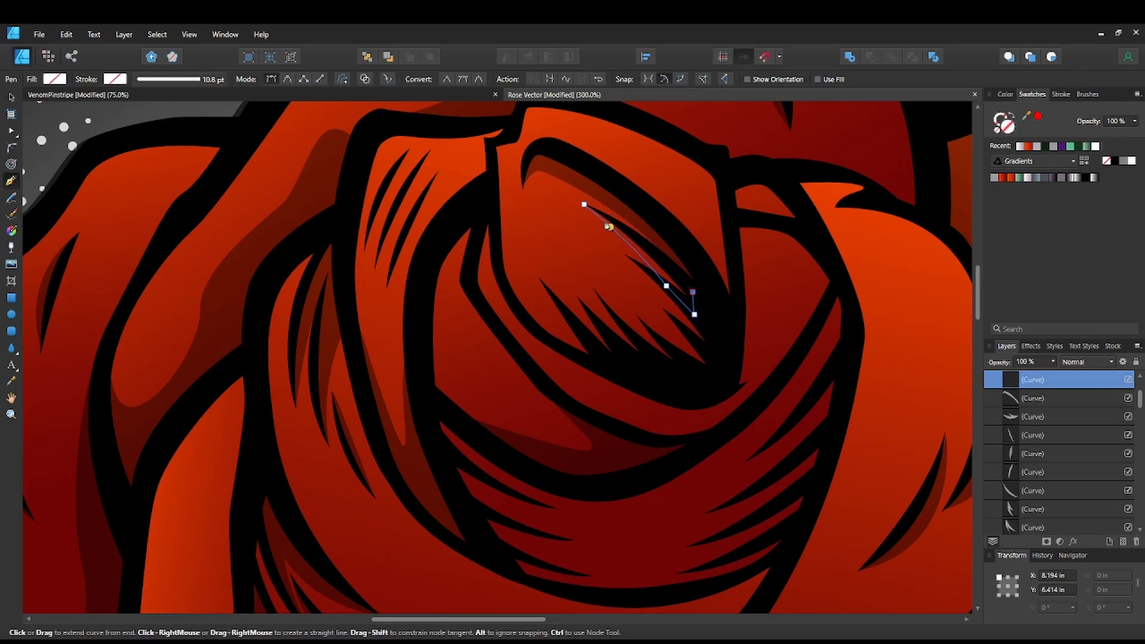
left_click_drag(584, 206, 552, 196)
left_click(995, 178)
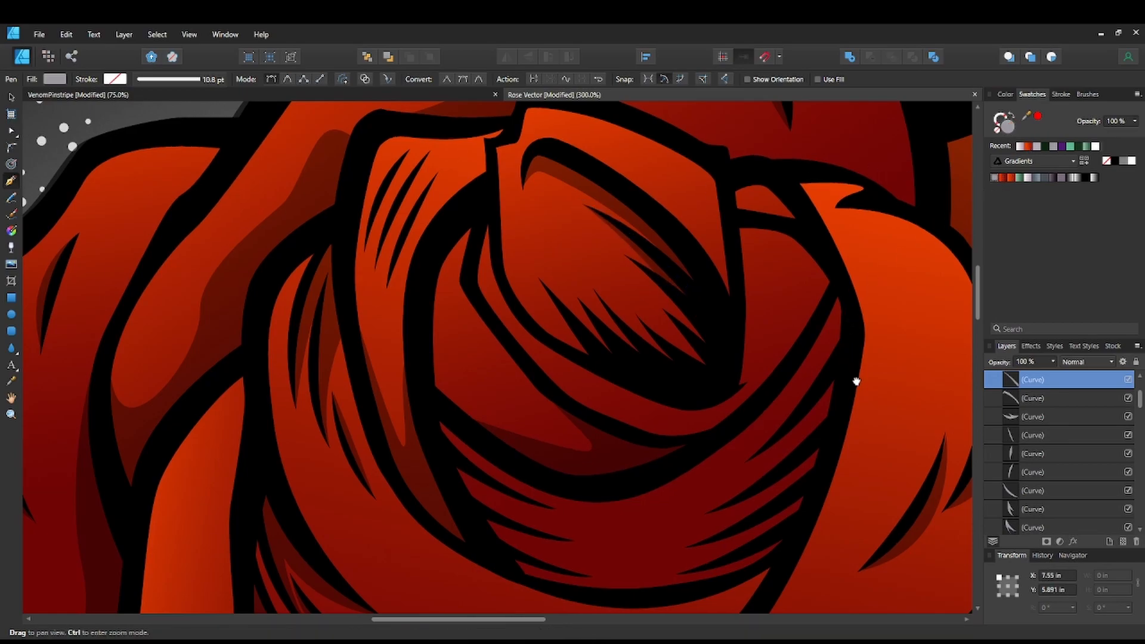
Draw a narrow shadow beneath the second right-hand crease of the central petal and fill it with the grey gradient.
scroll(811, 355, "down", 1)
scroll(811, 355, "right", 1)
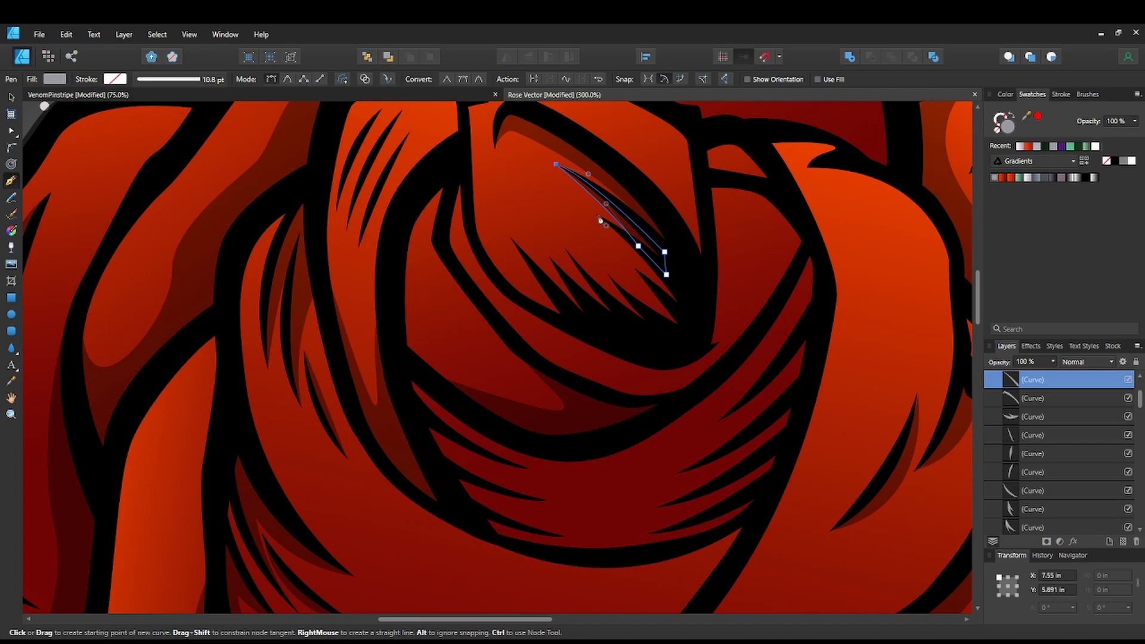
left_click_drag(677, 318, 708, 366)
left_click(677, 318)
left_click_drag(693, 327, 691, 301)
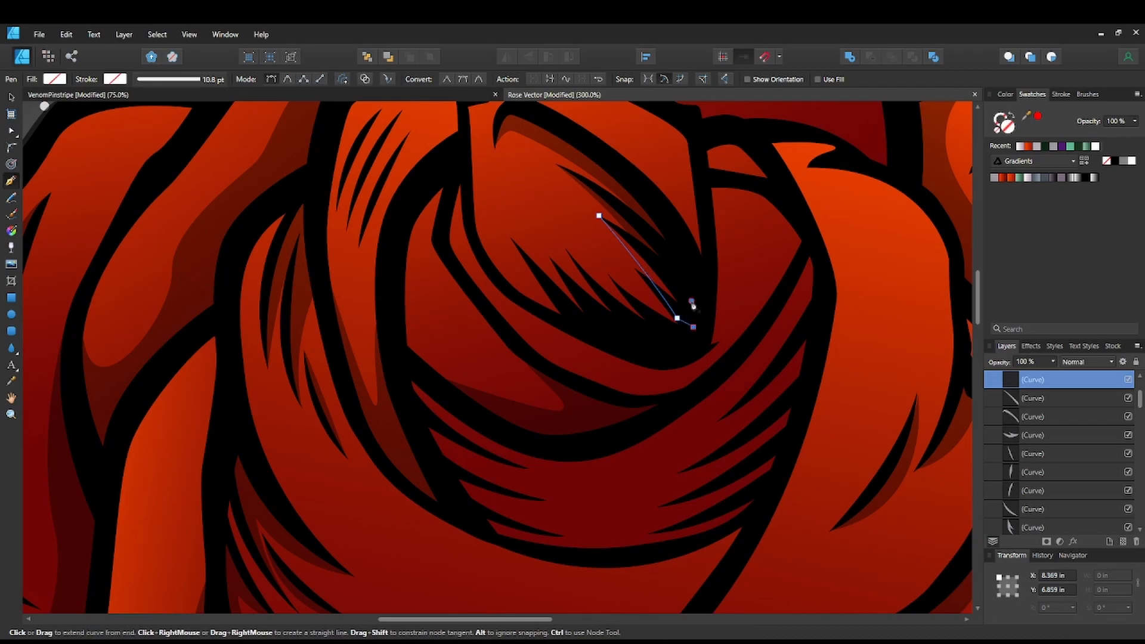
left_click(581, 212)
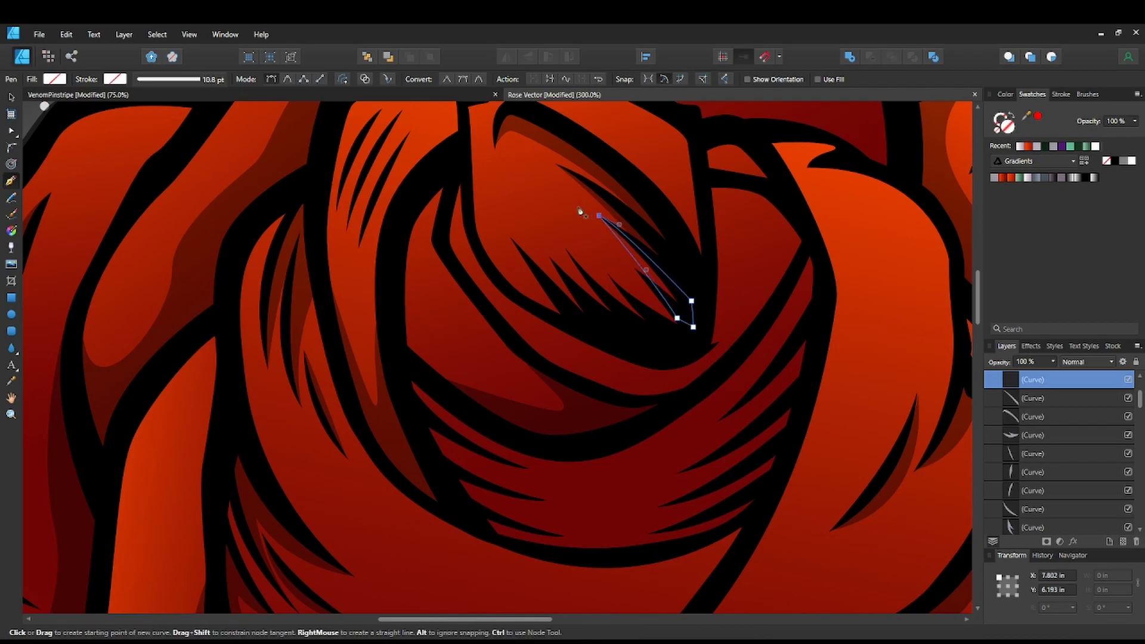
Draw a shadow beneath the uppermost right-hand crease of the dark fold below the bud and fill it with the grey gradient.
key("space")
left_click_drag(764, 343, 753, 283)
key("space")
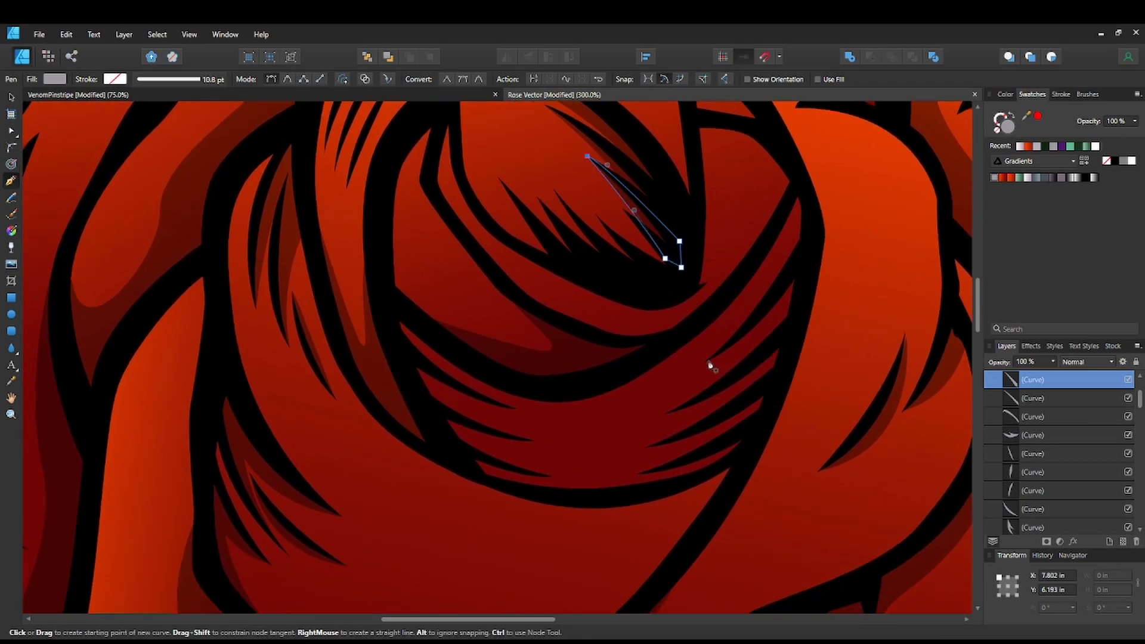
left_click(706, 361)
left_click_drag(791, 317, 815, 297)
left_click(803, 260)
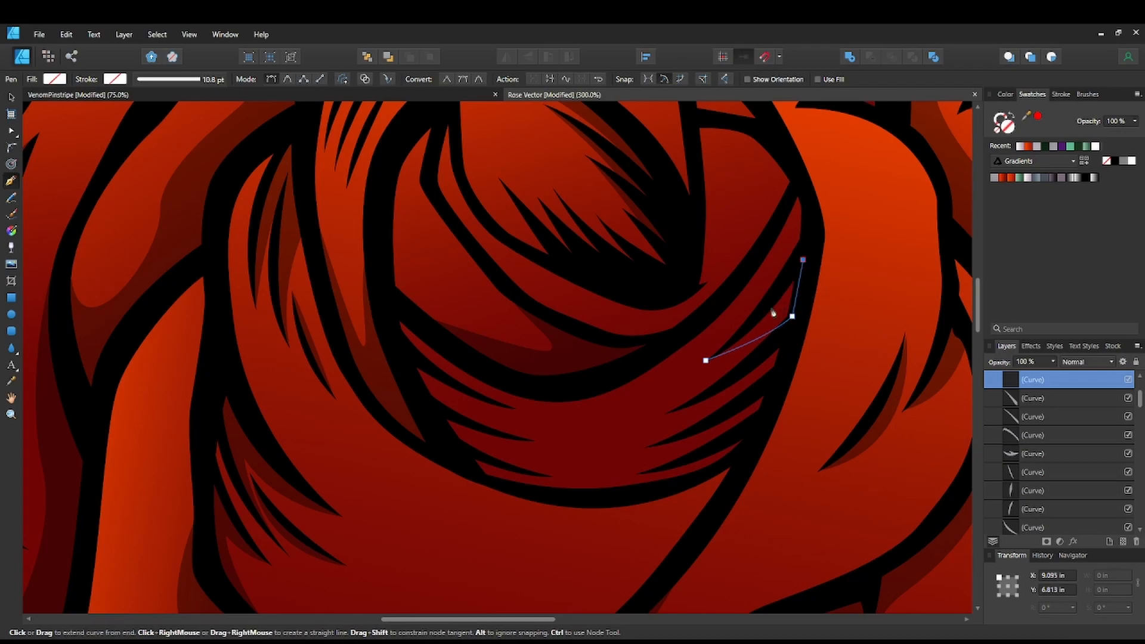
left_click_drag(706, 362, 685, 370)
left_click(993, 178)
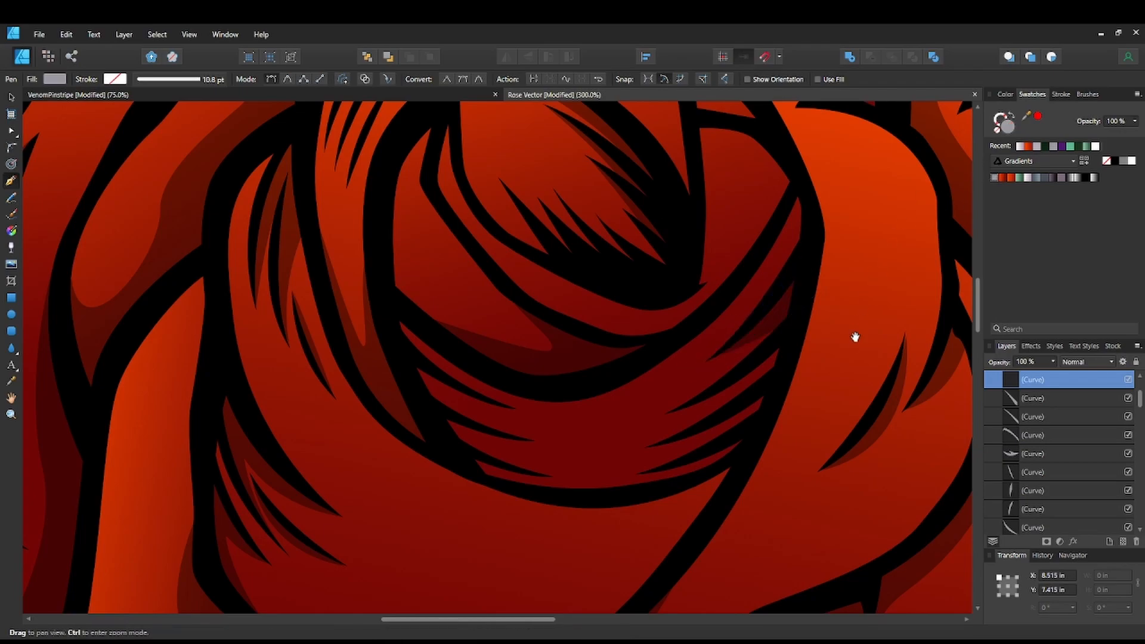
Draw a curved shadow beneath the second right-hand crease of the dark fold and fill it with the grey gradient.
scroll(857, 332, "down", 2)
left_click(678, 342)
left_click_drag(764, 320, 794, 304)
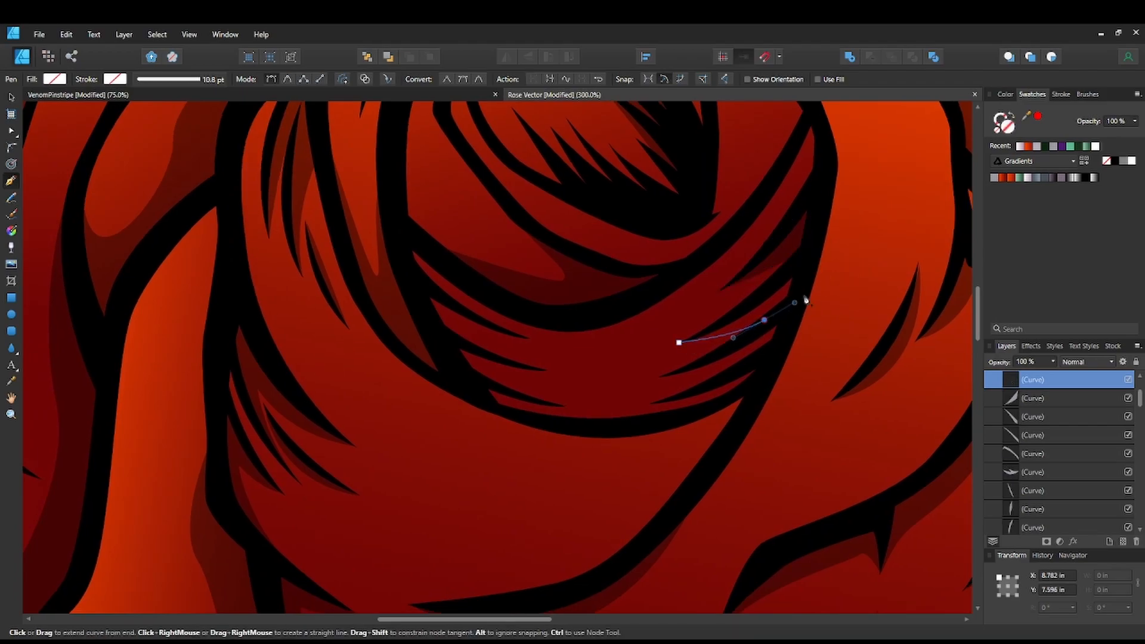
left_click(803, 290)
left_click(802, 261)
left_click_drag(678, 343, 634, 349)
left_click(994, 178)
Draw a thin shadow beneath the third right-hand crease of the dark fold and fill it with the grey gradient.
key("space")
left_click_drag(854, 305, 863, 254)
left_click(668, 325)
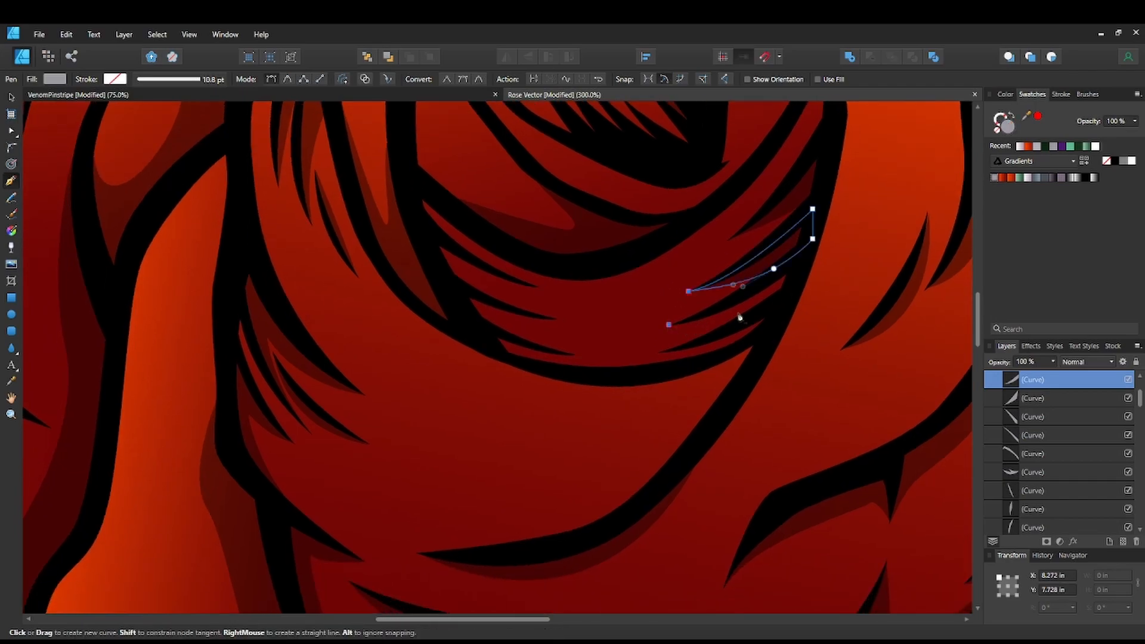
mouse_move(785, 296)
left_mouse_down()
mouse_move(806, 275)
mouse_move(787, 299)
left_mouse_up()
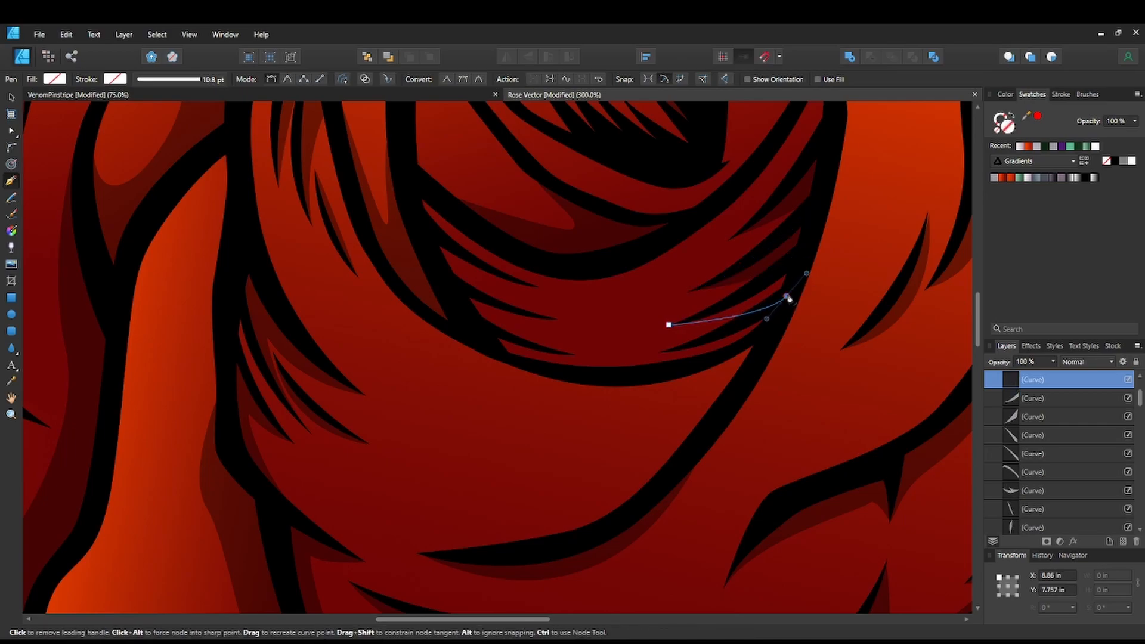
left_click(793, 264)
left_click_drag(669, 324, 624, 332)
left_click(994, 177)
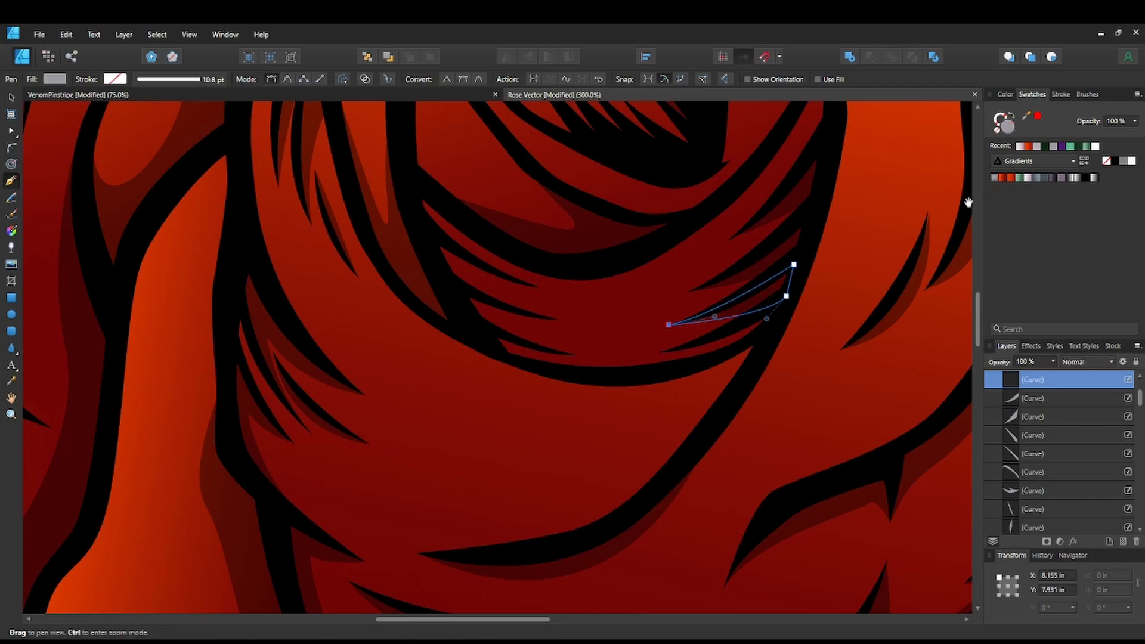
Draw a shadow beneath the uppermost left-hand crease of the dark fold, tip to outline, and fill it with the grey gradient.
scroll(685, 298, "down", 2)
left_click_drag(561, 291, 646, 348)
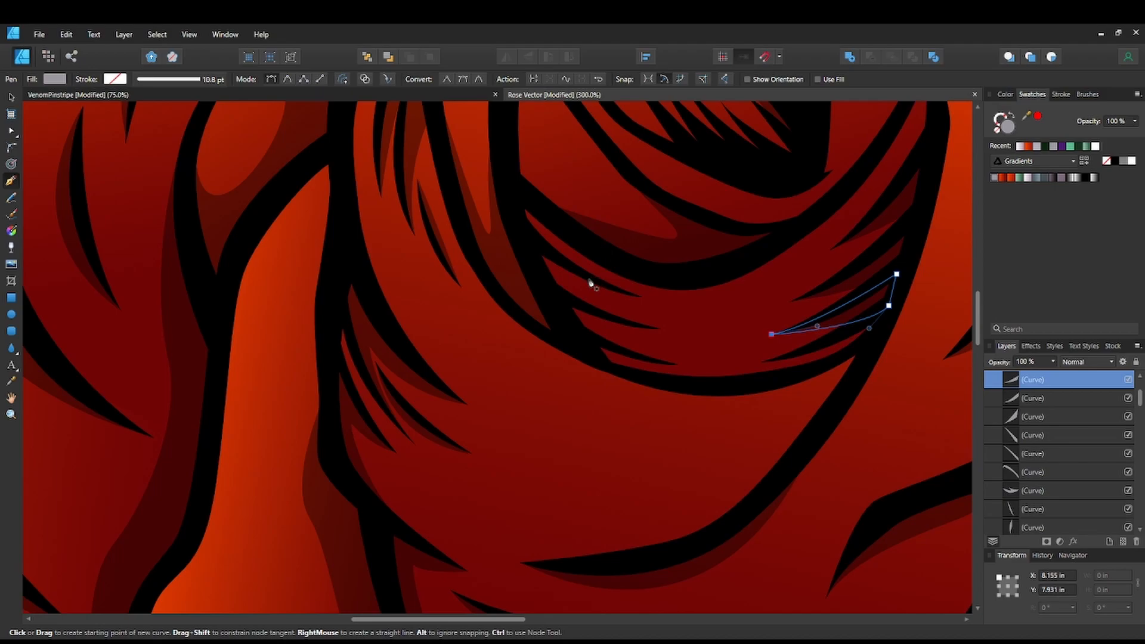
left_click(640, 297)
left_click_drag(540, 273, 513, 253)
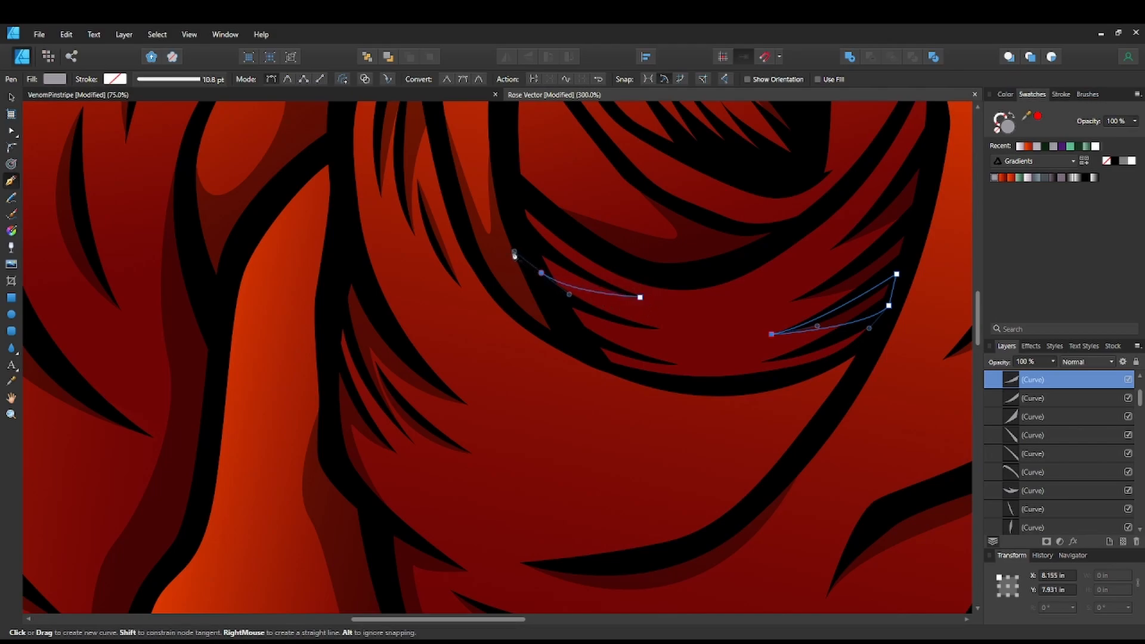
left_click(531, 241)
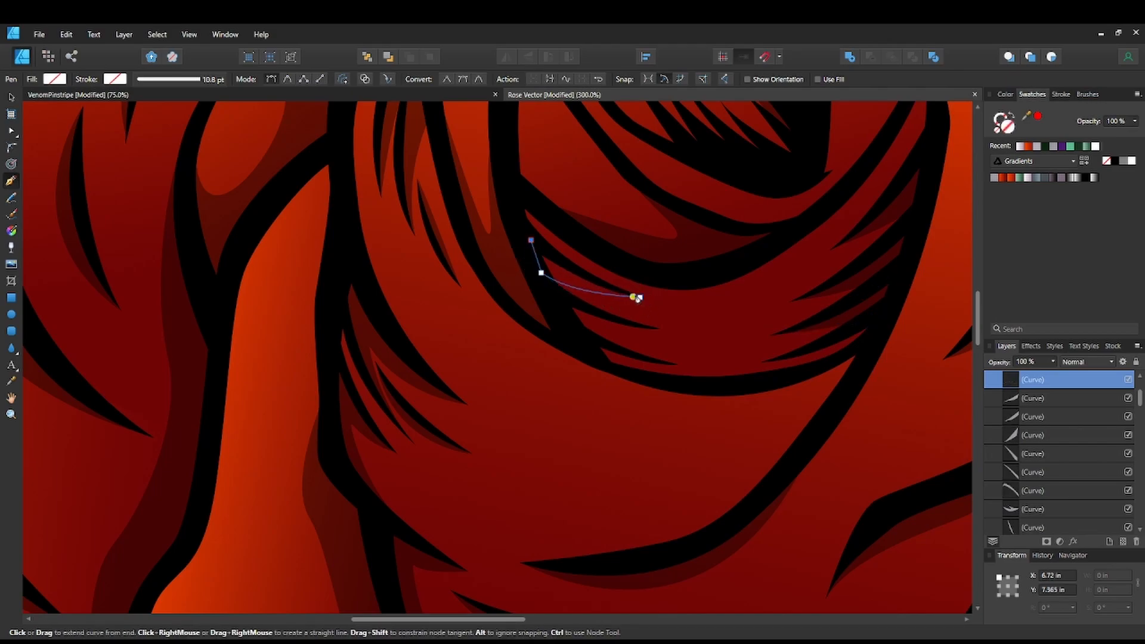
left_click(640, 297)
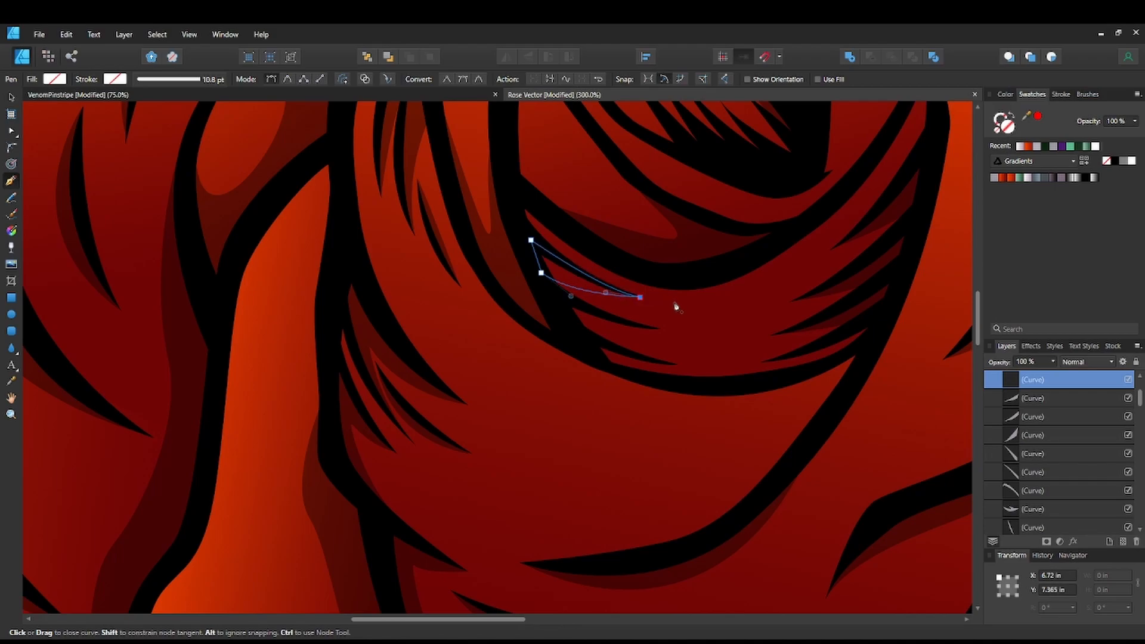
left_click(994, 177)
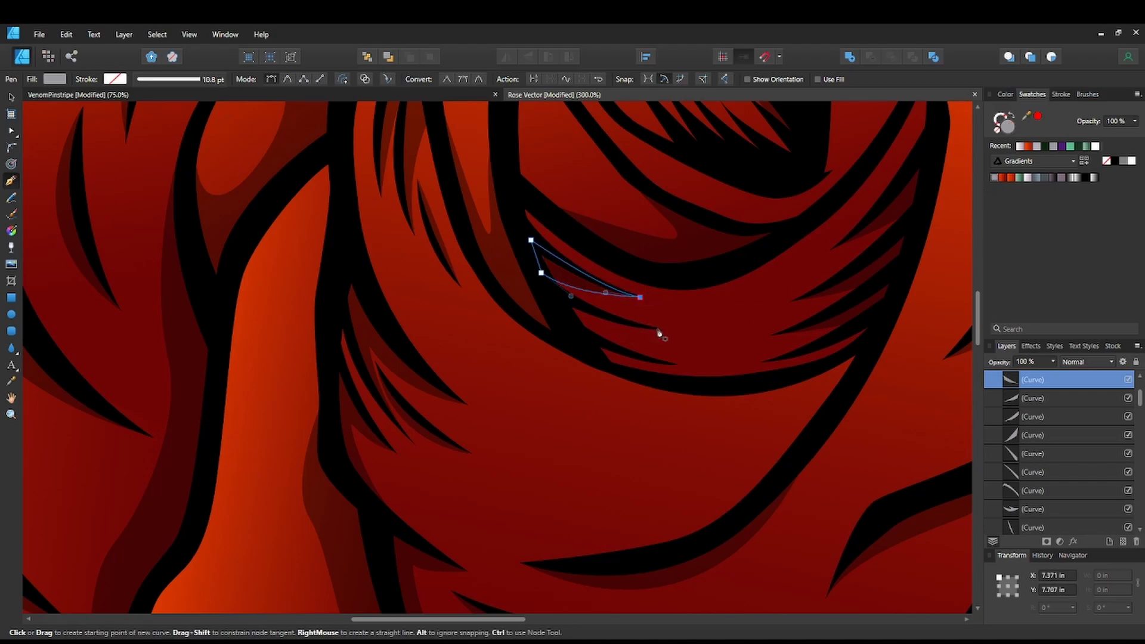
Draw a shadow beneath the middle left-hand crease of the dark fold and fill it with the grey gradient.
left_click(659, 329)
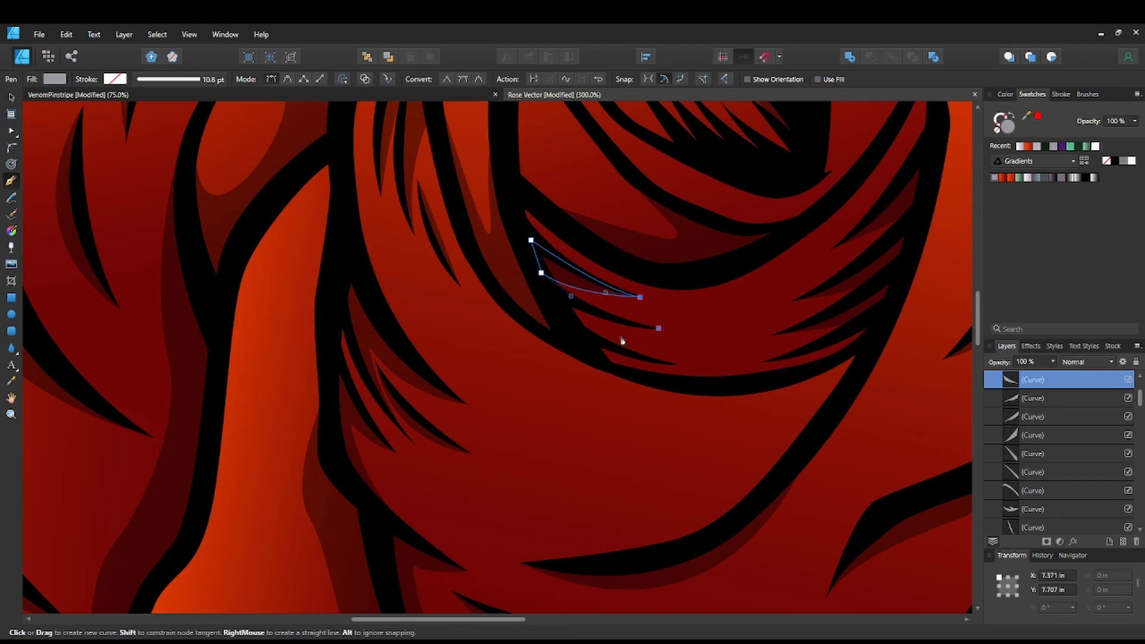
left_click(584, 330)
left_click(560, 296)
left_click_drag(658, 329, 695, 332)
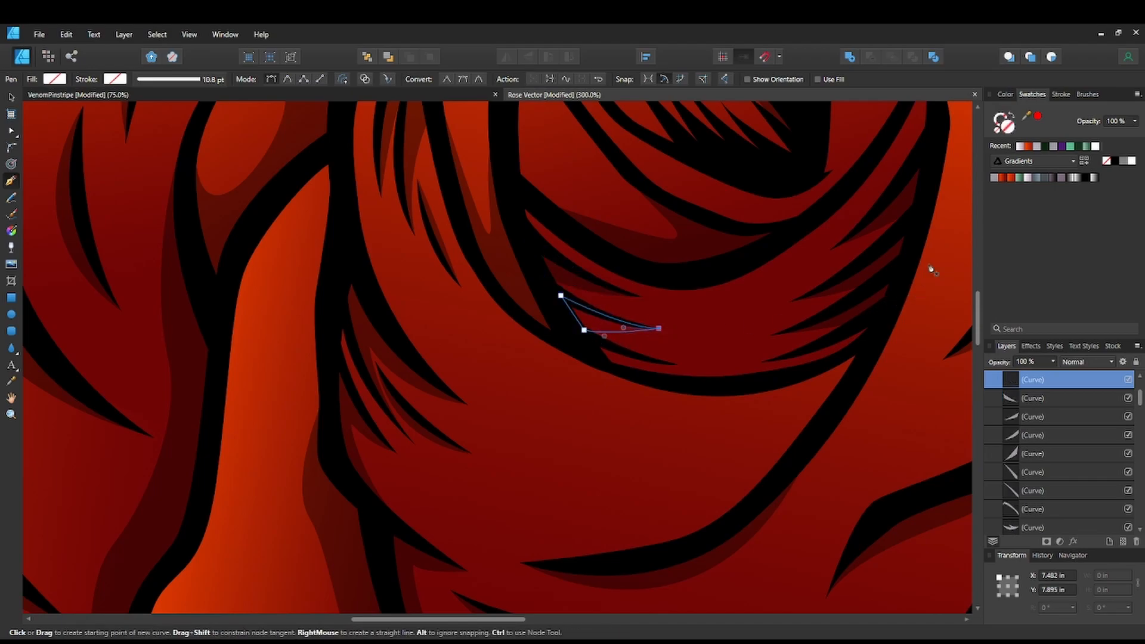
left_click(994, 178)
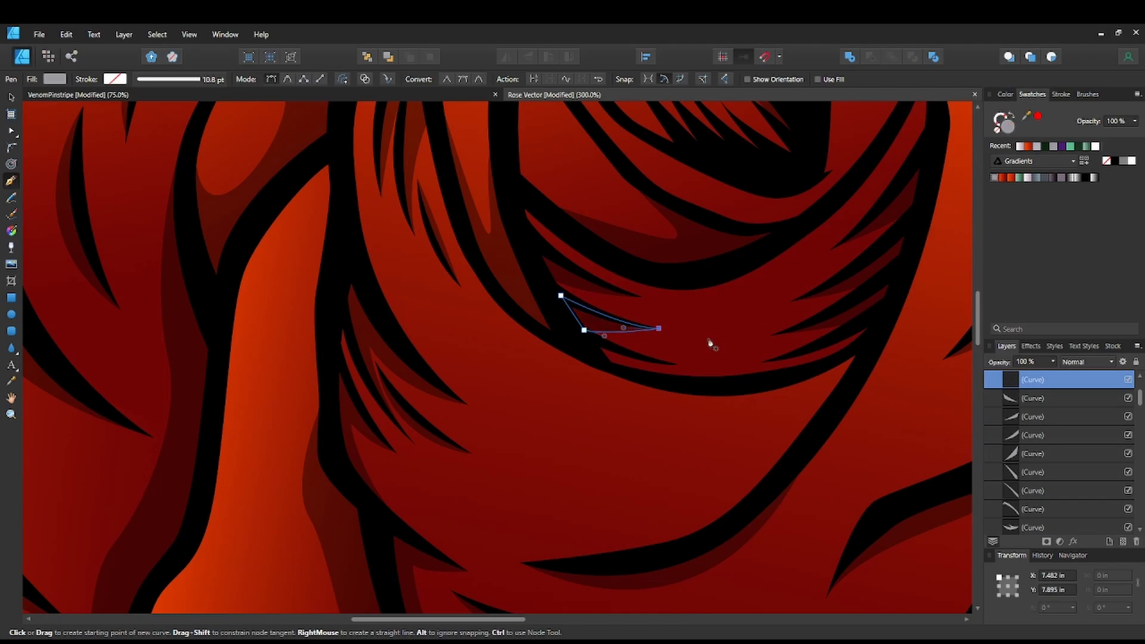
Draw a thin shadow beneath the lowest left-hand crease of the dark fold and fill it with the grey gradient.
left_click_drag(674, 369, 637, 373)
left_click(690, 365)
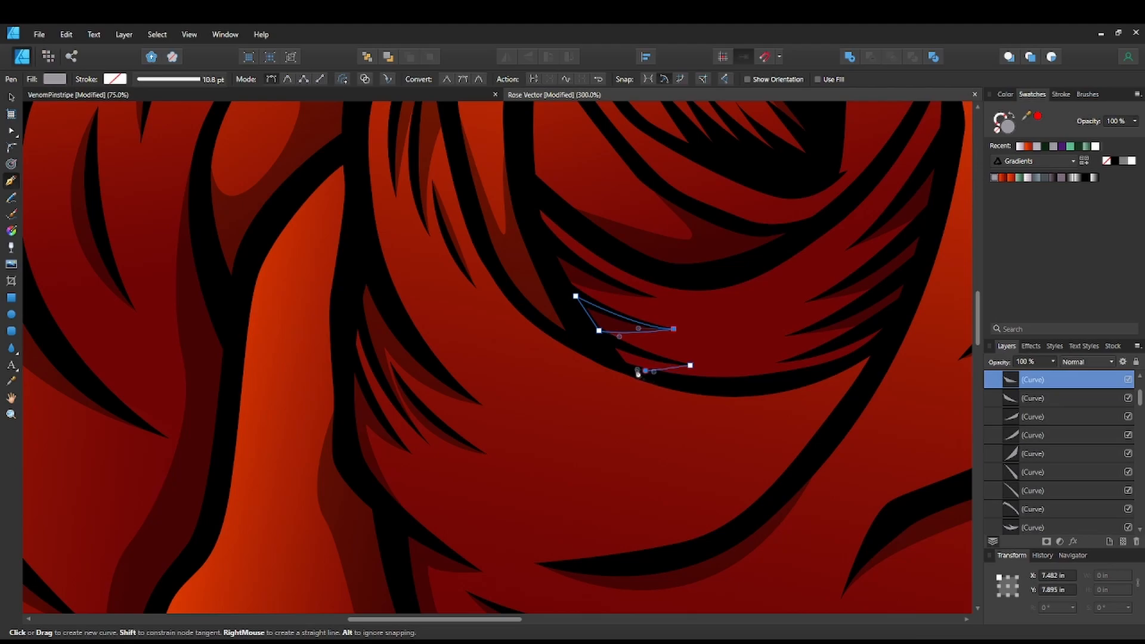
left_click(617, 363)
left_click(602, 337)
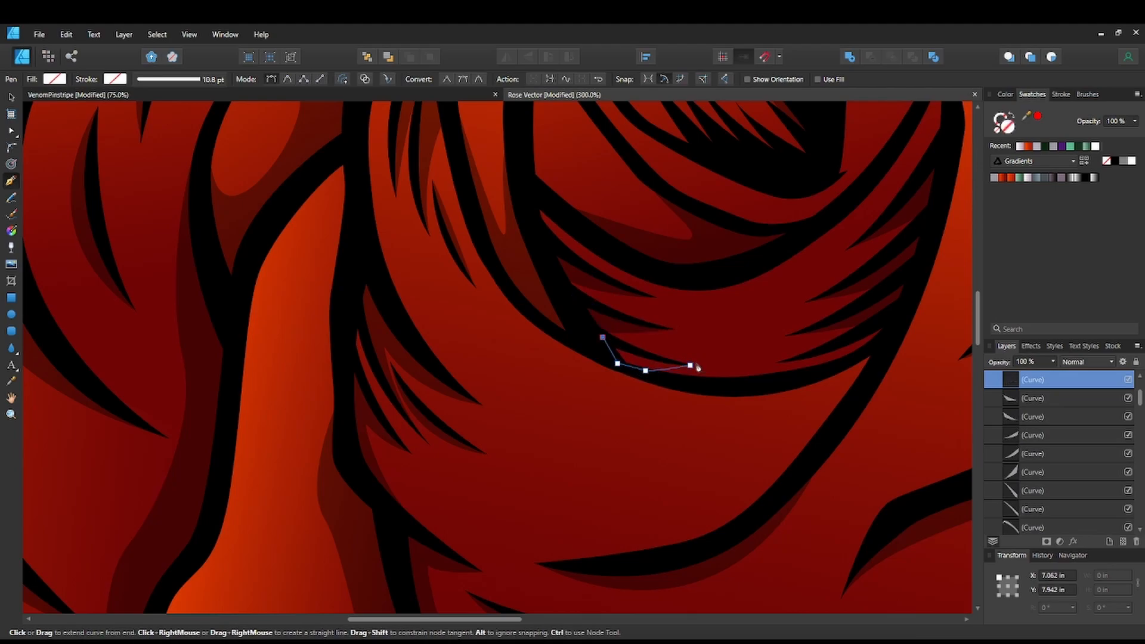
left_click(690, 365)
left_click(991, 178)
Draw a curved shadow beneath the lowest right-hand crease of the dark fold and fill it with the grey gradient.
scroll(693, 394, "right", 3)
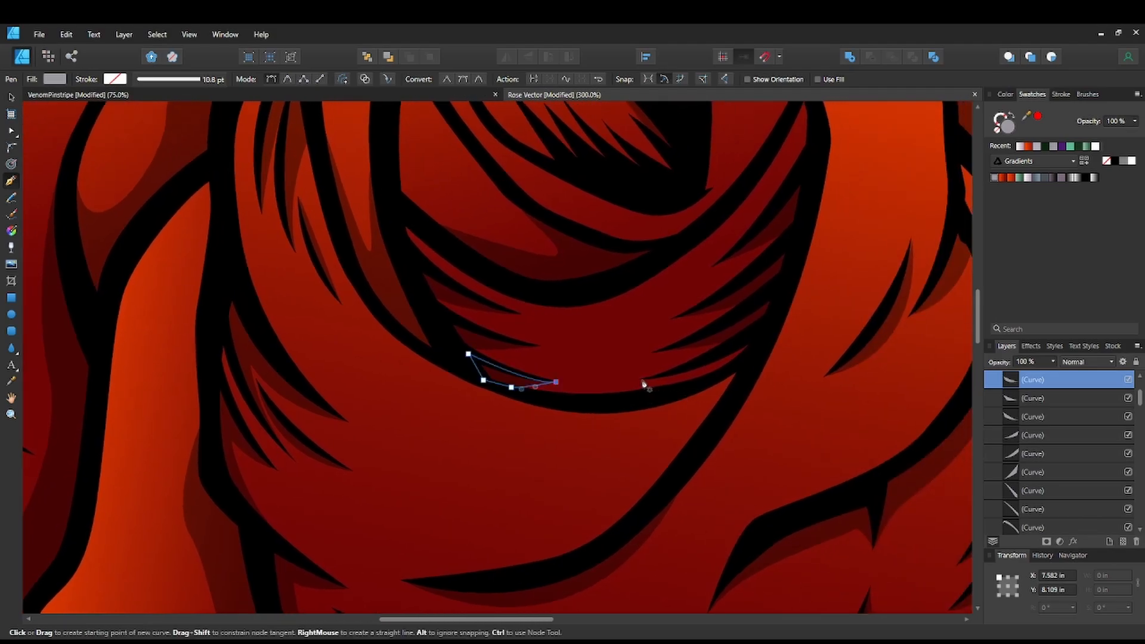
left_click_drag(642, 380, 718, 377)
left_click(752, 358)
left_click(768, 326)
left_click_drag(642, 379, 608, 383)
left_click(995, 178)
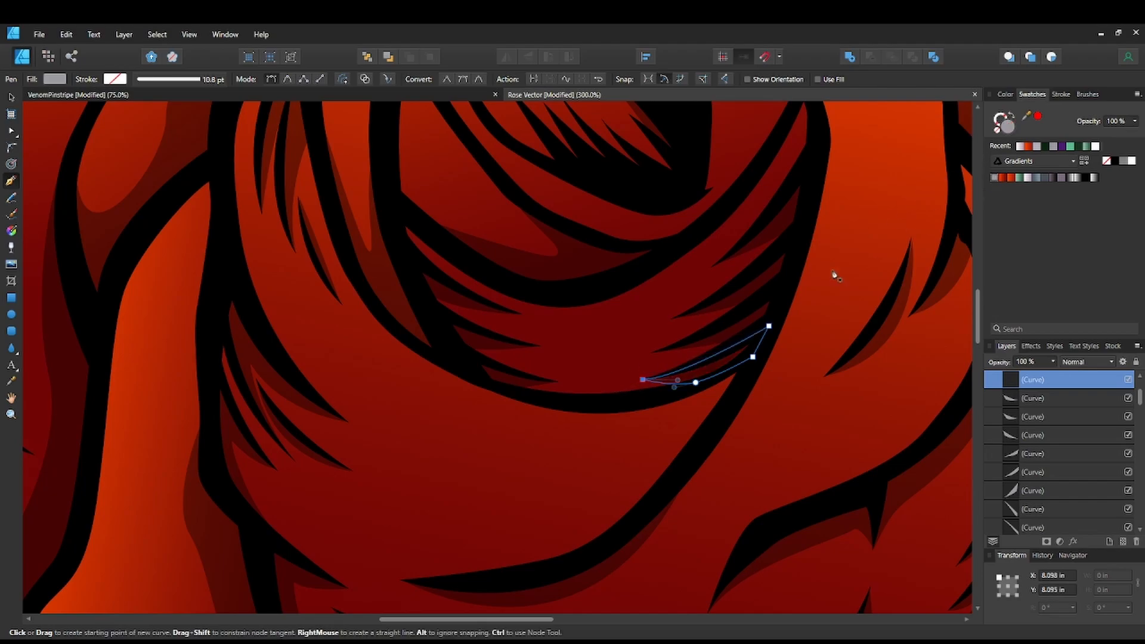
Draw a narrow curved shadow along the dark fold's bottom outline, joining the lowest creases, and fill it with the grey gradient.
key("space")
left_click_drag(752, 390, 803, 388)
mouse_move(762, 322)
left_mouse_down()
mouse_move(768, 379)
mouse_move(779, 327)
left_mouse_up()
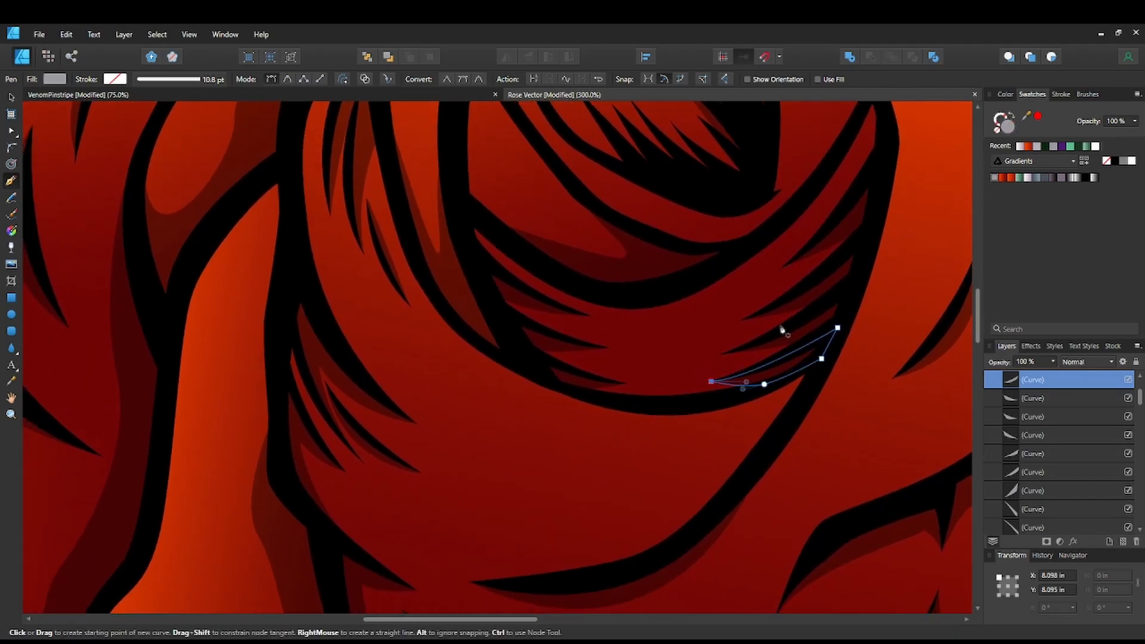
left_click(587, 379)
left_click_drag(767, 374, 837, 334)
left_click(751, 372)
left_click_drag(580, 377, 483, 316)
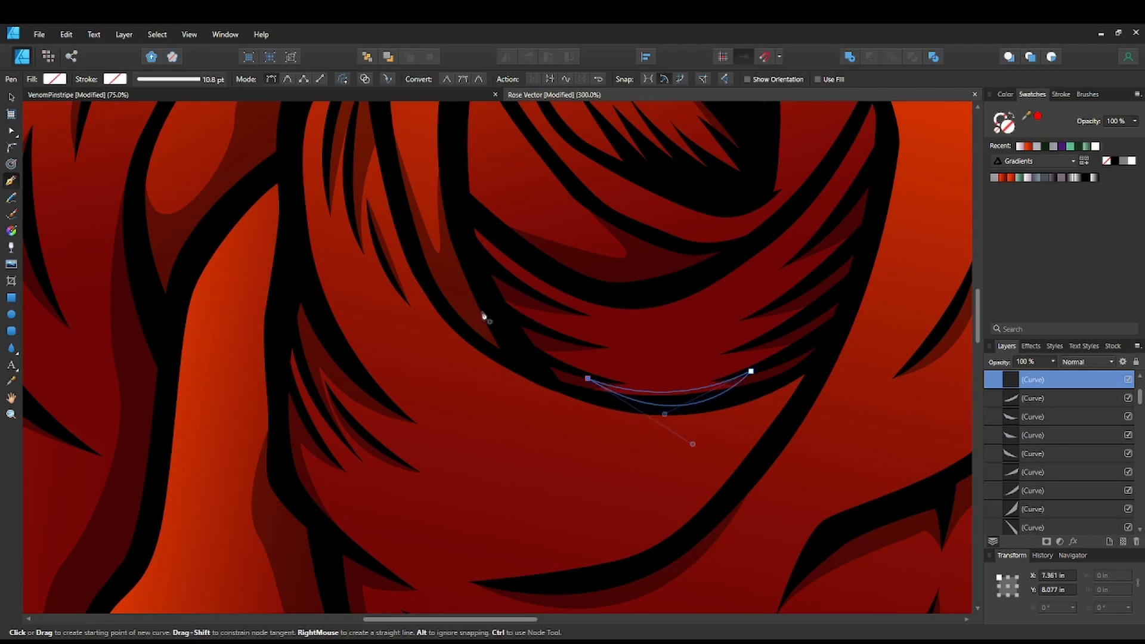
key("ctrl+z")
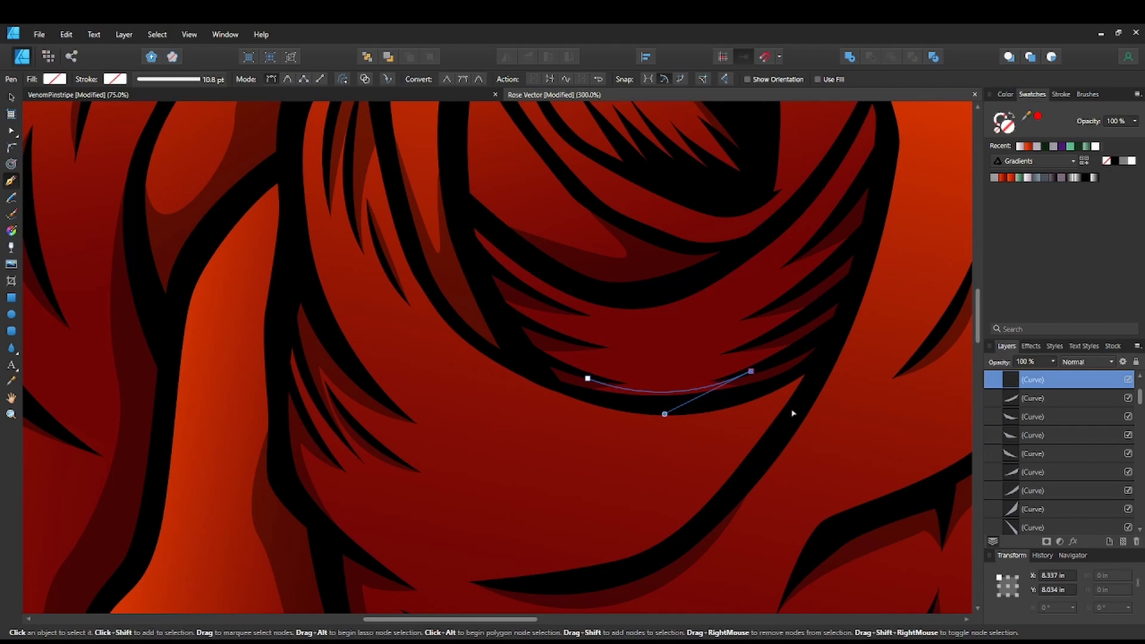
left_click_drag(747, 401, 739, 403)
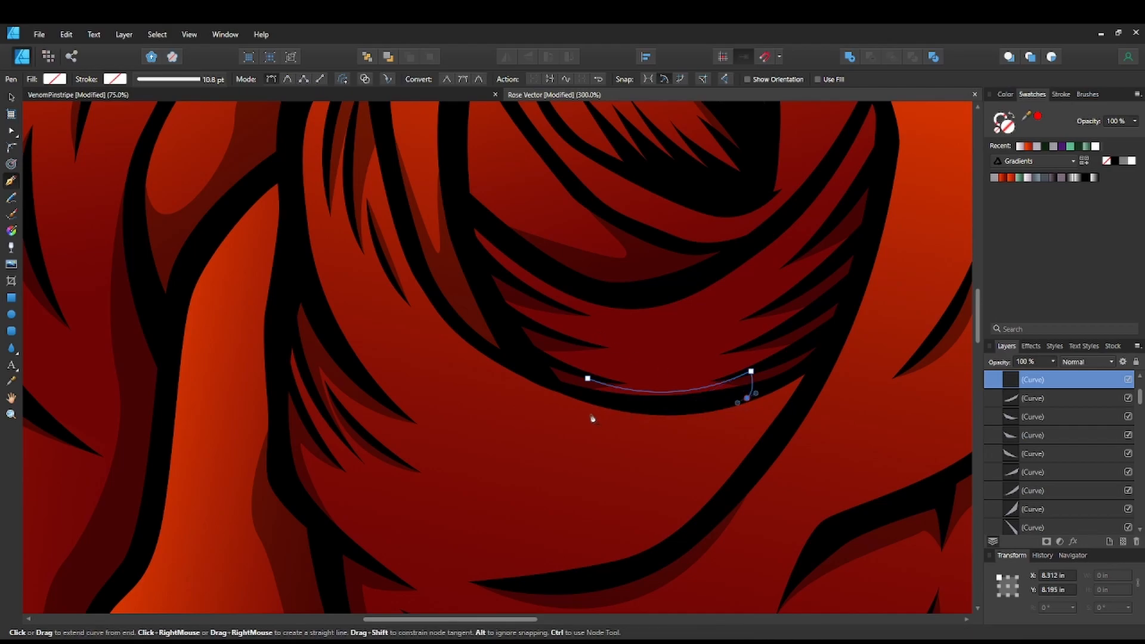
left_click_drag(596, 398, 576, 385)
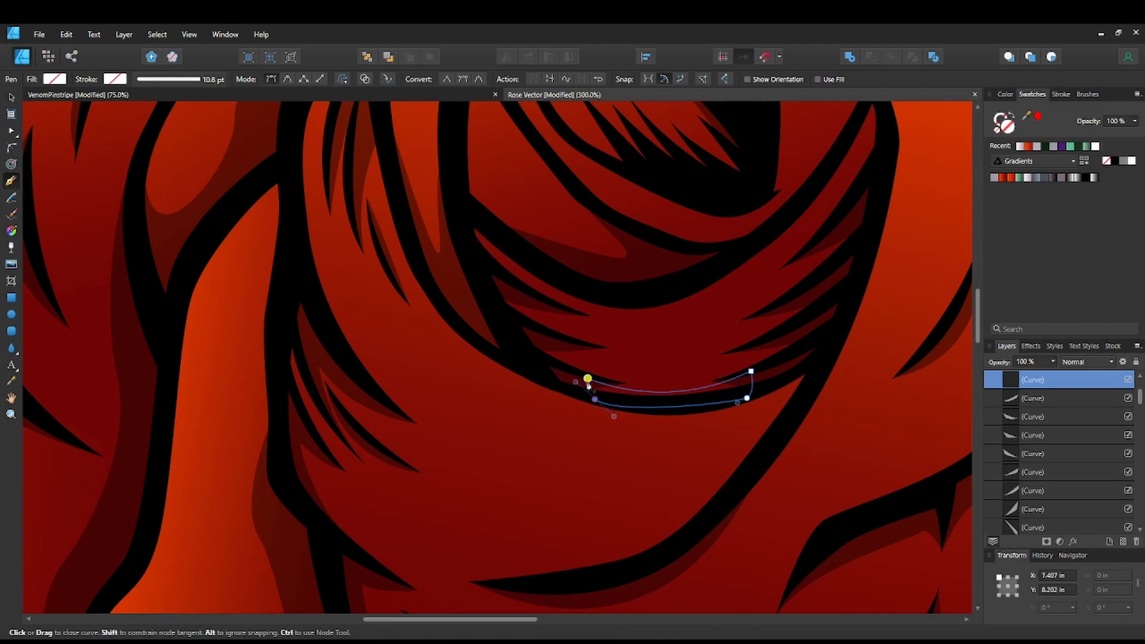
left_click(588, 381)
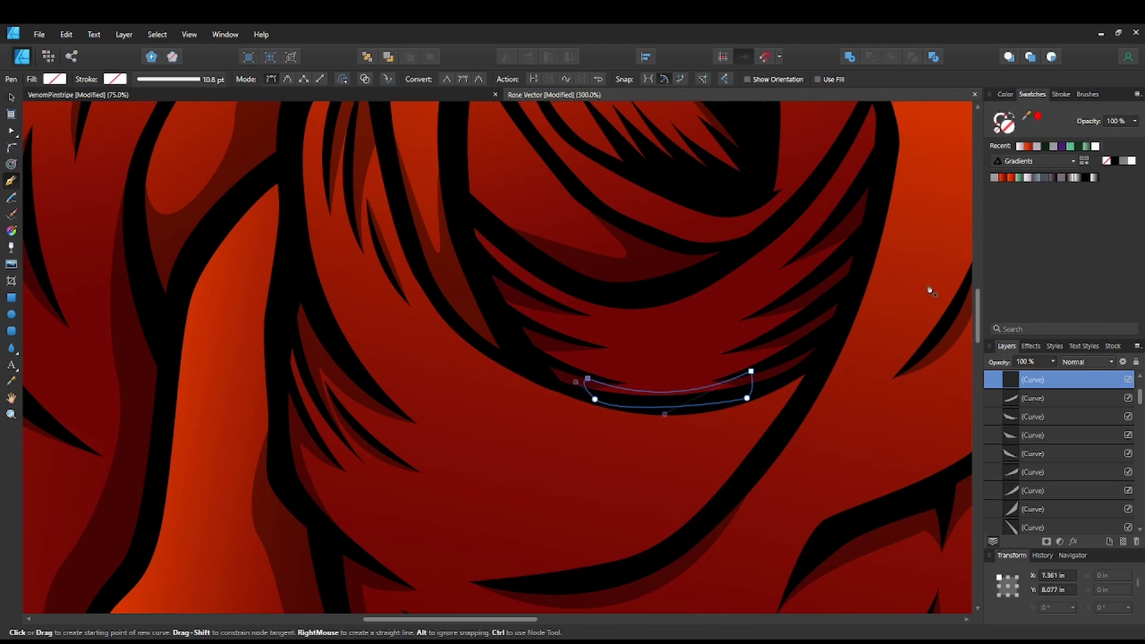
left_click(995, 174)
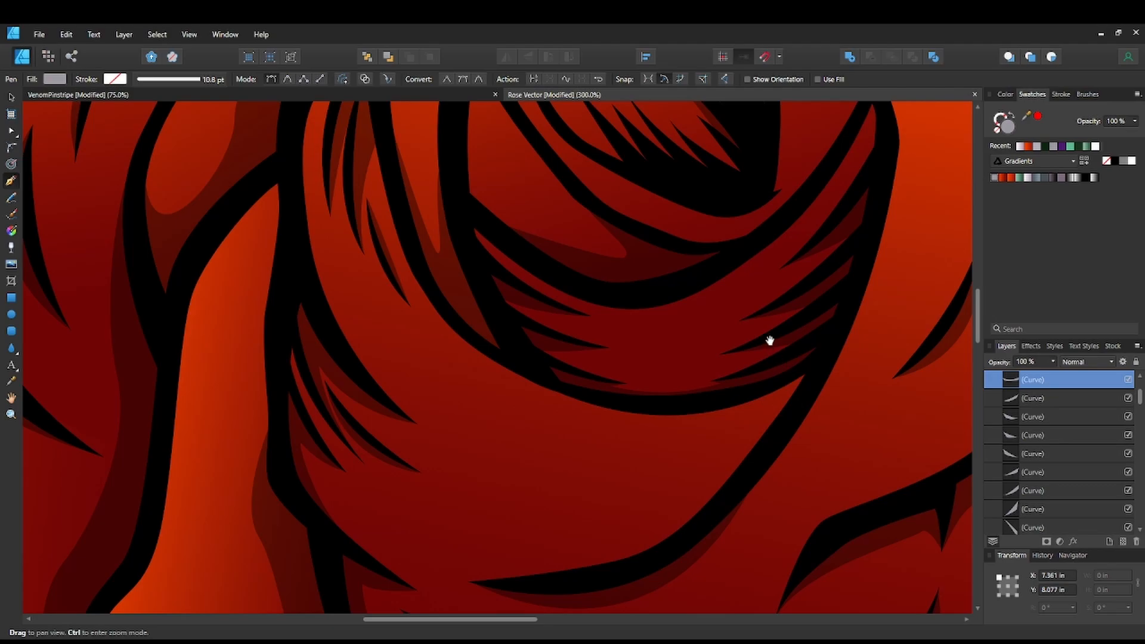
Draw a small shadow across the upper left-hand tip of the dark fold and fill it with the grey gradient.
left_click_drag(770, 340, 762, 379)
left_click_drag(680, 366, 728, 396)
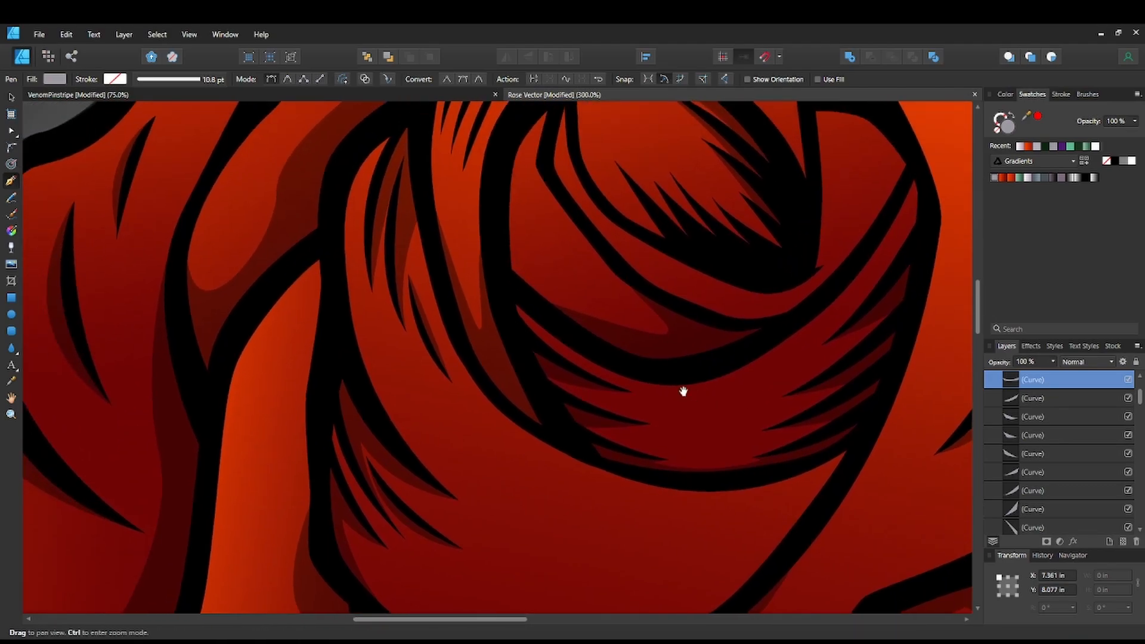
left_click(544, 348)
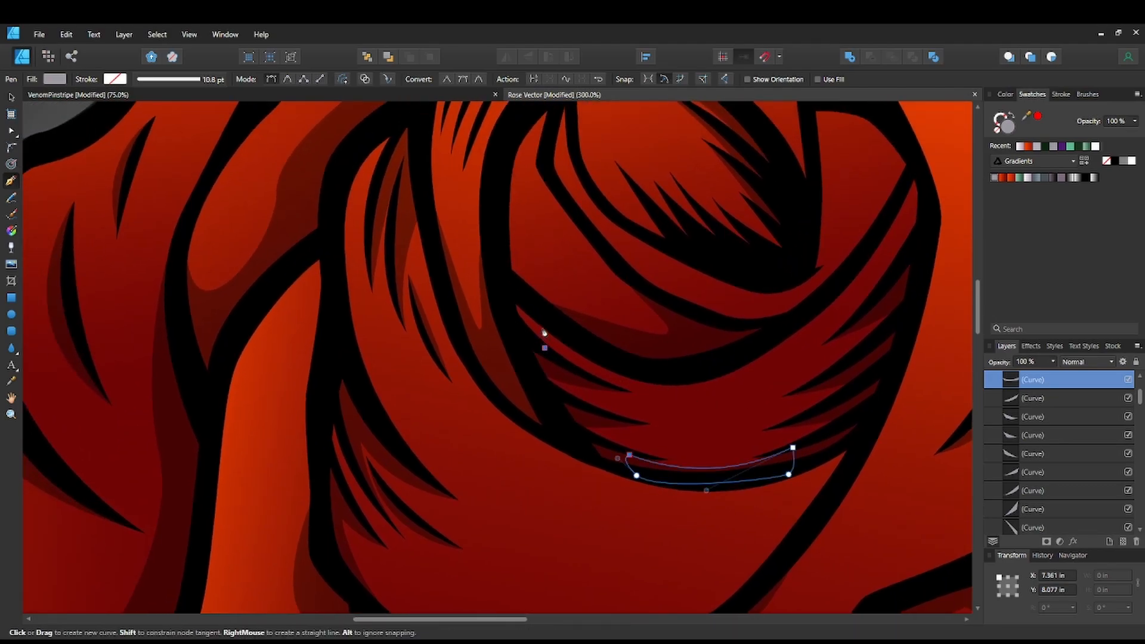
left_click_drag(548, 327, 563, 332)
left_click(548, 328)
left_click(509, 287)
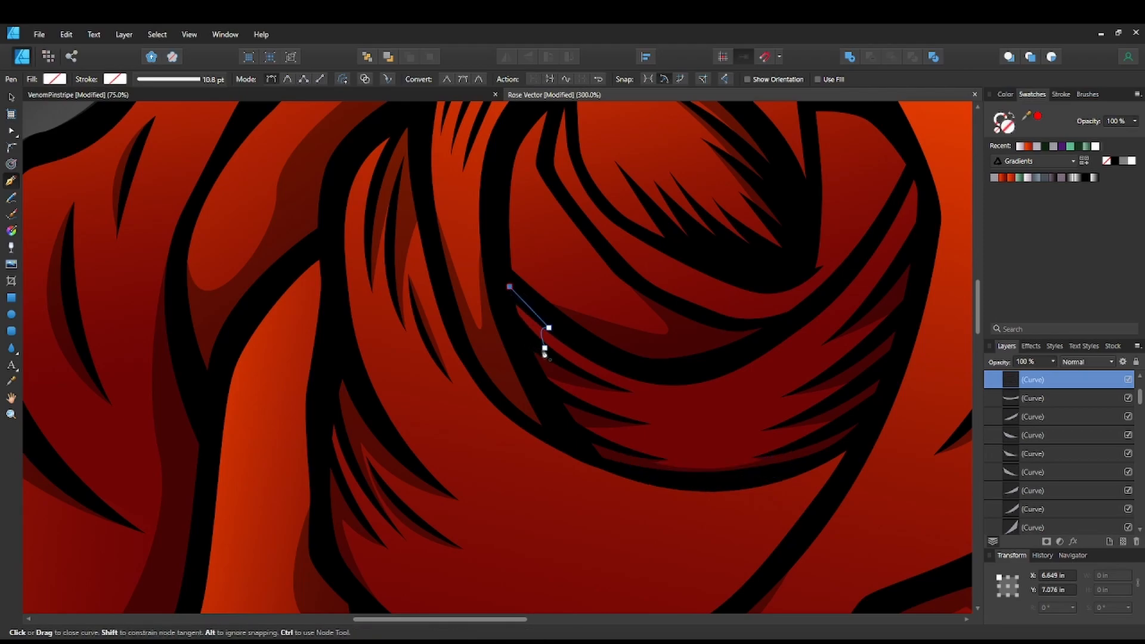
Draw a shadow with a curved edge across the upper right-hand tip of the dark fold and fill it with the grey gradient.
key("space")
left_click_drag(773, 306, 683, 341)
left_click(790, 272)
left_click_drag(815, 295, 806, 322)
left_click_drag(837, 259, 840, 245)
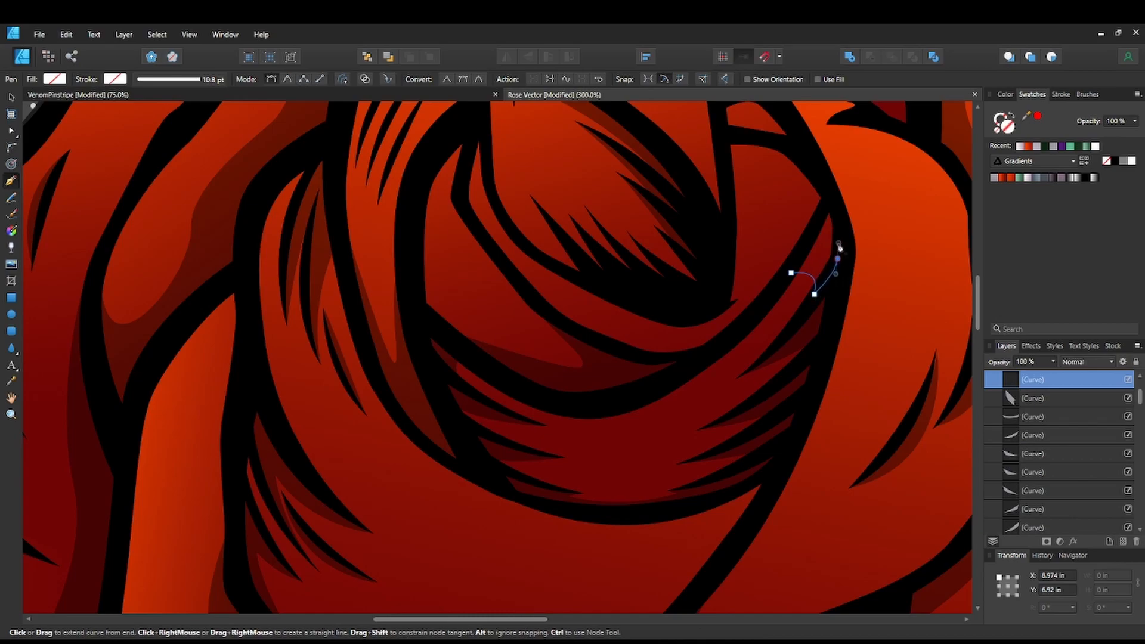
left_click(829, 195)
left_click(791, 273)
left_click(994, 178)
Draw a slim shadow beside the long crease at the left edge of the large front petal and fill it with the grey gradient.
key("space")
left_click_drag(855, 332, 870, 294)
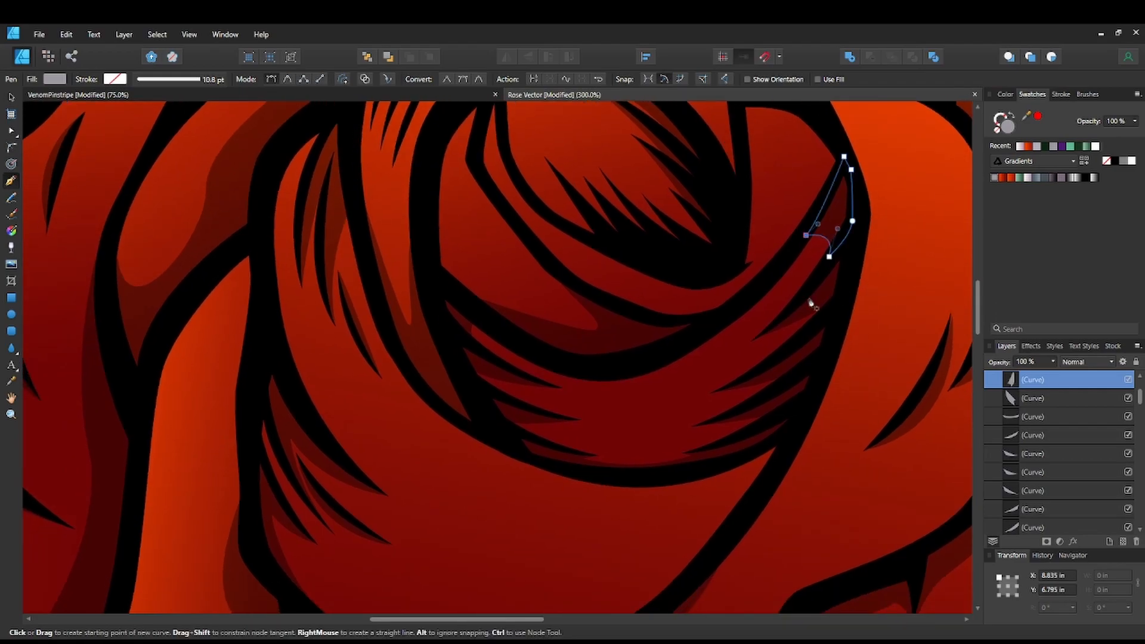
key("space")
left_click_drag(498, 454, 635, 441)
key("space")
left_click(547, 458)
mouse_move(478, 392)
left_mouse_down()
mouse_move(460, 361)
mouse_move(476, 331)
left_mouse_up()
left_click_drag(548, 462, 592, 498)
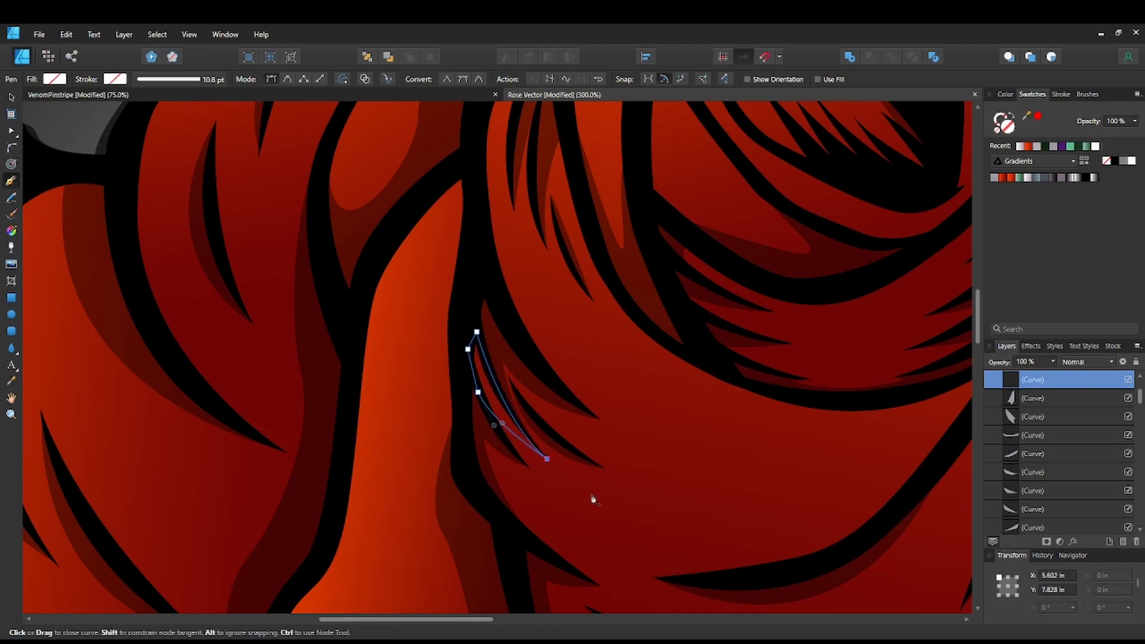
left_click(994, 178)
Examine the rose's centre and the whole flower for petals and creases that still lack shadows.
key("space")
left_click_drag(769, 428, 780, 484)
left_click_drag(713, 356, 618, 462)
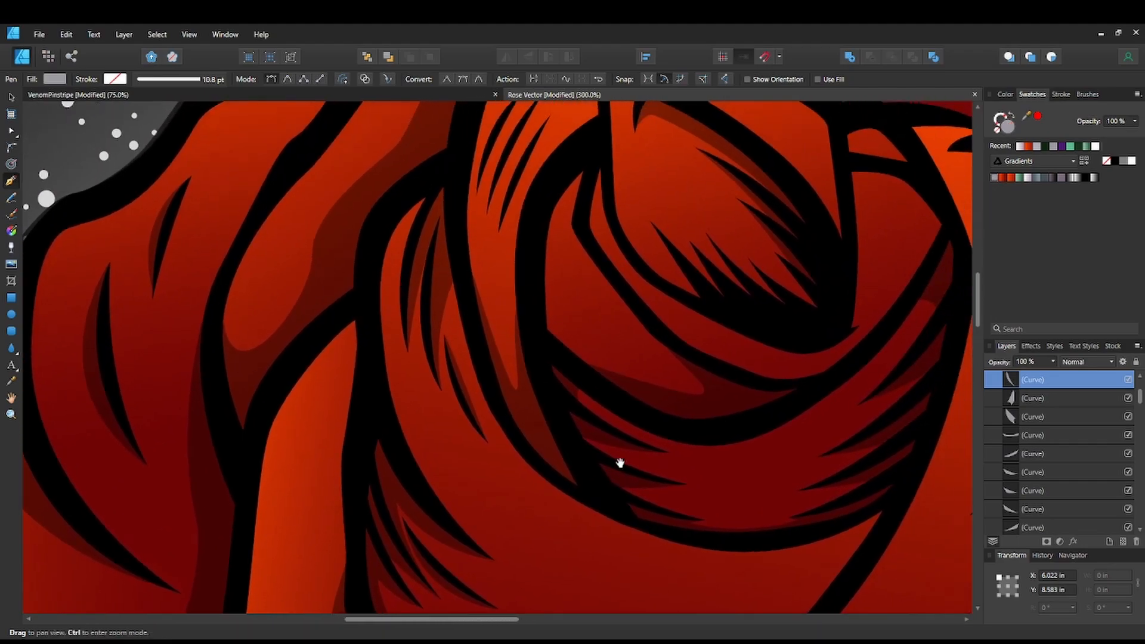
left_click_drag(675, 330, 616, 388)
key("space")
left_click_drag(758, 439, 724, 409)
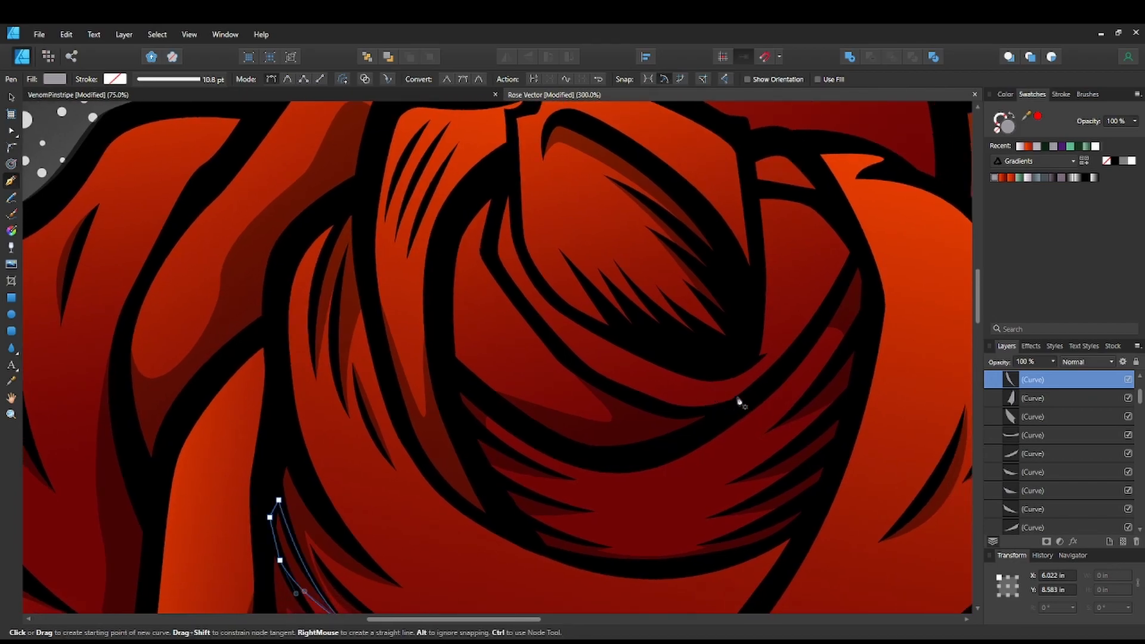
key("space")
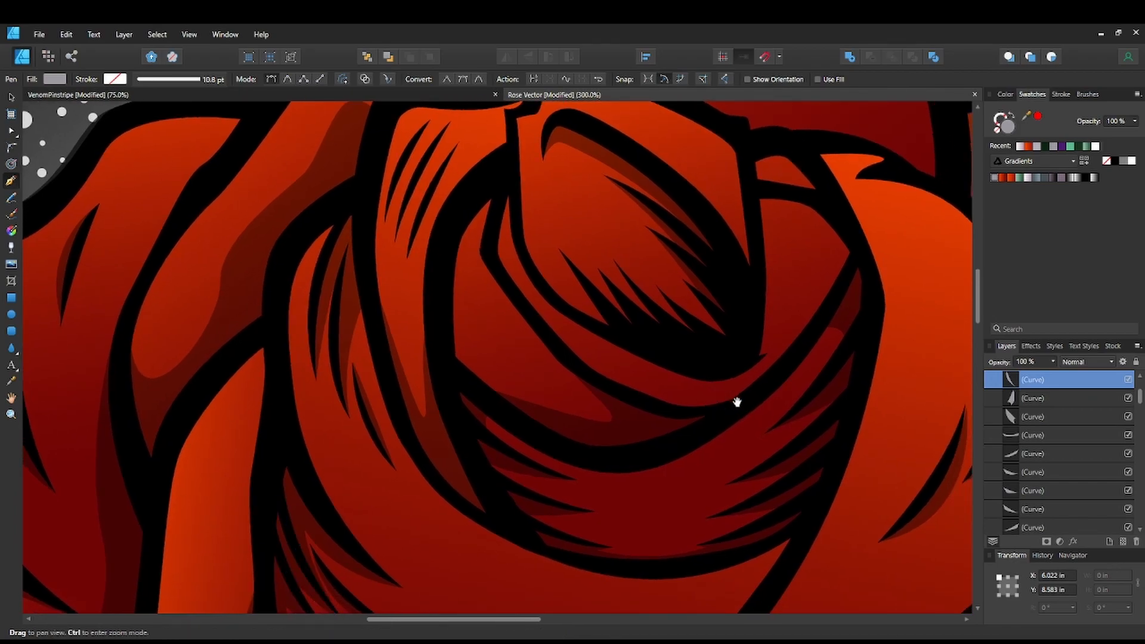
left_click_drag(736, 402, 731, 435)
key("space")
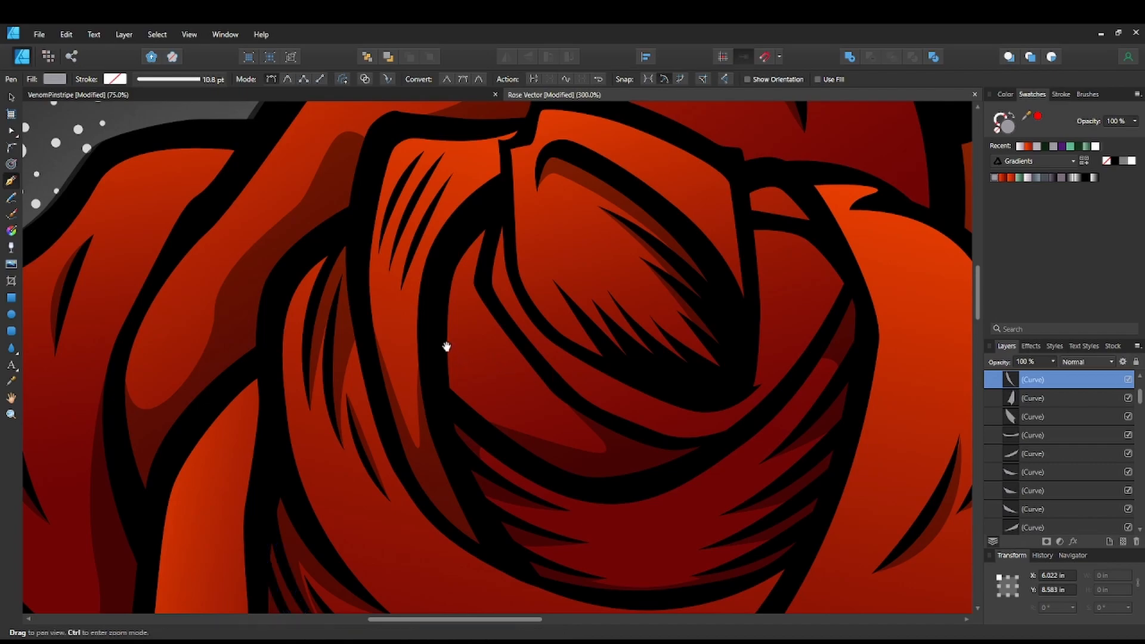
left_click_drag(447, 345, 465, 332)
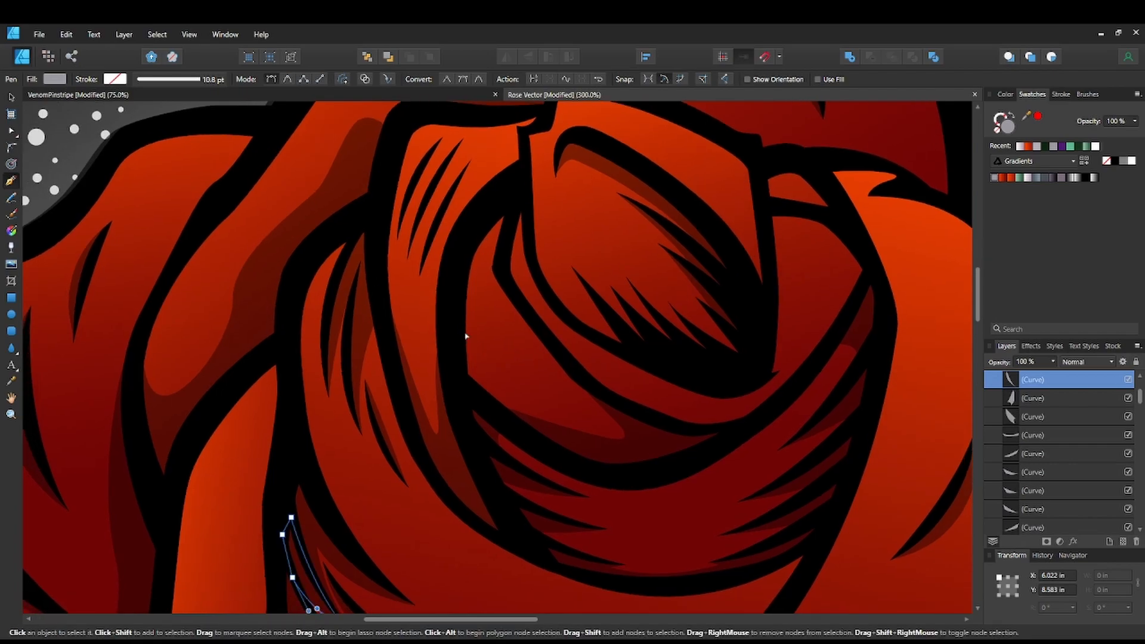
scroll(467, 334, "down", 2)
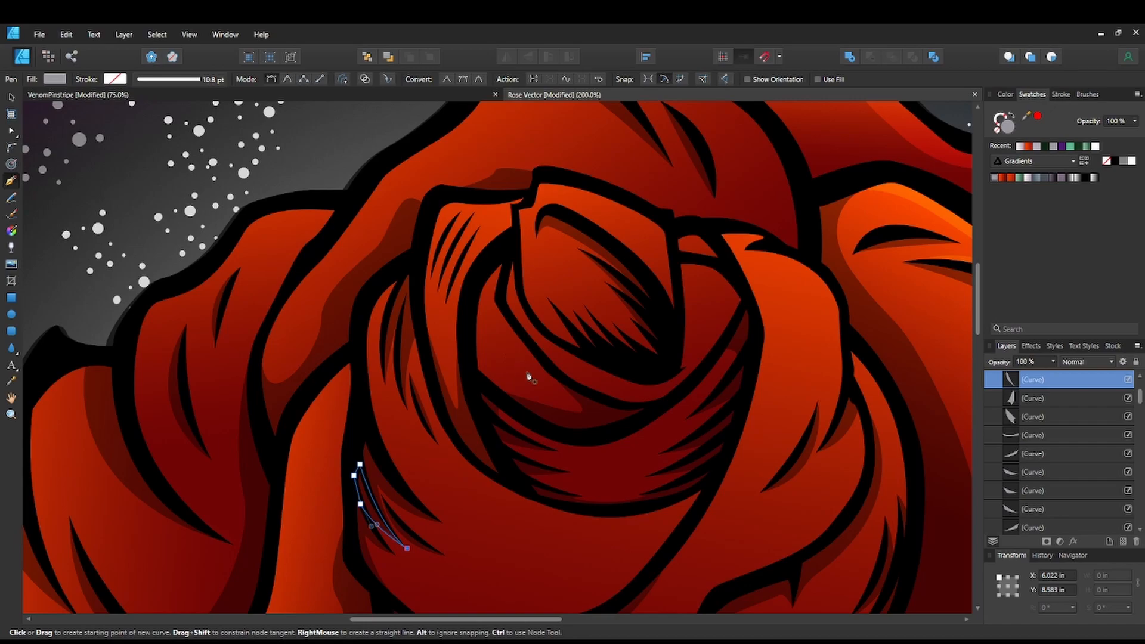
left_click(13, 97)
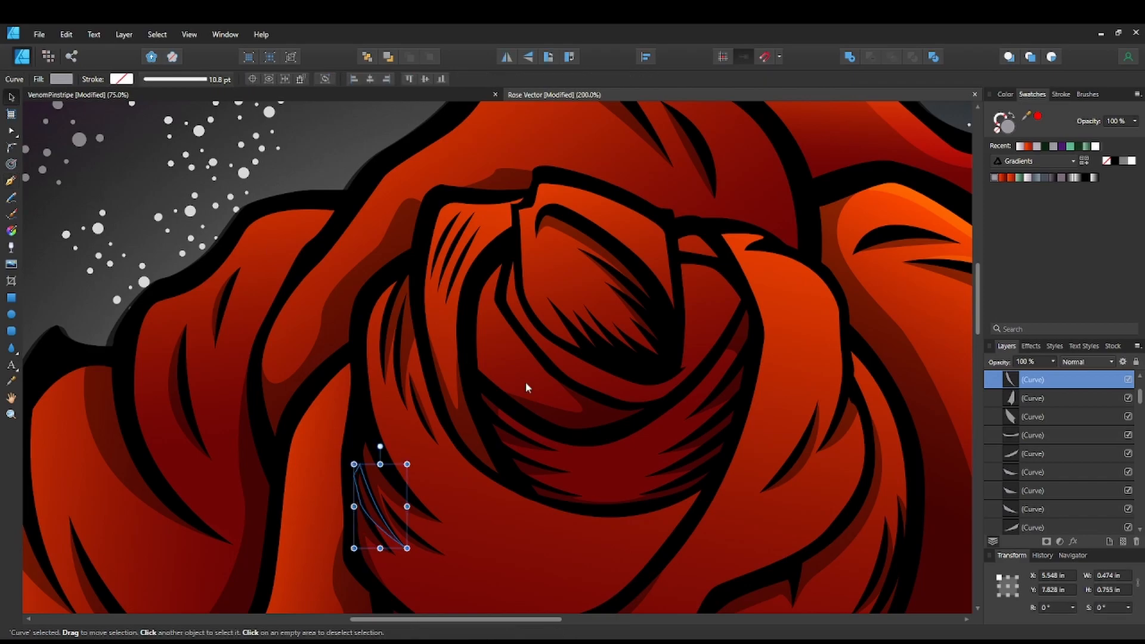
key("space")
scroll(595, 393, "down", 4)
left_click_drag(567, 463, 600, 351)
key("ctrl+minus")
key("space")
key("ctrl+minus")
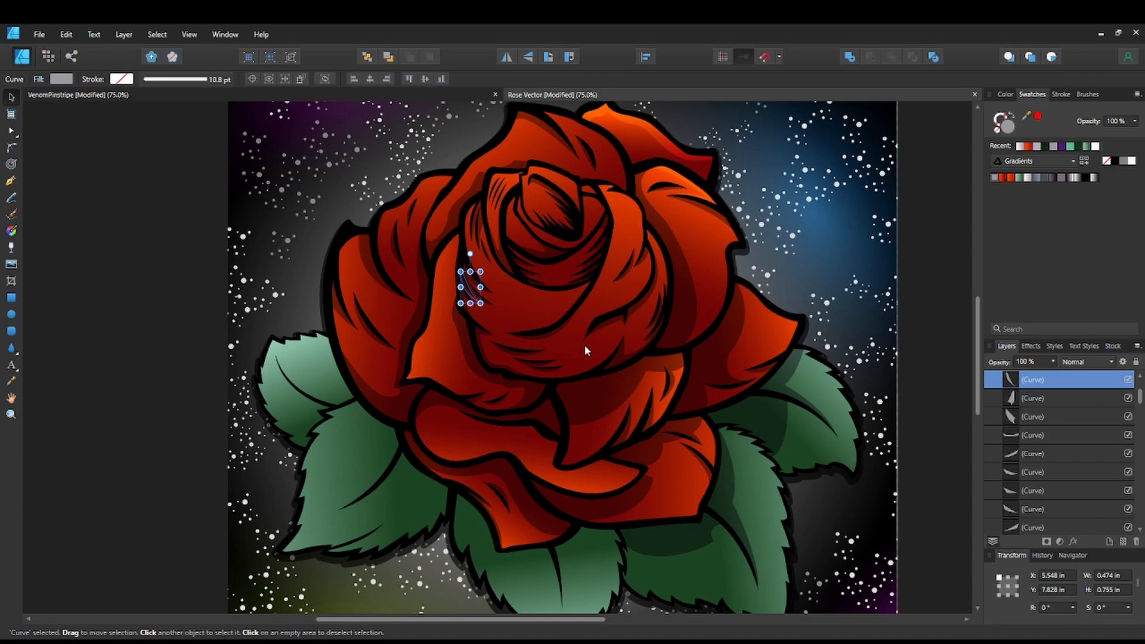
key("ctrl+plus")
key("ctrl+plus")
key("ctrl+plus")
key("space")
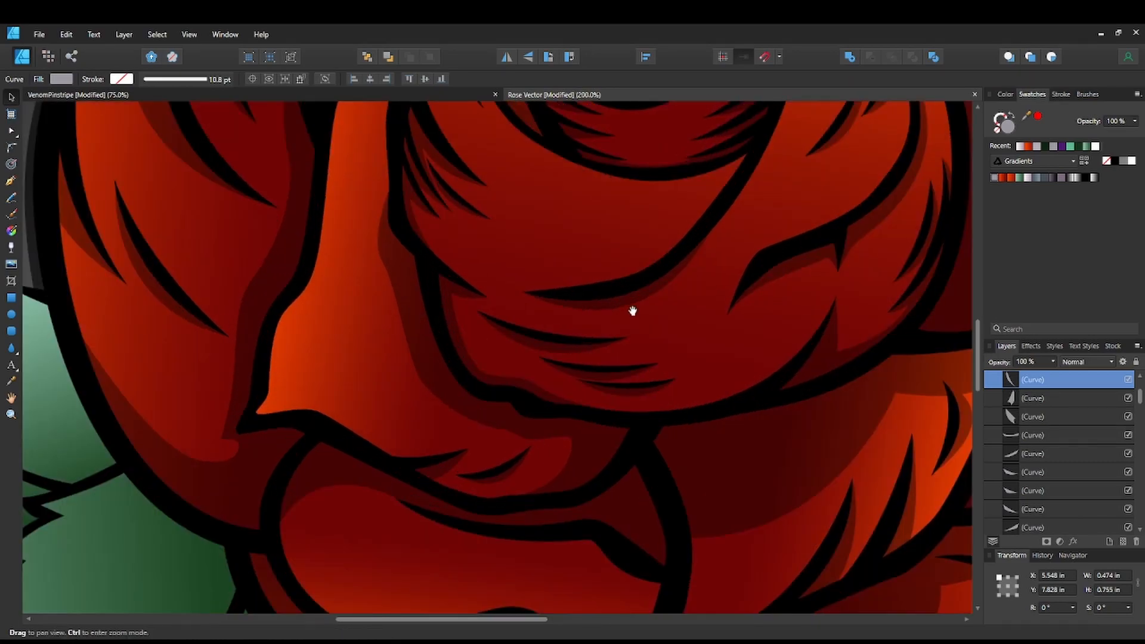
left_click_drag(630, 312, 625, 463)
left_click_drag(626, 384, 605, 466)
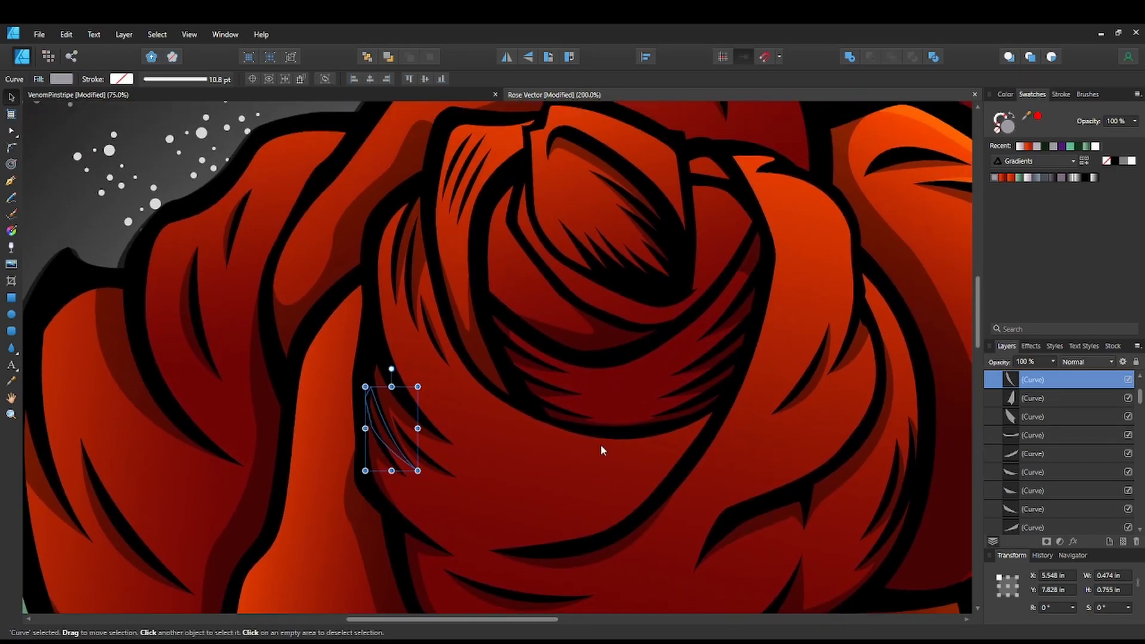
left_click_drag(575, 373, 558, 416)
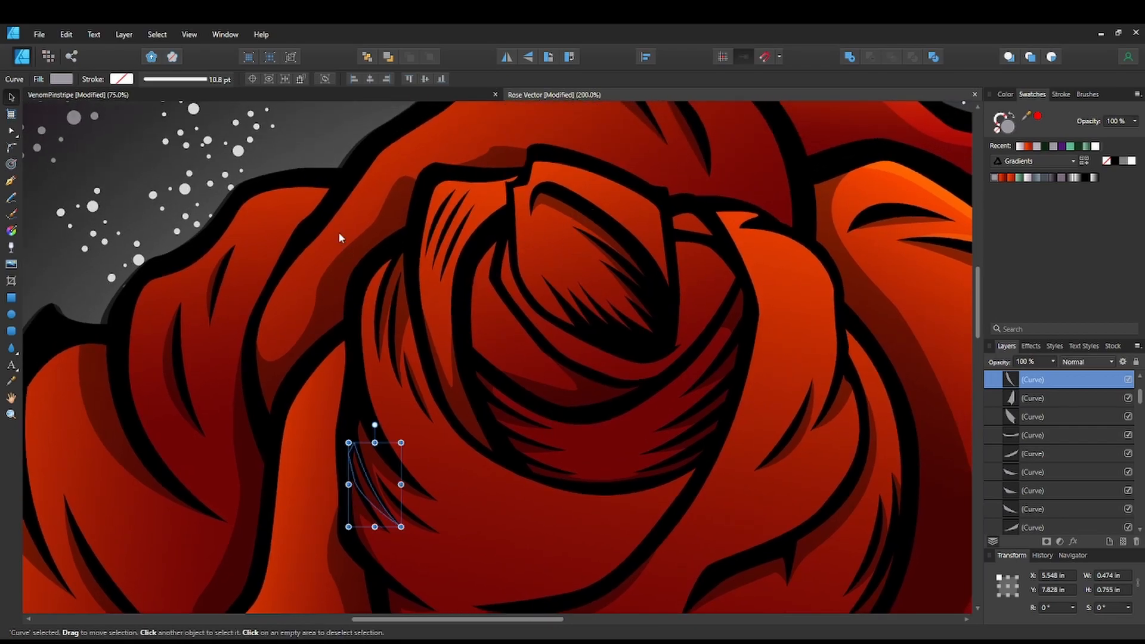
Draw a pointed shadow down the right-hand edge of the bud's outer petal and fill it with the grey gradient.
key("p")
left_click(599, 209)
left_click_drag(655, 245, 537, 389)
key("ctrl+equal")
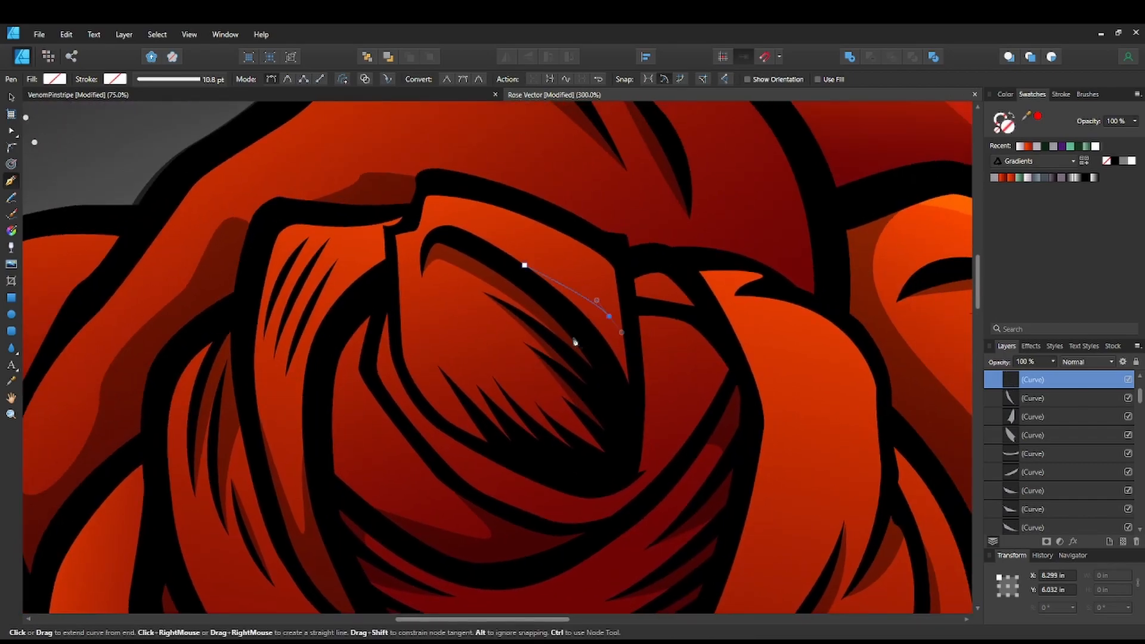
left_click_drag(622, 334, 616, 323)
mouse_move(604, 257)
left_mouse_down()
mouse_move(587, 240)
mouse_move(607, 261)
left_mouse_up()
left_click(634, 332)
left_click_drag(631, 395, 629, 402)
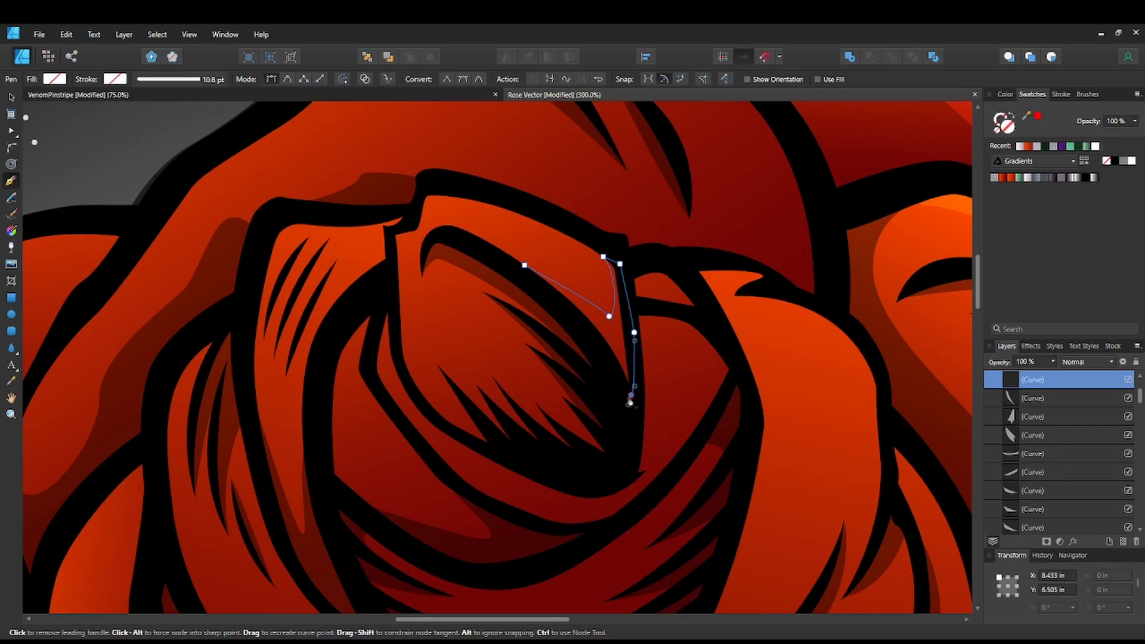
left_click(524, 266)
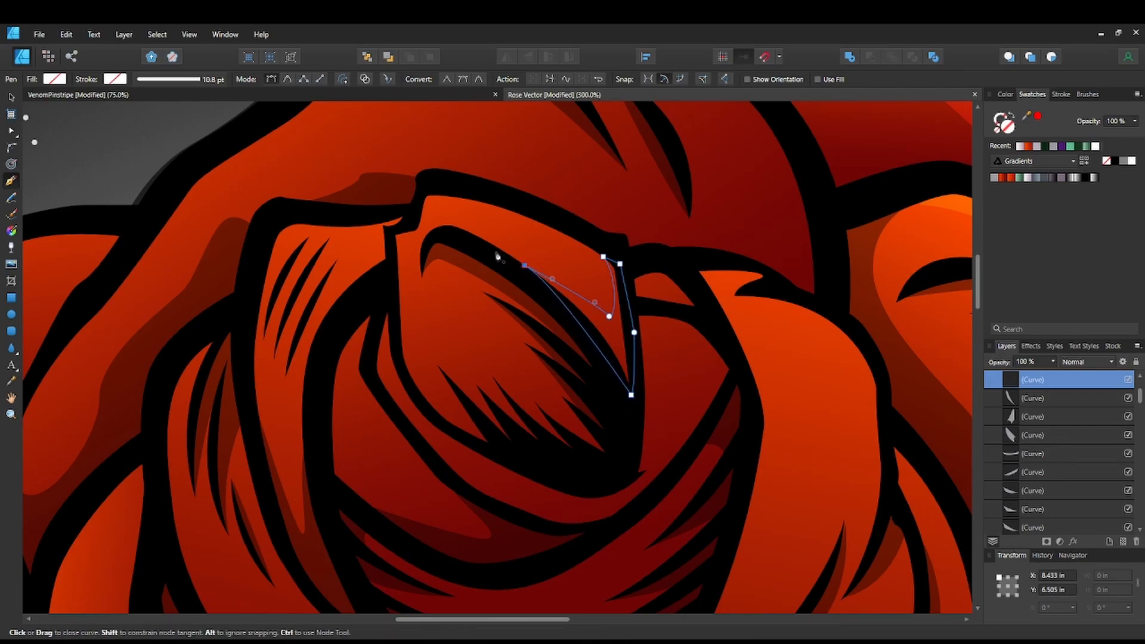
left_click(526, 266)
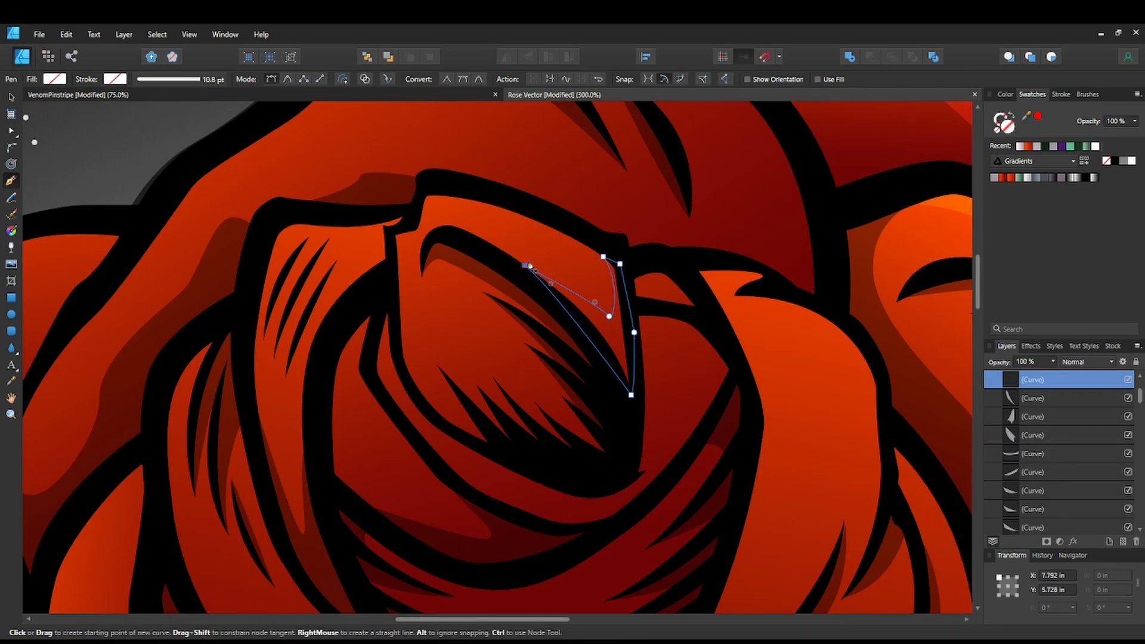
left_click(994, 177)
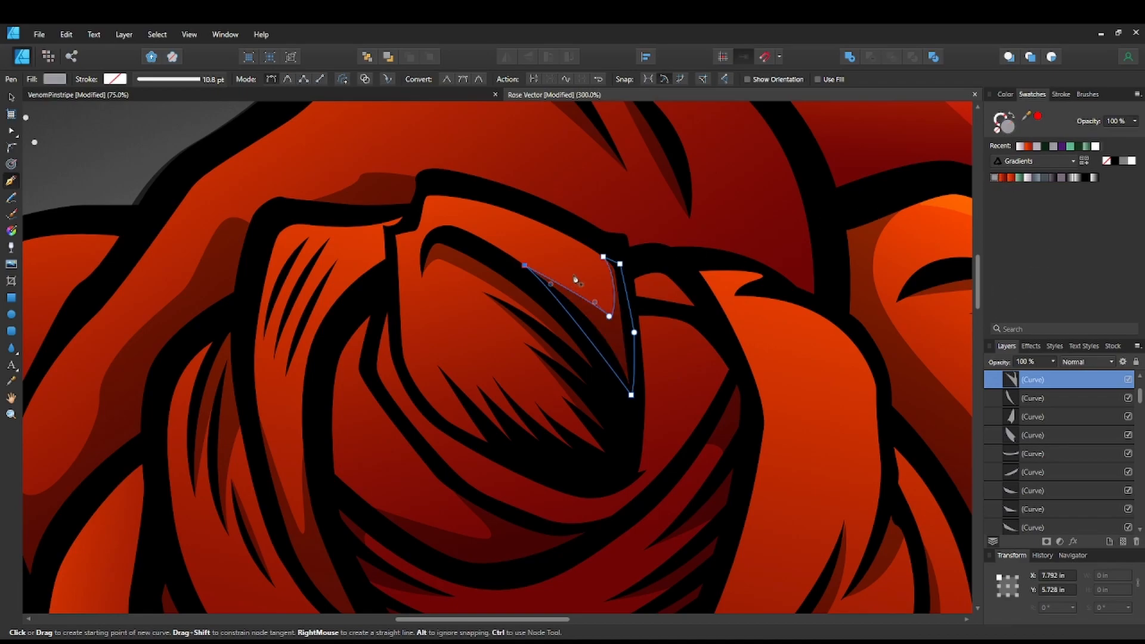
Draw a crescent-shaped shadow beneath the dark base of the bud and fill it with the grey gradient.
key("space")
left_click_drag(627, 453, 609, 274)
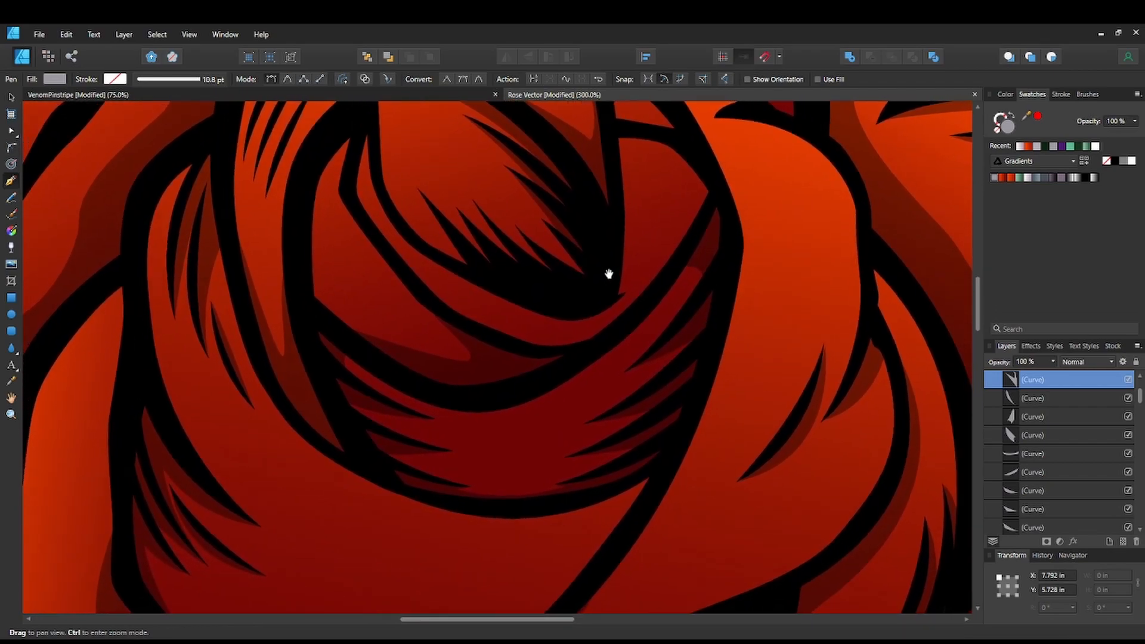
left_click_drag(570, 350, 601, 345)
left_click_drag(633, 308, 599, 303)
left_click(515, 299)
left_click(456, 272)
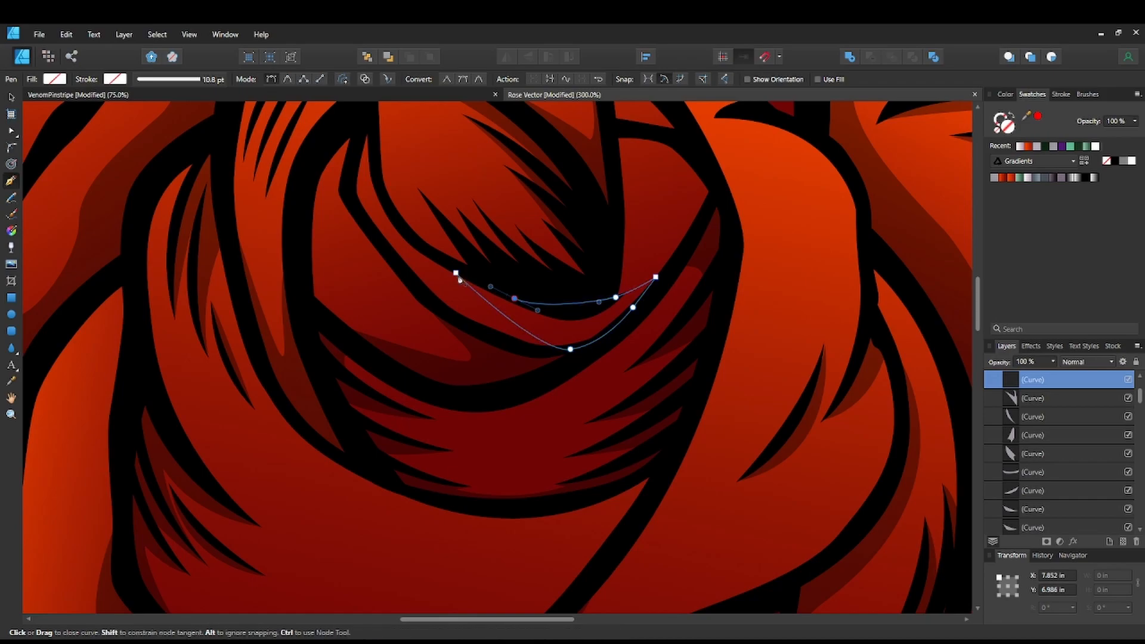
left_click(994, 179)
Draw a narrow pointed shadow beside the rightmost short crease at the bud's base and fill it with the grey gradient.
left_click_drag(562, 276, 583, 309)
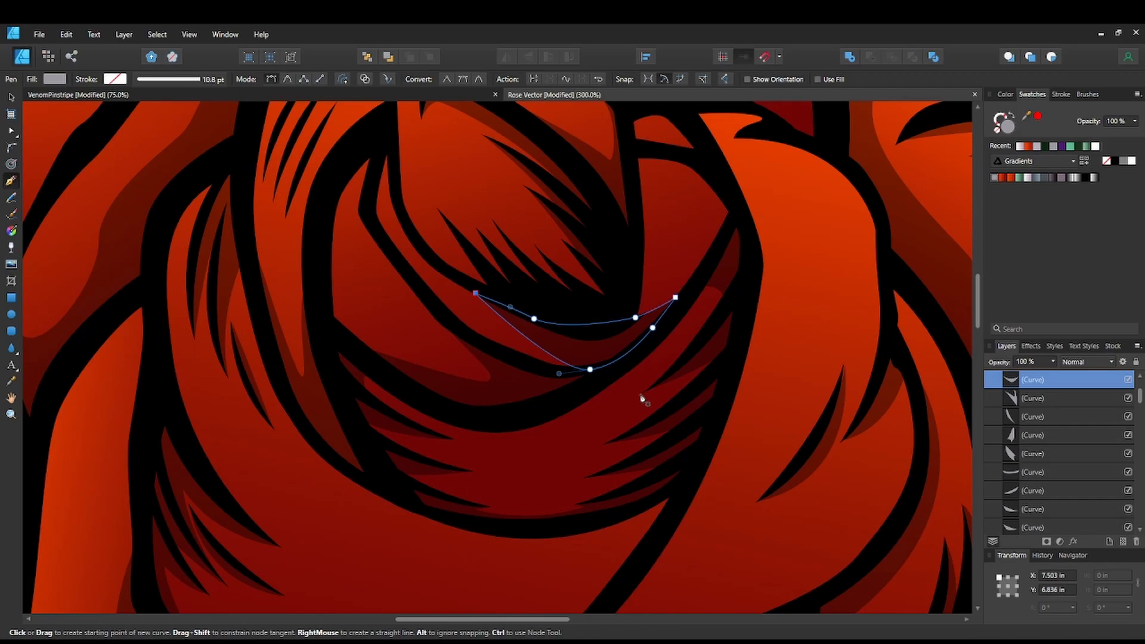
key("ctrl+plus")
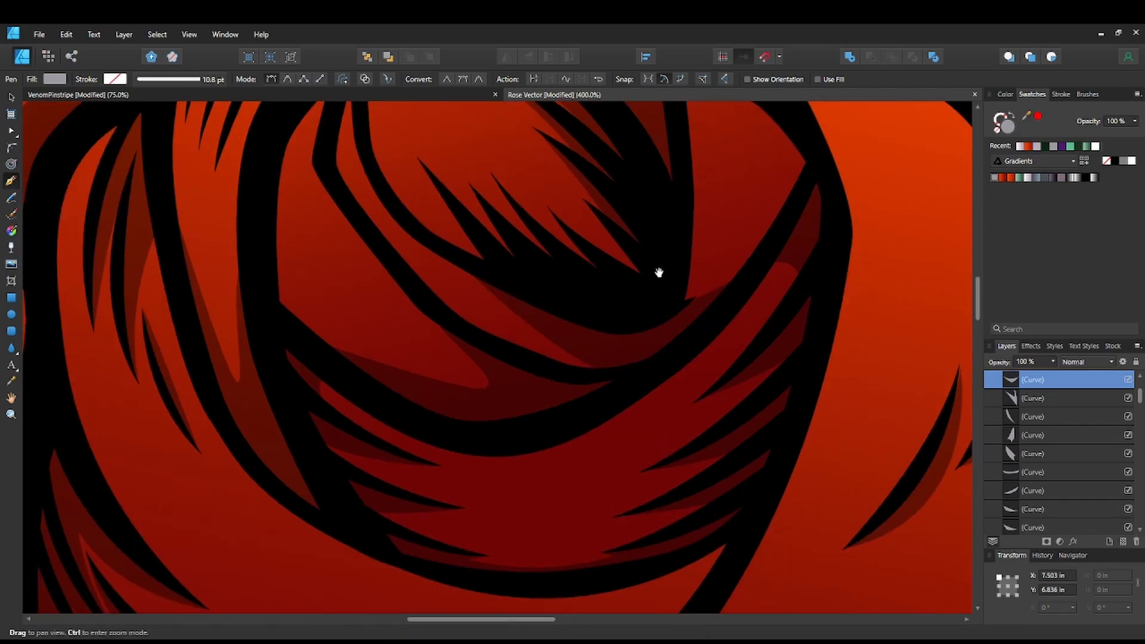
left_click_drag(658, 272, 654, 310)
left_click(580, 238)
left_click_drag(617, 305, 652, 316)
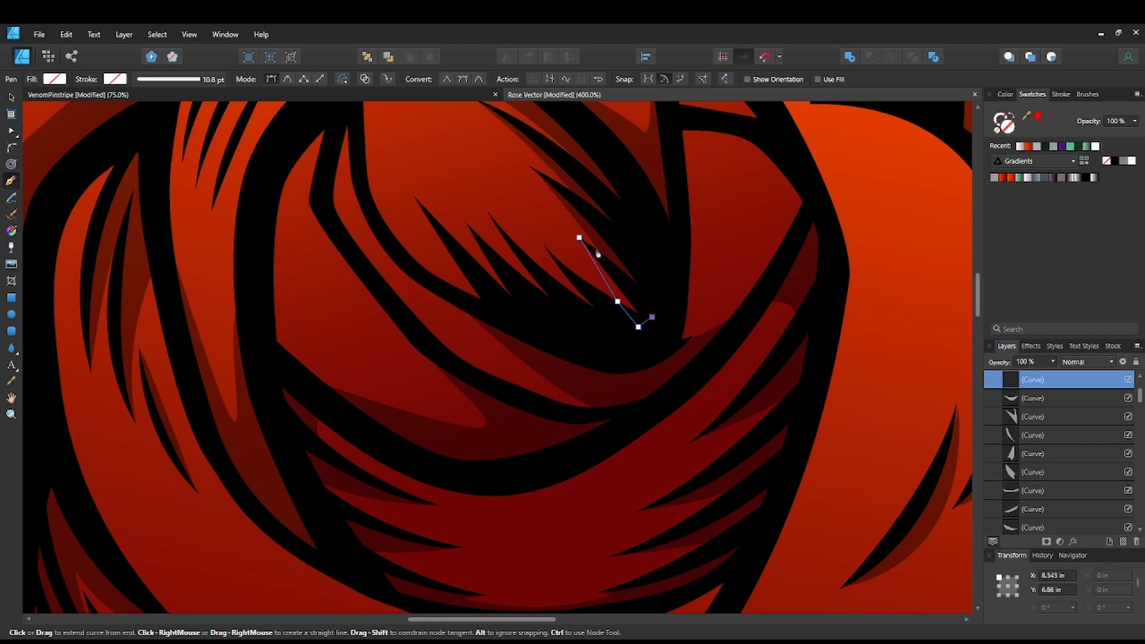
left_click(578, 238)
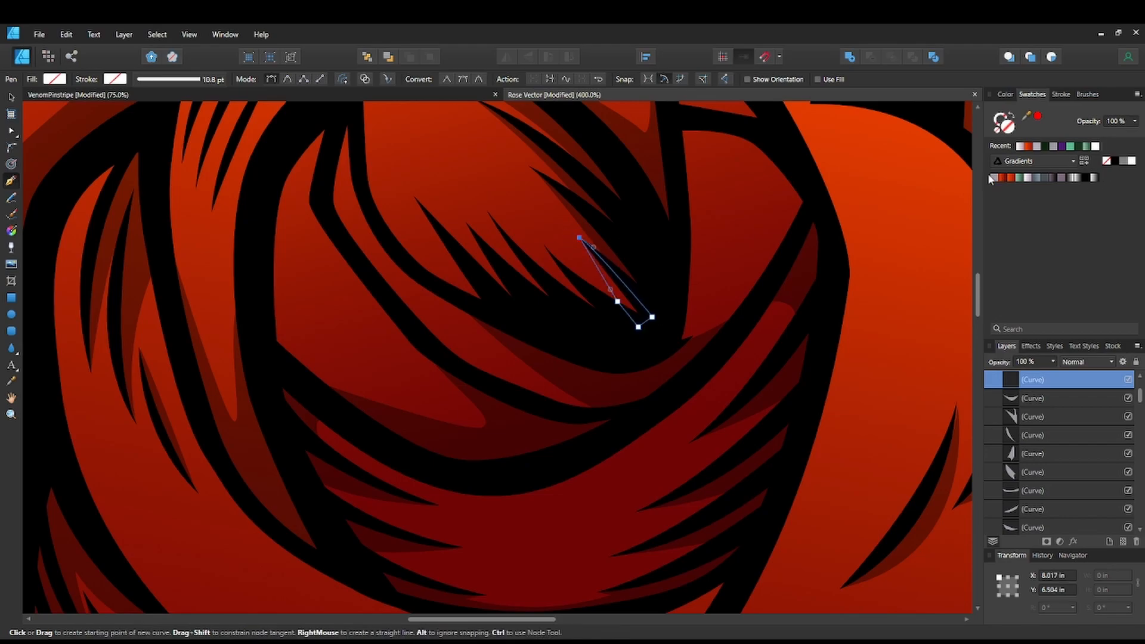
left_click(993, 177)
Draw a slim curved shadow beside the second crease from the right at the bud's base and fill it with the grey gradient.
left_click(545, 247)
left_click_drag(630, 303, 652, 316)
left_click(631, 302)
left_click(647, 322)
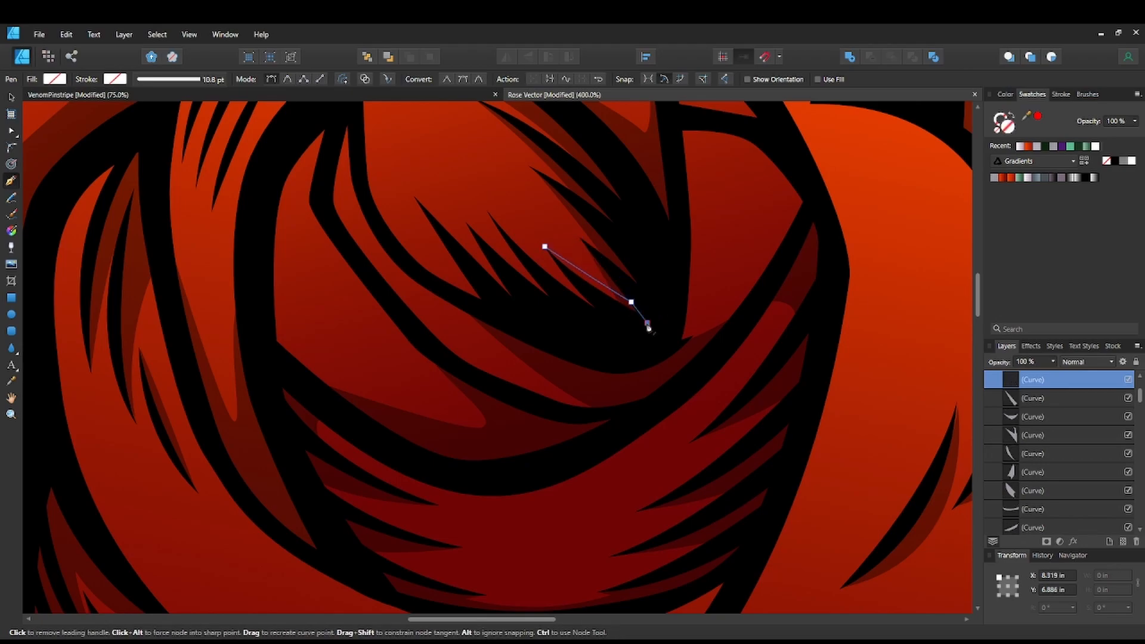
left_click_drag(544, 247, 520, 201)
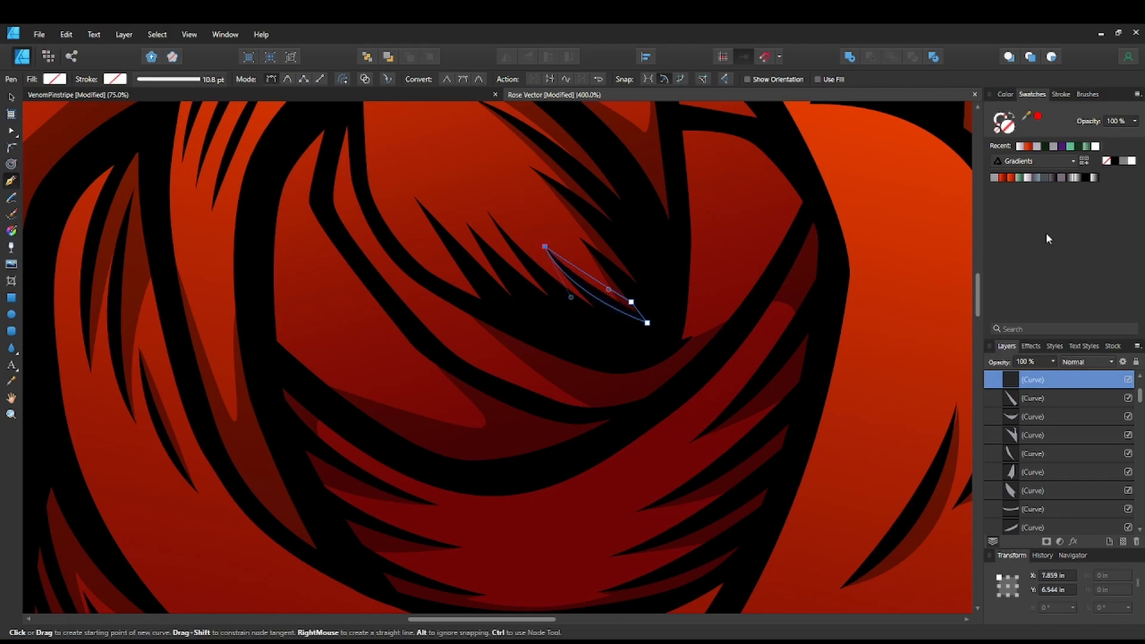
left_click(994, 178)
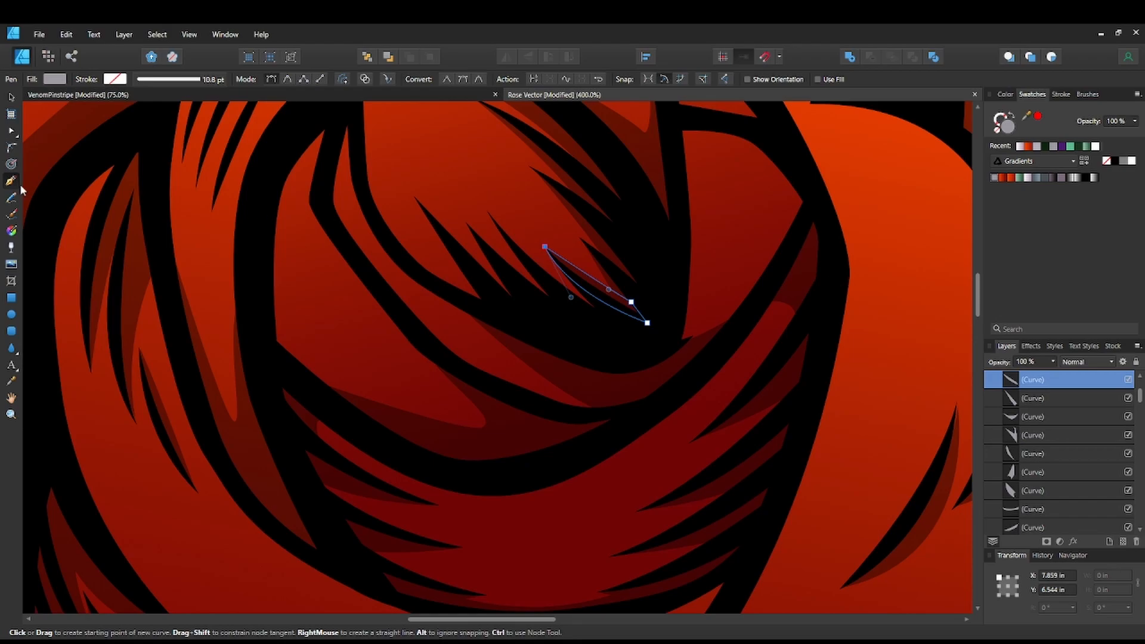
left_click(489, 213)
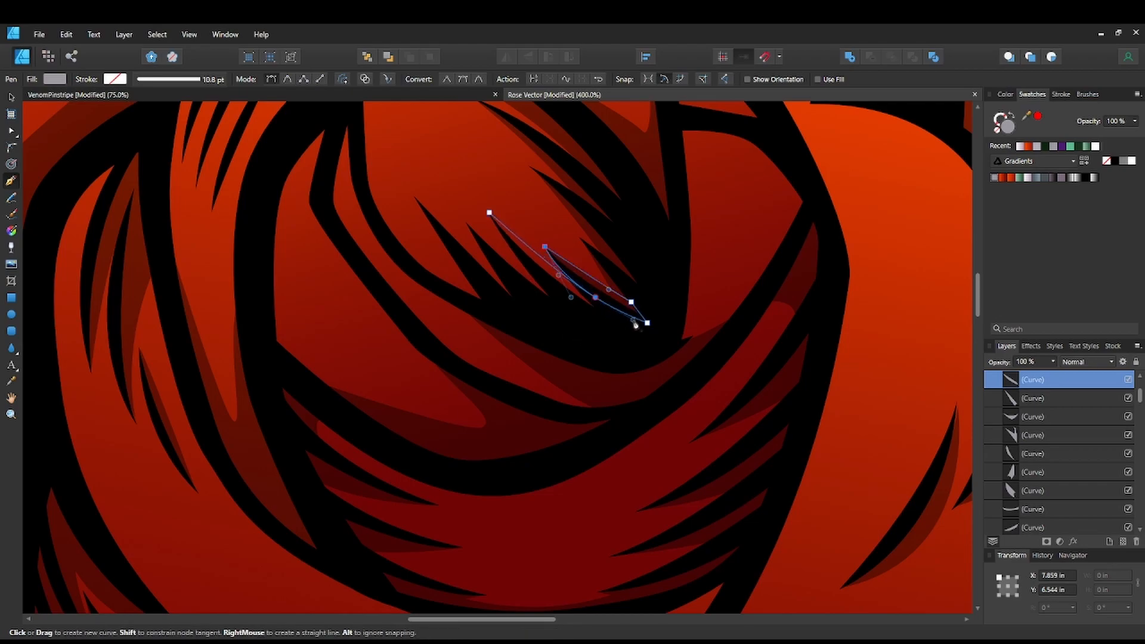
left_click(595, 297)
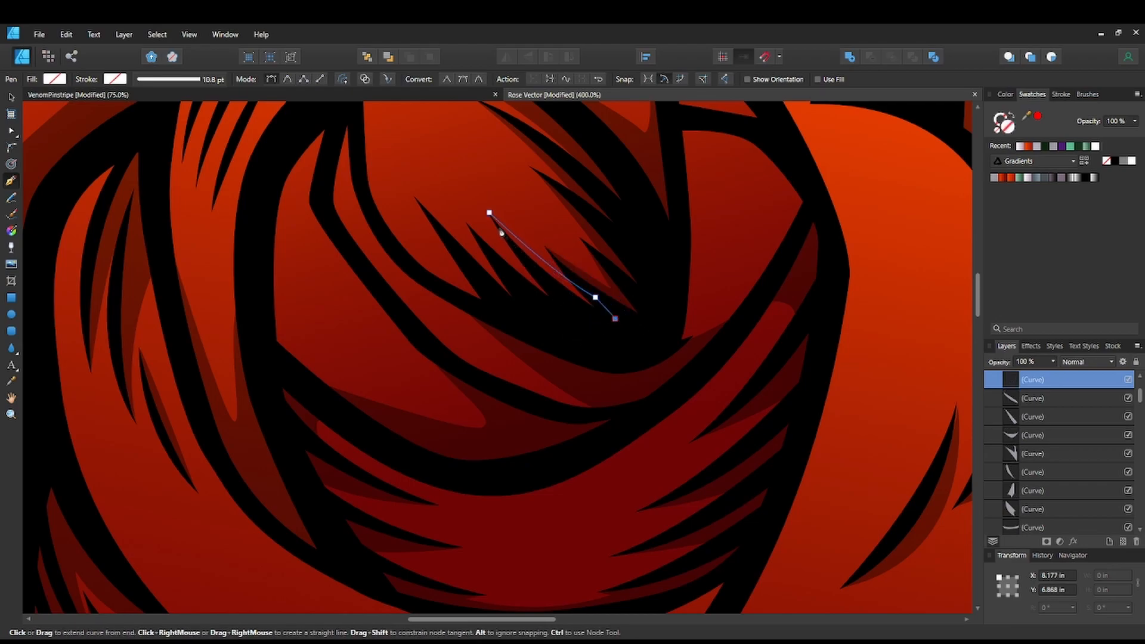
left_click_drag(489, 213, 451, 138)
left_click(995, 178)
key("space")
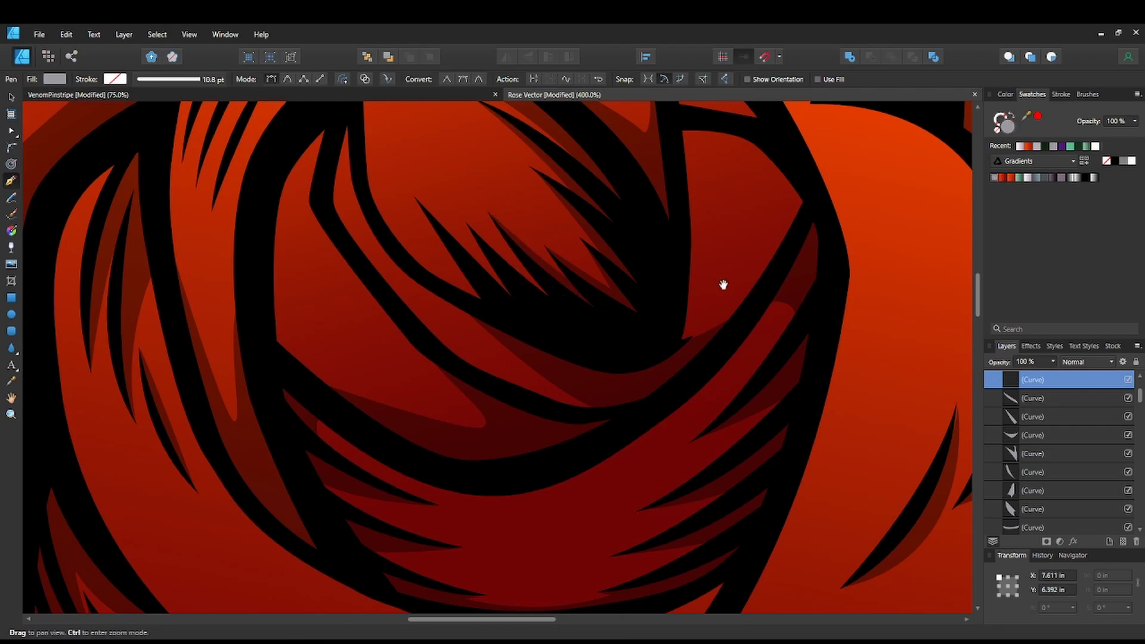
left_click_drag(612, 299, 672, 304)
key("space")
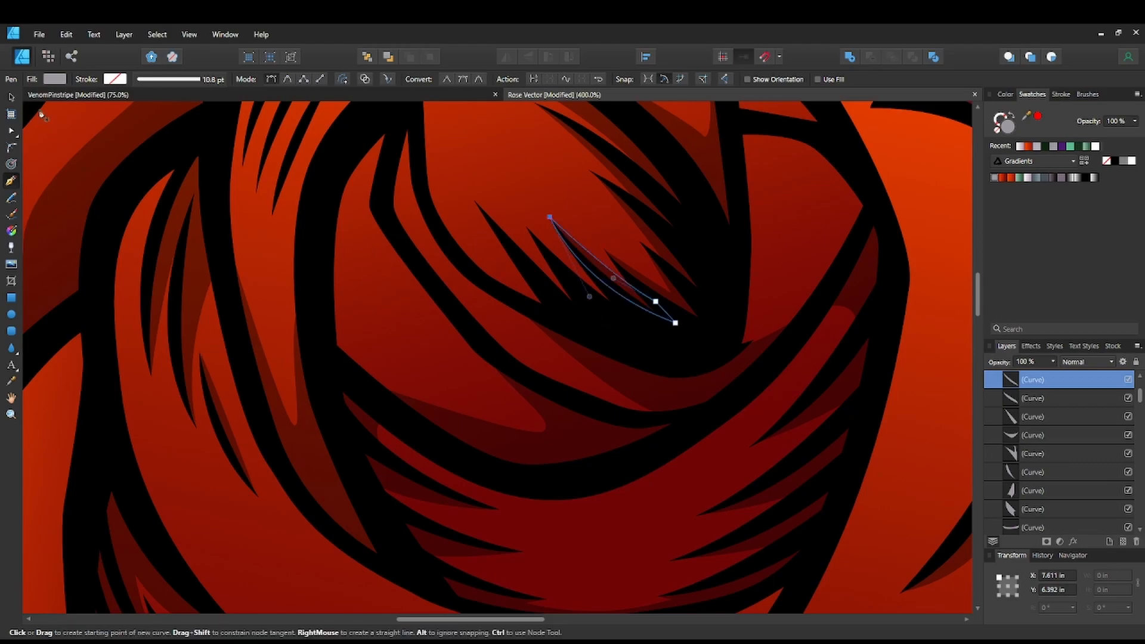
key("Delete")
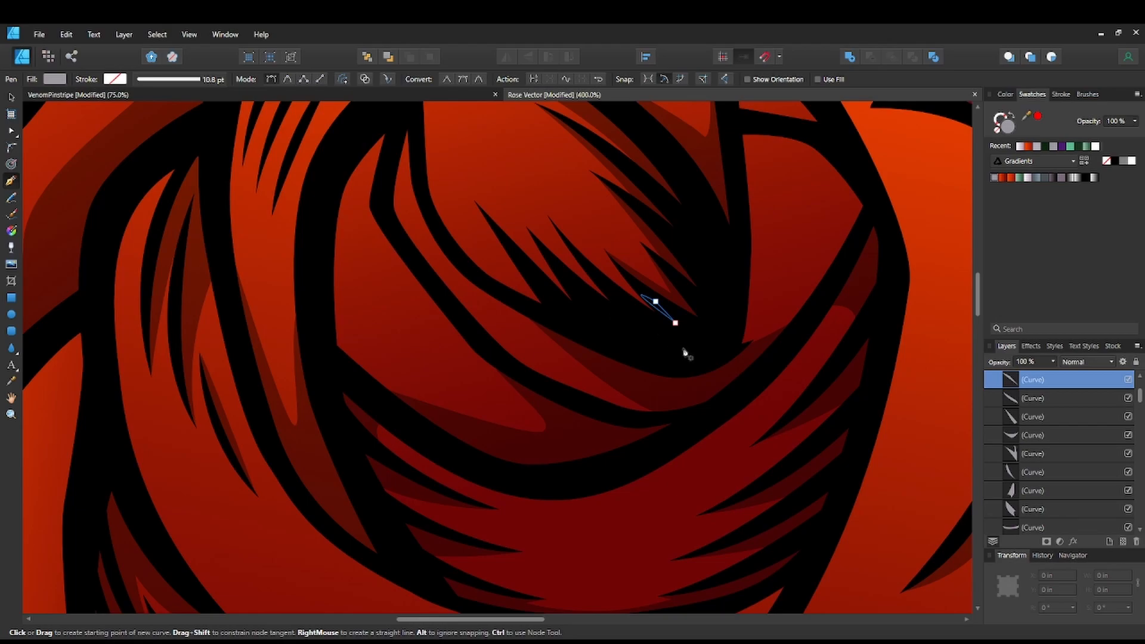
key("ctrl+z")
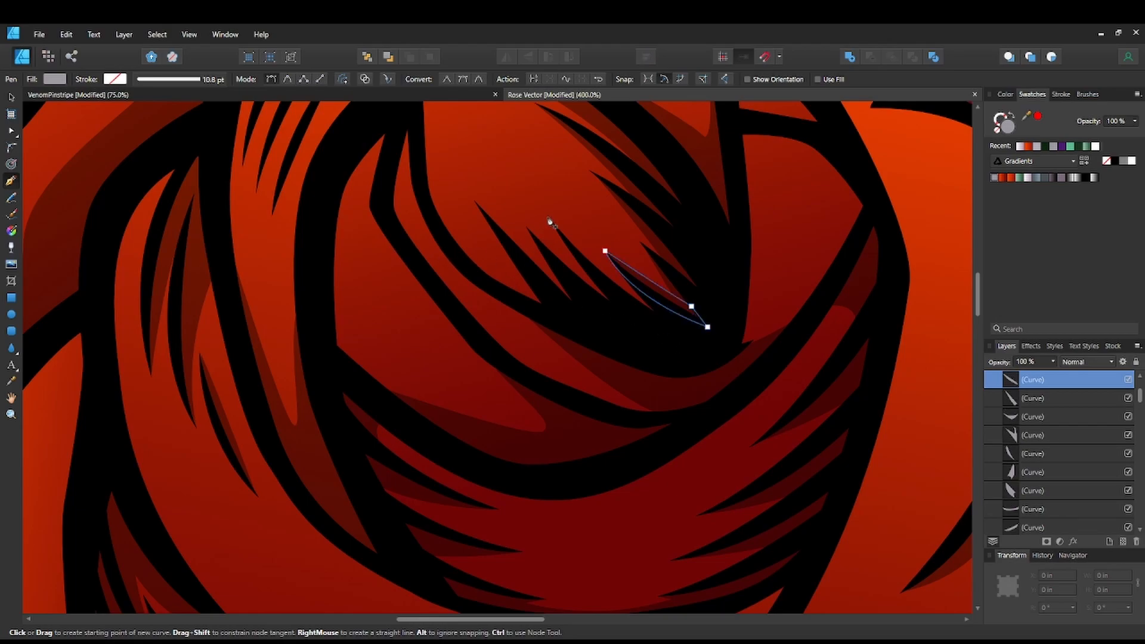
Draw a shadow along the lower left edge of the third crease from the right at the bud's base, filled with the grey gradient.
left_click(548, 217)
mouse_move(596, 303)
left_mouse_down()
mouse_move(628, 338)
mouse_move(616, 311)
left_mouse_up()
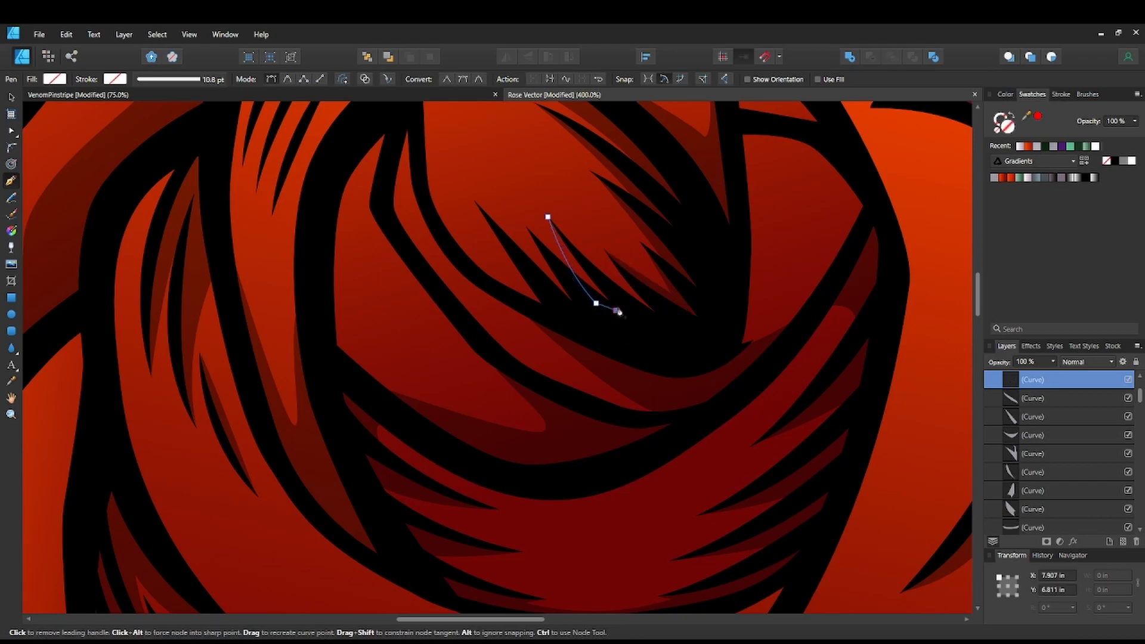
left_click_drag(548, 216, 530, 196)
left_click(994, 178)
Draw a slim shadow beside the second crease from the left at the bud's base and fill it with the grey gradient.
key("space")
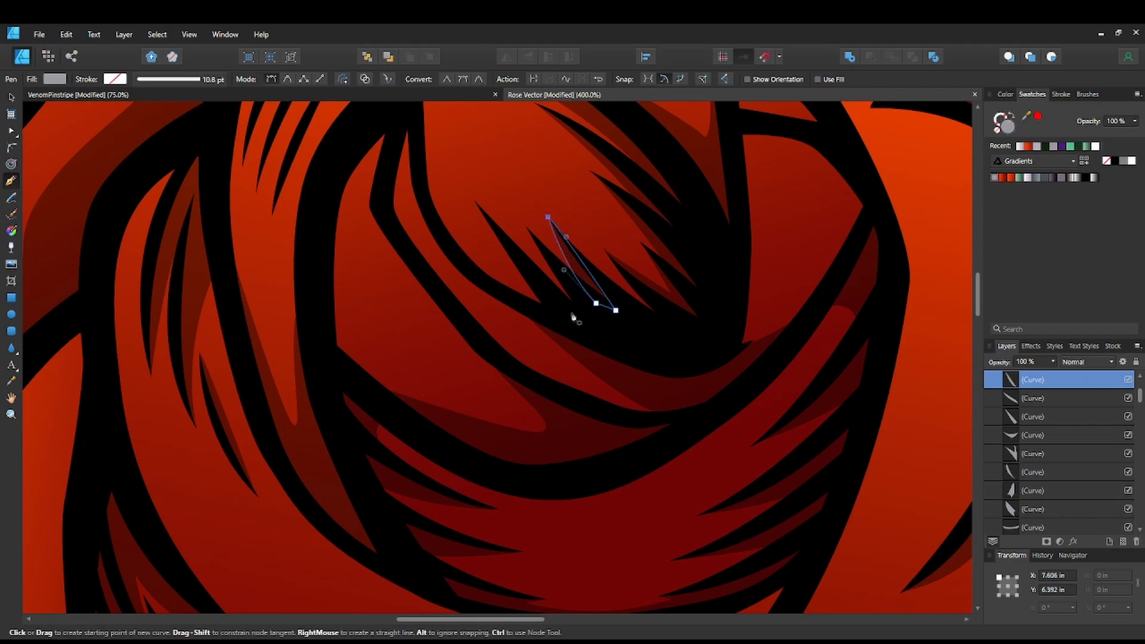
left_click(527, 228)
left_click_drag(564, 310, 586, 331)
left_click(564, 311, "alt")
left_click(583, 319)
left_click(528, 229)
left_click(994, 178)
Draw a forked shadow between the bud's leftmost crease and its lower left outline and fill it with the grey gradient.
left_click(475, 203)
left_click(505, 272)
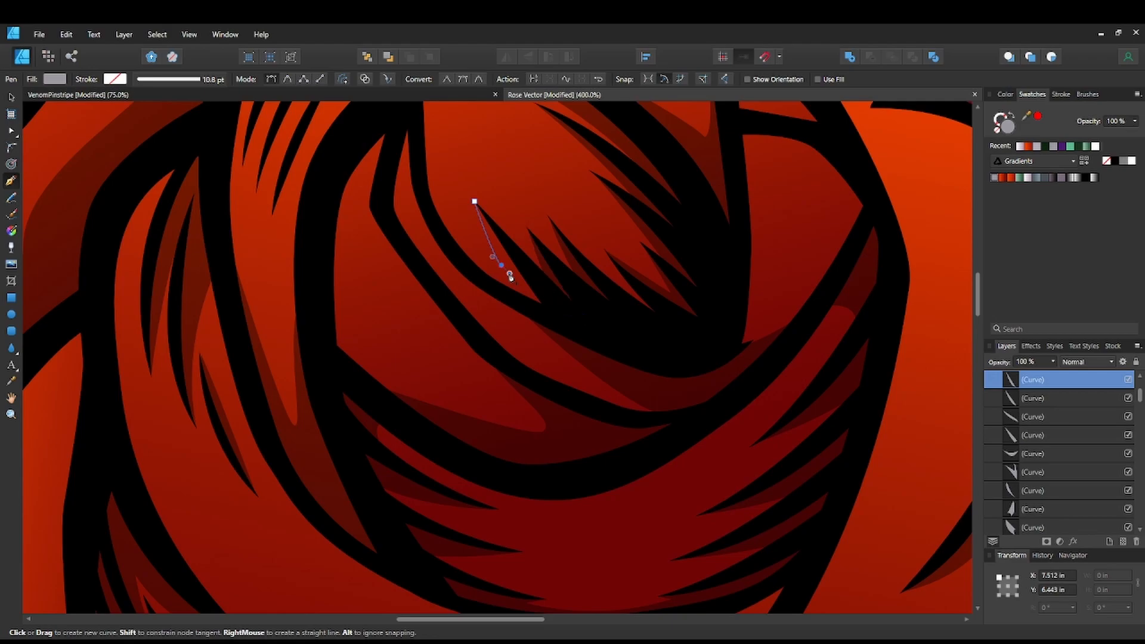
left_click_drag(439, 219, 427, 196)
left_click(479, 280)
left_click_drag(536, 311, 560, 318)
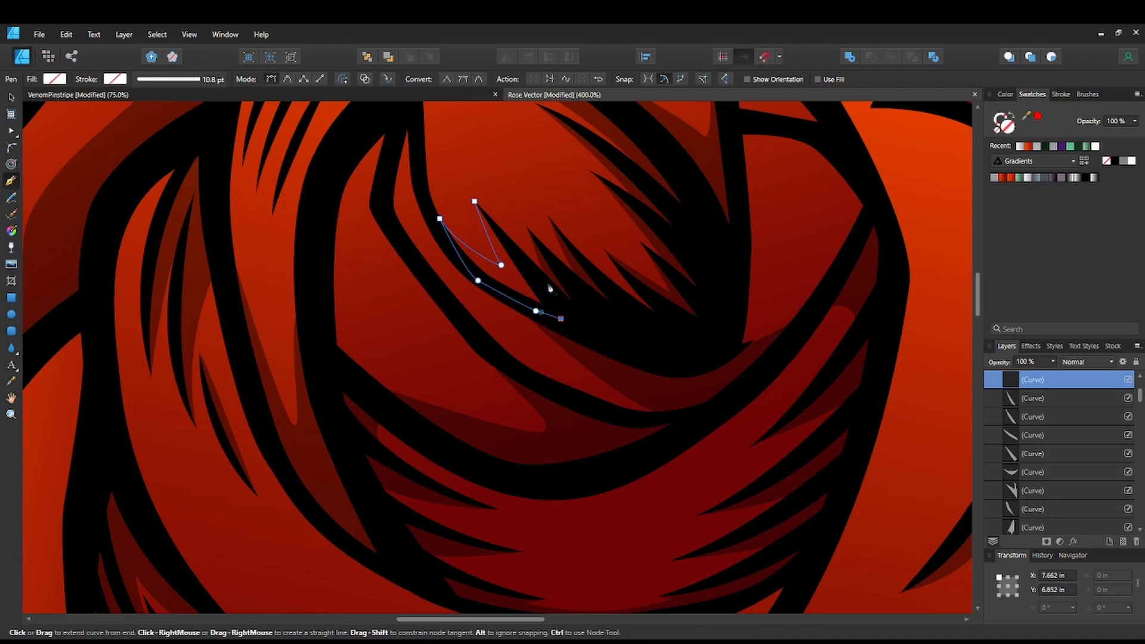
left_click(474, 201)
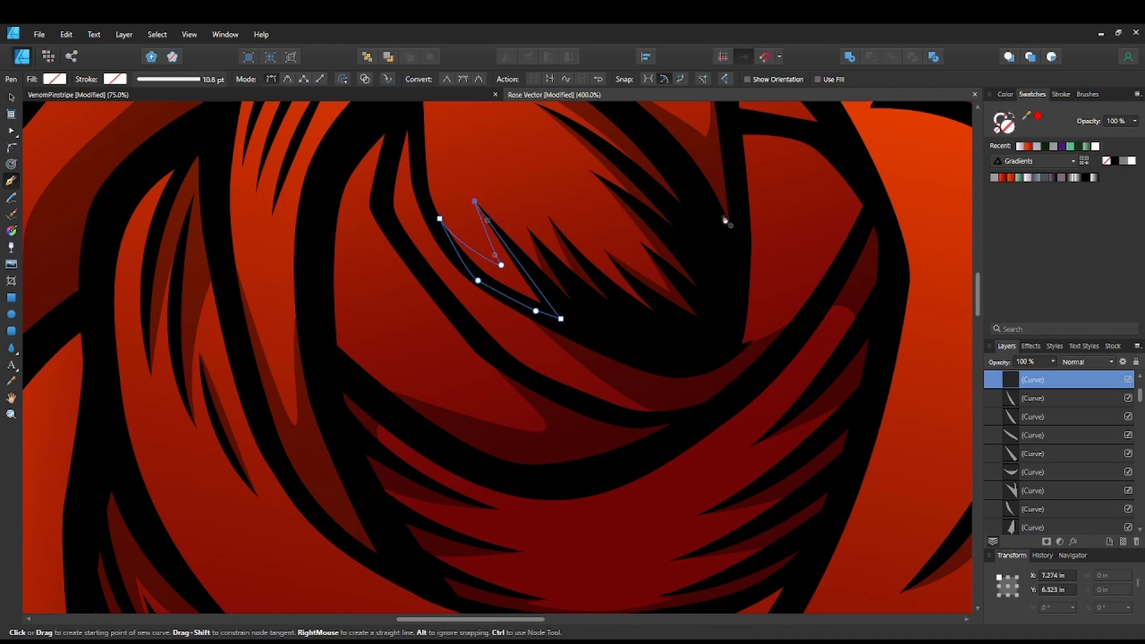
left_click(993, 177)
Examine the bud, the whole flower and the upper back petals for areas that still lack shadows.
key("space")
left_click_drag(751, 250, 748, 340)
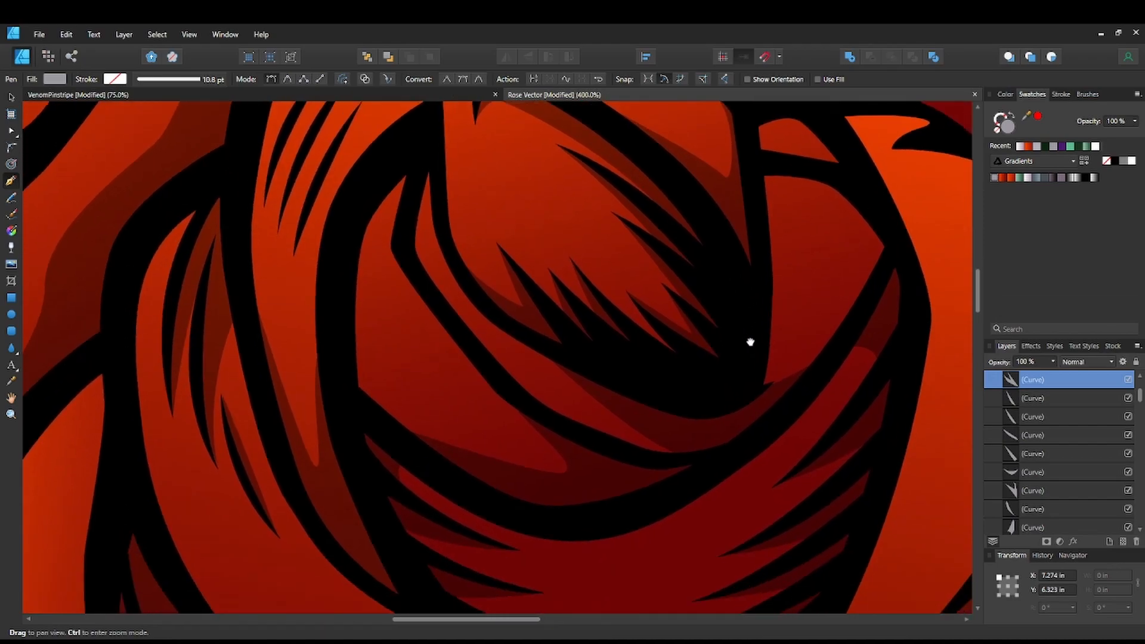
left_click_drag(828, 383, 742, 348)
key("ctrl+minus")
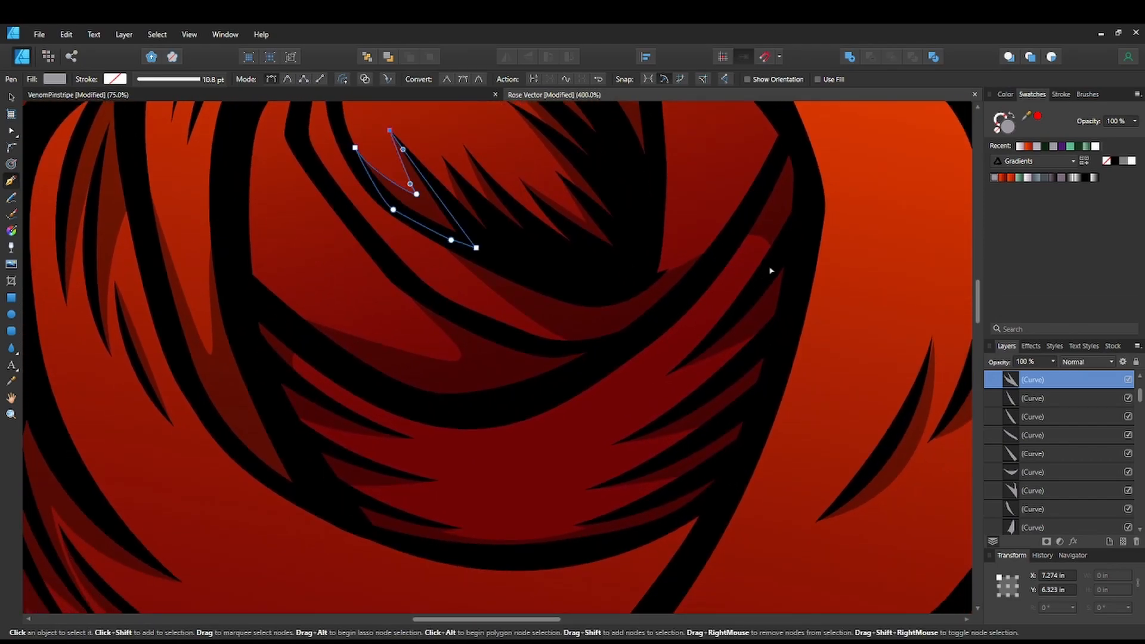
key("ctrl+minus")
key("ctrl+minus")
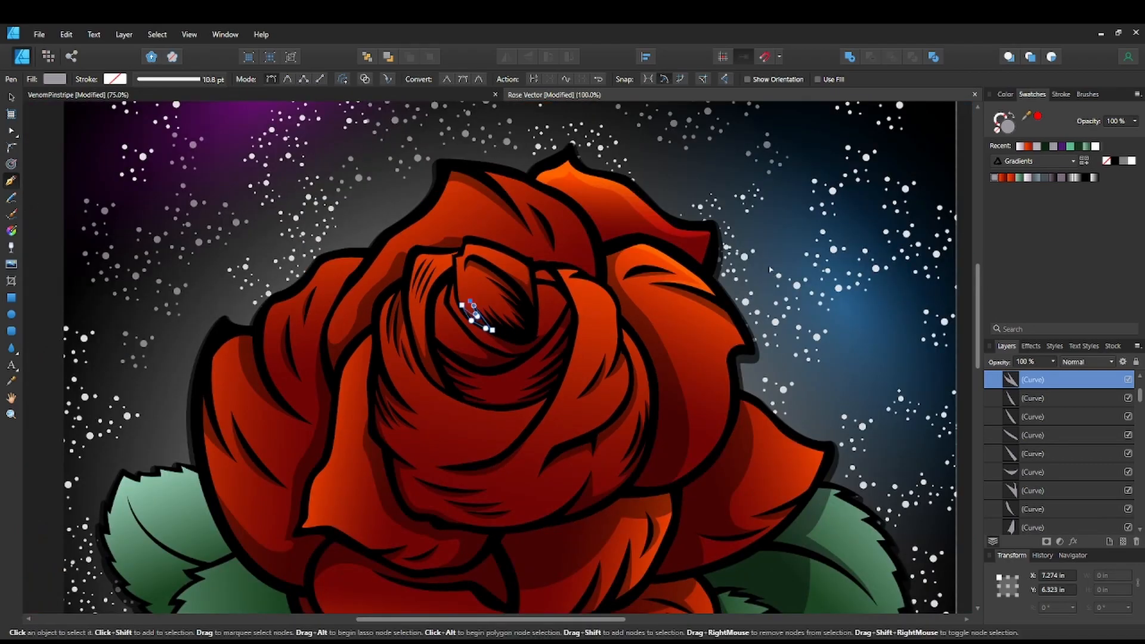
key("ctrl+plus")
left_click_drag(724, 274, 712, 399)
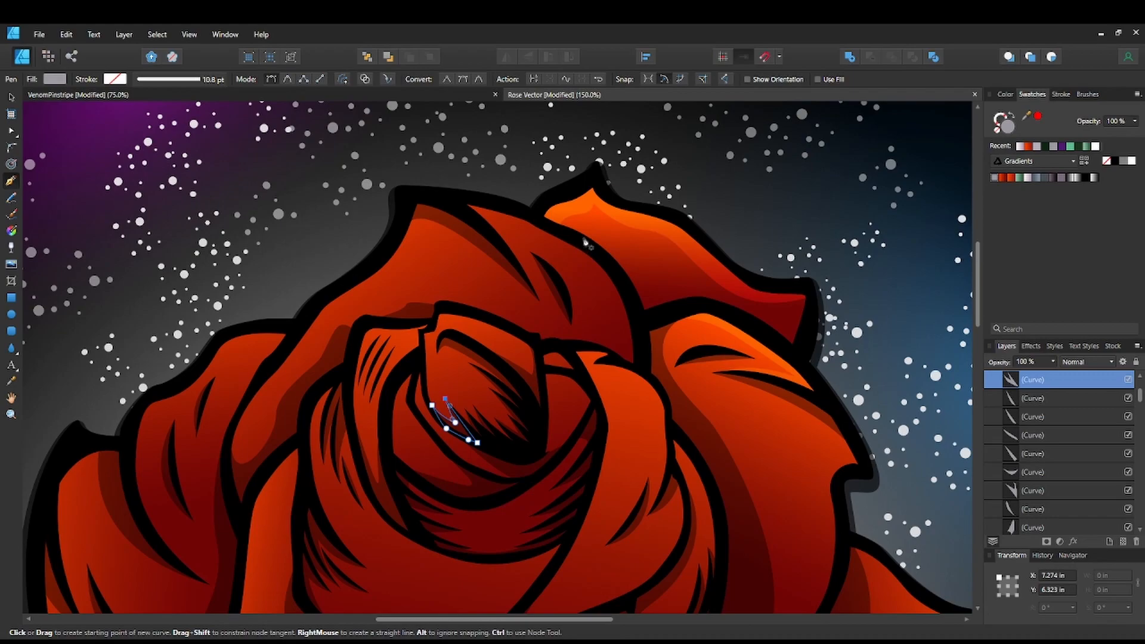
Draw a wavy-edged shadow along the lower edge of the upper right back petal and fill it with the grey gradient.
left_click(586, 237)
left_click_drag(657, 288, 716, 295)
left_click(657, 287)
left_click_drag(766, 323, 723, 315)
left_click(766, 323)
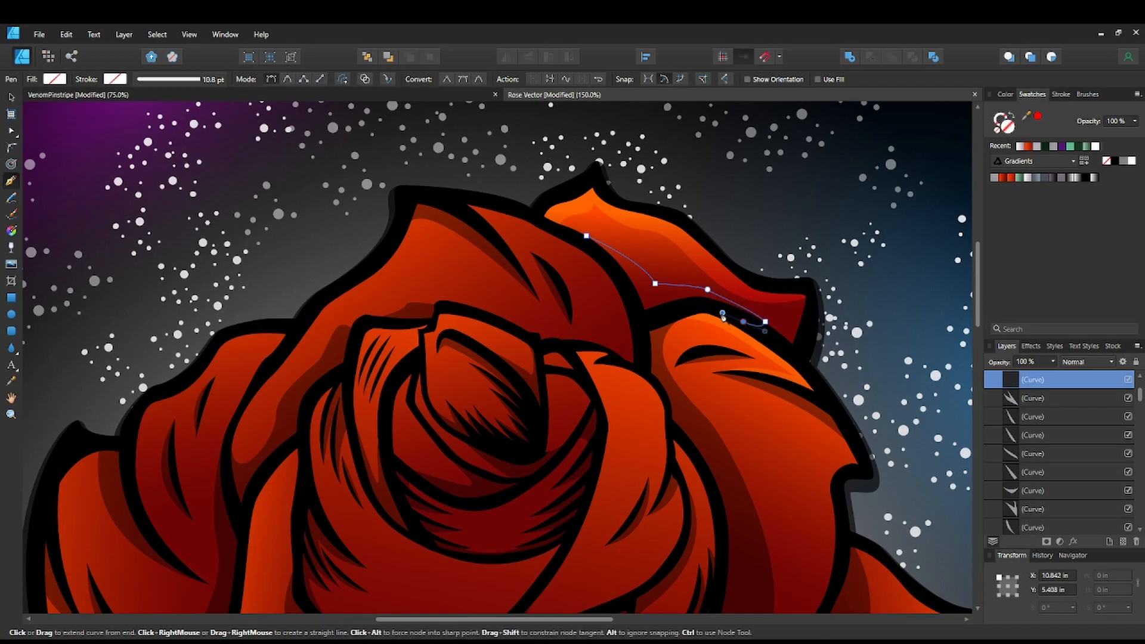
left_click(697, 310)
left_click_drag(634, 310, 621, 301)
left_click_drag(587, 236, 571, 225)
left_click(993, 179)
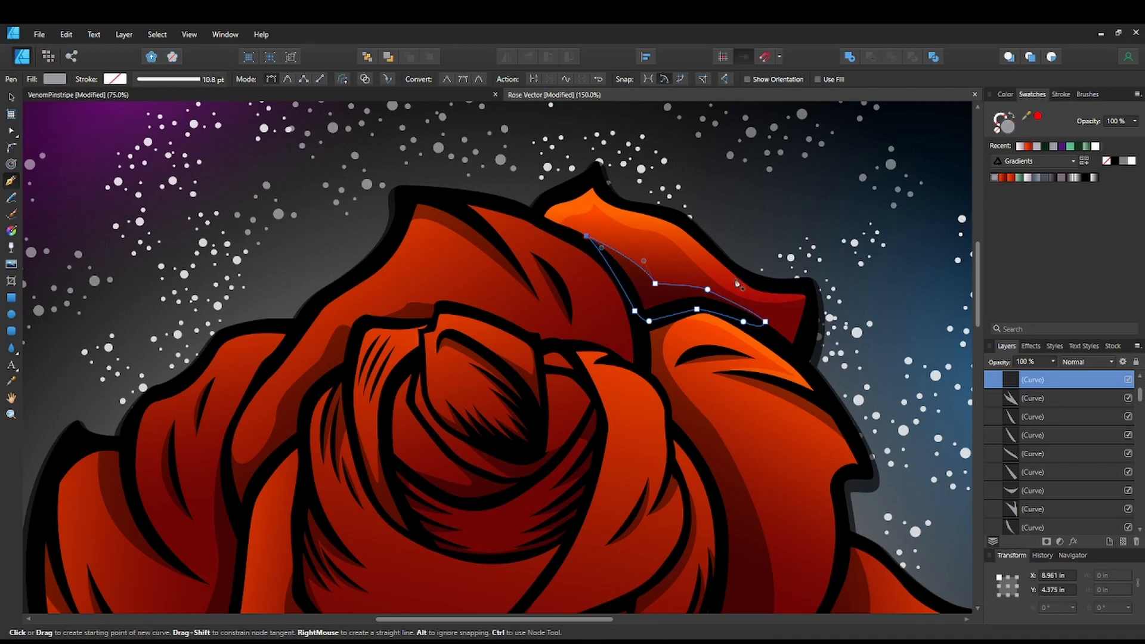
Examine the lower petals, the full rose and the petals around the bud for creases still without shadows.
scroll(634, 303, "down", 5)
scroll(634, 307, "down", 3)
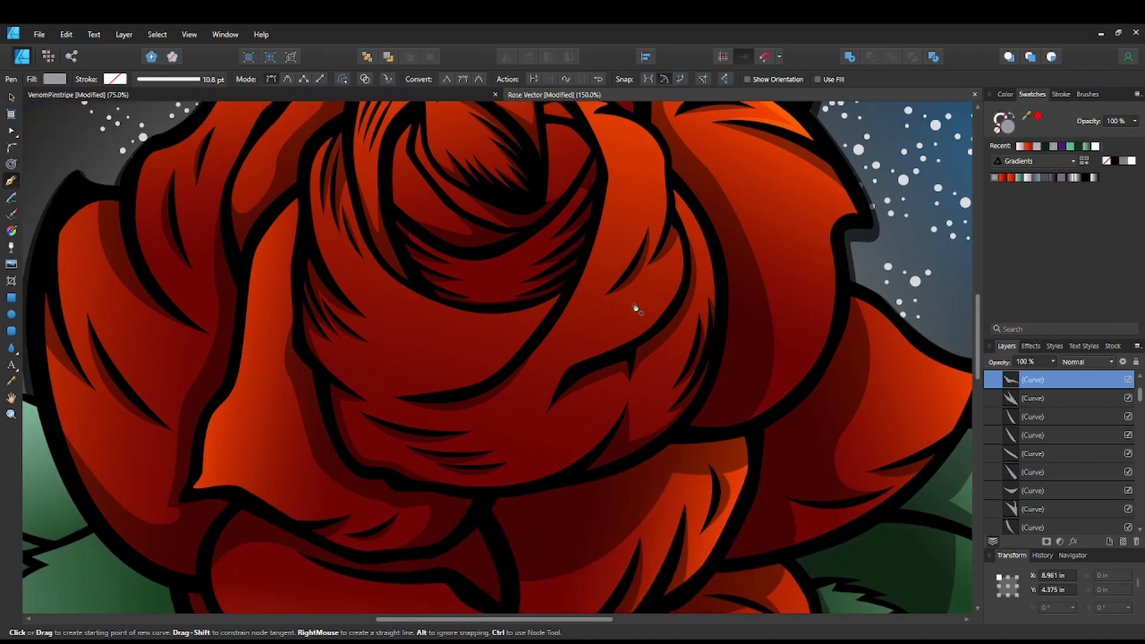
scroll(634, 307, "down", 3)
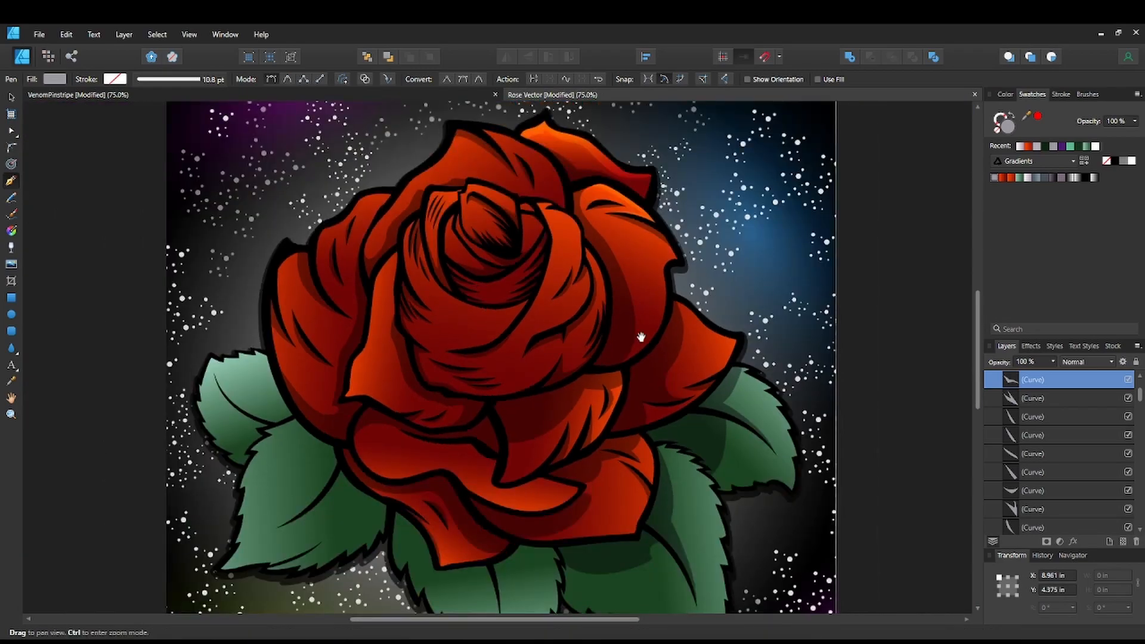
scroll(629, 320, "left", 3)
key("ctrl+plus")
key("ctrl+plus")
key("ctrl+plus")
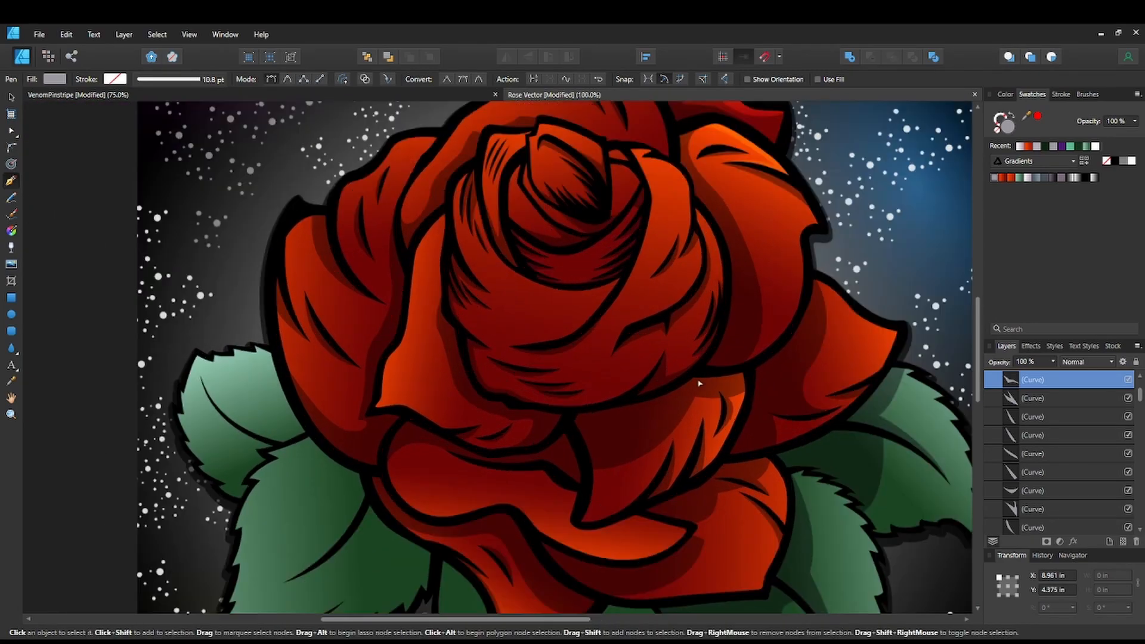
left_click_drag(567, 194, 604, 458)
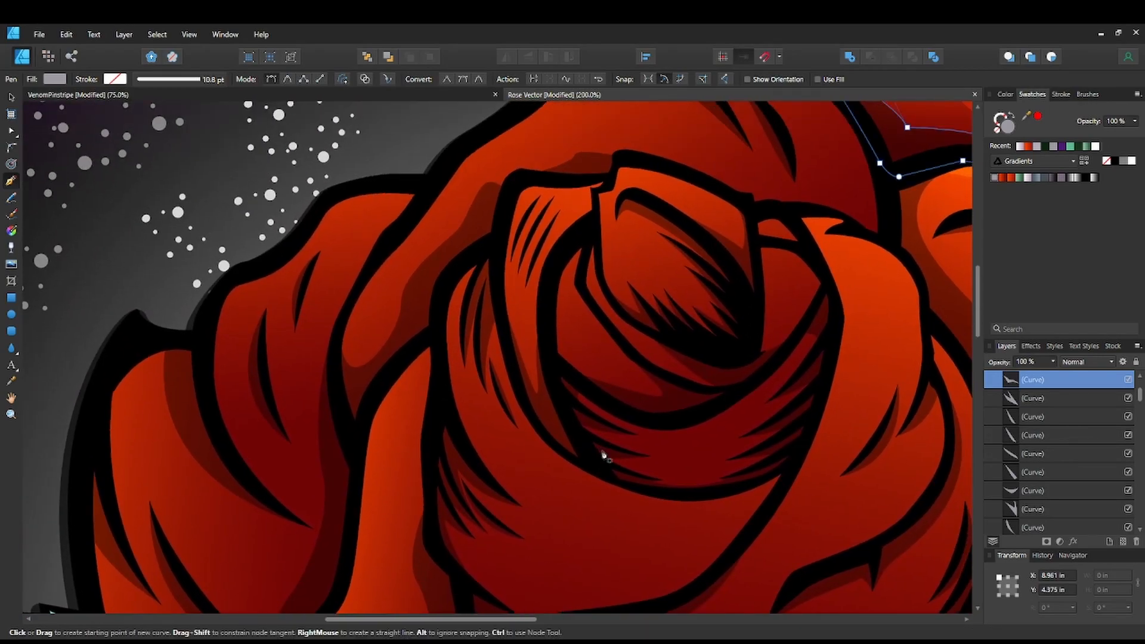
key("ctrl+plus")
left_click_drag(600, 378, 570, 479)
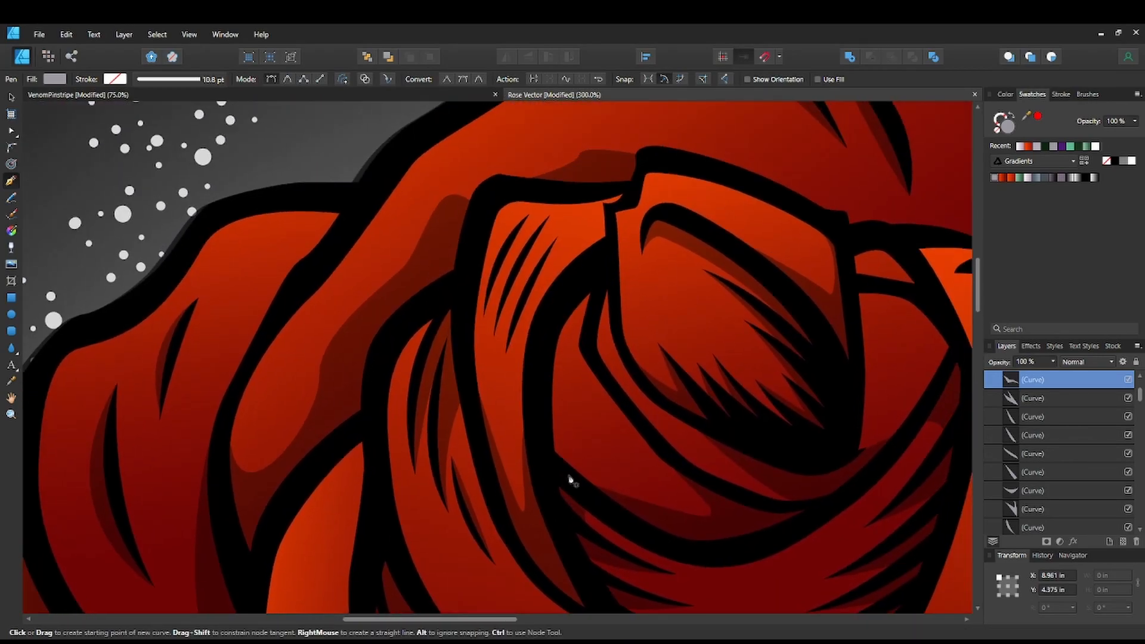
Draw a slim shadow beside the leftmost fine crease on the petal left of the bud, filled with the grey gradient.
left_click(529, 215)
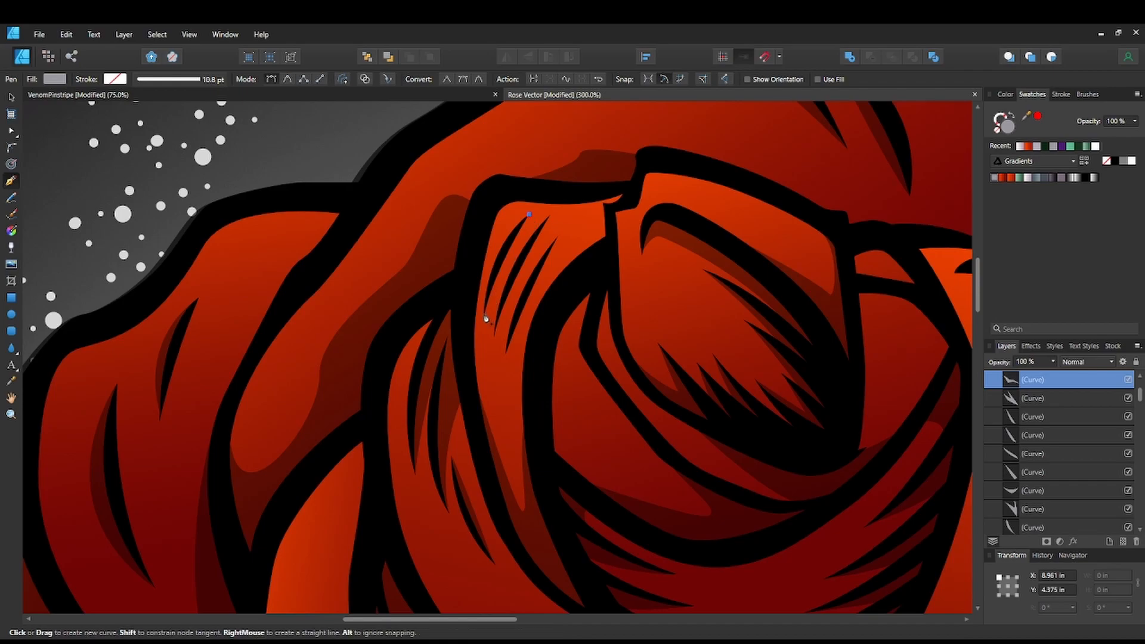
left_click_drag(484, 316, 473, 339)
left_click(484, 316)
left_click_drag(529, 215, 571, 179)
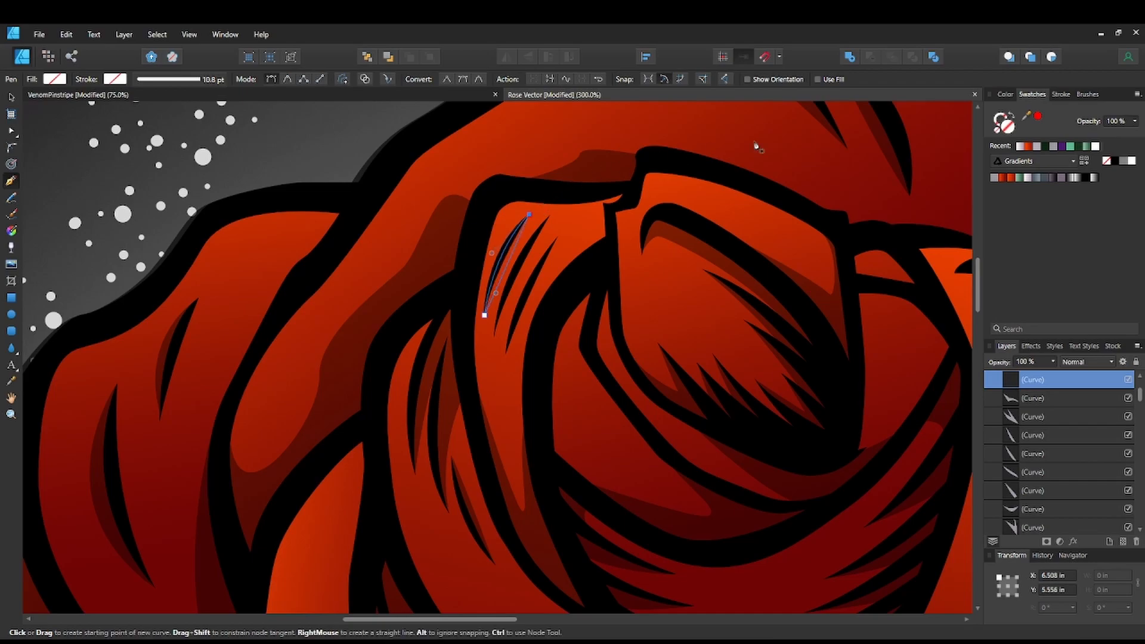
left_click(992, 178)
Draw a slim closed shadow shape beside the second fine crease on the petal left of the bud.
scroll(535, 238, "up", 1)
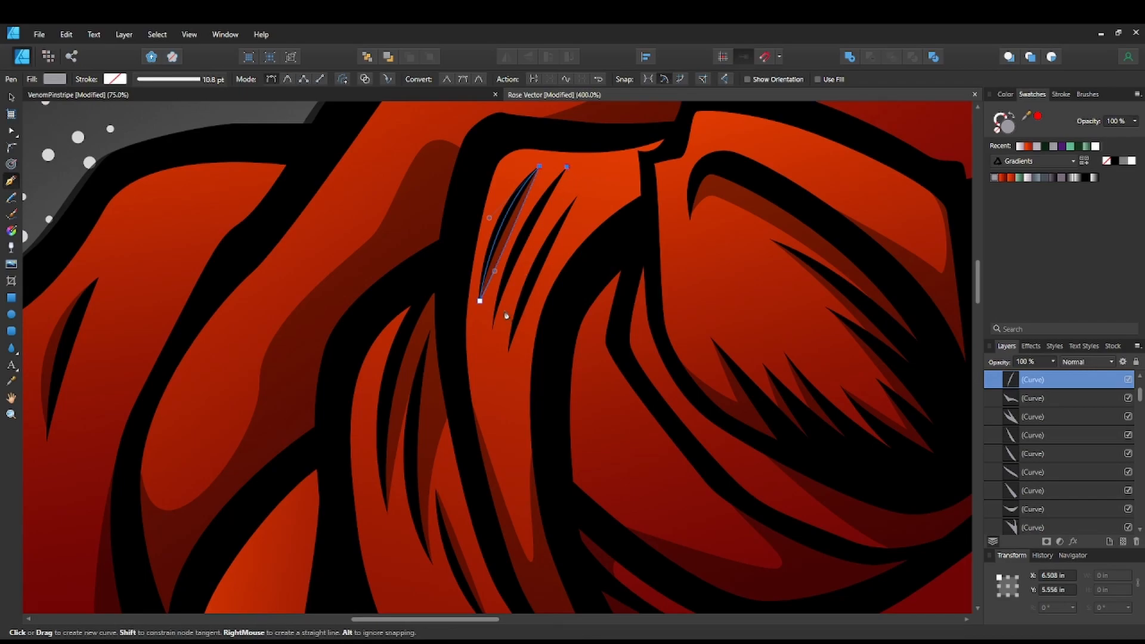
left_click_drag(493, 329, 483, 348)
left_click(492, 330)
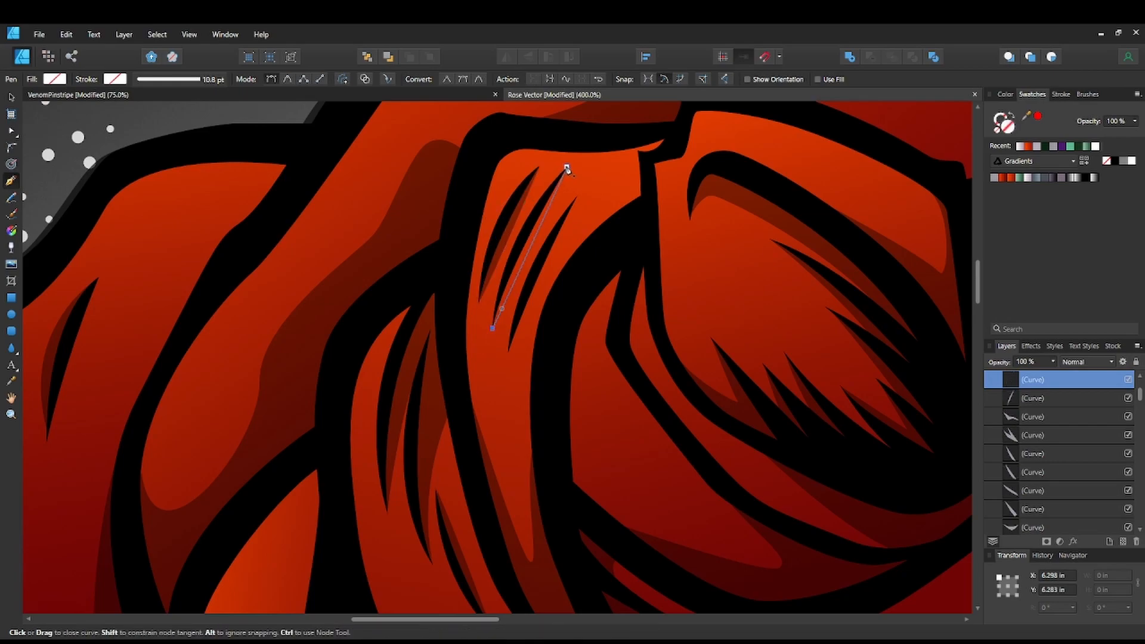
left_click_drag(596, 138, 624, 121)
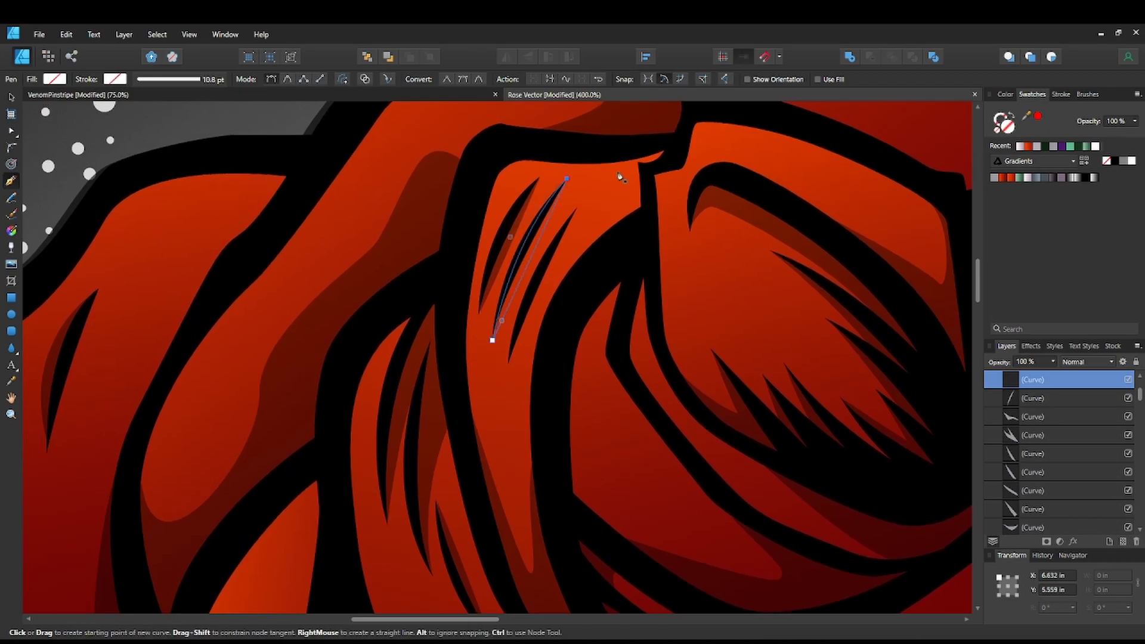
Fill the open shadow sliver with the grey gradient, then draw and fill a matching sliver along the neighbouring crease on the same petal.
left_click(995, 178)
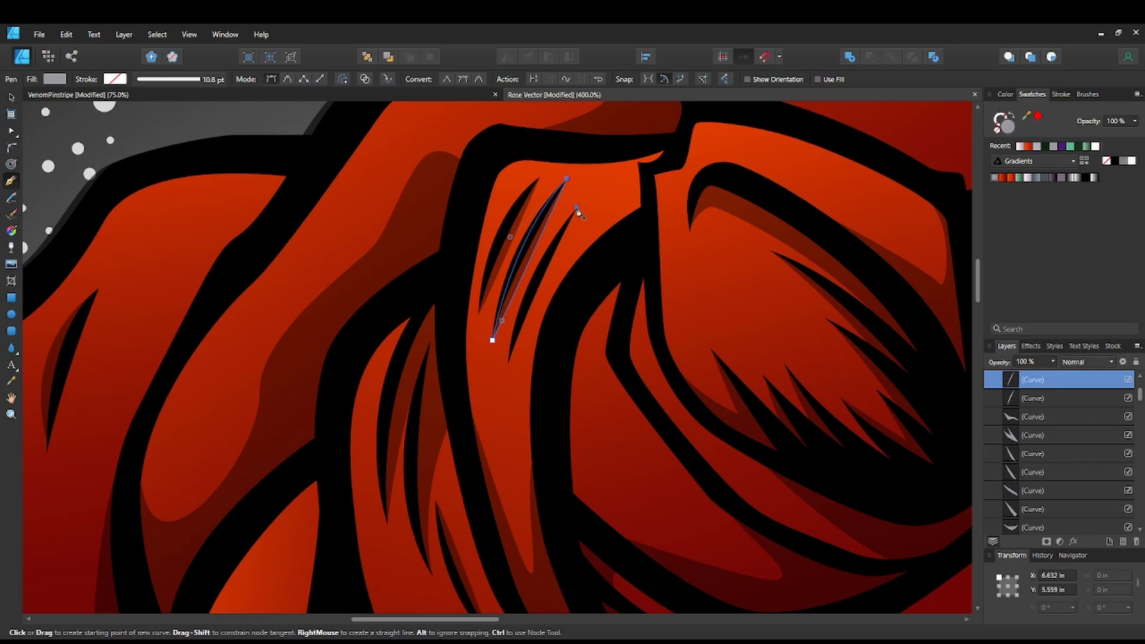
left_click_drag(510, 362, 479, 420)
left_click(510, 360)
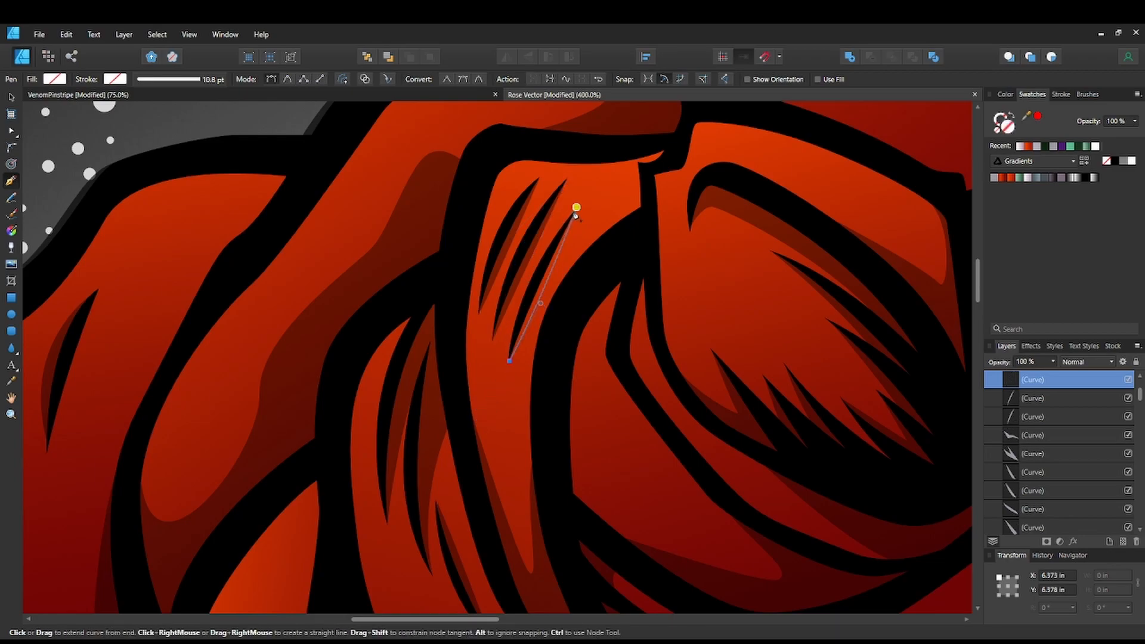
left_click_drag(576, 209, 623, 158)
left_click(995, 179)
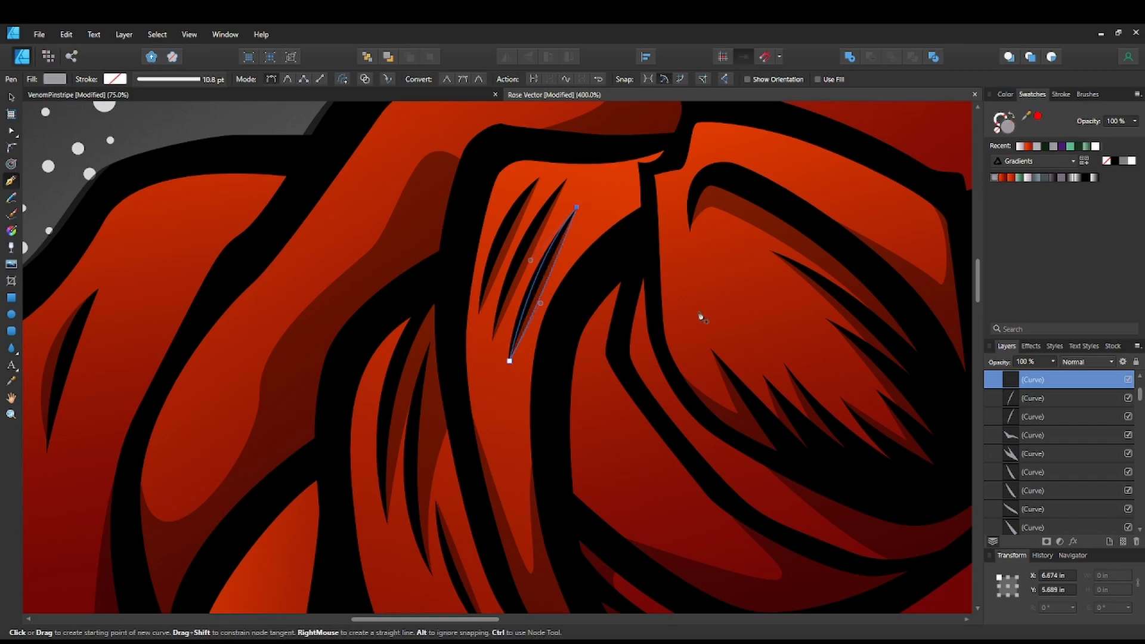
Review the crease shadows across the whole rose illustration and deselect the shadow curve.
scroll(613, 365, "down", 5)
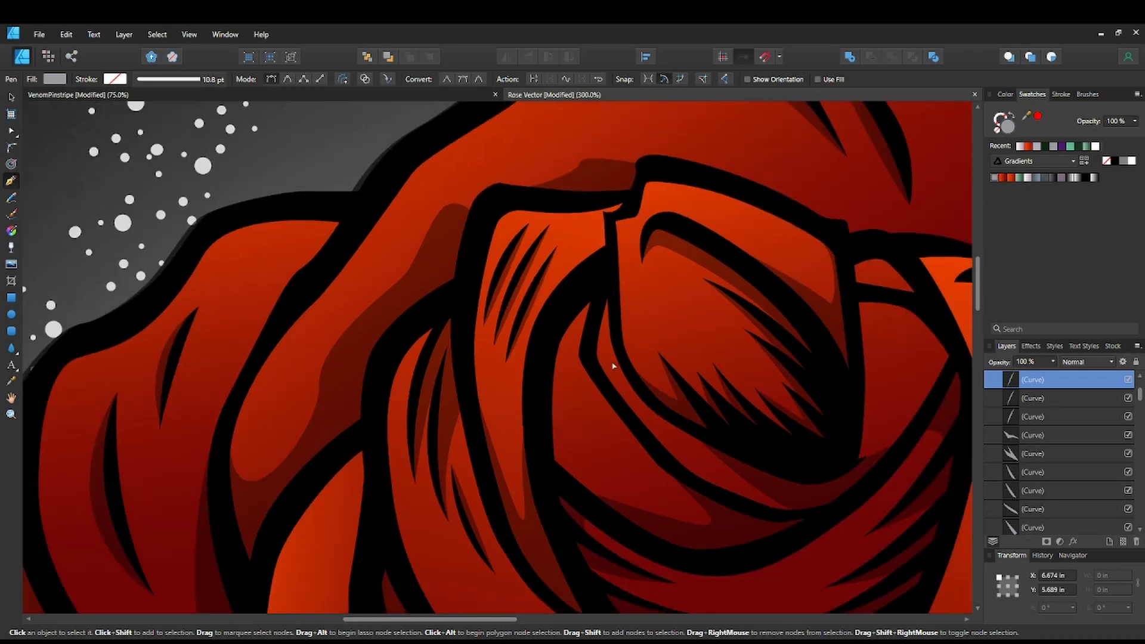
left_click_drag(613, 366, 661, 316)
scroll(634, 301, "down", 3)
scroll(664, 409, "up", 2)
key("ctrl+minus")
left_click_drag(695, 394, 697, 370)
key("ctrl+minus")
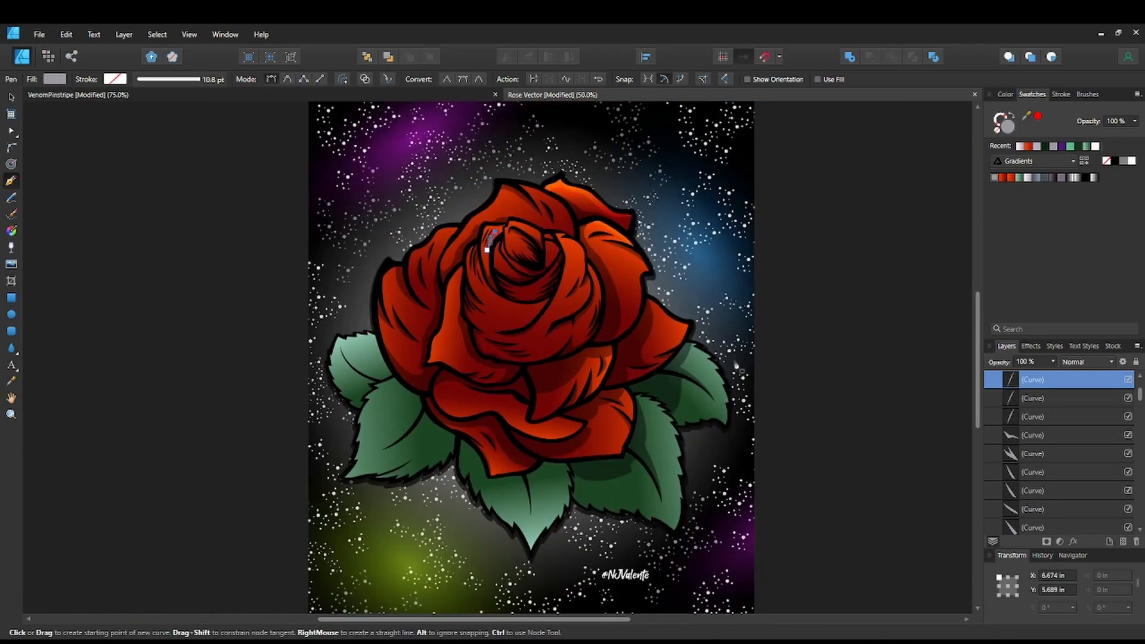
key("v")
left_click(828, 395)
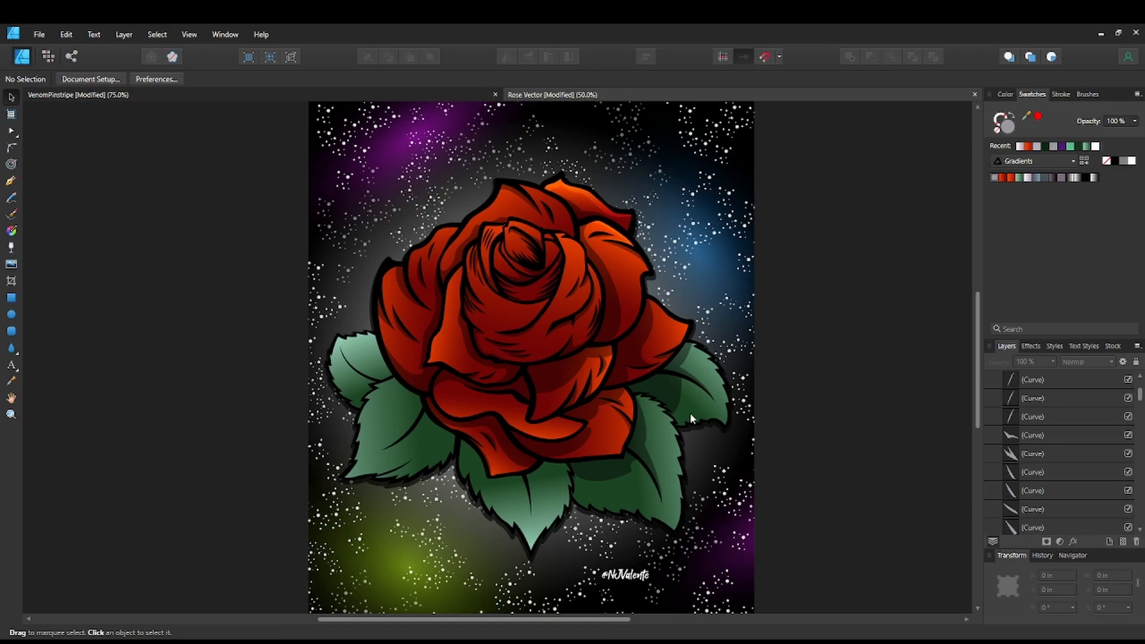
Start a Pen shadow outline on the bottom centre leaf, curving from its right edge beneath the petal down to the vein's tip.
key("ctrl+plus")
left_click_drag(690, 414, 693, 309)
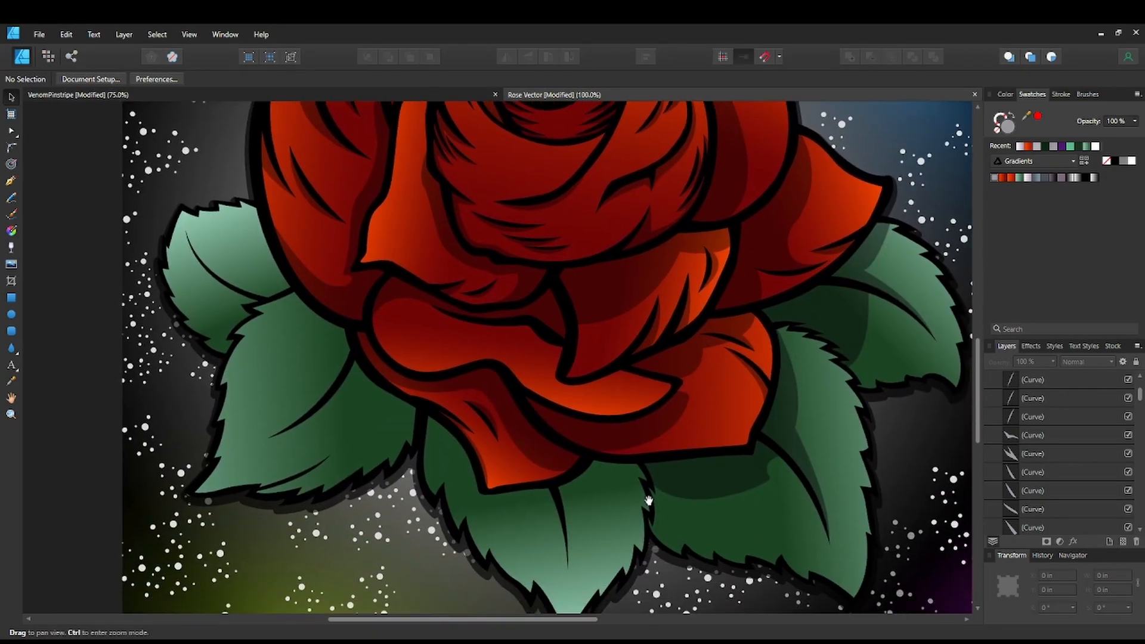
left_click_drag(648, 500, 659, 406)
key("ctrl+plus")
left_click_drag(707, 526, 704, 468)
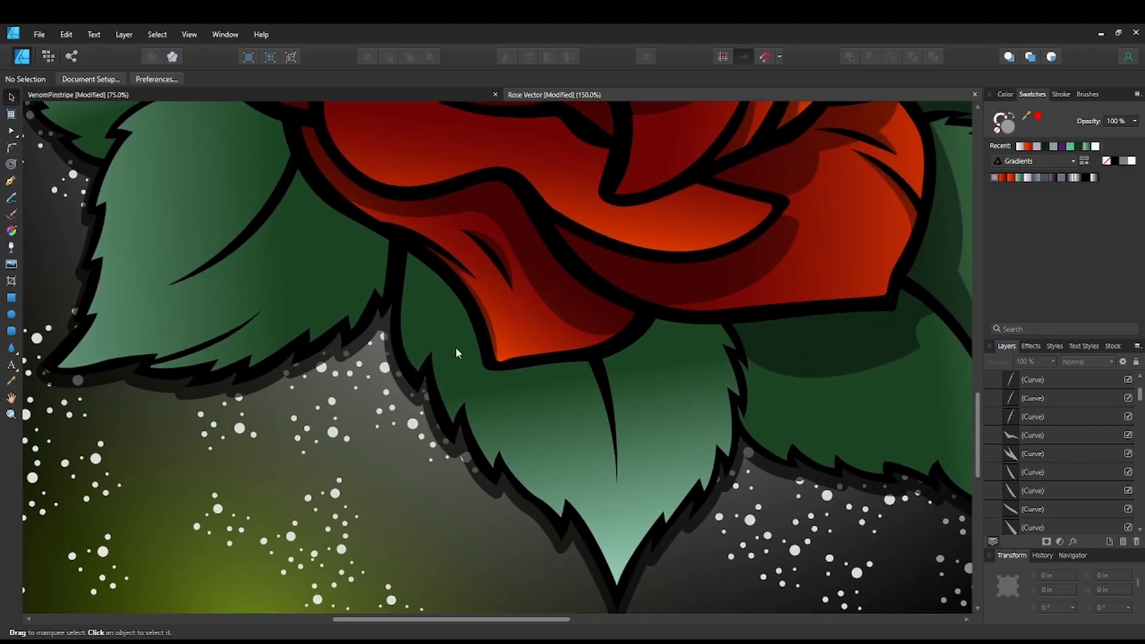
left_click(11, 181)
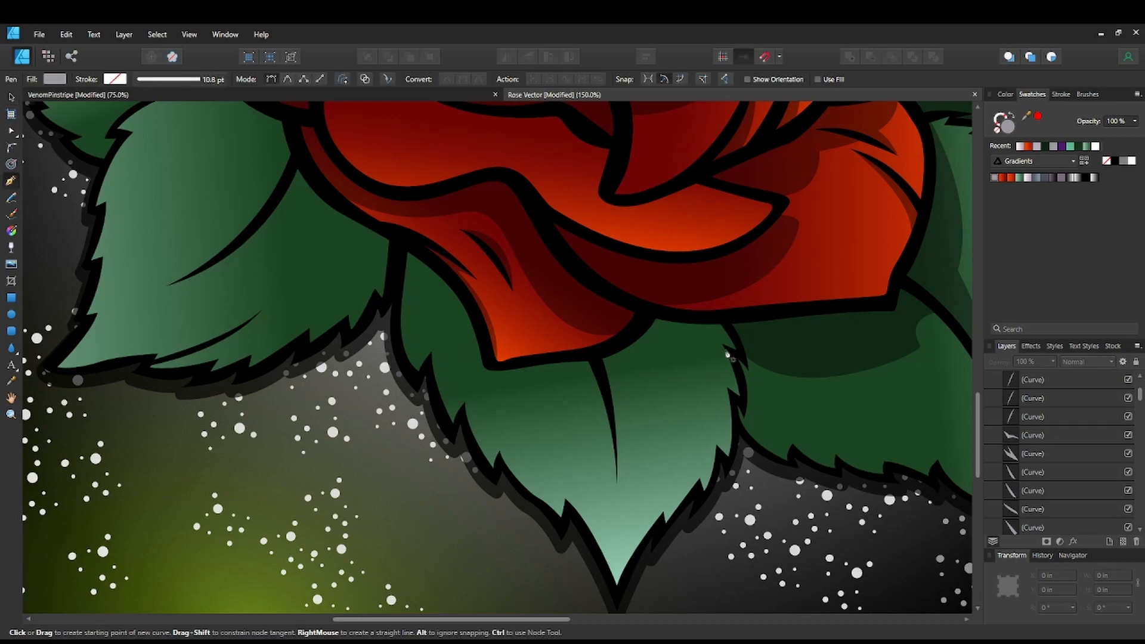
left_click(729, 336)
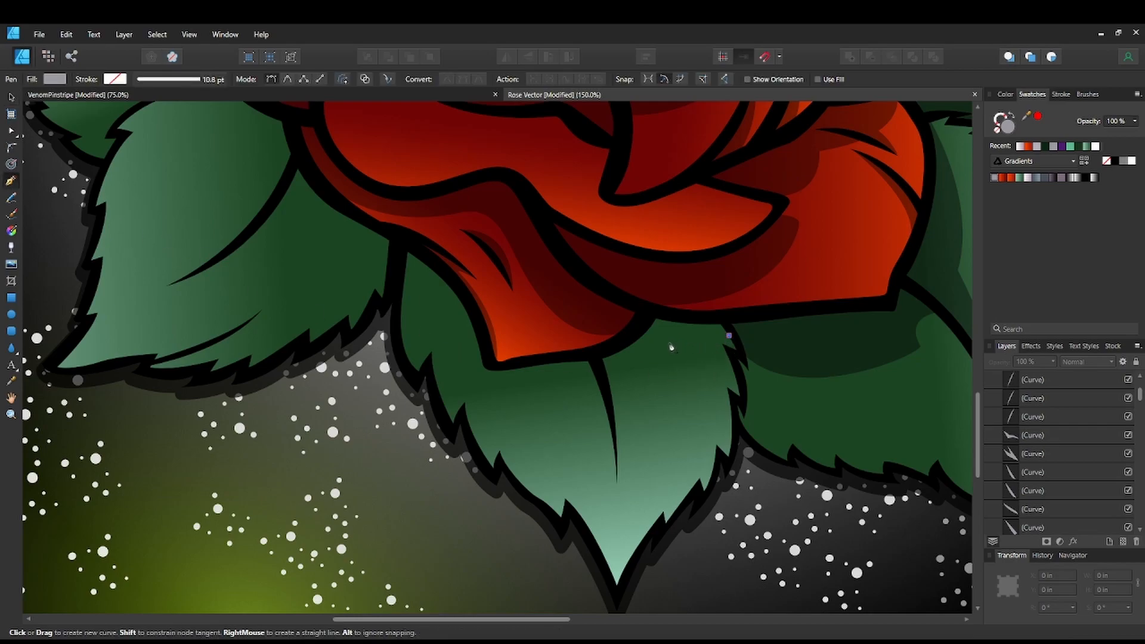
left_click_drag(666, 343, 654, 341)
left_click(667, 343)
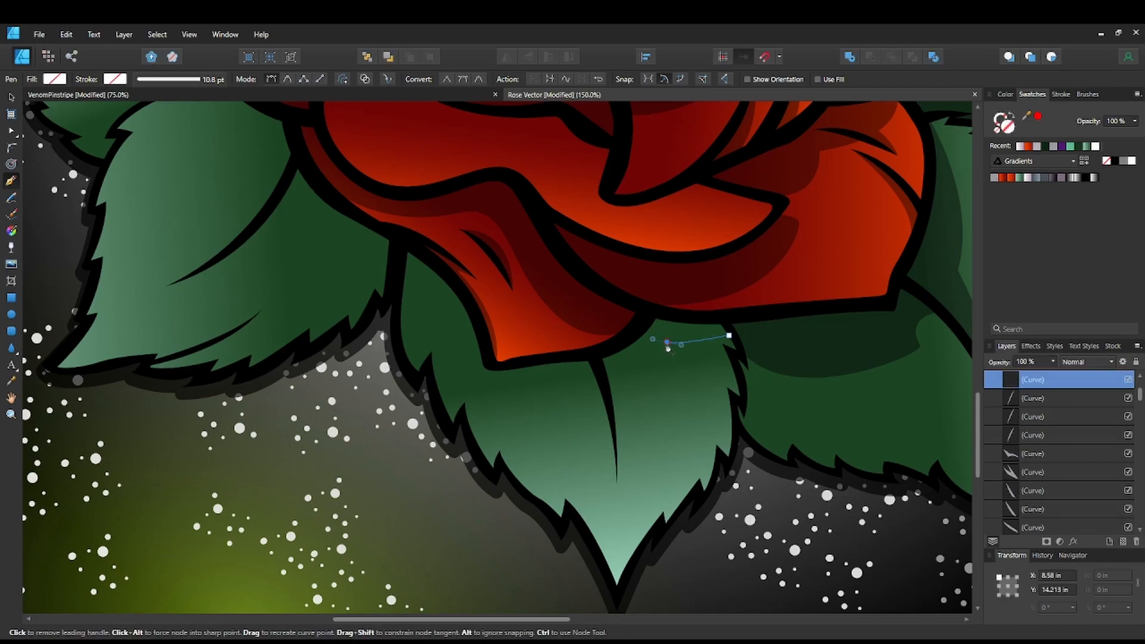
left_click_drag(632, 388, 618, 397)
left_click(632, 388)
left_click_drag(619, 486, 608, 501)
left_click(619, 484)
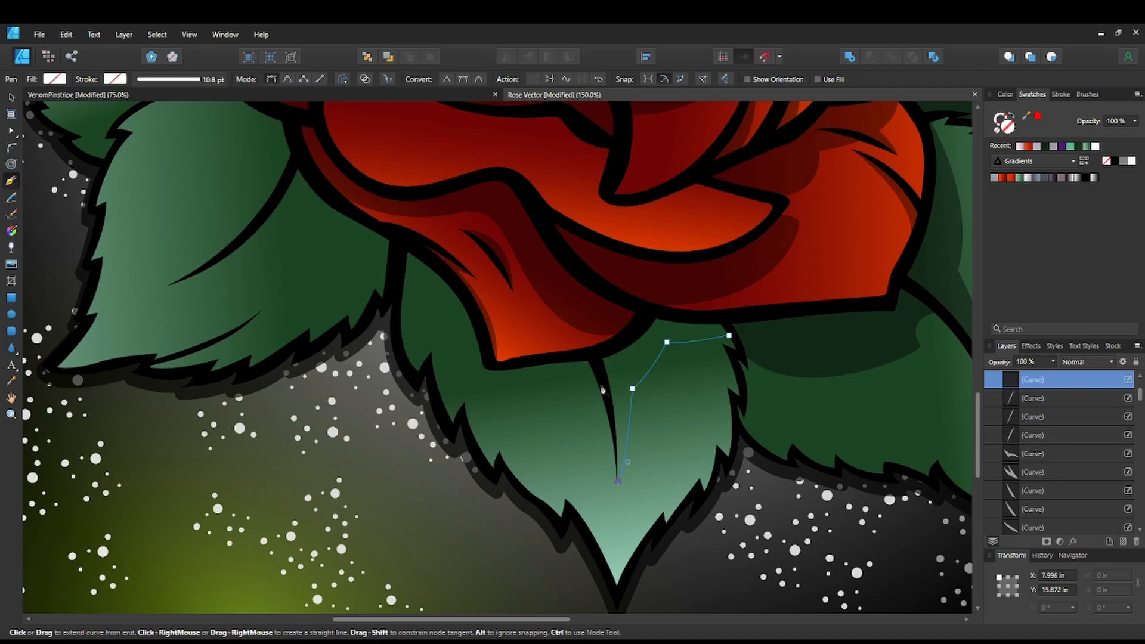
Continue the shadow outline up the vein, across the leaf's left half to its upper-left corner, and back along the petal's edge.
left_click_drag(587, 357, 602, 386)
left_click_drag(523, 391, 459, 344)
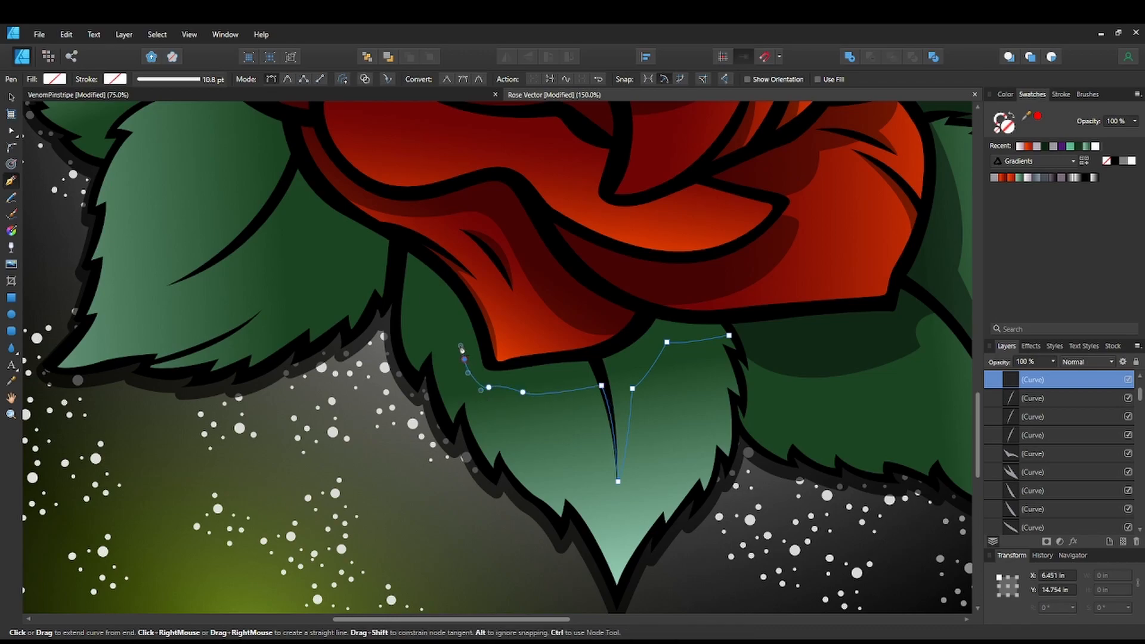
left_click_drag(403, 291, 380, 277)
left_click(403, 291)
left_click(402, 244)
left_click(446, 276)
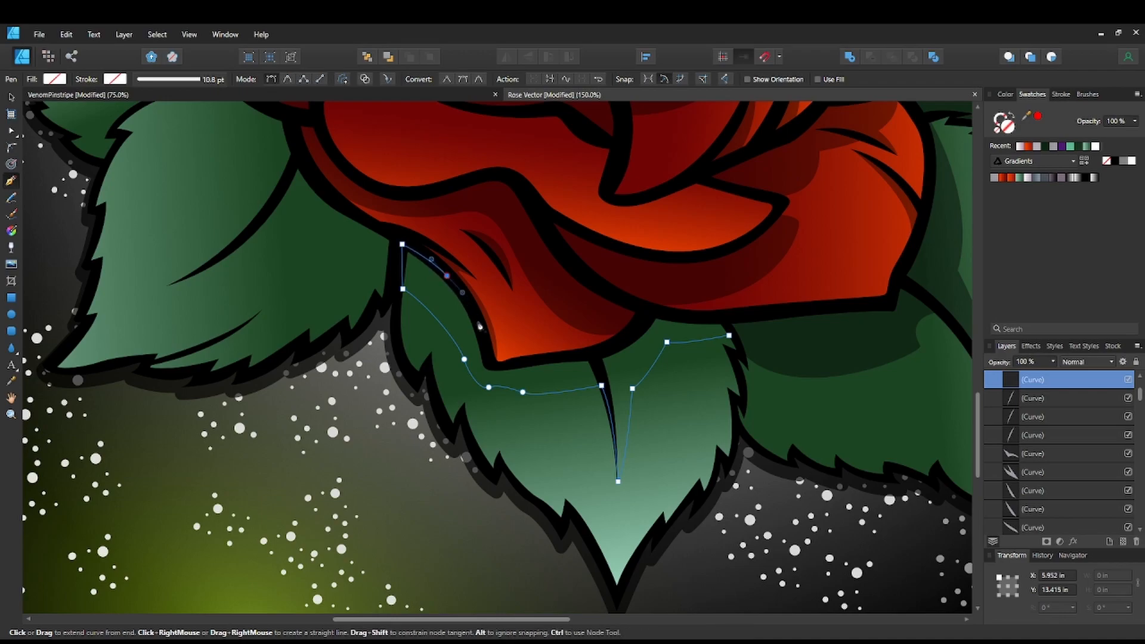
Close the leaf shadow outline along the petal's lower edge and fill it with the grey gradient.
left_click(491, 366)
left_click_drag(526, 361, 647, 308)
left_click(720, 320)
left_click(729, 337)
left_click(994, 178)
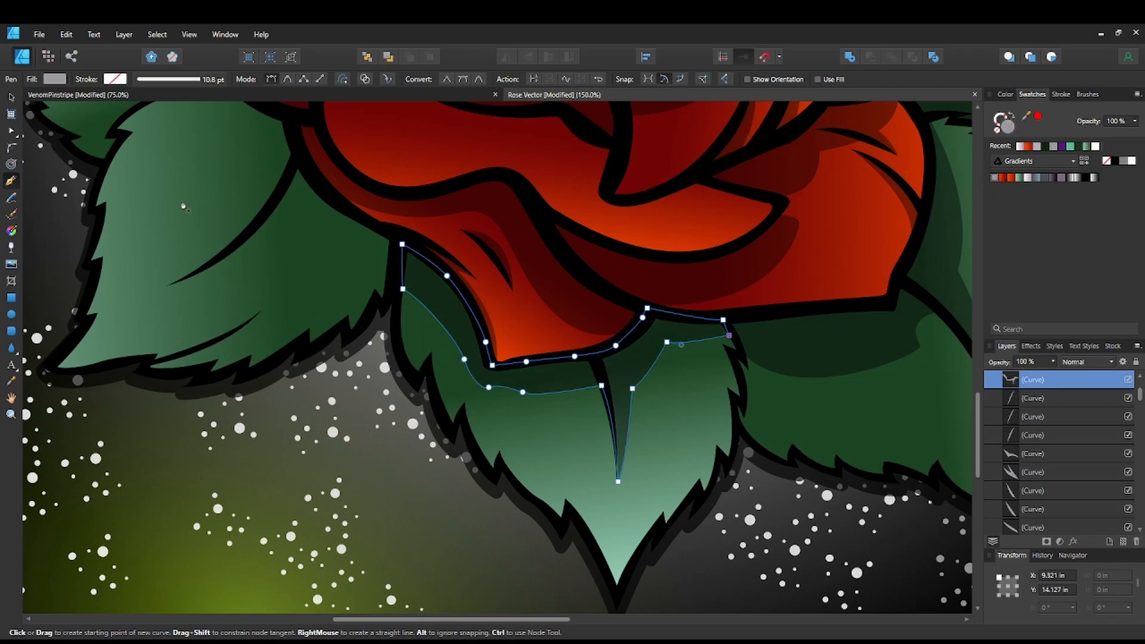
Move the node at the leaf shadow's lower-left bend slightly outward and deselect the shape.
left_click(12, 131)
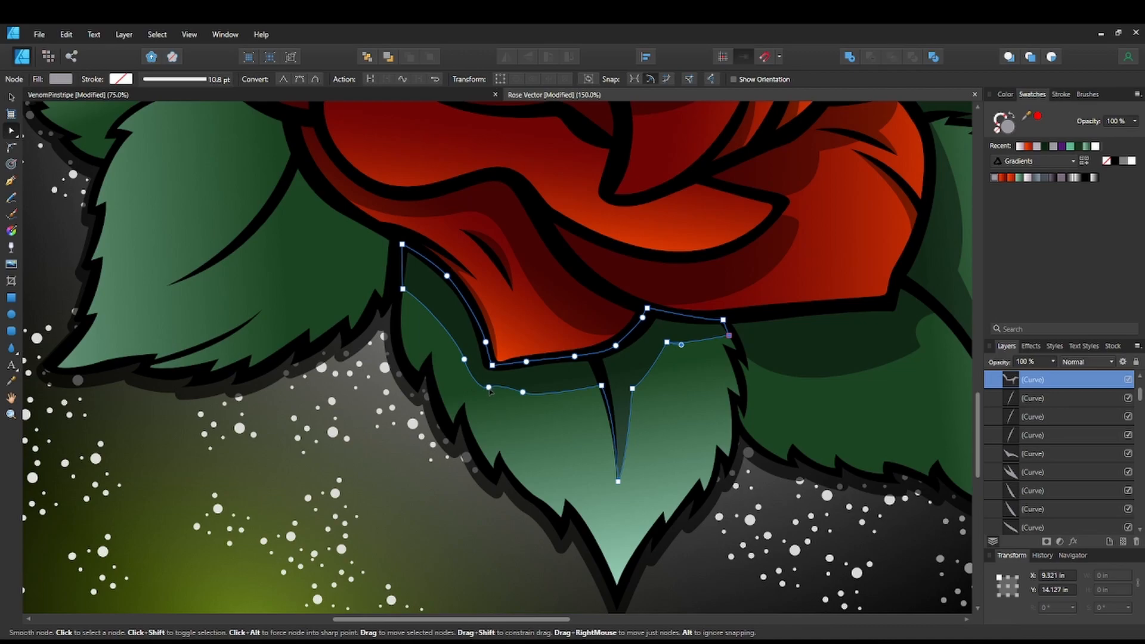
left_click_drag(490, 393, 488, 395)
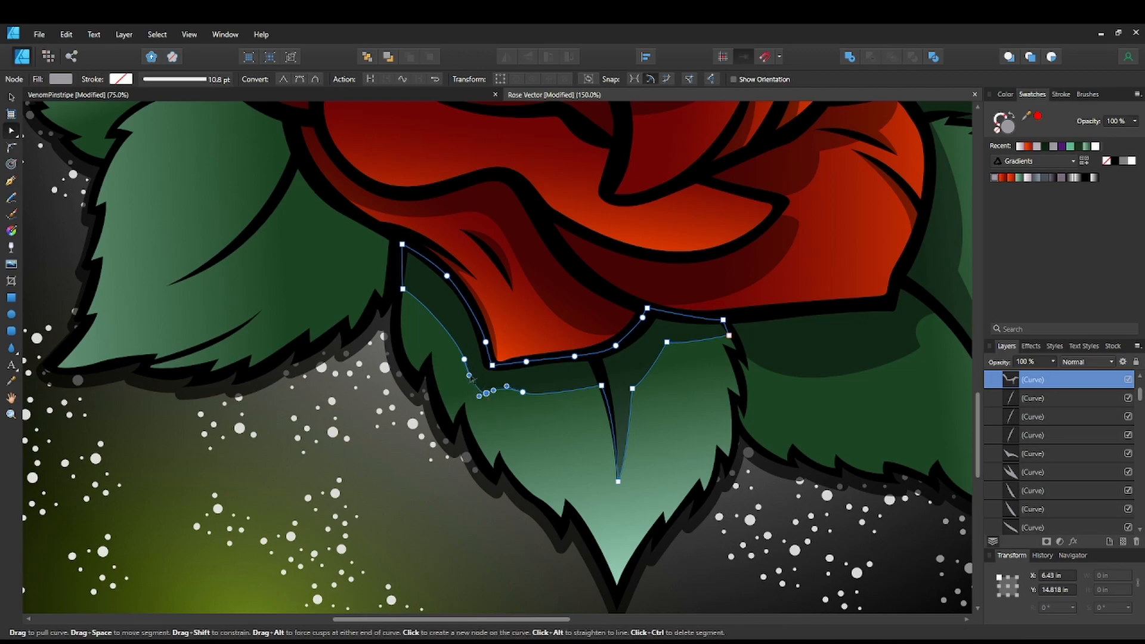
key("ctrl+d")
left_click_drag(320, 320, 260, 302)
key("ctrl+minus")
key("ctrl+minus")
key("ctrl+minus")
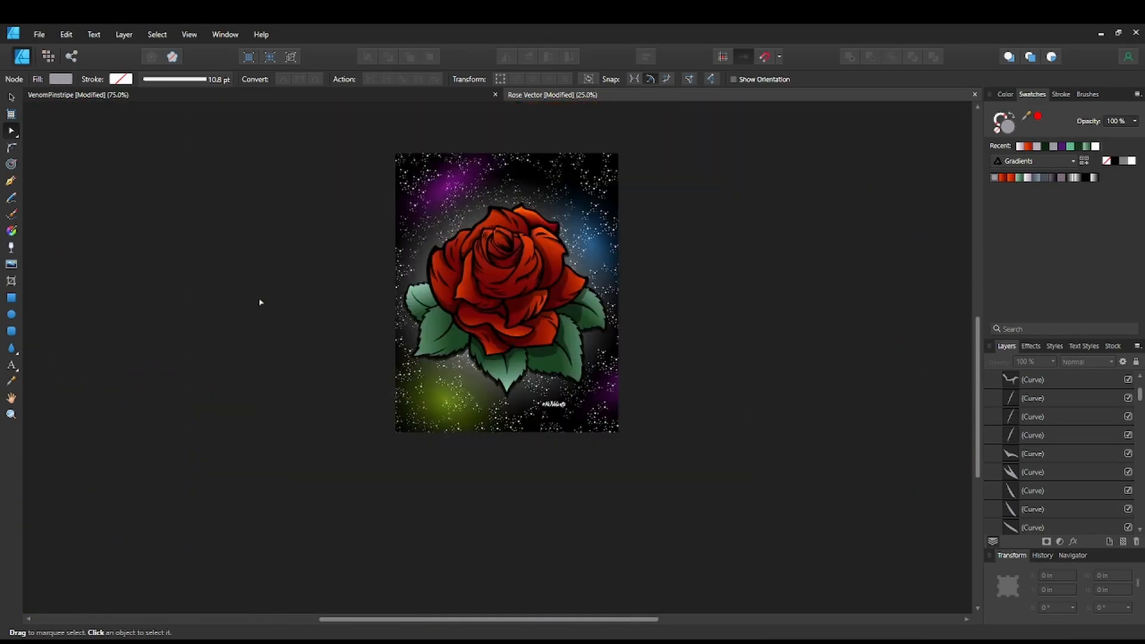
Reselect the bottom leaf's shadow and align its pointed node with the tip of the central vein.
key("ctrl+plus")
key("ctrl+plus")
key("ctrl+plus")
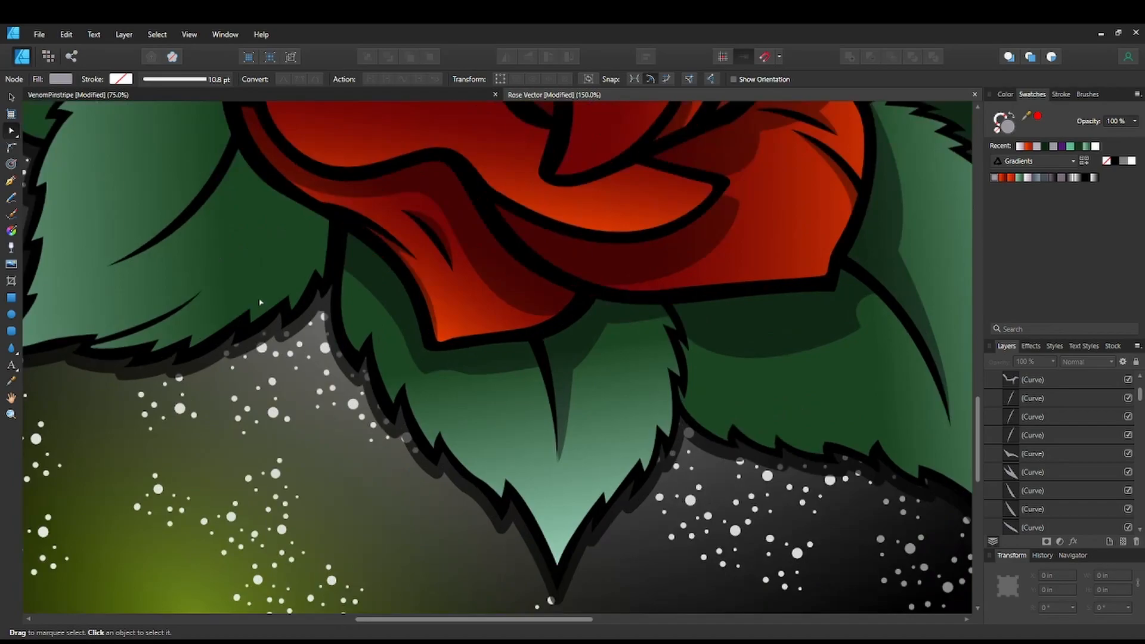
key("ctrl+plus")
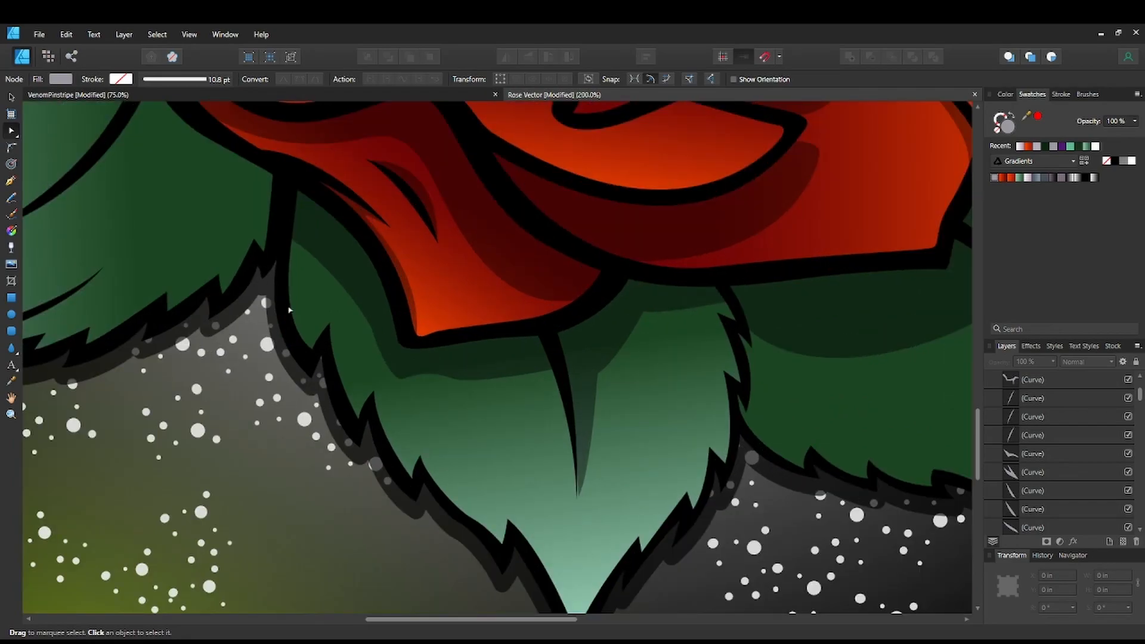
left_click(589, 456)
left_click(578, 497)
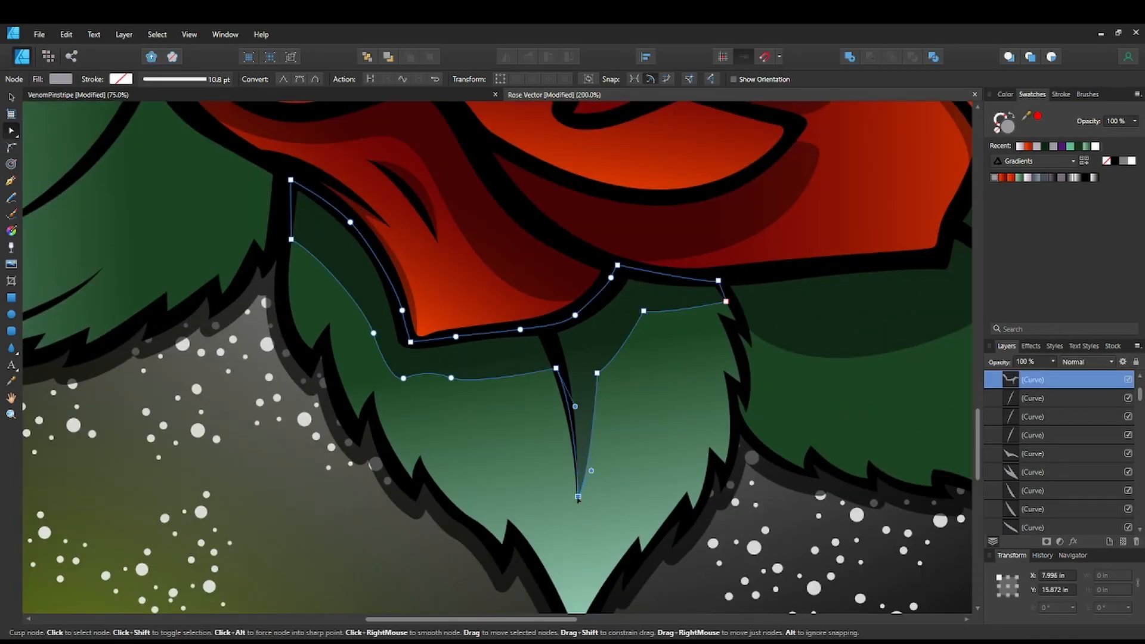
left_click_drag(577, 498, 575, 499)
Reshape the shadow's lower edge left of the vein by adjusting its curve segments, nodes and the bend's handle.
left_click(510, 466)
left_click_drag(510, 467, 540, 487)
left_click(538, 391)
left_click_drag(481, 397, 430, 409)
mouse_move(404, 352)
left_mouse_down()
mouse_move(390, 306)
mouse_move(397, 350)
left_mouse_up()
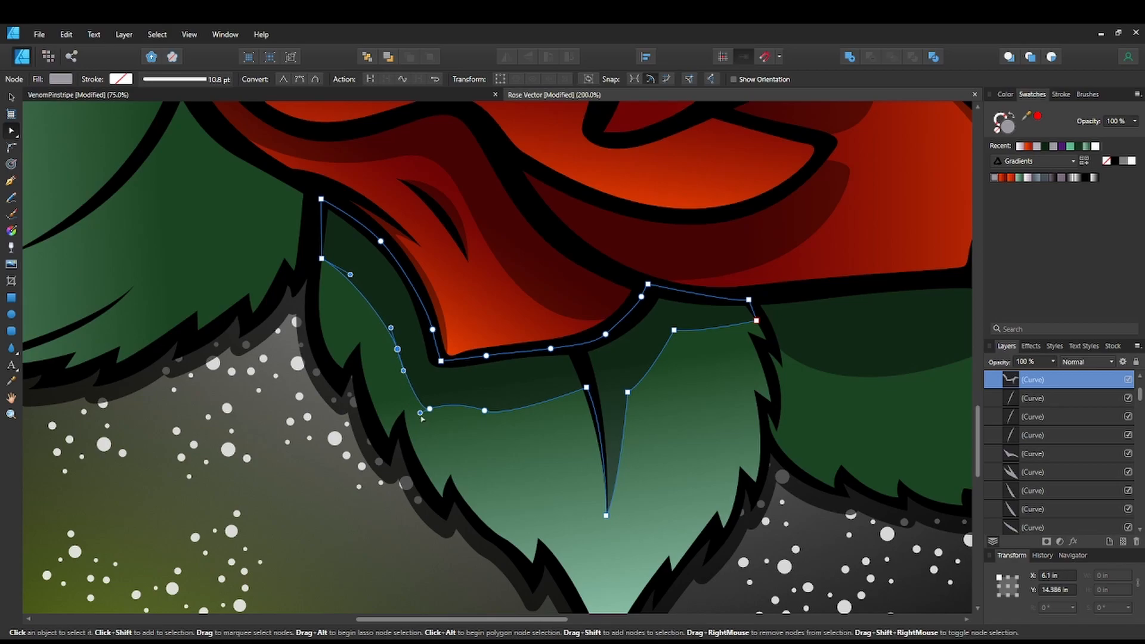
left_click_drag(420, 413, 419, 420)
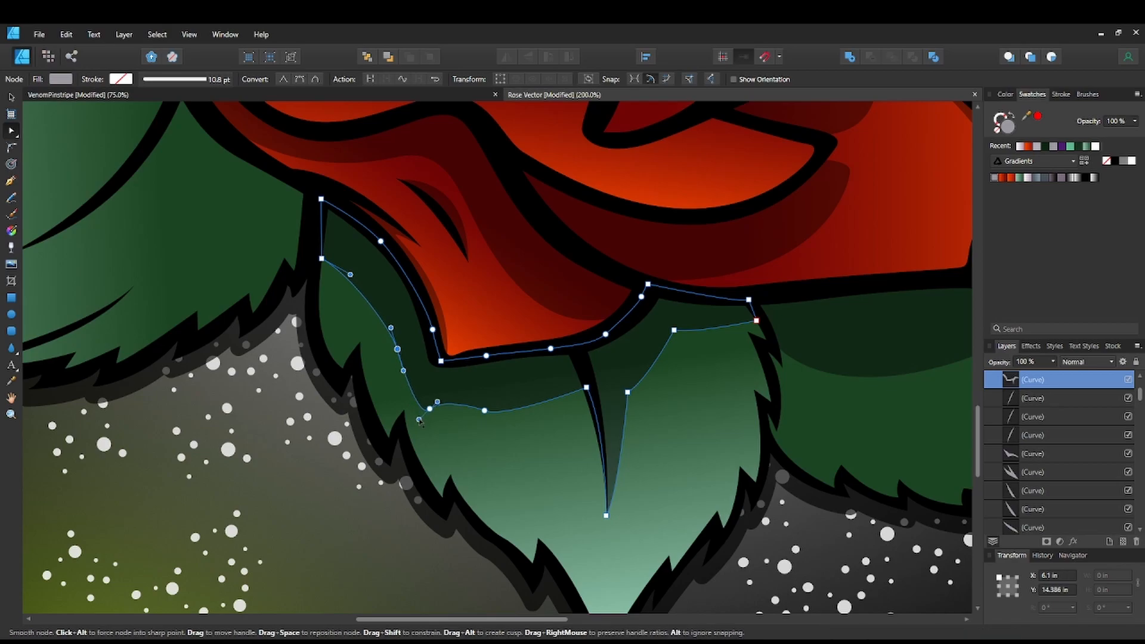
Lower the upper corner node of the shadow right of the vein and pull its handles outward to round the adjoining curves.
key("ctrl+d")
scroll(527, 427, "down", 4)
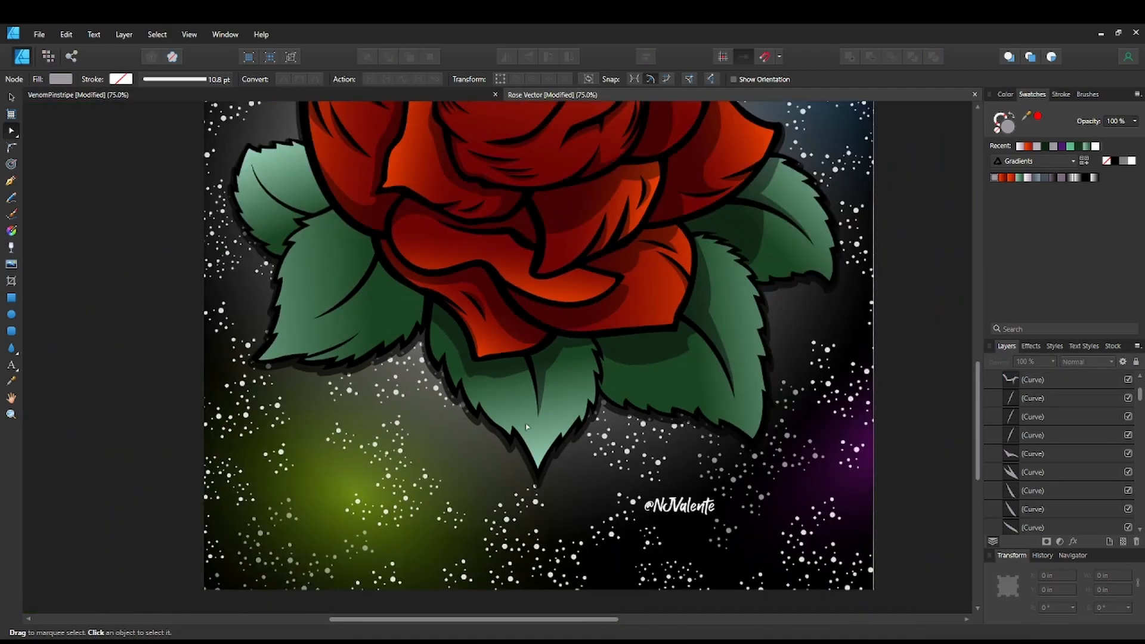
scroll(526, 427, "up", 4)
left_click(648, 365)
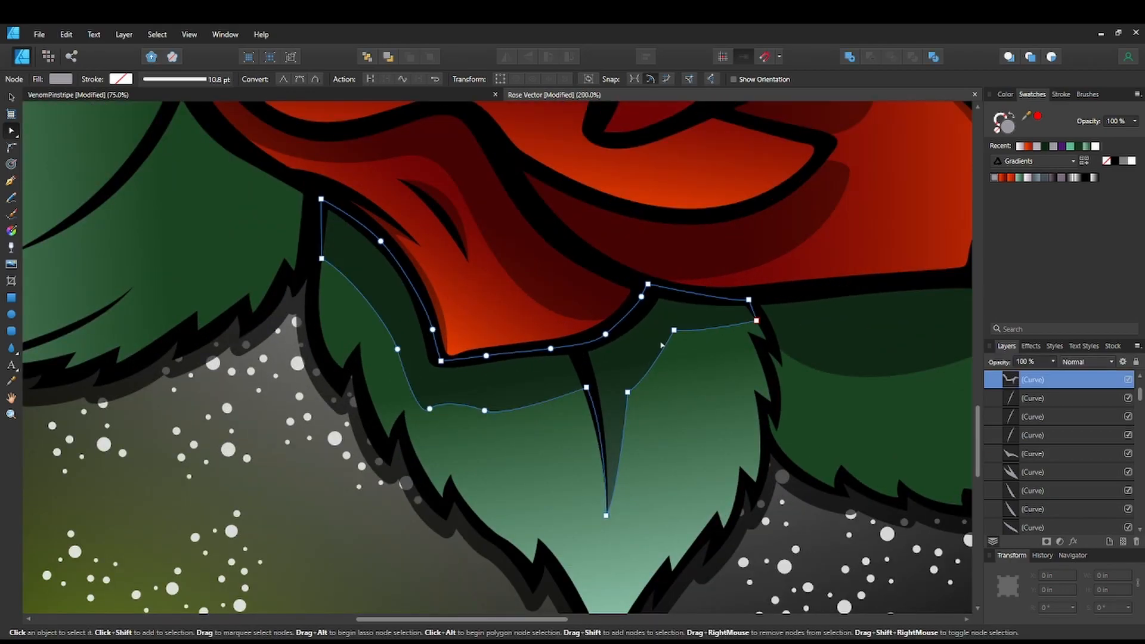
left_click_drag(673, 330, 680, 346)
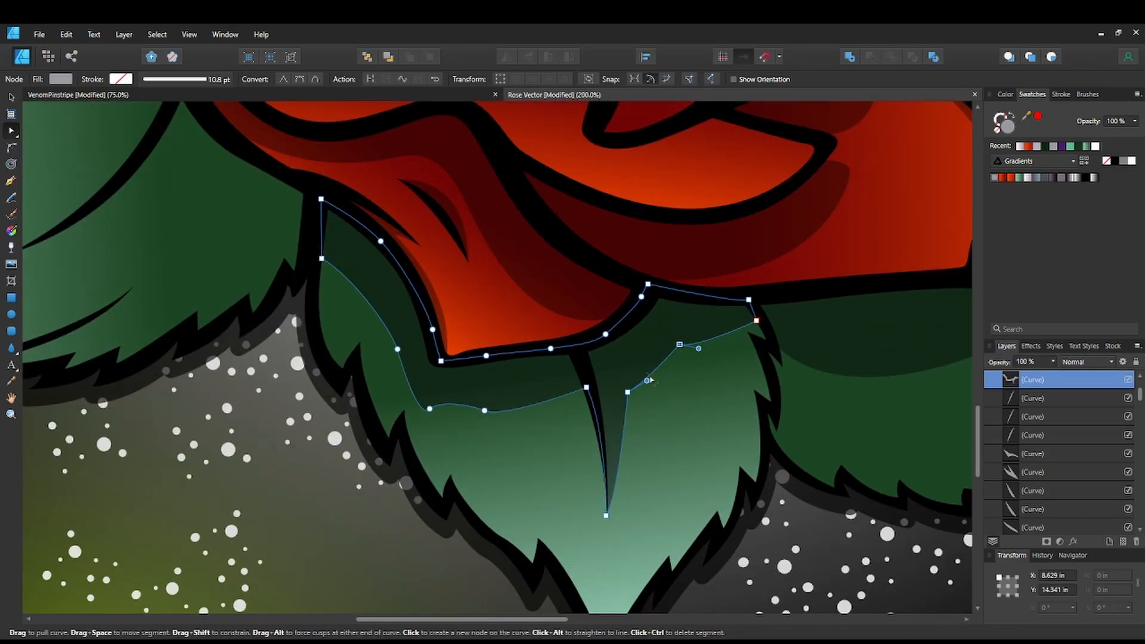
left_click_drag(647, 381, 672, 388)
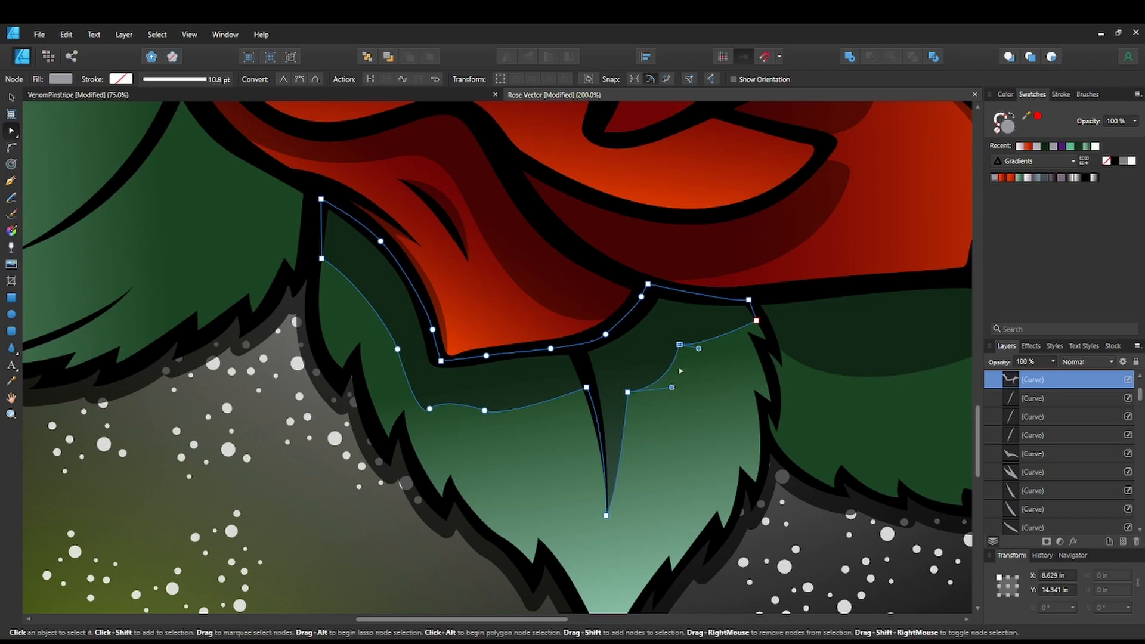
left_click_drag(699, 348, 735, 355)
Start a Pen shadow outline on the upper-left leaf, curving from the vein's tip down to the junction with the leaf below.
key("ctrl+minus")
key("ctrl+minus")
key("ctrl+minus")
key("ctrl+minus")
key("space")
left_click_drag(481, 323, 570, 377)
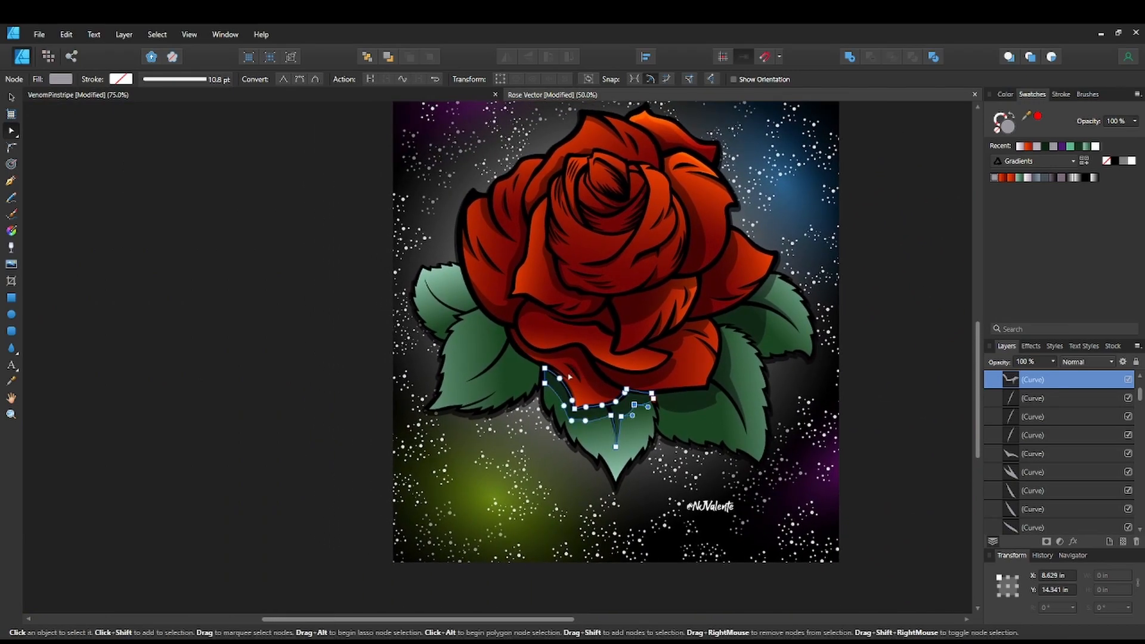
key("ctrl+plus")
key("ctrl+plus")
key("space")
left_click_drag(502, 357, 542, 360)
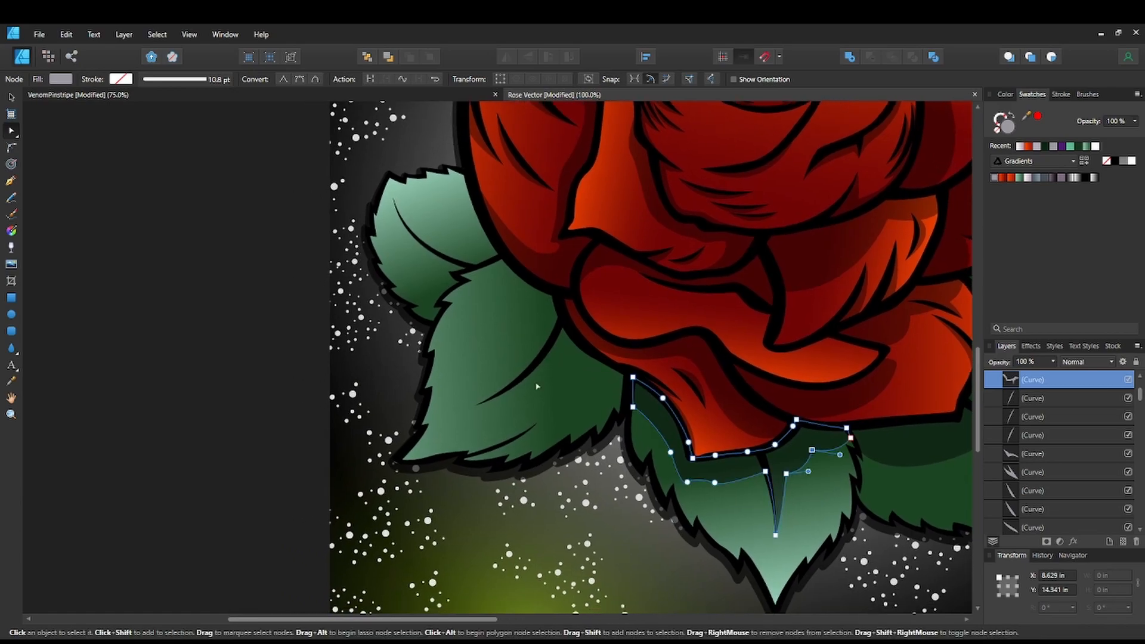
key("ctrl+plus")
key("space")
left_click_drag(493, 311, 529, 358)
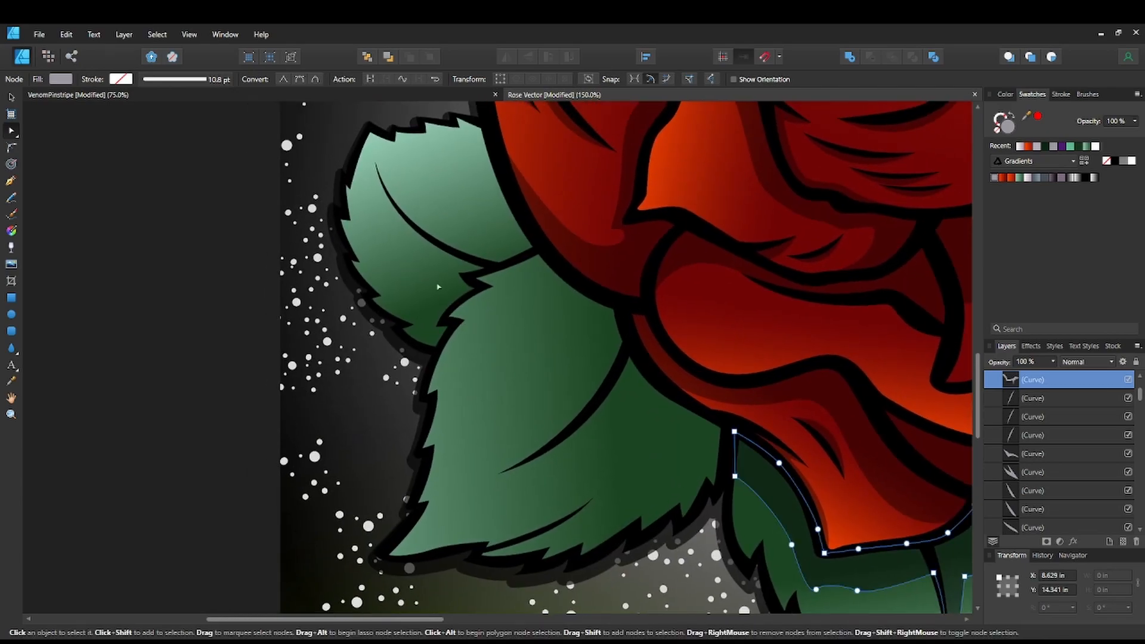
key("p")
left_click(376, 161)
left_click_drag(415, 268, 454, 293)
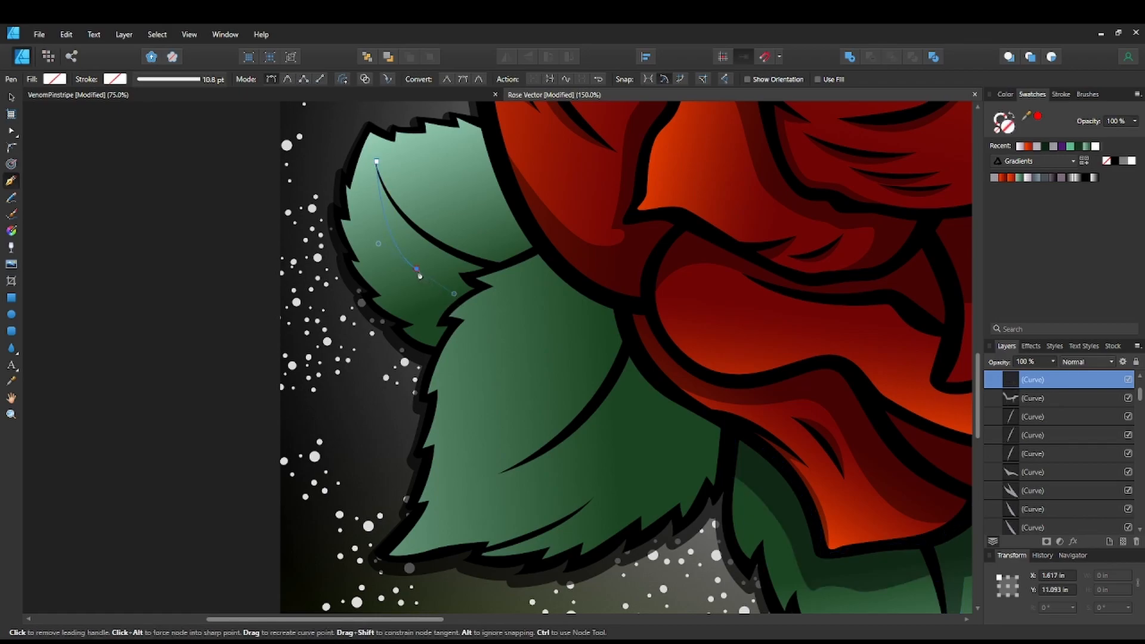
left_click(419, 273)
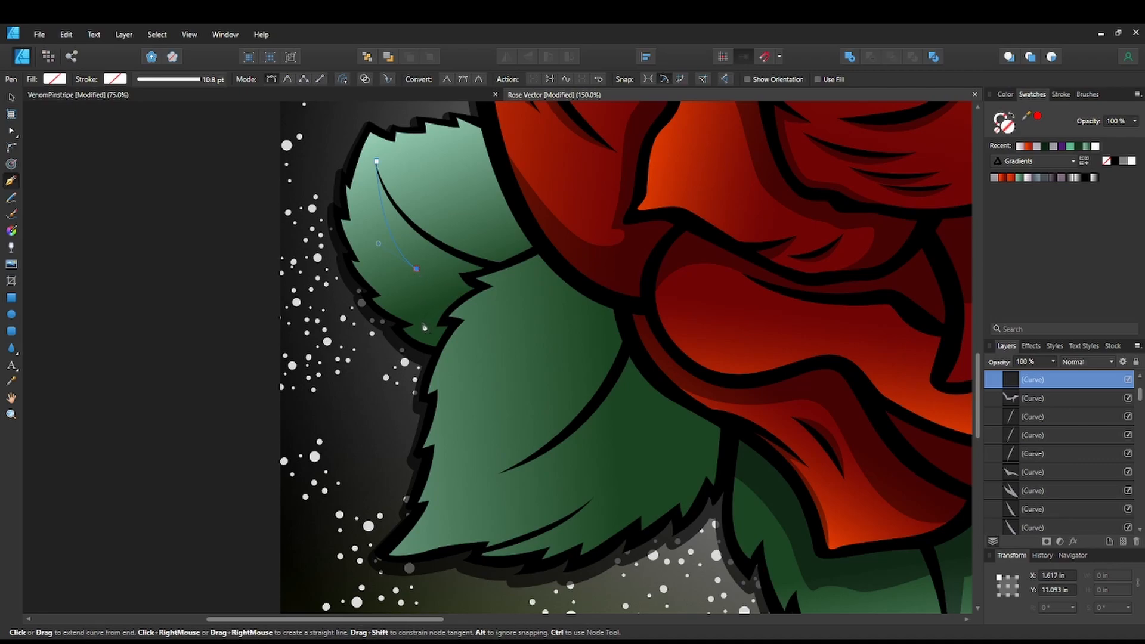
left_click_drag(418, 343, 466, 376)
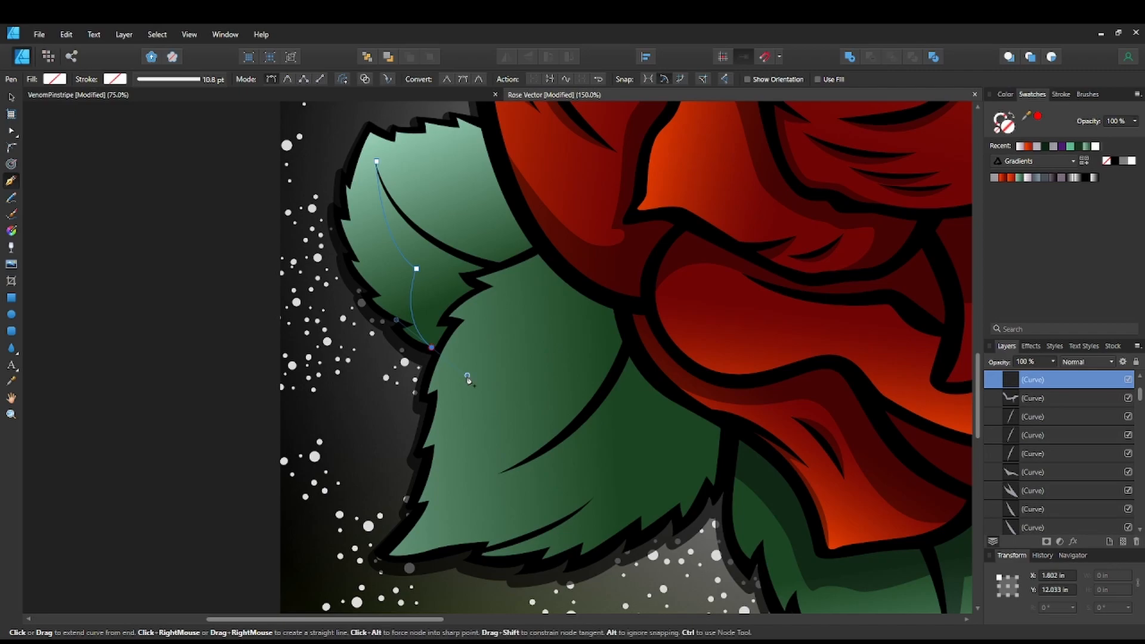
left_click(433, 352)
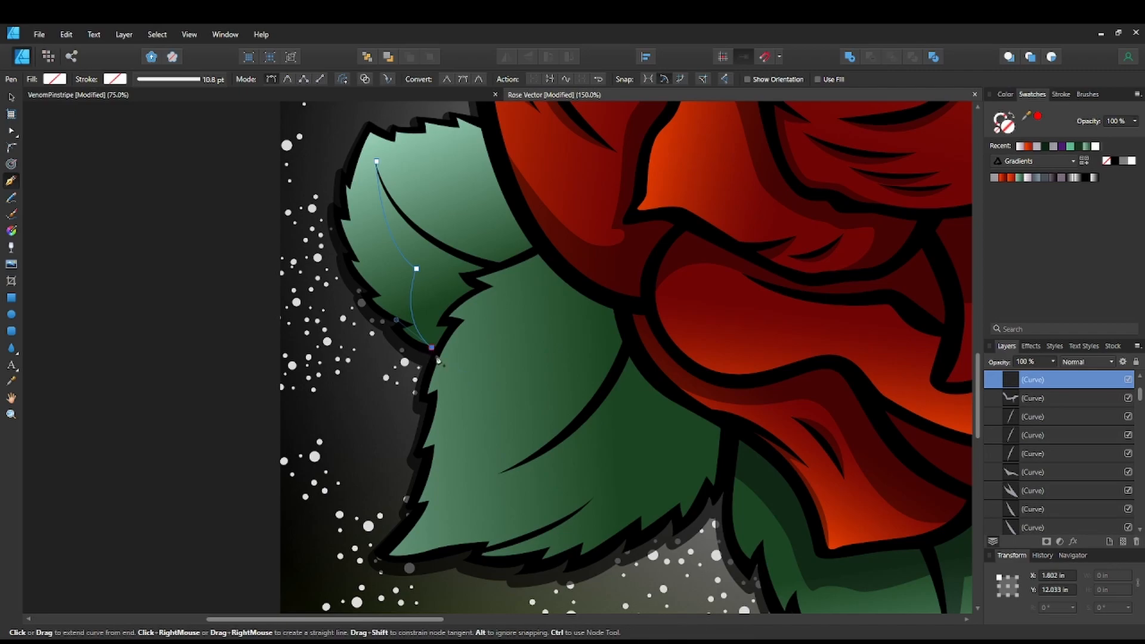
Continue the upper-left leaf's shadow outline along the jagged junction to the vein's base, and back up along the vein.
left_click(445, 322)
left_click(457, 321)
left_click_drag(482, 287, 524, 267)
left_click(482, 287)
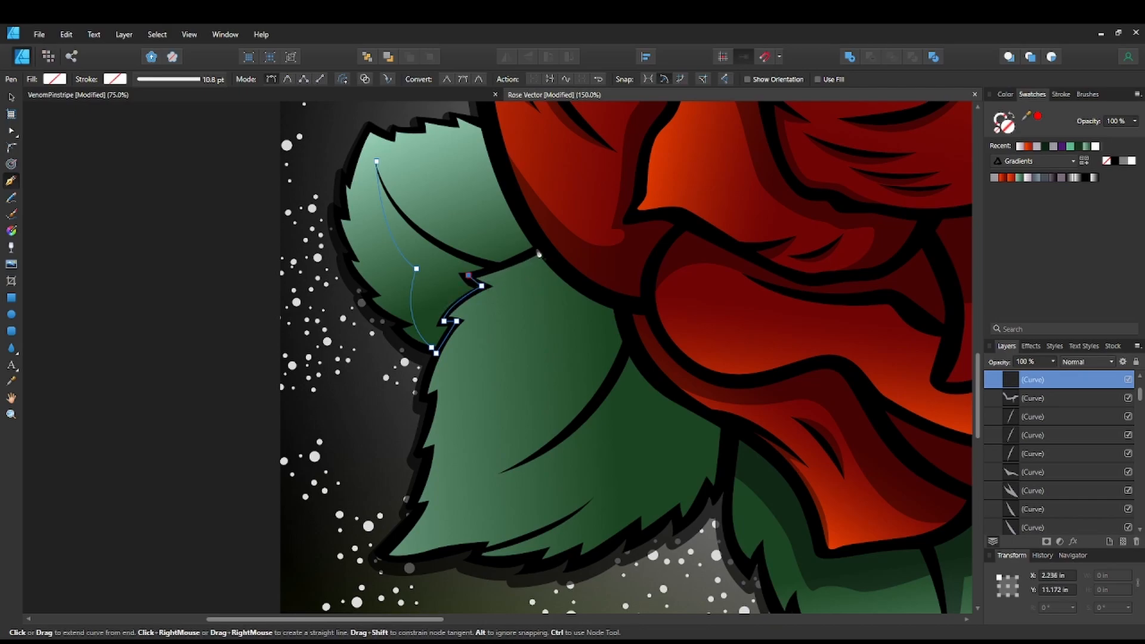
left_click(538, 251)
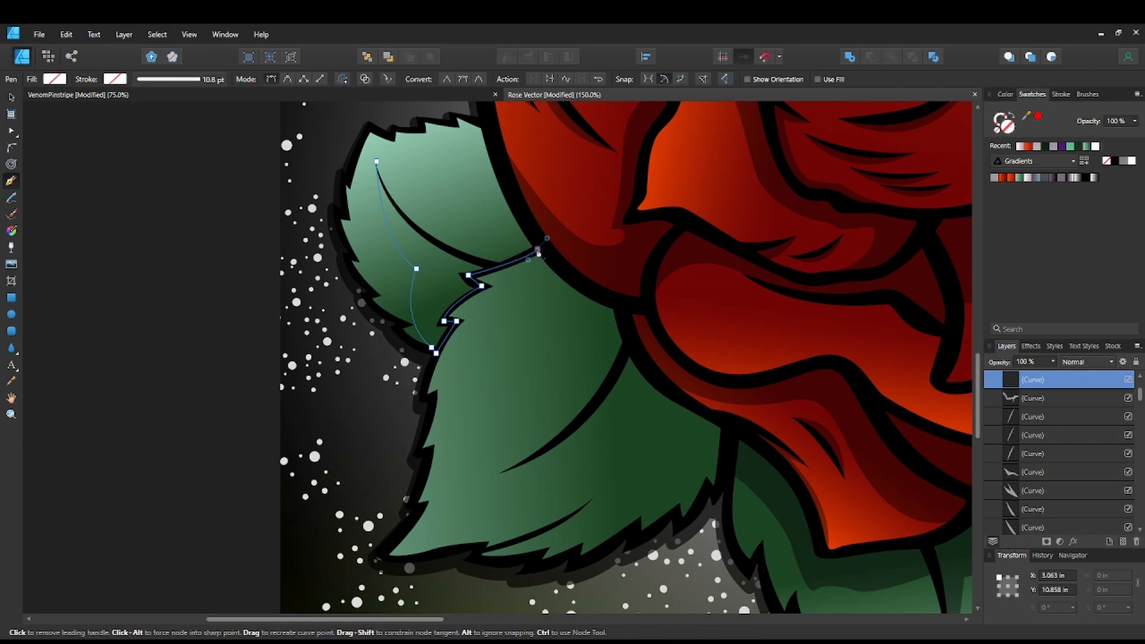
key("ctrl+z")
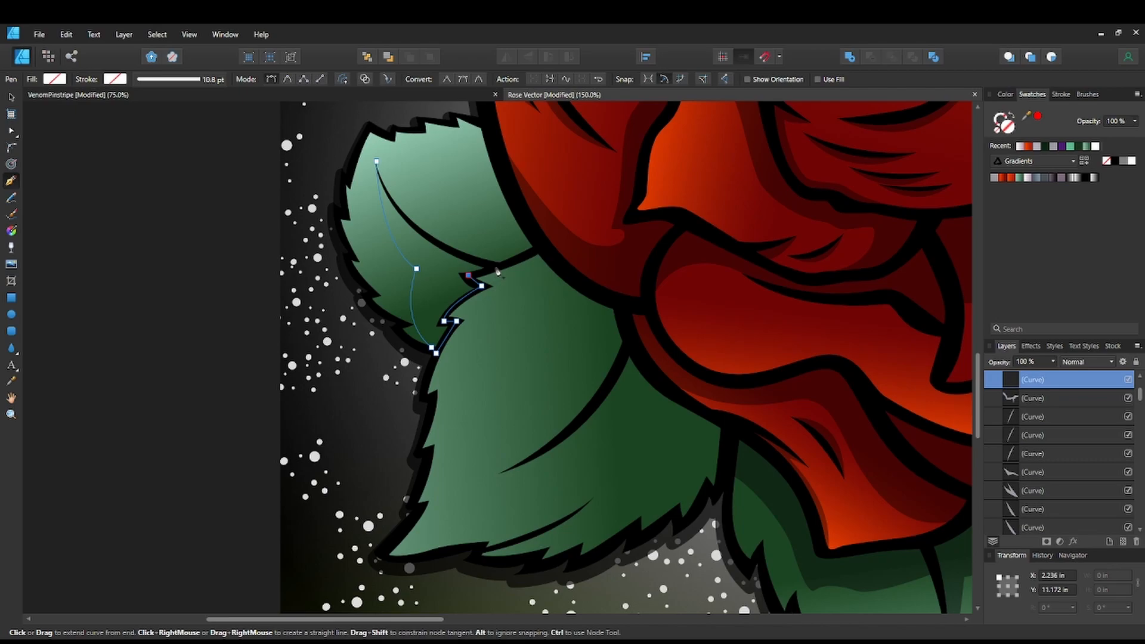
left_click(496, 268)
left_click_drag(390, 194, 367, 158)
mouse_move(487, 220)
left_mouse_down()
mouse_move(500, 213)
mouse_move(494, 199)
left_mouse_up()
left_click_drag(490, 157, 491, 132)
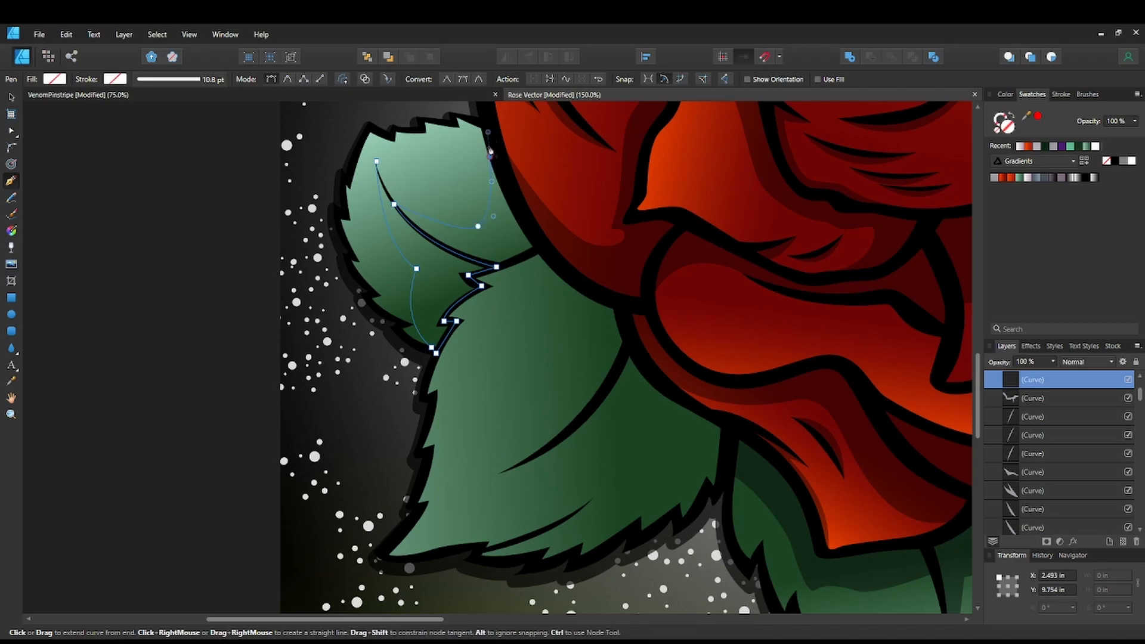
left_click_drag(528, 225, 538, 260)
key("ctrl+z")
key("ctrl+z")
key("ctrl+z")
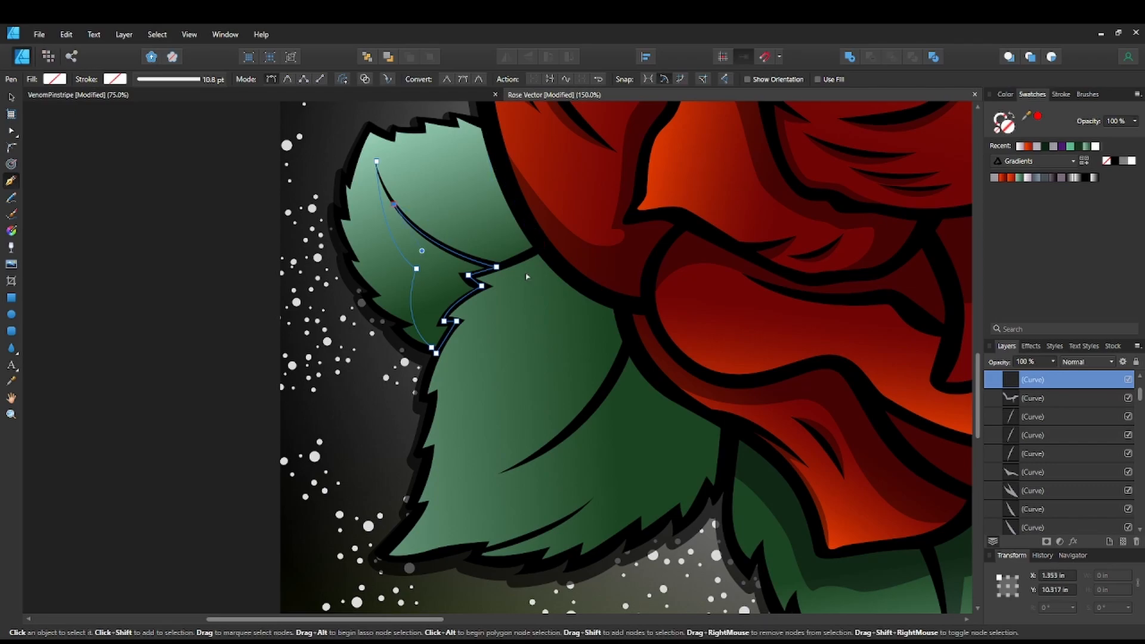
Close the shadow outline at the vein's tip and fill it with the grey gradient swatch.
left_click_drag(377, 166, 375, 146)
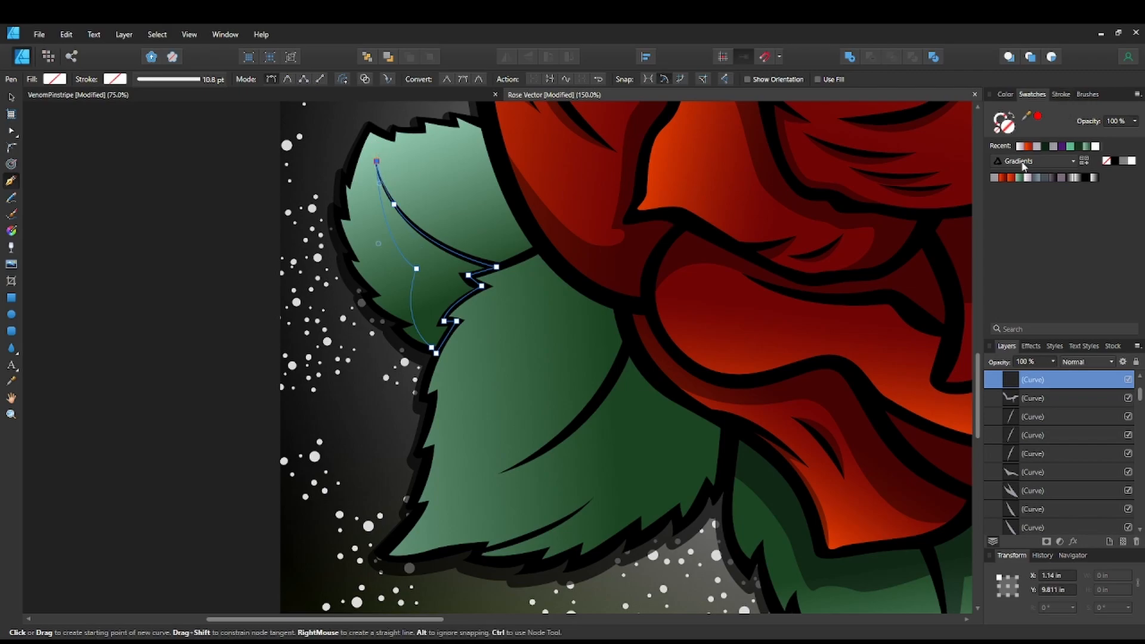
left_click(995, 178)
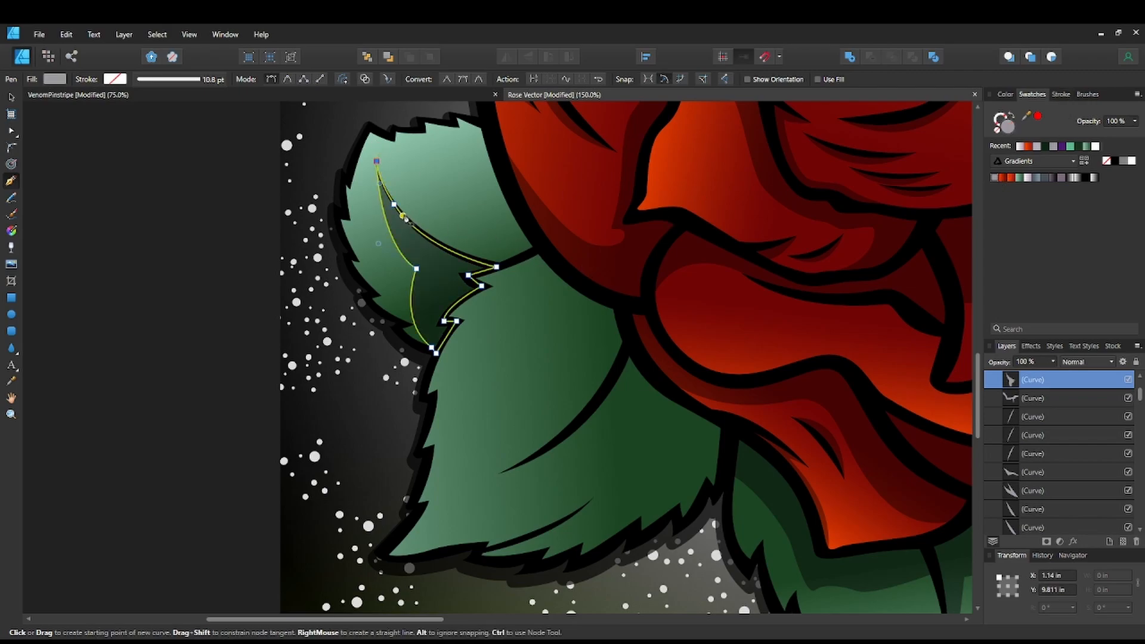
Draw a closed shadow shape above the upper-left leaf's vein, from the vein across to the rose petal's edge.
left_click_drag(403, 215, 495, 150)
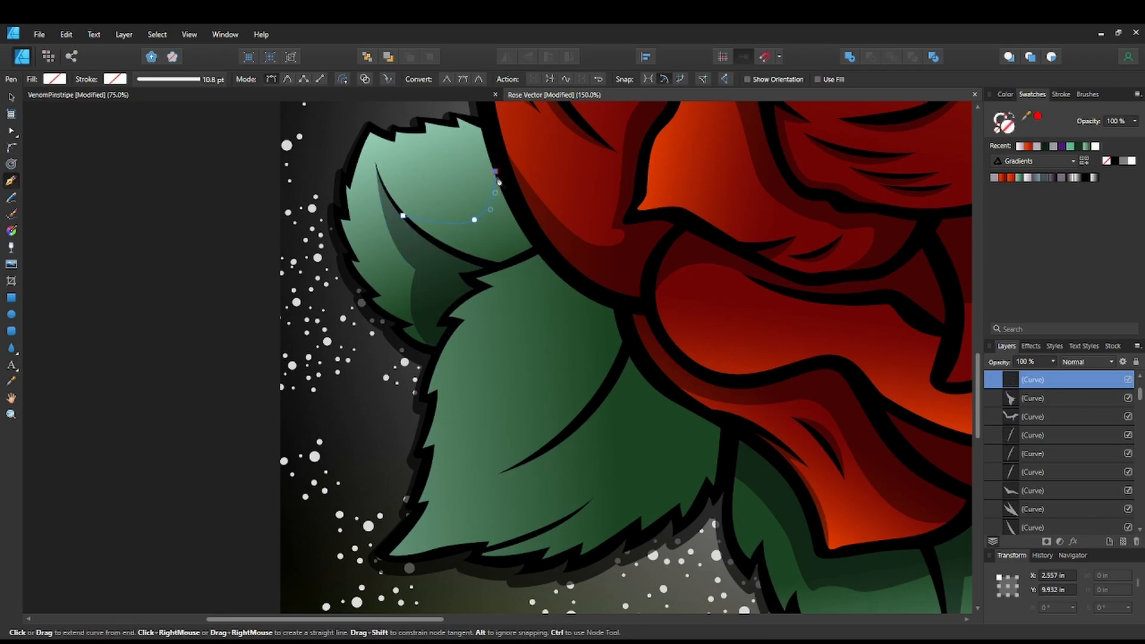
left_click(539, 244)
left_click_drag(403, 216, 374, 179)
Move the upper shadow's pointed node up along the vein, smooth its bend with the node handle, and deselect it.
left_click_drag(745, 372, 817, 440)
key("a")
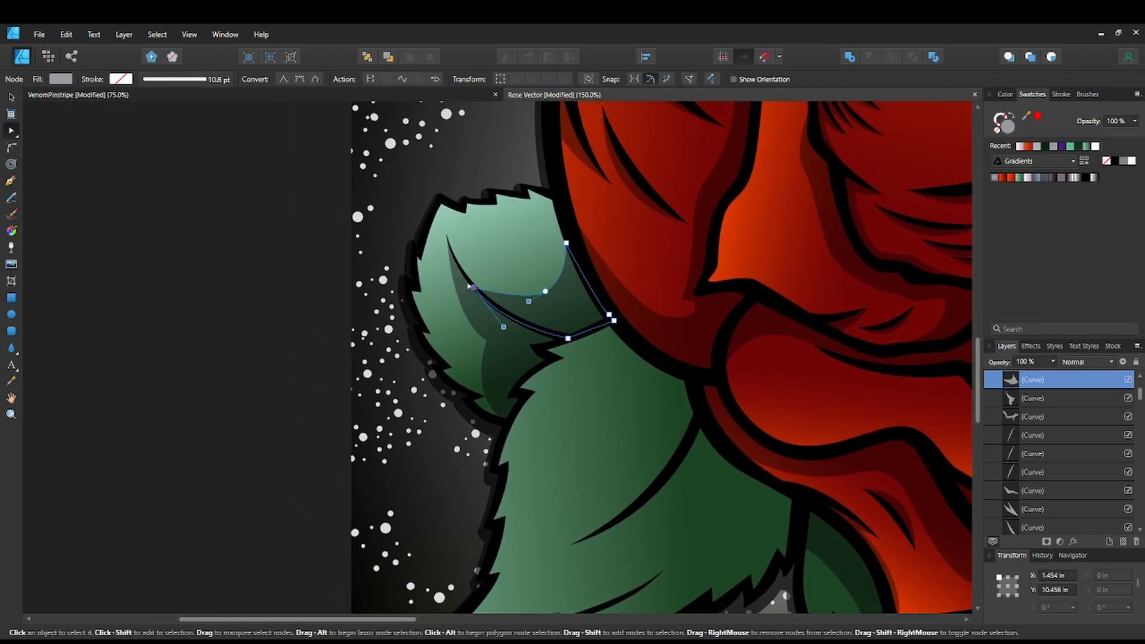
left_click_drag(473, 287, 508, 347)
left_click(546, 291)
left_click_drag(528, 301, 520, 303)
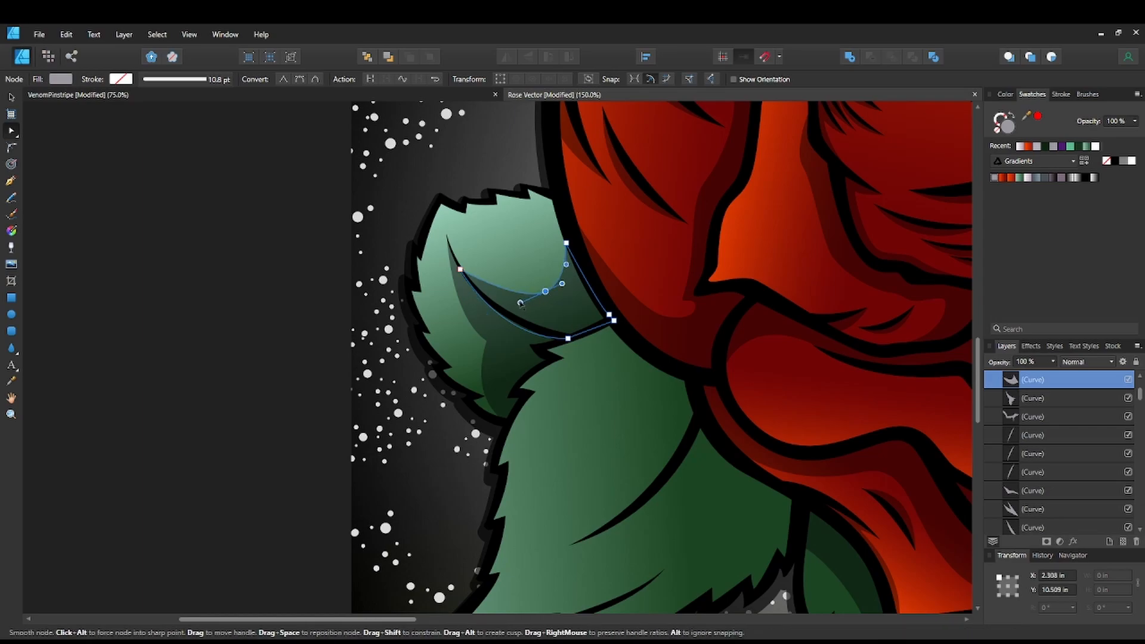
key("ctrl+d")
Start a Pen shadow outline on the large lower-left leaf, curving from its upper edge down to the central vein's tip.
key("space")
left_click_drag(647, 449, 555, 286)
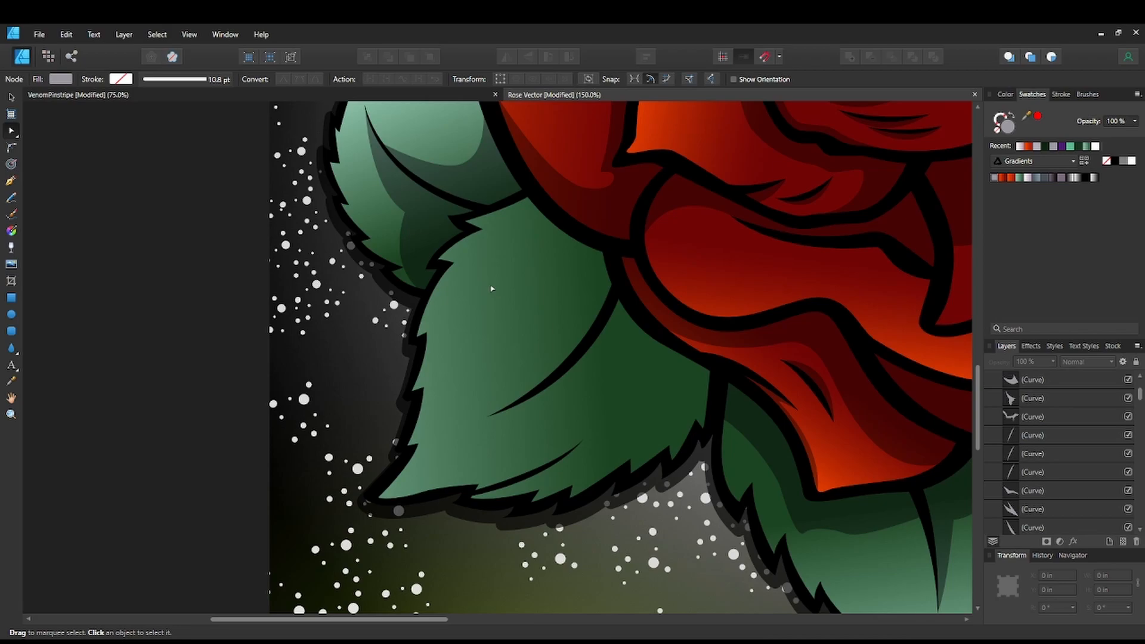
left_click_drag(620, 322, 503, 289)
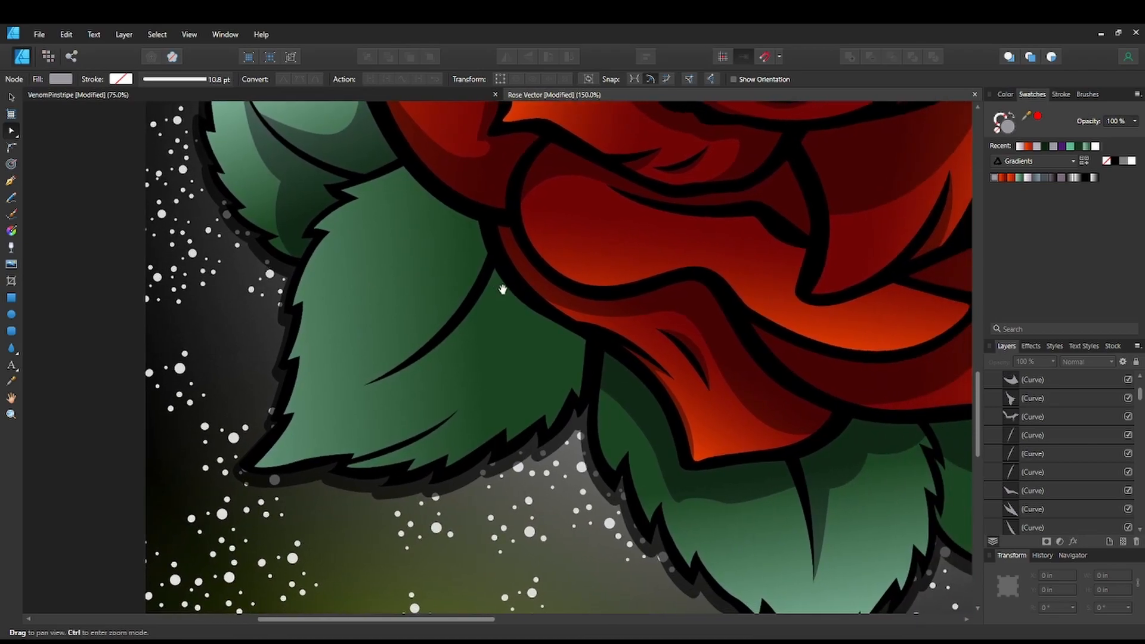
left_click(11, 180)
left_click(374, 182)
mouse_move(428, 285)
left_mouse_down()
mouse_move(477, 303)
mouse_move(439, 286)
left_mouse_up()
left_click_drag(367, 385, 321, 397)
left_click(367, 385)
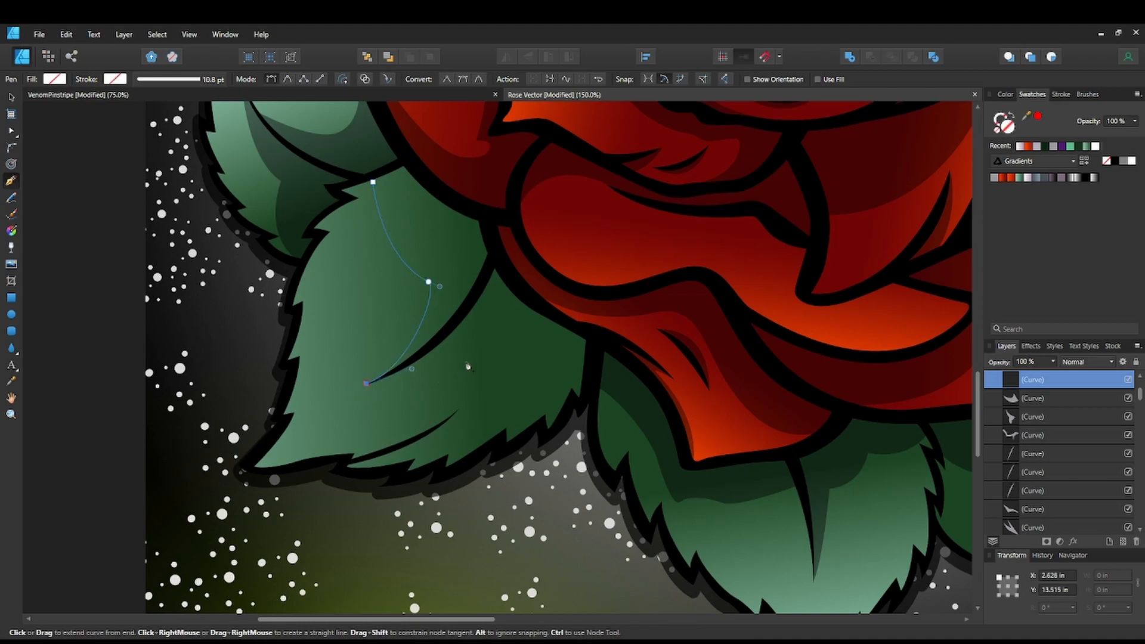
Extend the outline from the vein's tip across the leaf's lower half to the jagged edge beside the bottom leaf.
left_click_drag(471, 357, 495, 334)
left_click_drag(562, 366, 629, 363)
key("ctrl+z")
left_click(486, 346)
mouse_move(554, 385)
left_mouse_down()
mouse_move(598, 380)
mouse_move(570, 381)
left_mouse_up()
left_click(568, 404)
Trace the outline back along the rose petals' edge to its start, close it and fill it with the grey gradient.
left_click(596, 338)
left_click(513, 285)
left_click(485, 215)
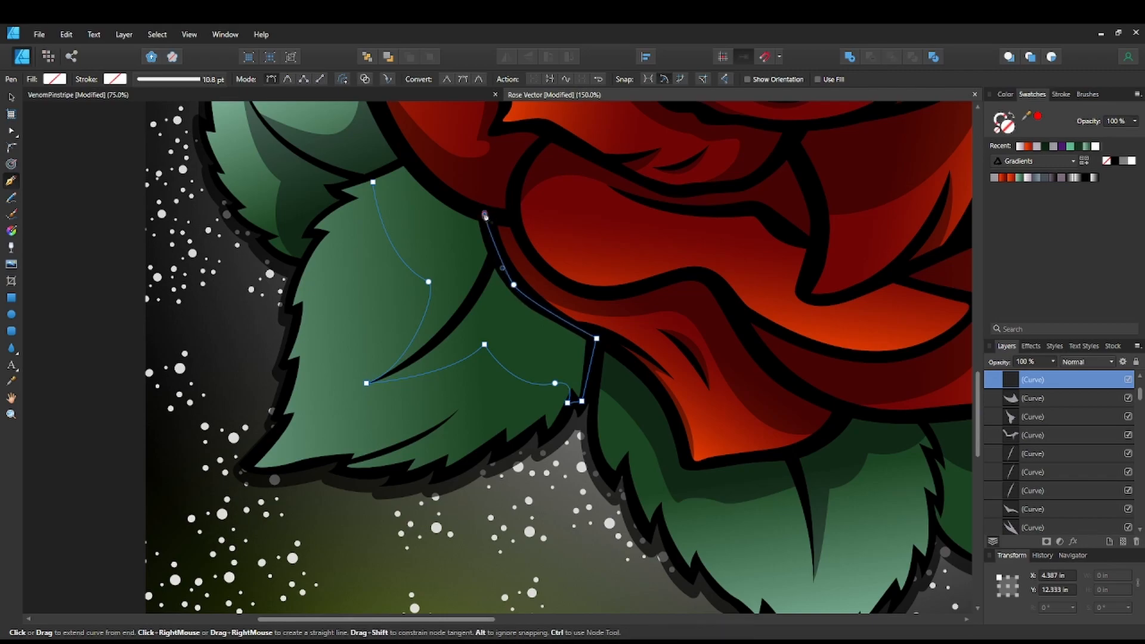
left_click(411, 162)
left_click(372, 179)
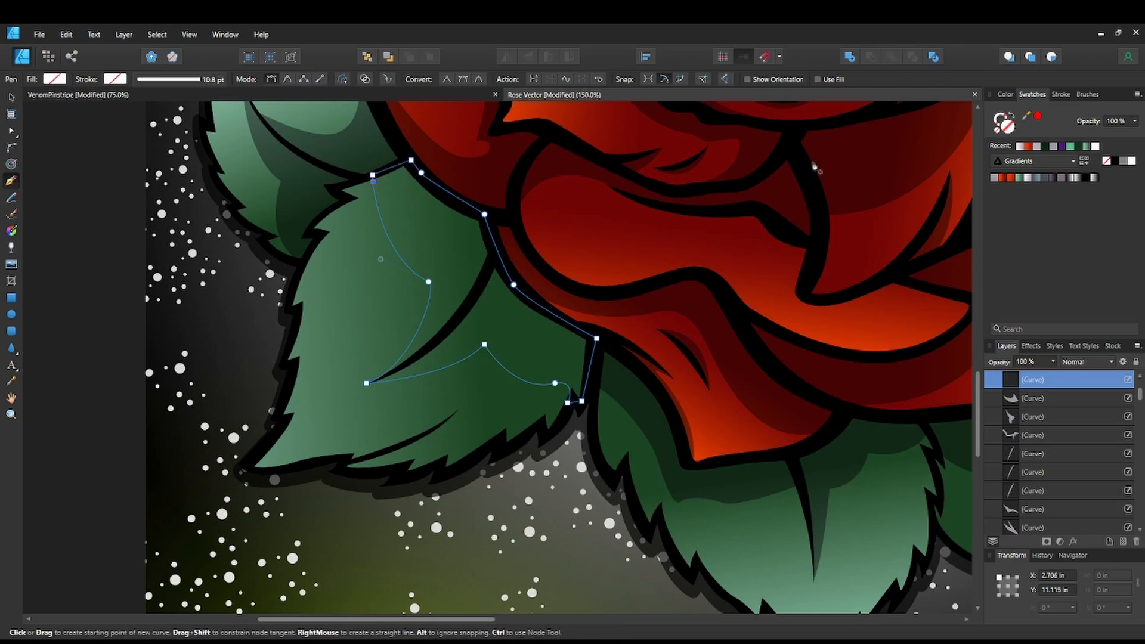
left_click(994, 177)
Draw a thin closed shadow beneath the lower-left leaf's small side vein and fill it with the grey gradient.
key("space")
left_click_drag(539, 483, 652, 397)
left_click(573, 323)
left_click_drag(486, 389, 458, 374)
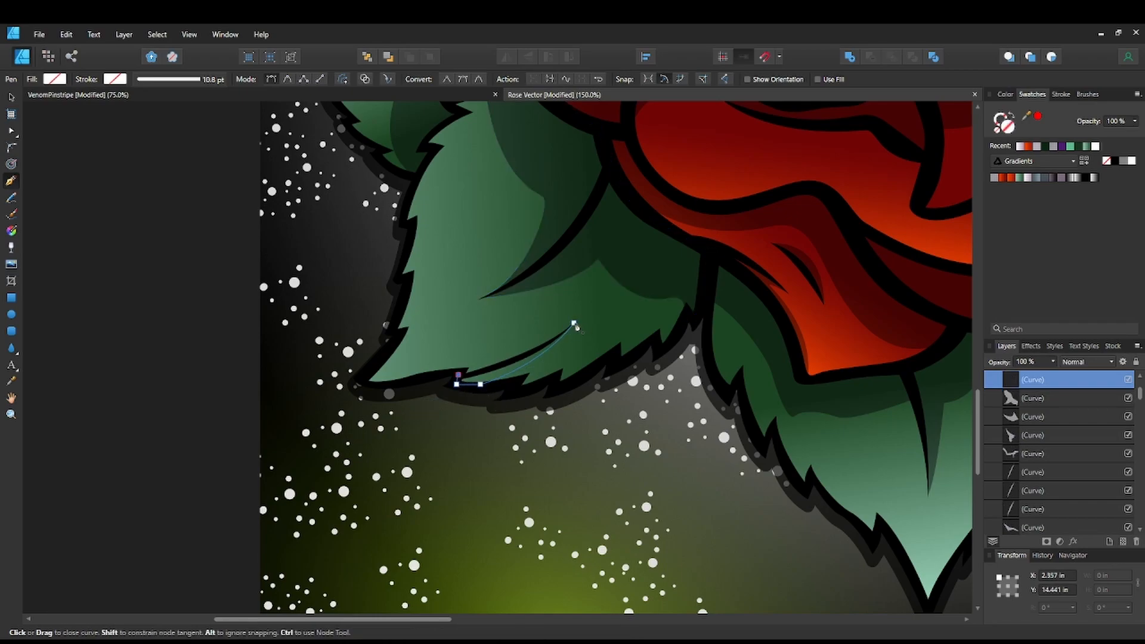
left_click_drag(575, 323, 631, 283)
left_click(994, 178)
Deselect the shadow and examine the shading across the whole rose illustration.
key("space")
left_click_drag(717, 412, 678, 341)
key("ctrl")
scroll(676, 339, "down", 4)
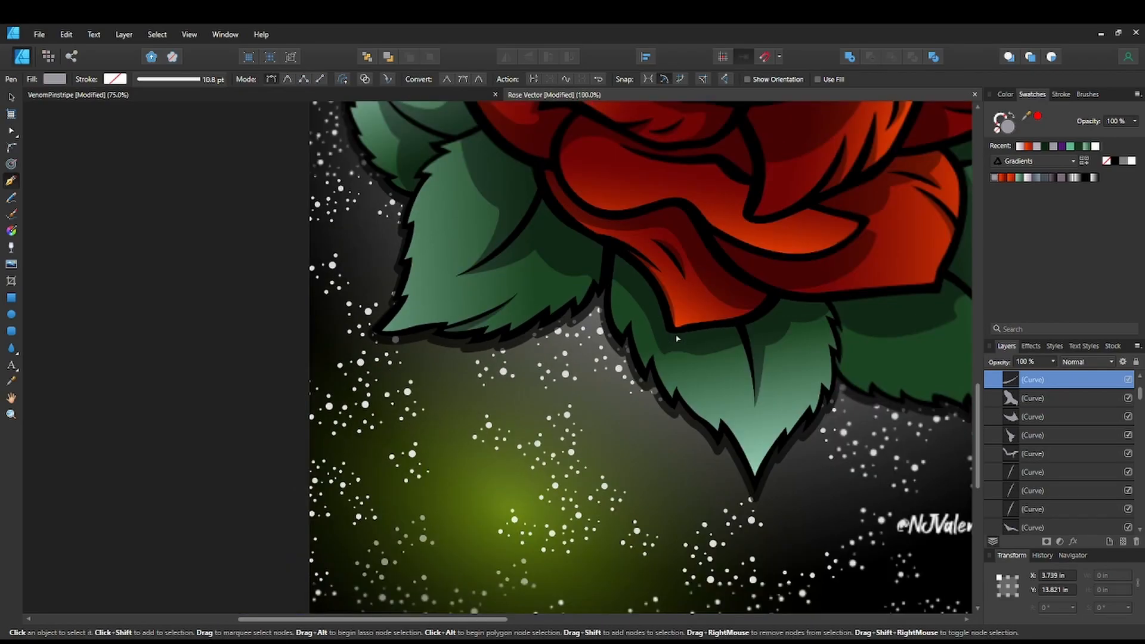
key("space")
left_click_drag(673, 283, 597, 380)
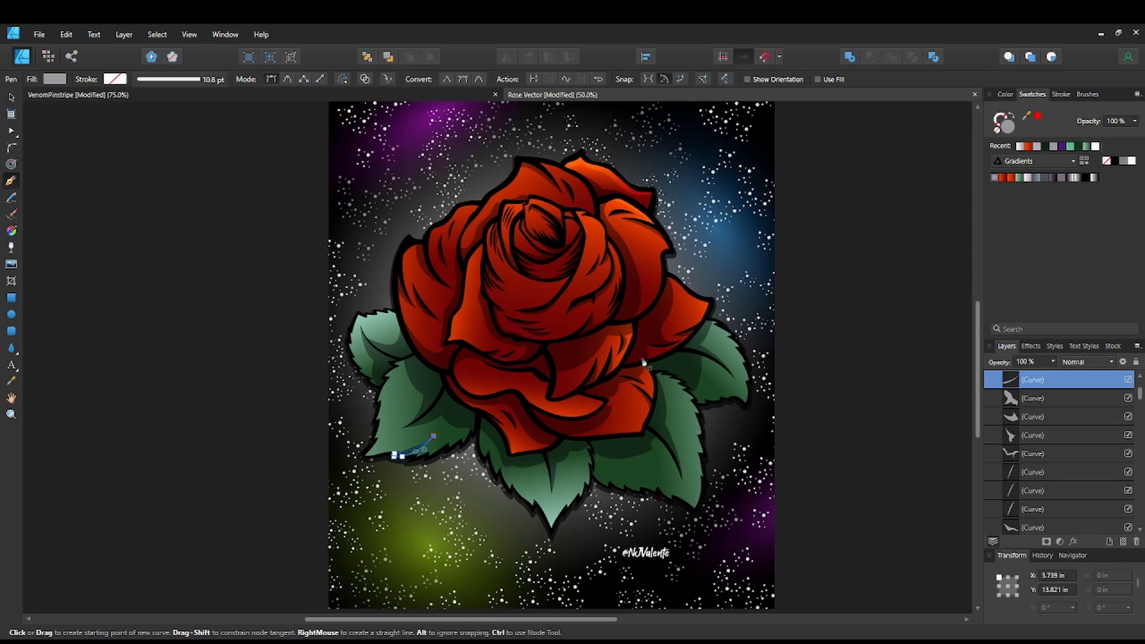
key("v")
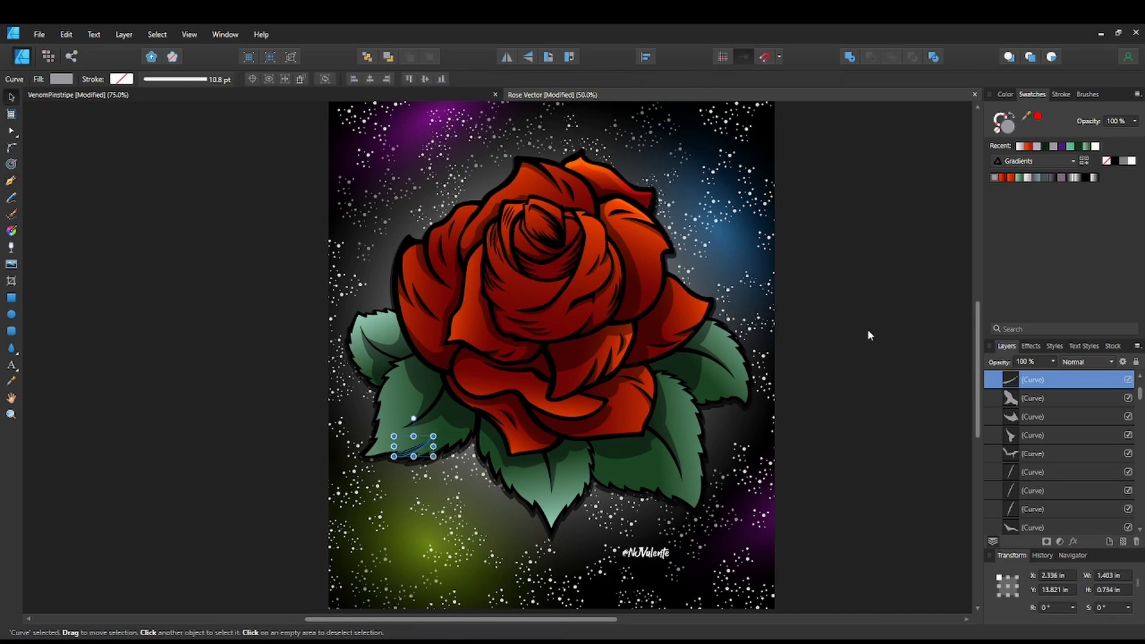
left_click(800, 380)
key("ctrl+plus")
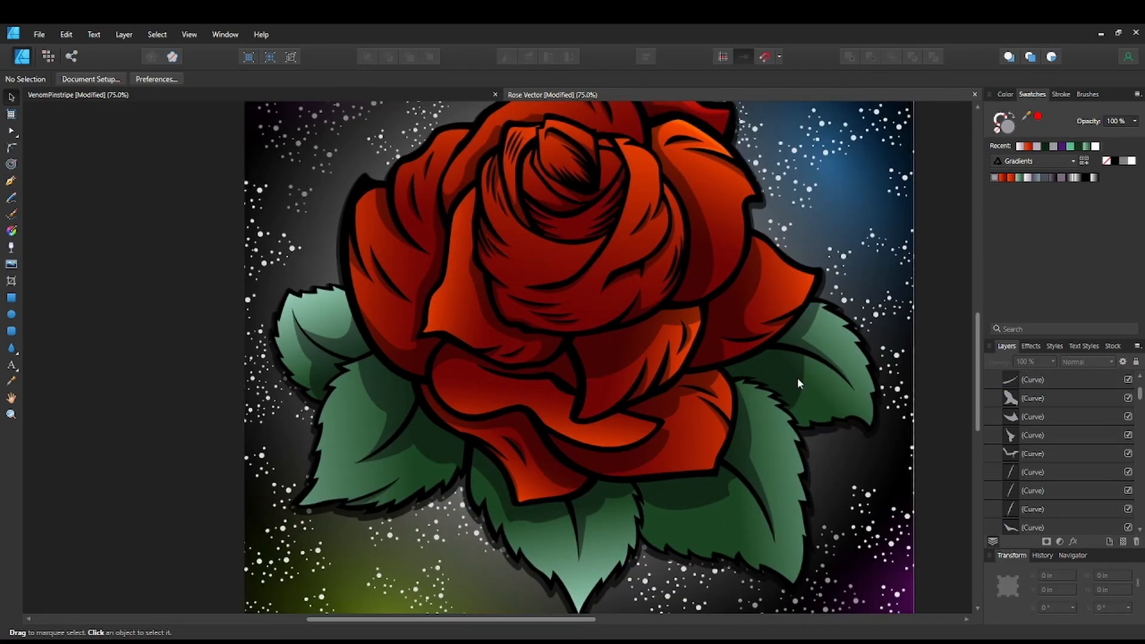
key("ctrl+minus")
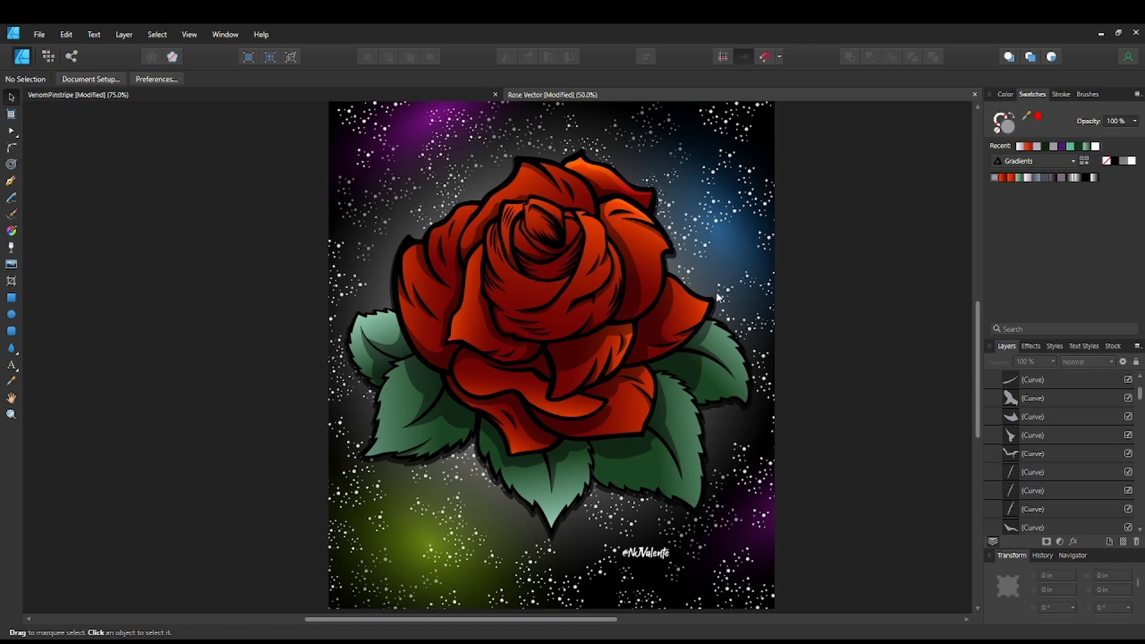
Collapse and lock Layer8, and select and unlock Layer9.
scroll(1040, 420, "up", 2)
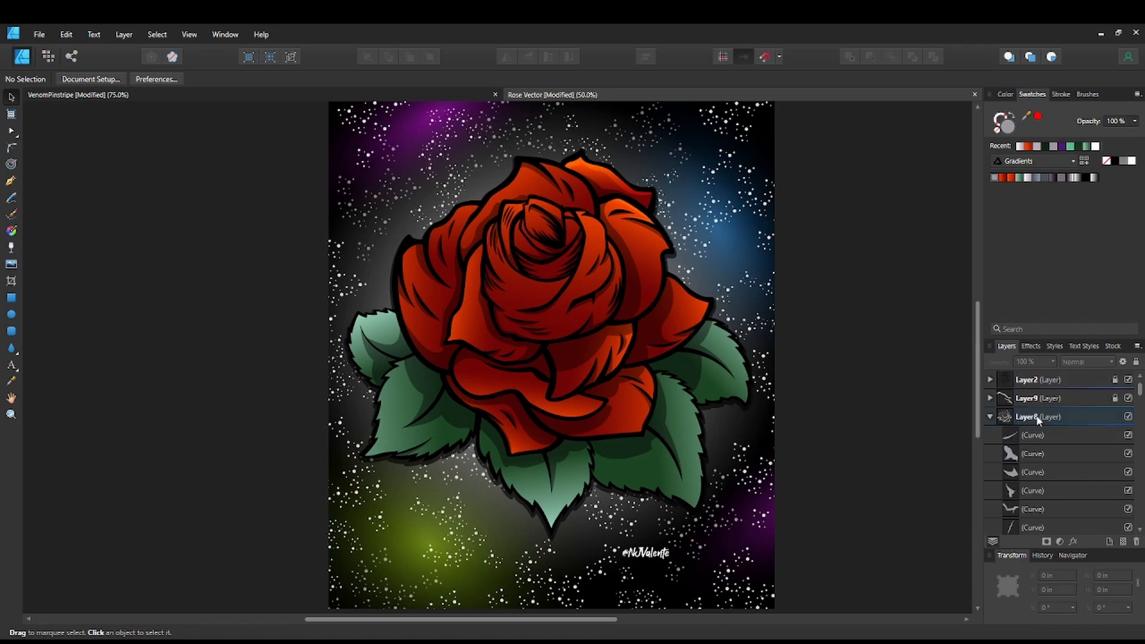
left_click(989, 436)
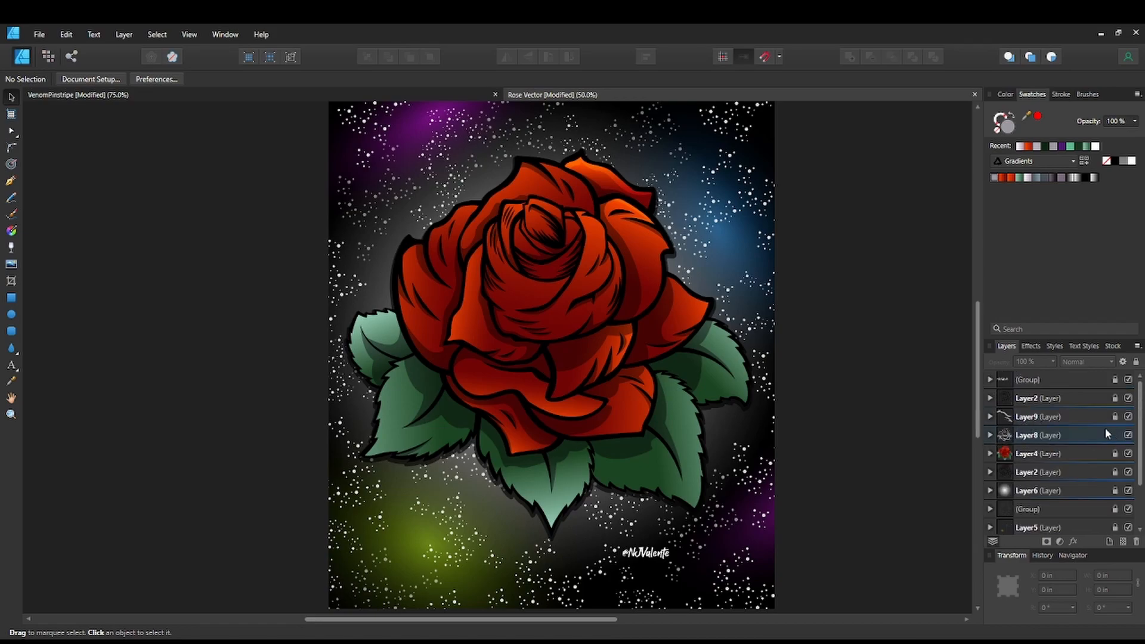
left_click(1119, 436)
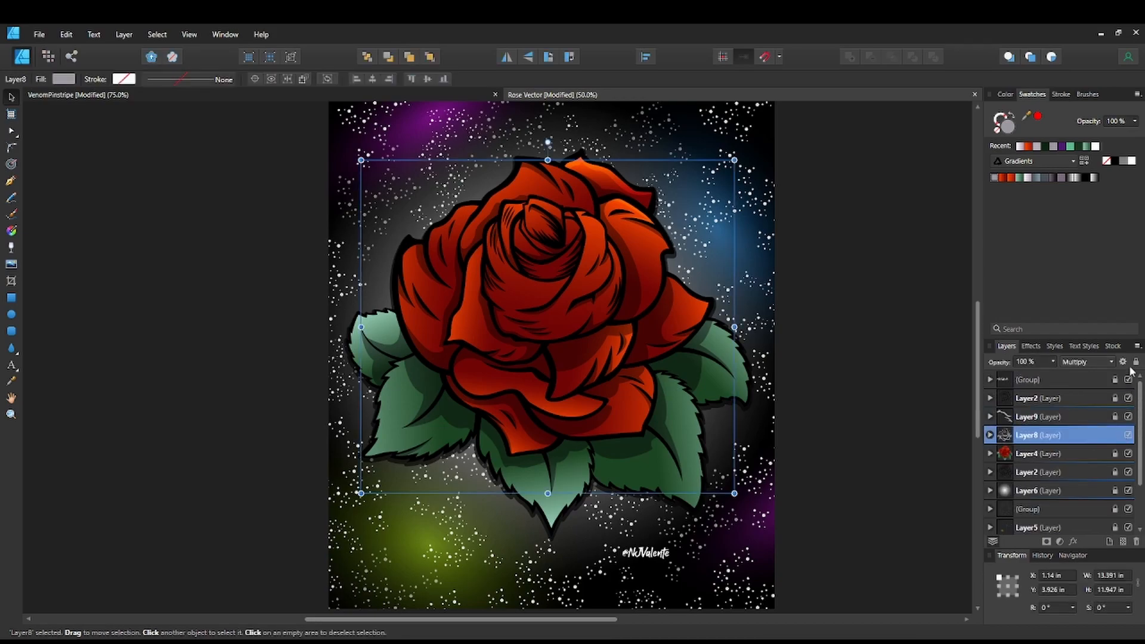
left_click(1076, 417)
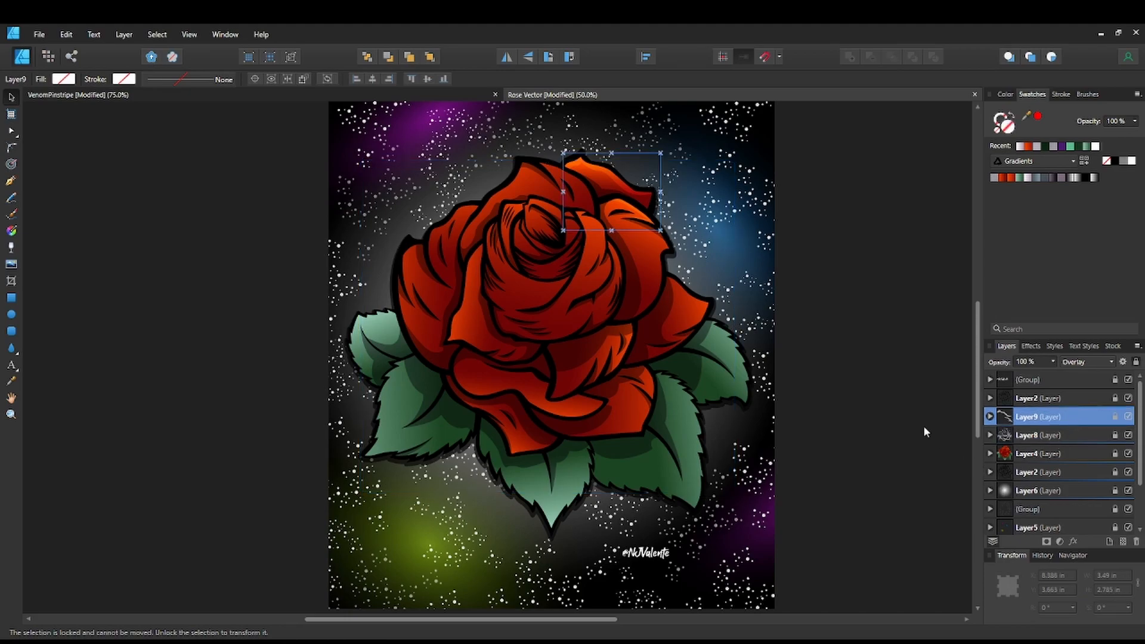
left_click(1115, 418)
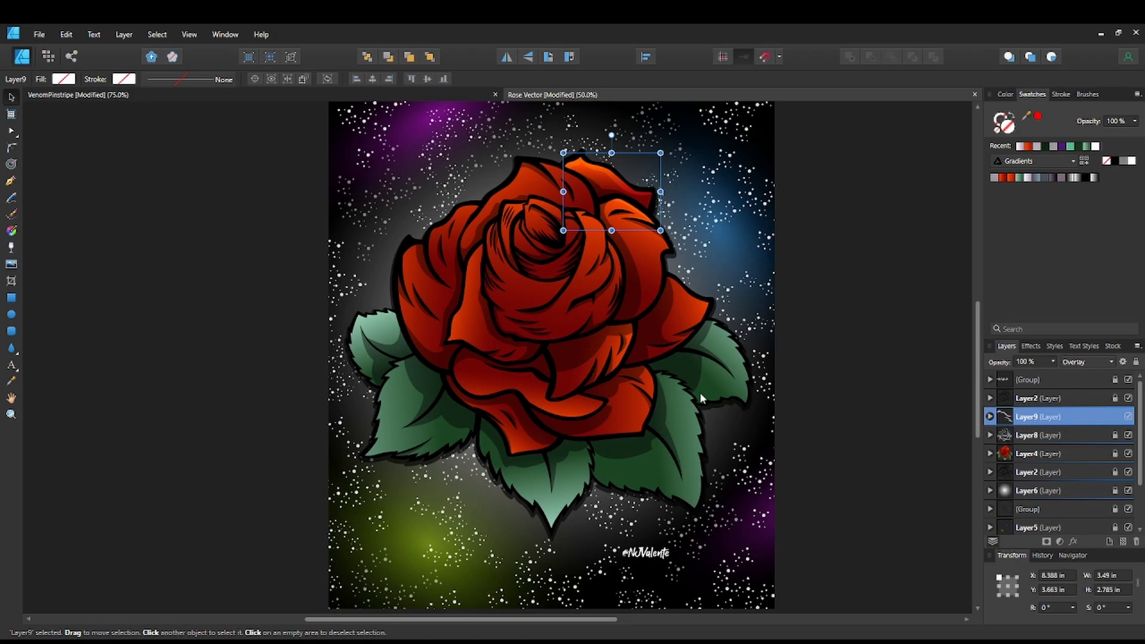
Start a Pen highlight outline on the rose's upper back petal, curving from its upper-left corner down to the inner petals.
key("ctrl+plus")
key("ctrl+plus")
key("space")
left_click_drag(691, 183, 634, 401)
key("ctrl+plus")
key("space")
left_click_drag(650, 284, 570, 445)
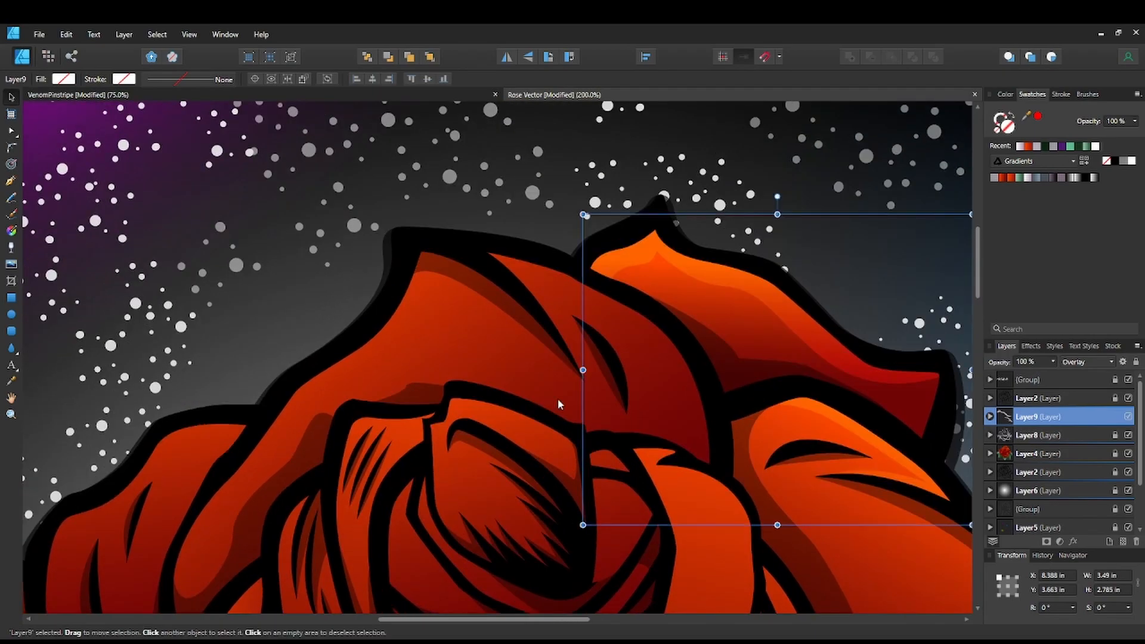
left_click(11, 180)
key("space")
left_click_drag(534, 307, 591, 288)
left_click(486, 244)
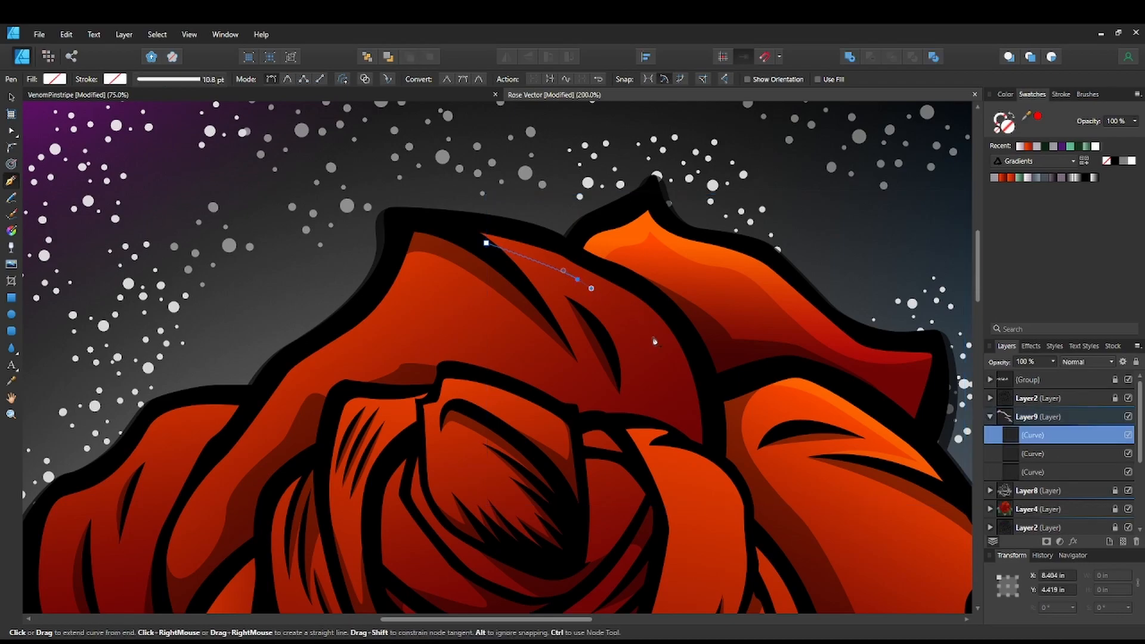
left_click_drag(681, 433, 705, 573)
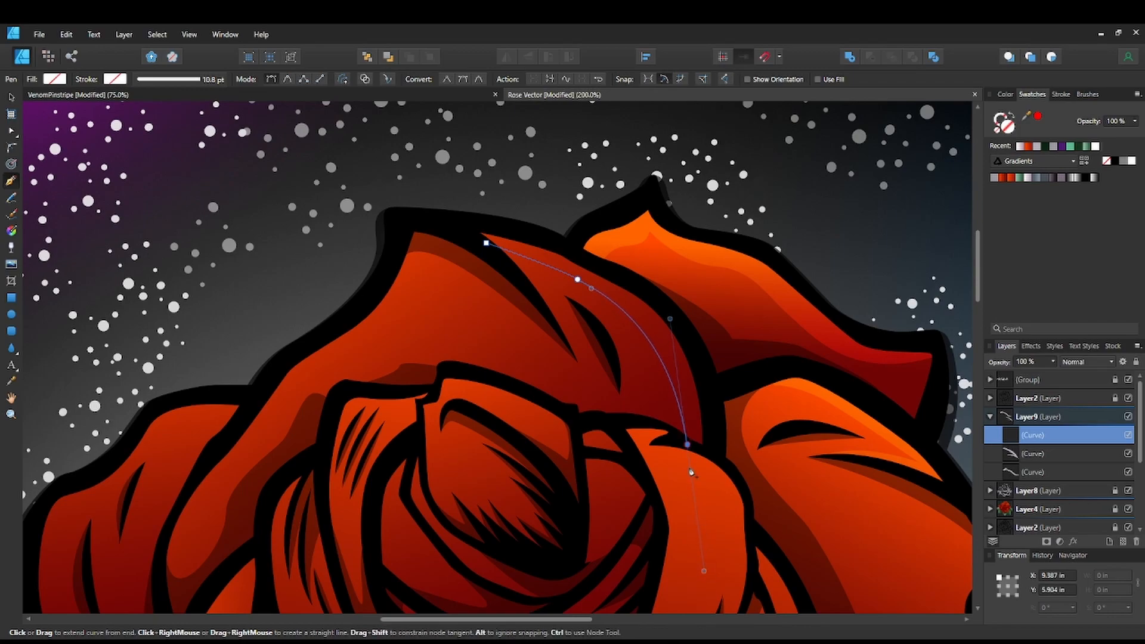
Trace the highlight outline back along the petal's black outer contour and close it at the starting node.
left_click(707, 454)
left_click_drag(703, 388, 696, 360)
left_click_drag(631, 284, 490, 228)
left_click(463, 226)
left_click(486, 243)
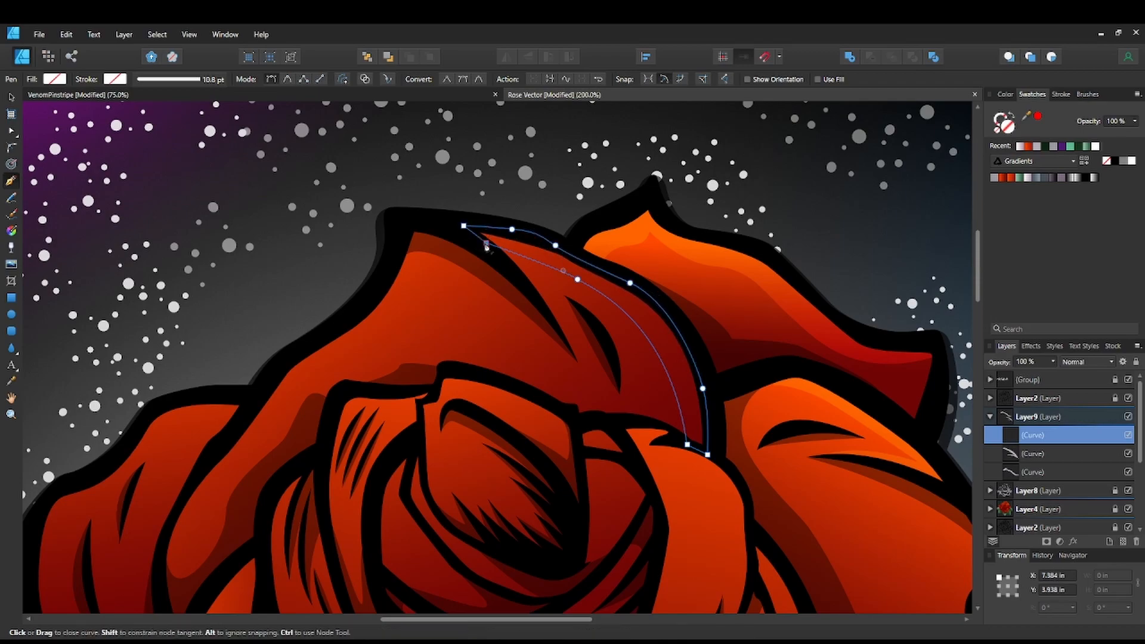
Try the red gradients on the highlight shape and fill it with the white-to-light-grey gradient swatch.
left_click(1012, 178)
left_click(1004, 178)
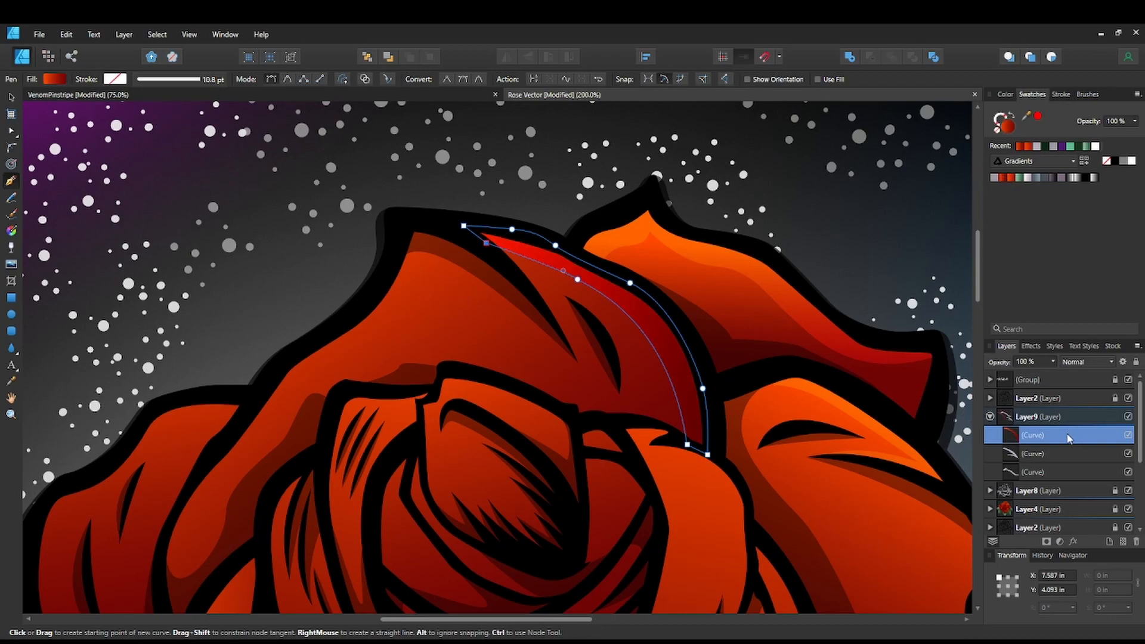
left_click(1027, 178)
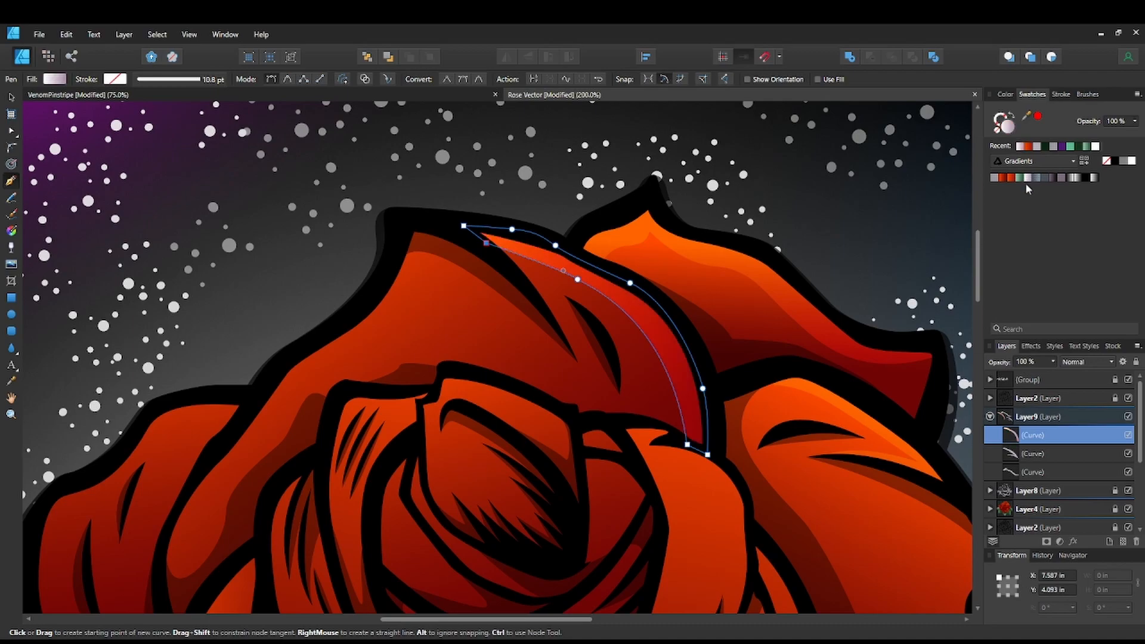
key("ctrl+minus")
key("ctrl+minus")
key("ctrl+minus")
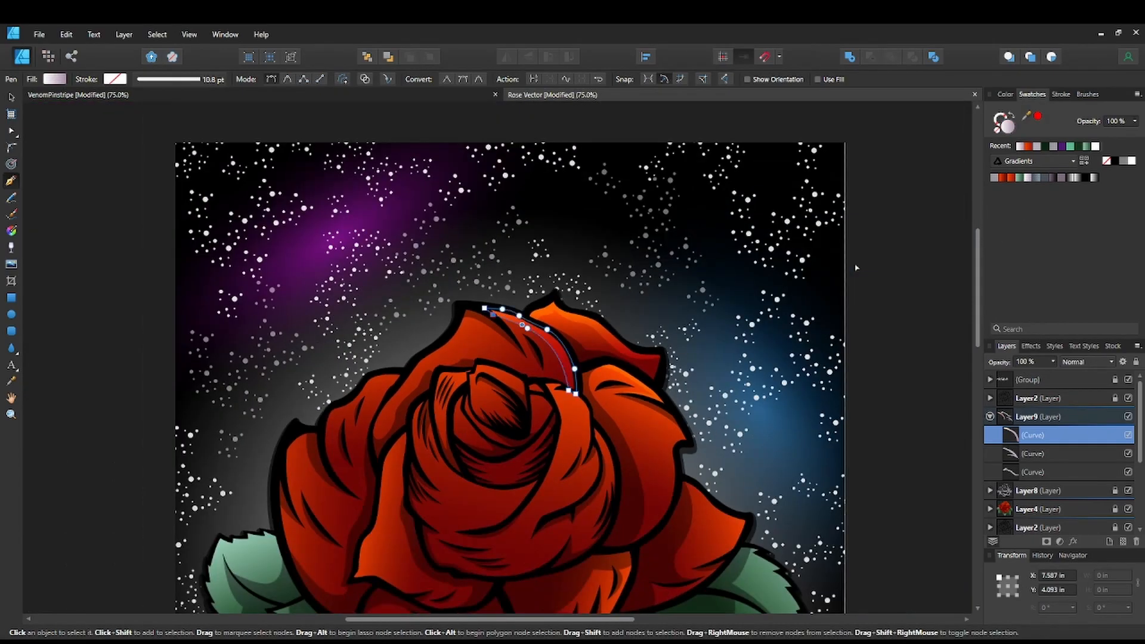
key("ctrl+plus")
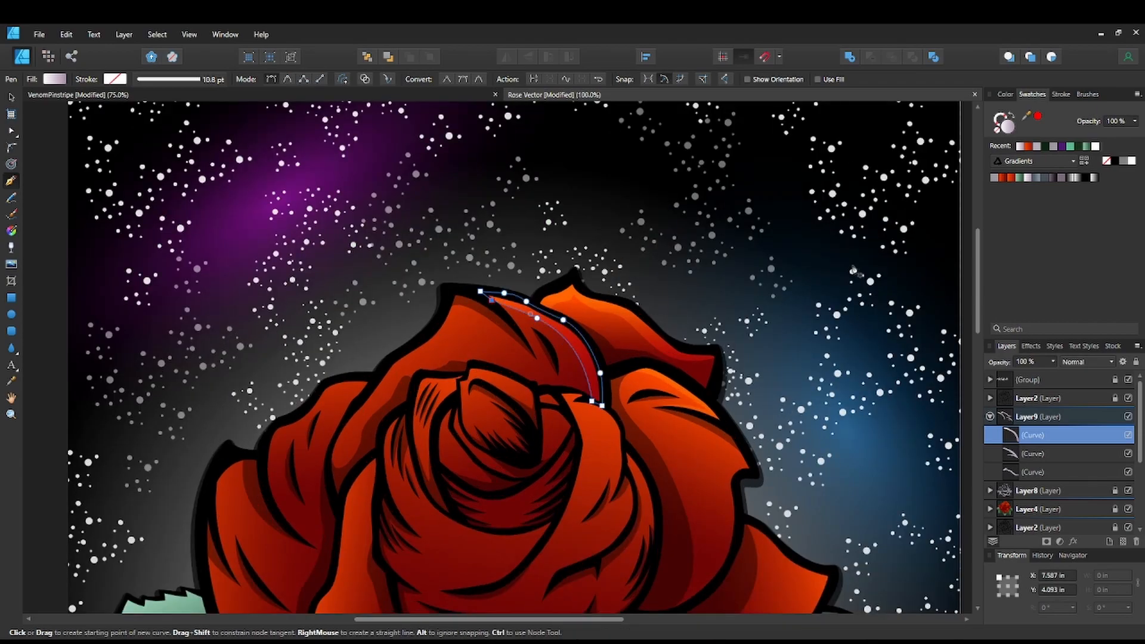
scroll(856, 270, "down", 5)
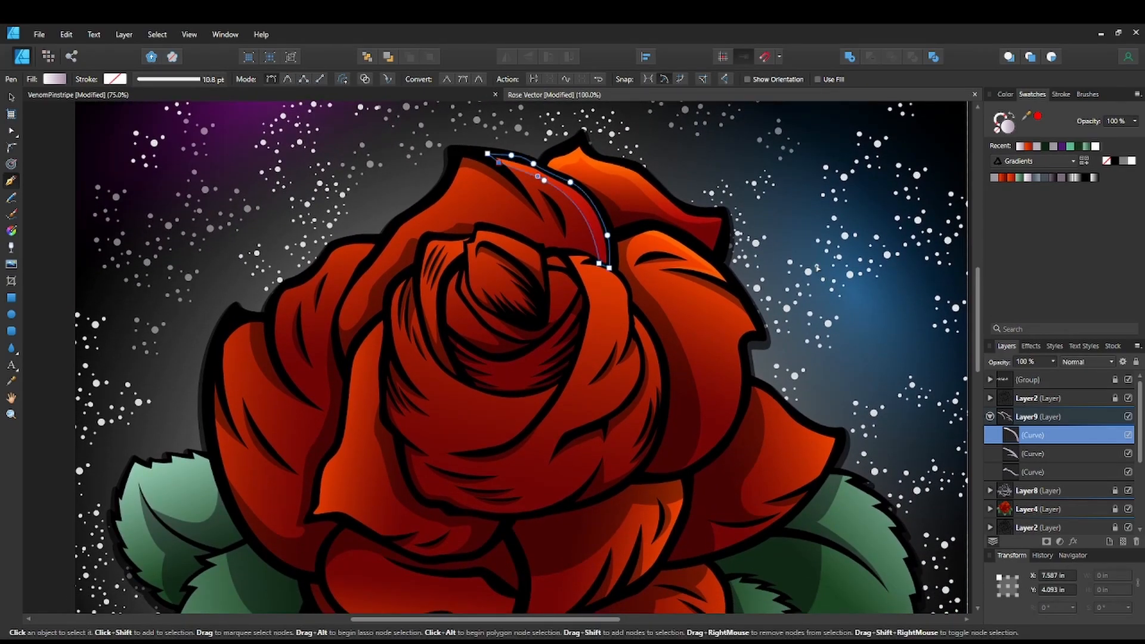
Draw a closed Pen highlight along the large right petal's outer edge below its folded tip, and fill it with the white-to-light-grey gradient.
key("ctrl+plus")
left_click_drag(854, 398, 739, 345)
left_click(773, 265)
left_click_drag(737, 269, 728, 289)
left_click_drag(729, 418, 706, 459)
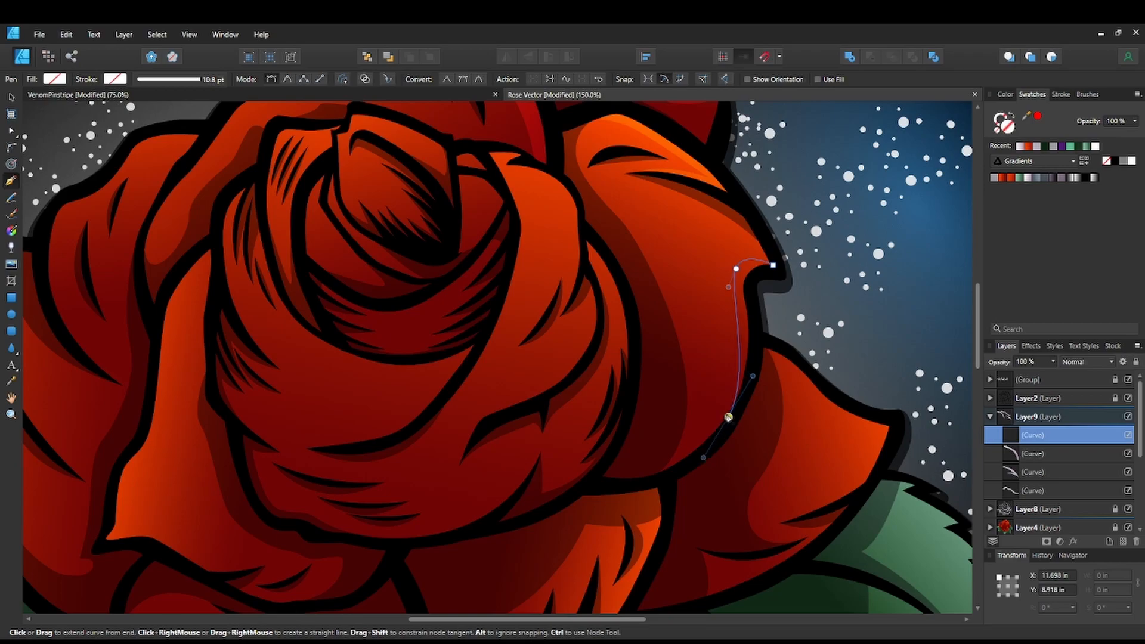
left_click_drag(759, 326, 766, 270)
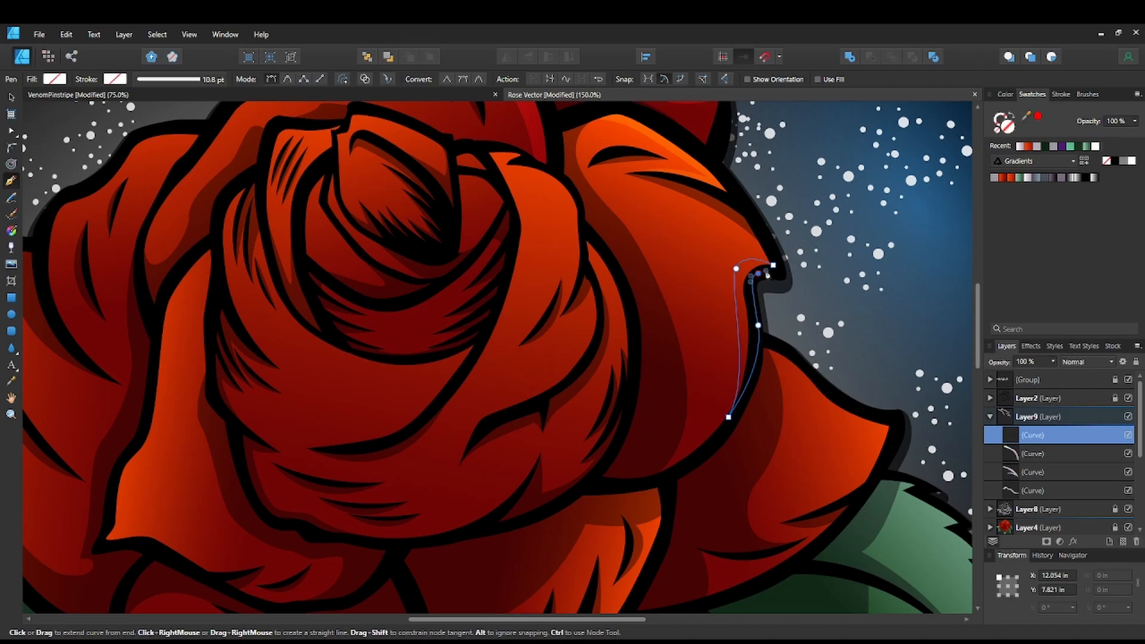
left_click(773, 264)
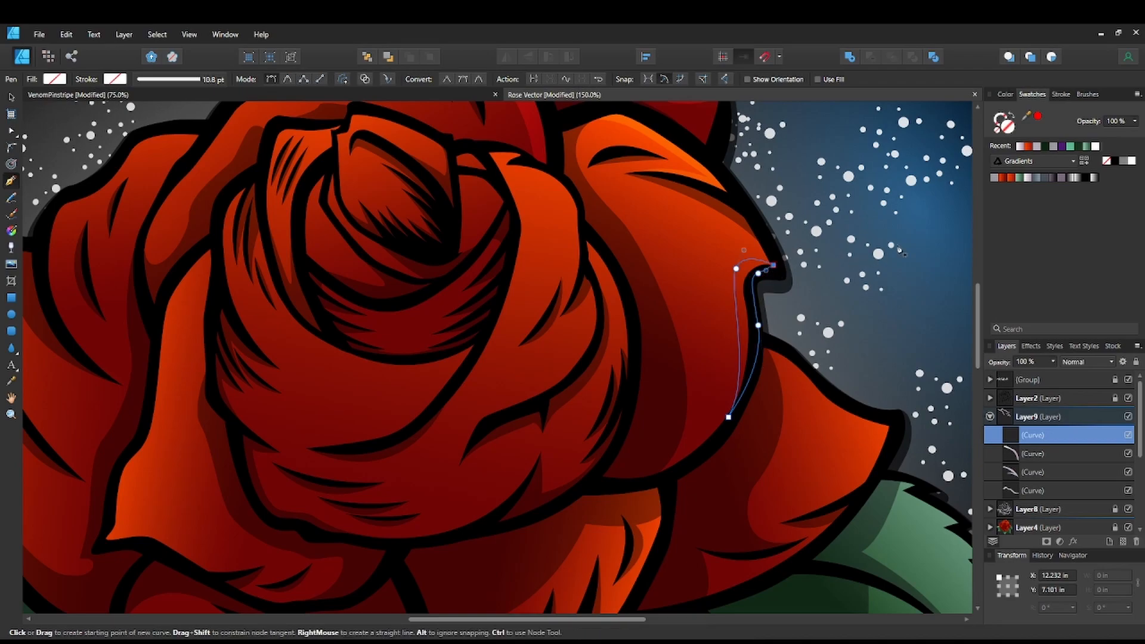
left_click(1019, 148)
Refine the right petal's highlight by reshaping its inner curve and extending its lower point further down the petal edge.
left_click_drag(687, 344, 679, 319)
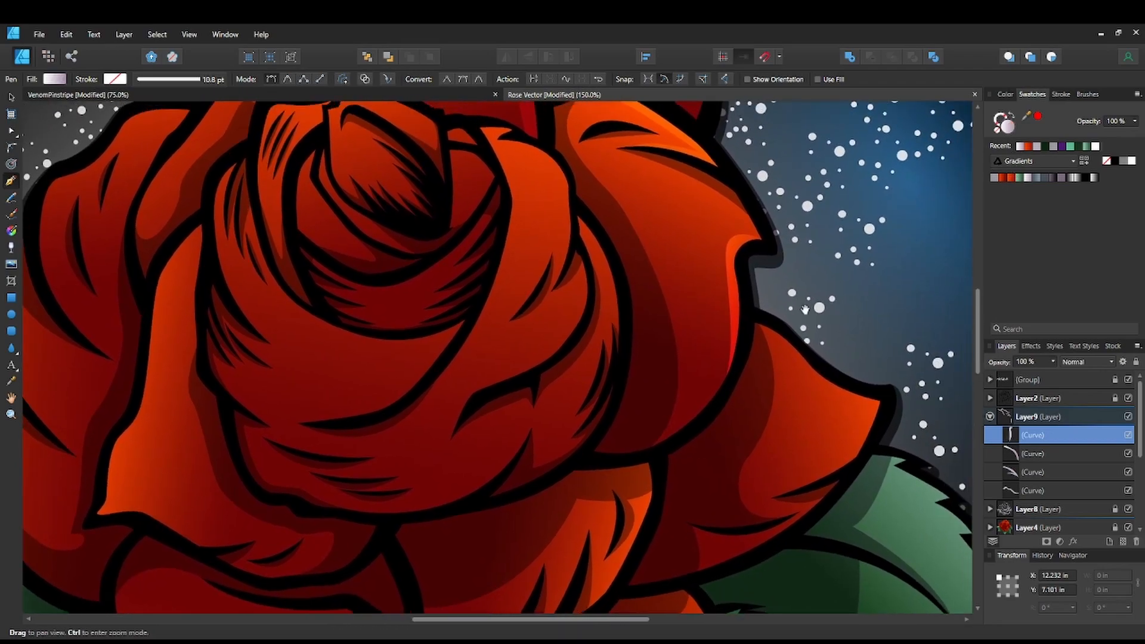
key("a")
left_click_drag(726, 243, 733, 215)
left_click_drag(717, 260, 713, 270)
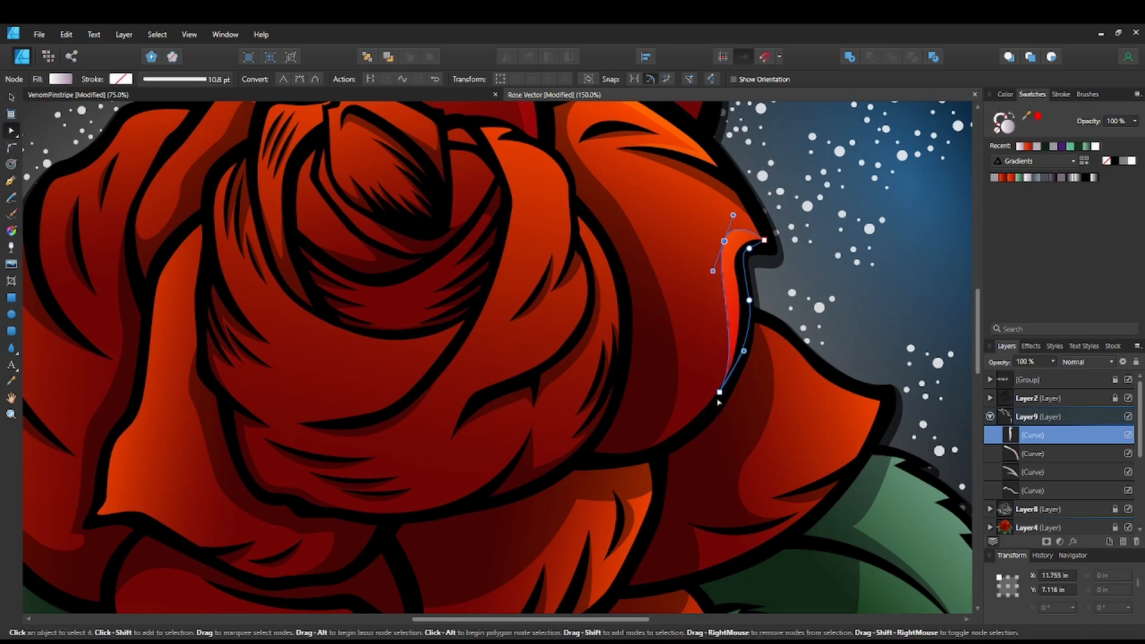
left_click_drag(720, 392, 715, 407)
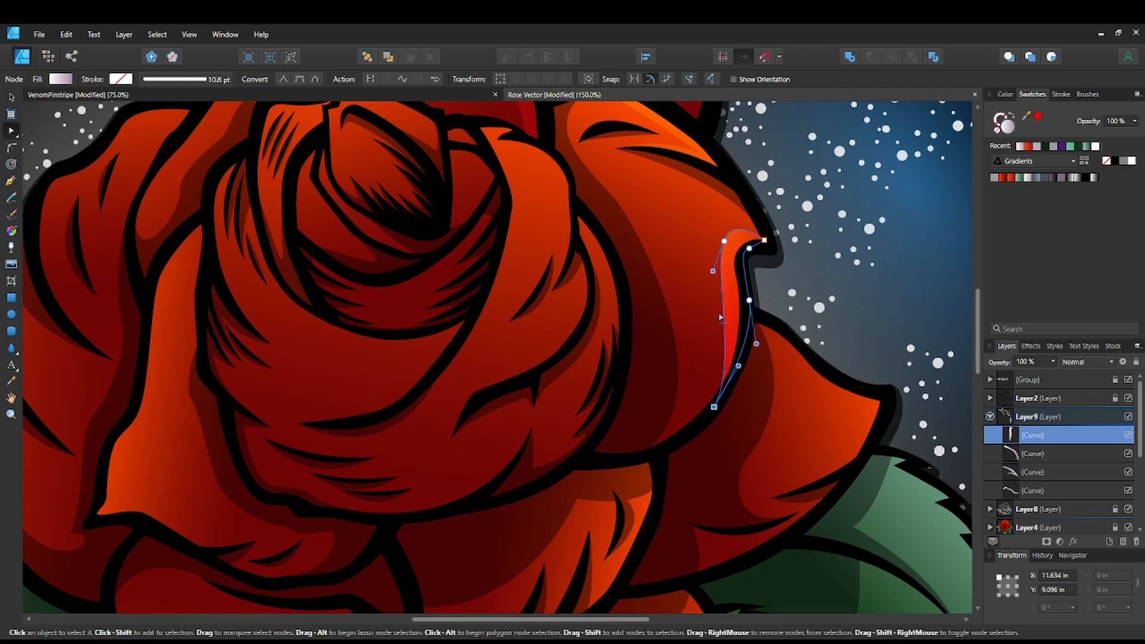
left_click_drag(713, 271, 711, 283)
left_click_drag(714, 407, 710, 363)
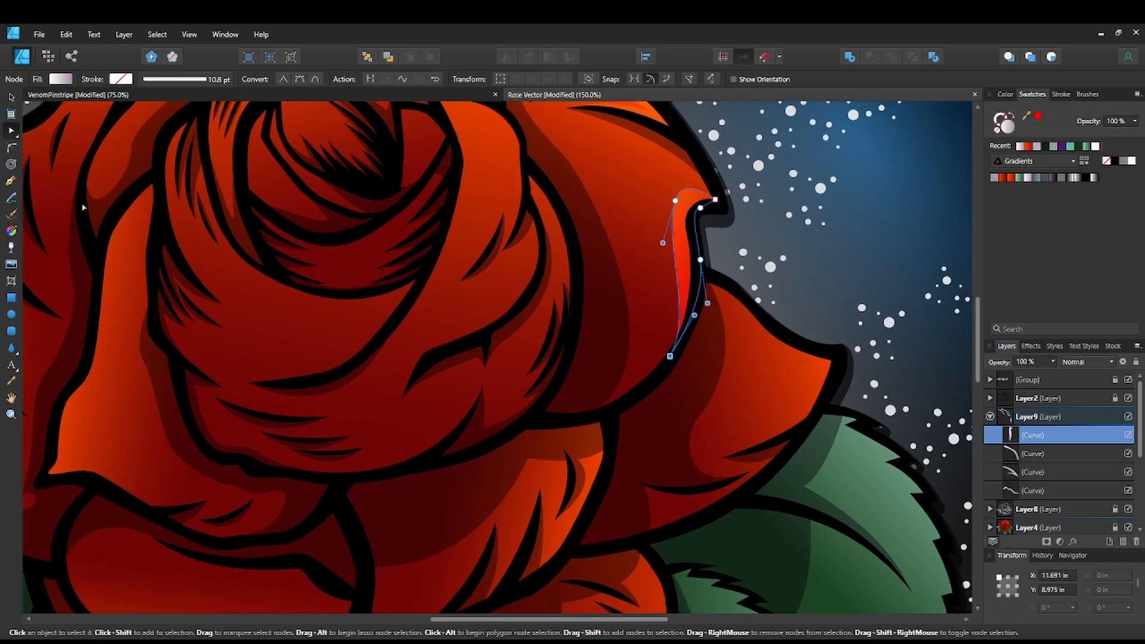
Draw a closed Pen highlight around the tip of the rose's lower-right pointed petal and fill it with the white-to-light-grey gradient.
left_click(11, 181)
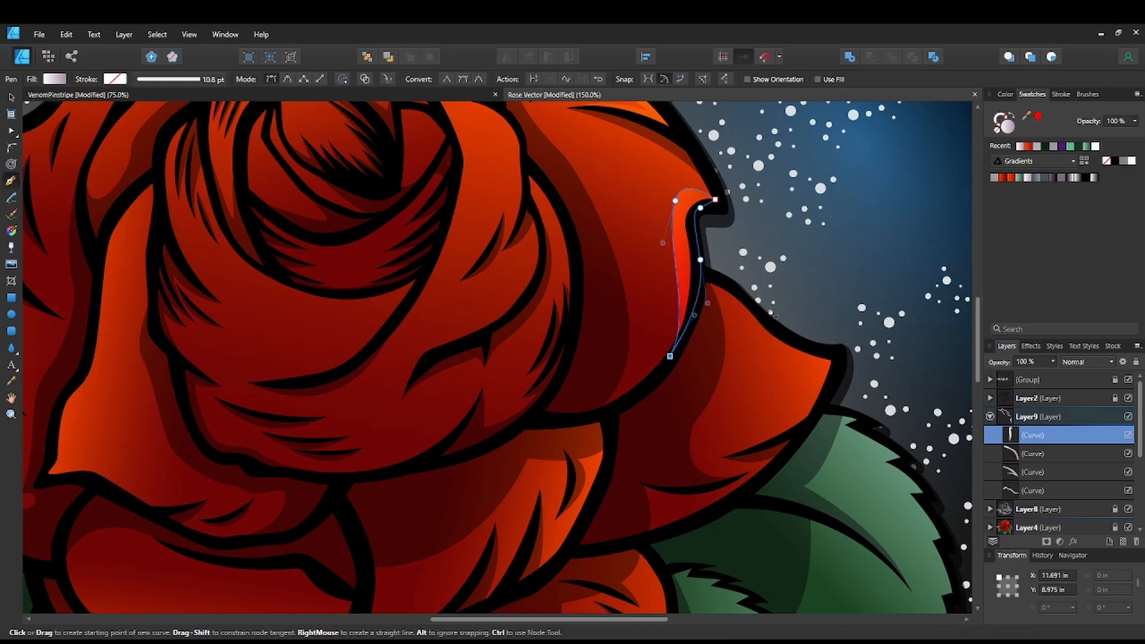
left_click(721, 286)
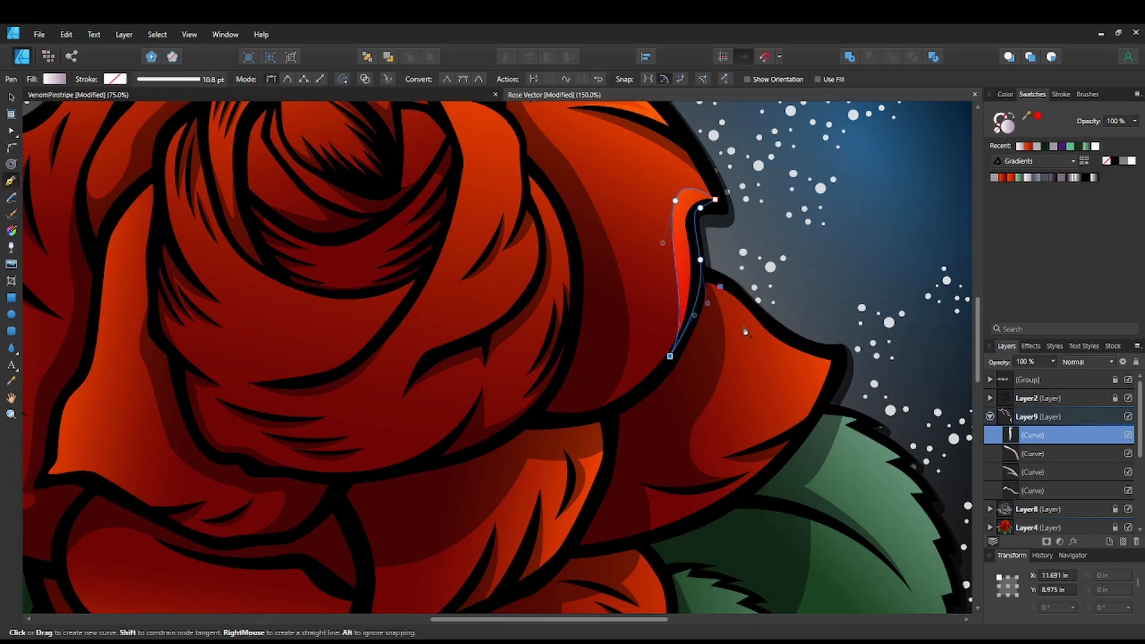
left_click_drag(748, 333, 756, 346)
left_click_drag(814, 367, 836, 365)
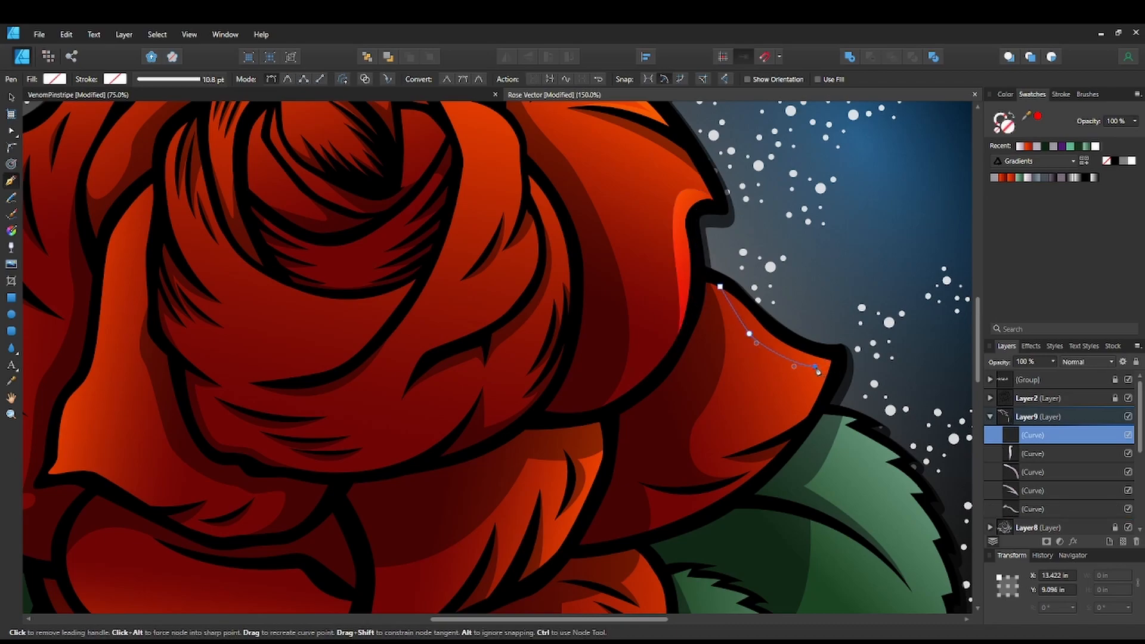
left_click_drag(776, 439, 750, 451)
left_click(784, 433)
left_click_drag(804, 426, 838, 371)
left_click(840, 351)
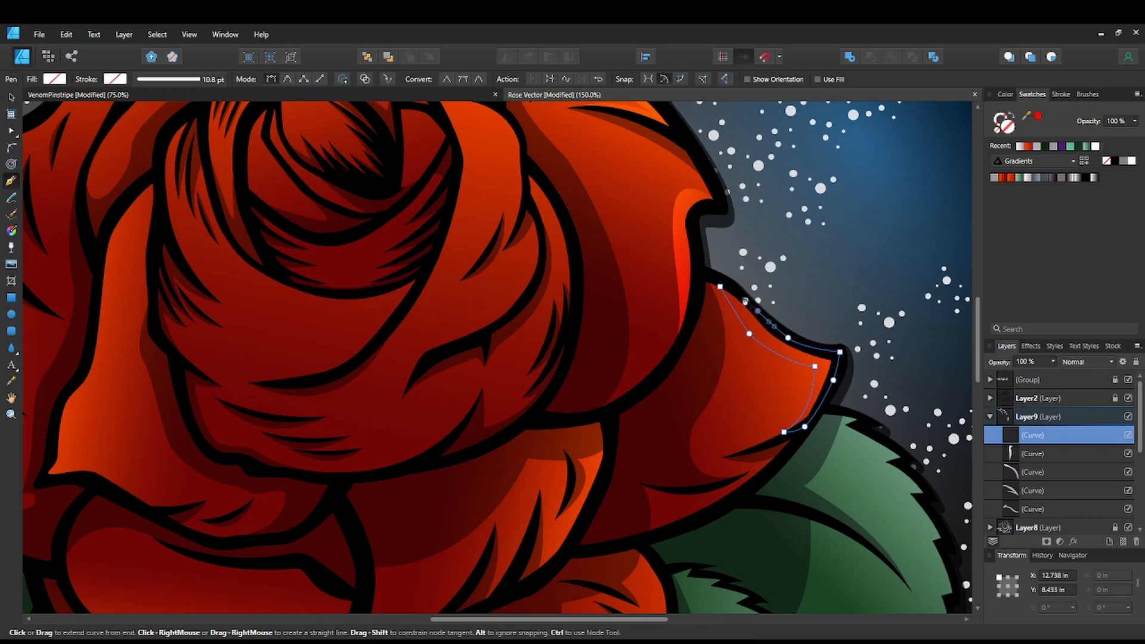
left_click(707, 286)
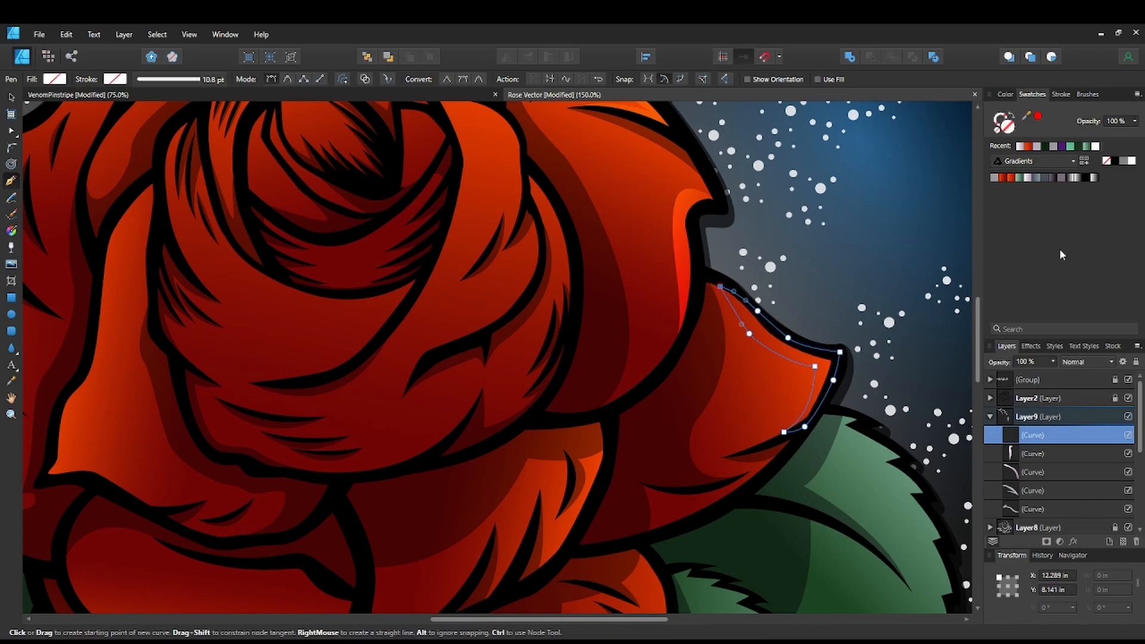
left_click(1019, 147)
Move the lower end node of the pointed petal's highlight slightly further down along the petal's black outline.
key("space")
left_click_drag(752, 474, 720, 386)
key("a")
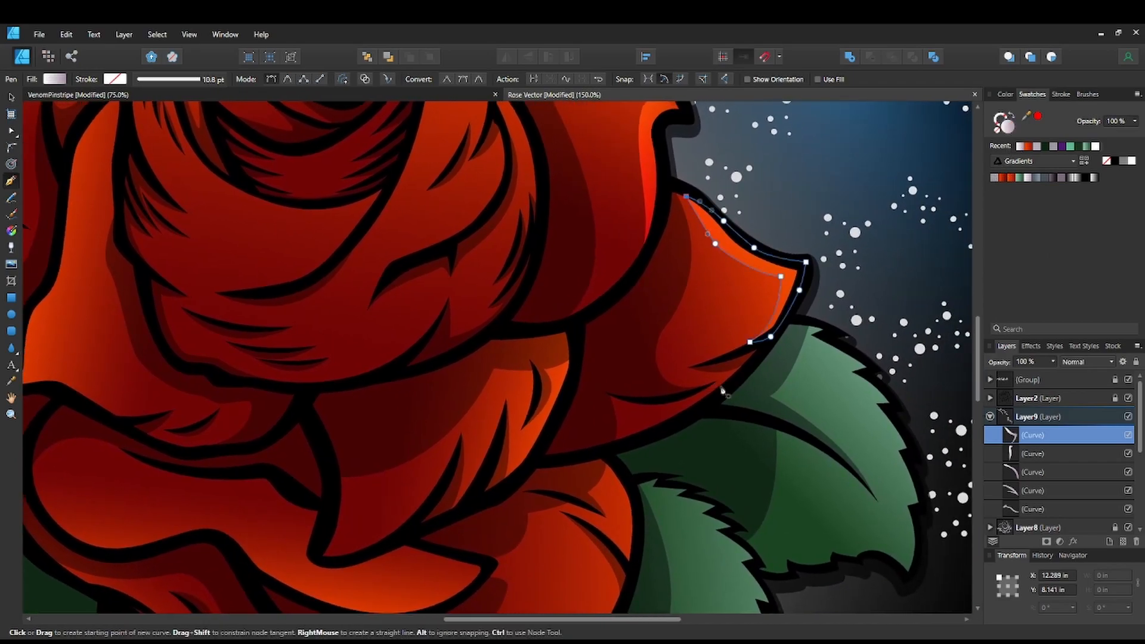
left_click_drag(748, 343, 737, 351)
Draw a small closed Pen highlight on the sliver of petal beside the central bud's upper-right corner and fill it with the white-to-light-grey gradient.
key("space")
left_click_drag(667, 470, 778, 389)
left_click_drag(698, 449, 749, 457)
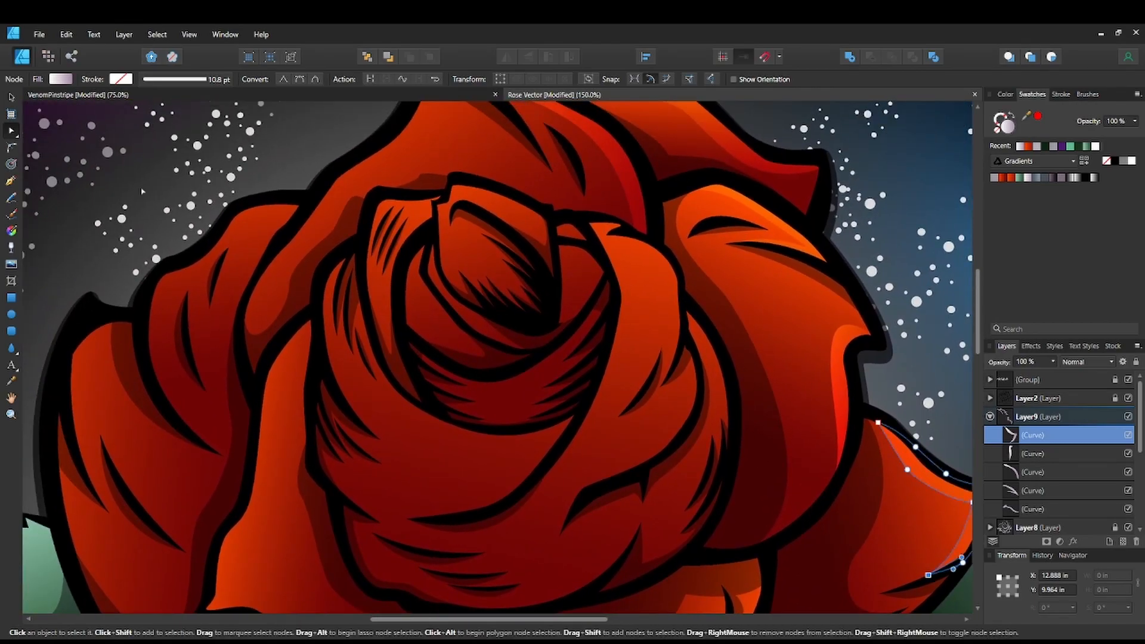
left_click(9, 181)
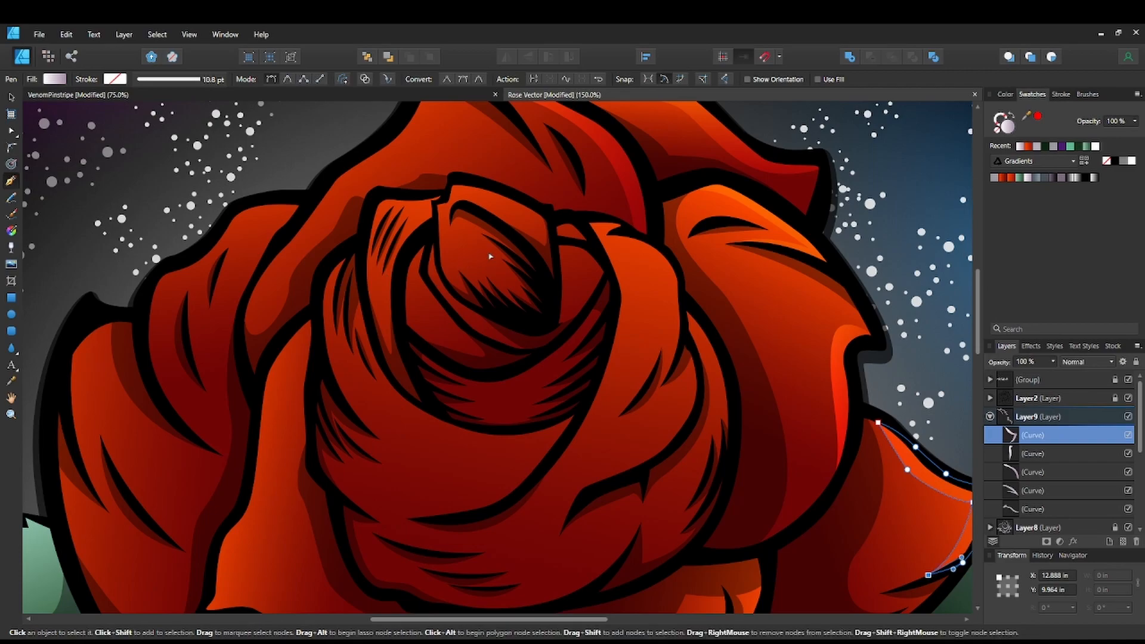
scroll(490, 258, "up", 3)
left_click_drag(534, 209, 462, 368)
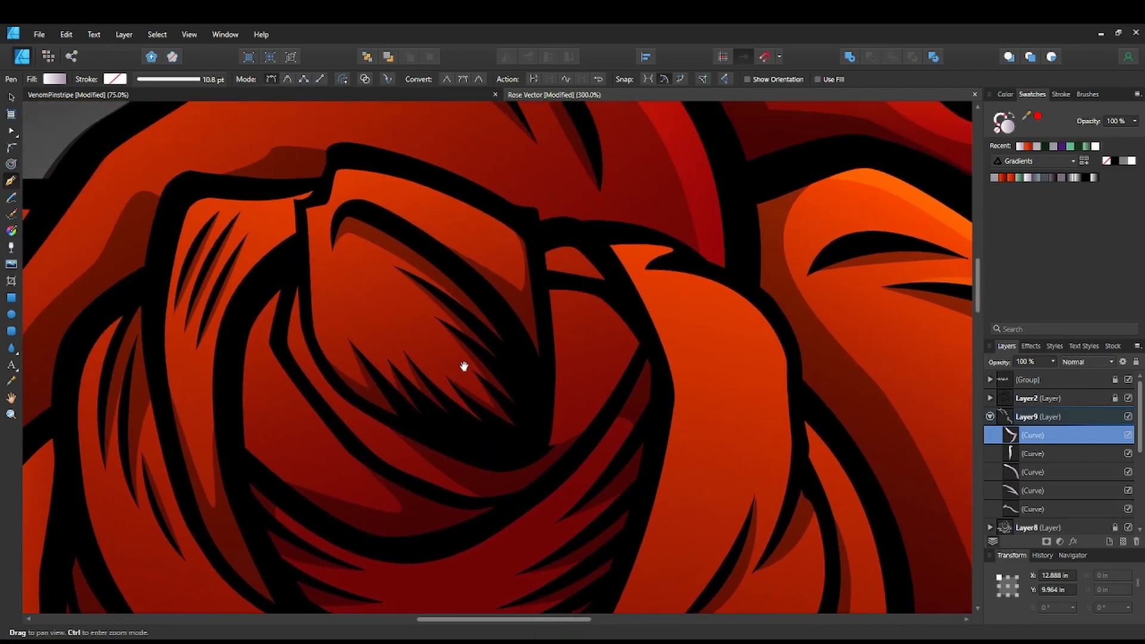
left_click(546, 261)
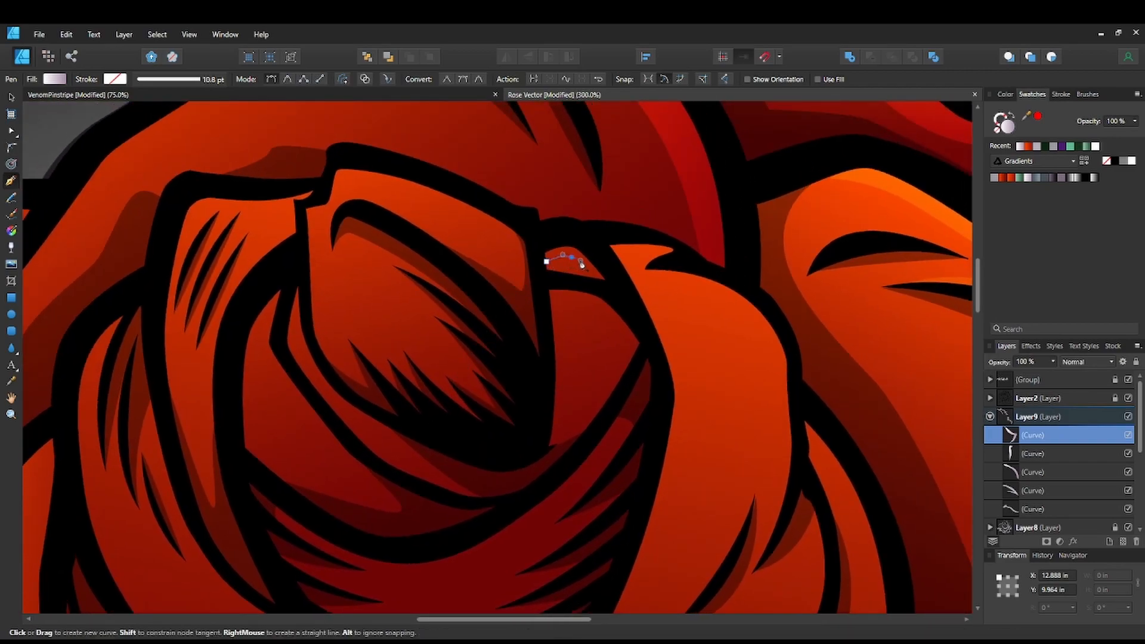
left_click_drag(582, 261, 592, 276)
left_click(611, 292)
left_click(615, 279)
left_click(585, 242)
left_click(549, 241)
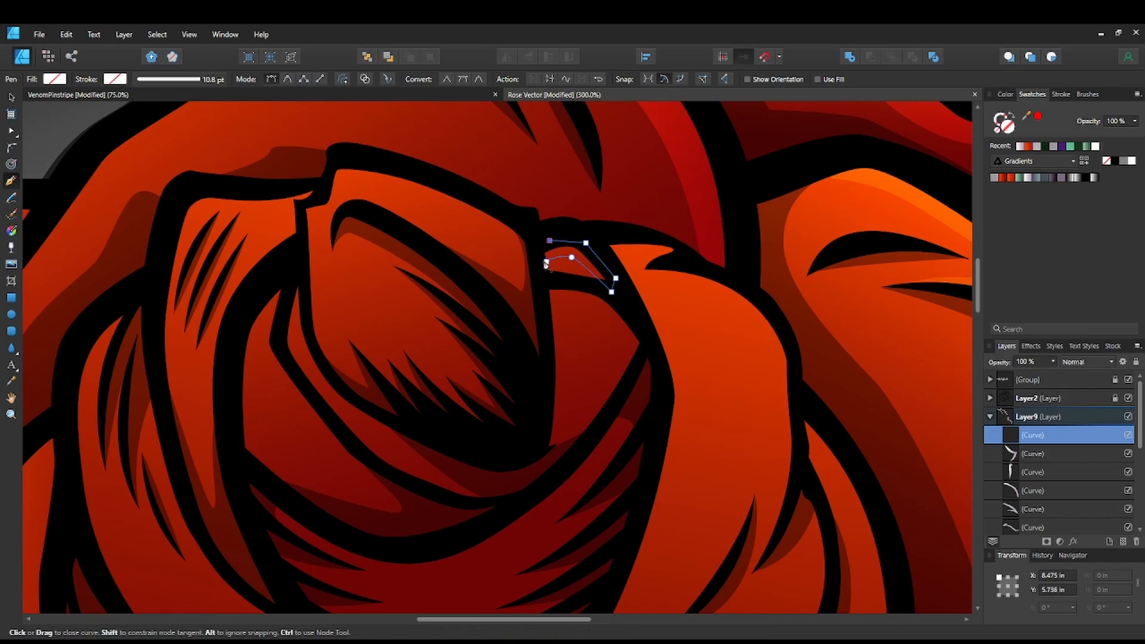
left_click_drag(547, 266, 560, 275)
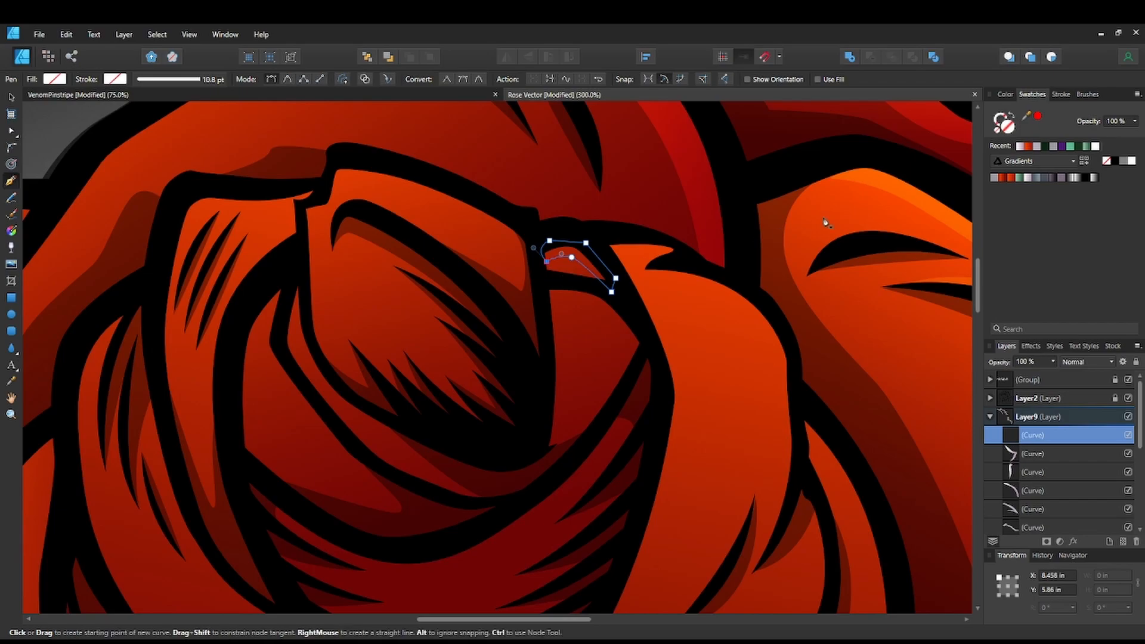
left_click(1018, 147)
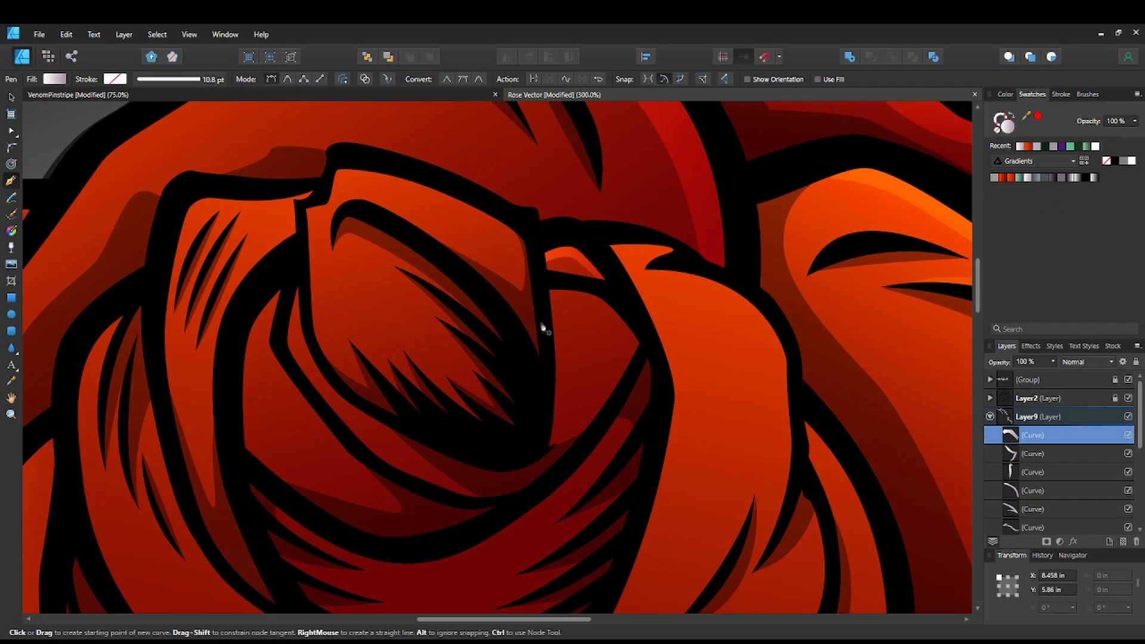
Draw a closed Pen highlight along the upper outer edge of the inner petal right of the bud, filled with the white-to-light-grey gradient.
left_click(548, 306)
left_click_drag(607, 331, 615, 354)
left_click(607, 407)
left_click(647, 347)
left_click_drag(613, 295, 557, 284)
left_click(544, 283)
left_click(548, 307)
left_click(1019, 147)
Draw a closed Pen highlight along the central bud's top edge from its upper-left notch, and fill it with the white-to-light-grey gradient.
left_click_drag(843, 199, 633, 351)
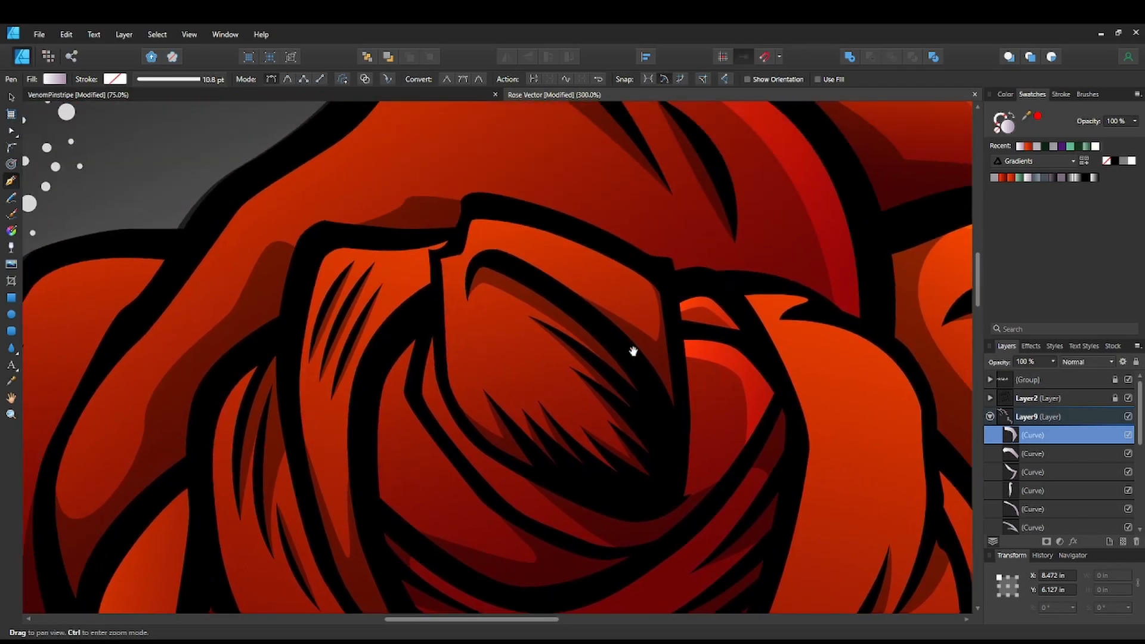
left_click_drag(441, 261, 457, 263)
key("ctrl+z")
left_click(439, 261)
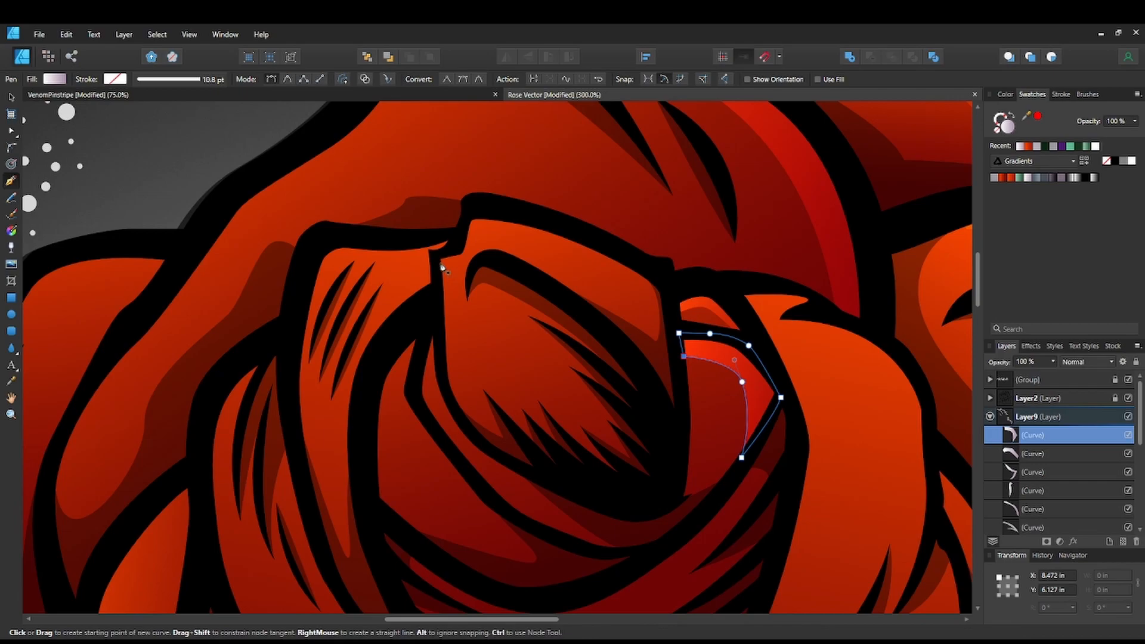
left_click(475, 260)
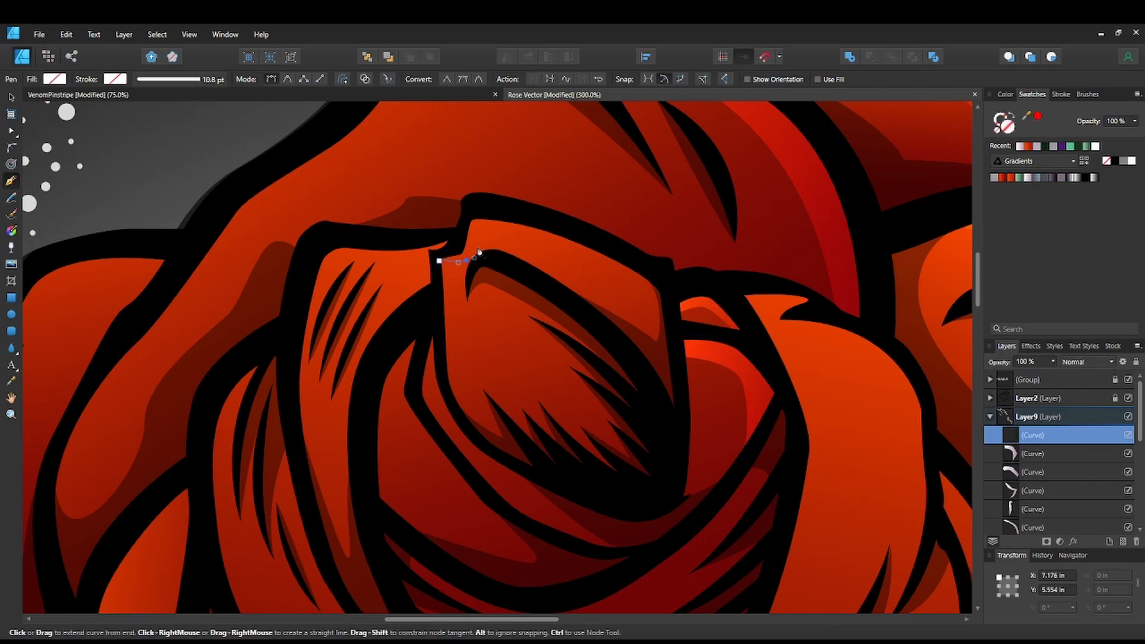
left_click_drag(486, 241, 494, 231)
left_click_drag(643, 278, 729, 317)
left_click_drag(552, 221, 451, 246)
left_click(471, 204)
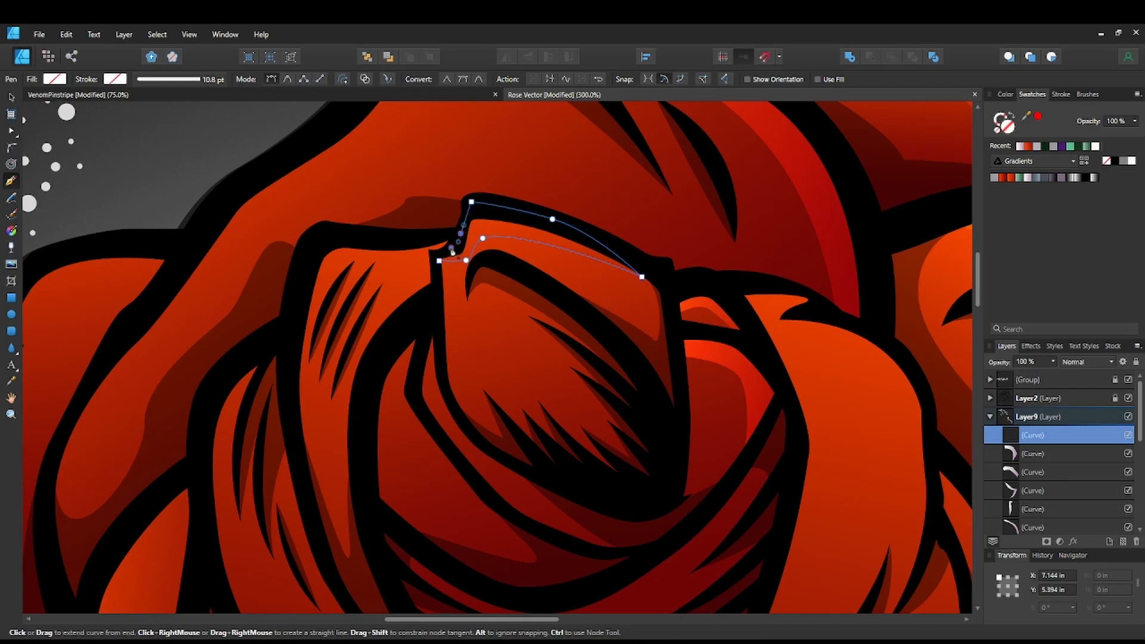
left_click(437, 261)
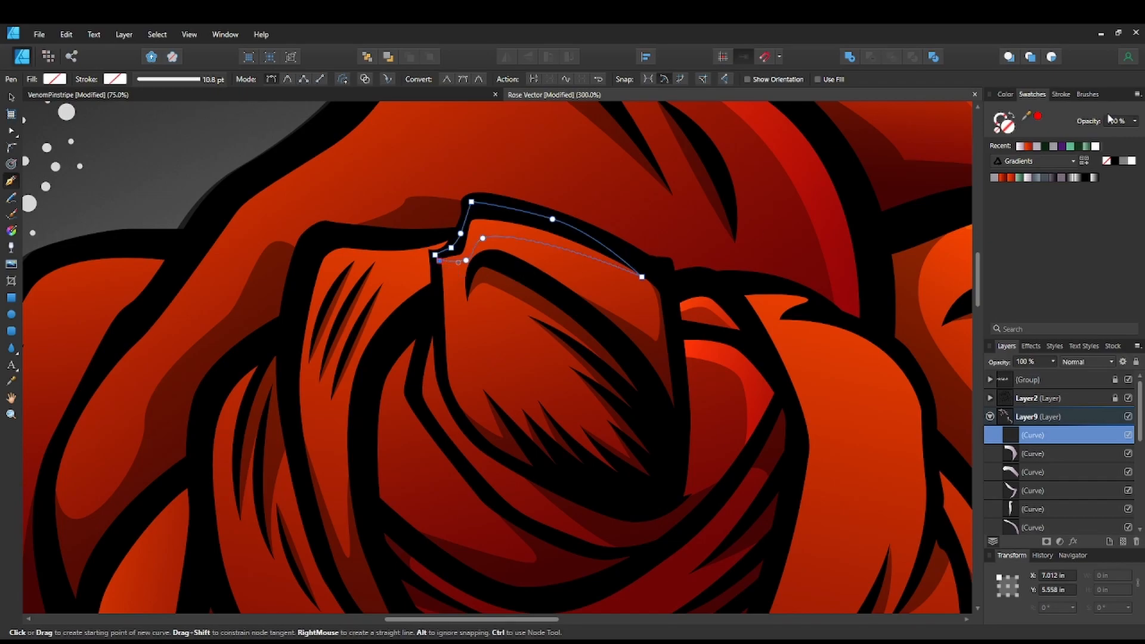
left_click(1018, 147)
Start a Pen highlight outline on the petal left of the bud, running up its left side and across its top to the bud's corner.
left_click_drag(710, 370, 762, 327)
left_click_drag(751, 396, 843, 388)
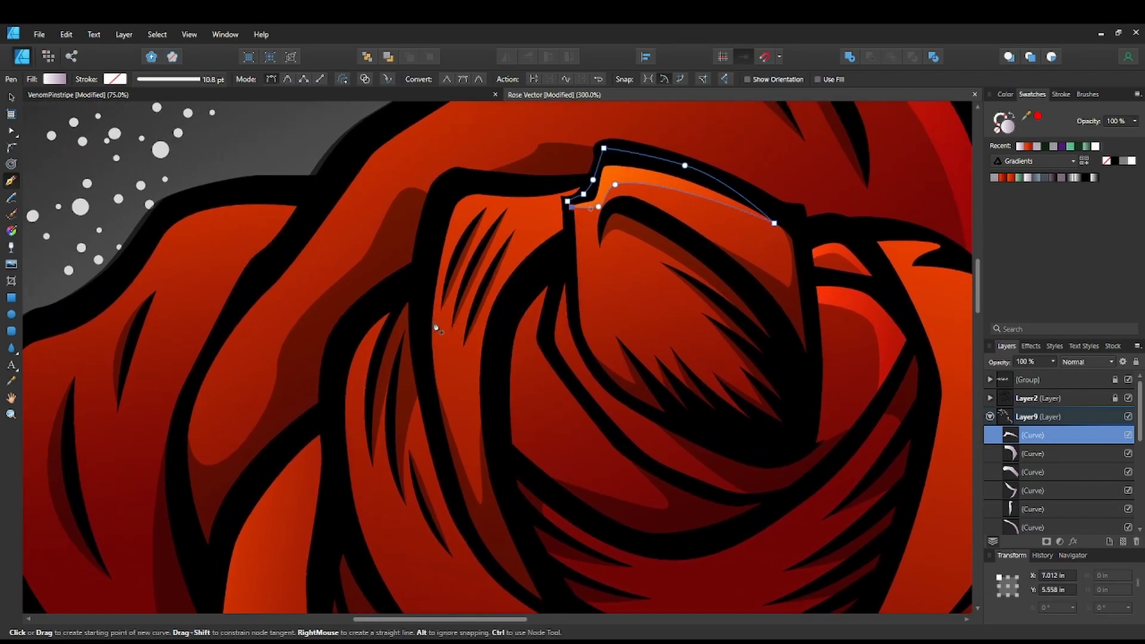
left_click(431, 346)
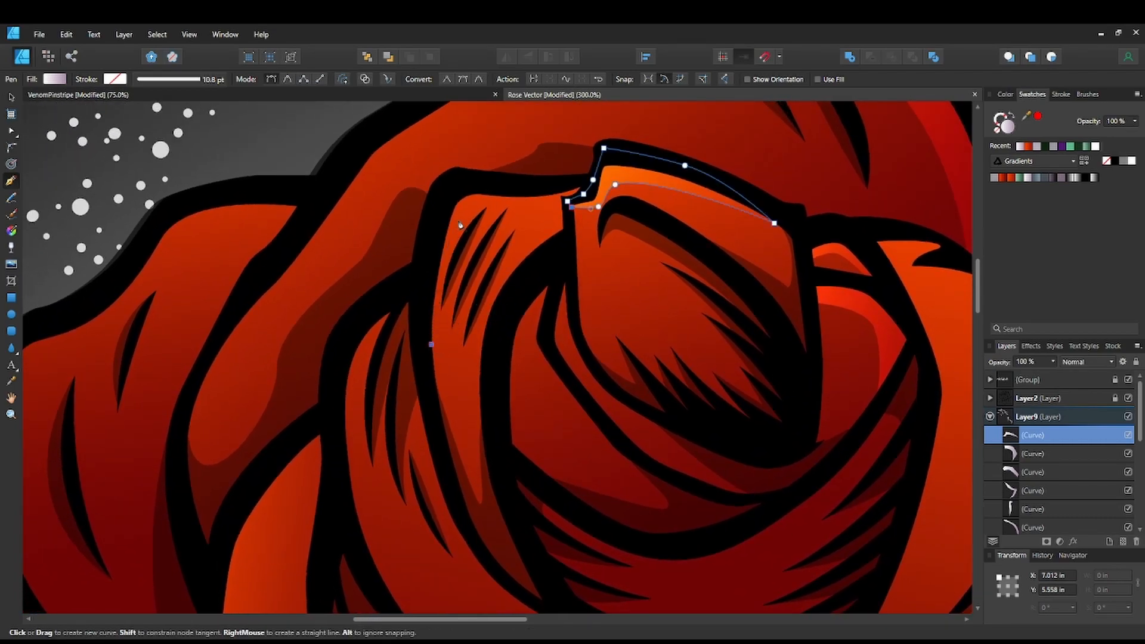
left_click_drag(460, 221, 475, 204)
left_click_drag(582, 193, 615, 180)
key("ctrl+z")
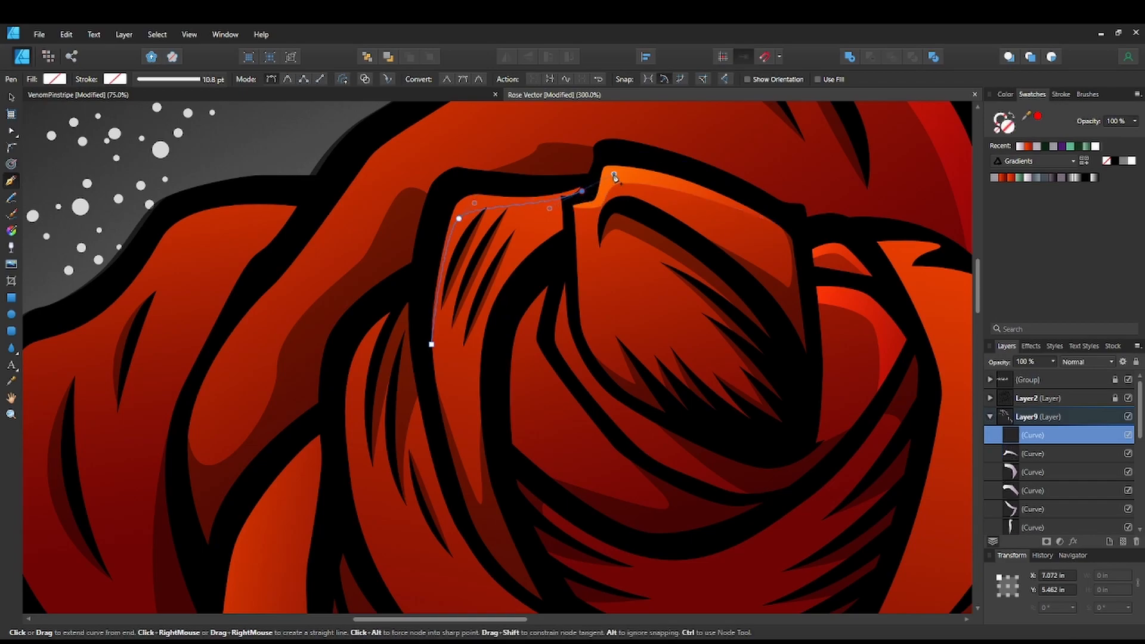
left_click_drag(497, 201, 520, 207)
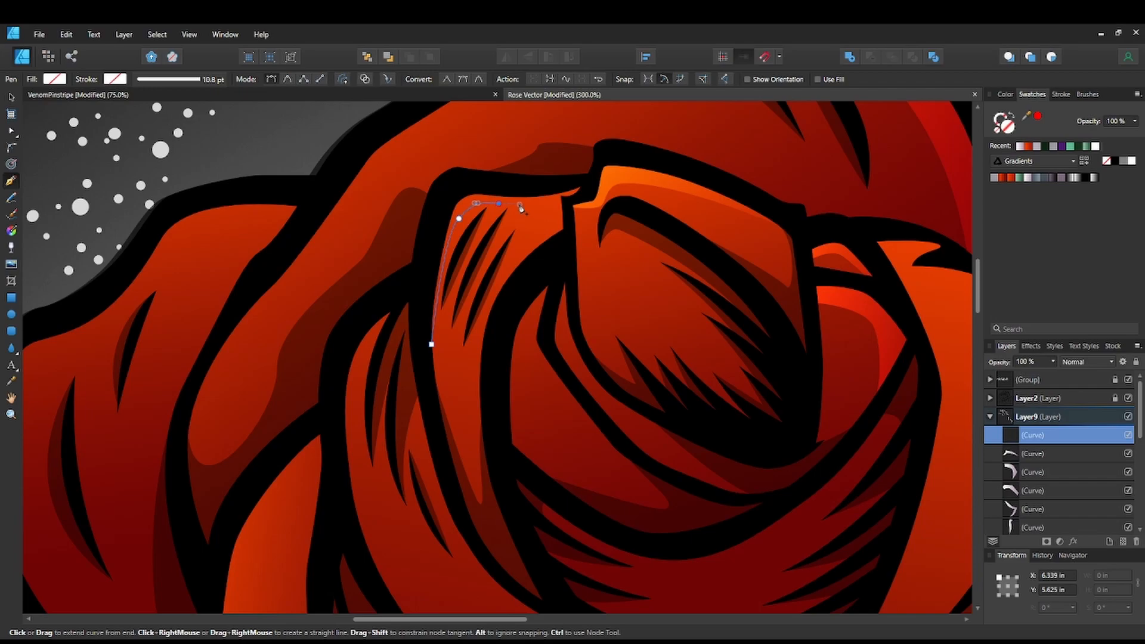
left_click_drag(584, 187, 607, 167)
left_click(585, 188)
Trace the outline back along the petal's black contour, close it, and fill it with the white-to-light-grey gradient.
left_click(590, 180)
left_click_drag(532, 186, 517, 189)
left_click(472, 181)
left_click(445, 187)
left_click_drag(430, 344, 454, 403)
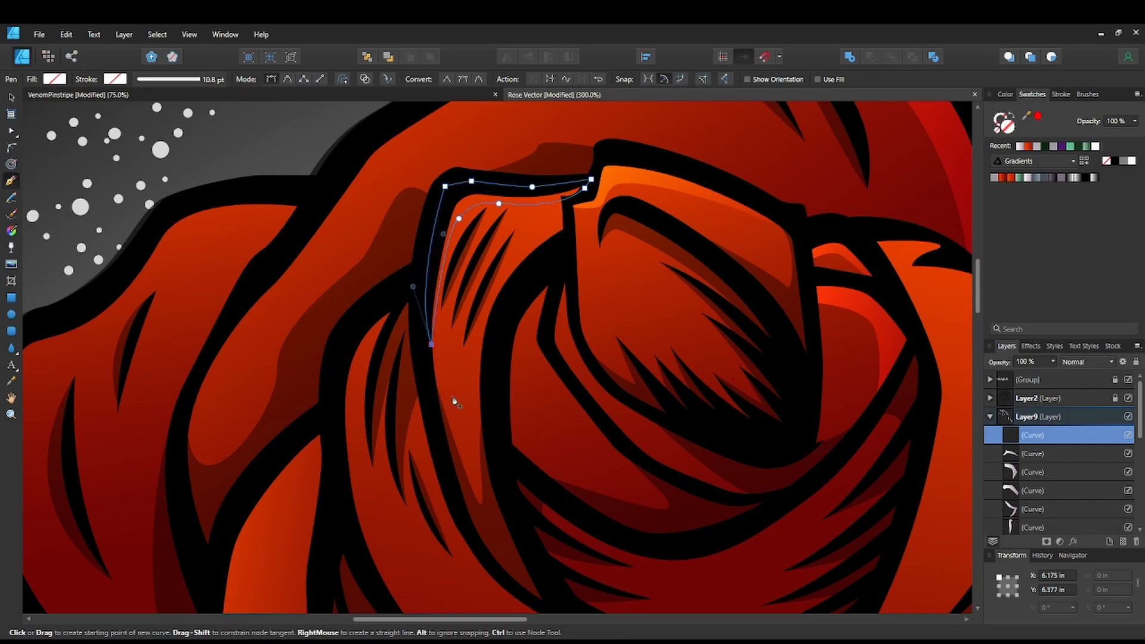
left_click(1020, 147)
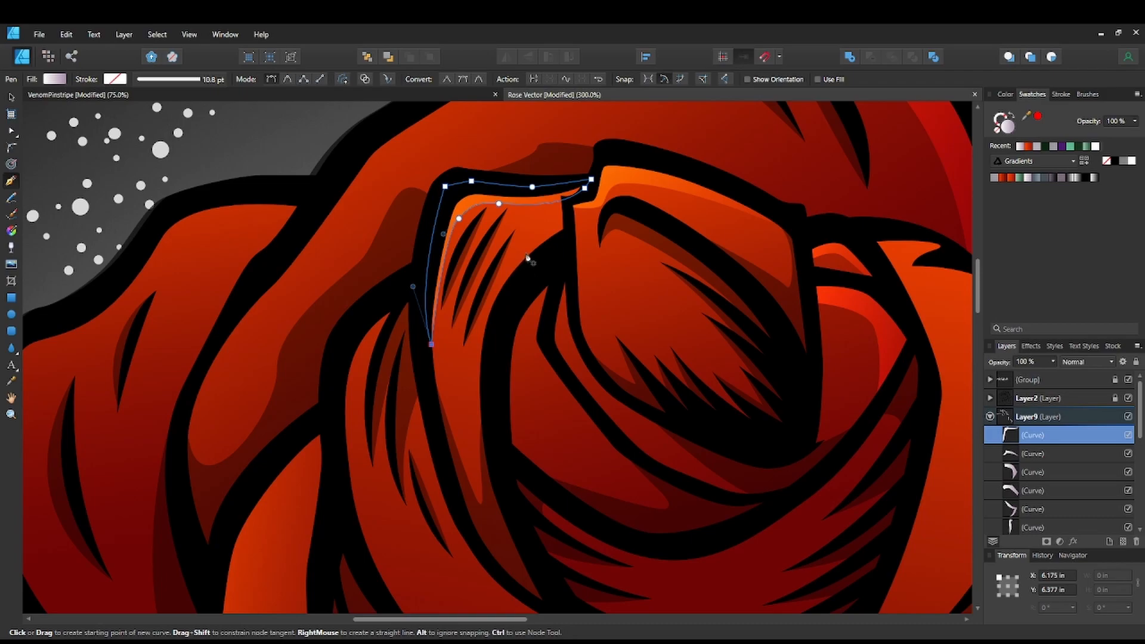
Draw a closed Pen highlight down the left edge of the narrow petal left of the bud's folded petal, filled with the white-to-light-grey gradient.
key("space")
left_click_drag(378, 320, 501, 234)
left_click(481, 189)
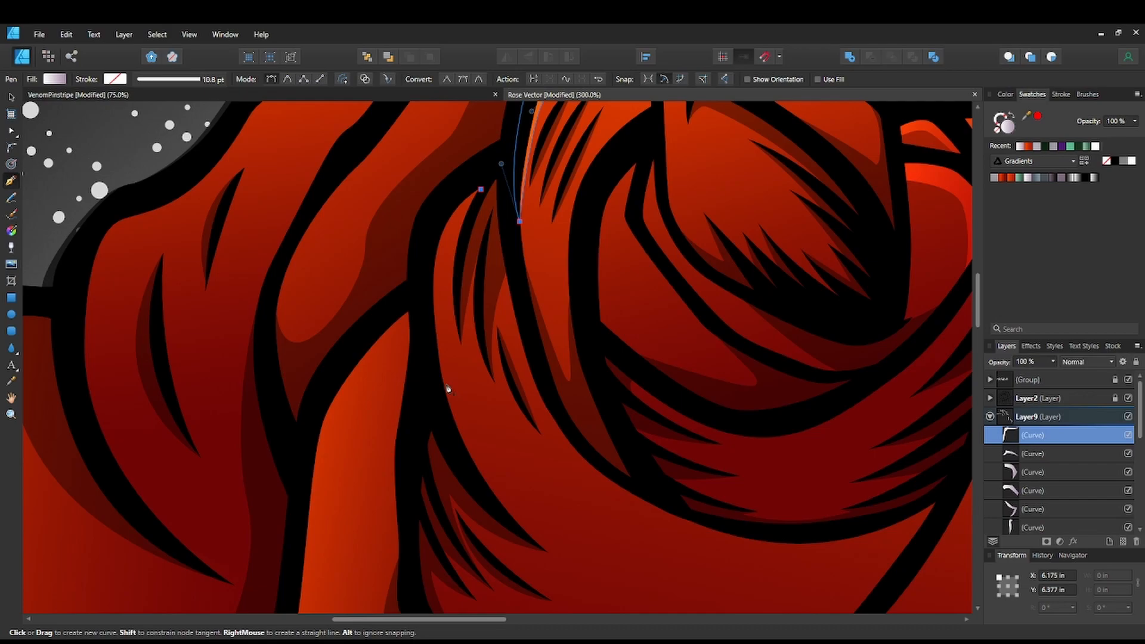
left_click_drag(456, 370, 472, 428)
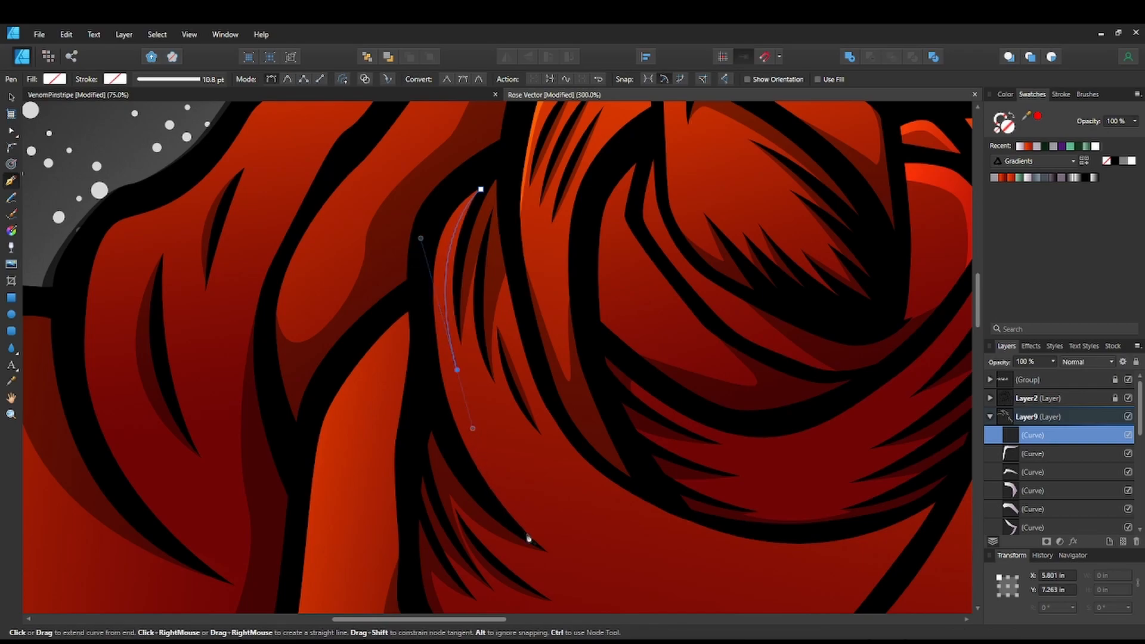
left_click_drag(525, 533, 556, 588)
left_click(525, 532)
left_click_drag(429, 406, 417, 354)
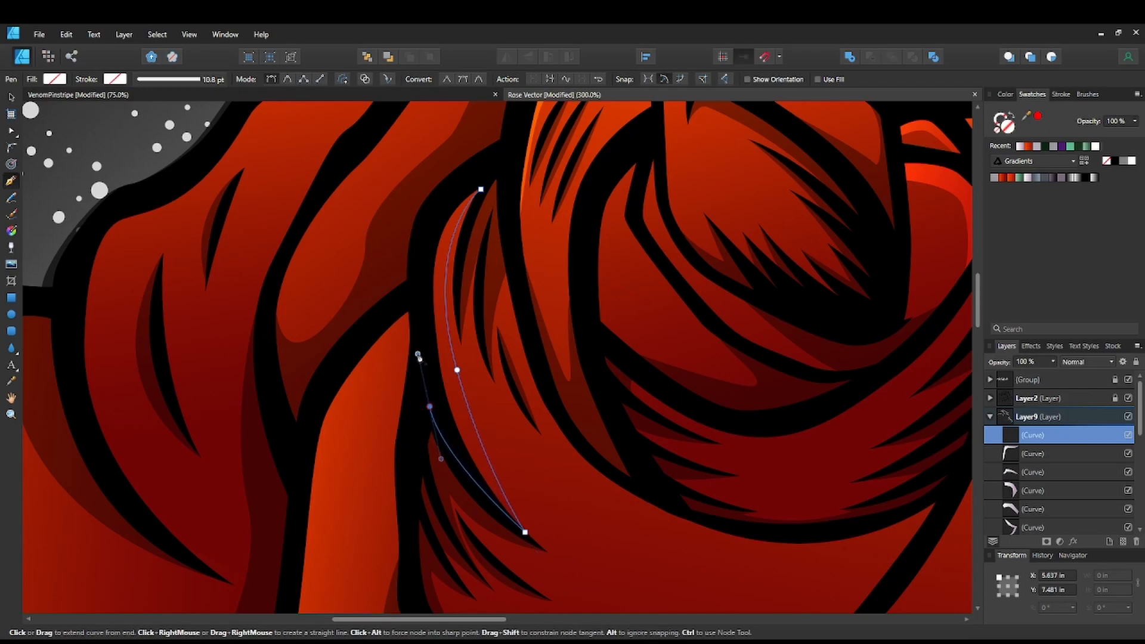
left_click_drag(423, 264, 425, 243)
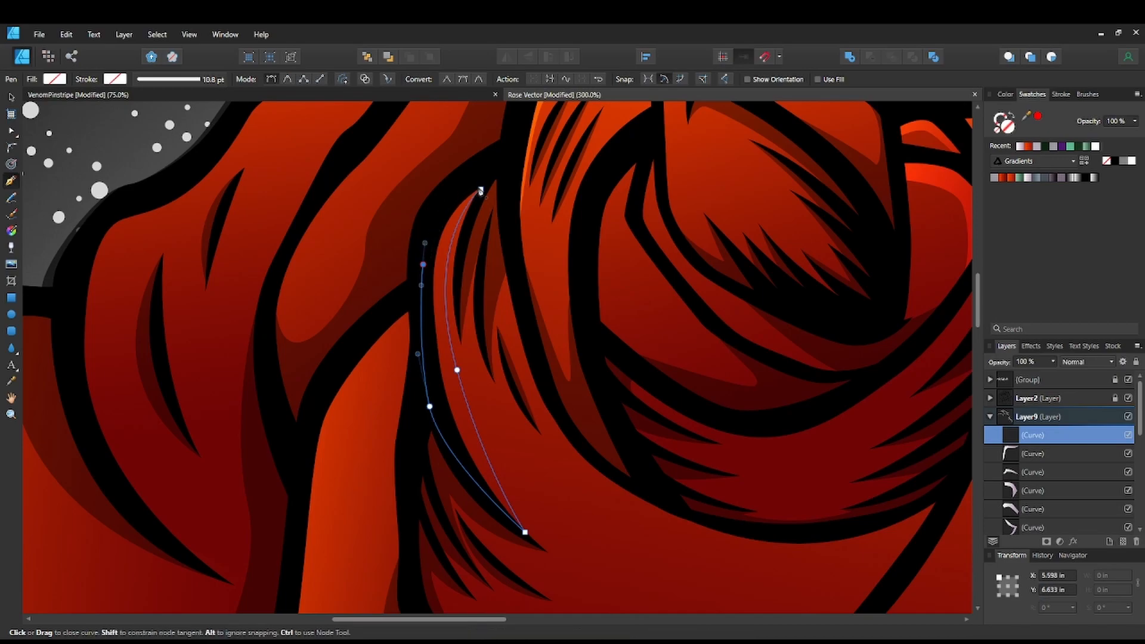
left_click_drag(481, 192, 531, 181)
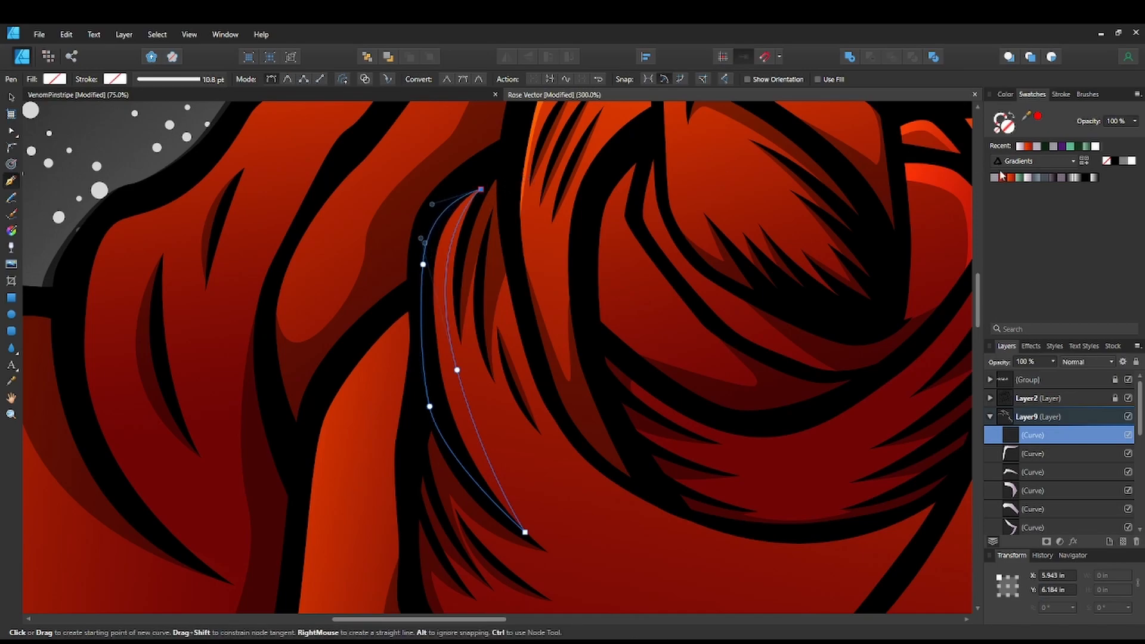
left_click(1023, 146)
Draw a closed Pen highlight along the large front petal's lower-right edge, tapering to its black tip, and fill it with the white-to-light-grey gradient.
mouse_move(494, 463)
left_mouse_down()
mouse_move(585, 463)
mouse_move(542, 315)
mouse_move(559, 233)
mouse_move(547, 358)
left_mouse_up()
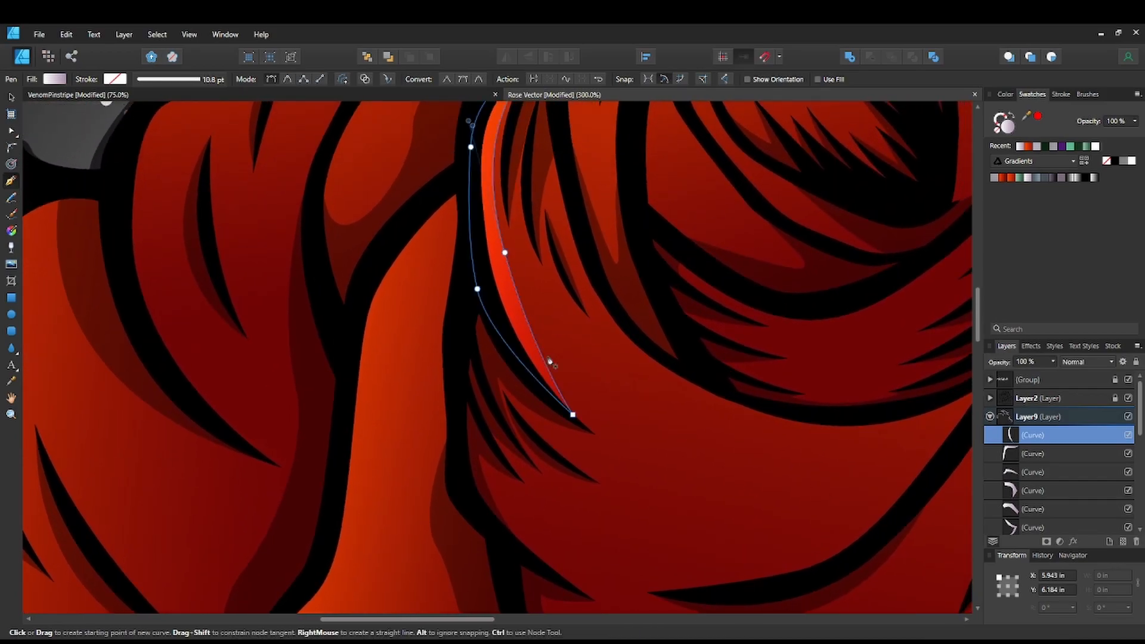
key("space")
left_click_drag(555, 365, 564, 238)
left_click_drag(603, 392, 577, 302)
left_click_drag(676, 384, 534, 430)
left_click(538, 420)
left_click_drag(664, 382, 686, 366)
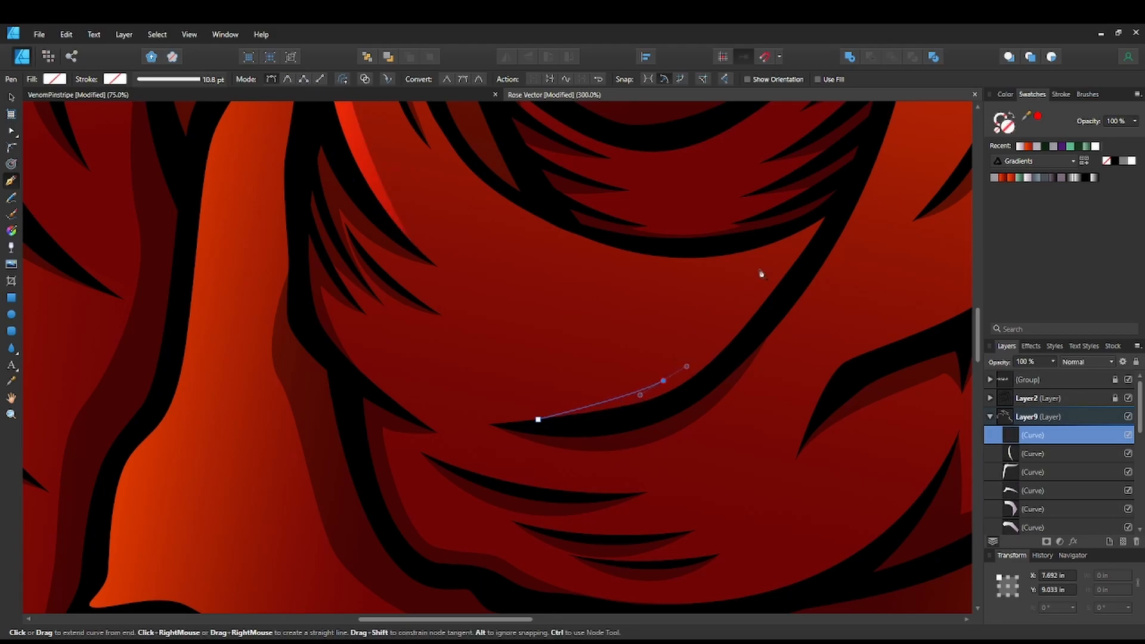
left_click_drag(782, 237, 841, 131)
left_click(828, 206)
left_click_drag(767, 325, 744, 354)
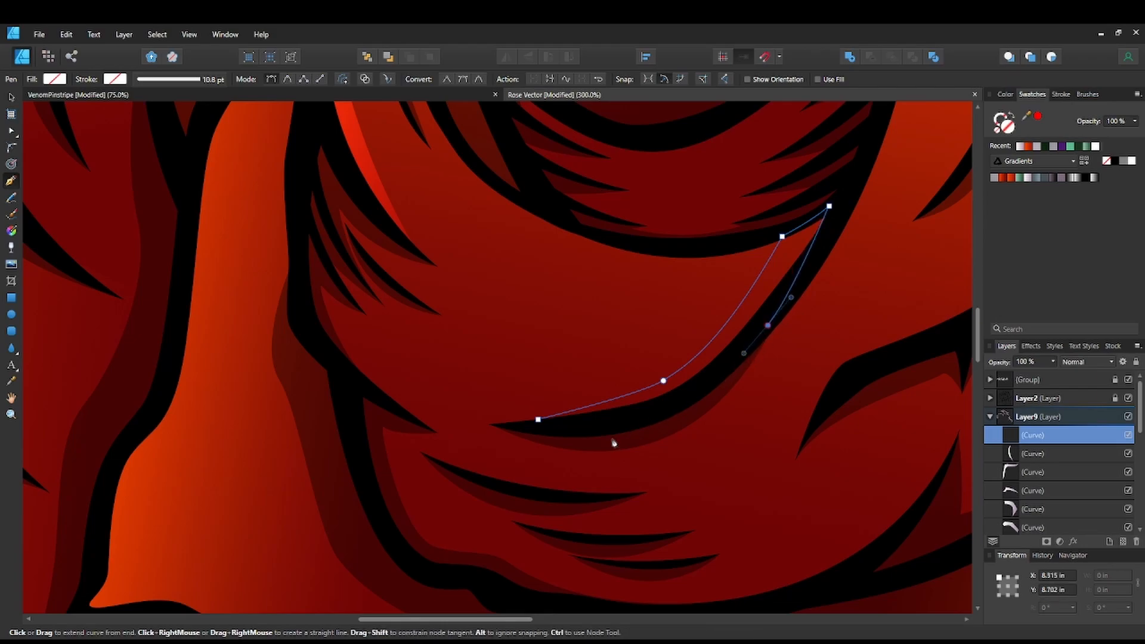
left_click_drag(538, 425, 419, 406)
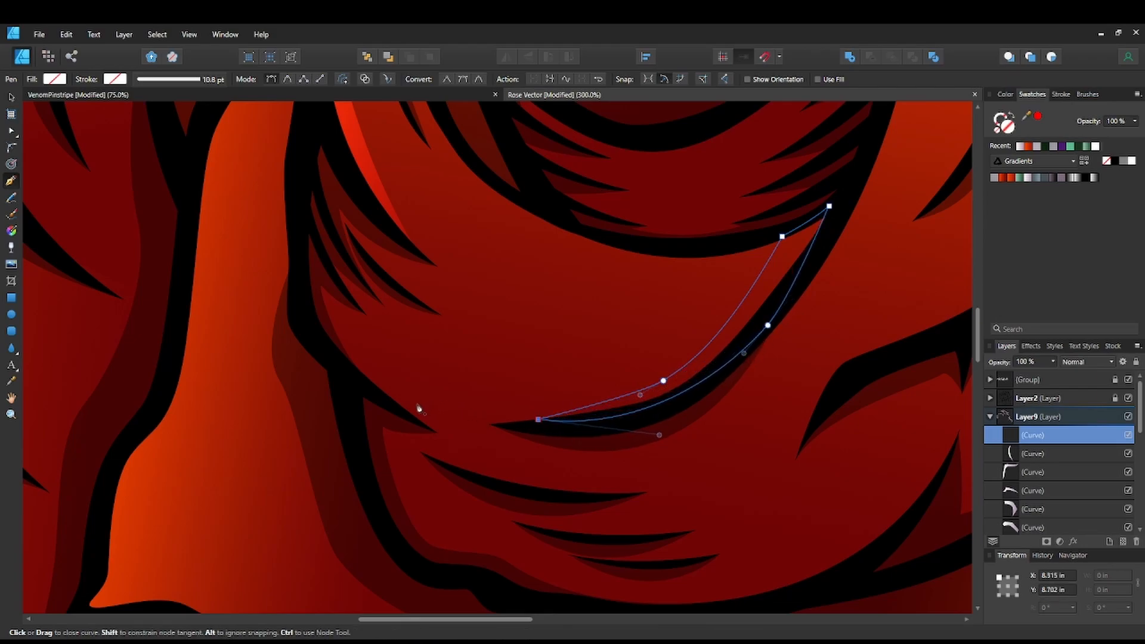
left_click(1016, 146)
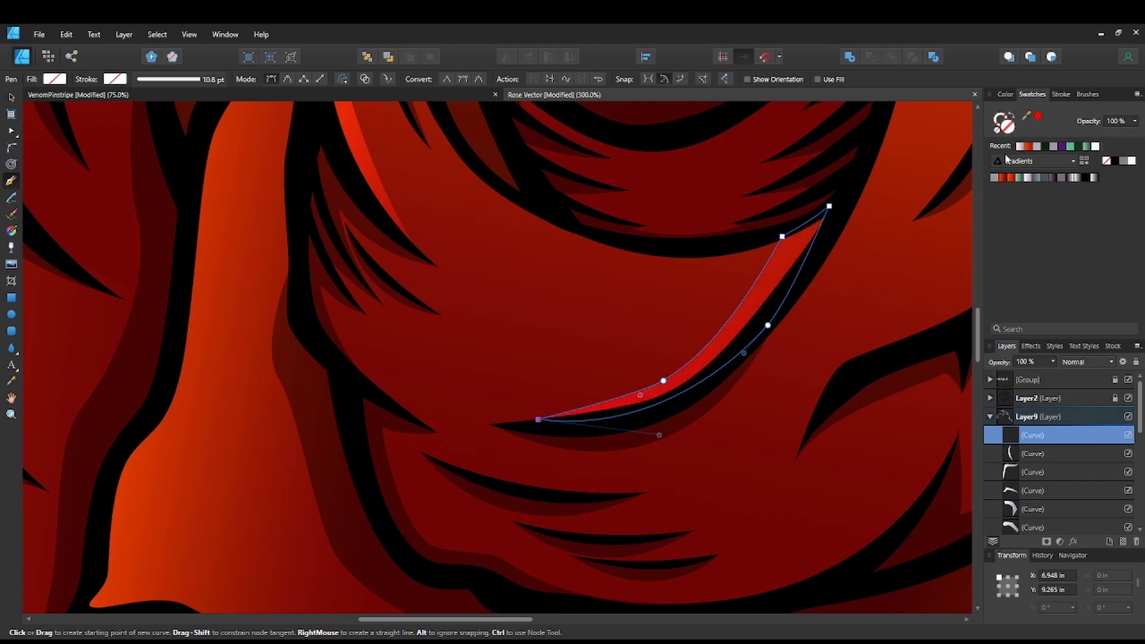
Draw a closed Pen highlight inside the curved black fold on the right front petal, filled with the white-to-light-grey gradient.
scroll(676, 383, "down", 2)
scroll(677, 384, "right", 1)
left_click_drag(560, 330, 256, 400)
left_click_drag(609, 288, 672, 268)
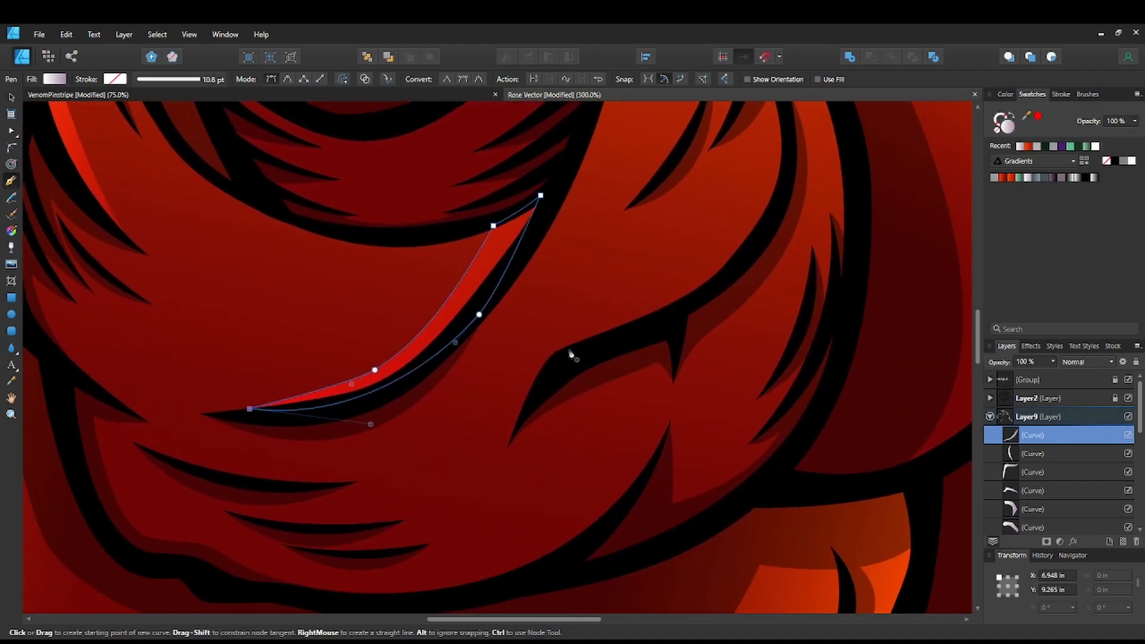
left_click_drag(602, 325, 641, 307)
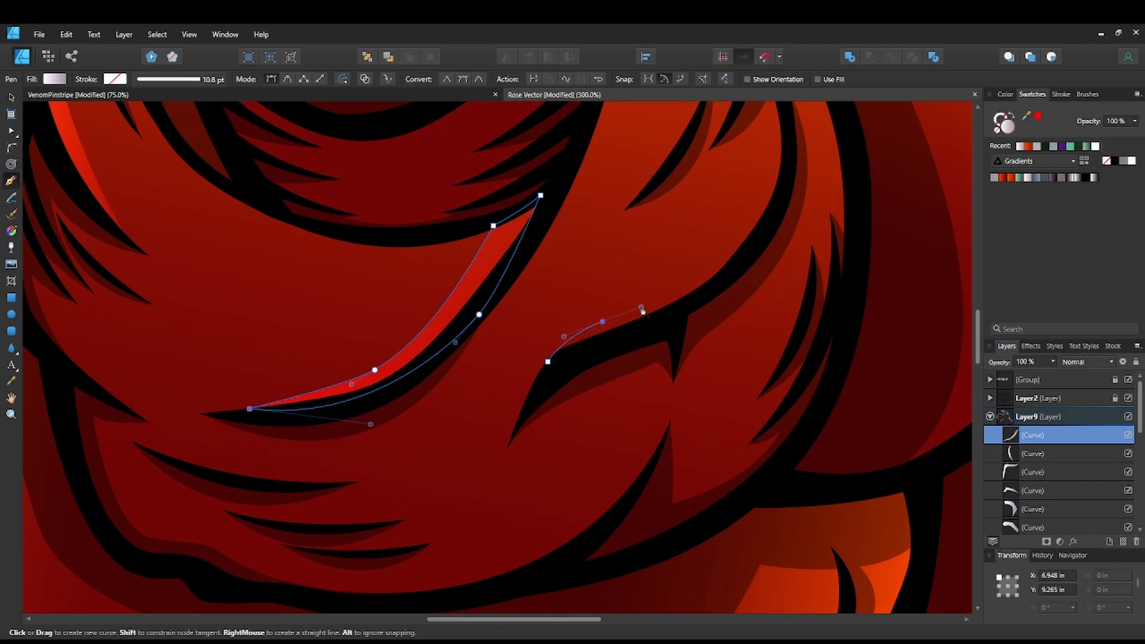
left_click_drag(761, 194, 722, 280)
key("space")
mouse_move(726, 230)
left_mouse_down()
mouse_move(727, 204)
mouse_move(727, 216)
left_mouse_up()
left_click(728, 231)
left_click_drag(732, 309, 712, 358)
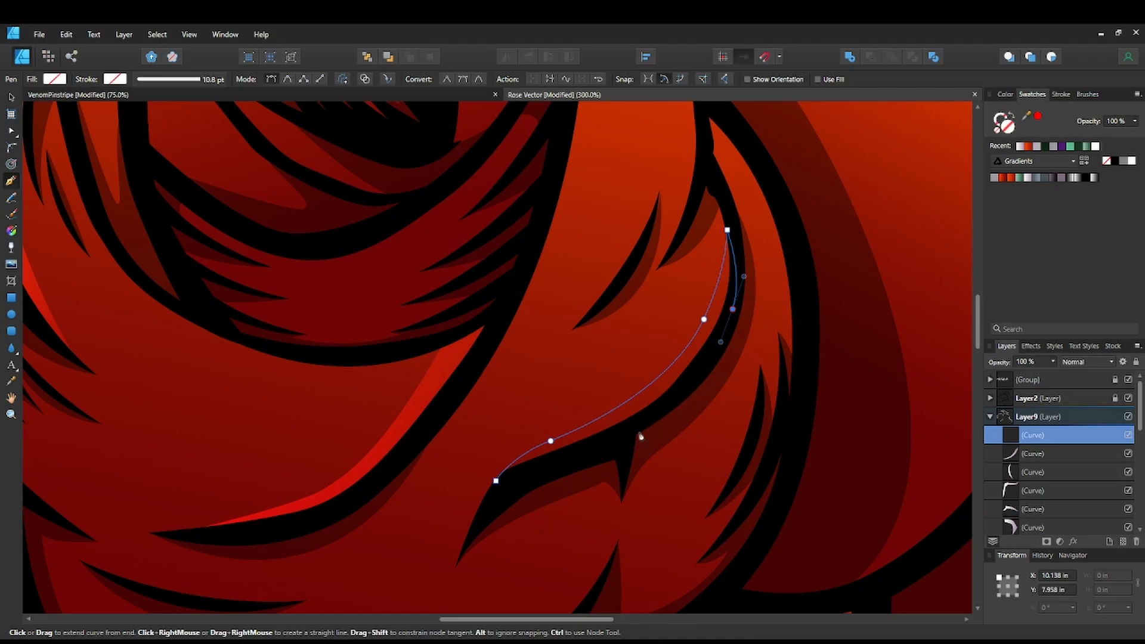
left_click_drag(617, 440, 564, 457)
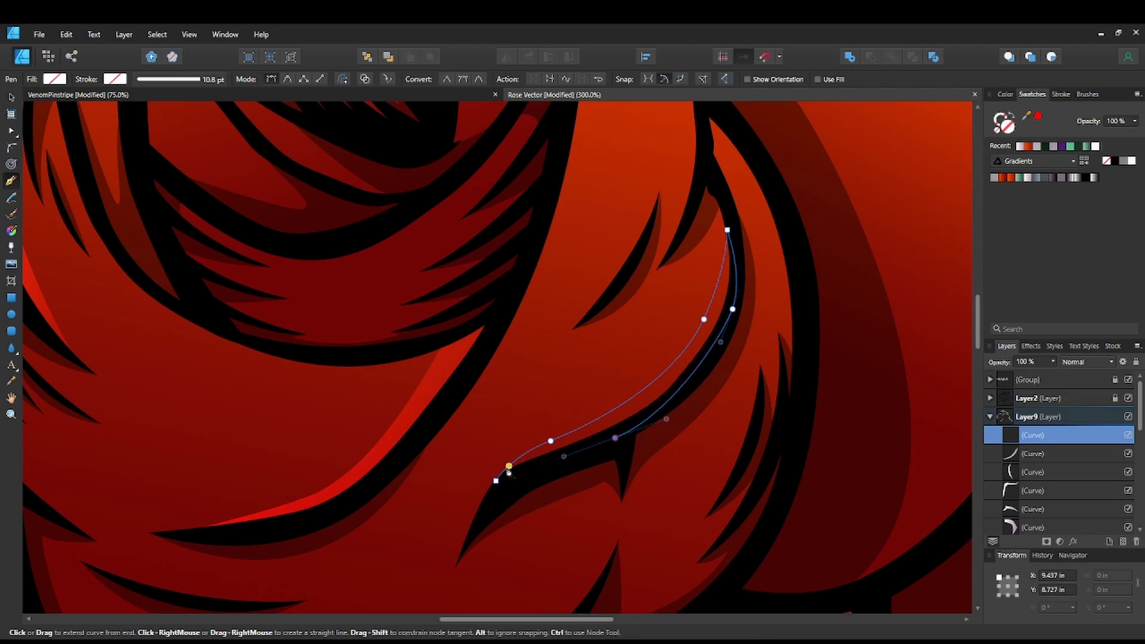
left_click_drag(495, 481, 487, 495)
left_click(1019, 146)
Draw a closed Pen highlight at the upper tip of the slim petal right of that fold, filled with the white-to-light-grey gradient.
left_click_drag(674, 414, 569, 450)
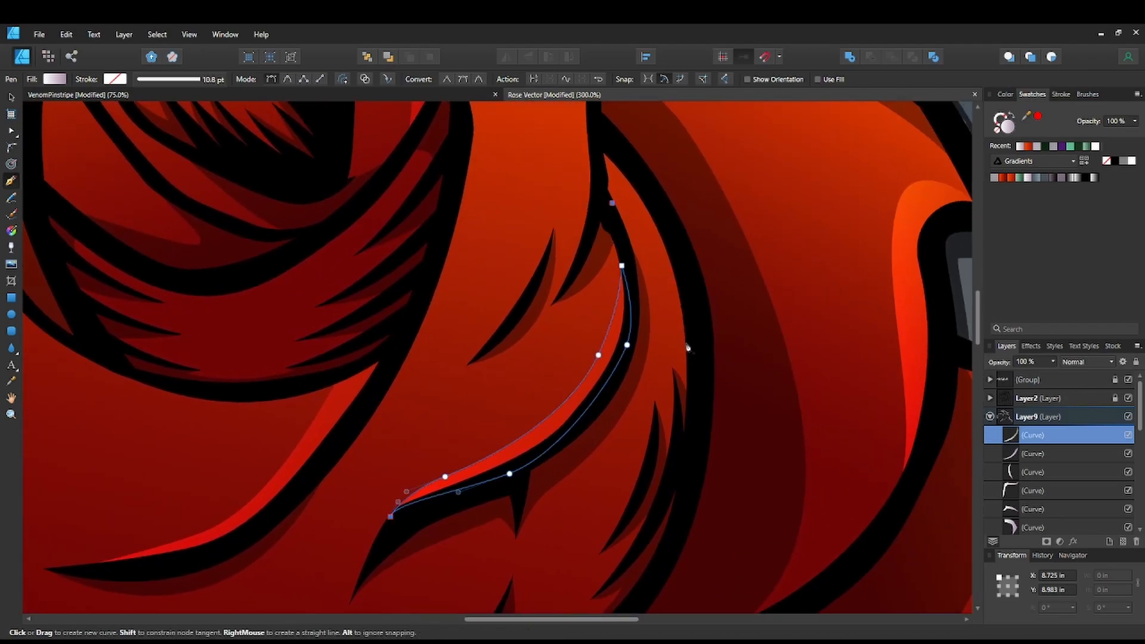
left_click_drag(686, 360, 693, 458)
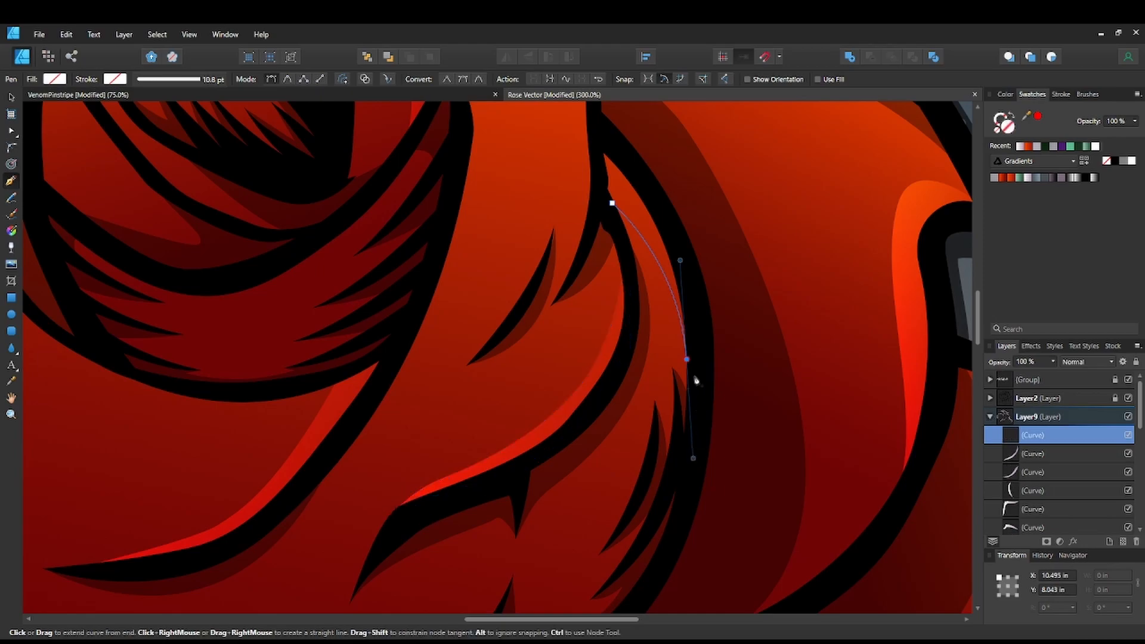
left_click(688, 361)
left_click_drag(608, 138, 514, 139)
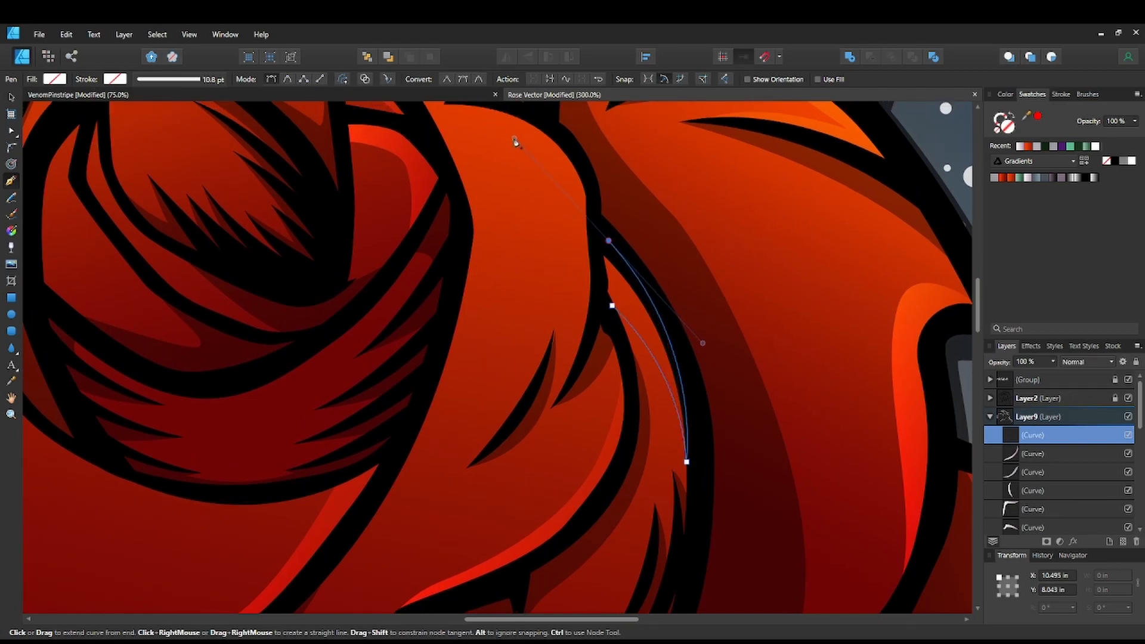
left_click(597, 236)
left_click(607, 305)
left_click(1019, 148)
Start a Pen highlight outline on the tall petal right of the bud, from its pointed top notch down inside its right edge.
left_click_drag(589, 181, 717, 319)
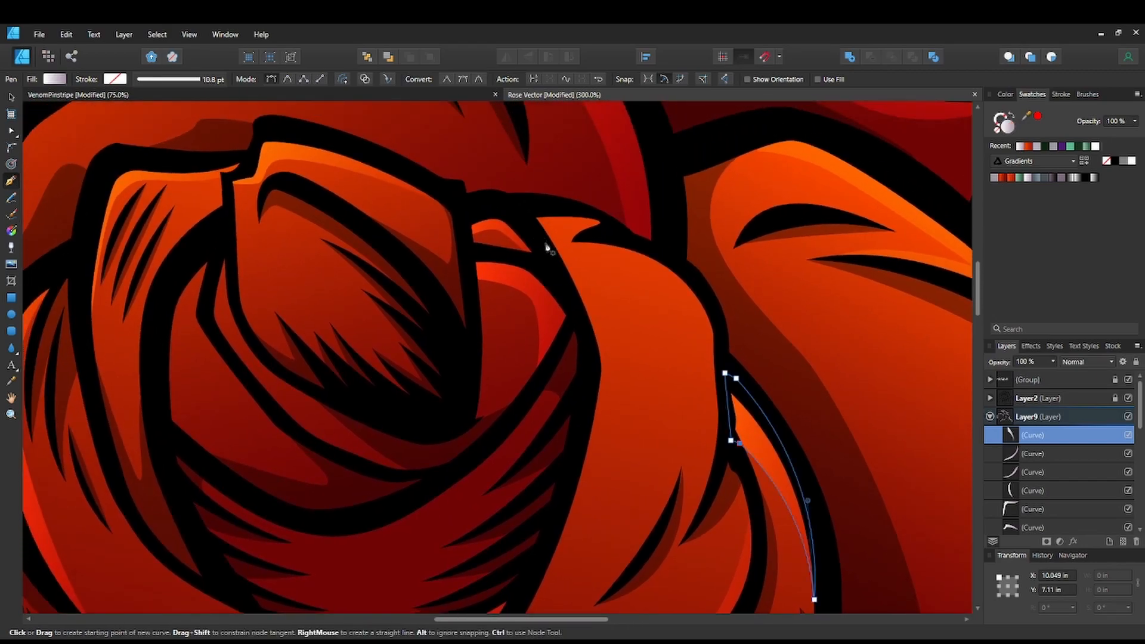
left_click(542, 237)
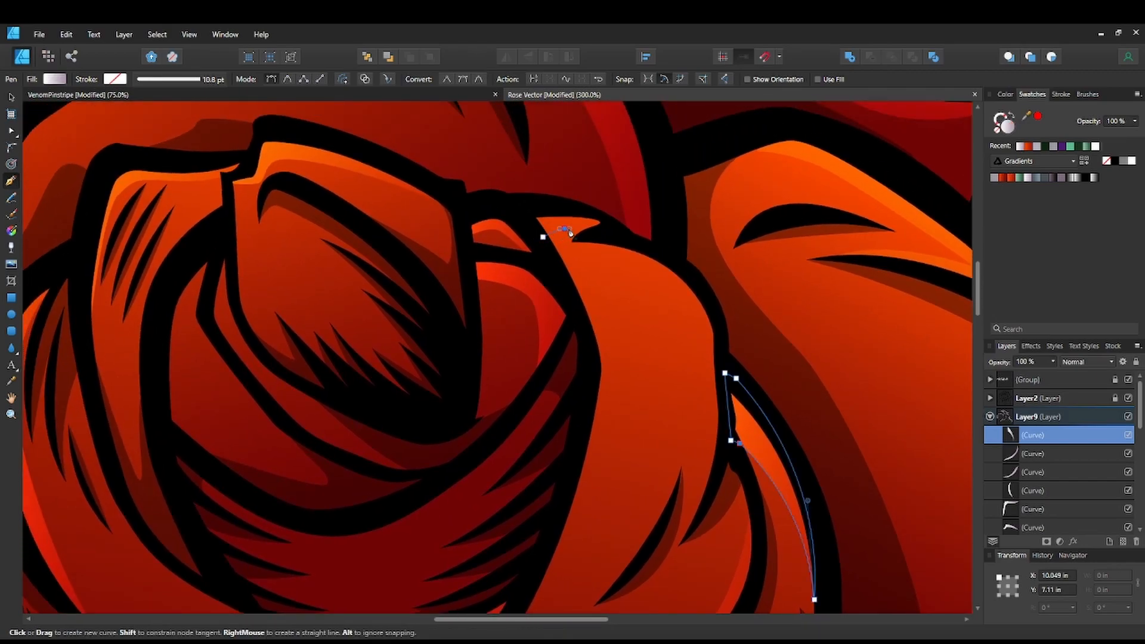
left_click_drag(569, 230, 568, 258)
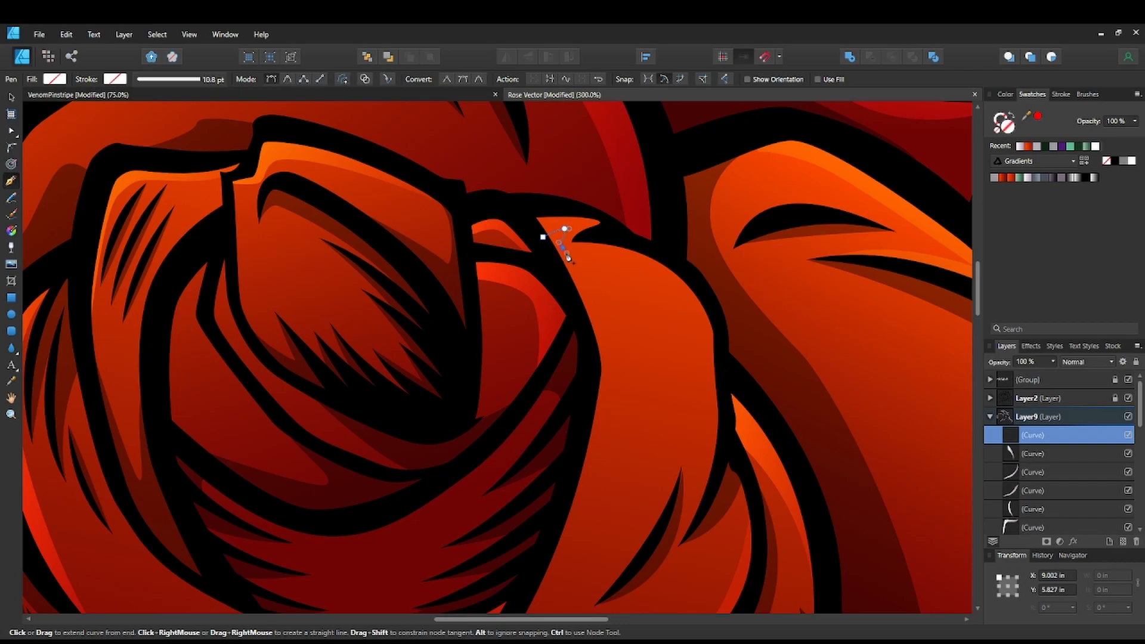
left_click_drag(694, 325, 707, 341)
left_click_drag(710, 401, 709, 414)
left_click_drag(698, 507, 689, 525)
Trace the outline back up the petal's black contour, close it at the notch, and fill it with the white-to-light-grey gradient.
left_click_drag(727, 451, 727, 431)
mouse_move(726, 385)
left_mouse_down()
mouse_move(699, 279)
mouse_move(629, 241)
left_mouse_up()
left_click_drag(613, 233, 571, 201)
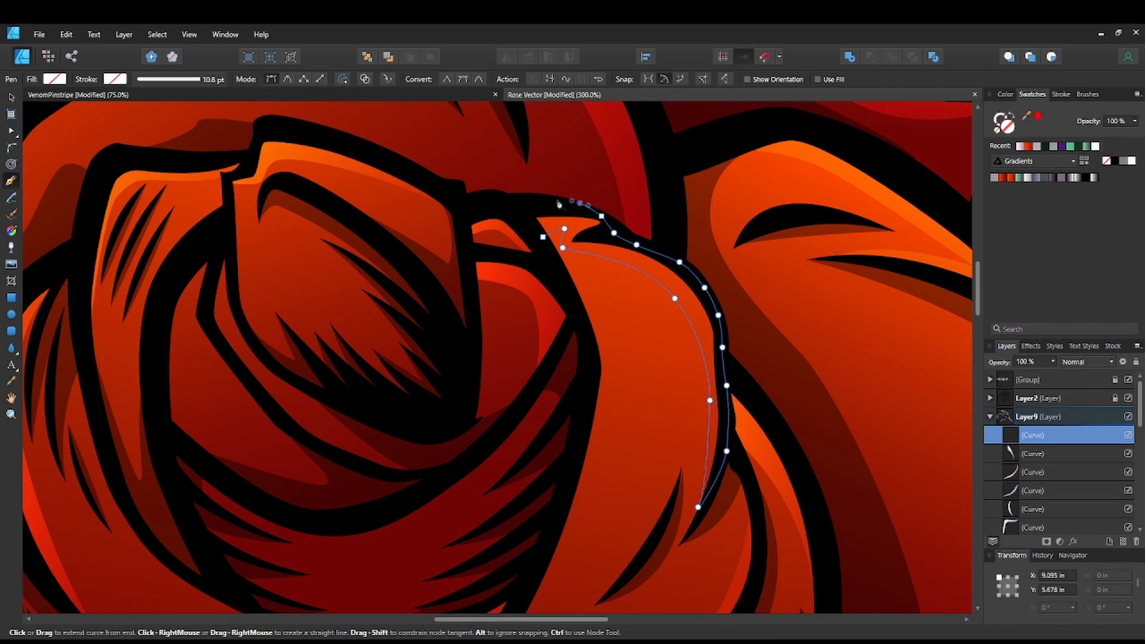
key("ctrl")
key("ctrl+z")
left_click(565, 206)
left_click(527, 205)
left_click(542, 237)
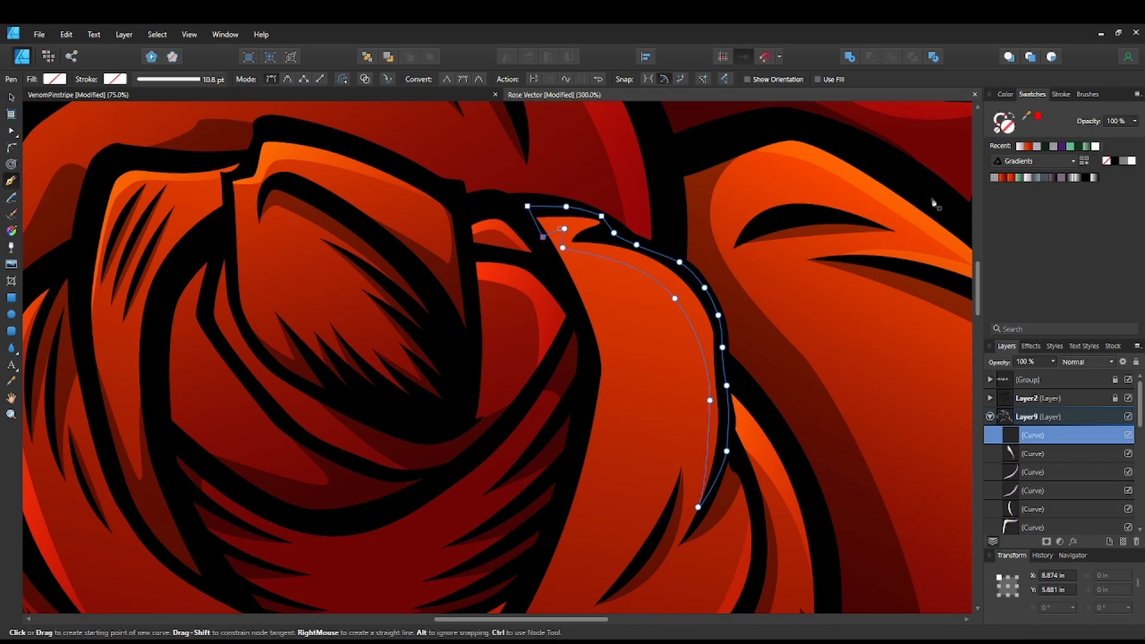
left_click(1021, 147)
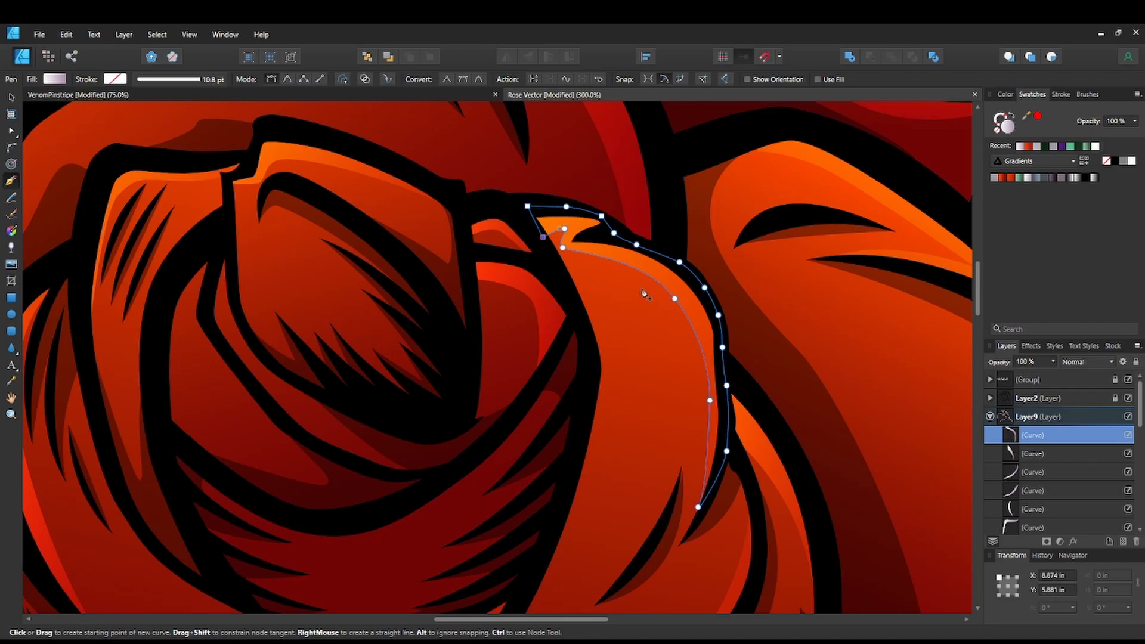
Draw a closed crescent Pen highlight beneath the thick black contour under the bud, filled with the white-to-light-grey gradient.
key("space")
left_click_drag(657, 397, 642, 337)
left_click_drag(703, 441, 731, 313)
key("space")
left_click_drag(560, 325, 710, 430)
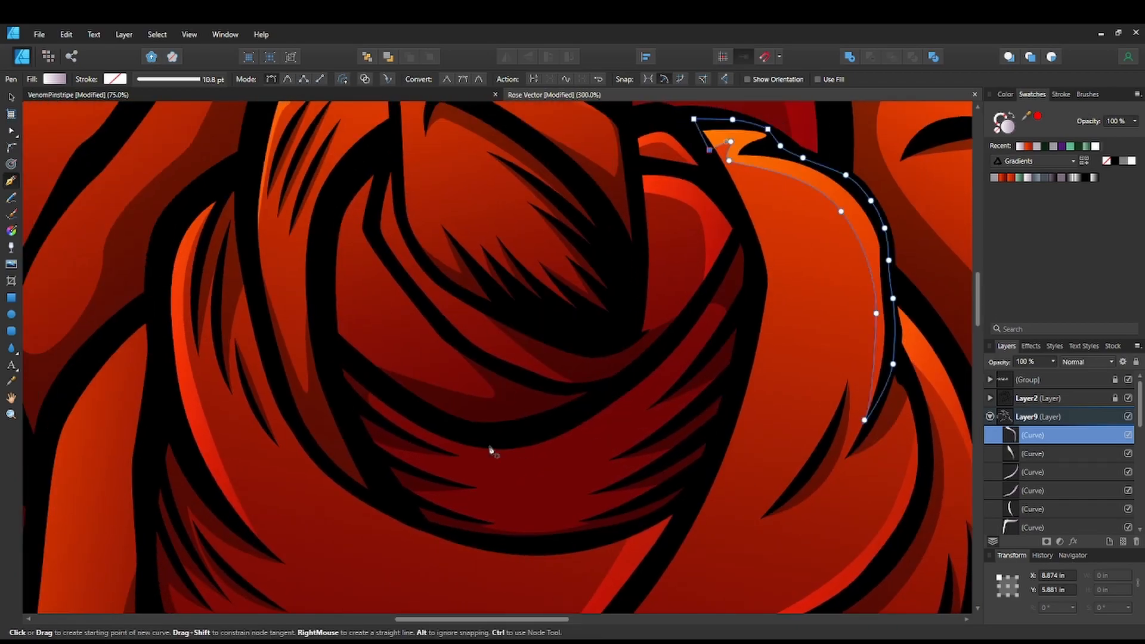
left_click(443, 436)
left_click_drag(540, 456, 591, 436)
left_click_drag(682, 339, 704, 308)
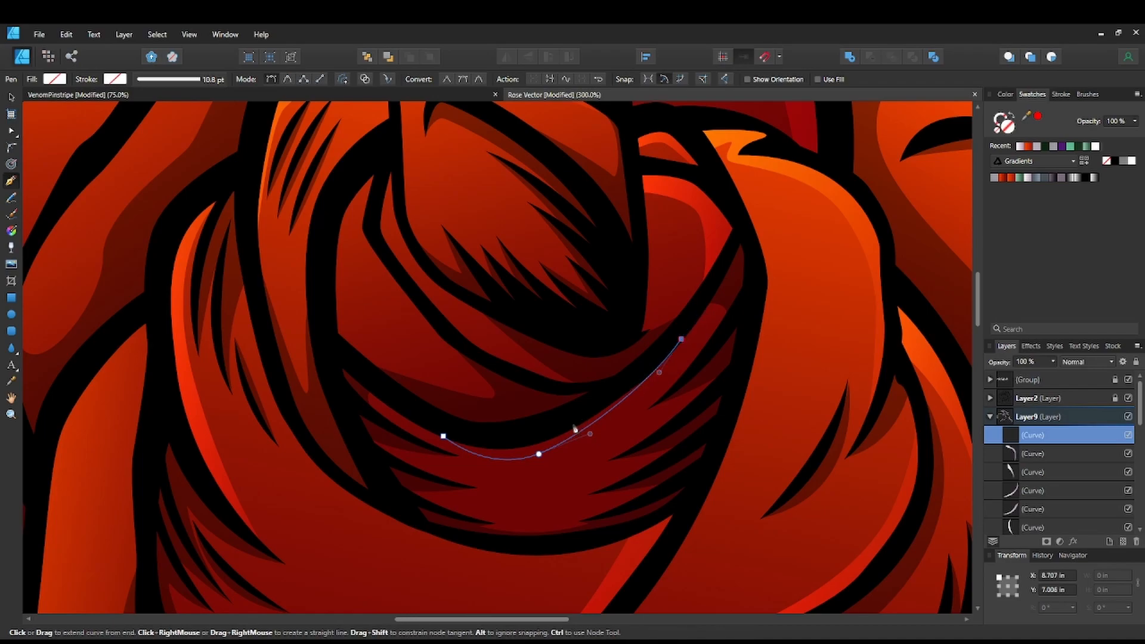
left_click_drag(533, 434, 505, 439)
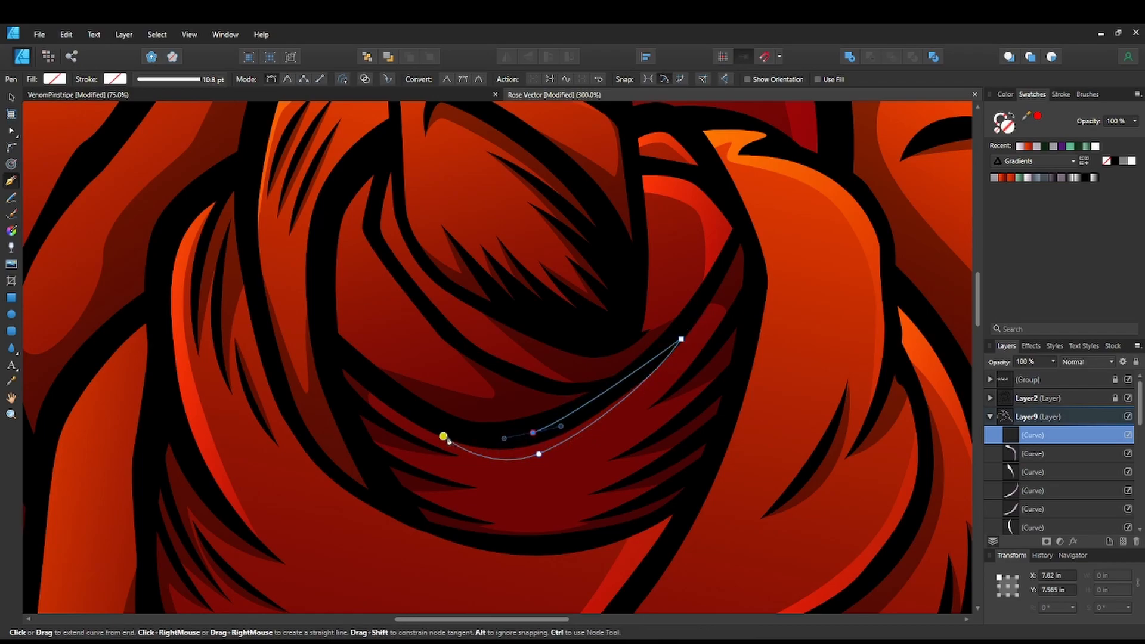
left_click(443, 438)
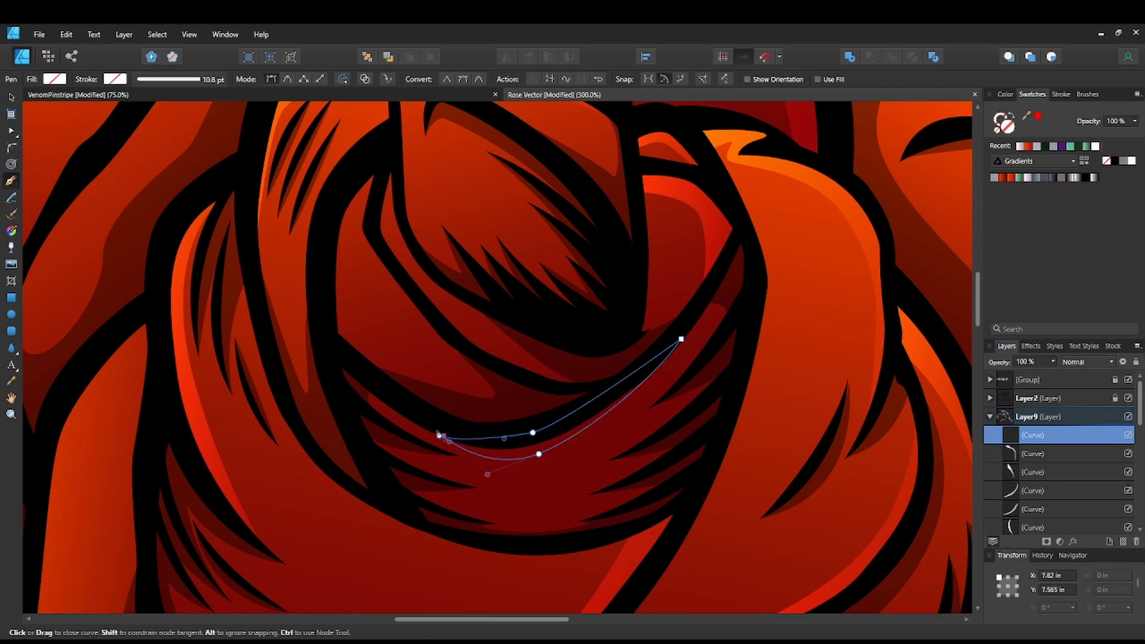
left_click(1021, 147)
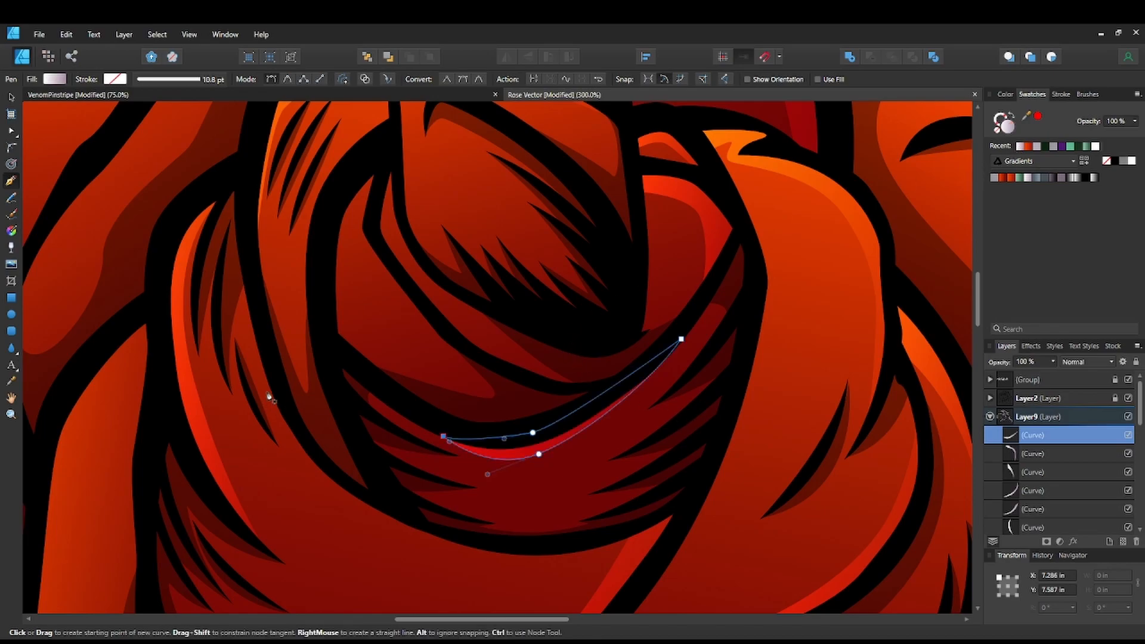
Reshape the crescent highlight's lower curve with the Node Tool by adjusting its middle node's handle.
key("a")
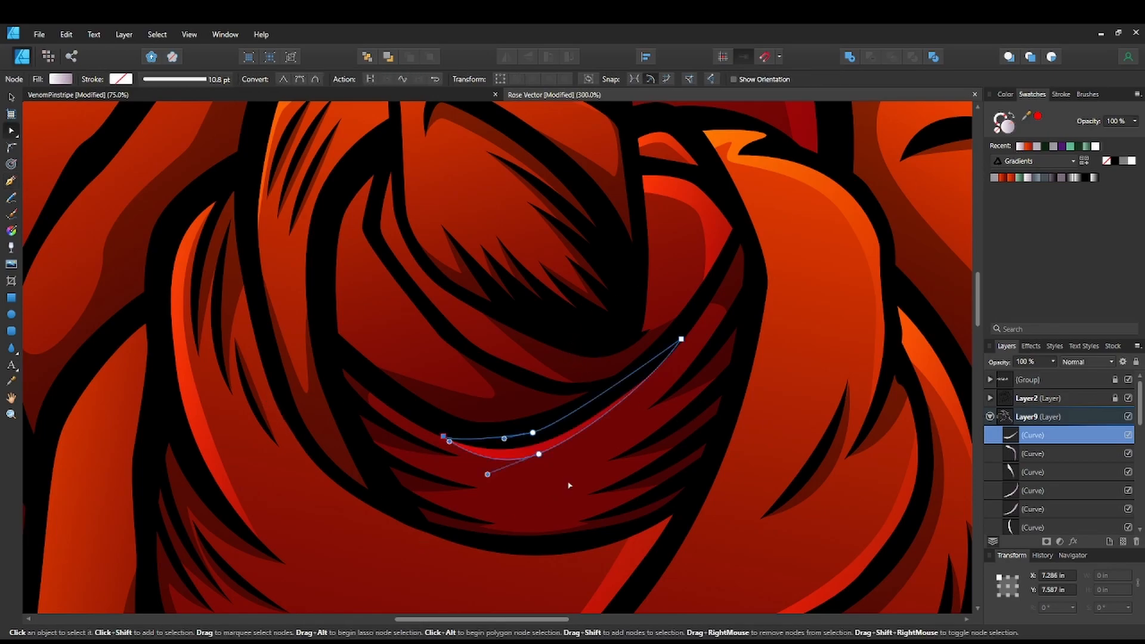
left_click(539, 455)
left_click_drag(592, 438, 603, 439)
Draw a closed Pen highlight at the top of the inner petal left of the bud, along its right edge, filled with the white-to-light-grey gradient.
left_click_drag(488, 420, 513, 461)
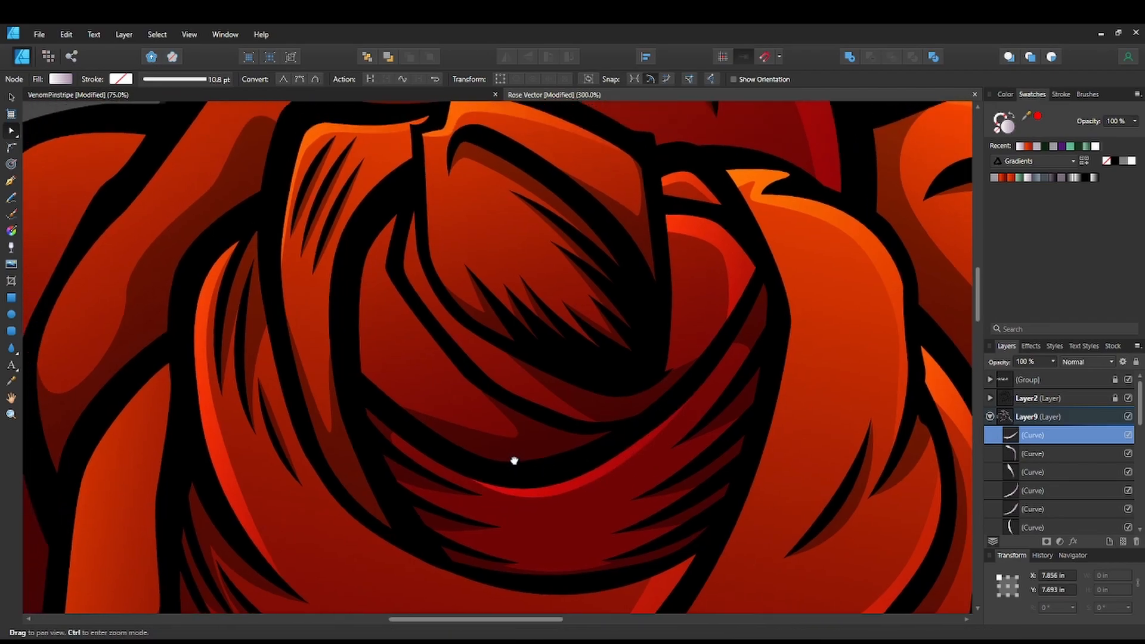
left_click(13, 182)
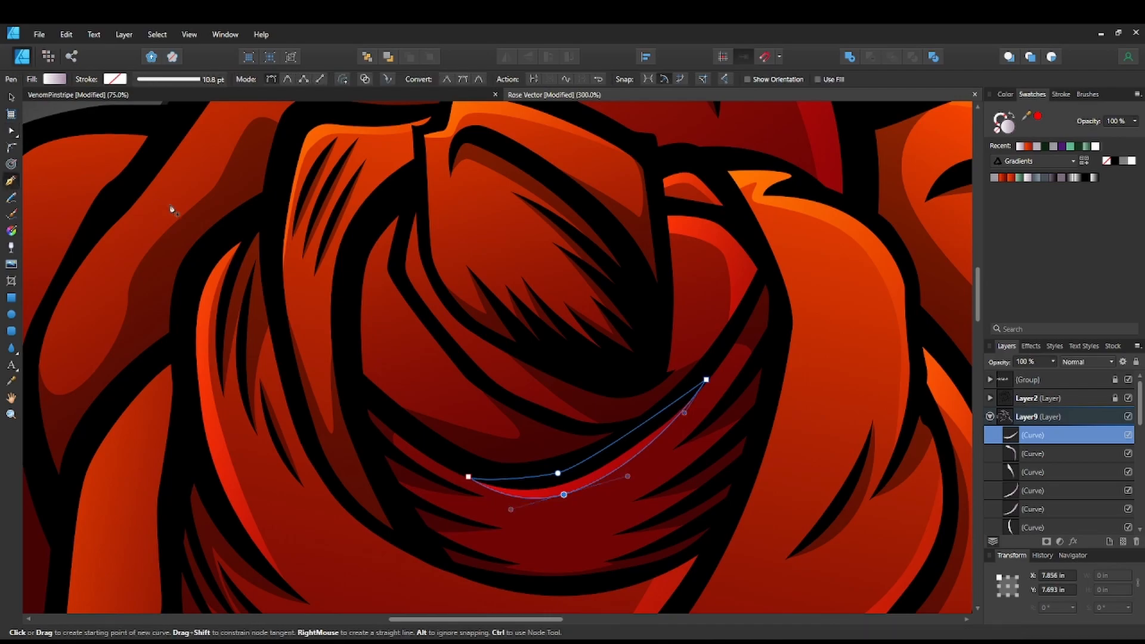
left_click_drag(360, 297, 378, 271)
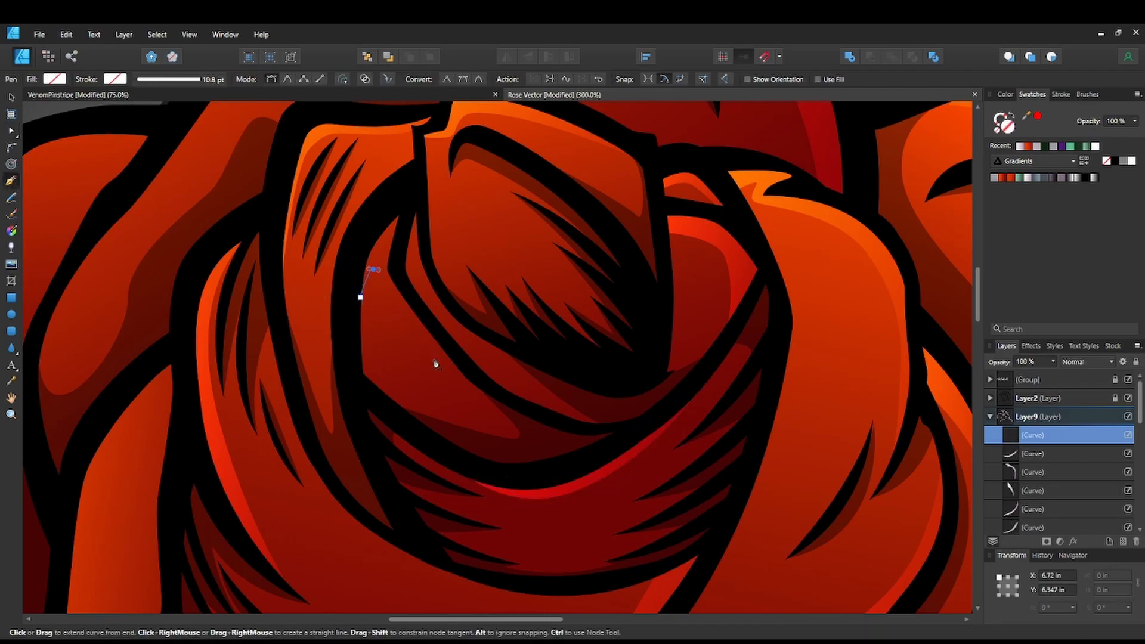
left_click_drag(458, 369, 513, 402)
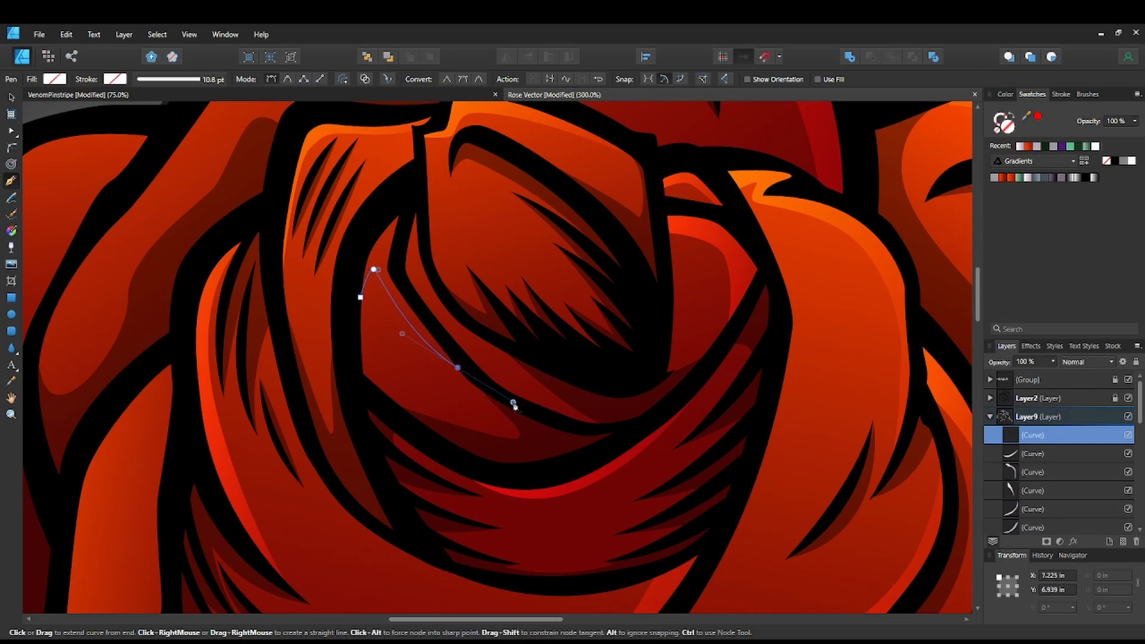
left_click(458, 369)
left_click_drag(402, 284, 403, 223)
left_click(405, 203)
left_click_drag(360, 297, 376, 374)
left_click(1019, 146)
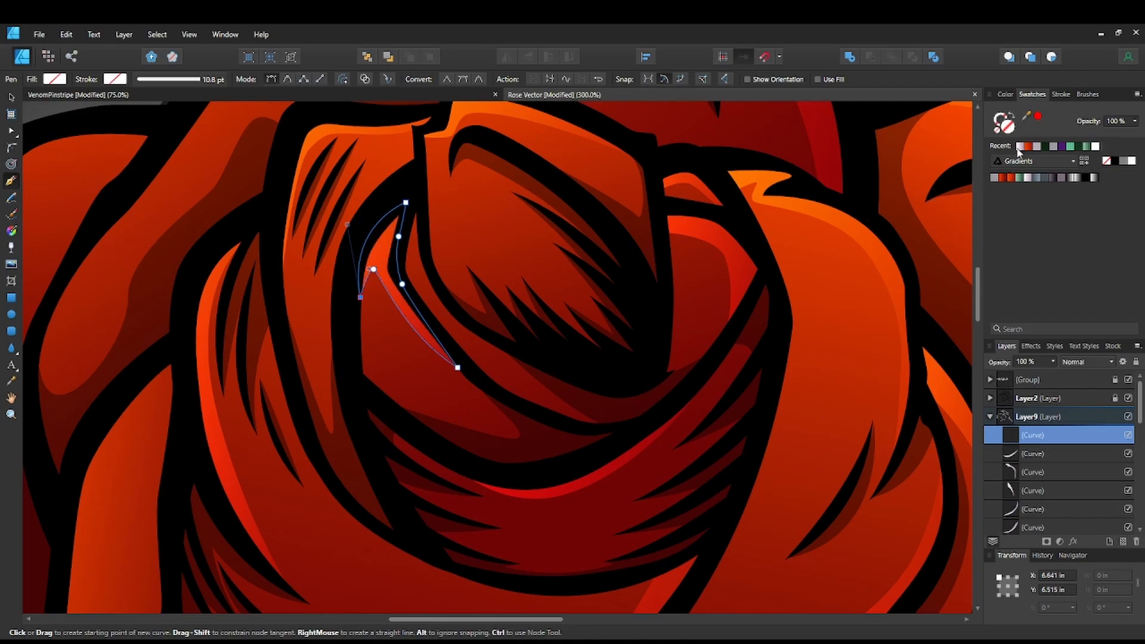
left_click_drag(484, 264, 838, 193)
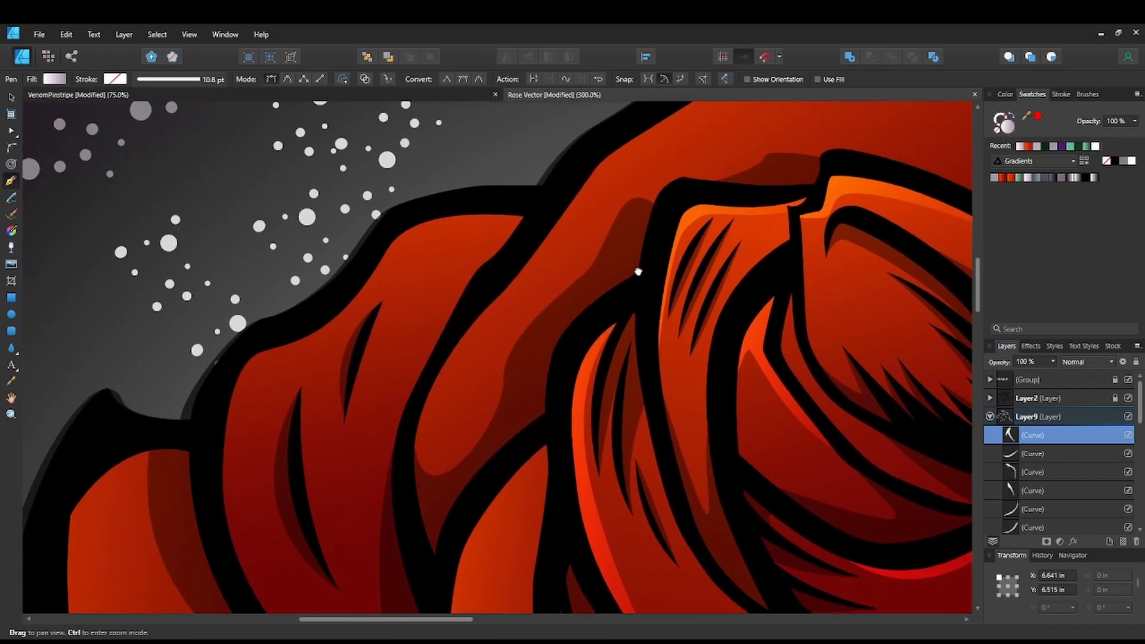
Draw a closed Pen highlight along the upper-left petal's top and left edges, filled with the white-to-light-grey gradient.
left_click(520, 230)
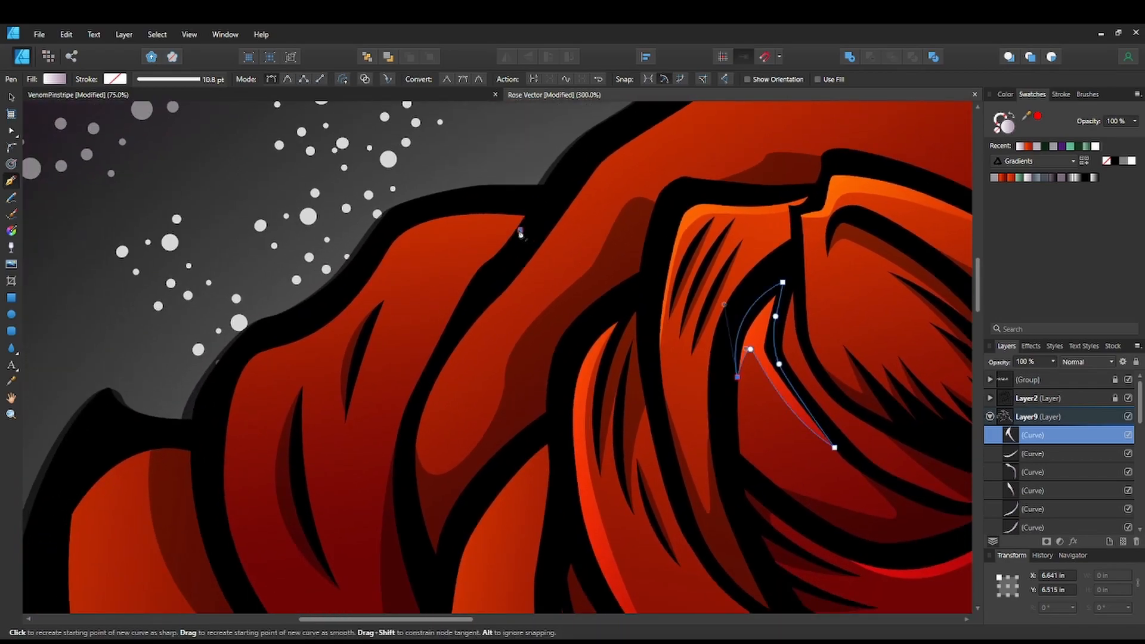
left_click_drag(415, 249, 396, 270)
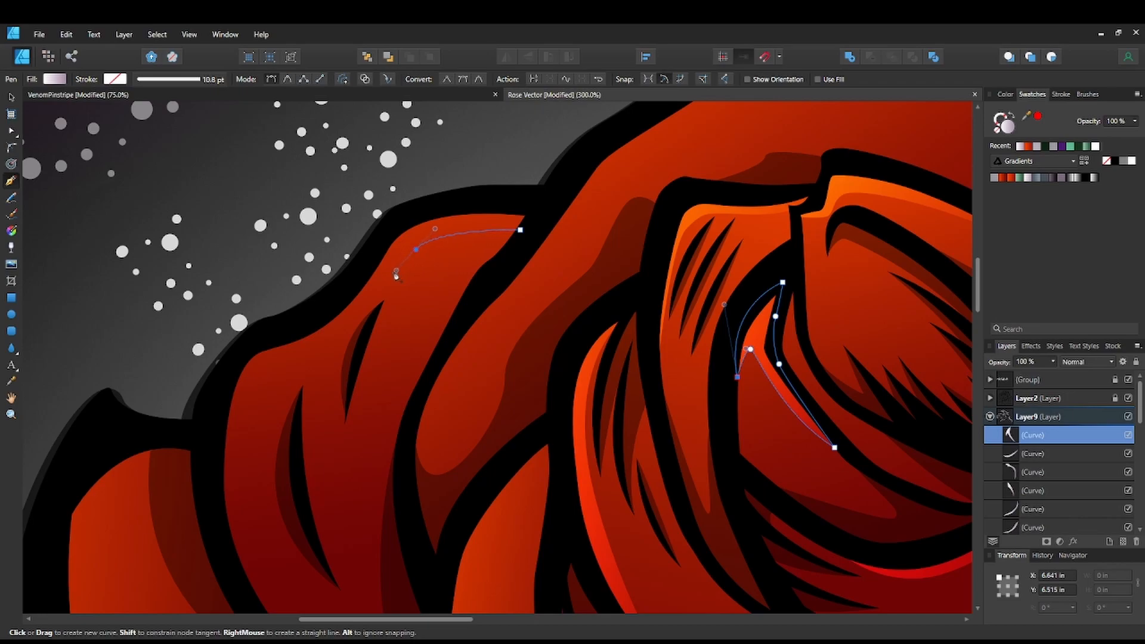
left_click_drag(342, 332, 327, 341)
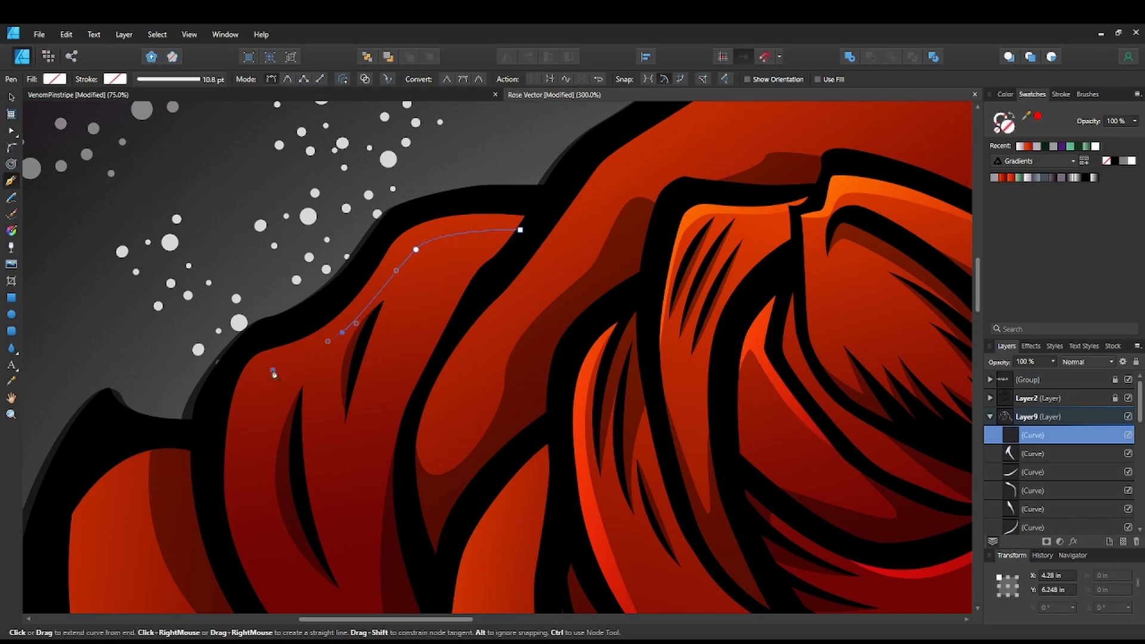
left_click_drag(241, 454, 276, 458)
left_click_drag(261, 286, 268, 262)
left_click_drag(295, 224, 328, 259)
left_click_drag(354, 219, 494, 190)
left_click(515, 189)
left_click(487, 221)
left_click(1019, 147)
Draw a thin closed Pen sliver to the right of the same petal's upper black crease, filled with the white-to-light-grey gradient.
left_click_drag(548, 355, 722, 262)
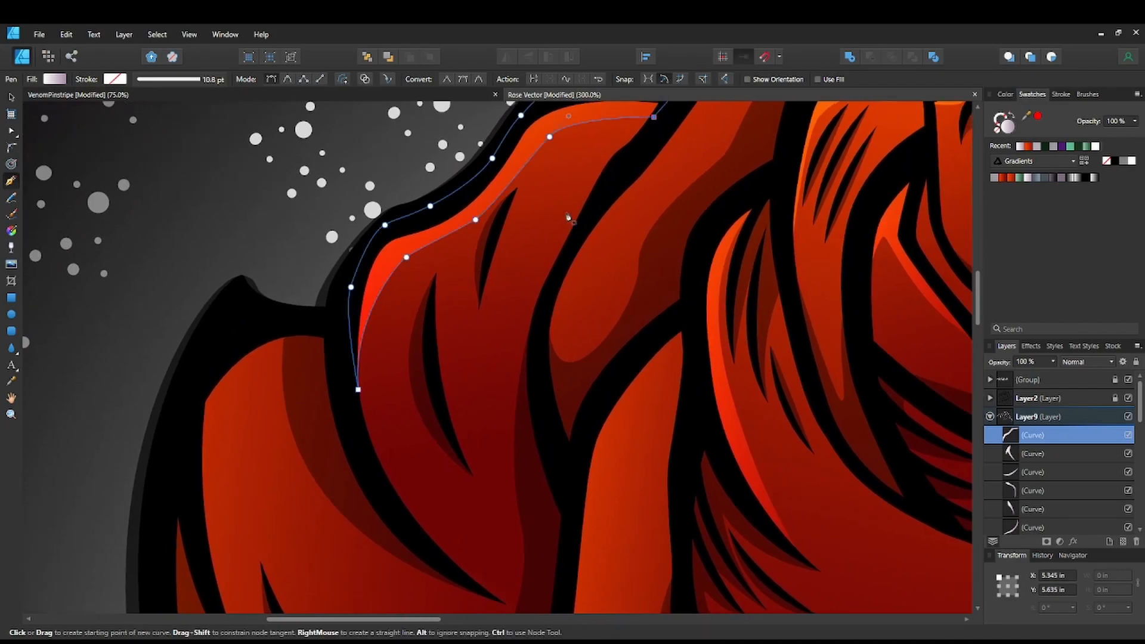
left_click_drag(510, 255, 486, 337)
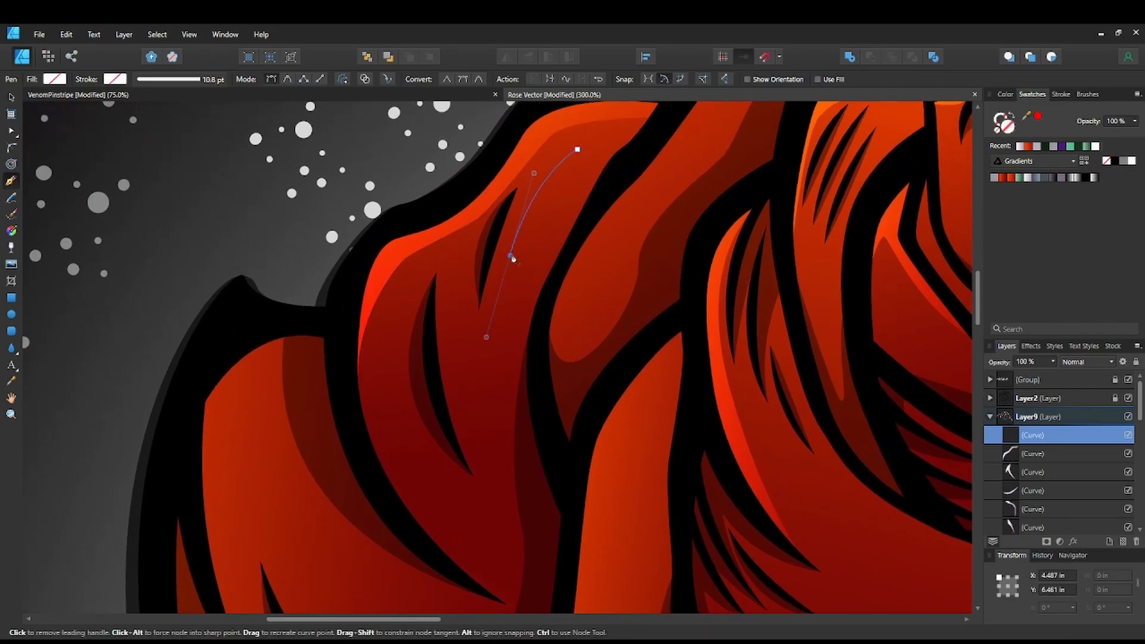
left_click_drag(577, 149, 603, 127)
left_click(1019, 147)
Clone the sliver highlight twice with the Move Tool, placing smaller copies below the original to form a row of three.
left_click_drag(575, 386, 603, 396)
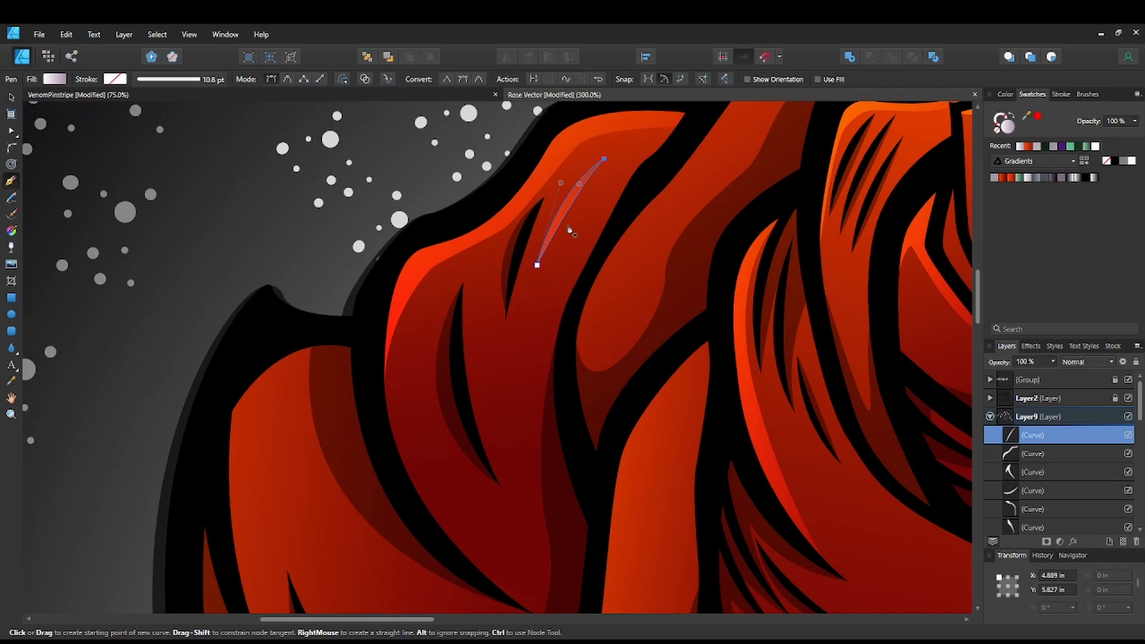
left_click(12, 98)
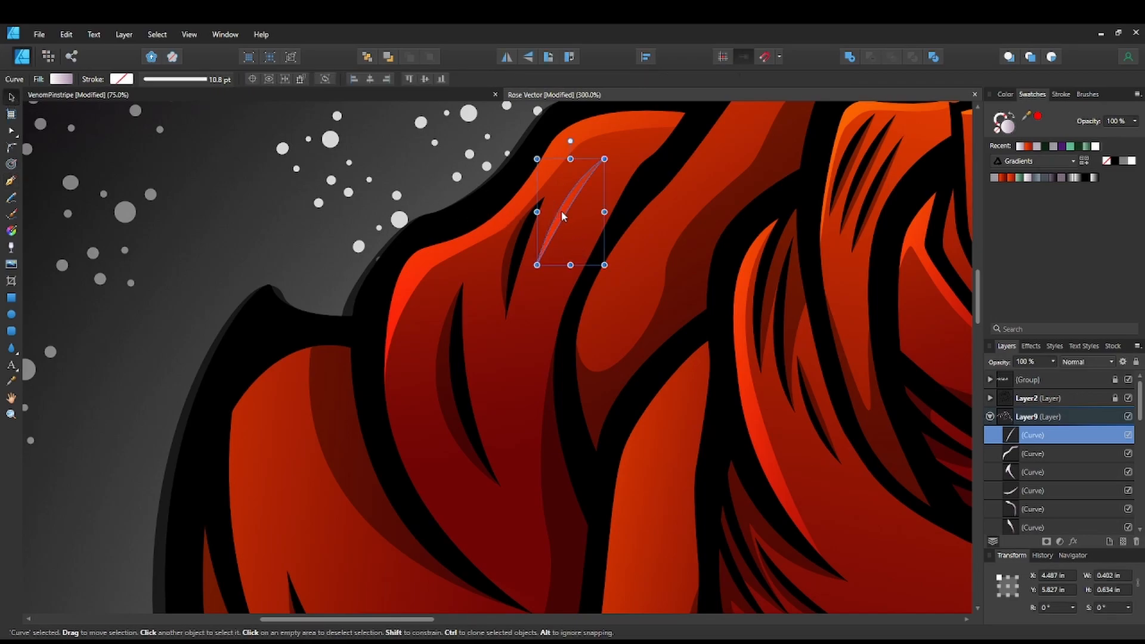
left_click_drag(562, 206, 557, 256)
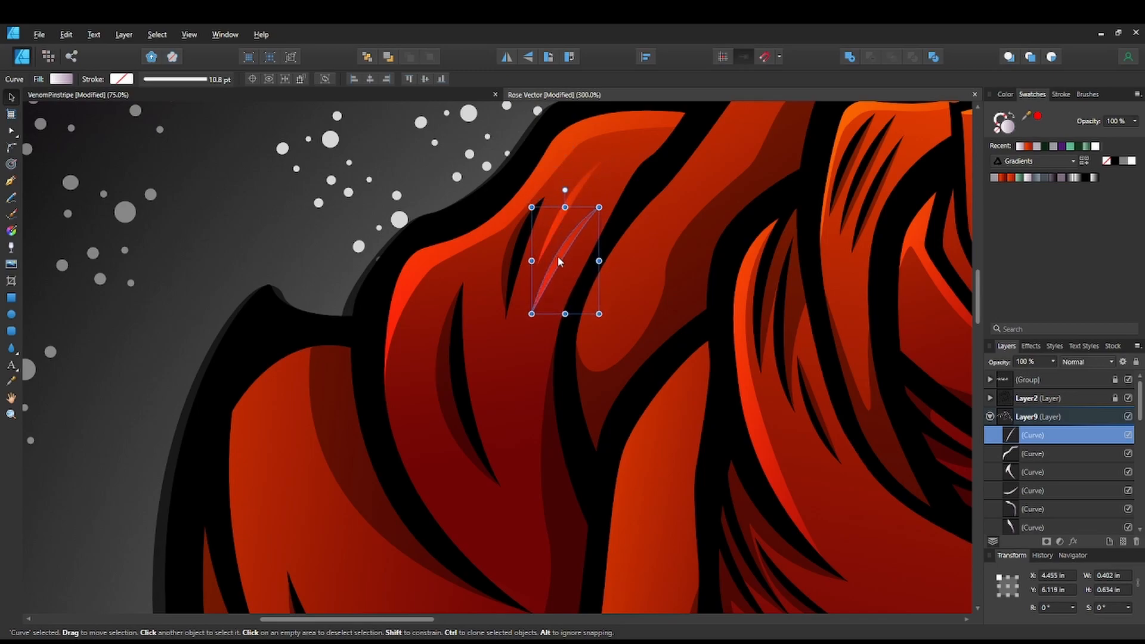
left_click_drag(562, 190, 556, 294)
left_click_drag(548, 239, 556, 230)
Clone the three slivers onto the petal's lower-left area, rotate the copies to about 43.5°, and place them along the black contour.
key("space")
left_click_drag(638, 248, 613, 287)
left_click(534, 199, "shift")
left_click(528, 218, "shift")
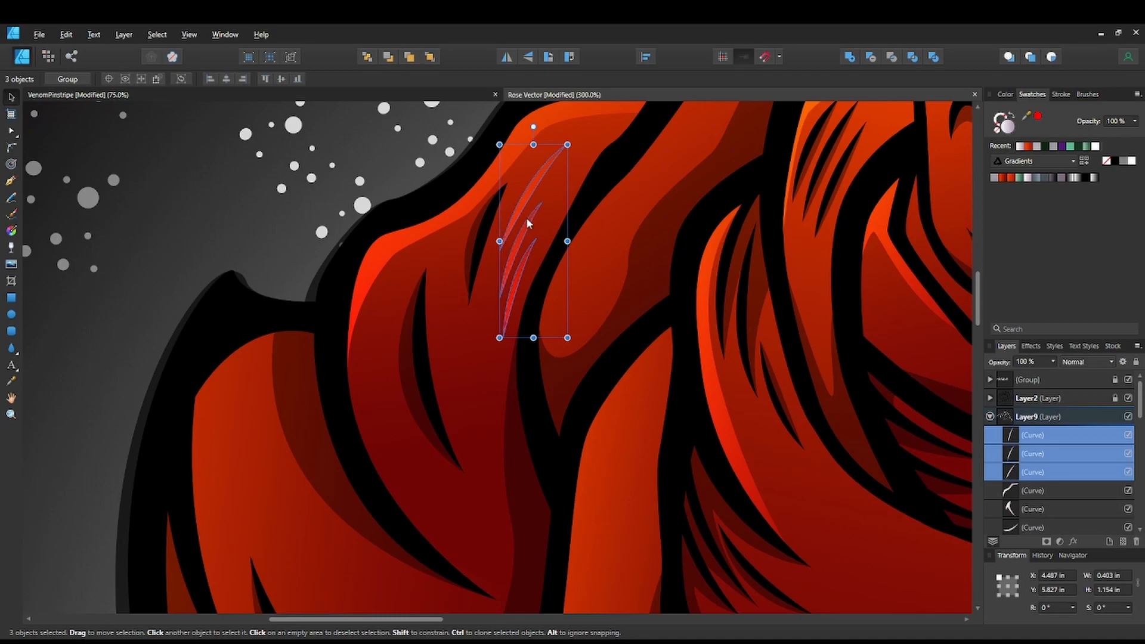
left_click_drag(521, 202, 387, 393)
key("space")
left_click_drag(499, 409, 478, 330)
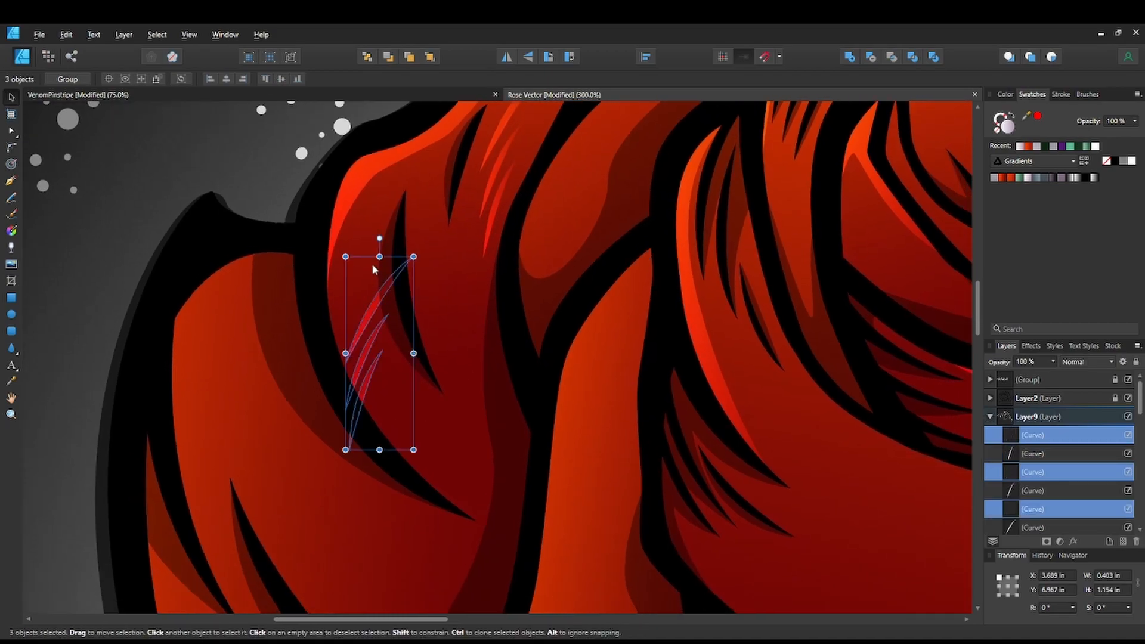
left_click_drag(380, 238, 287, 253)
left_click_drag(362, 357, 377, 374)
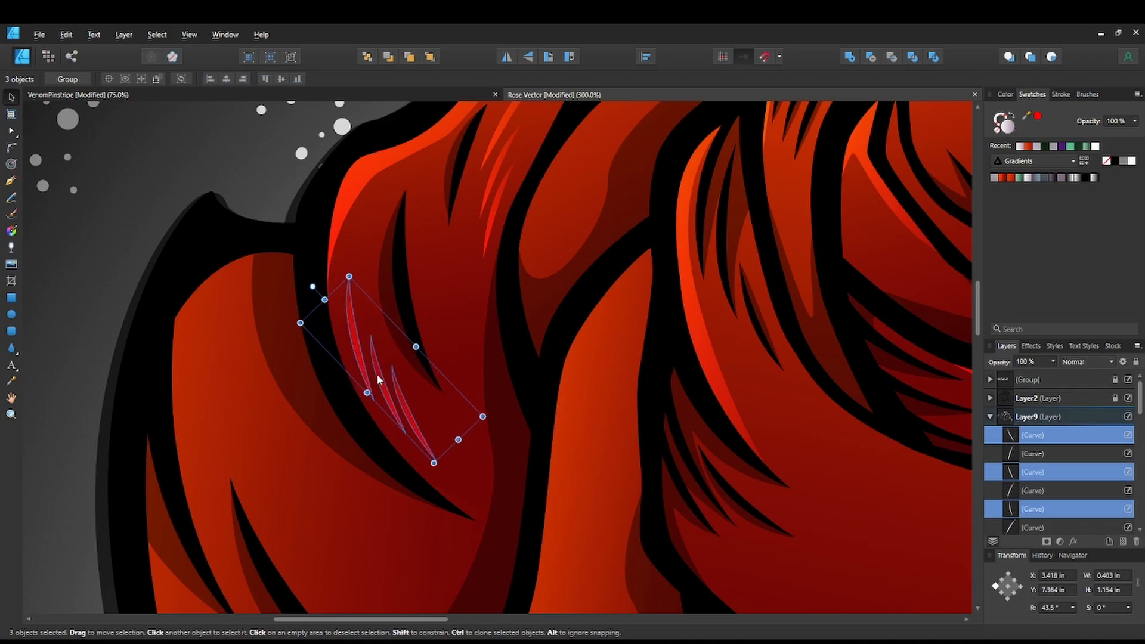
Review the whole rose for petals that still need highlights.
key("ctrl+minus")
key("ctrl+minus")
key("ctrl+minus")
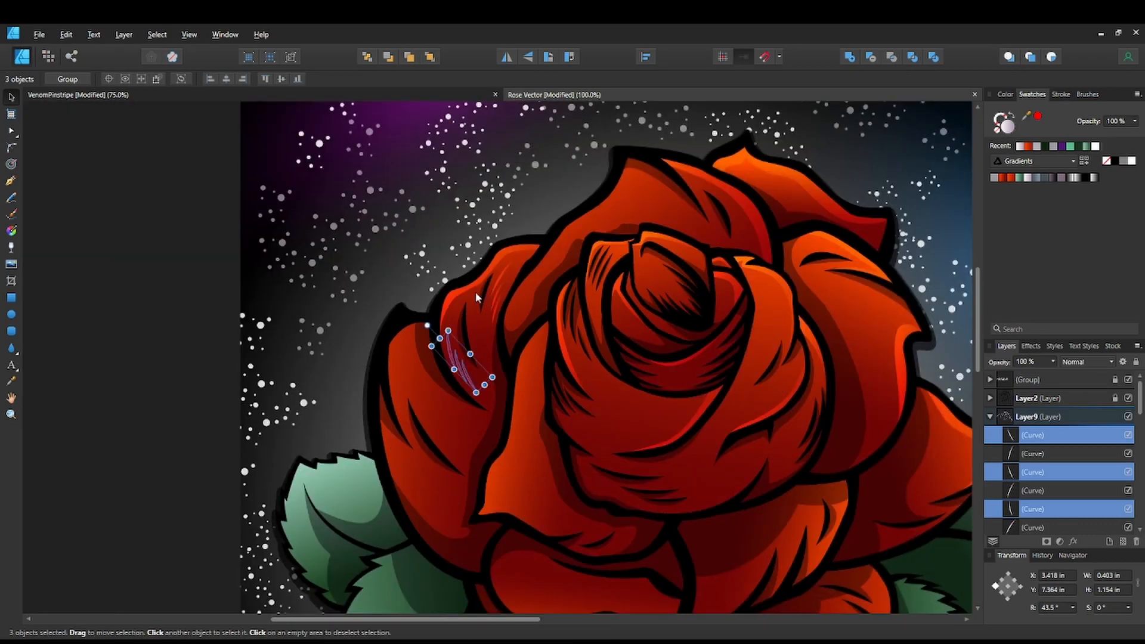
left_click(477, 293)
left_click_drag(439, 347, 431, 326)
left_click_drag(530, 404, 521, 364)
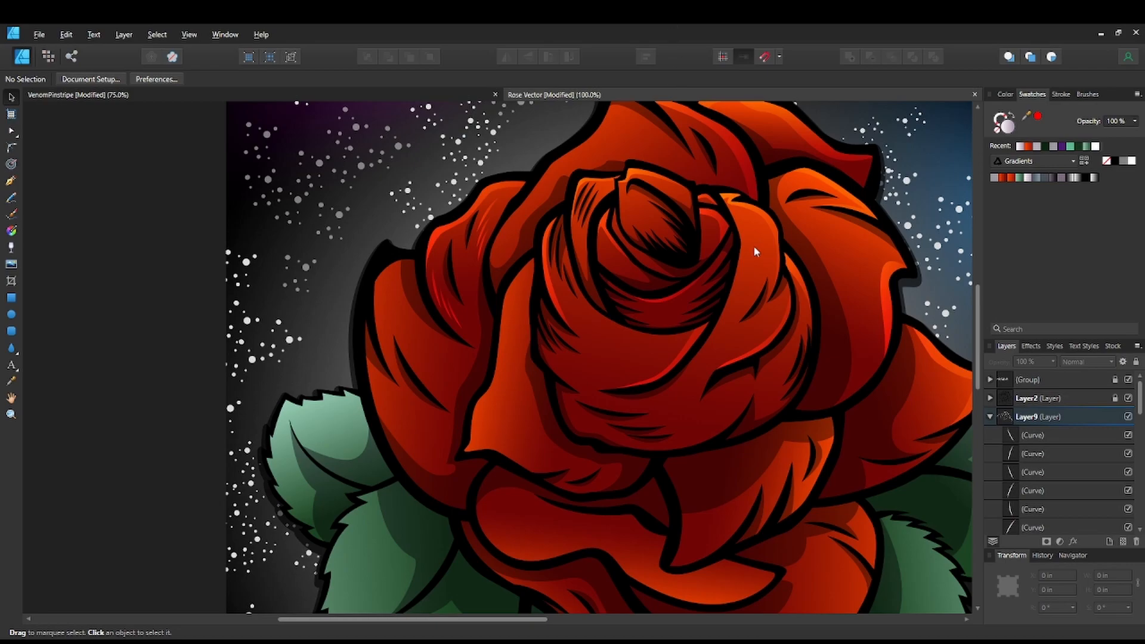
scroll(700, 309, "up", 3)
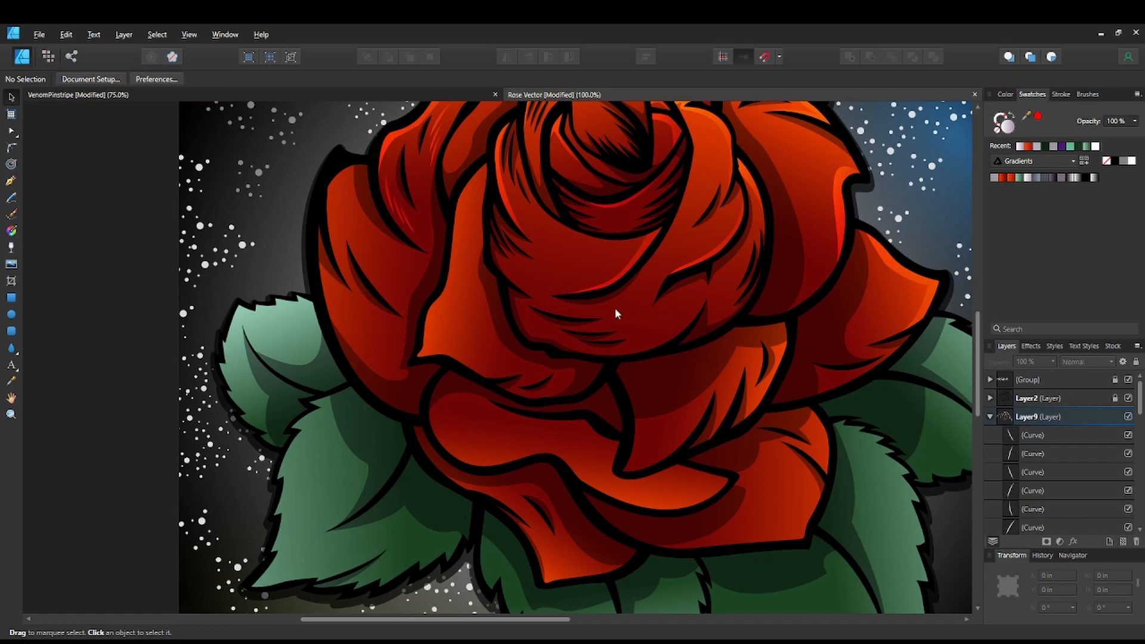
scroll(545, 296, "down", 3)
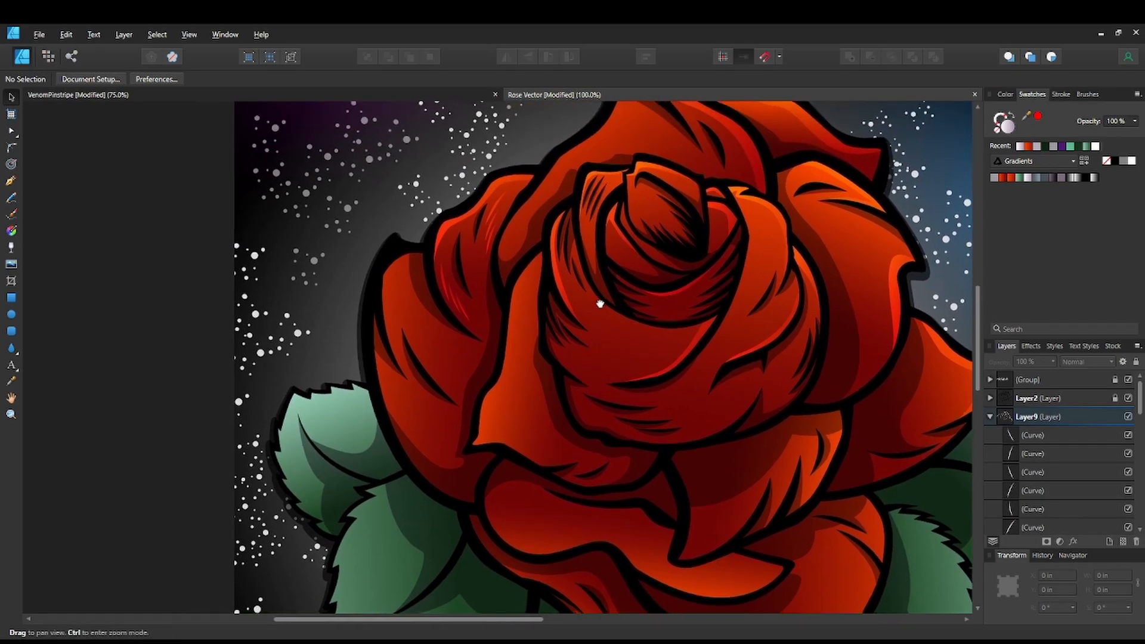
scroll(595, 338, "down", 4)
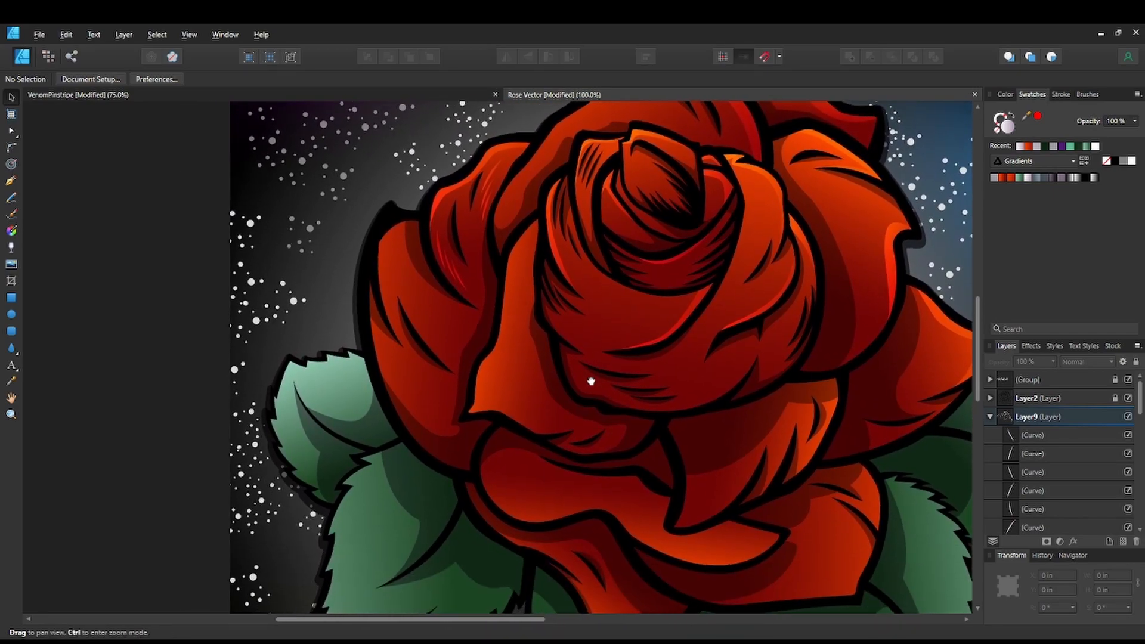
scroll(592, 351, "up", 3)
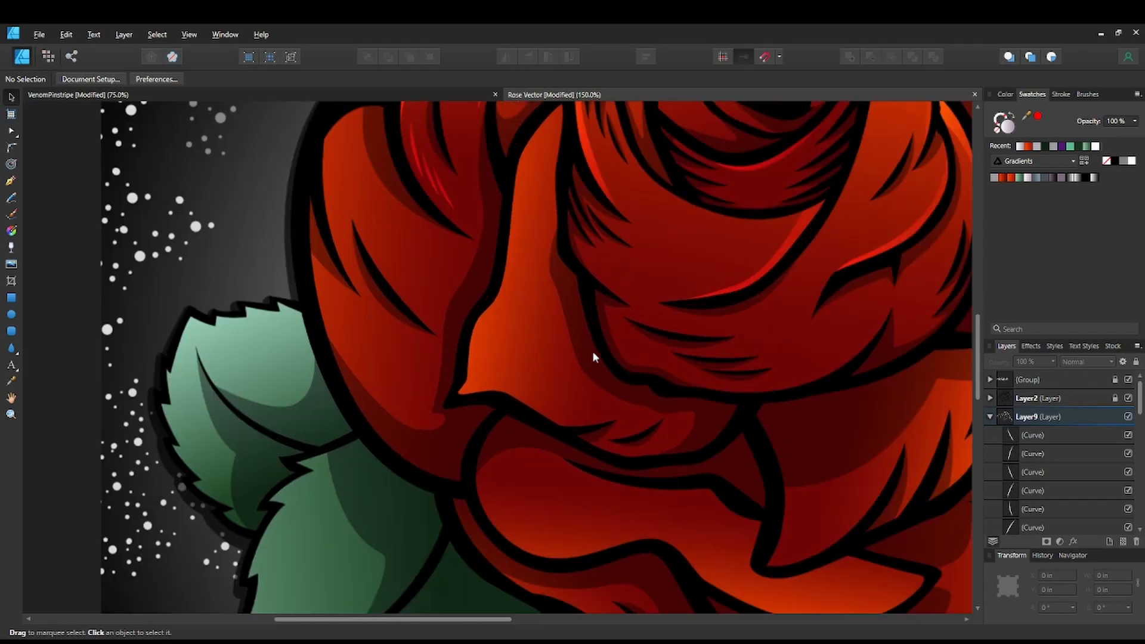
Start a Pen highlight on the orange petal left of the bud, from its narrow top down parallel to its left edge.
left_click_drag(572, 245, 522, 380)
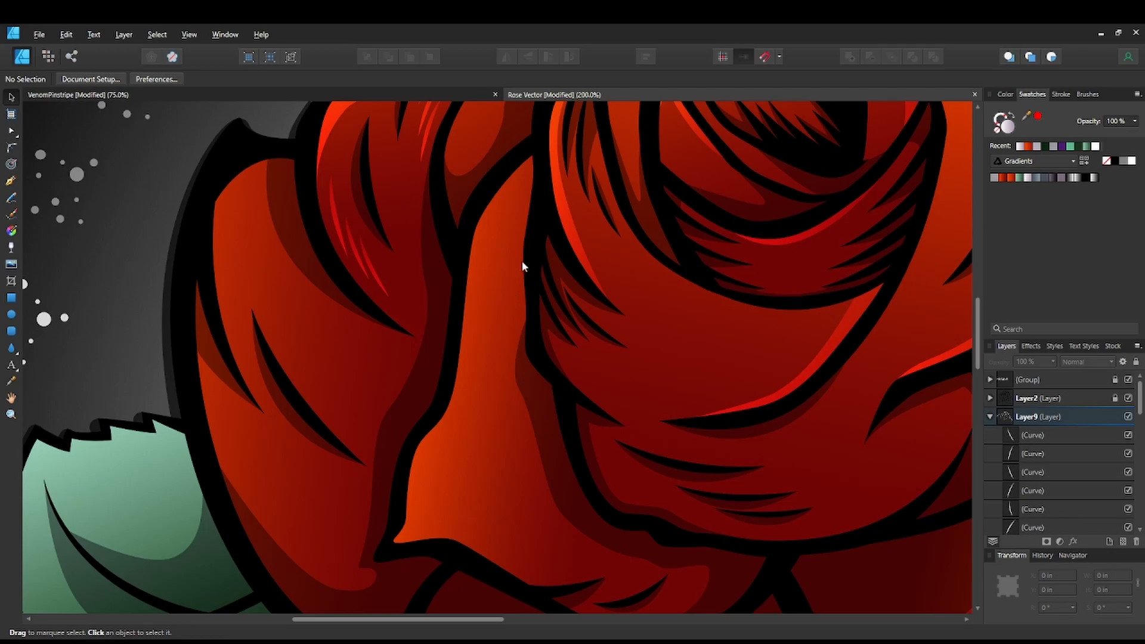
left_click(11, 181)
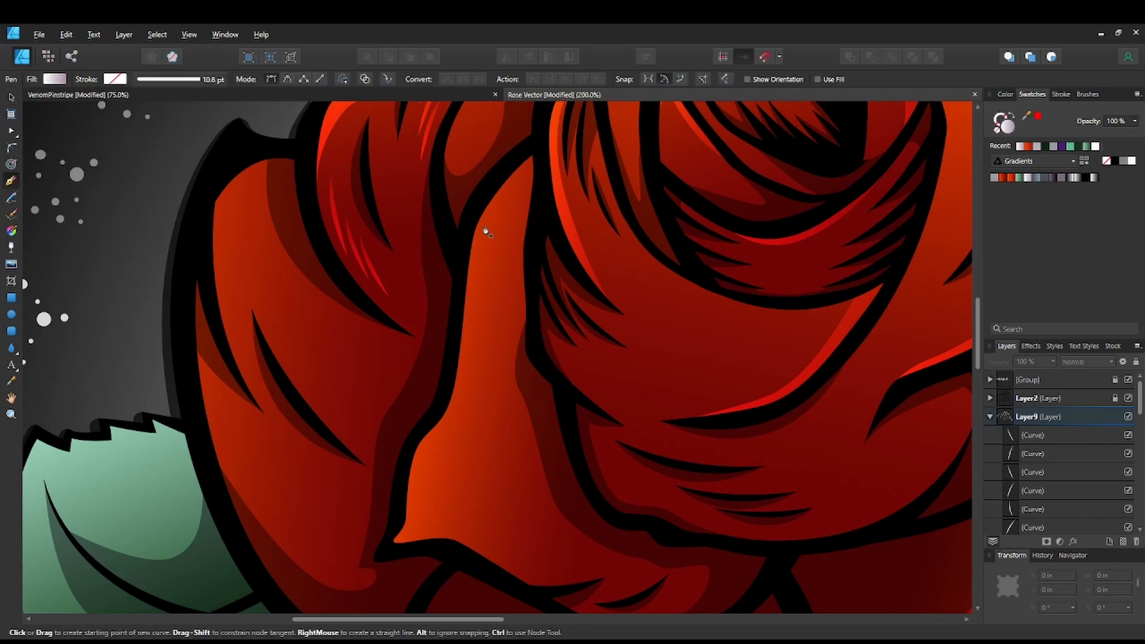
left_click(528, 218)
left_click_drag(513, 208, 499, 209)
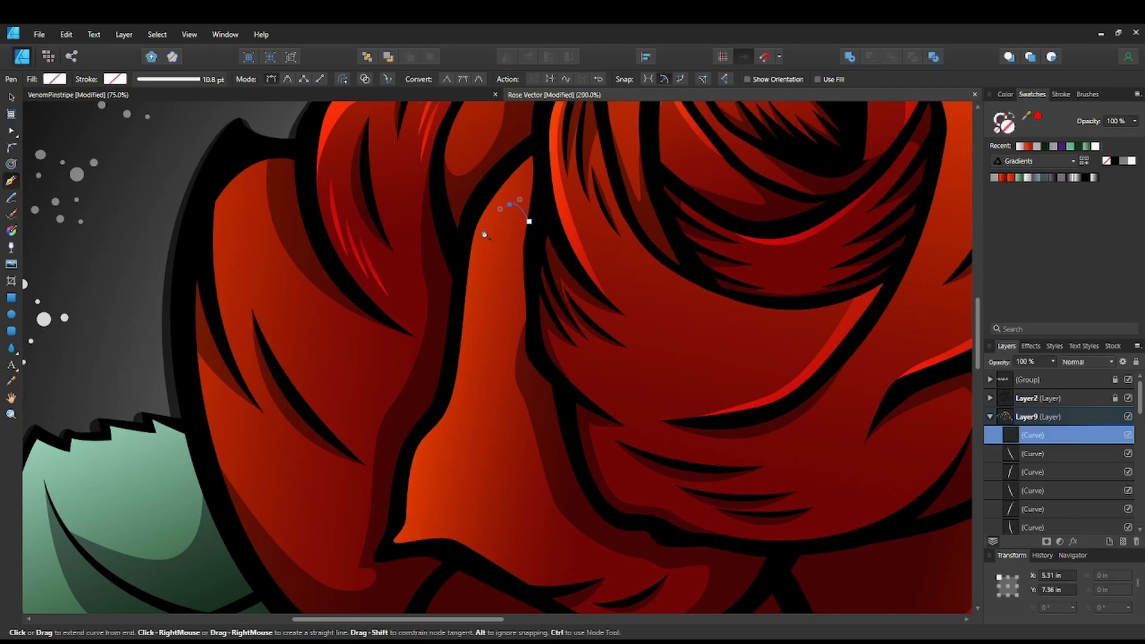
left_click_drag(483, 255, 484, 270)
left_click_drag(465, 398, 456, 412)
left_click_drag(427, 446, 424, 457)
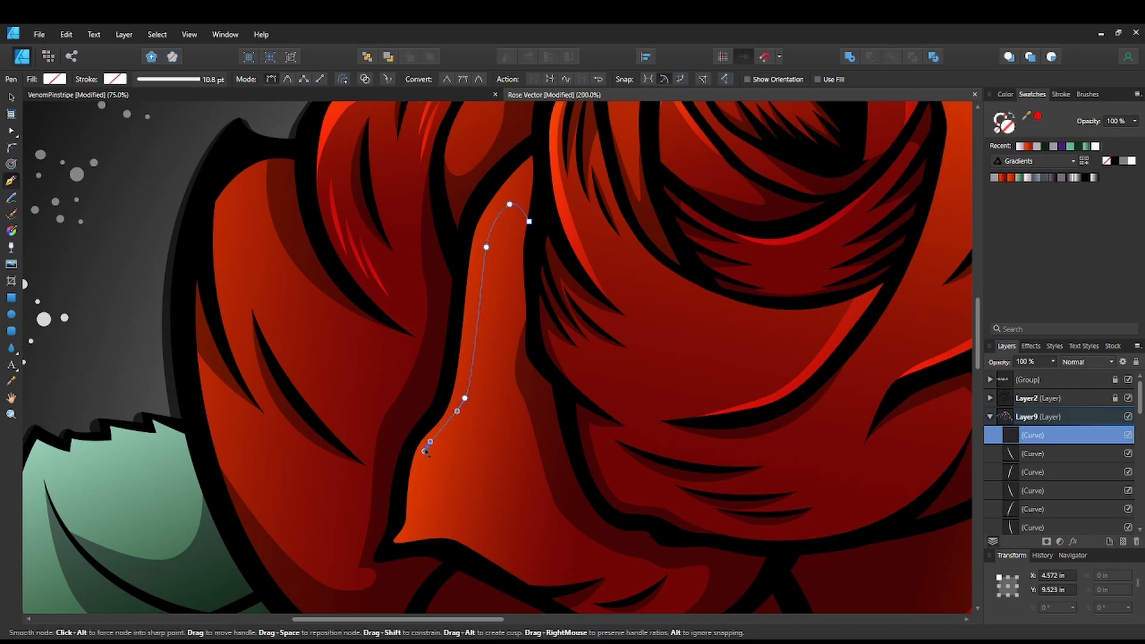
key("ctrl+z")
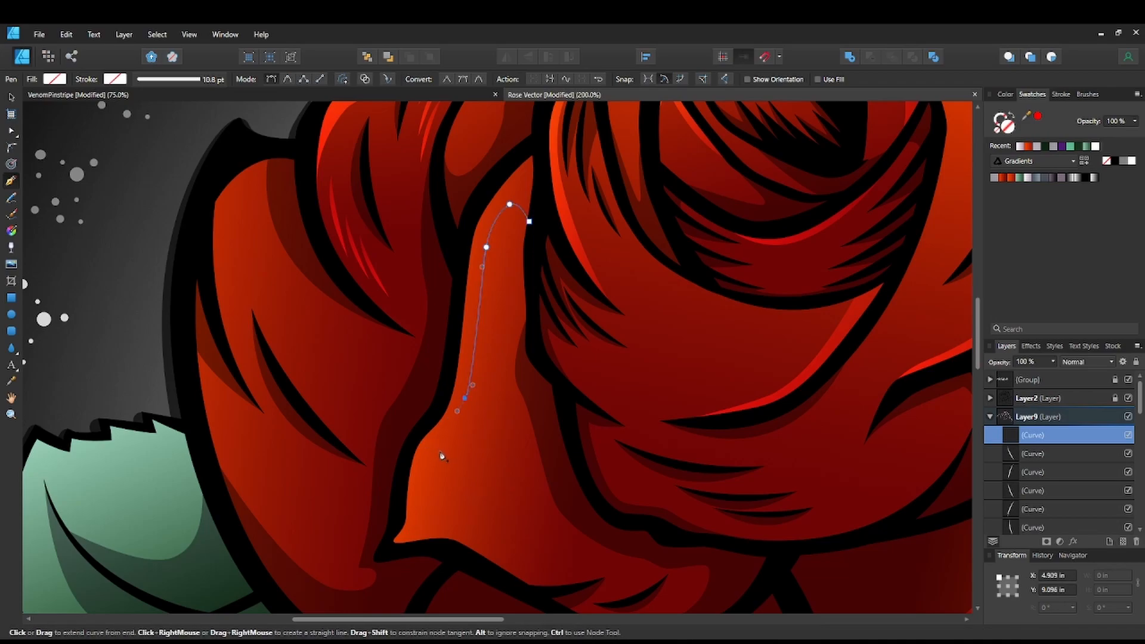
left_click_drag(436, 453, 428, 460)
key("ctrl+z")
Continue the highlight's inner line down the petal's left bend and end it just above the pointed lower tip.
left_click_drag(427, 456, 425, 459)
left_click_drag(478, 490, 535, 453)
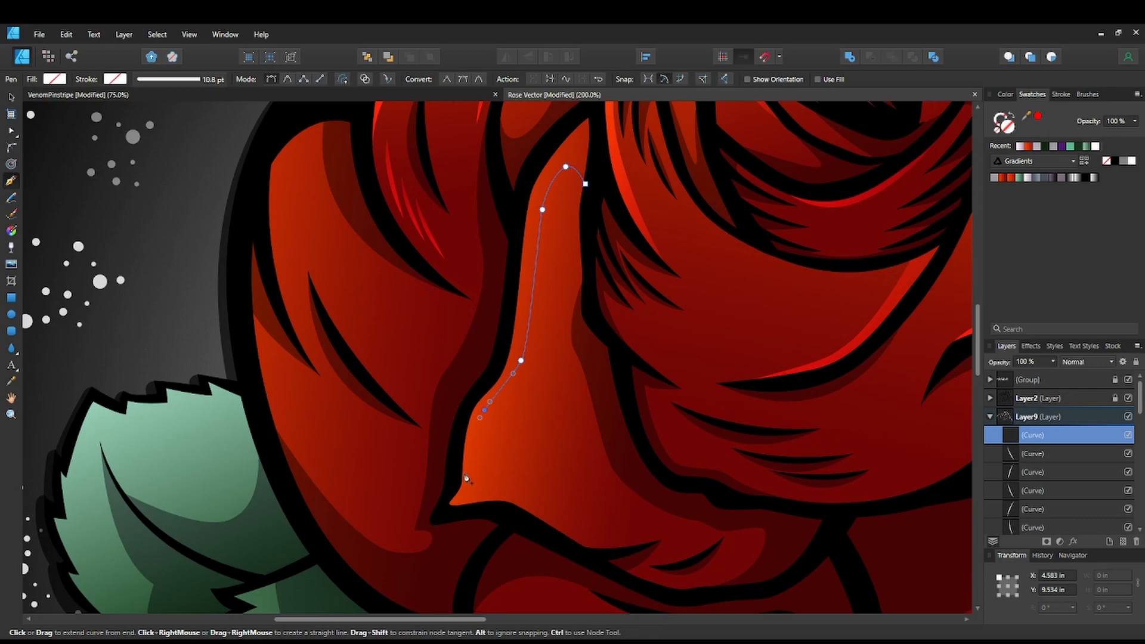
left_click_drag(459, 502, 457, 517)
left_click(462, 476, "alt")
Trace the outline back up the petal's left black contour, close it at the top, and fill it with the white-to-light-grey gradient.
left_click_drag(459, 424, 503, 332)
left_click_drag(509, 274, 514, 250)
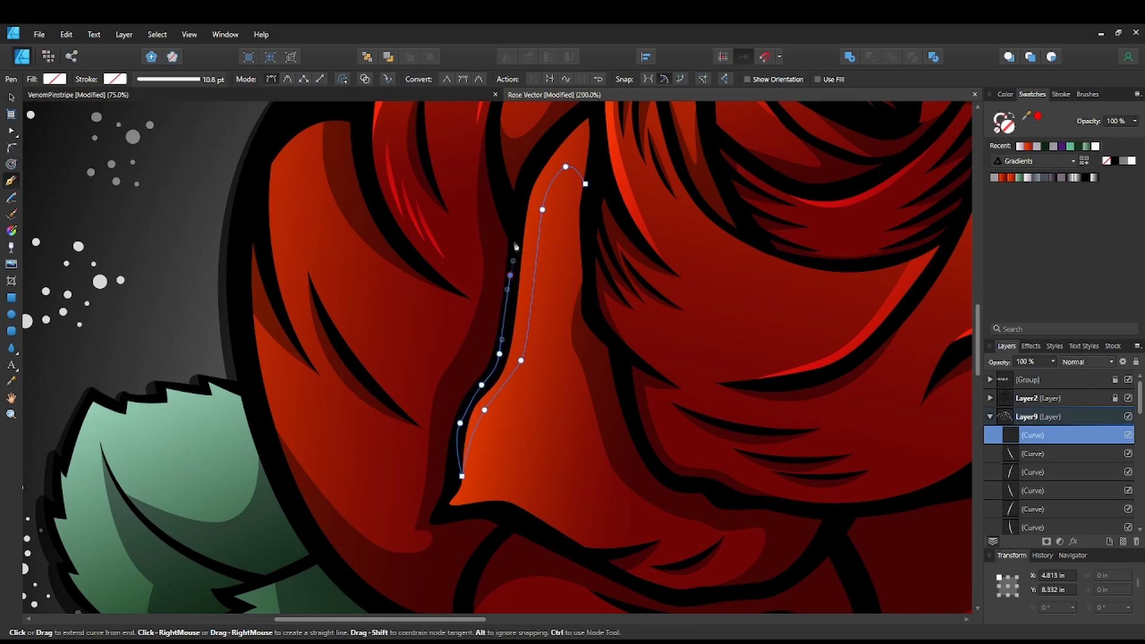
left_click_drag(523, 201, 551, 140)
left_click_drag(567, 121, 574, 116)
left_click(590, 109)
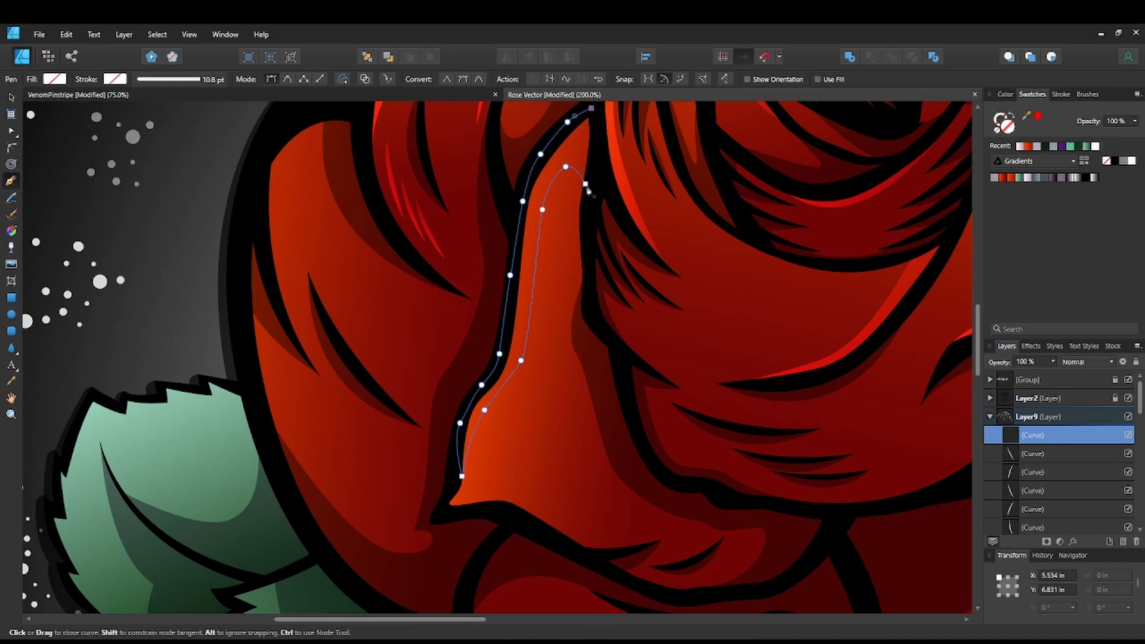
left_click(576, 219)
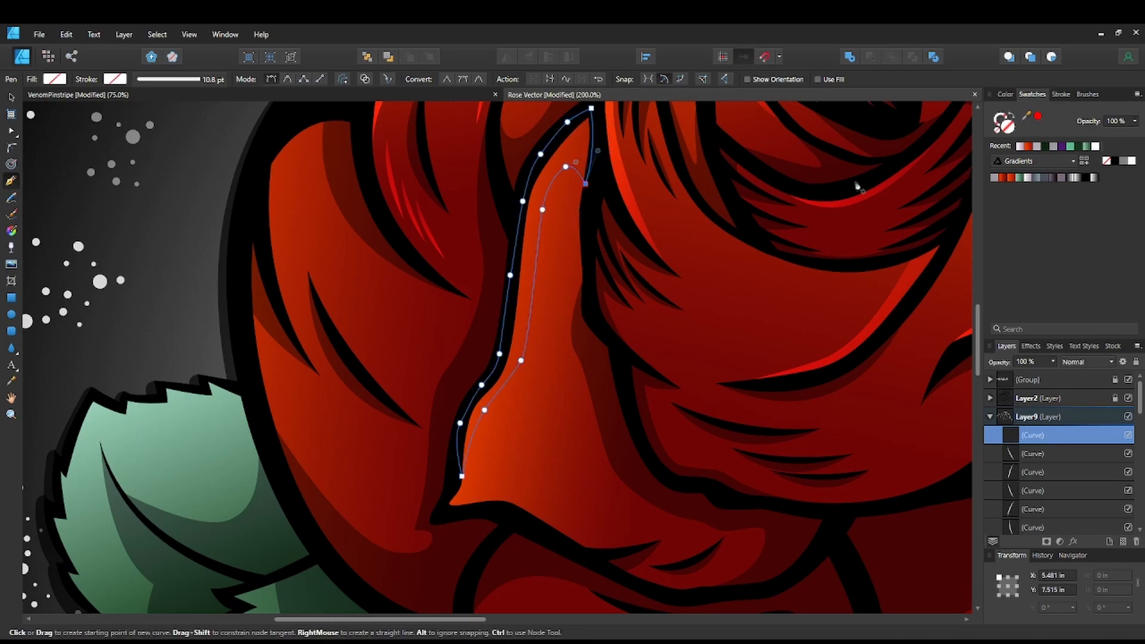
left_click(1019, 146)
Draw a closed Pen highlight along the same petal's lower edge, from its pointed tip to the first crease, filled with the white-to-light-grey gradient.
left_click_drag(583, 468, 555, 361)
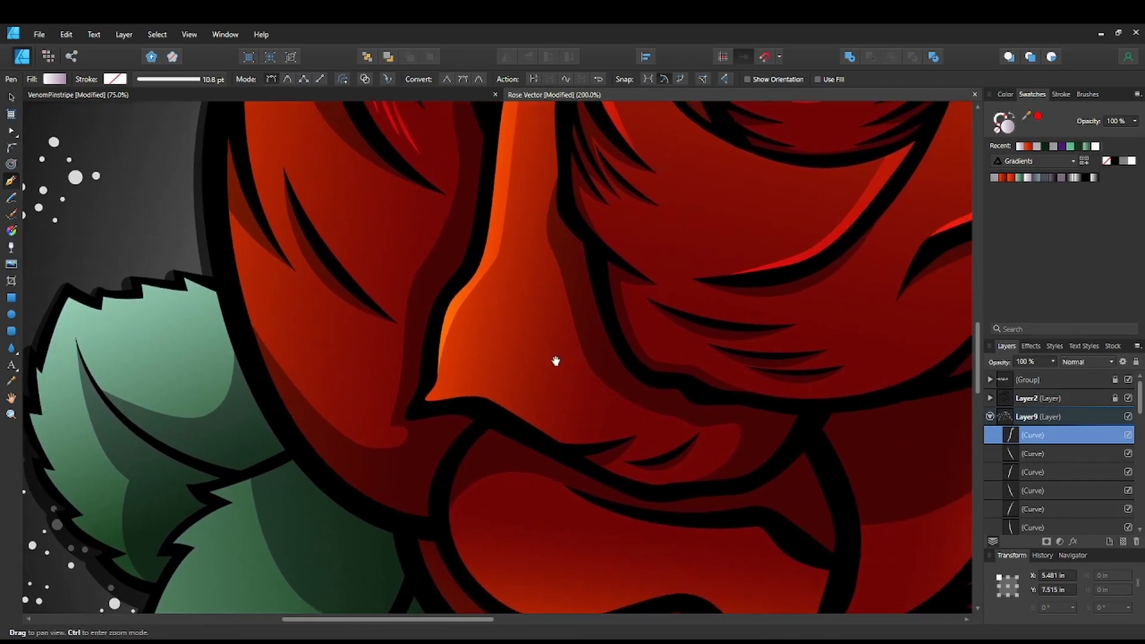
left_click(423, 398)
left_click_drag(467, 391, 471, 384)
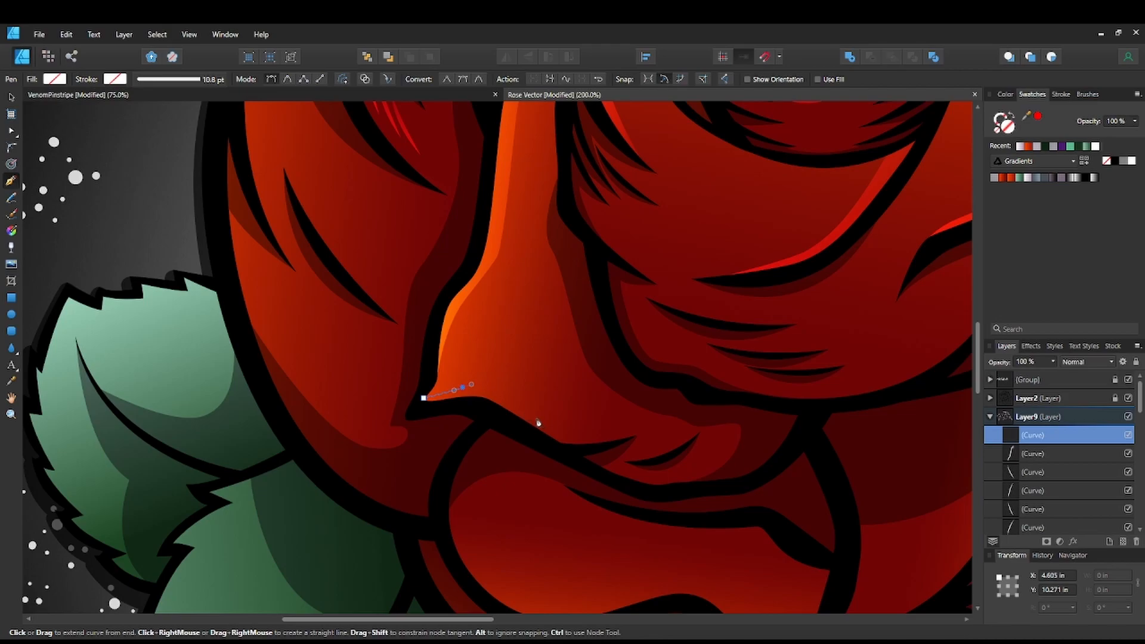
mouse_move(573, 445)
left_mouse_down()
mouse_move(613, 471)
mouse_move(638, 505)
mouse_move(569, 439)
left_mouse_up()
left_click(632, 439)
left_click_drag(556, 449, 537, 441)
left_click(492, 413)
left_click(457, 406)
left_click(424, 406)
left_click(423, 398)
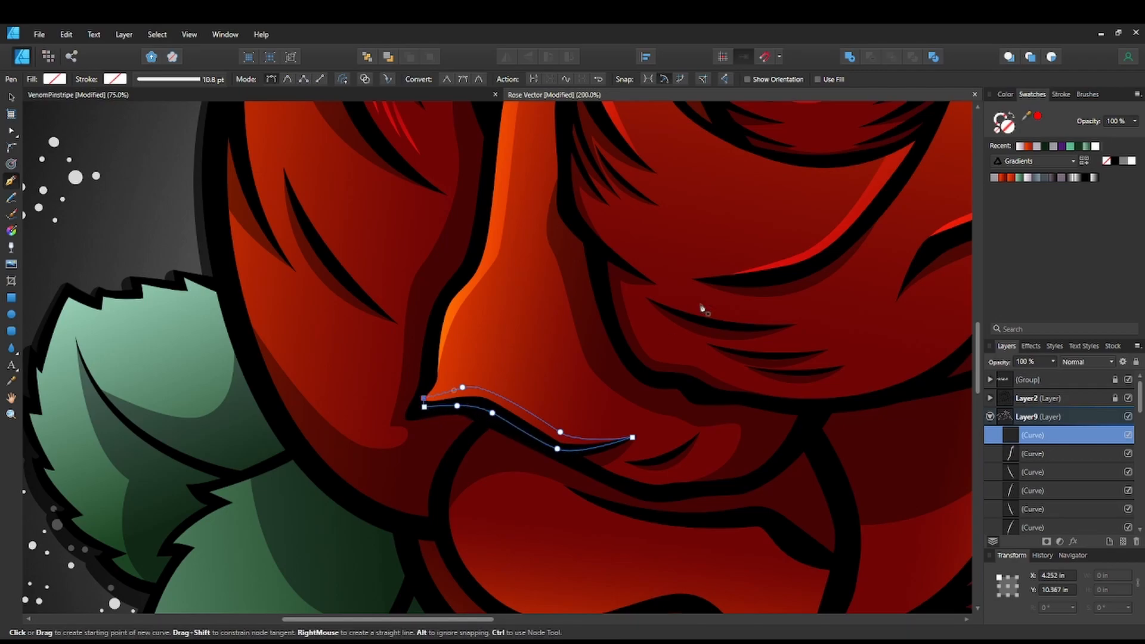
left_click(1019, 146)
Draw a small closed Pen highlight over the short crease near the petal's lower edge, filled with the white-to-light-grey gradient.
key("space")
left_click_drag(509, 329, 400, 245)
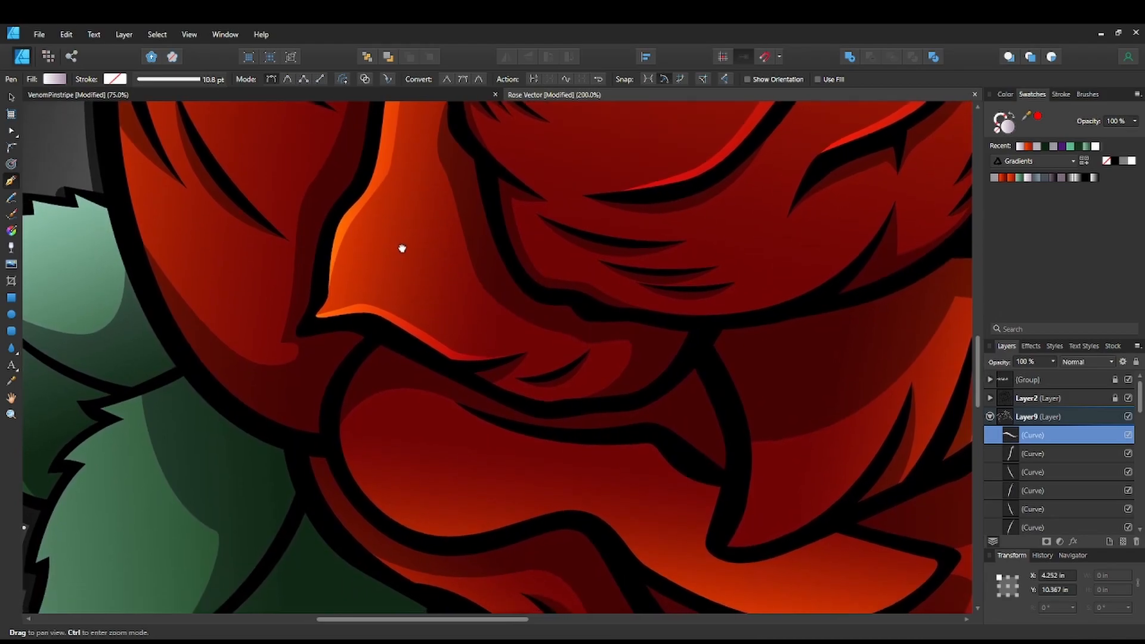
left_click(591, 345)
left_click_drag(517, 376, 487, 382)
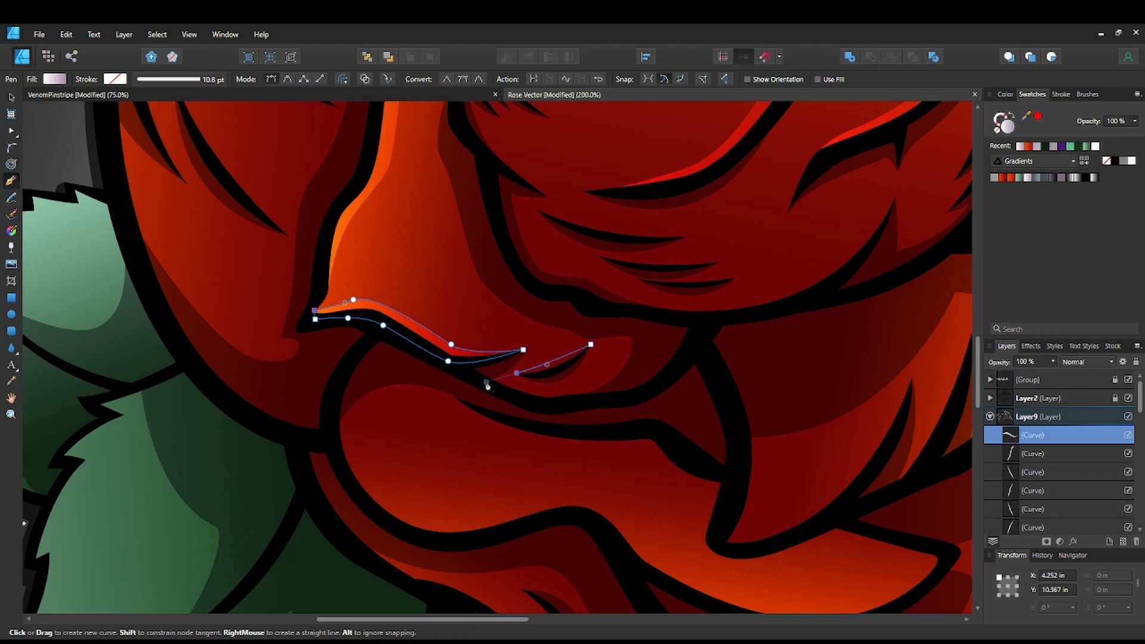
left_click(517, 376)
left_click(590, 346)
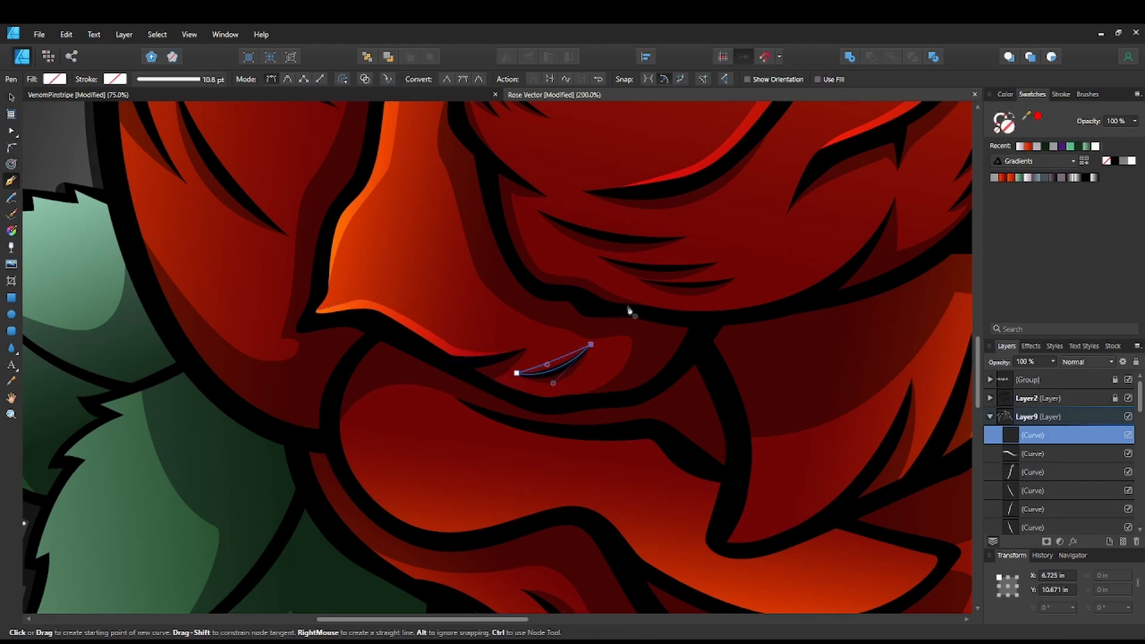
left_click(1021, 147)
Draw a closed Pen highlight along the rounded lower-left edge of the folded petal below, filled with the white-to-light-grey gradient.
left_click_drag(561, 363, 542, 259)
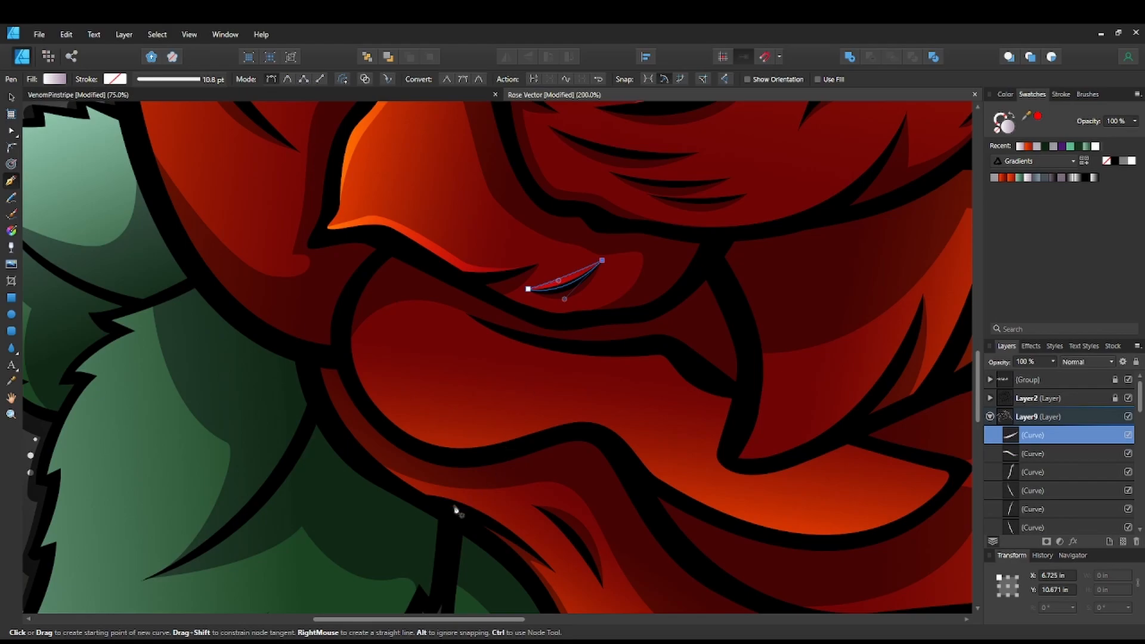
left_click(356, 372)
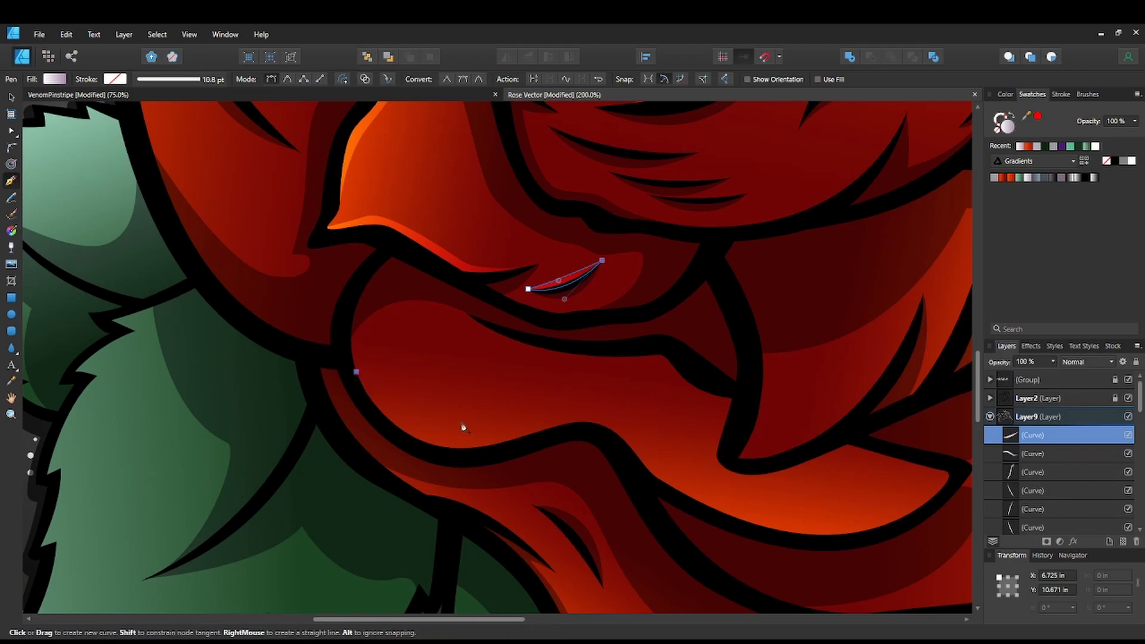
left_click_drag(463, 425, 630, 441)
left_click(600, 429)
left_click_drag(495, 453, 413, 446)
left_click_drag(381, 423, 369, 411)
left_click(356, 373)
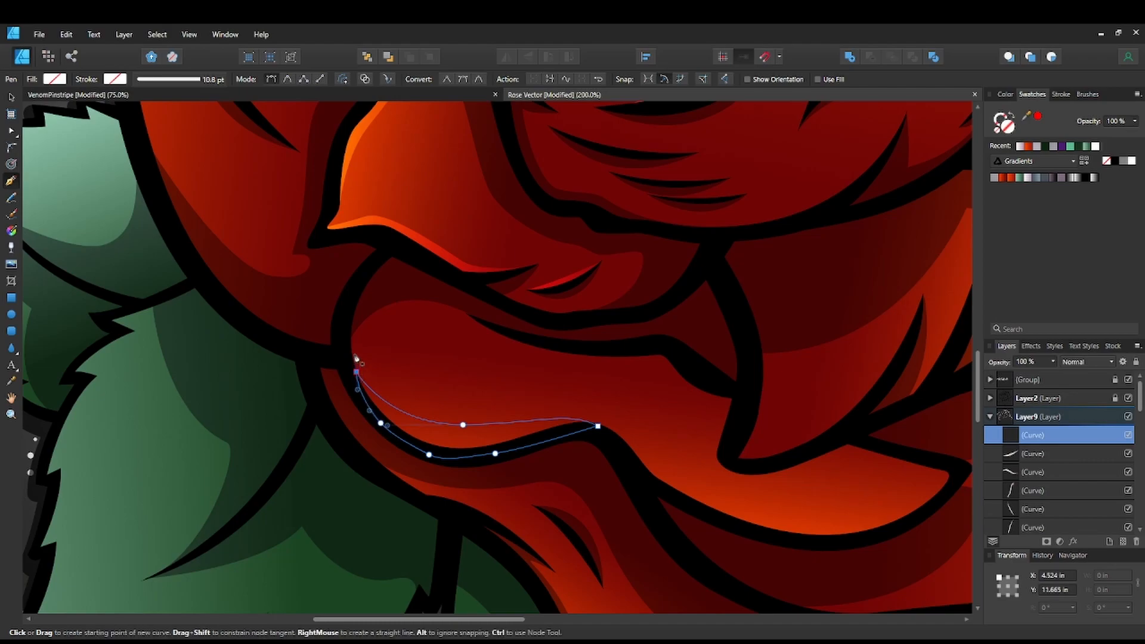
left_click(1020, 147)
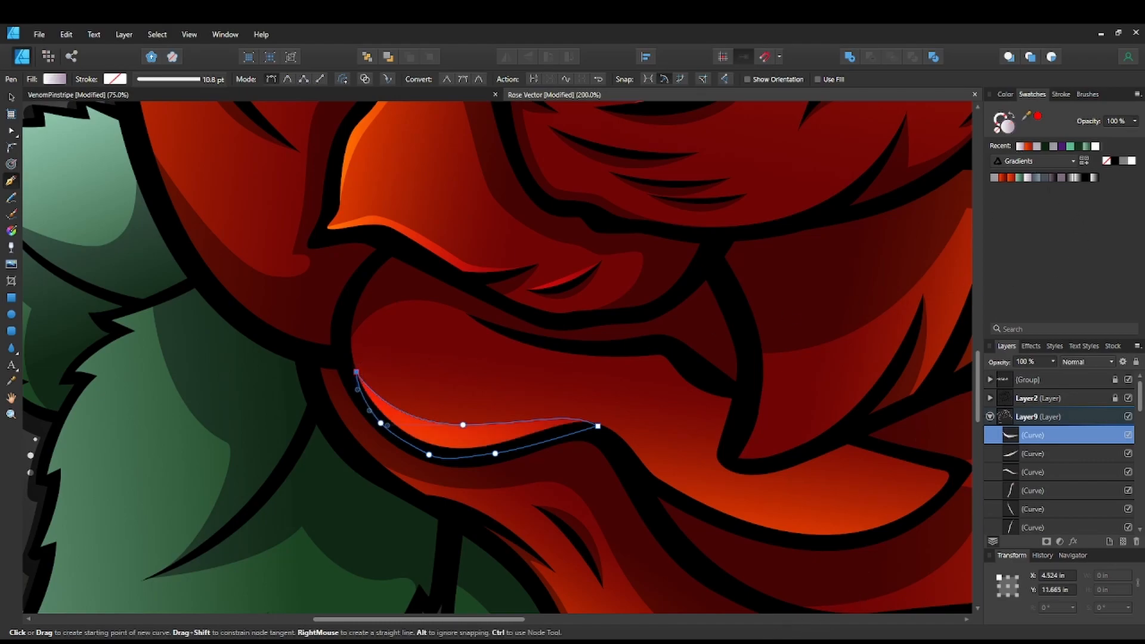
Draw a small curved spike with the Pen on that highlight's upper edge and fill it with the white-to-light-grey gradient.
left_click(410, 395)
left_click_drag(472, 439, 516, 443)
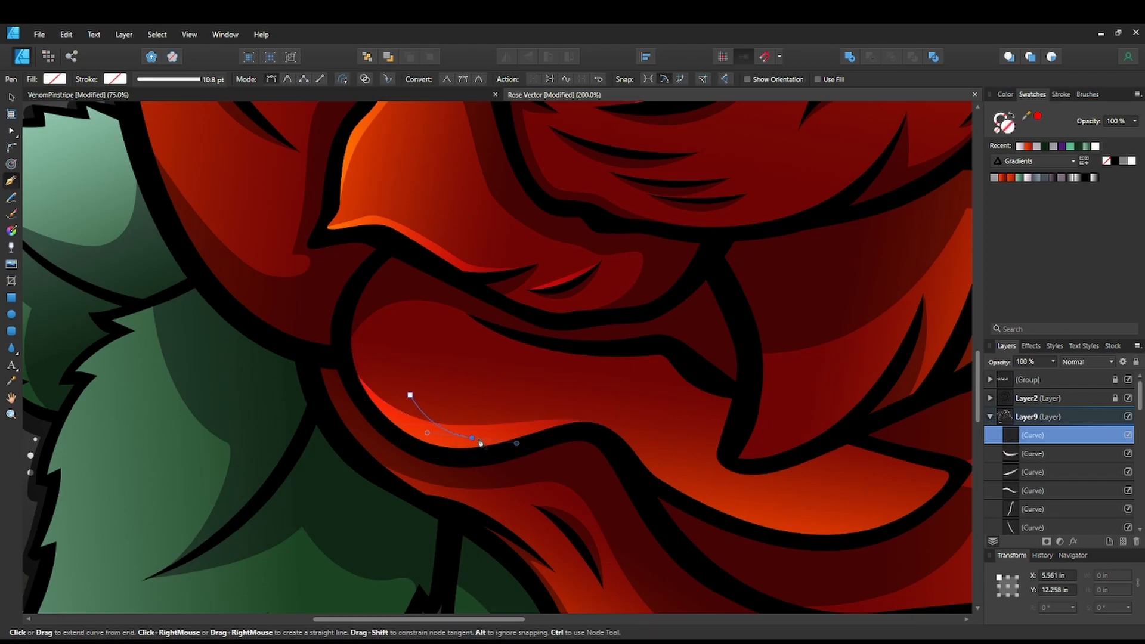
left_click(473, 439, "alt")
left_click(476, 429)
left_click_drag(410, 395, 378, 373)
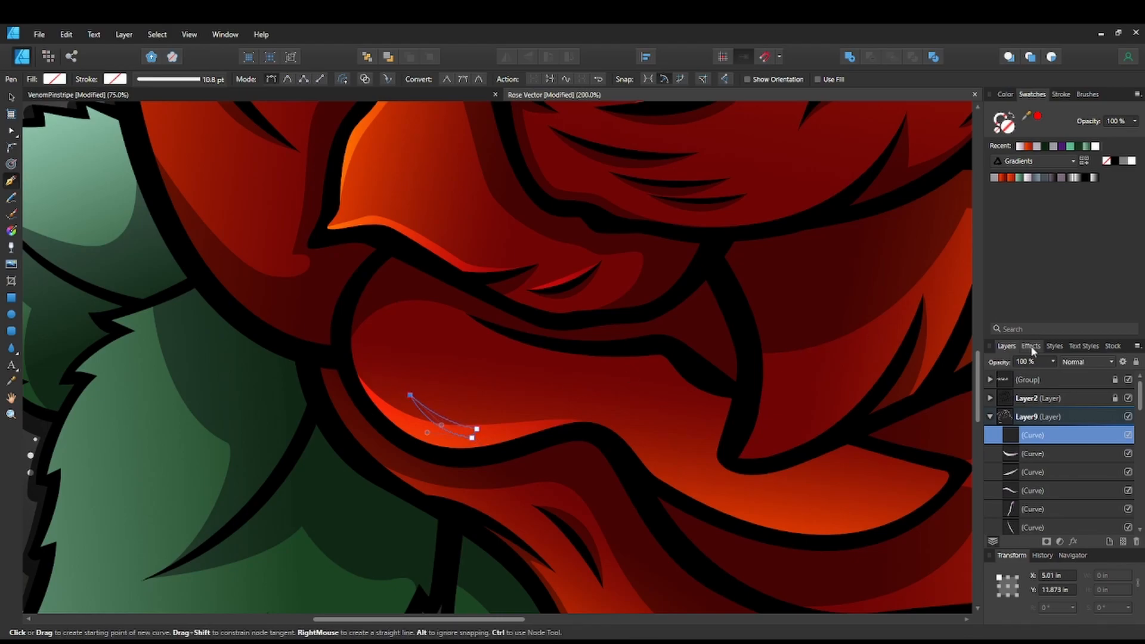
left_click(1029, 147)
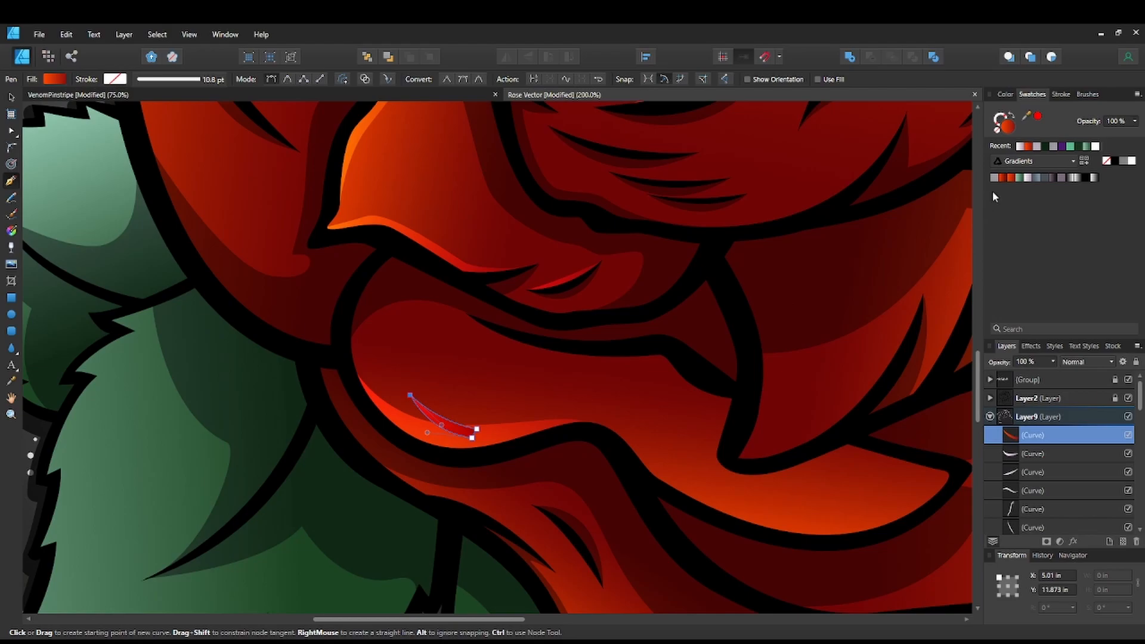
left_click(1019, 146)
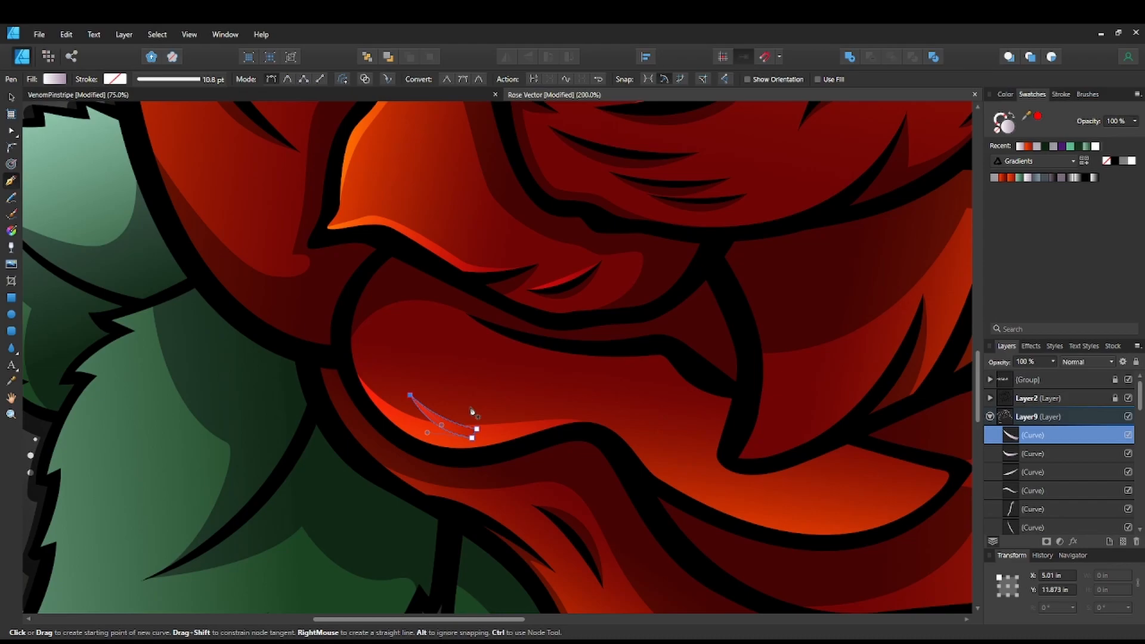
Place three copies of the spike side by side to its right along the highlight's upper edge.
key("v")
left_click(456, 377)
left_click(450, 427)
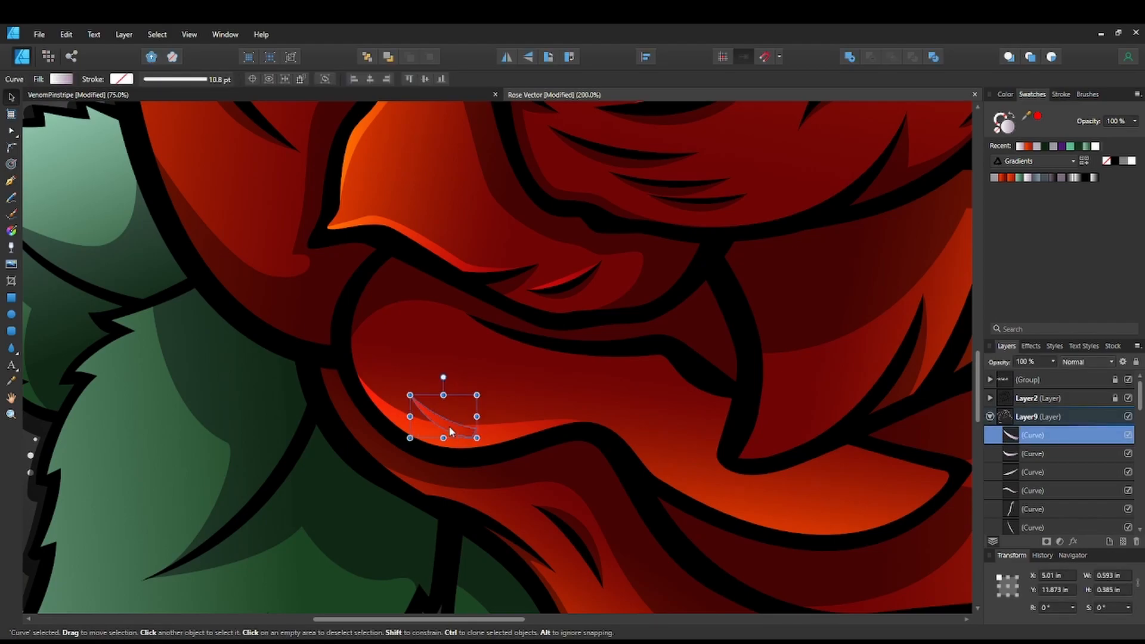
mouse_move(450, 429)
left_mouse_down()
mouse_move(516, 434)
mouse_move(631, 417)
mouse_move(598, 398)
left_mouse_up()
Merge the four spikes and the crescent highlight beneath them into one shape with the Add operation.
key("space")
left_click(510, 387, "shift")
left_click(490, 394, "shift")
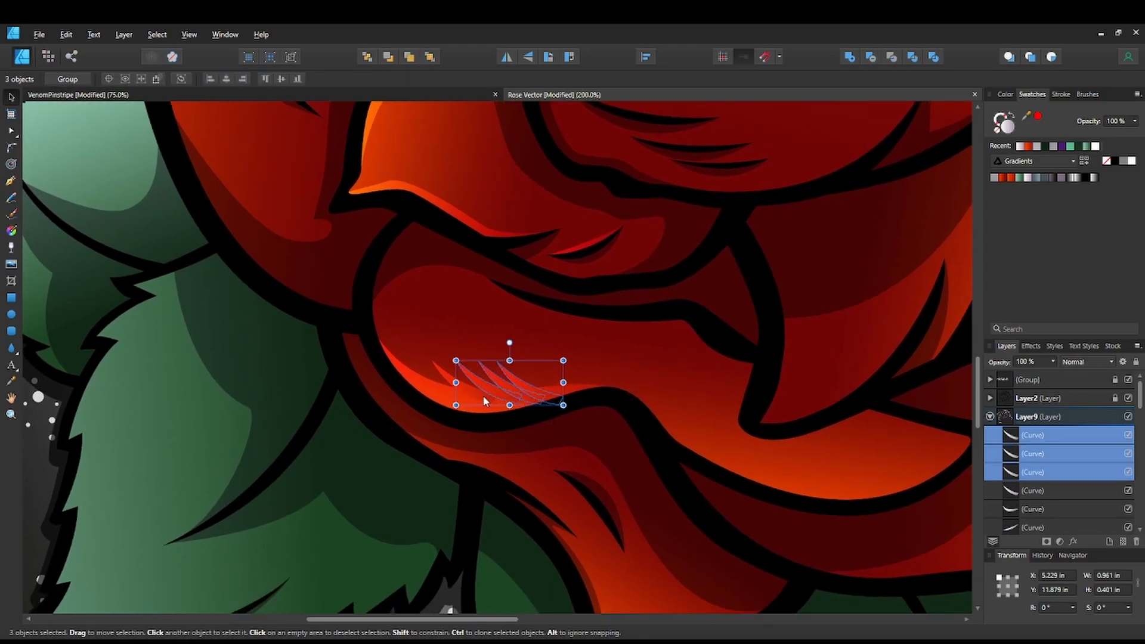
left_click(455, 382, "shift")
left_click(572, 388, "shift")
left_click(851, 57)
Draw the inner Pen line of a second highlight from the folded petal's middle bend along its lower edge to the right tip.
key("space")
left_click_drag(661, 455, 475, 399)
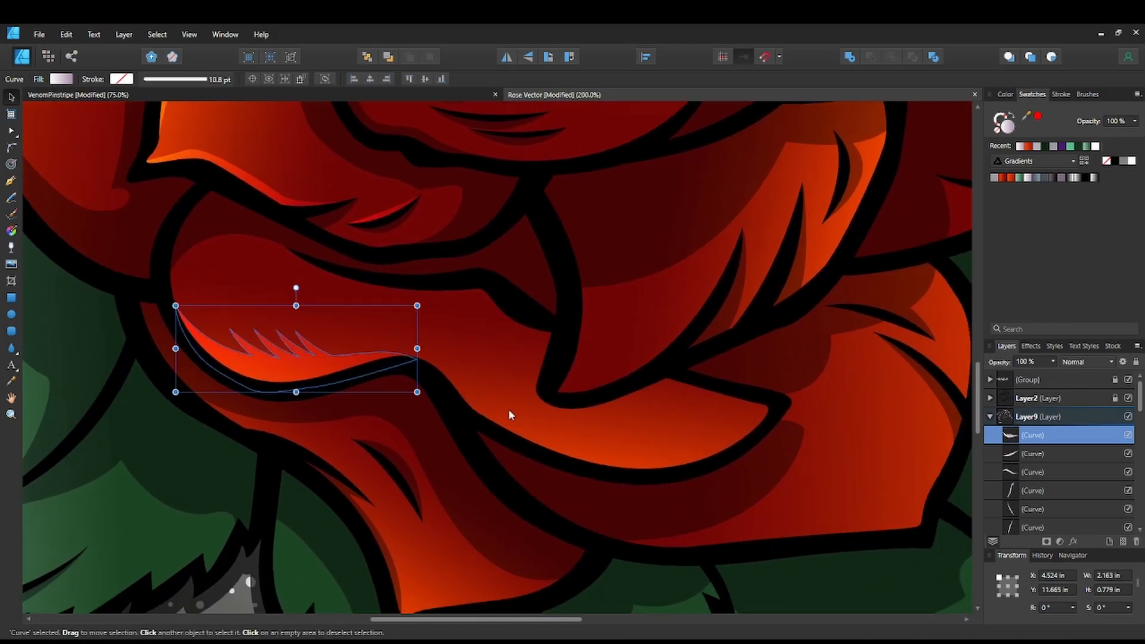
left_click(13, 182)
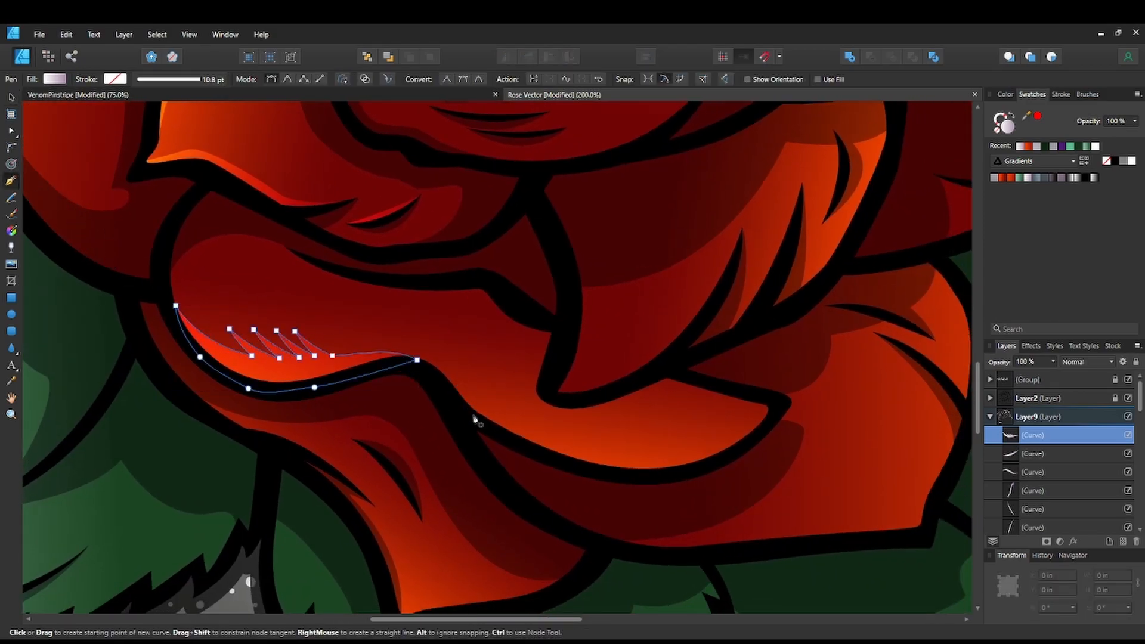
left_click(436, 368)
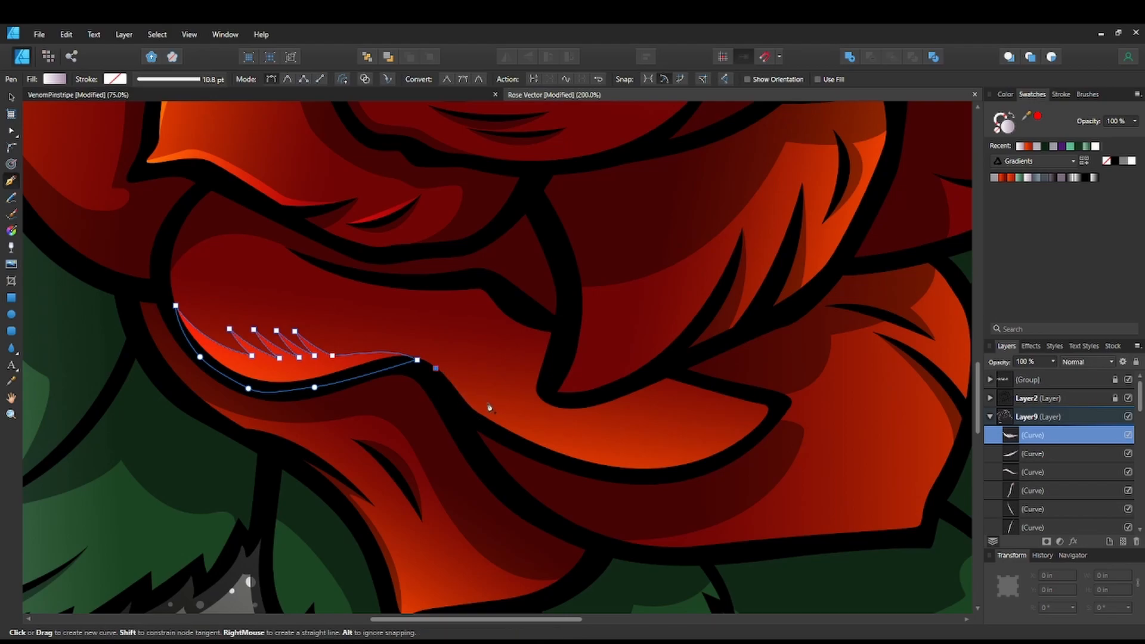
left_click_drag(496, 406, 510, 419)
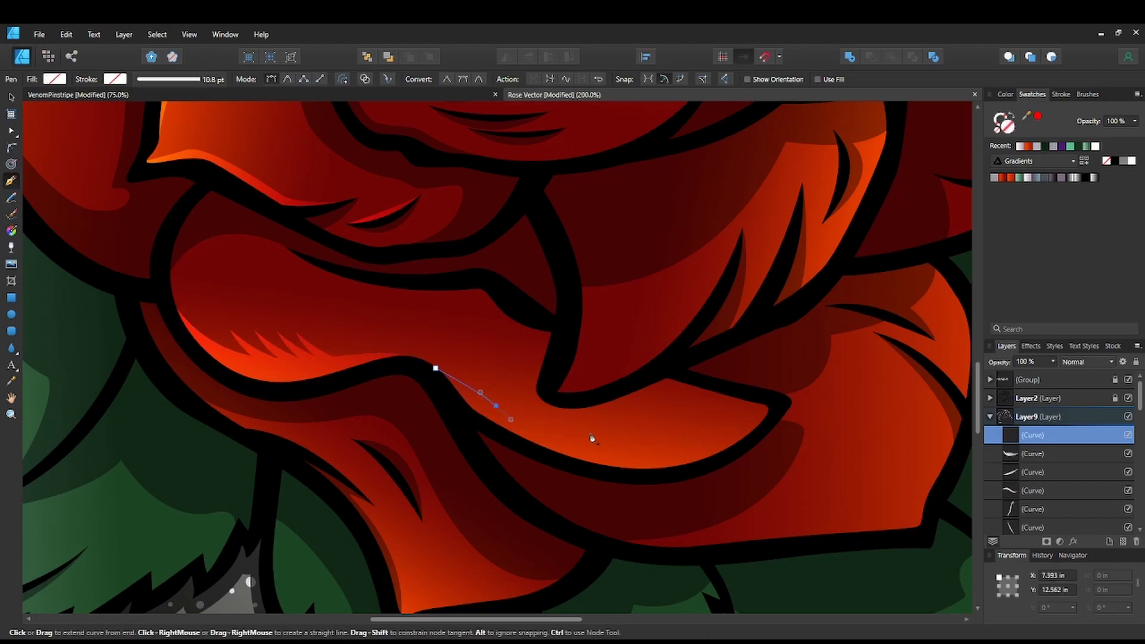
left_click_drag(617, 440, 645, 442)
key("ctrl")
key("ctrl+z")
left_click_drag(622, 448, 654, 450)
left_click_drag(767, 406, 803, 361)
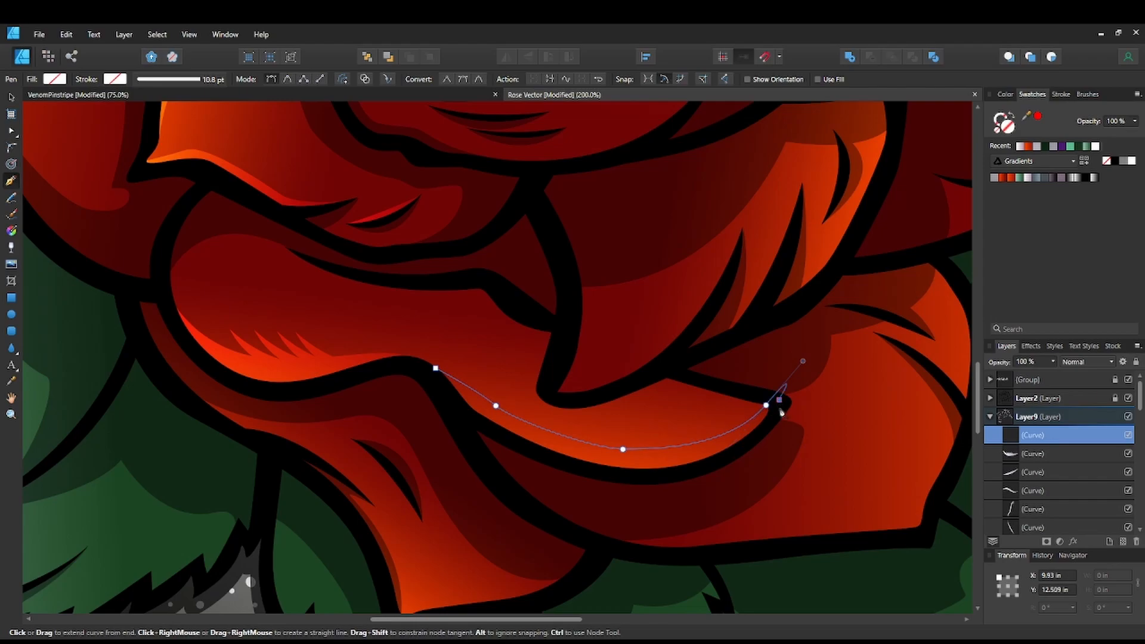
Trace the outline back along the petal's lower black contour, close it at the bend, and fill it with the white-to-light-grey gradient.
left_click(768, 409)
left_click_drag(742, 450, 725, 458)
left_click_drag(552, 460, 433, 427)
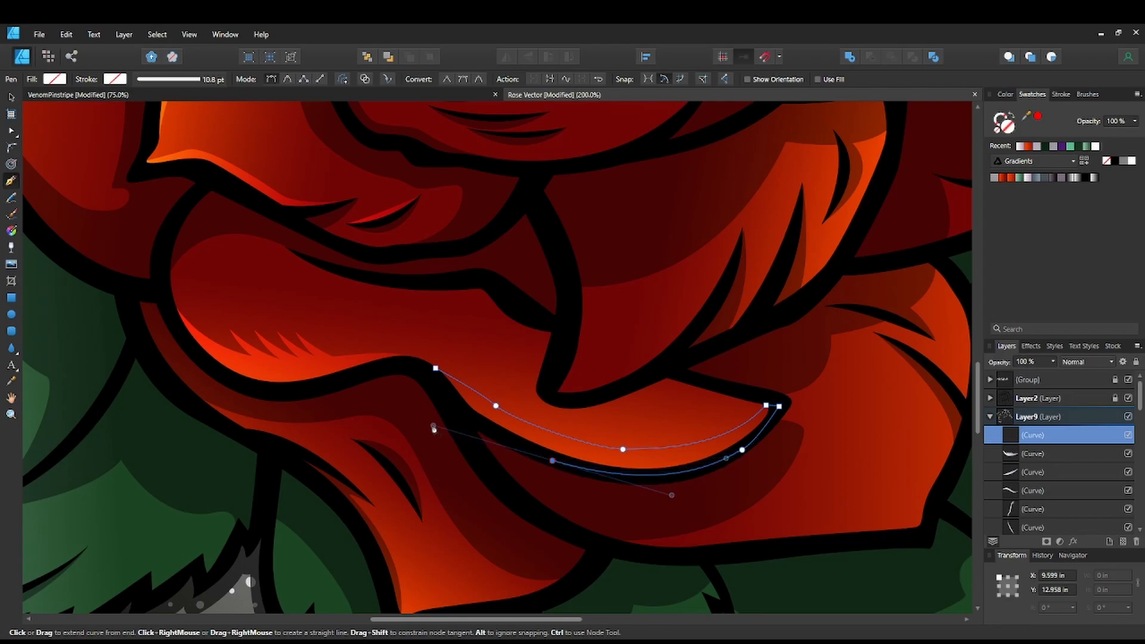
left_click(552, 460)
left_click(469, 421)
left_click(437, 370)
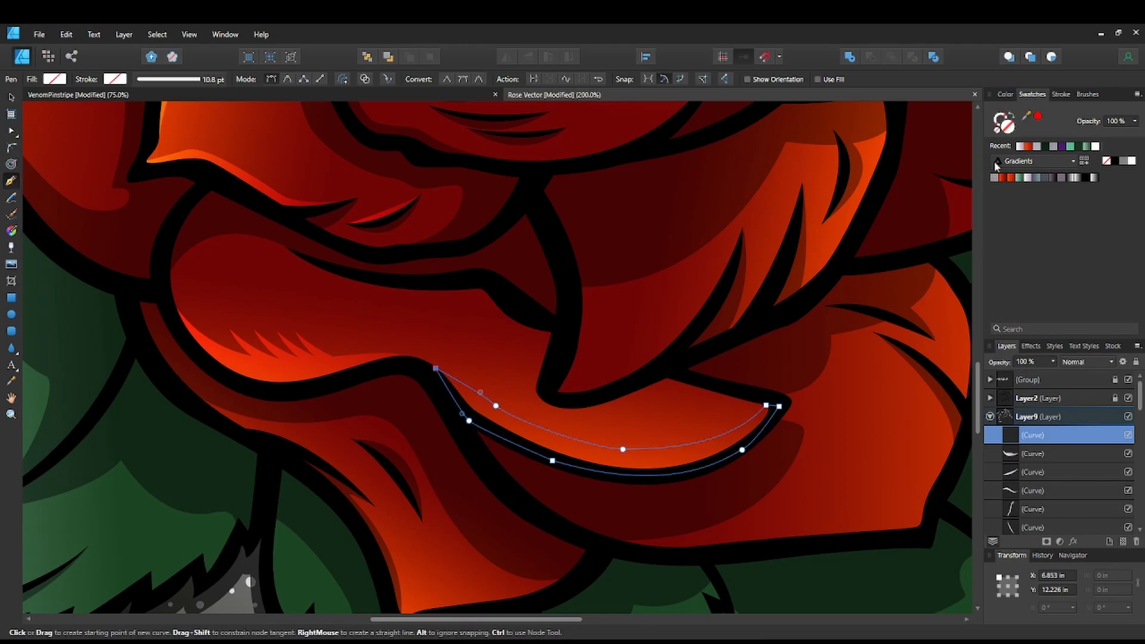
left_click(1018, 149)
Draw a gradient-filled curved spike on the second highlight's upper edge and place five copies of it along the edge to the right.
mouse_move(685, 468)
left_mouse_down()
mouse_move(718, 444)
mouse_move(665, 458)
left_mouse_up()
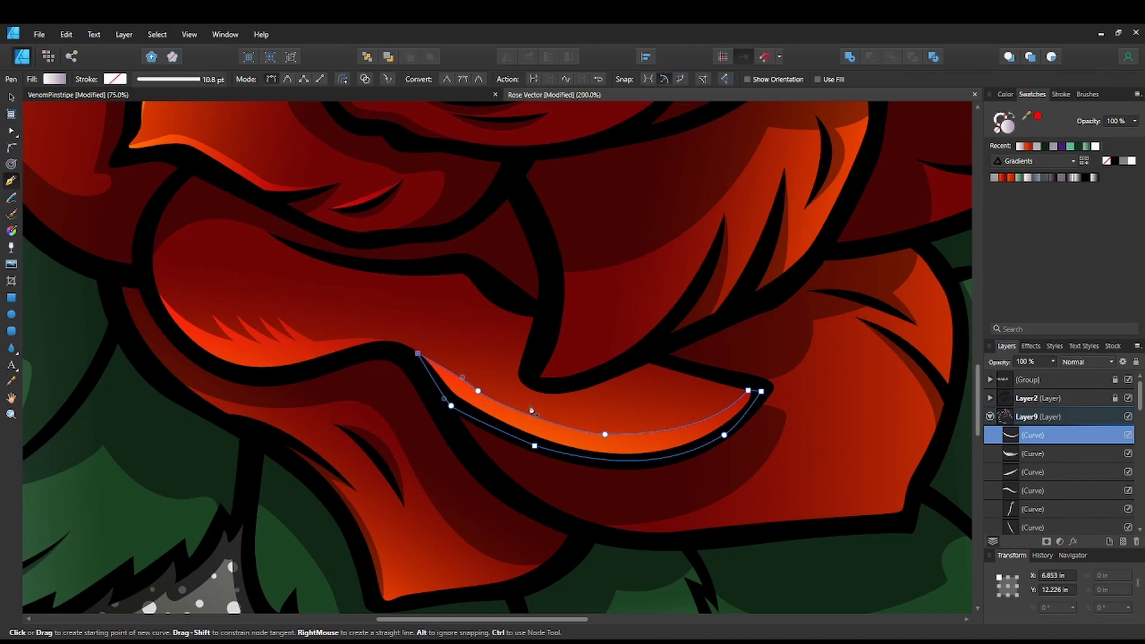
left_click(516, 394)
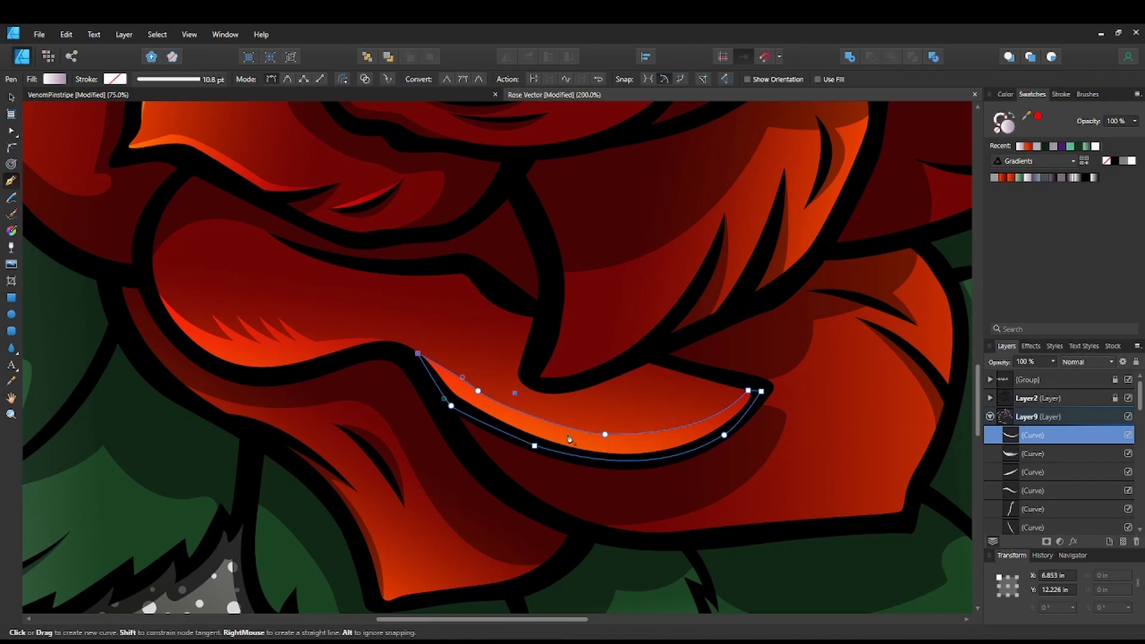
left_click_drag(576, 438, 602, 438)
left_click_drag(515, 395, 474, 371)
left_click(1020, 146)
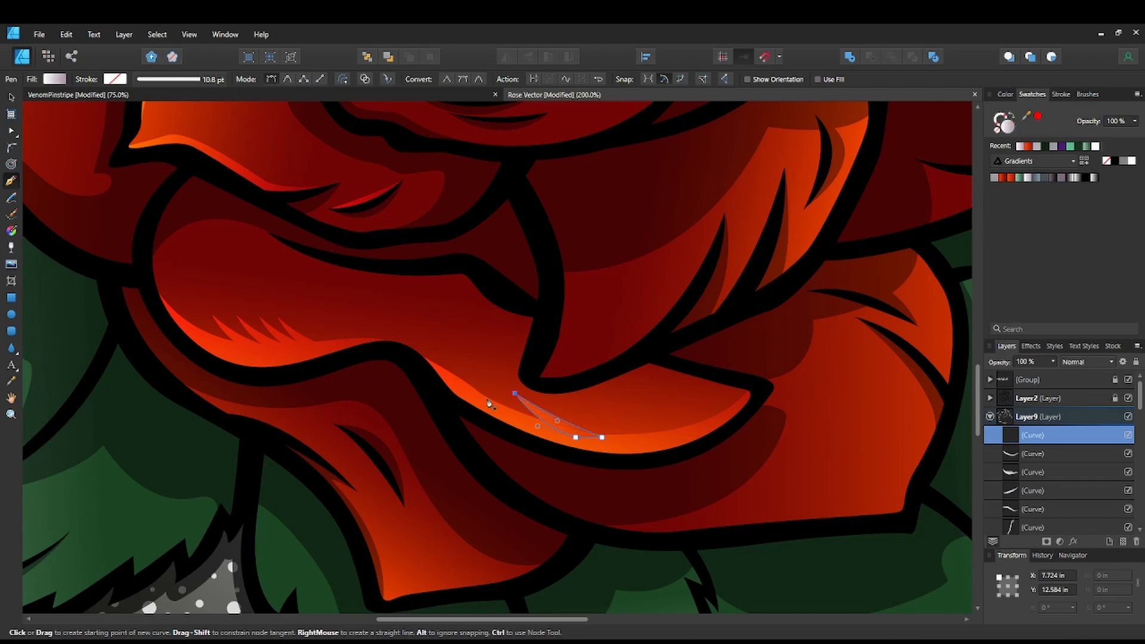
key("v")
left_click_drag(557, 425, 694, 440)
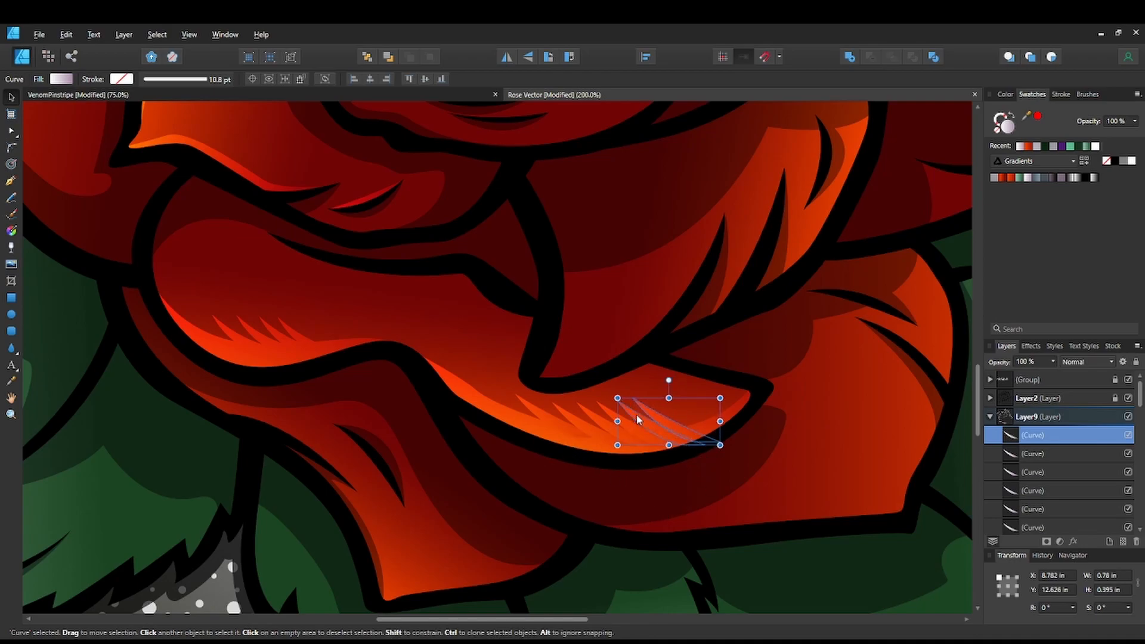
Merge the six spikes and the second highlight into one shape with the Add operation.
left_click(635, 421, "shift")
left_click(634, 430, "shift")
left_click(616, 433, "shift")
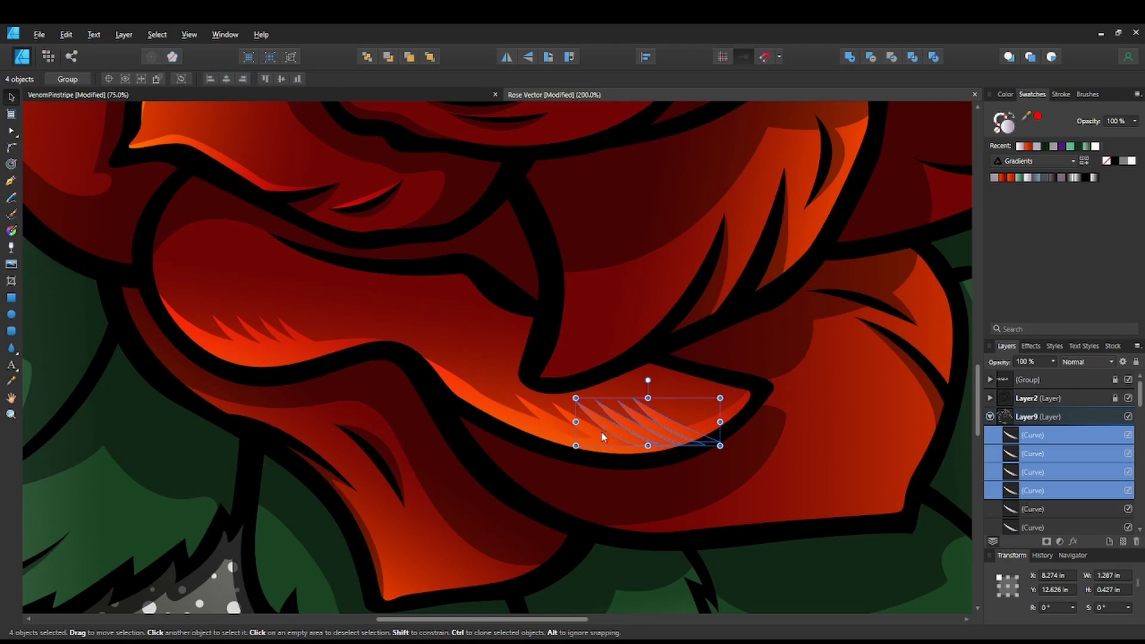
left_click(564, 422, "shift")
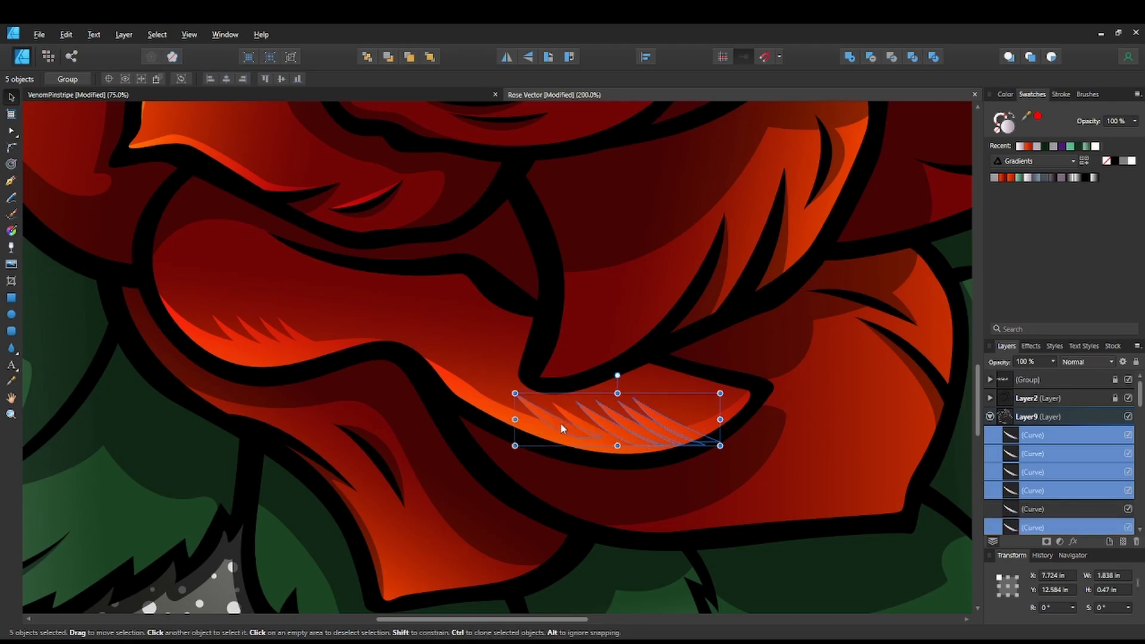
left_click(585, 424, "shift")
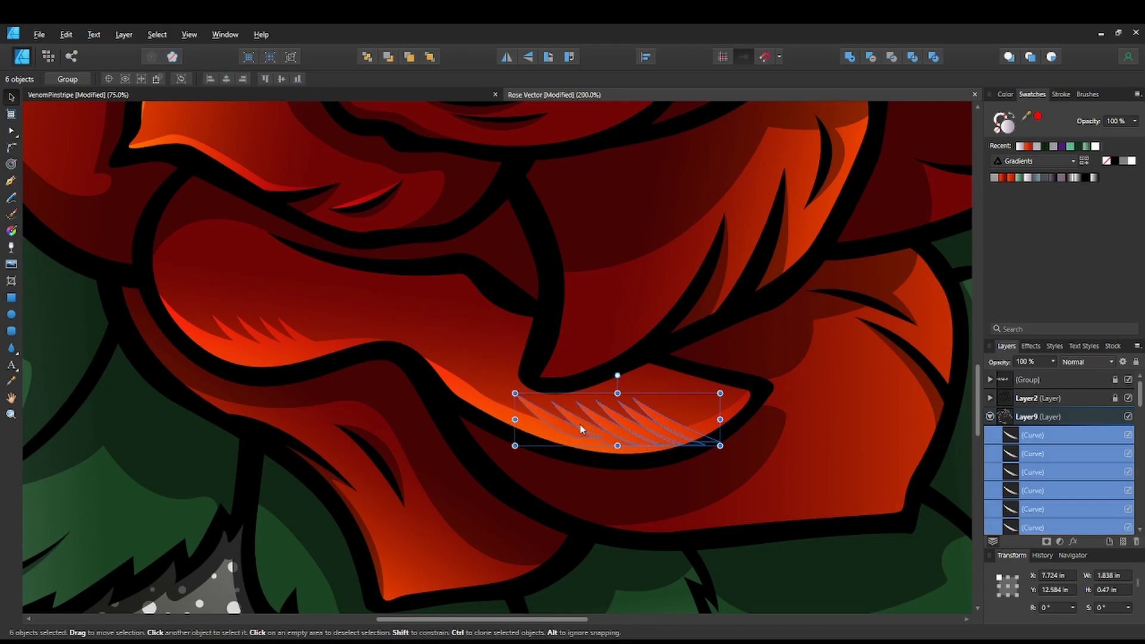
left_click(472, 402, "shift")
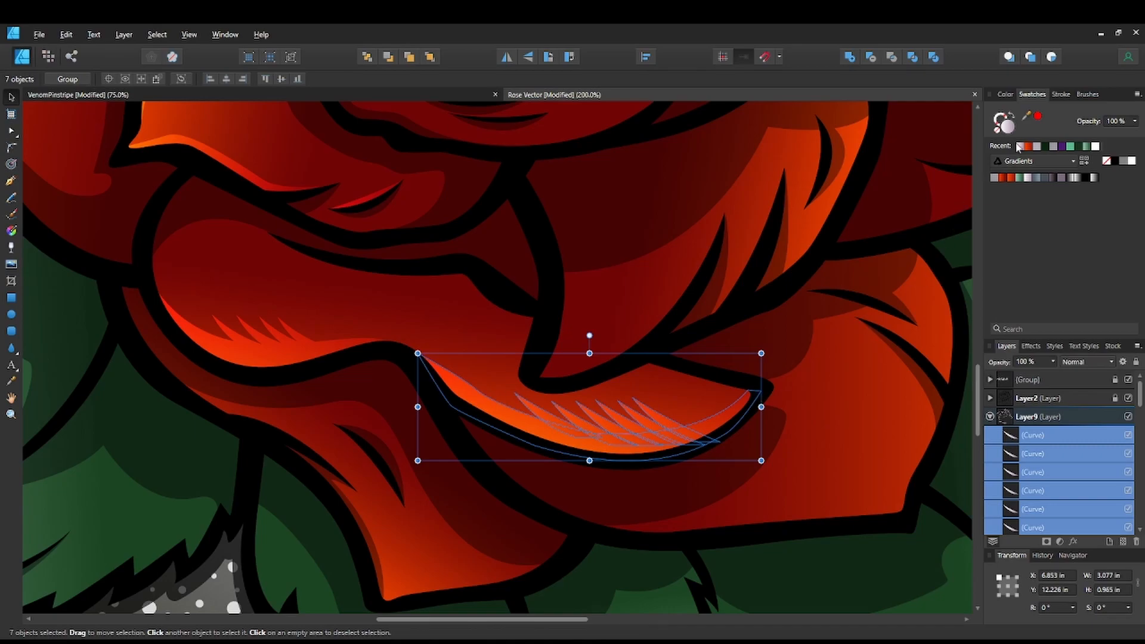
left_click(851, 56)
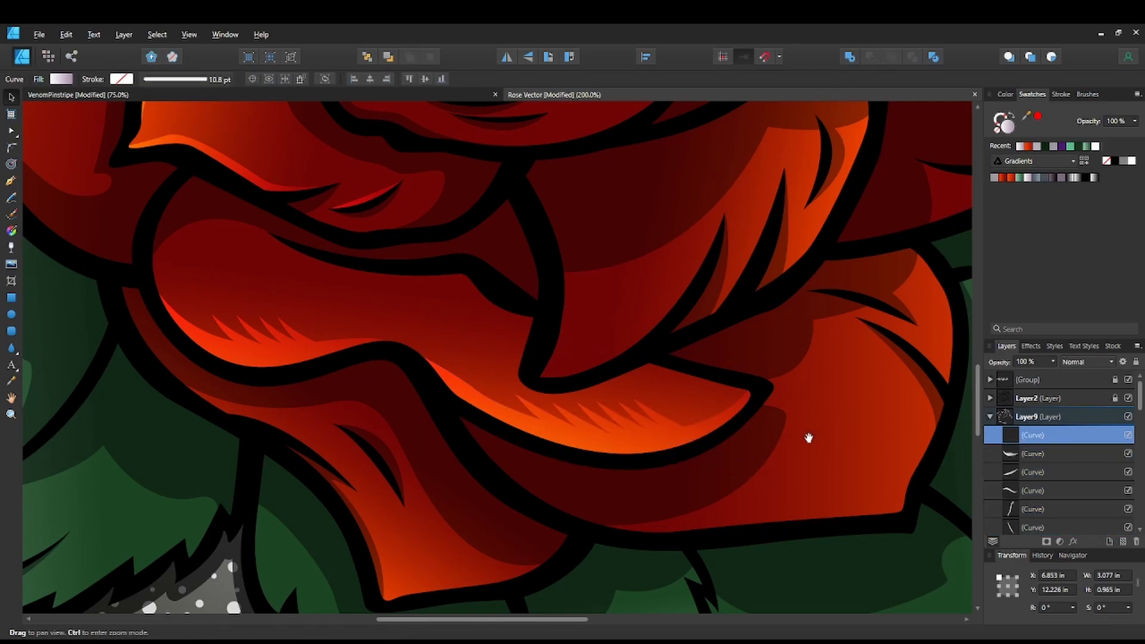
Examine the whole rose with nothing selected to judge how the petal highlights read and which petals still need them.
scroll(807, 437, "up", 2)
scroll(833, 475, "down", 6)
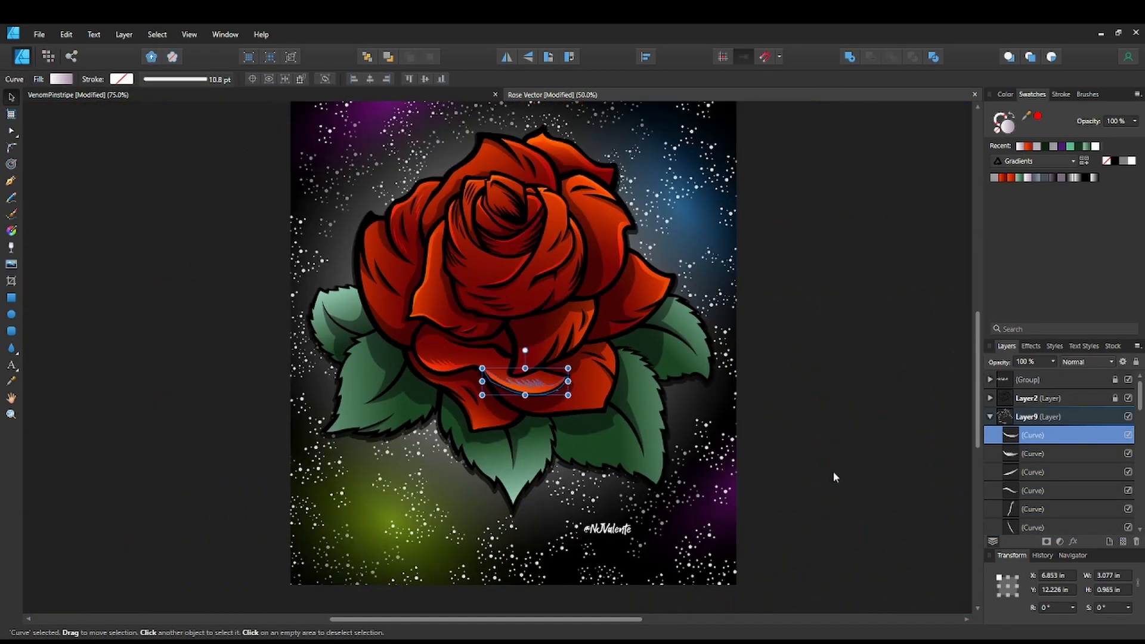
left_click_drag(714, 373, 716, 389)
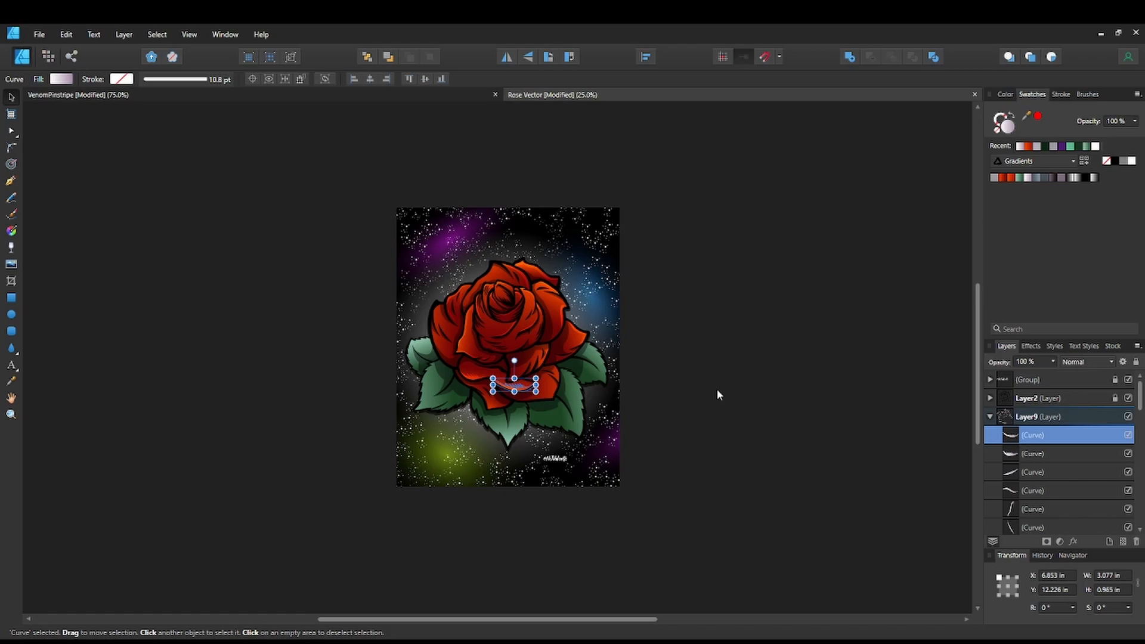
key("ctrl+plus")
key("ctrl+plus")
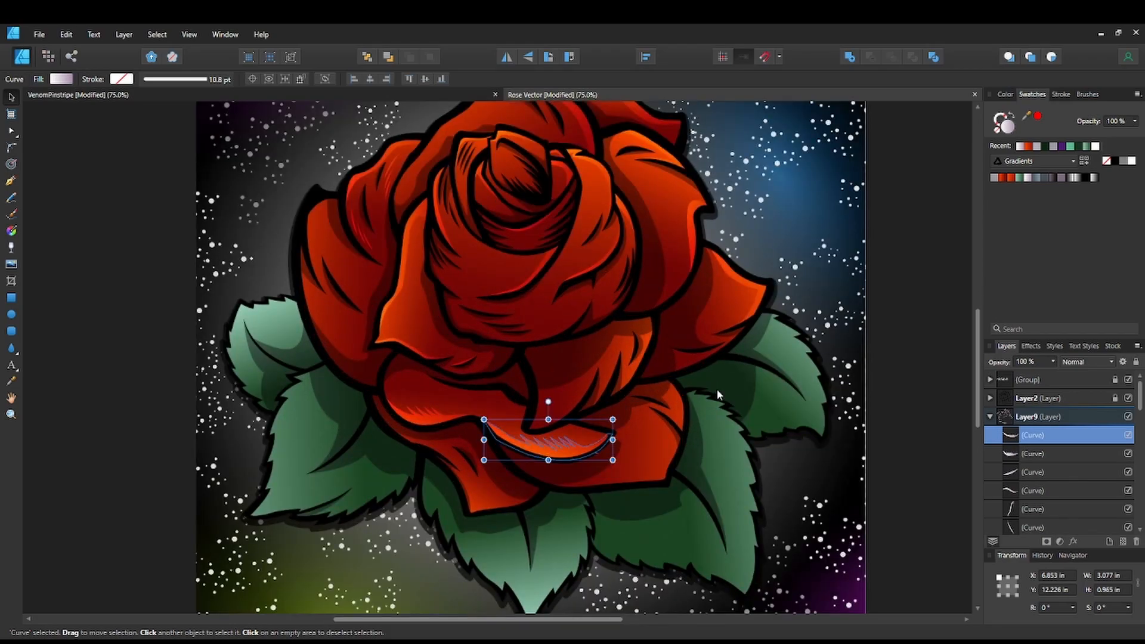
key("space")
left_click_drag(630, 469, 632, 450)
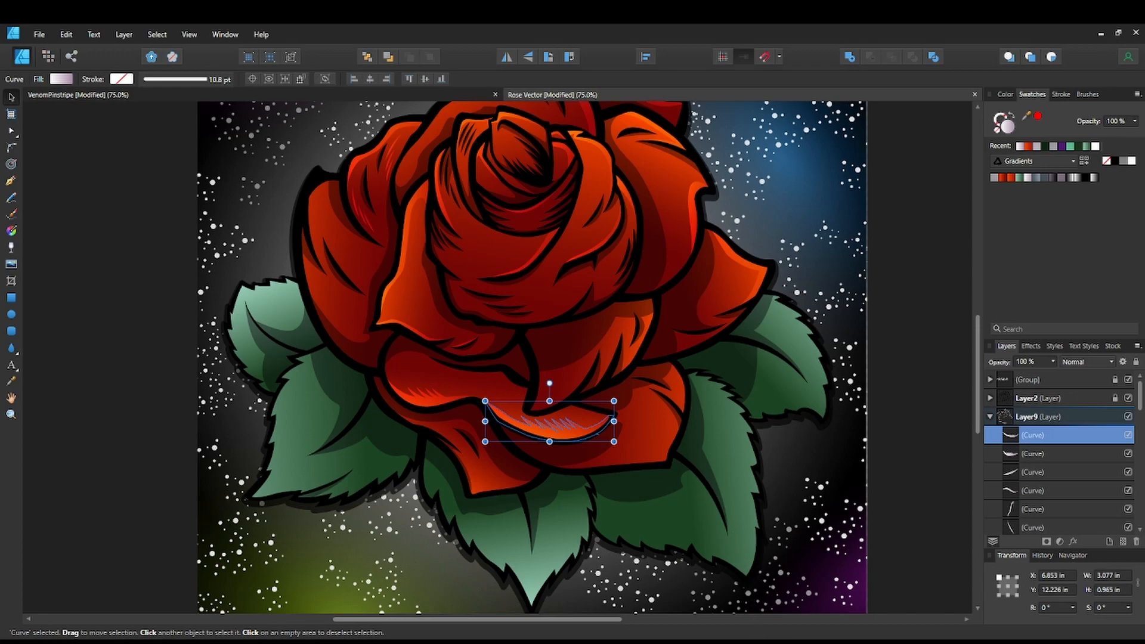
key("space")
left_click_drag(556, 401, 613, 348)
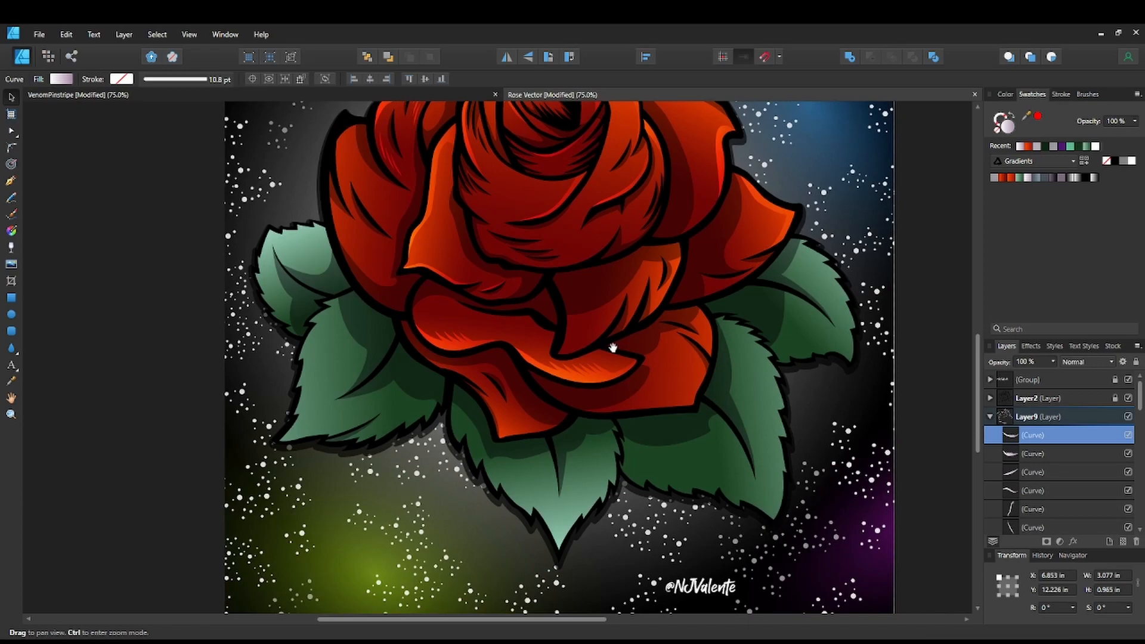
left_click_drag(557, 271, 581, 348)
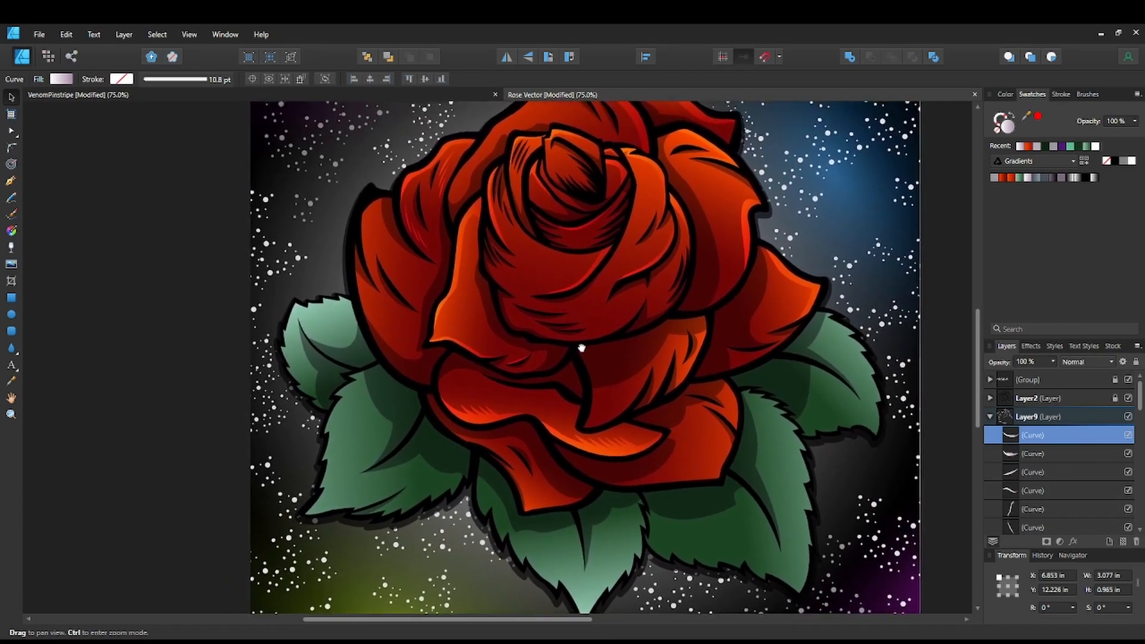
key("space")
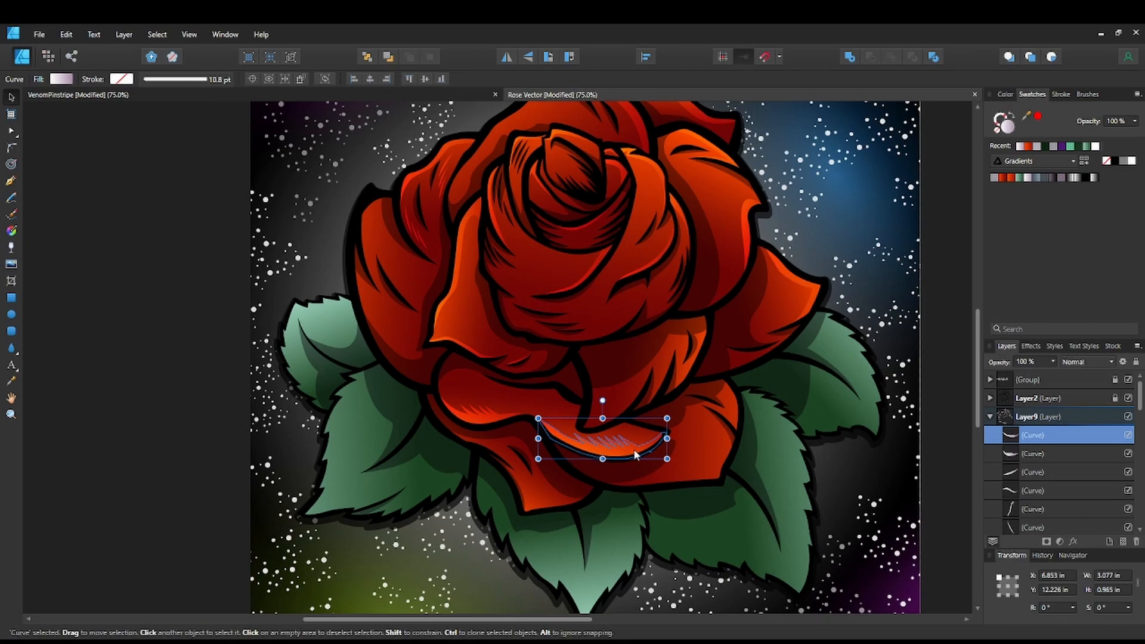
left_click(196, 313)
key("space")
left_click_drag(519, 378, 456, 384)
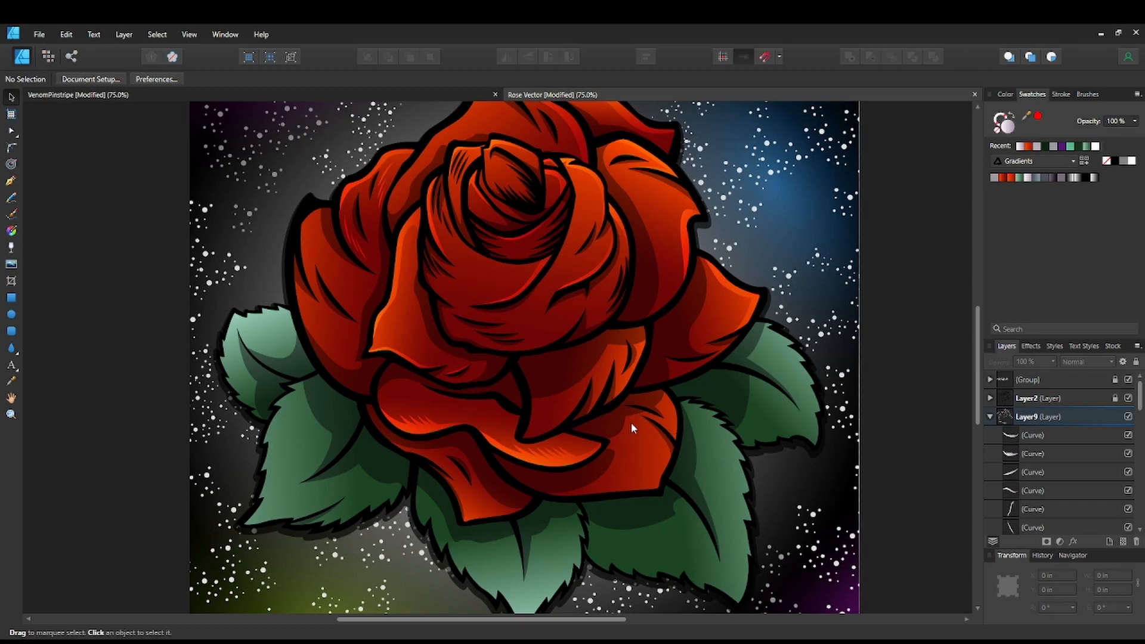
scroll(472, 382, "up", 5)
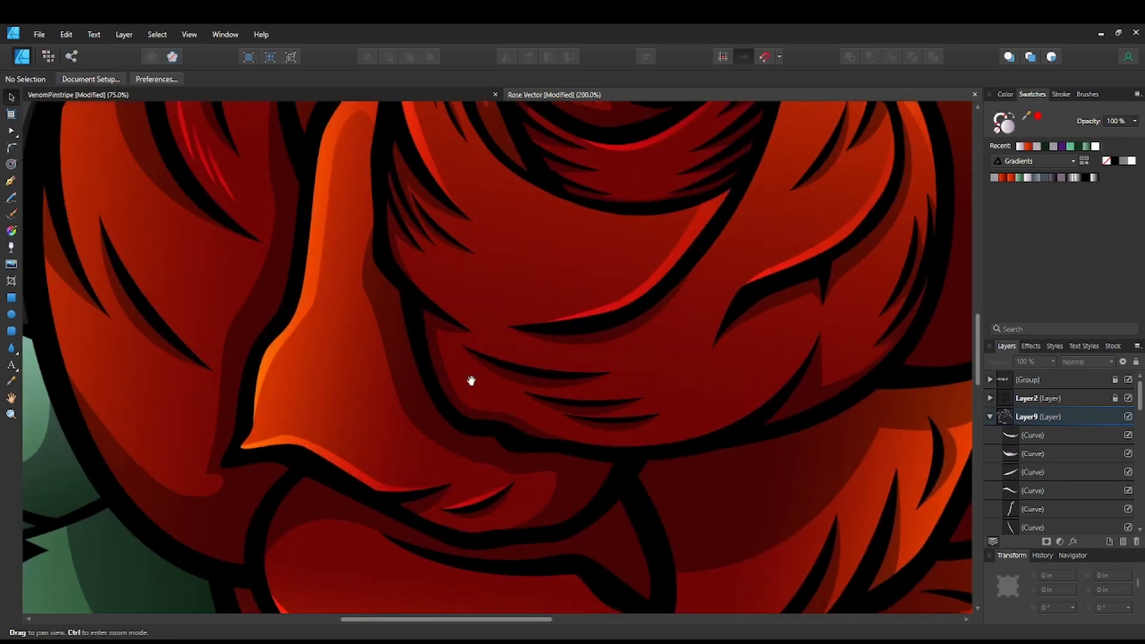
Copy the upper-left petal's three thin highlight strokes onto the outer left petal and rotate the copies to follow that petal's crease.
left_click_drag(446, 294, 661, 457)
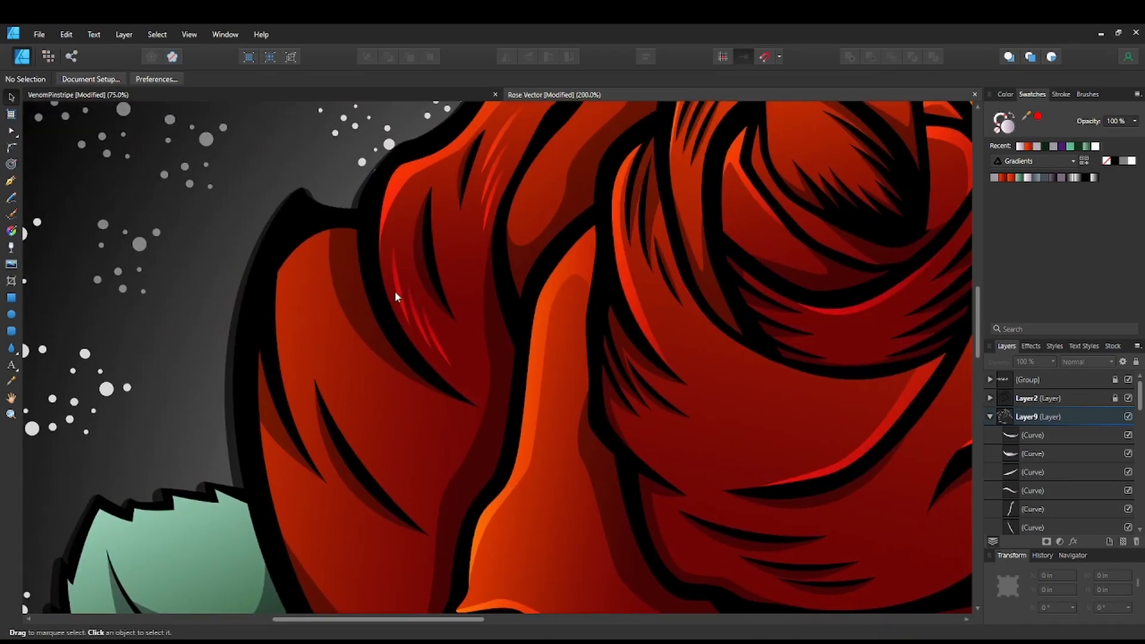
left_click(395, 292)
left_click(421, 326, "shift")
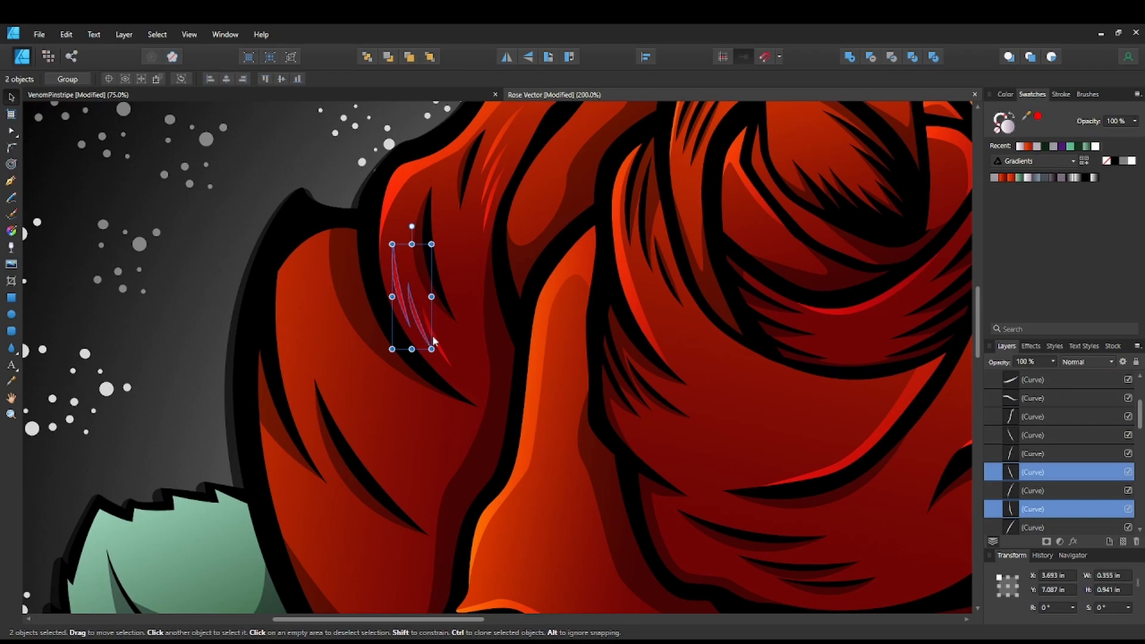
left_click(434, 342, "shift")
left_click_drag(434, 341, 408, 469)
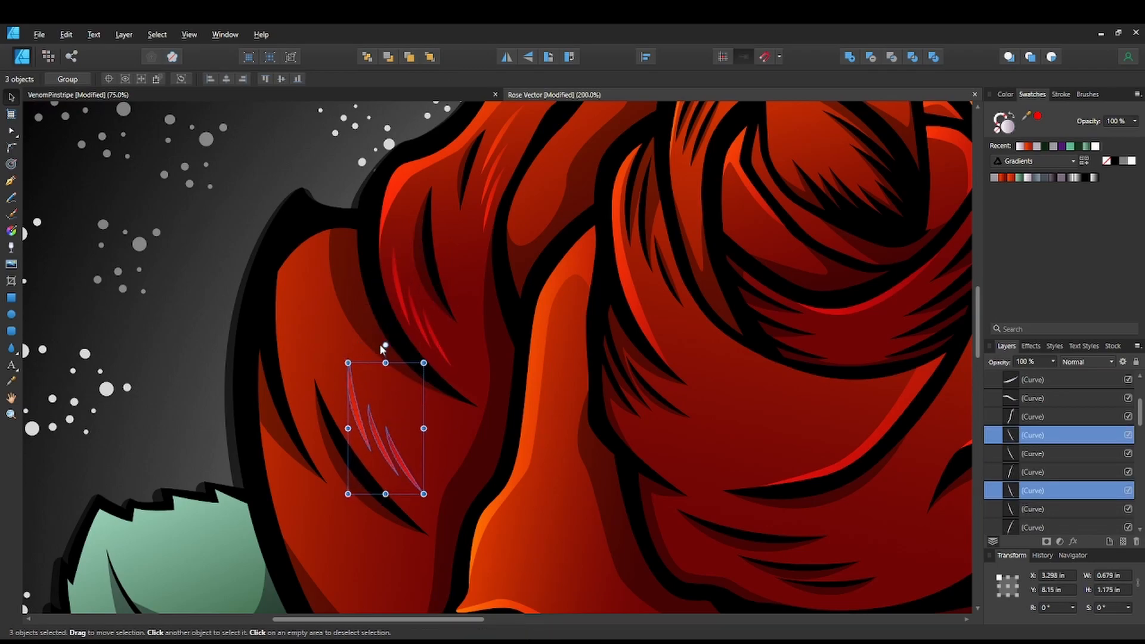
left_click_drag(393, 354, 370, 344)
left_click_drag(377, 441, 352, 407)
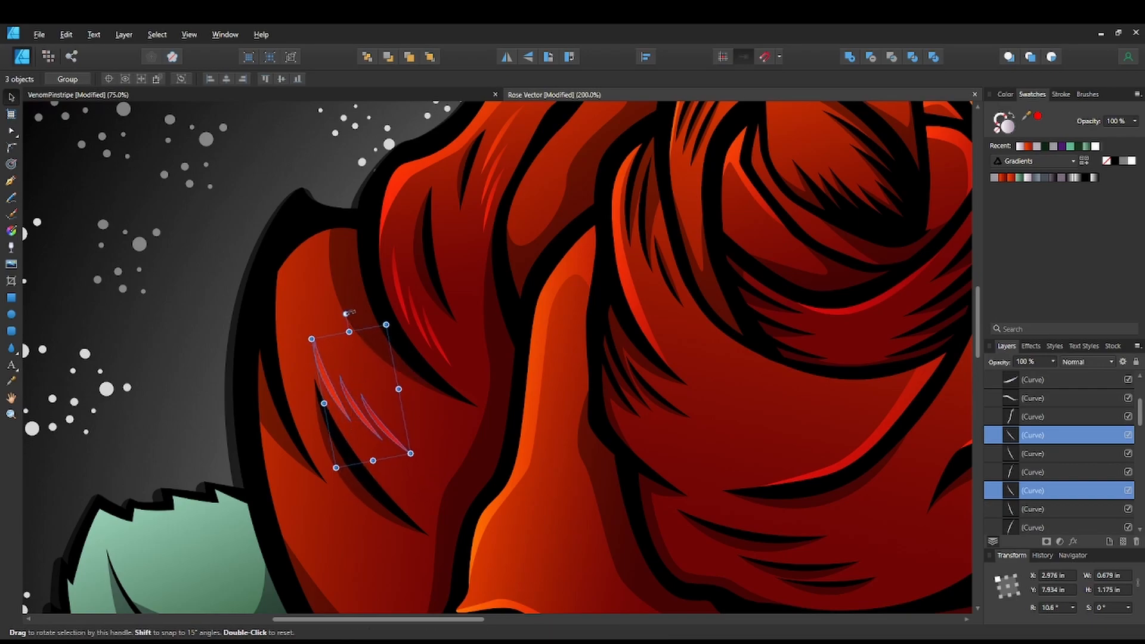
left_click_drag(349, 312, 358, 312)
Place another copy of the three strokes lower on the outer left petal and rotate it about 9° to fit the curve.
left_click_drag(449, 443, 444, 296)
left_click_drag(354, 252, 351, 436)
left_click_drag(355, 339, 342, 339)
left_click_drag(487, 378, 472, 333)
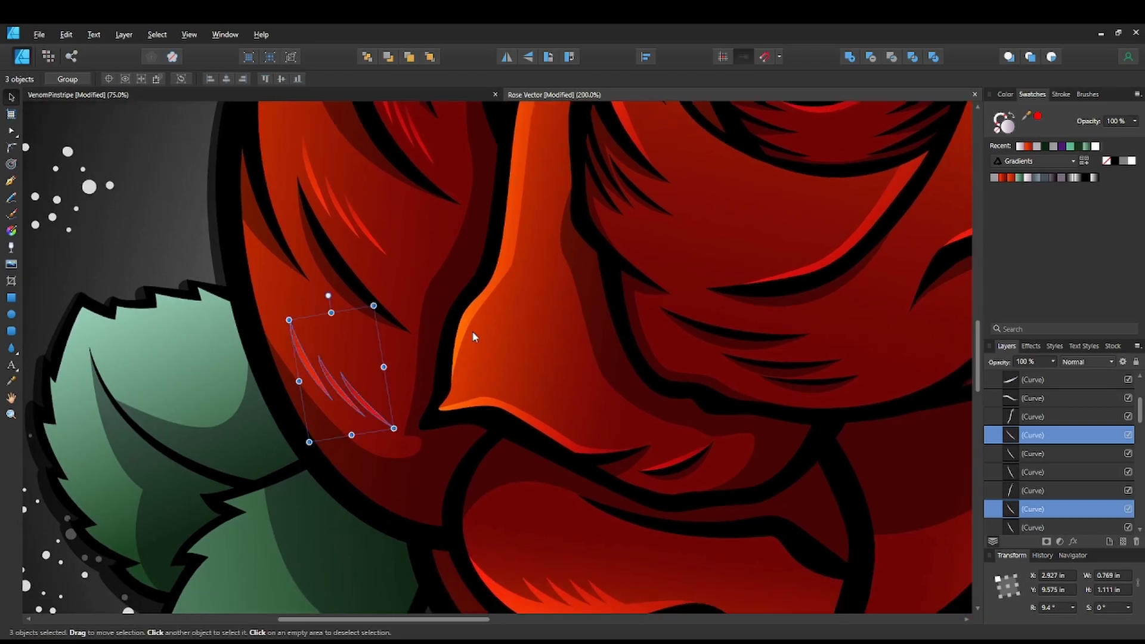
Deselect the strokes and examine the whole rose to judge which petals still need highlight strokes.
key("ctrl+0")
left_click(891, 382)
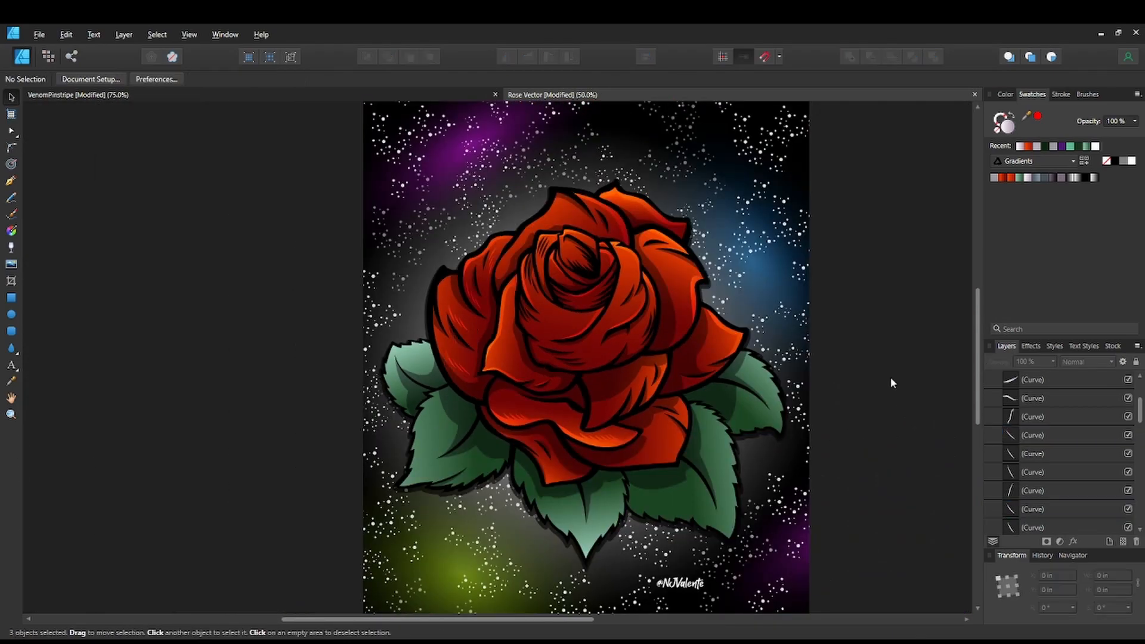
left_click_drag(670, 346, 621, 373)
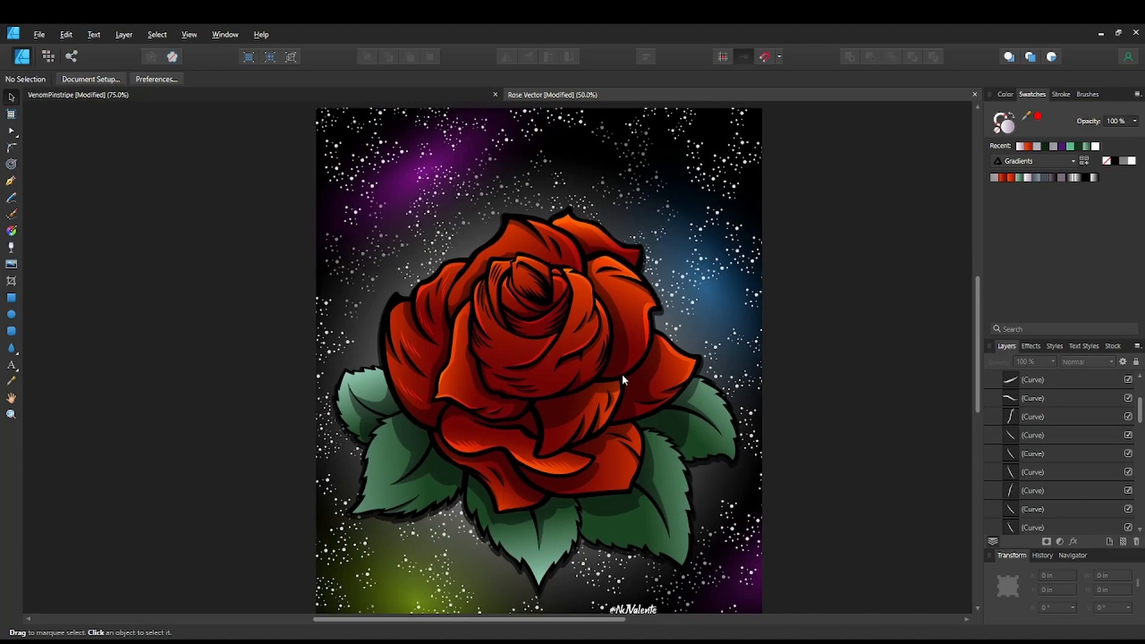
left_click_drag(692, 402, 696, 396)
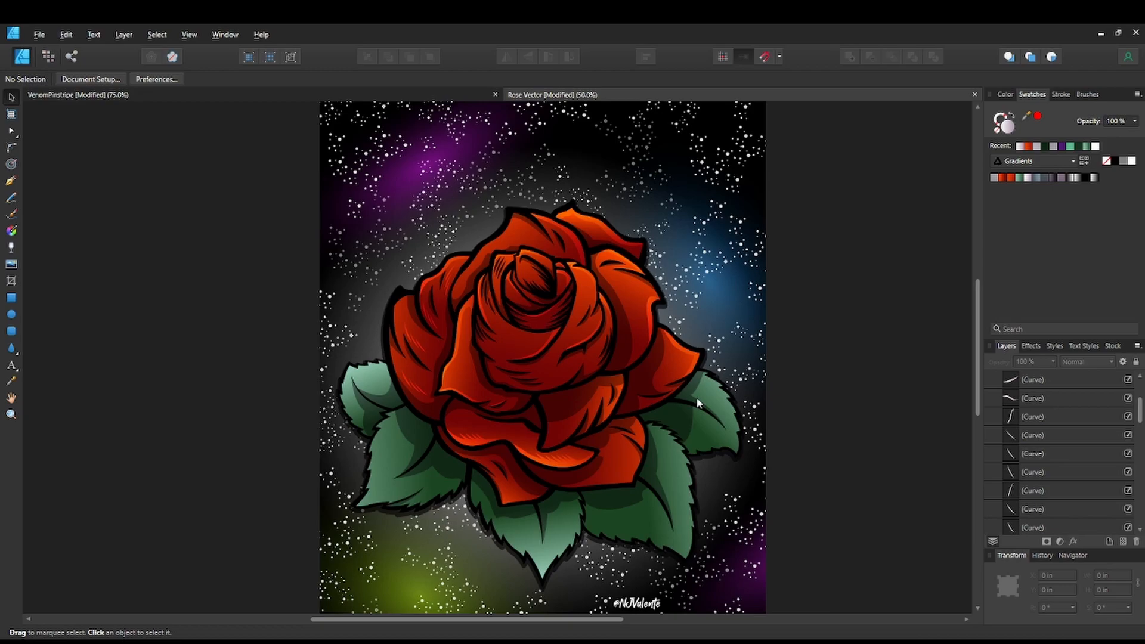
key("ctrl+1")
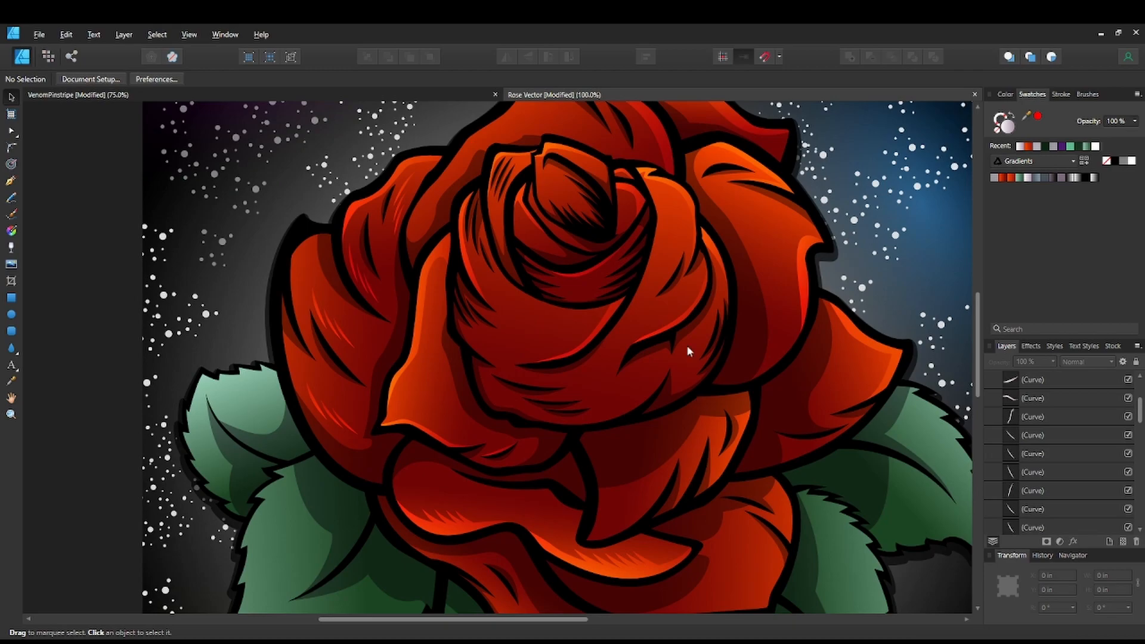
Copy the three upper strokes on the outer left petal onto the large upper-right petal and mirror the copies horizontally.
left_click(314, 306)
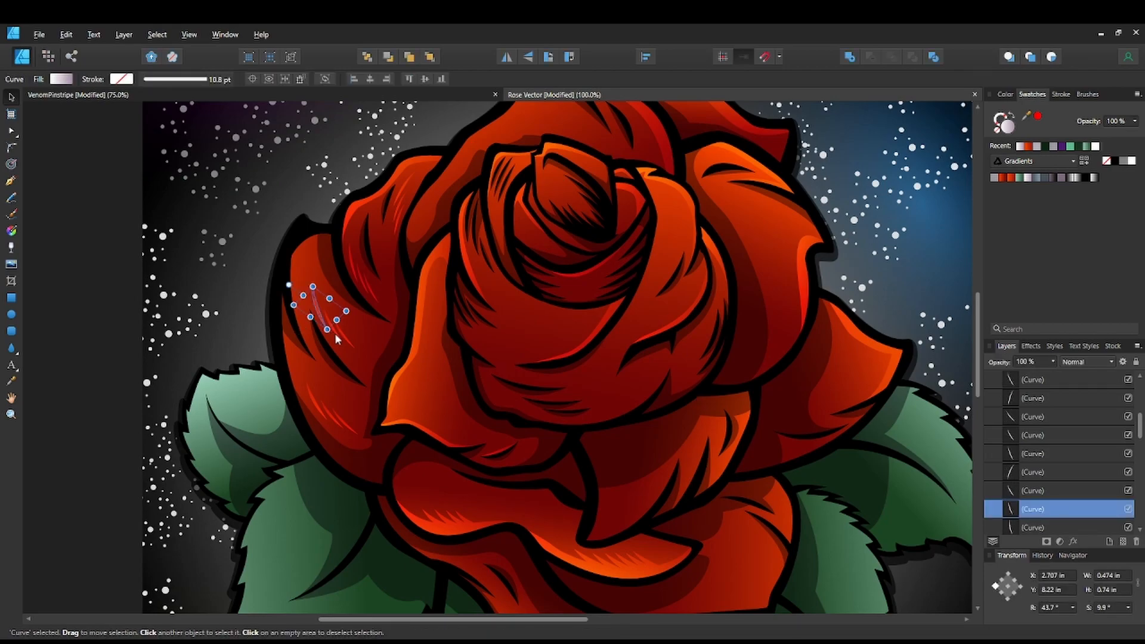
left_click(338, 339, "shift")
left_click(338, 338)
key("ctrl+plus")
key("ctrl+plus")
key("ctrl+plus")
left_click_drag(337, 333, 683, 577)
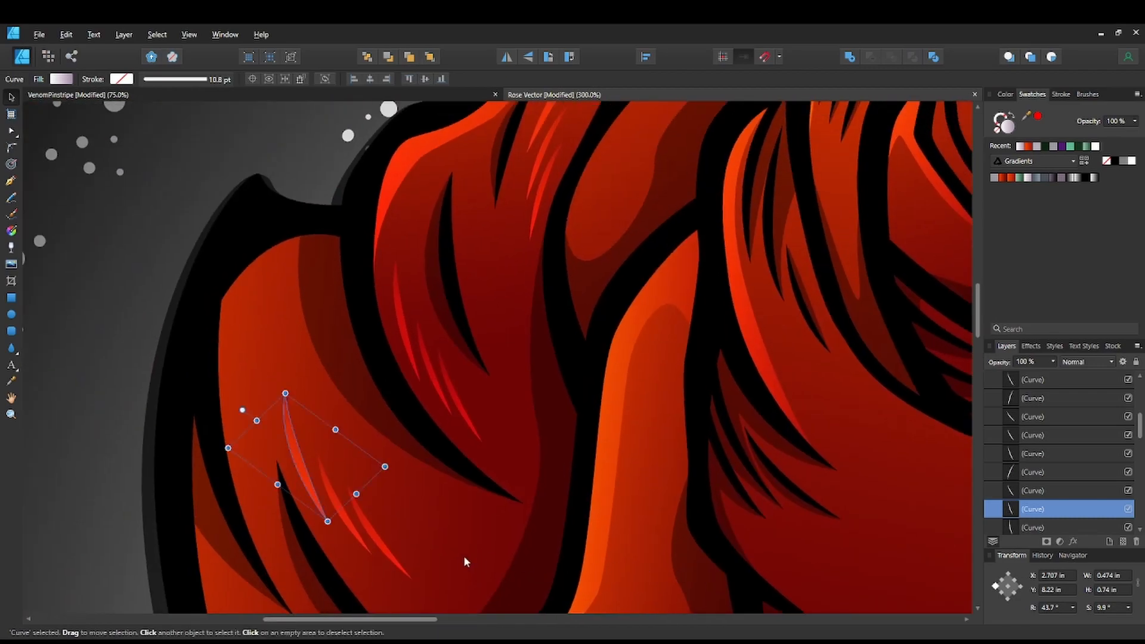
left_click(361, 532, "shift")
left_click(366, 527, "shift")
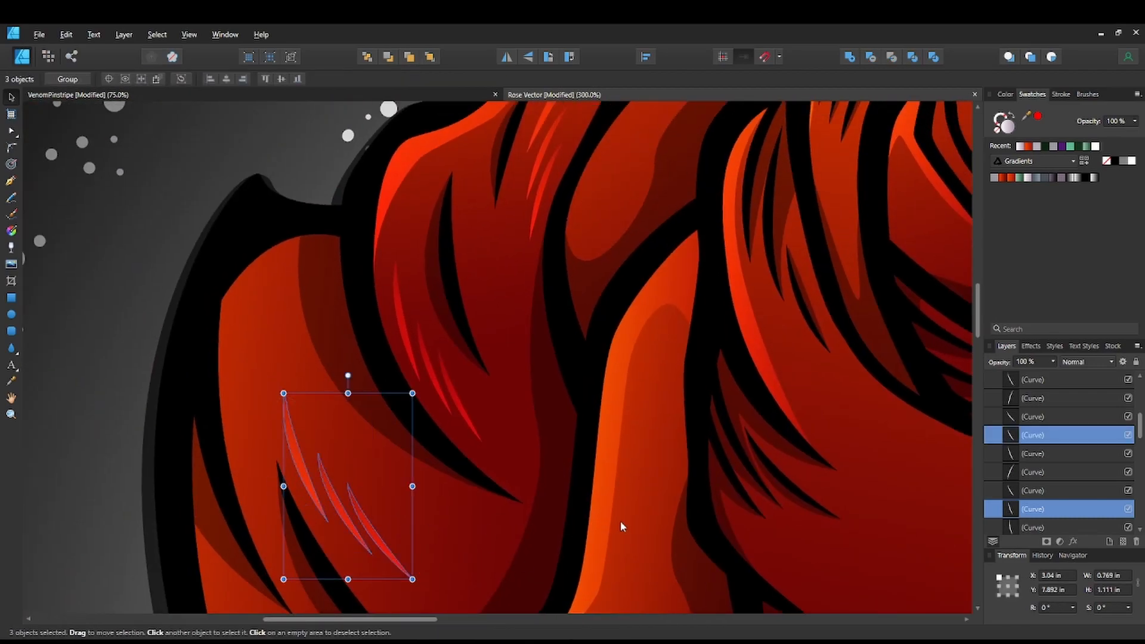
key("ctrl+1")
left_click_drag(669, 476, 554, 432)
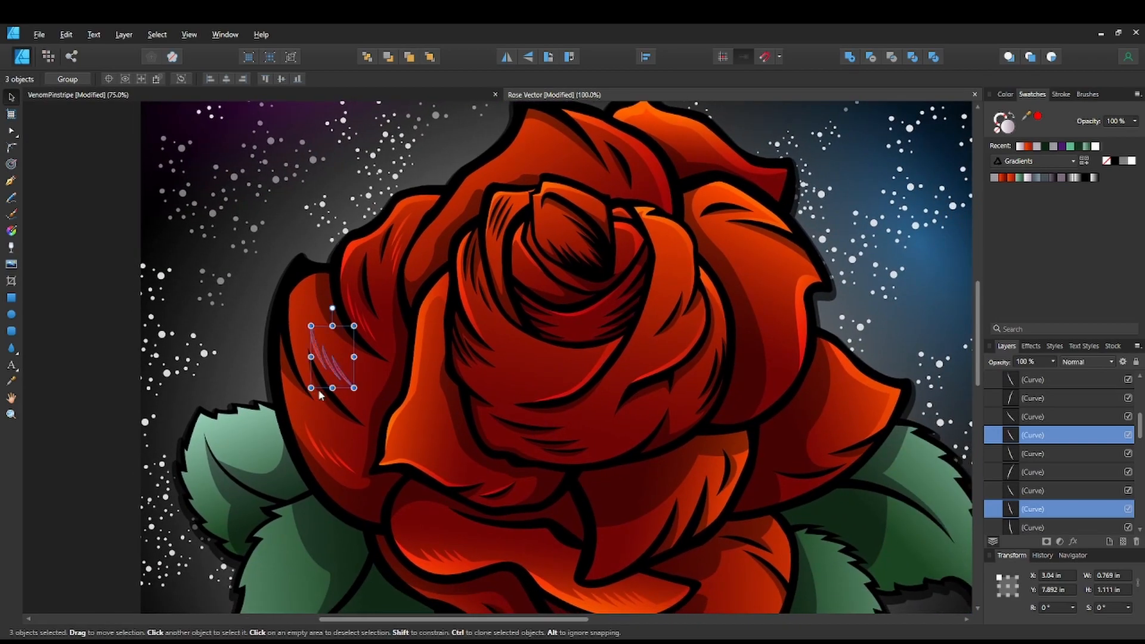
left_click_drag(332, 371, 766, 289)
left_click(506, 56)
Rotate the mirrored strokes about 40° and position them along the edge of the upper-right petal.
left_click_drag(765, 225, 725, 198)
left_click_drag(763, 238, 763, 224)
left_click_drag(781, 265, 784, 293)
key("space")
left_click_drag(889, 289, 783, 230)
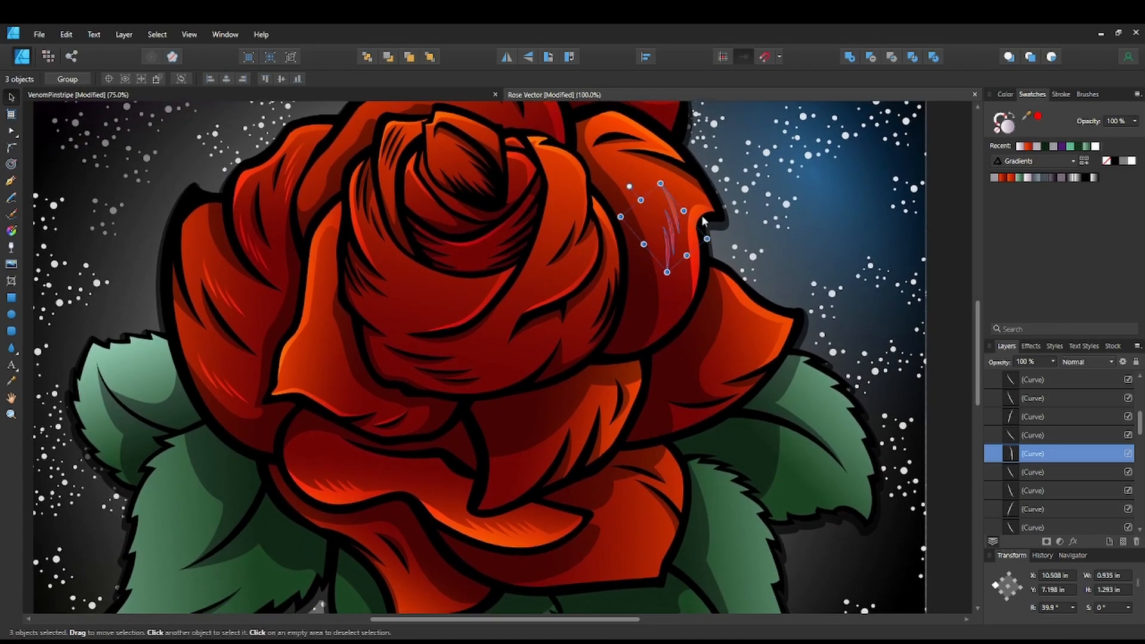
Place a copy of the mirrored strokes on the pointed lower-right petal, rotated about -60° to follow its lower edge.
left_click_drag(674, 218, 773, 303)
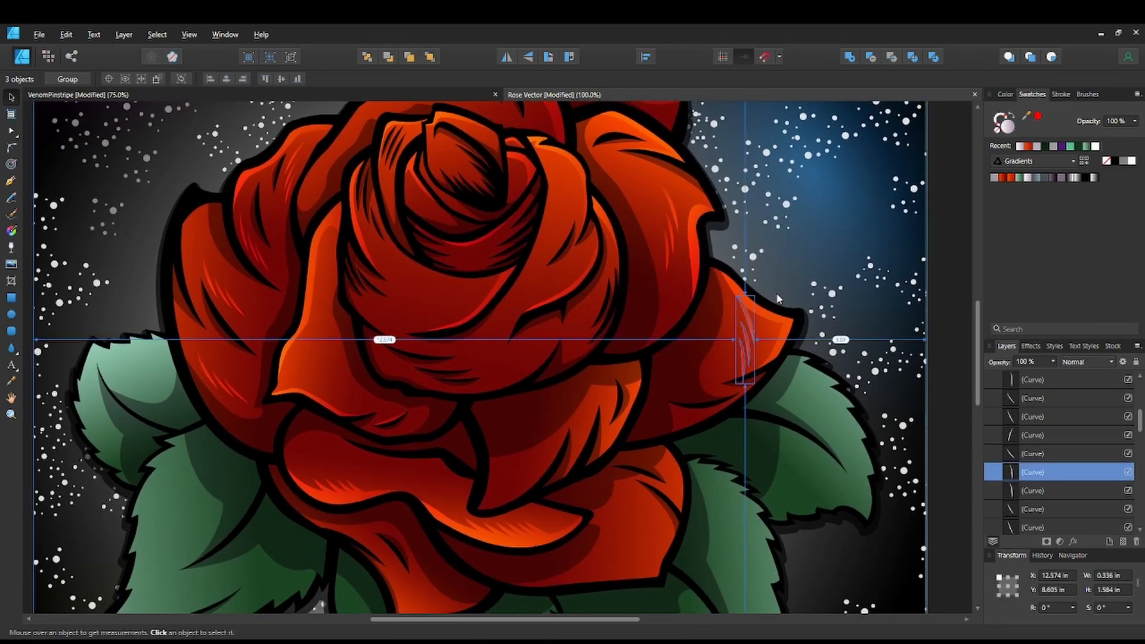
key("ctrl+z")
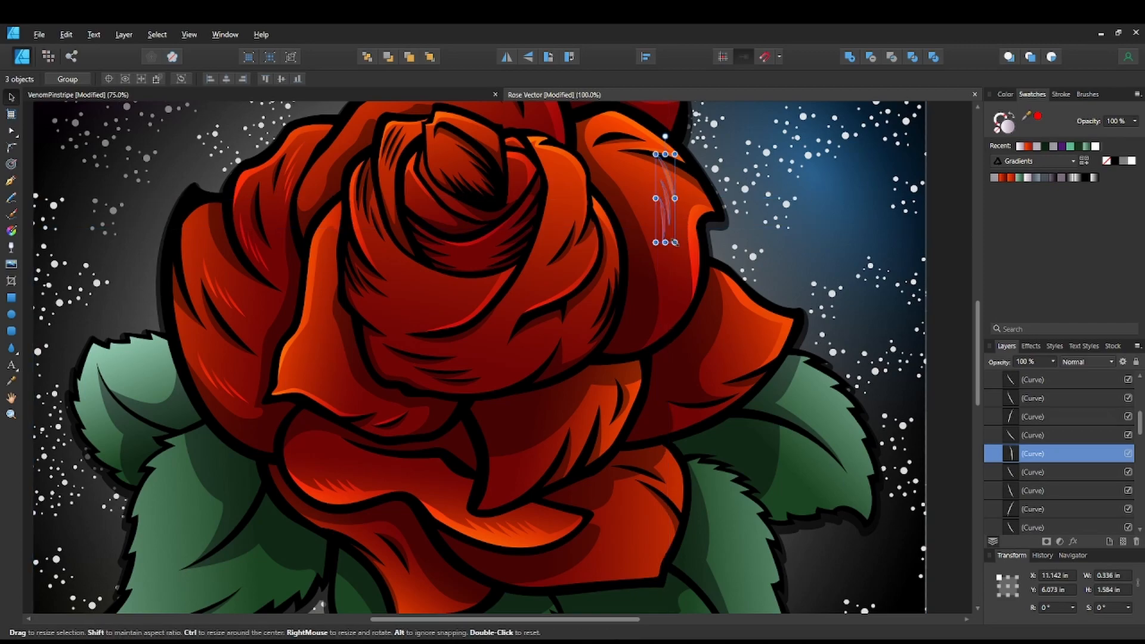
left_click_drag(671, 206, 706, 354)
key("space")
left_click_drag(701, 281, 740, 335)
key("space")
left_click_drag(809, 288, 883, 269)
left_click_drag(771, 425, 761, 492)
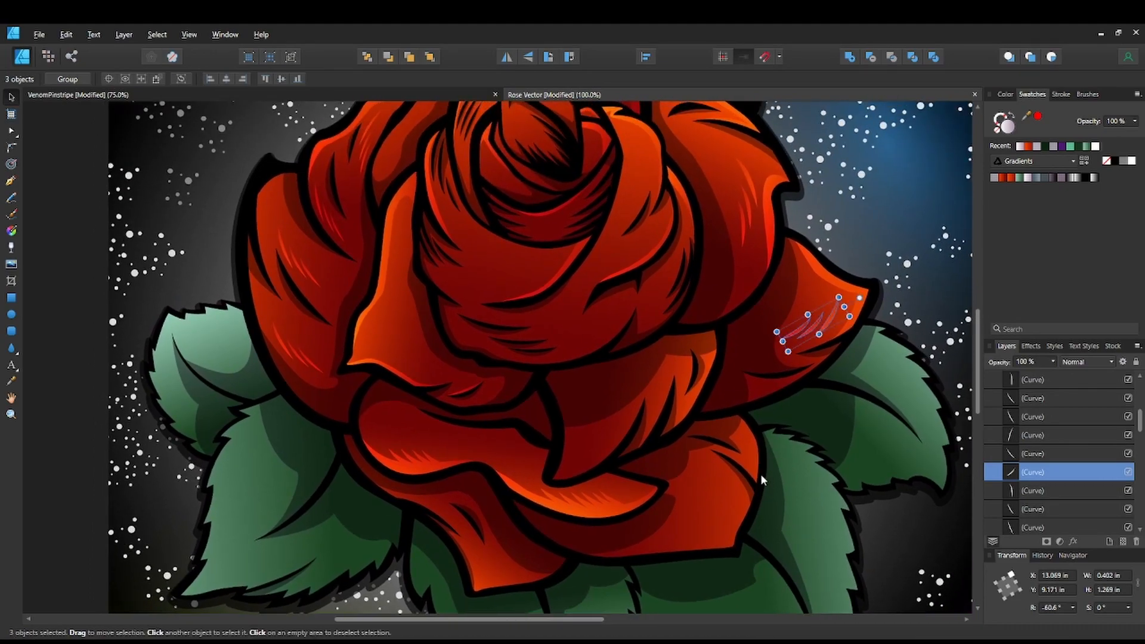
Copy the outer left petal's three lower strokes onto the orange folded petal, mirrored horizontally and rotated about 20° to follow the fold.
left_click(287, 355)
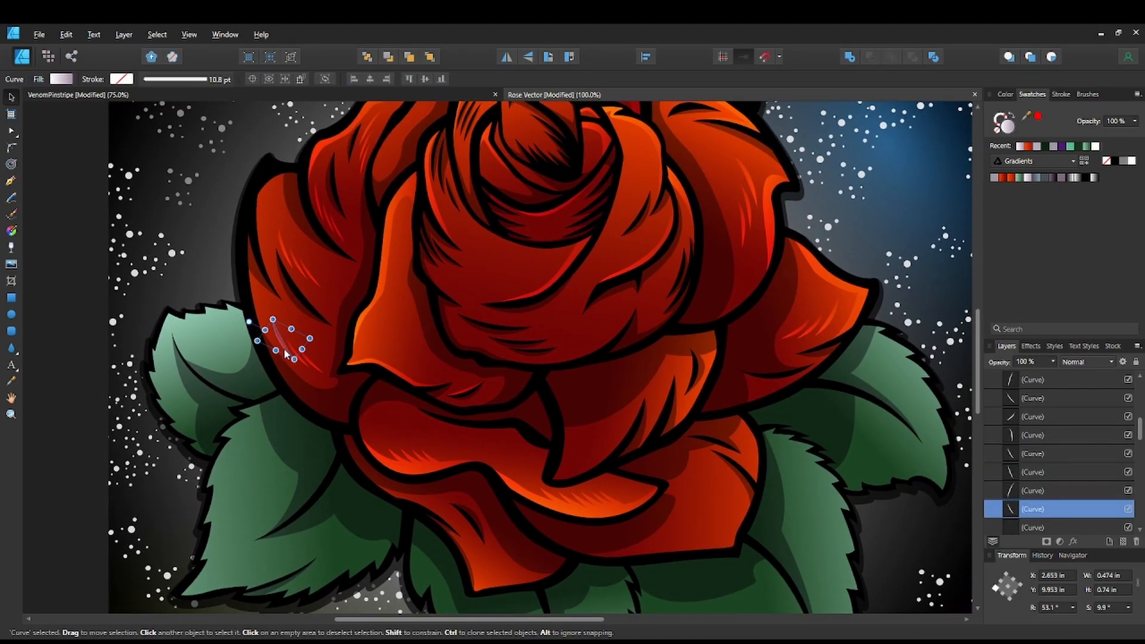
key("ctrl+plus")
left_click_drag(319, 362, 561, 396)
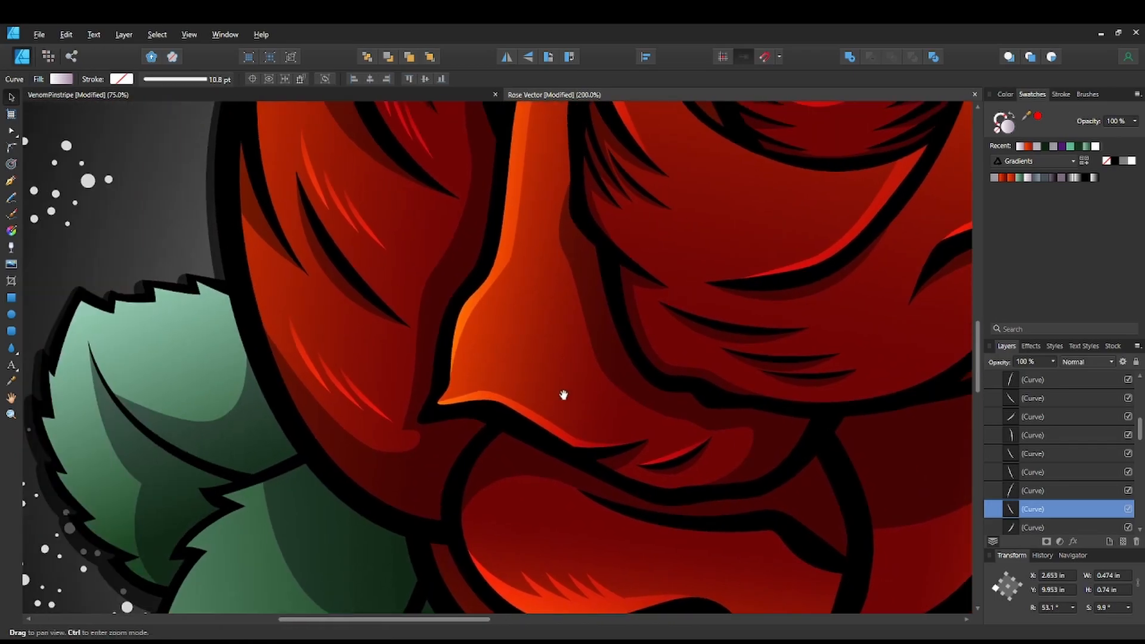
left_click(358, 392, "shift")
left_click(359, 390, "shift")
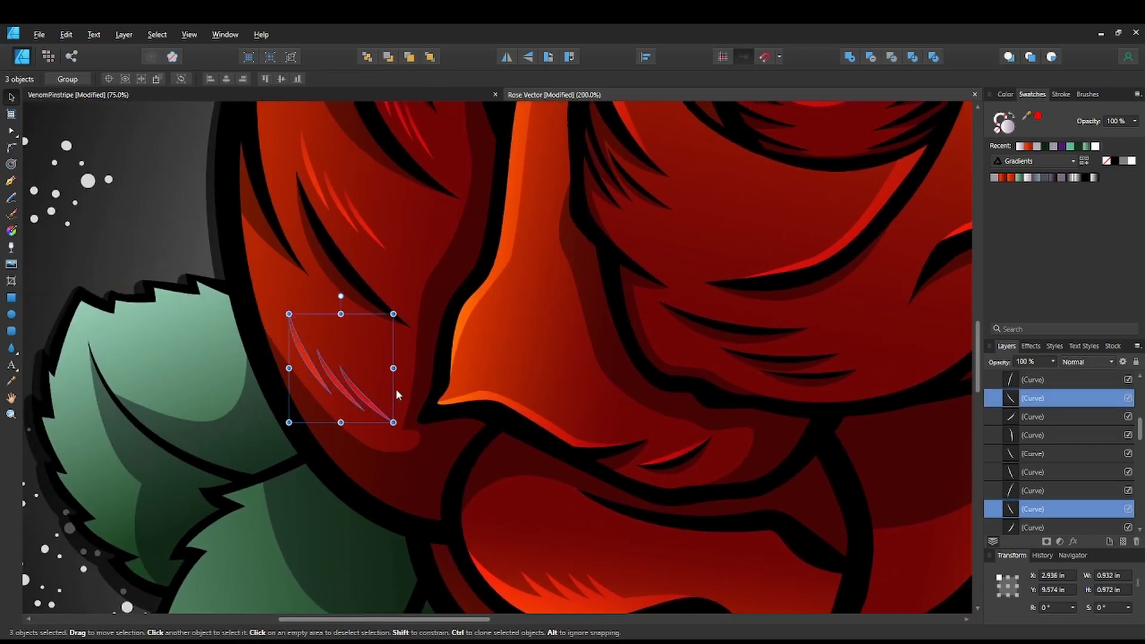
key("ctrl+minus")
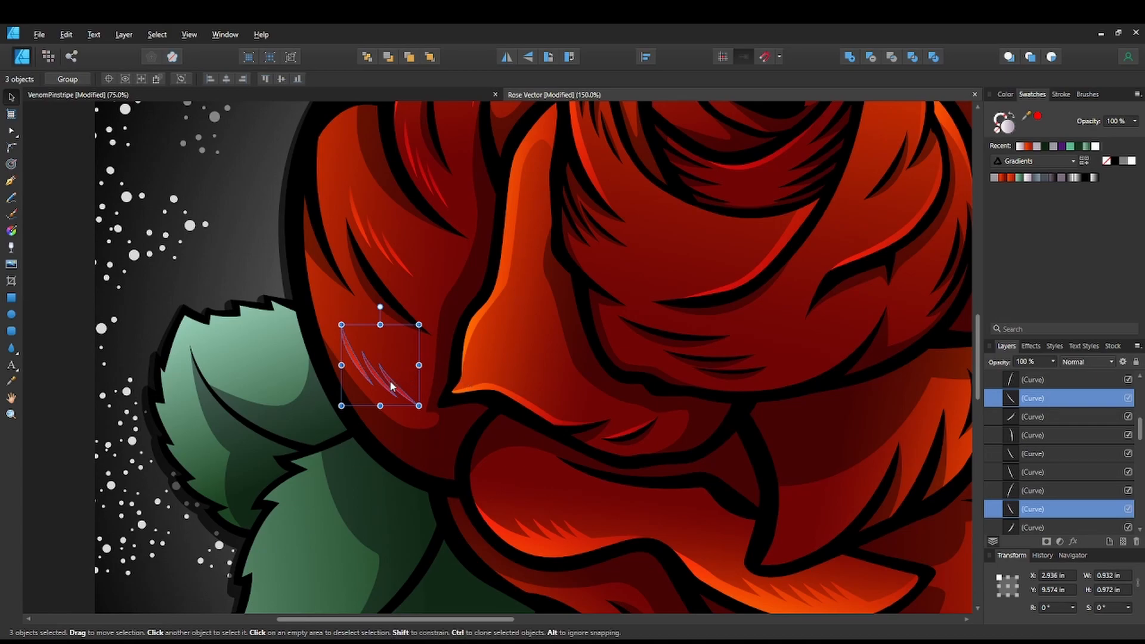
left_click_drag(390, 386, 540, 351)
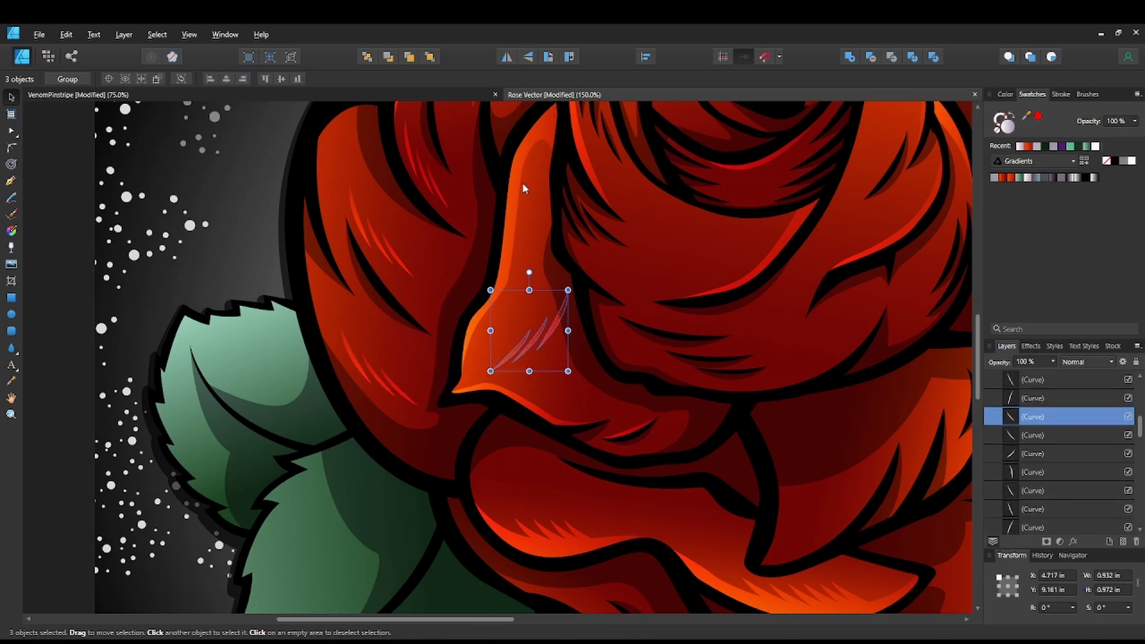
mouse_move(529, 272)
left_mouse_down()
mouse_move(501, 262)
mouse_move(512, 265)
left_mouse_up()
left_click_drag(532, 344, 510, 325)
left_click_drag(490, 256, 500, 245)
Copy the orange petal's three strokes onto the central petal, rotate them about -61°, and widen the set to 0.679 in.
key("space")
left_click_drag(577, 347, 577, 401)
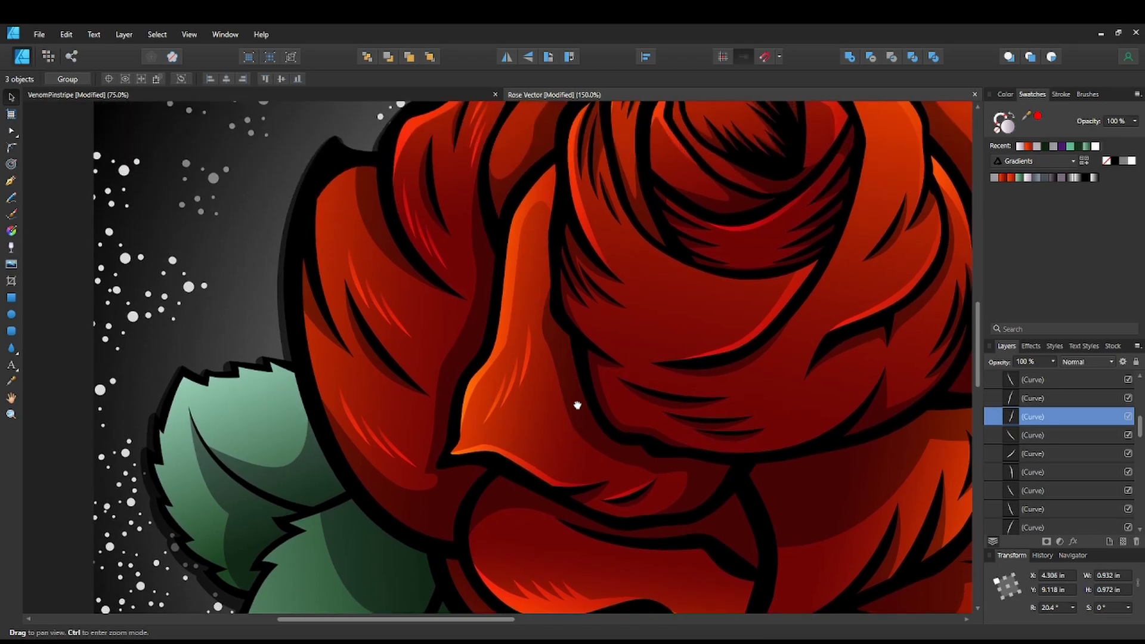
left_click_drag(587, 322, 585, 409)
left_click_drag(667, 415, 606, 373)
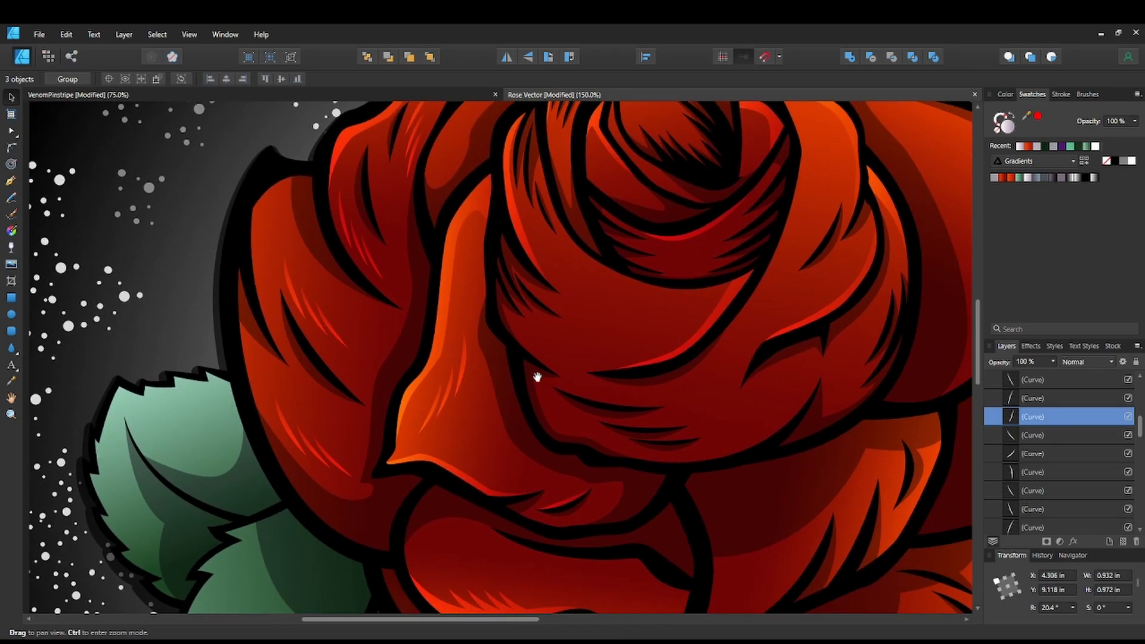
left_click_drag(459, 374, 621, 307)
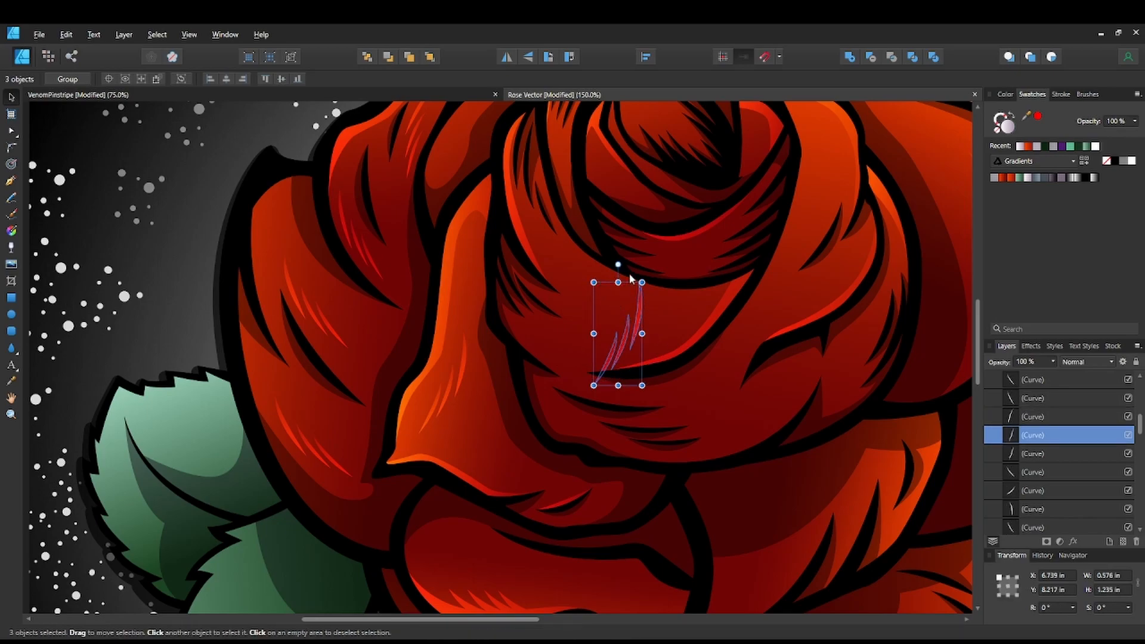
left_click_drag(618, 264, 680, 303)
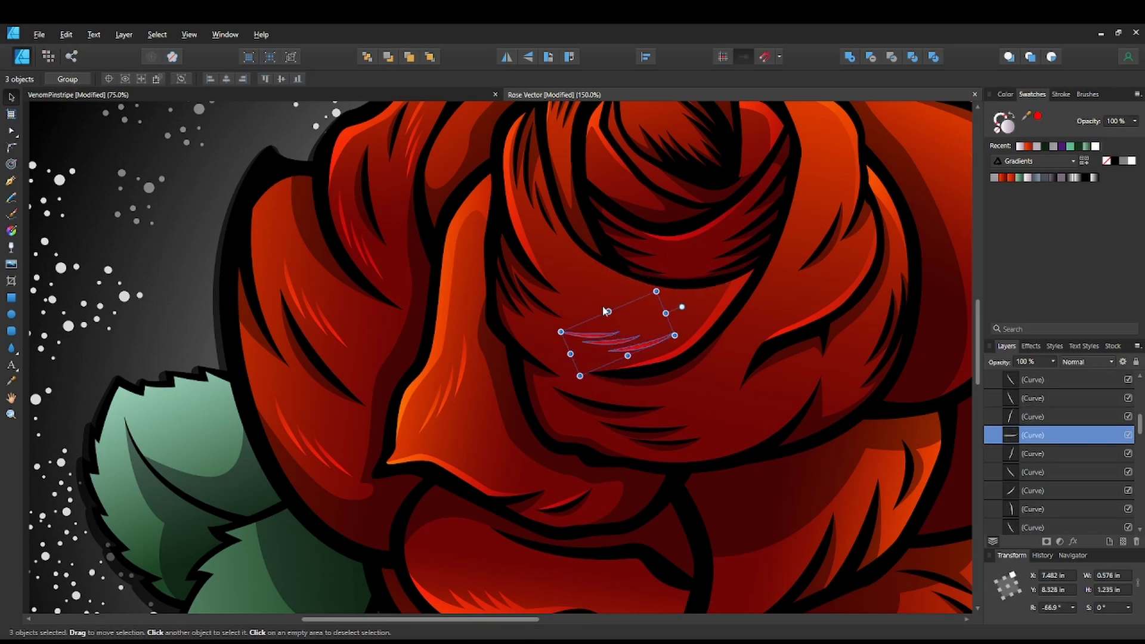
left_click_drag(606, 309, 604, 303)
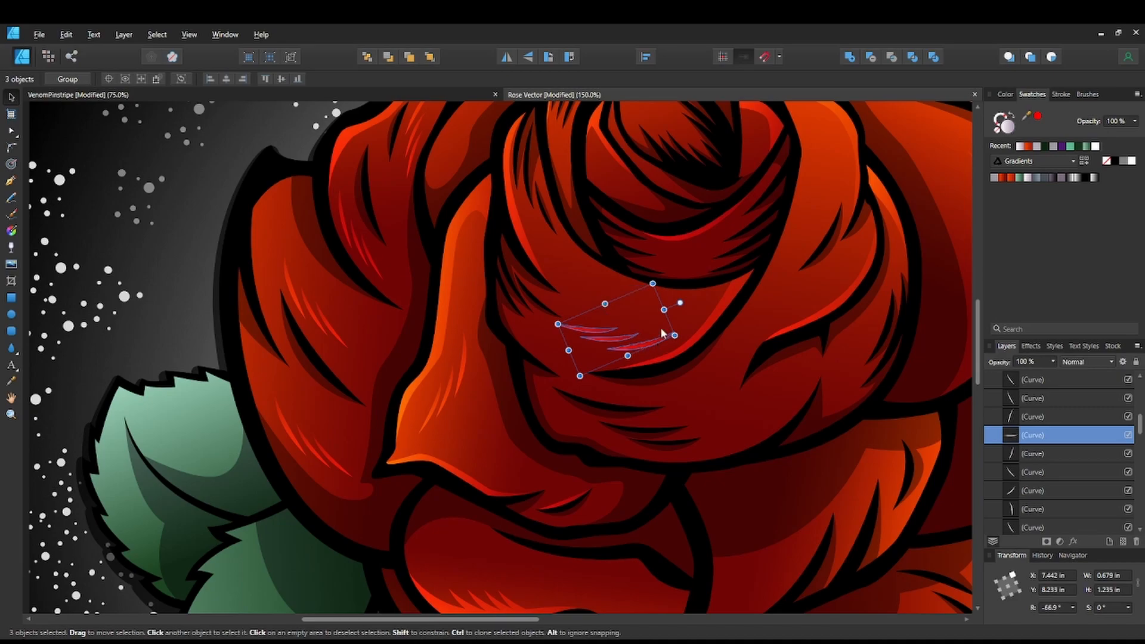
left_click_drag(679, 302, 676, 296)
Copy the central petal's strokes to the petal area below, enlarge the set to 0.386 in high, and rotate it about 23°.
left_click_drag(652, 339, 549, 427)
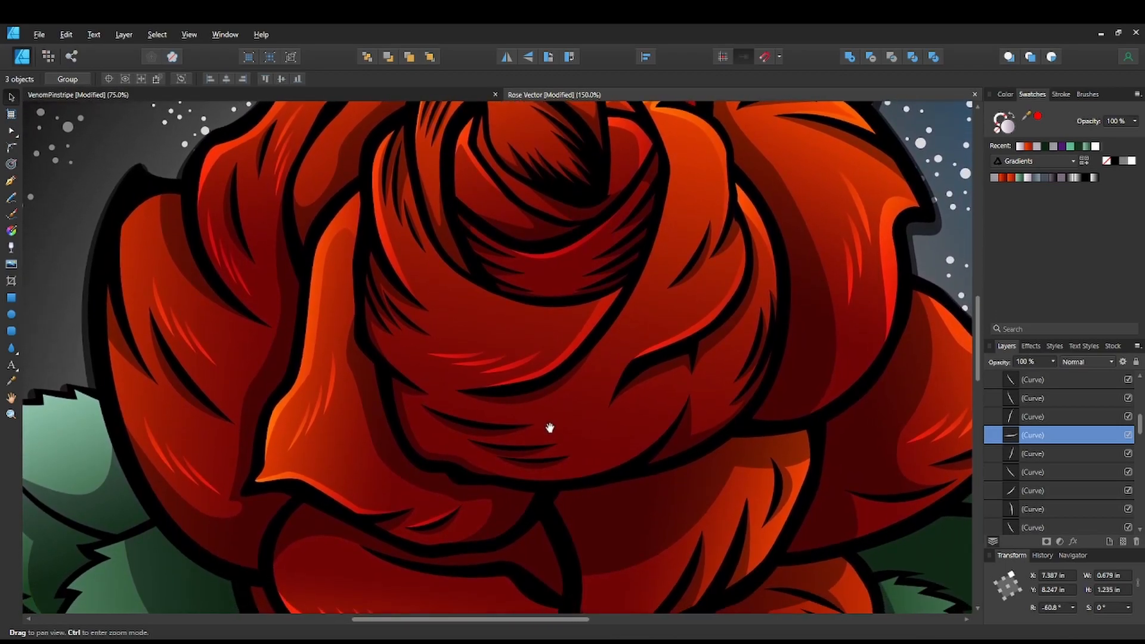
left_click_drag(514, 367, 636, 444)
key("ctrl+j")
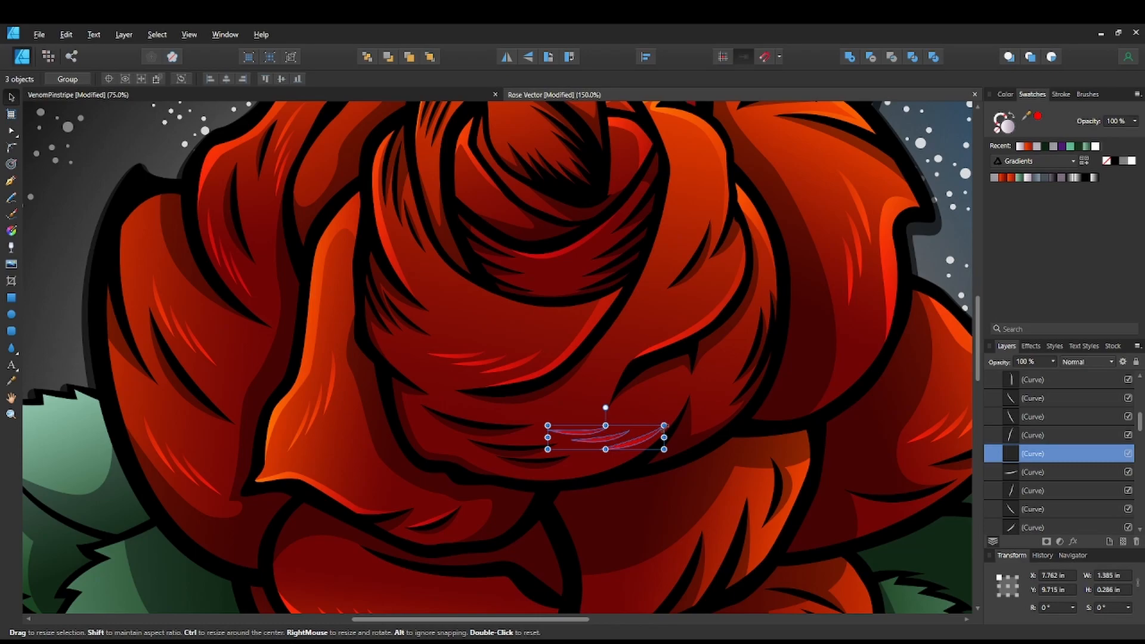
left_click_drag(667, 422, 626, 431)
left_click_drag(627, 428, 613, 398)
left_click_drag(654, 481, 642, 519)
left_click_drag(680, 417, 676, 455)
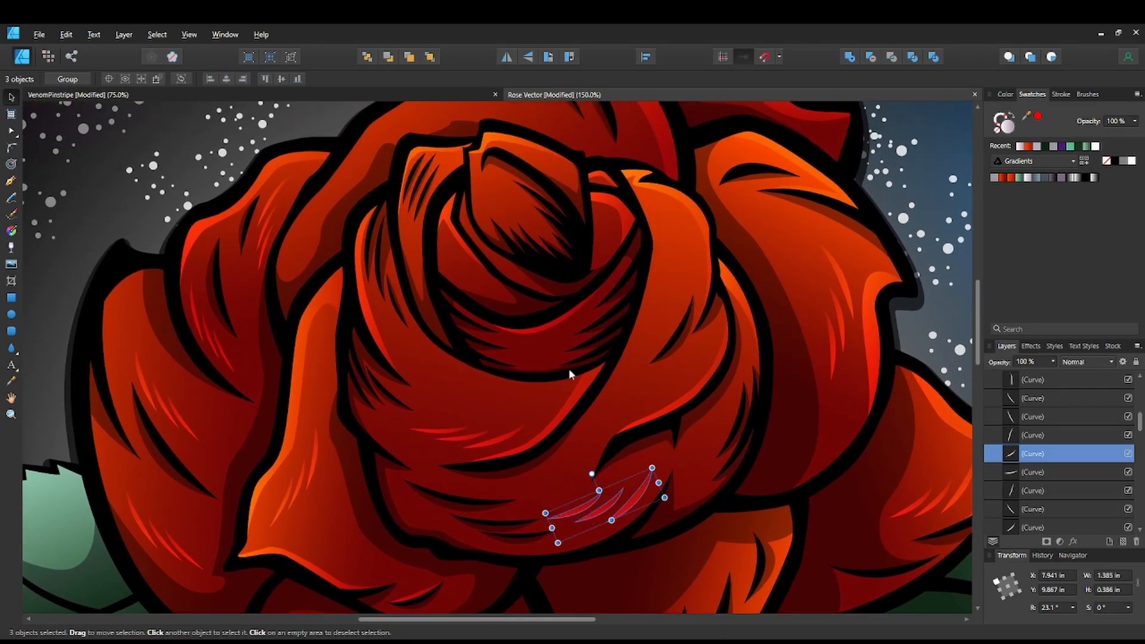
Copy the upper-left petal's three upper strokes onto the fold right of the rose's centre, mirrored horizontally and rotated about -36°.
left_click(270, 207)
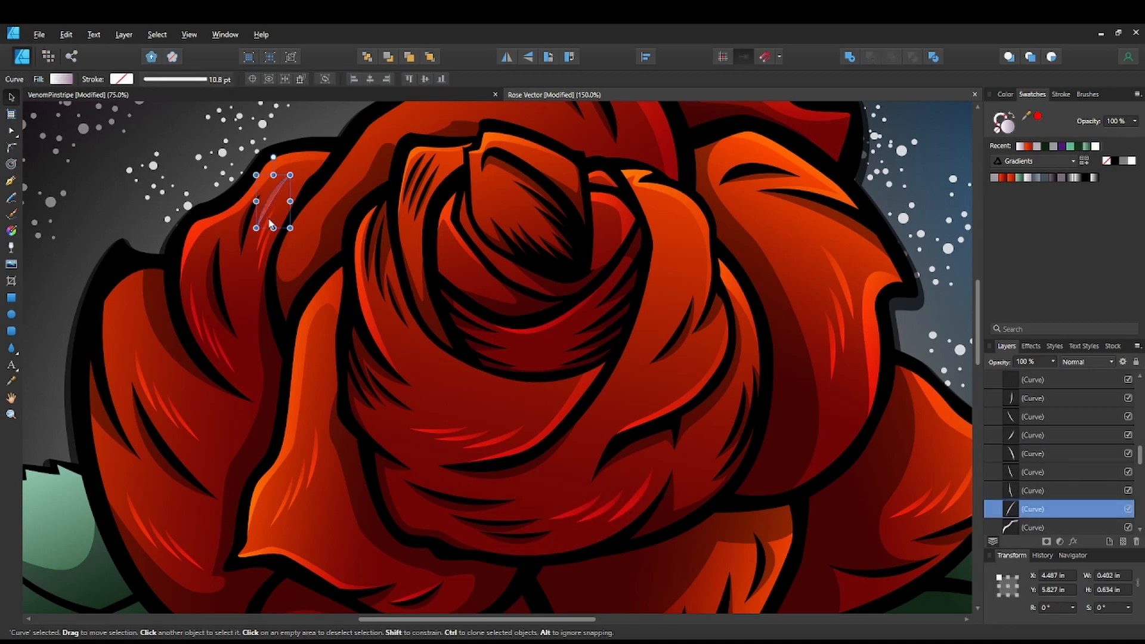
left_click_drag(265, 234, 660, 266)
left_click(506, 58)
mouse_move(667, 190)
left_mouse_down()
mouse_move(695, 197)
mouse_move(714, 224)
mouse_move(711, 207)
left_mouse_up()
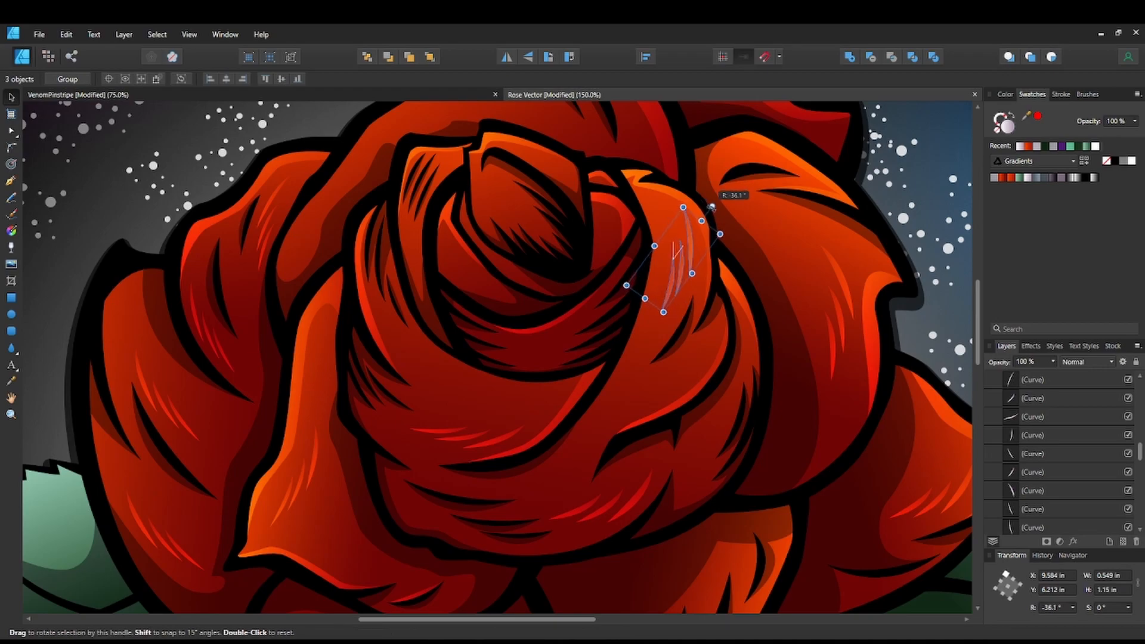
left_click_drag(690, 248, 689, 251)
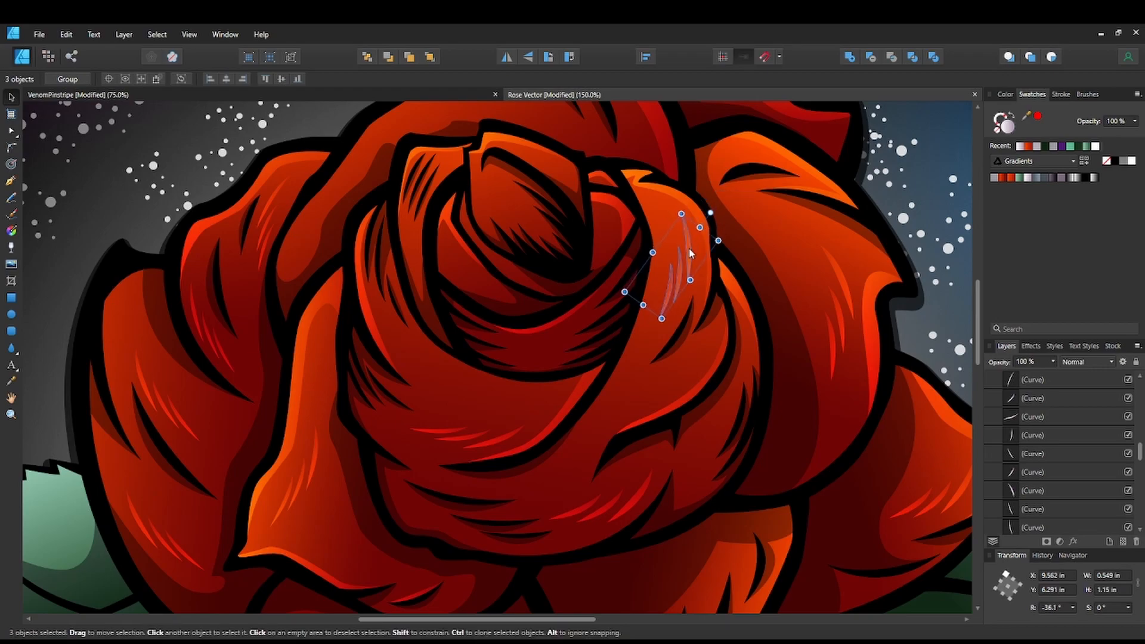
Copy the right fold's three strokes onto the upper-left area of the central petal, rotate them to -132.1°, and set the size to 0.372 × 1.237 in.
scroll(749, 325, "down", 4)
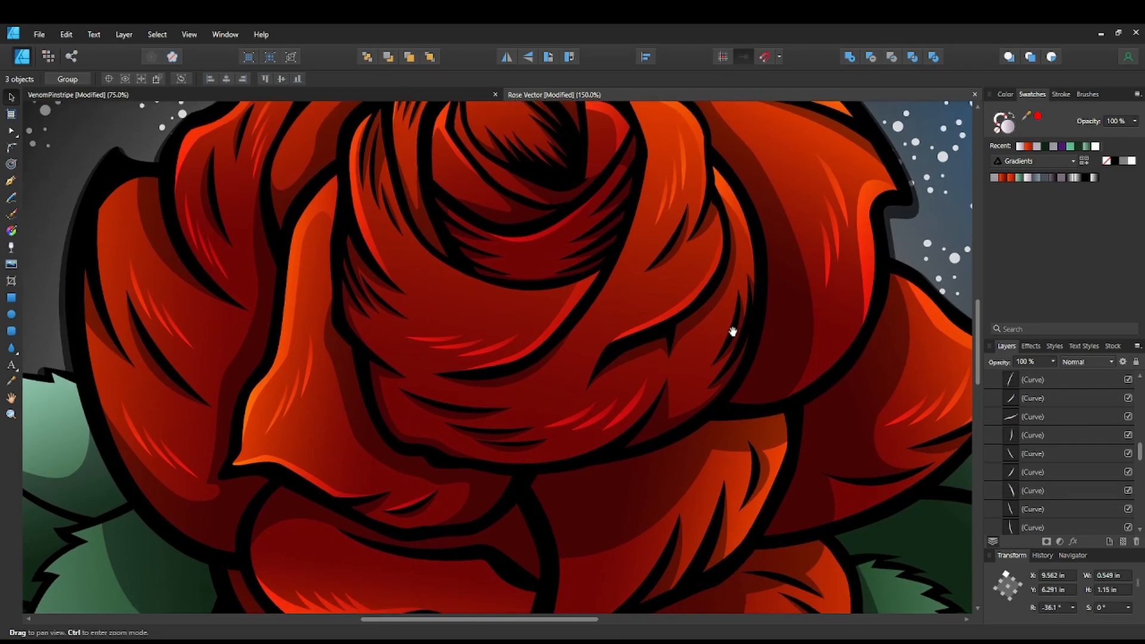
left_click_drag(733, 332, 746, 370)
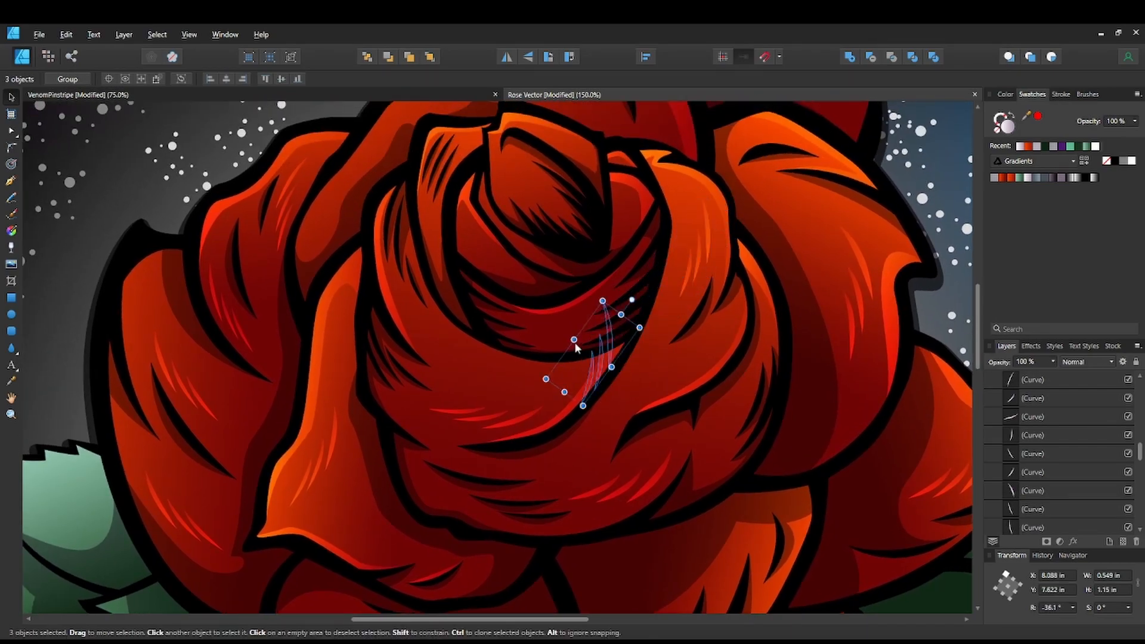
left_click(454, 351)
mouse_move(444, 292)
left_mouse_down()
mouse_move(507, 343)
mouse_move(502, 381)
mouse_move(475, 398)
mouse_move(440, 356)
left_mouse_up()
key("space")
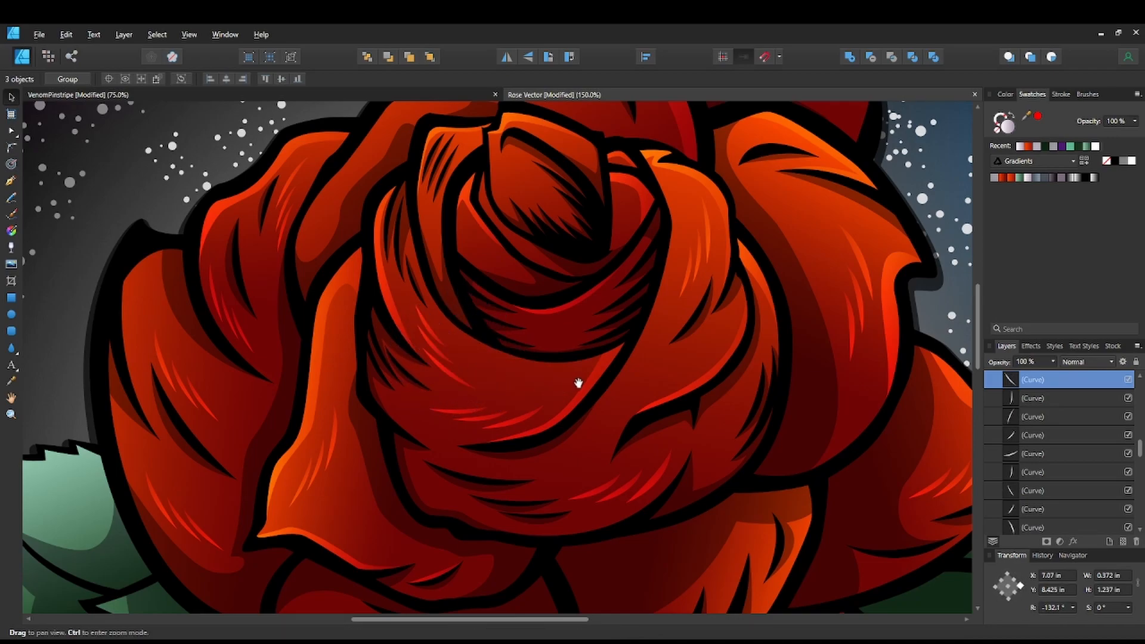
Deselect the strokes and review the highlights across the whole rose illustration.
left_click_drag(521, 359, 585, 343)
left_click_drag(580, 433, 568, 294)
key("ctrl+minus")
key("ctrl+minus")
key("space")
left_click(899, 308)
key("ctrl+minus")
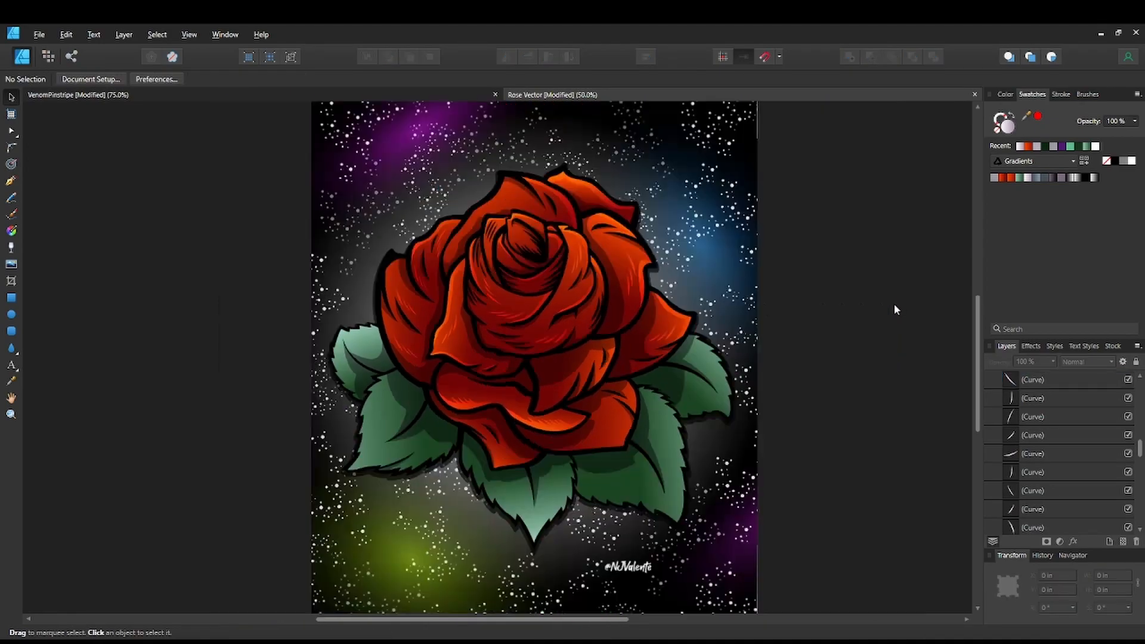
key("space")
left_click_drag(824, 377, 810, 385)
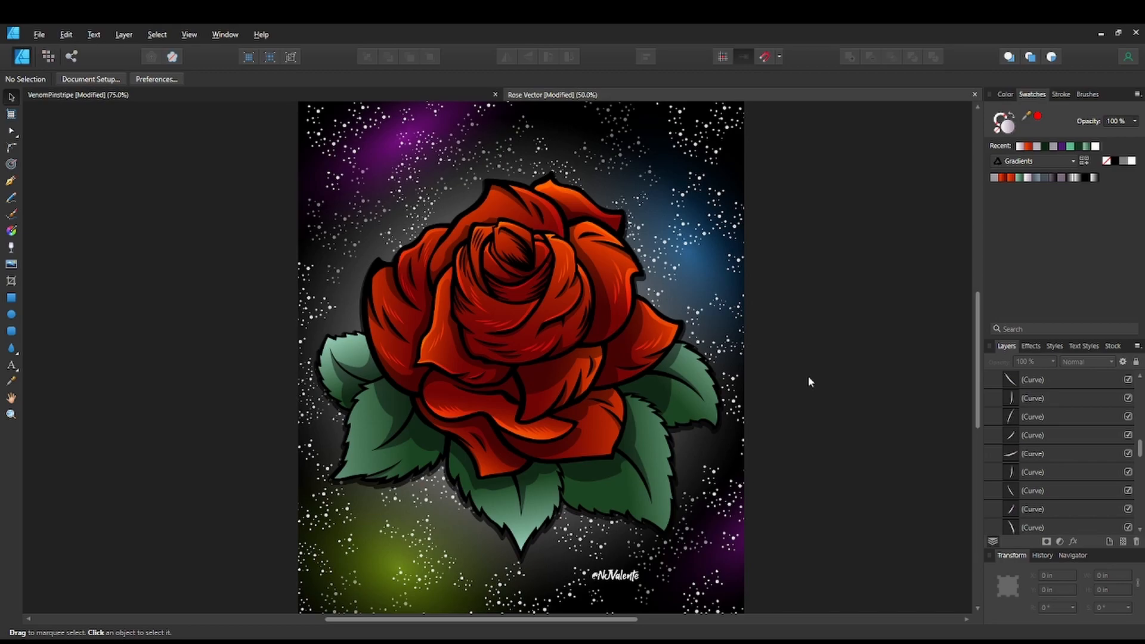
Hide the two existing jagged highlight shapes along the lower curled petal's edge in Layer9.
key("ctrl+1")
scroll(403, 388, "down", 3)
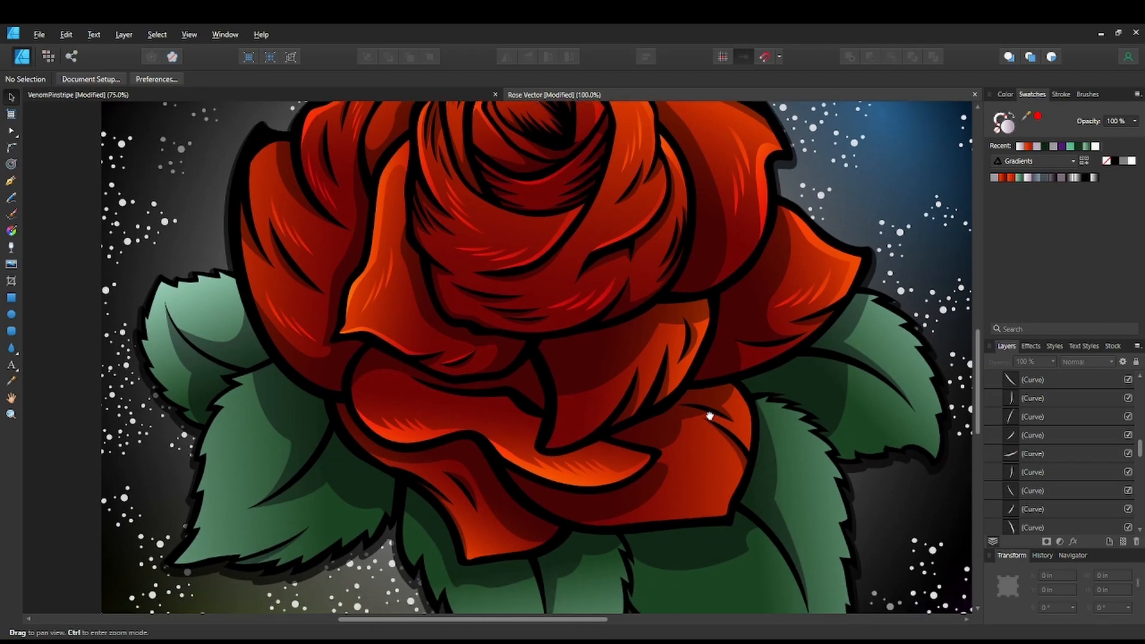
left_click(403, 385)
left_click(567, 422, "shift")
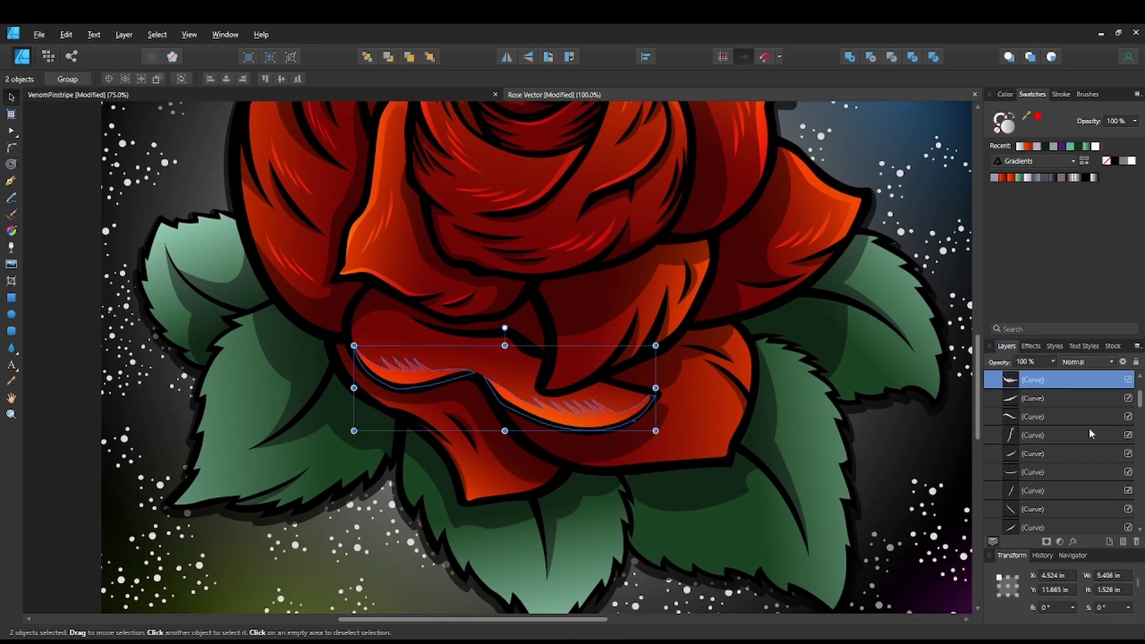
left_click(1129, 435)
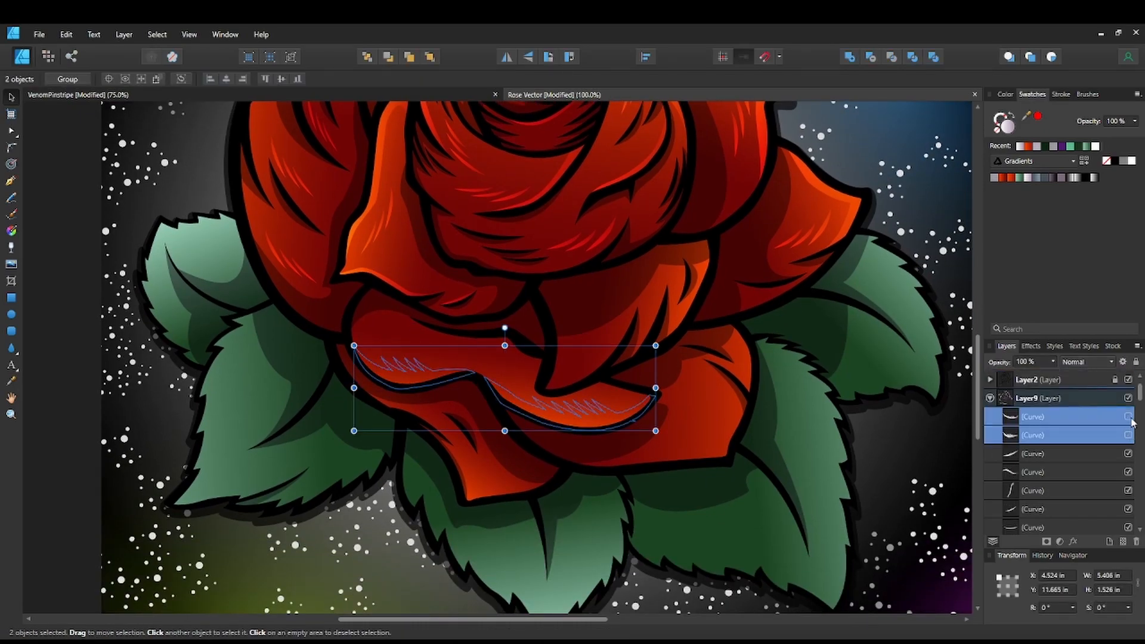
left_click(1128, 418)
left_click(1129, 418)
left_click(822, 431)
Draw a closed curved highlight along the bottom edge of the curled petal's left part and fill it with the recently used pale gradient.
scroll(821, 431, "up", 3)
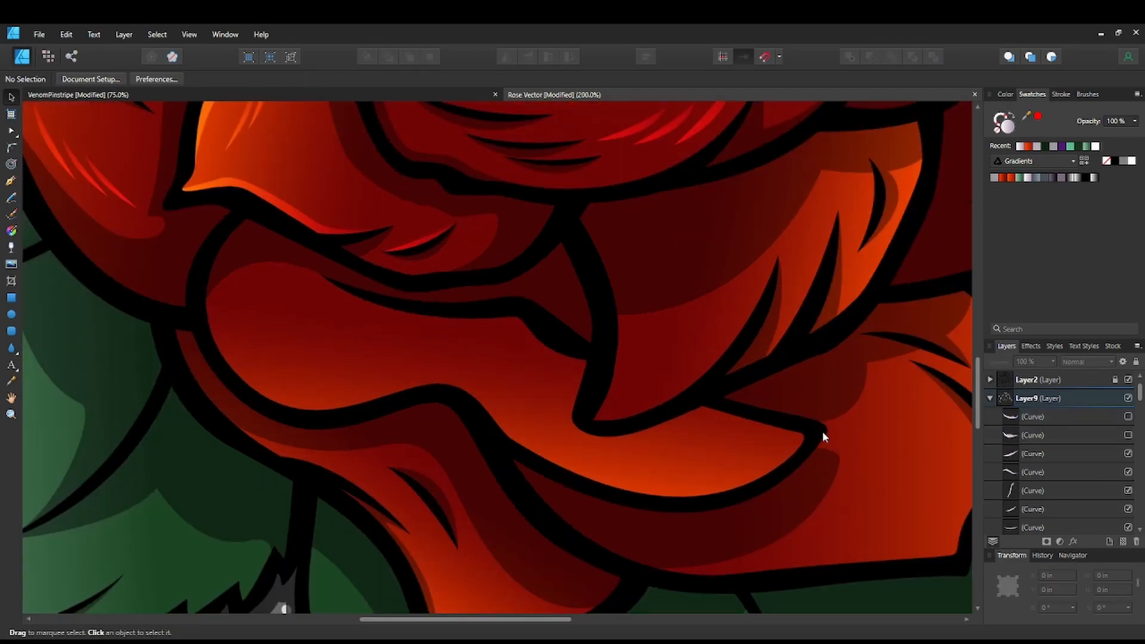
left_click_drag(593, 378, 614, 334)
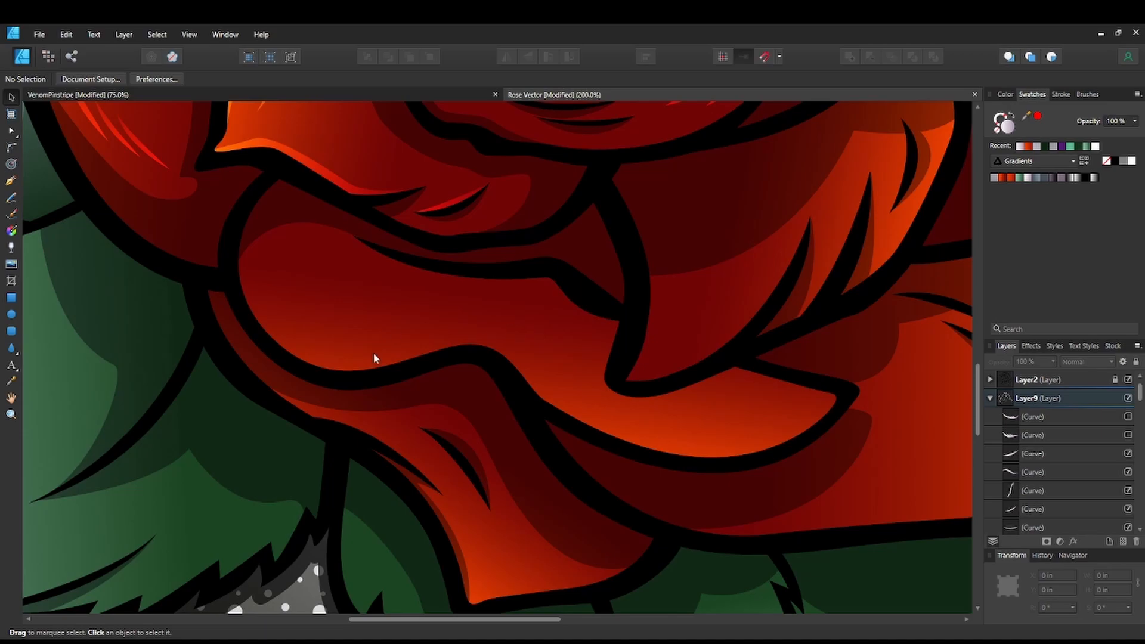
left_click(11, 180)
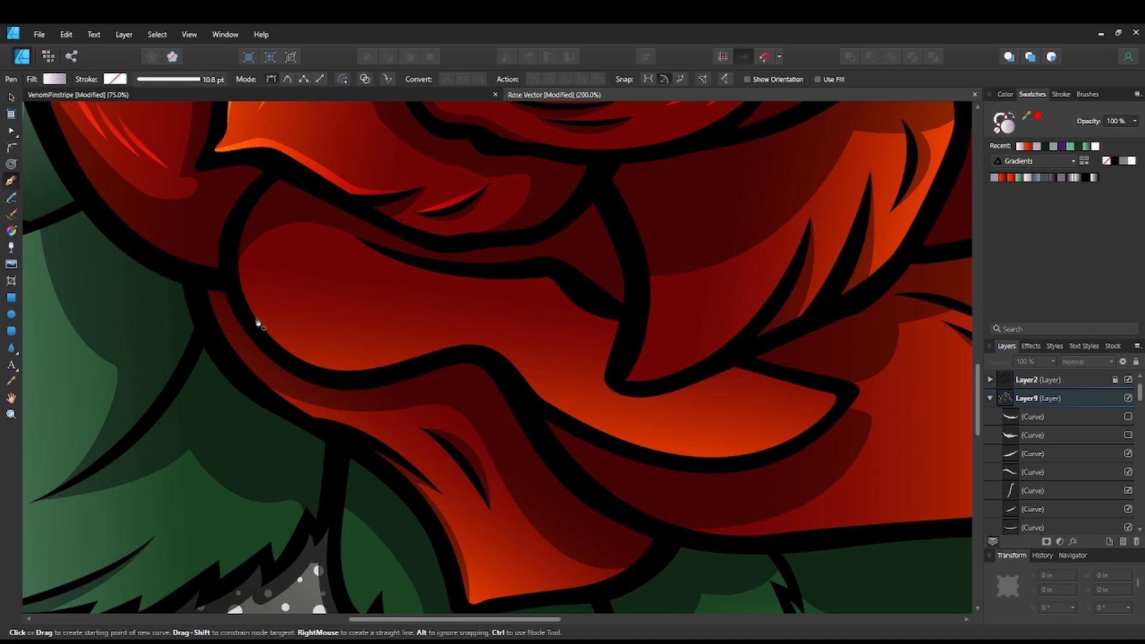
left_click(253, 315)
left_click_drag(375, 350, 521, 374)
left_click(496, 353)
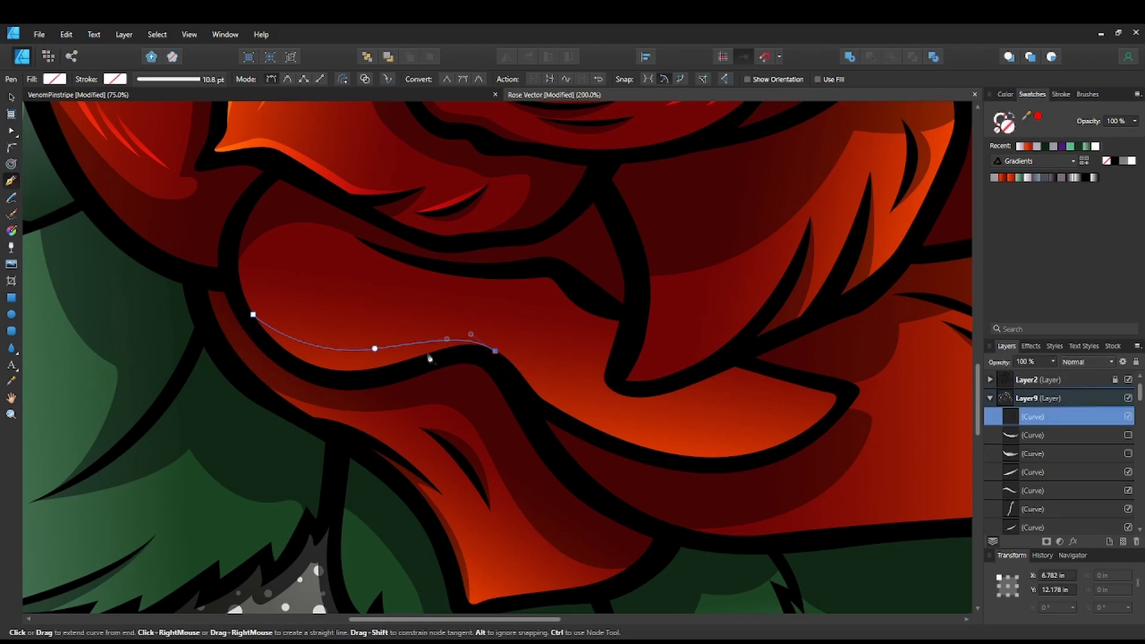
left_click_drag(441, 364, 335, 385)
left_click_drag(254, 316, 228, 250)
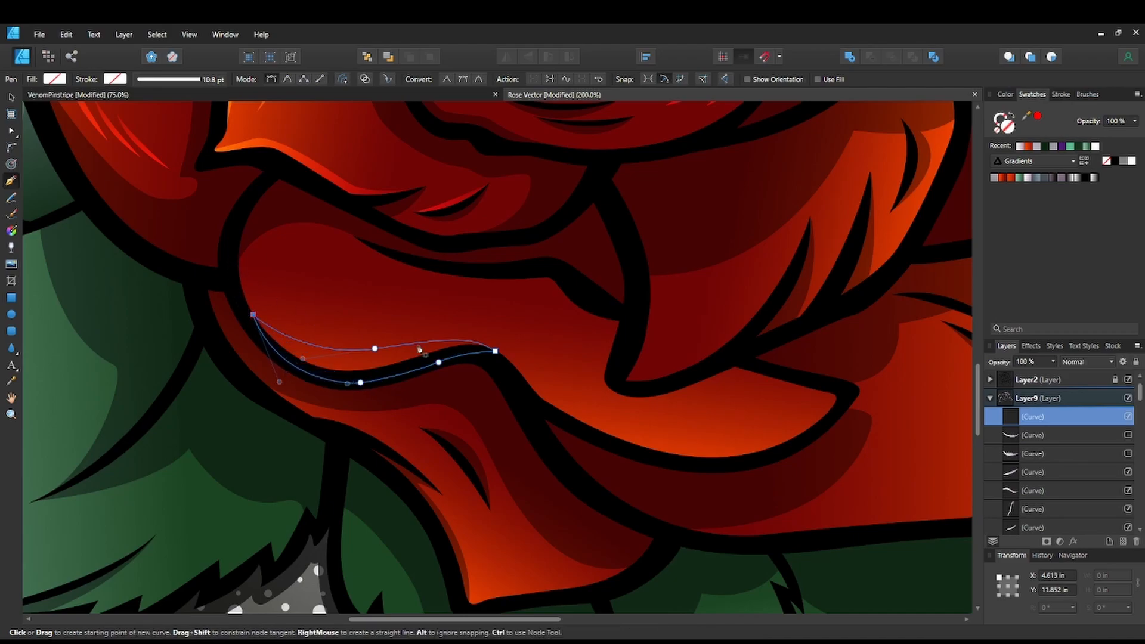
left_click(1020, 147)
Draw a closed crescent highlight along the bottom edge of the curled petal's right part and fill it with the same recent gradient.
key("space")
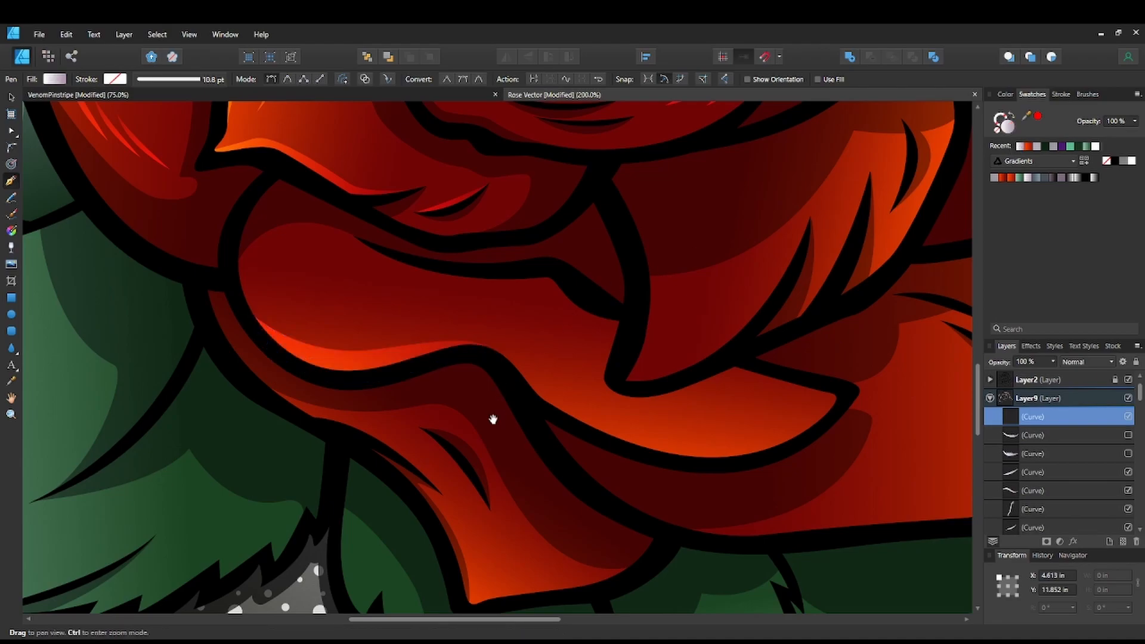
left_click_drag(495, 413, 442, 392)
left_click(458, 344)
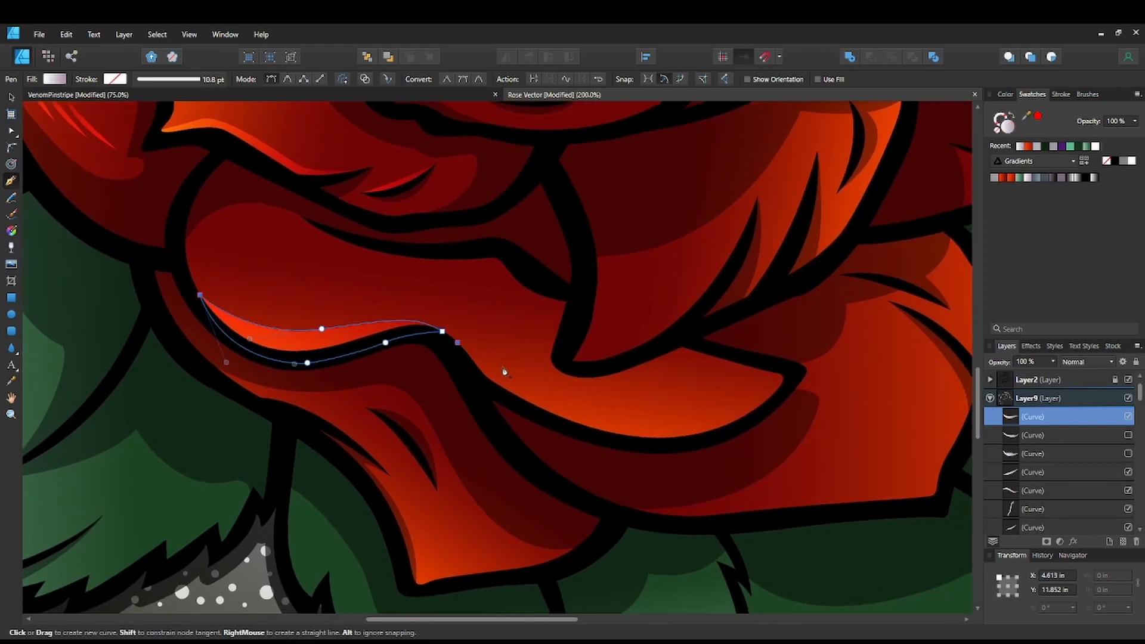
left_click_drag(528, 388, 557, 400)
left_click_drag(778, 376, 769, 406)
left_click_drag(646, 448, 579, 443)
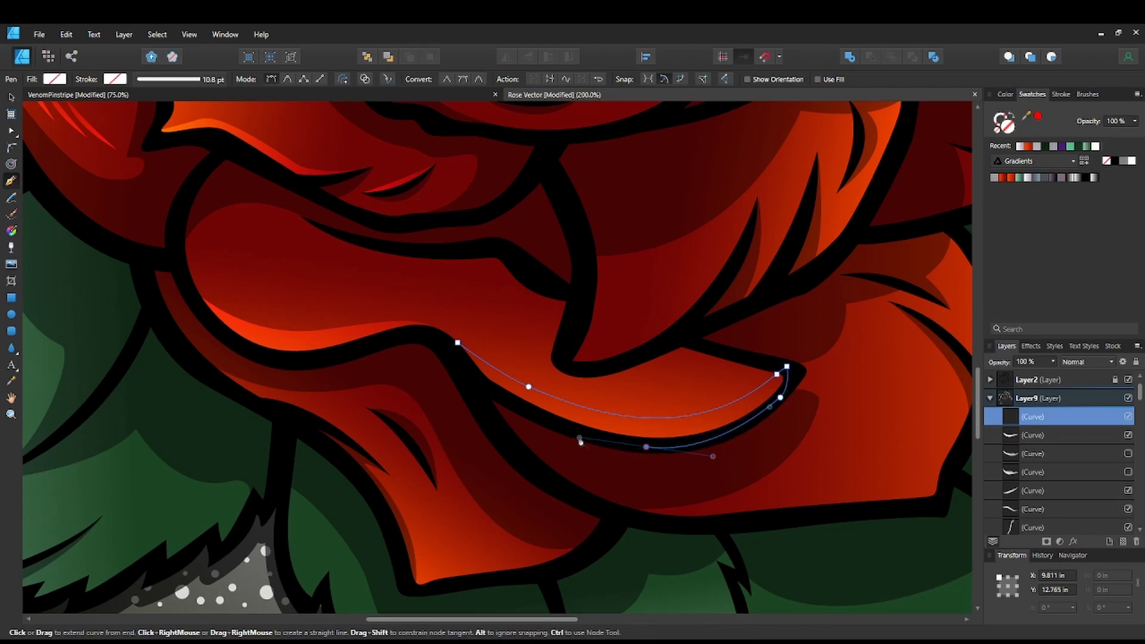
left_click_drag(489, 389, 449, 309)
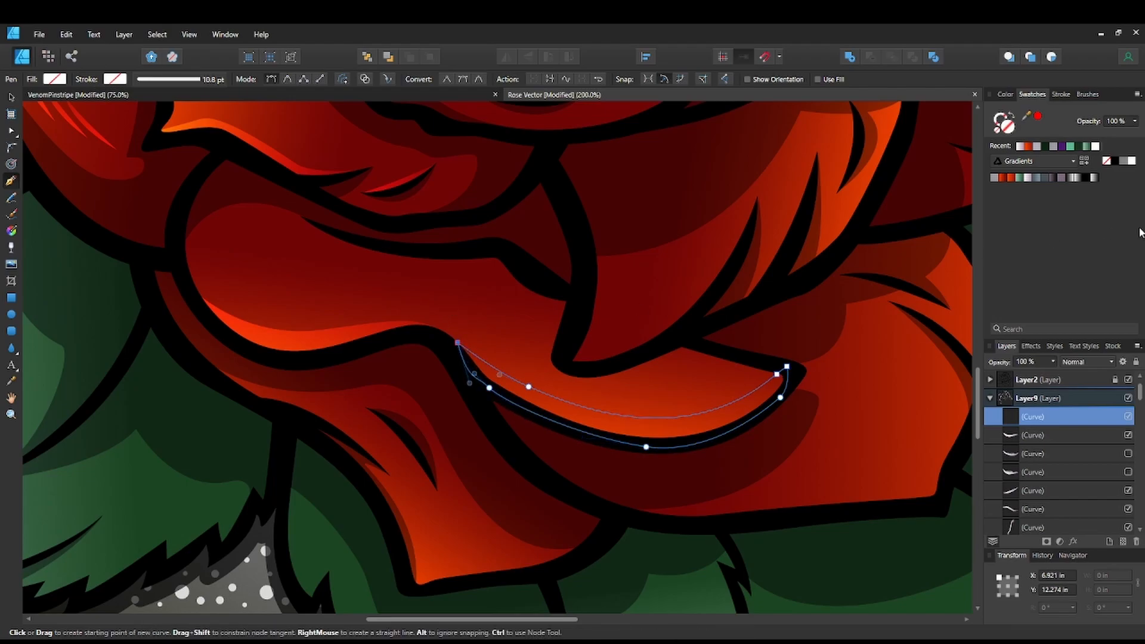
left_click(1020, 147)
Copy the three highlight strokes at the bottom of the central petal onto the left part of the curled petal.
left_click_drag(691, 363, 683, 450)
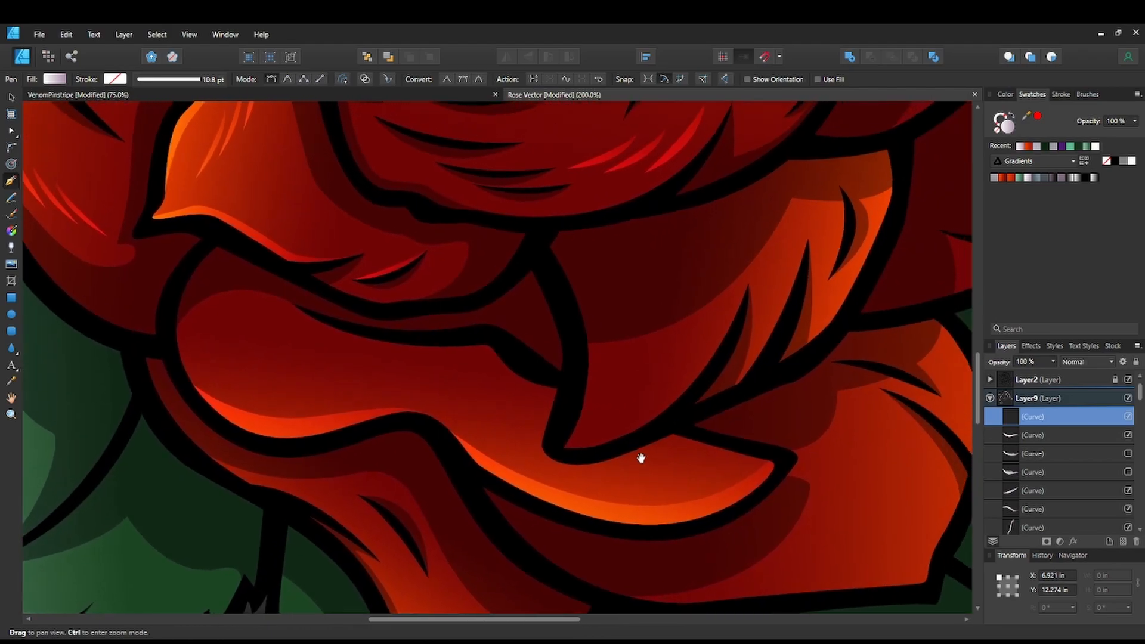
left_click_drag(702, 305, 726, 356)
left_click_drag(738, 396, 756, 380)
key("v")
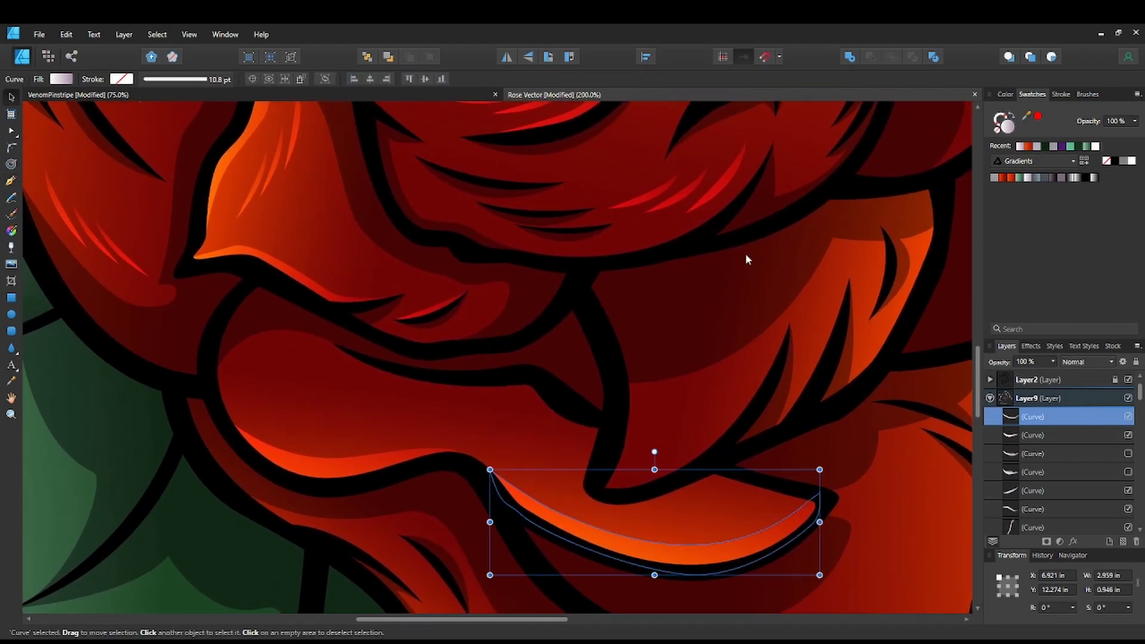
left_click(708, 183)
left_click(682, 189, "shift")
left_click(653, 191, "shift")
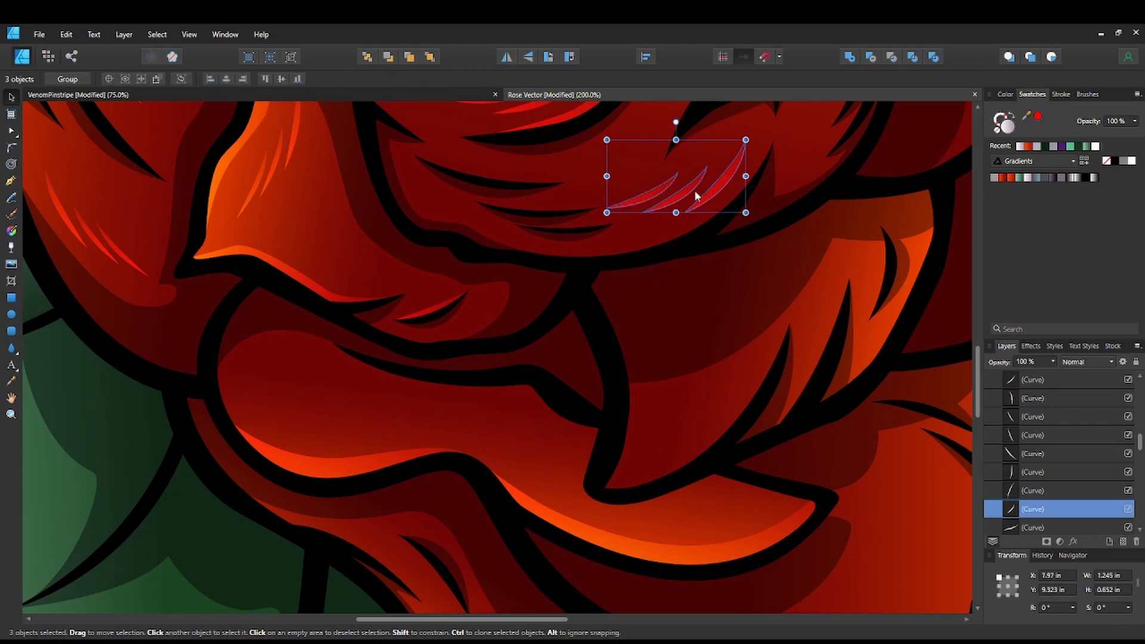
mouse_move(717, 187)
left_mouse_down()
mouse_move(628, 451)
mouse_move(436, 402)
left_mouse_up()
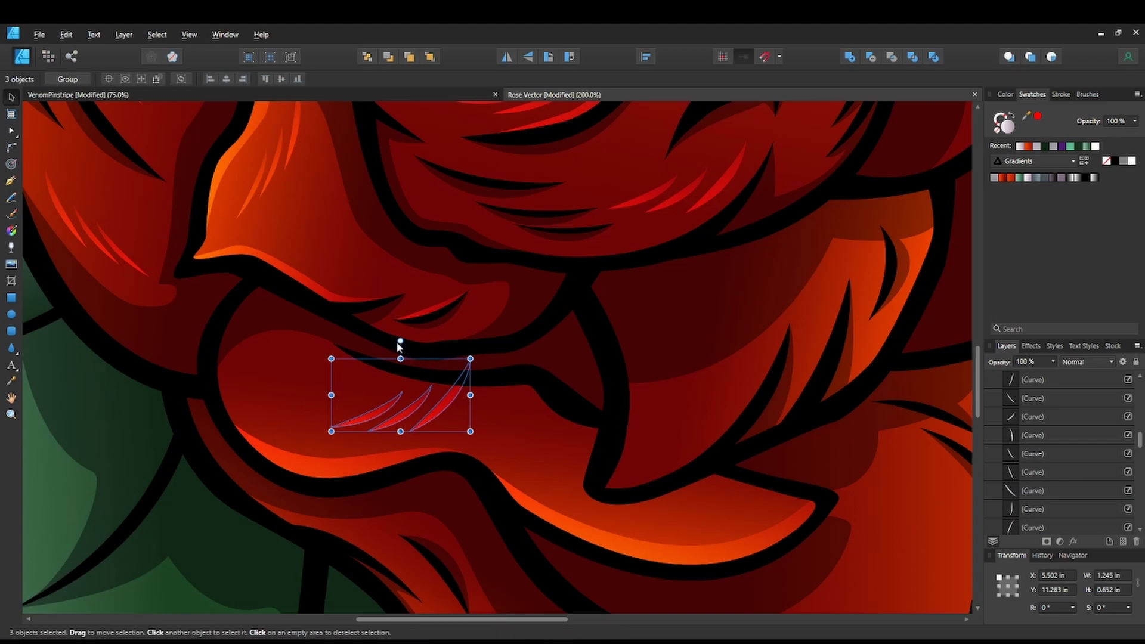
key("ctrl+d")
key("ctrl+z")
Rotate the copied strokes to -41.1°, shrink them to 1.115 × 0.568 in, and fit them above the curled petal's left edge highlight.
left_click_drag(400, 341, 436, 353)
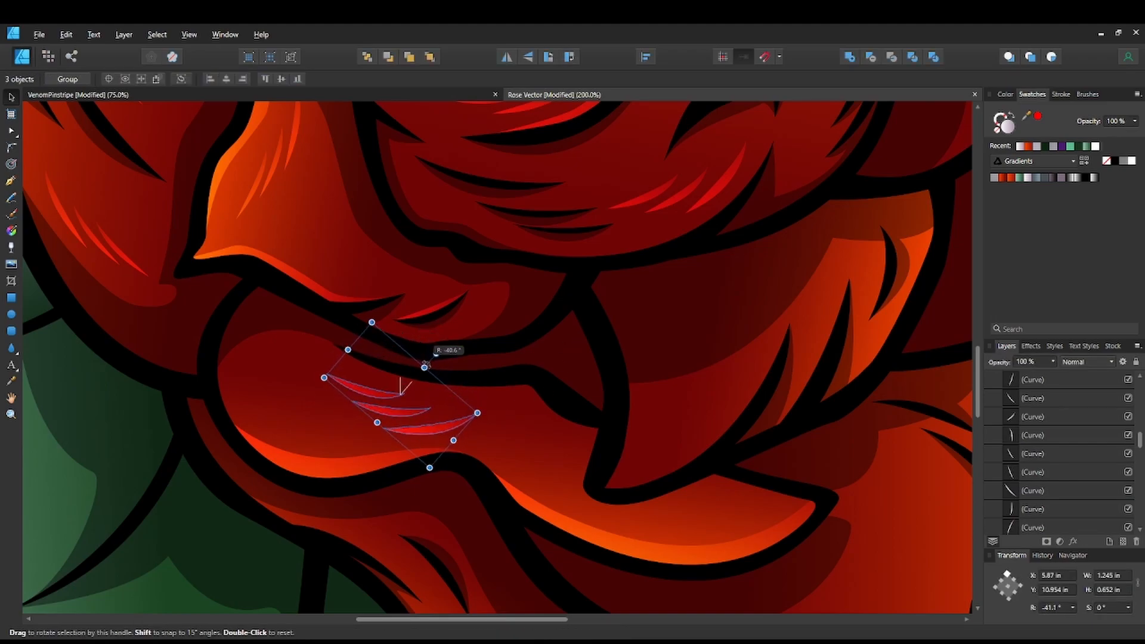
left_click_drag(424, 431, 340, 447)
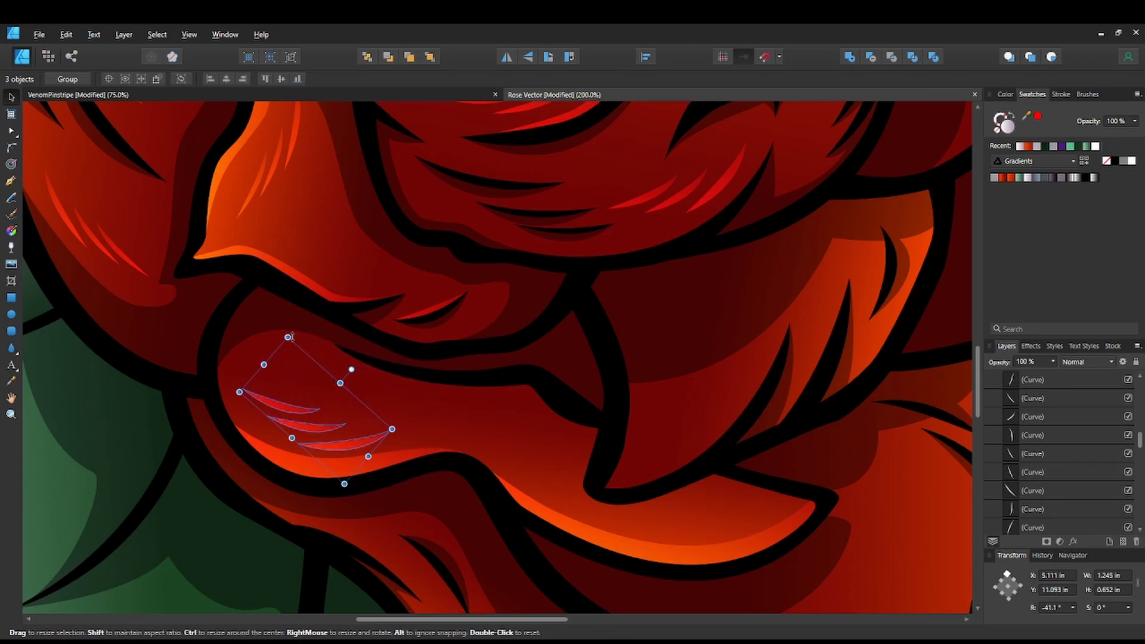
left_click_drag(287, 336, 292, 354)
left_click_drag(316, 440, 310, 426)
Copy the three strokes to the curled petal's right end and rotate the copy to about 16.8°.
key("space")
left_click_drag(539, 460, 616, 424)
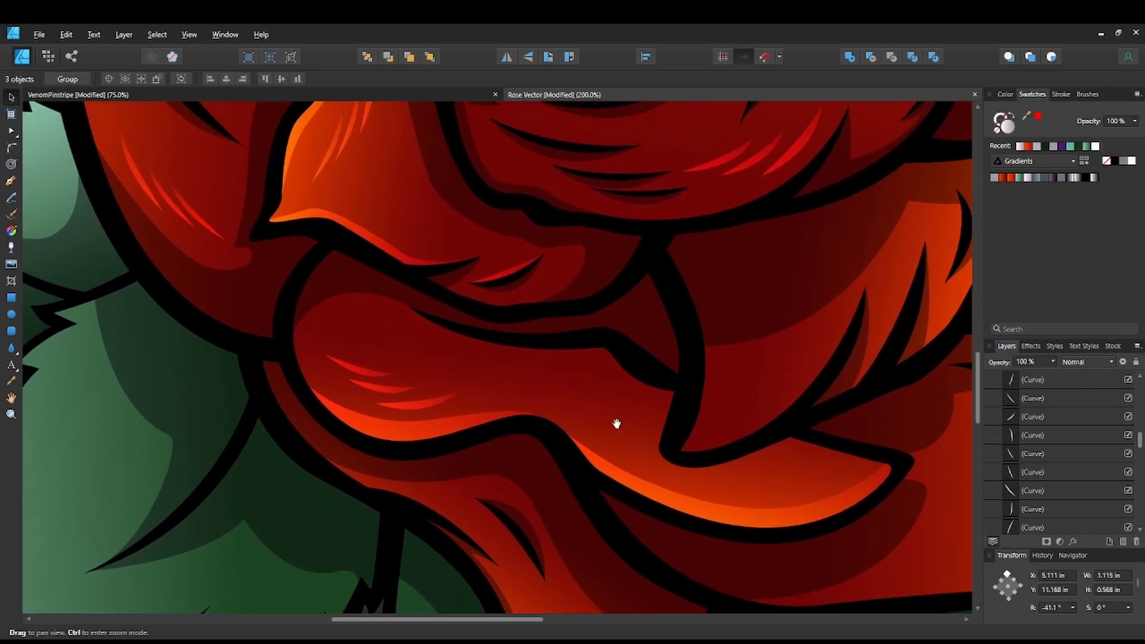
left_click_drag(420, 409, 800, 486)
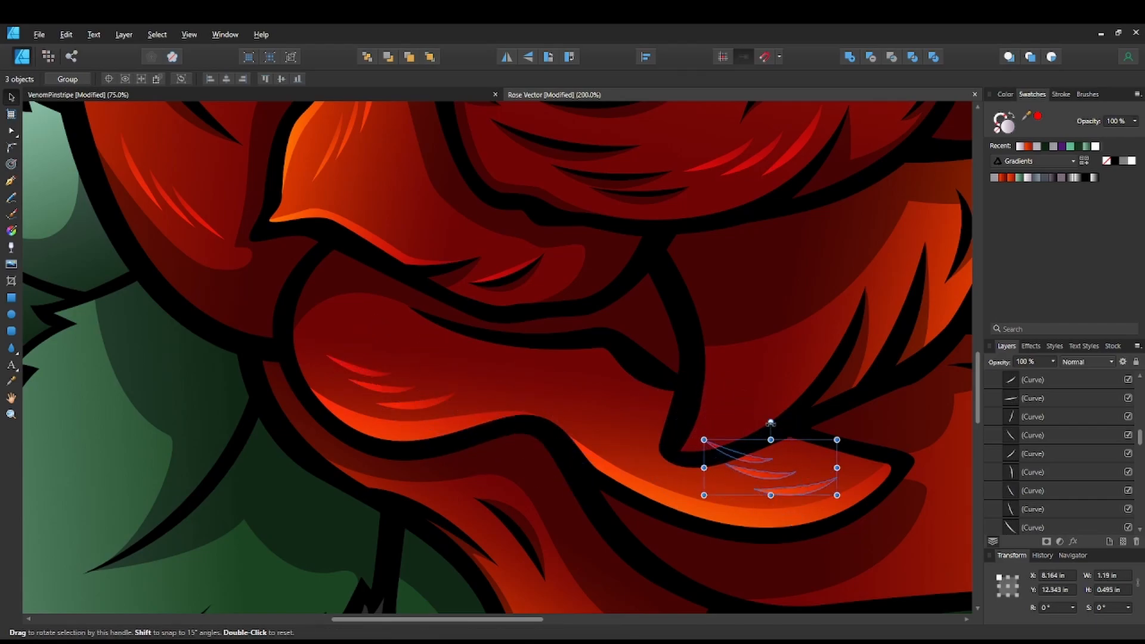
left_click_drag(771, 422, 751, 425)
left_click_drag(792, 478, 776, 486)
left_click_drag(735, 435, 741, 435)
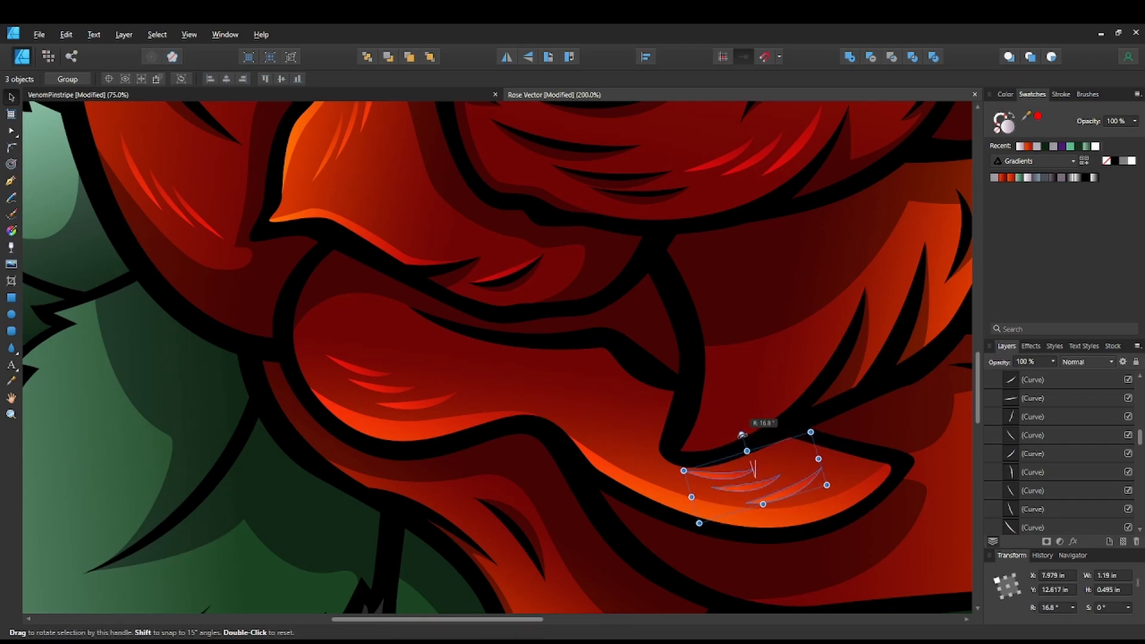
Stretch the right-end strokes to 1.358 in wide by 0.405 in high, nudge them into place, and rotate them to 14.1°.
key("ctrl+minus")
key("ctrl+minus")
key("ctrl+minus")
key("ctrl+minus")
key("ctrl+minus")
key("ctrl+minus")
key("ctrl+plus")
key("ctrl+plus")
key("ctrl+plus")
key("ctrl+plus")
key("ctrl+plus")
key("ctrl+plus")
key("ctrl+plus")
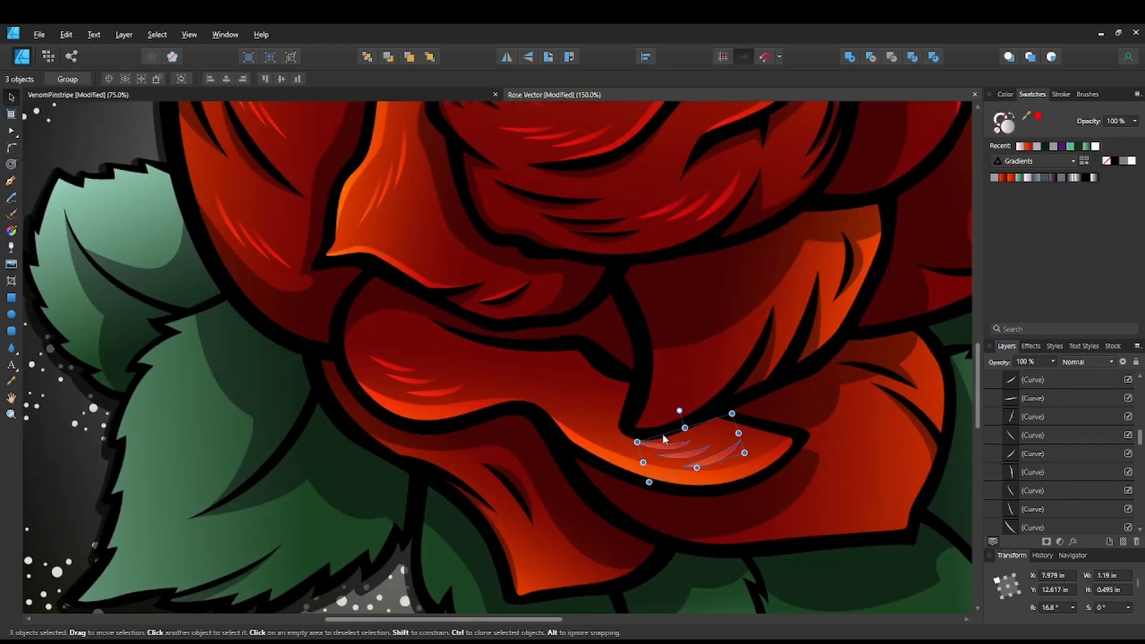
left_click_drag(637, 442, 626, 453)
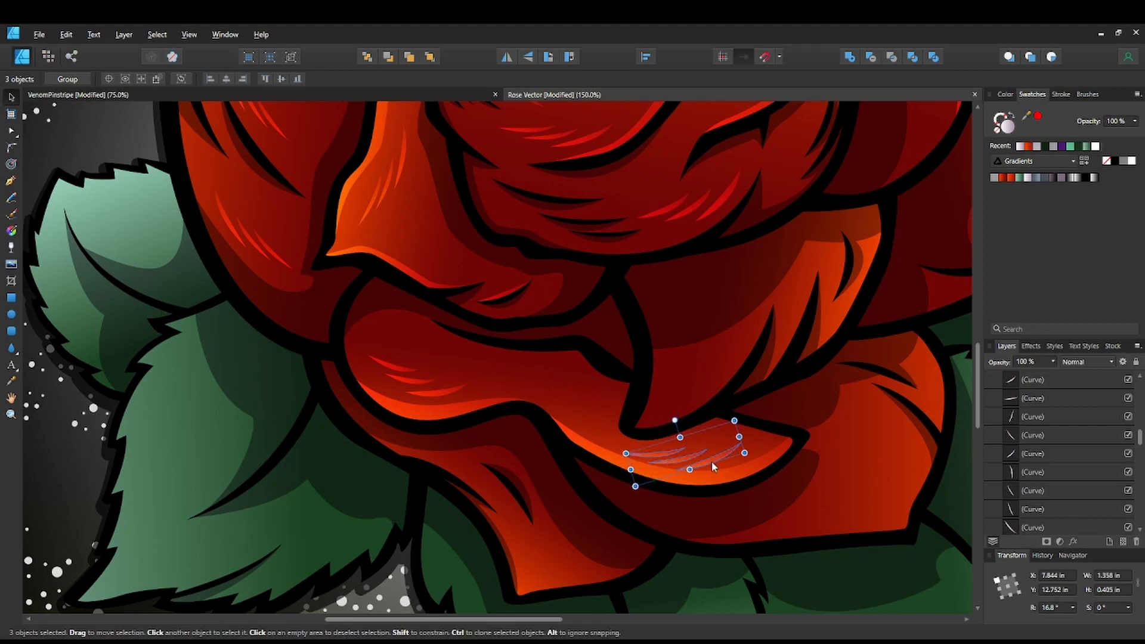
left_click_drag(713, 468, 721, 463)
left_click_drag(684, 414, 689, 417)
Review the curled petal's new highlights against the whole rose illustration.
left_click_drag(728, 508, 630, 461)
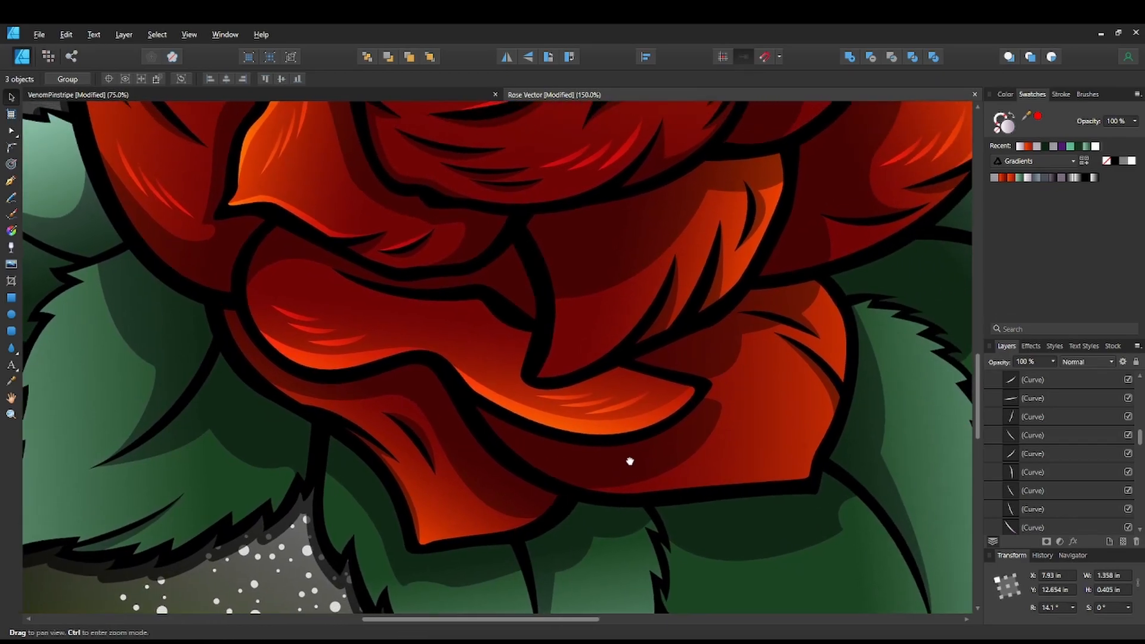
key("ctrl+minus")
key("ctrl+minus")
key("ctrl+minus")
left_click_drag(701, 416, 718, 448)
left_click_drag(767, 400, 771, 425)
key("space")
left_click_drag(720, 348, 734, 336)
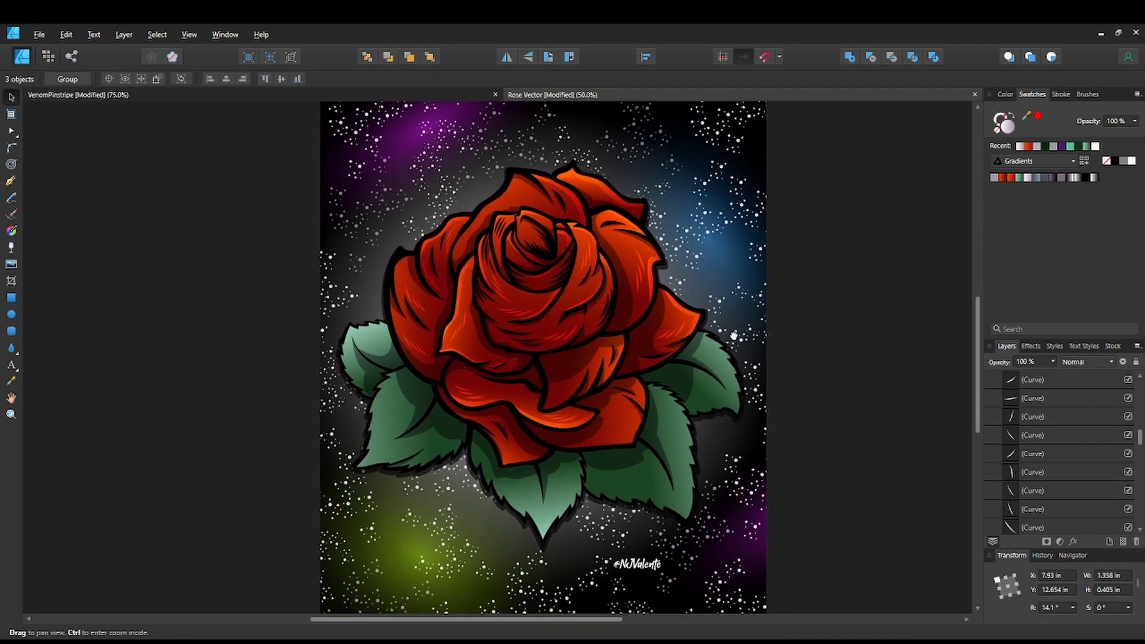
left_click_drag(728, 417, 731, 404)
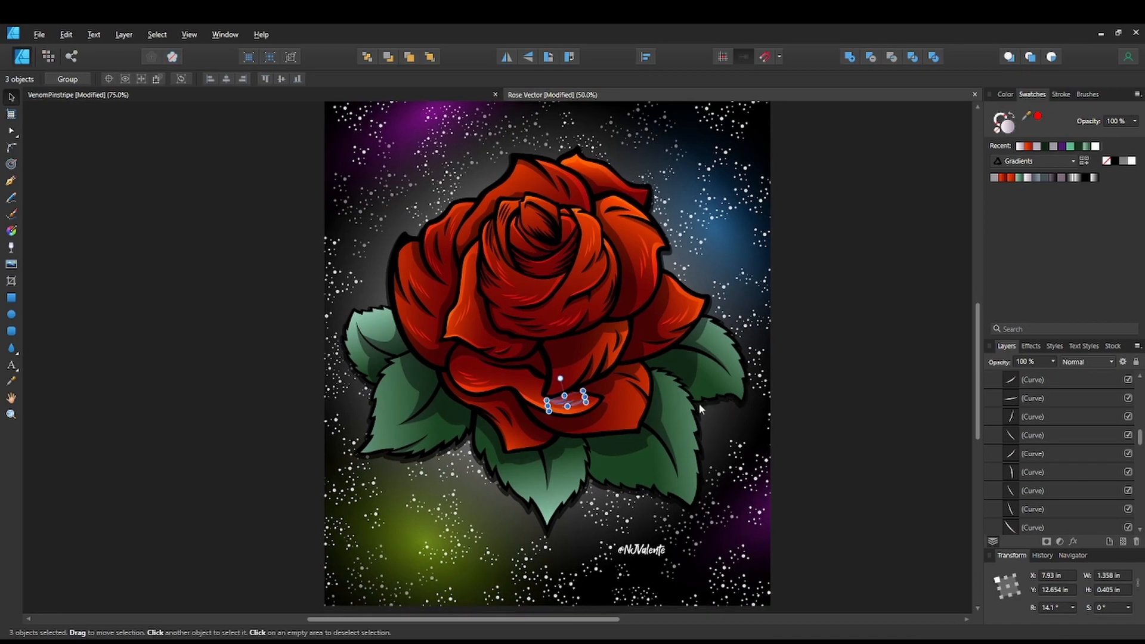
Draw a thin closed highlight shape with the Pen tool along the bottom edge of the pointed lower-left petal.
key("ctrl+plus")
key("ctrl+plus")
key("ctrl+plus")
key("ctrl+plus")
key("space")
left_click_drag(623, 498, 592, 337)
left_click_drag(589, 457, 582, 334)
left_click_drag(582, 409, 583, 404)
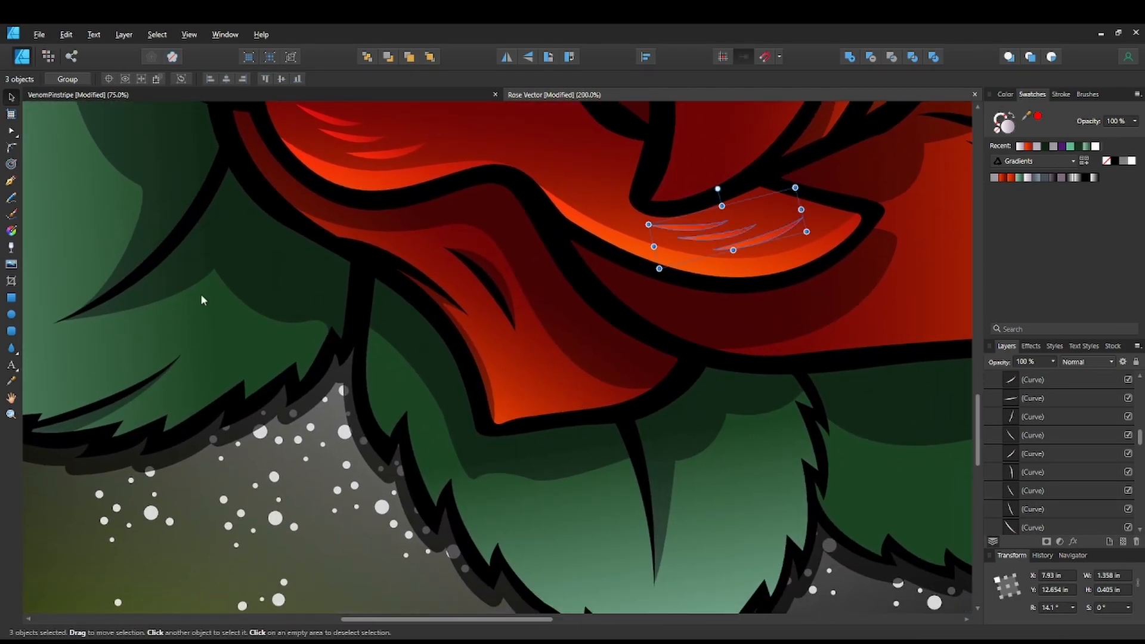
left_click(11, 180)
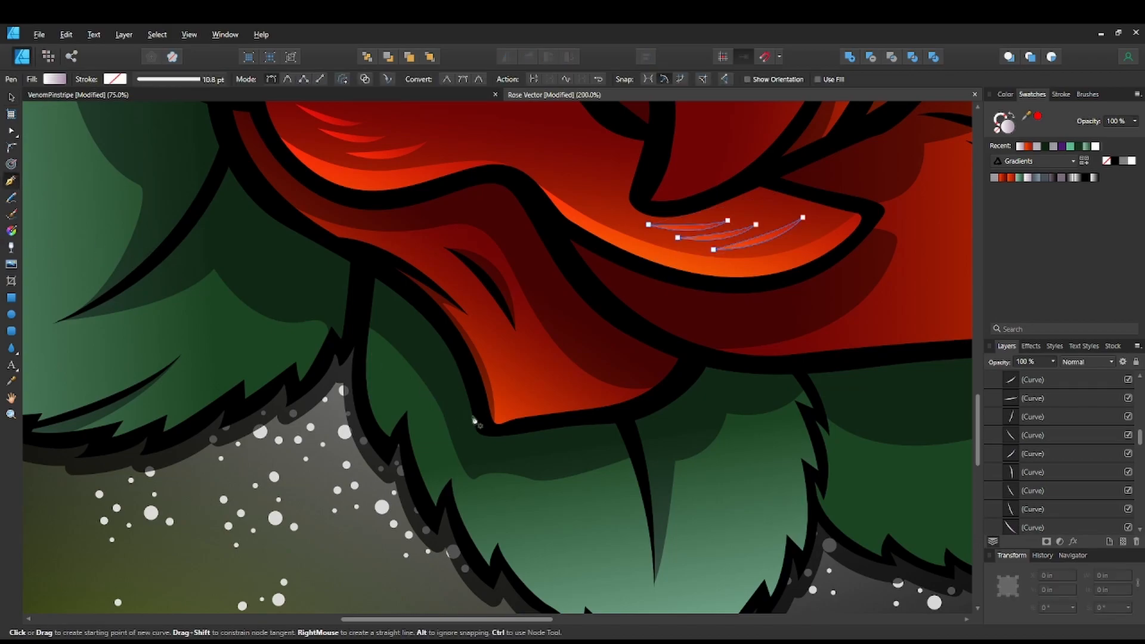
left_click(501, 425)
left_click_drag(521, 411, 533, 410)
left_click_drag(646, 395, 686, 387)
left_click(646, 396)
left_click_drag(587, 419, 552, 420)
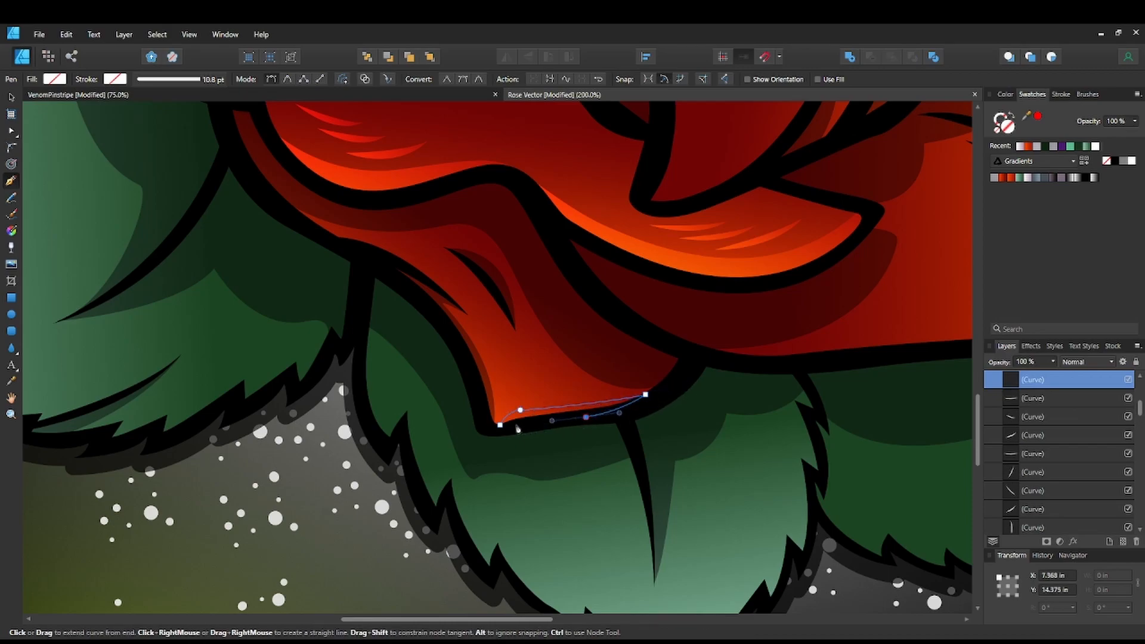
left_click(498, 431)
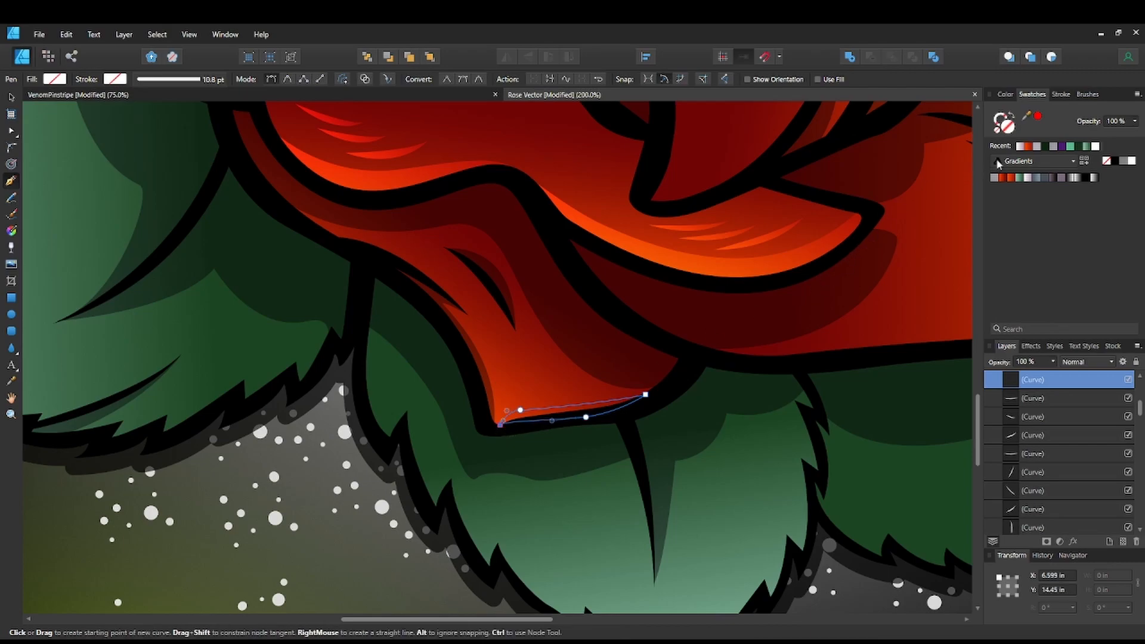
Fill the lower-left petal's highlight with the recently used pale gradient and fine-tune the node near its pointed tip.
left_click(1018, 147)
key("space")
left_click_drag(793, 418, 721, 405)
key("a")
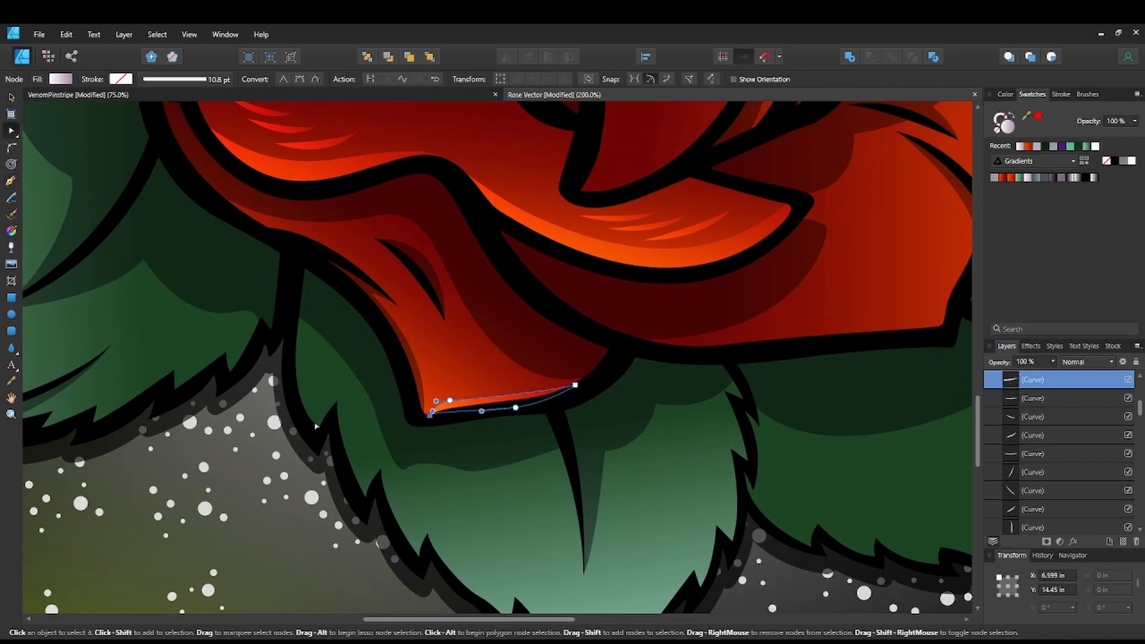
left_click_drag(449, 400, 450, 399)
Draw a highlight outline with the Pen tool along the bottom edge of the lower-right petal.
key("space")
left_click_drag(547, 328, 598, 384)
key("ctrl+minus")
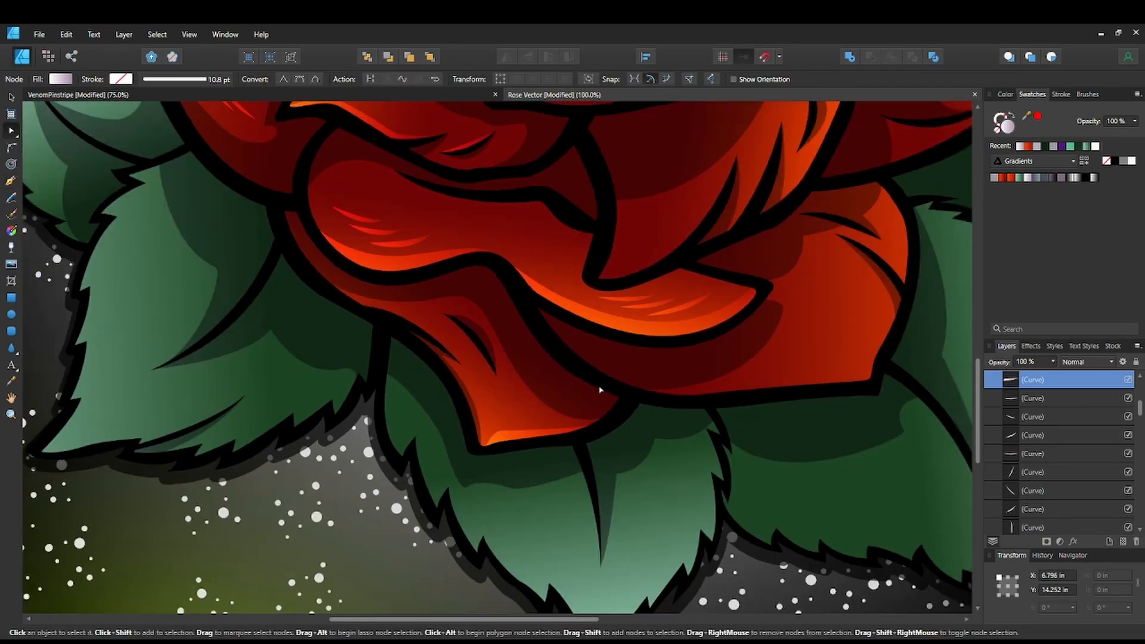
key("ctrl+minus")
key("ctrl+minus")
key("space")
left_click_drag(593, 375, 549, 393)
key("ctrl+plus")
key("ctrl+plus")
left_click_drag(591, 419, 523, 352)
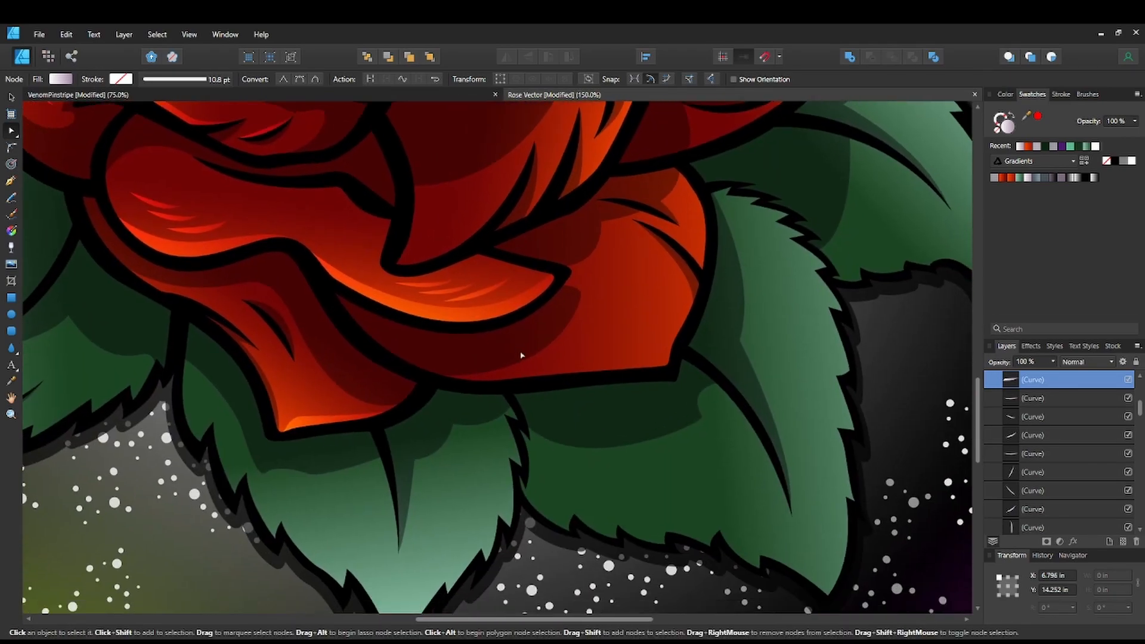
key("p")
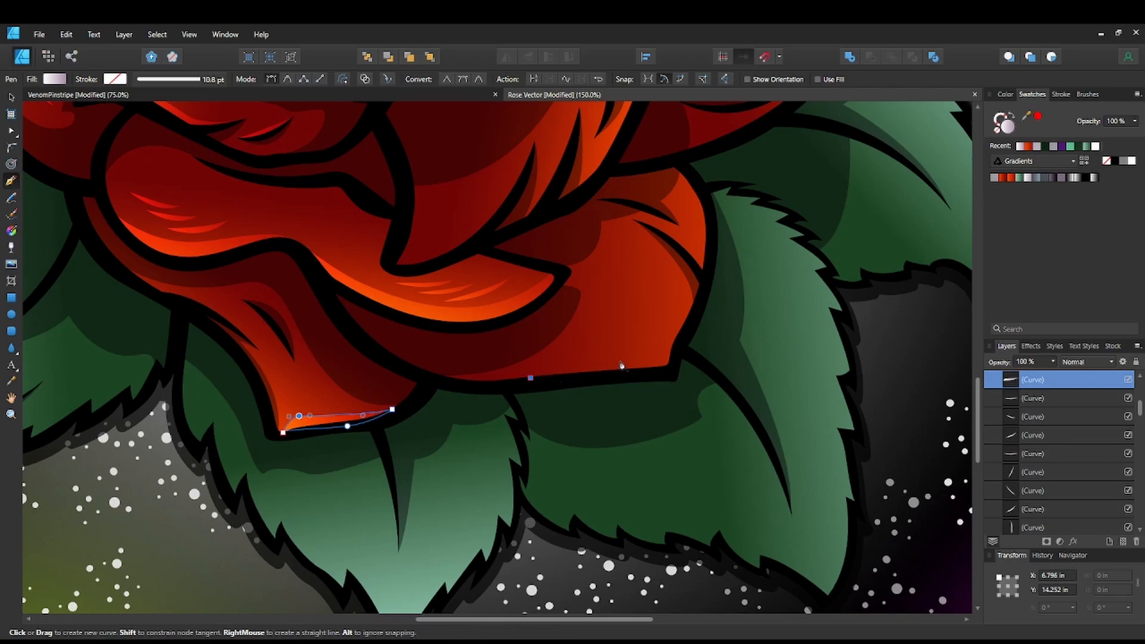
left_click_drag(630, 359, 648, 359)
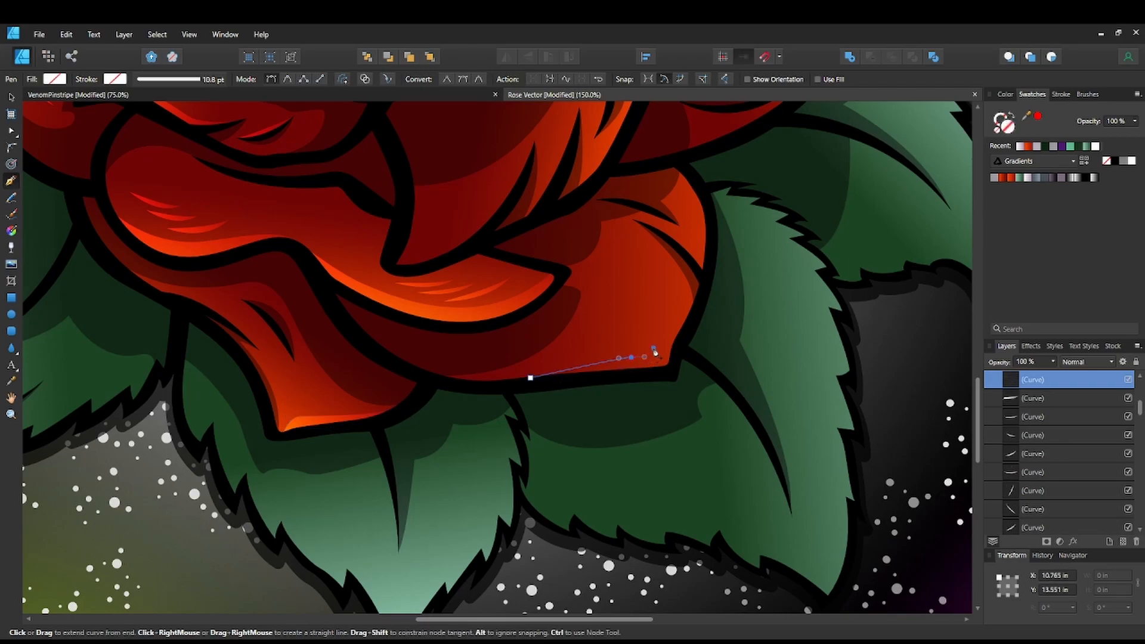
Complete the closed Pen highlight along the lower-right petal's bottom edge and tip, and fill it with the recent light lavender gradient.
left_click_drag(693, 308, 701, 289)
left_click(691, 309)
left_click_drag(684, 339, 682, 353)
left_click(675, 366)
left_click_drag(531, 378, 537, 379)
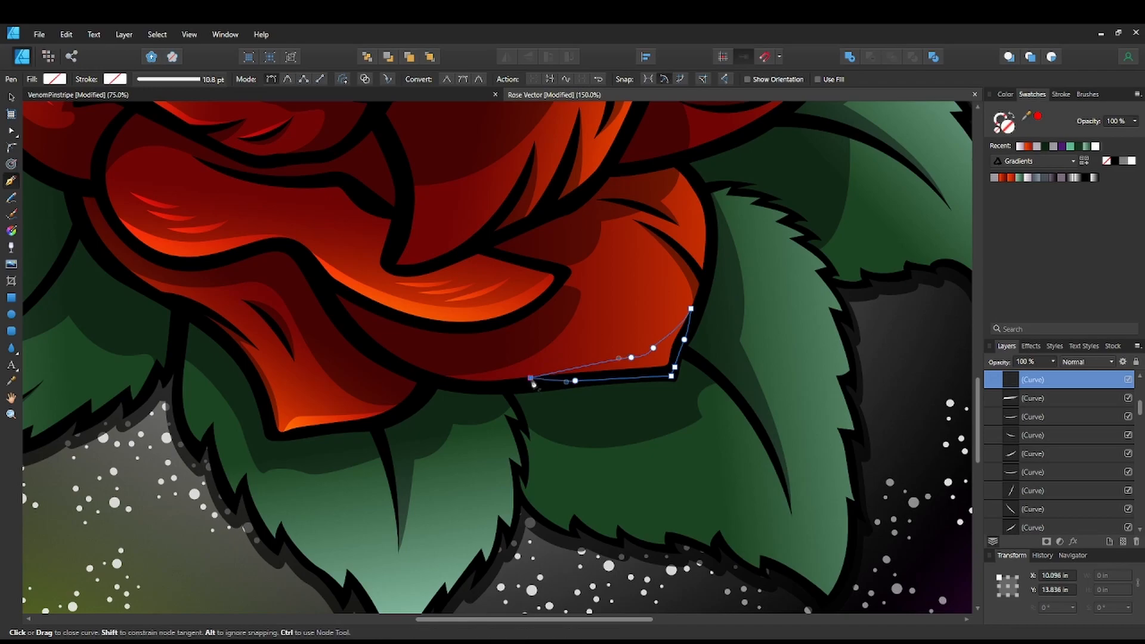
left_click(1019, 146)
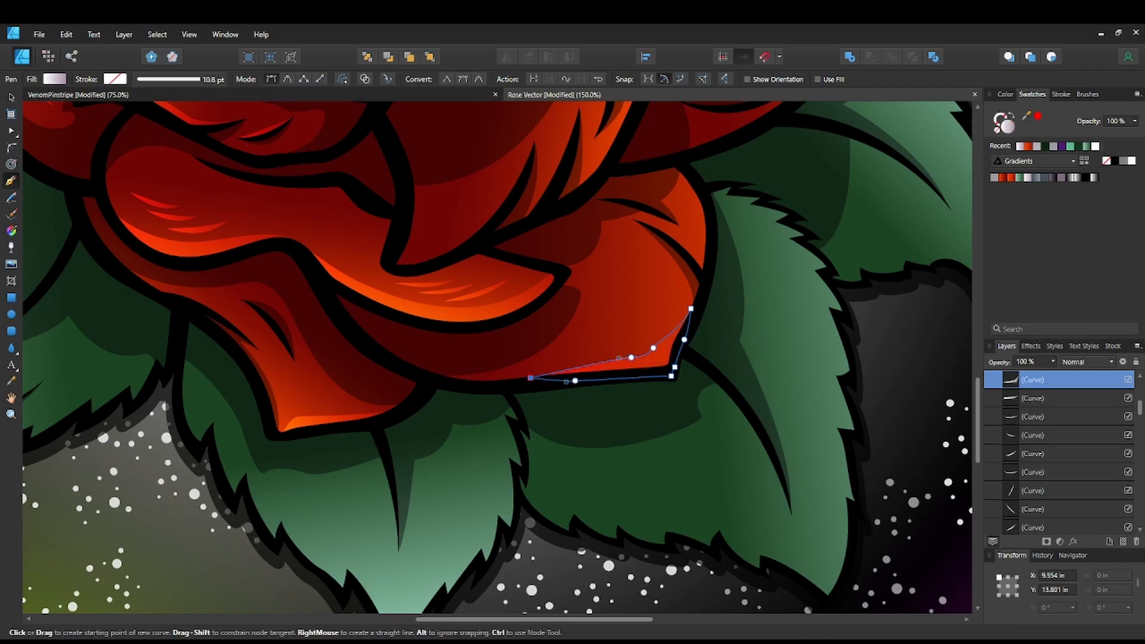
Draw a curved highlight with the Pen tool on the lower-right petal's outer edge above the crease line, filled with the recent light gradient.
left_click_drag(734, 462, 698, 519)
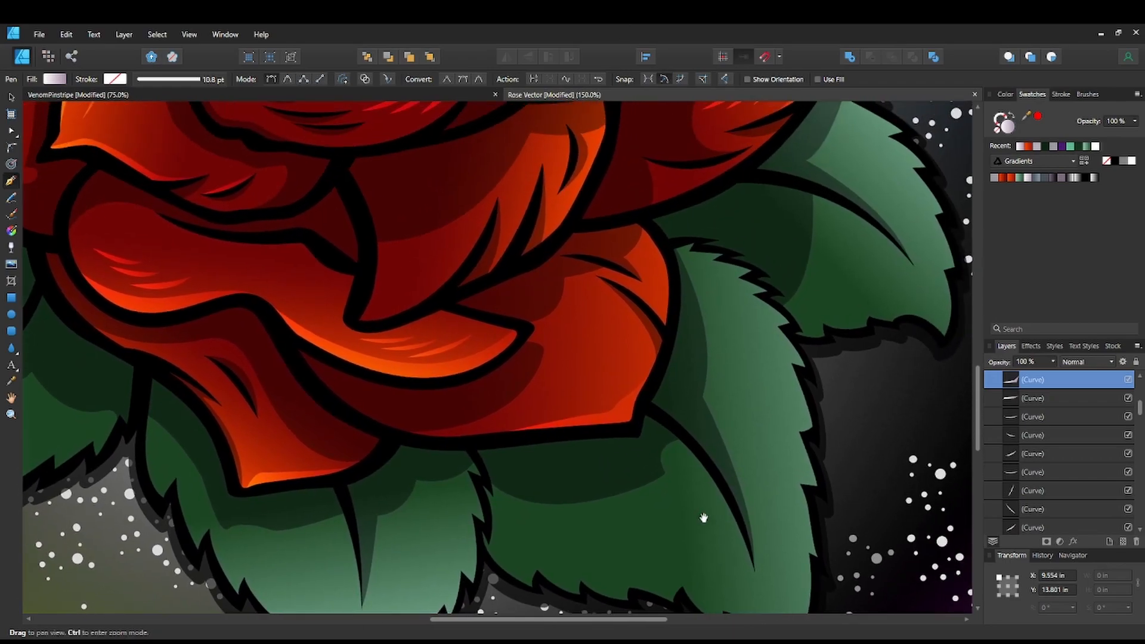
left_click(647, 232)
left_click_drag(658, 305, 588, 287)
left_click(614, 284)
left_click_drag(667, 342, 675, 369)
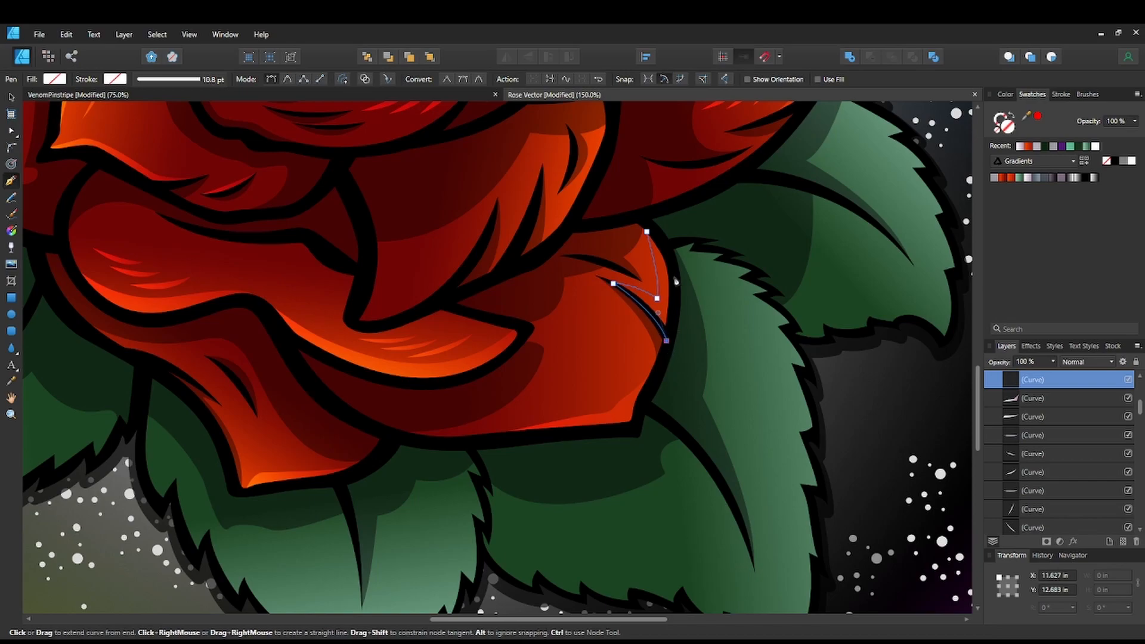
left_click_drag(647, 232, 603, 226)
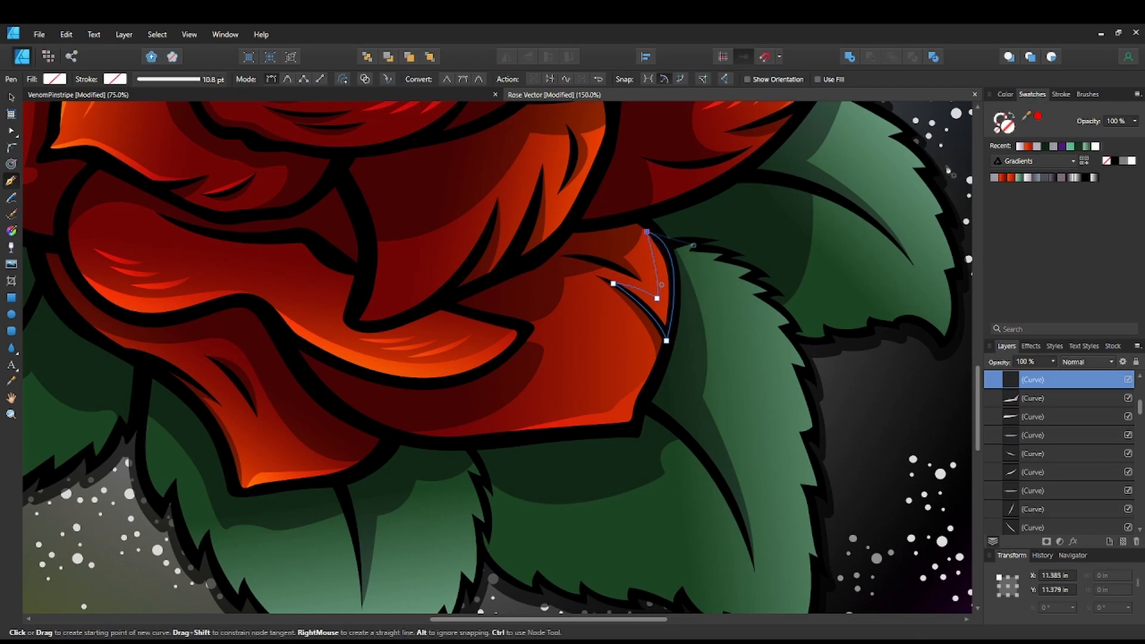
left_click(1020, 147)
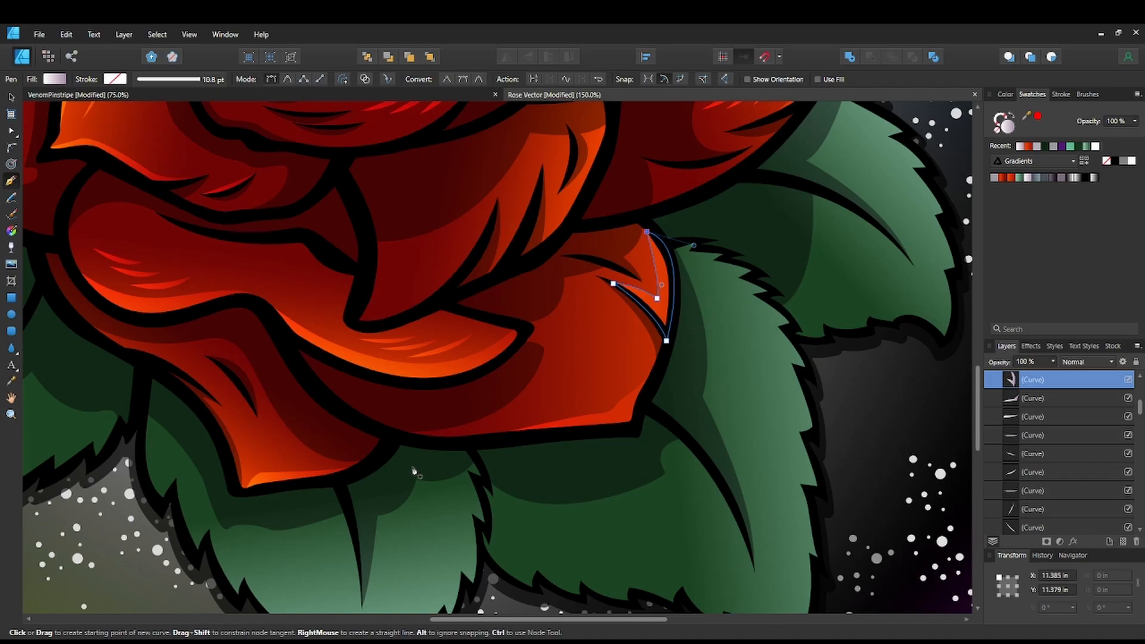
Examine the rose's lower-right petals and the neighbouring leaves for areas that need highlights.
key("space")
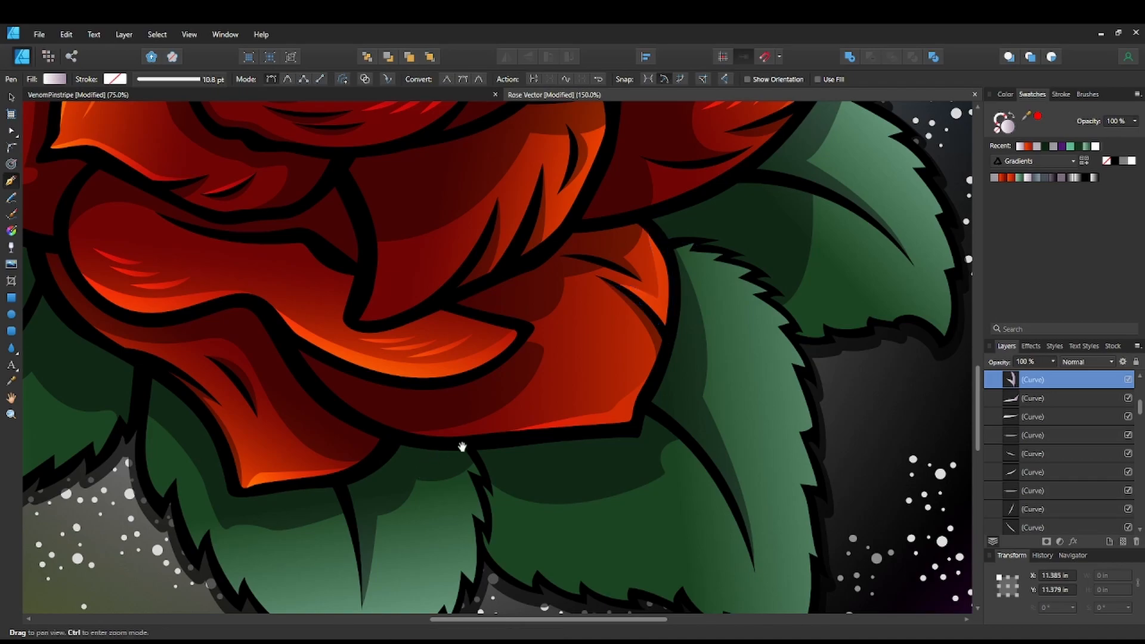
left_click_drag(596, 366, 543, 443)
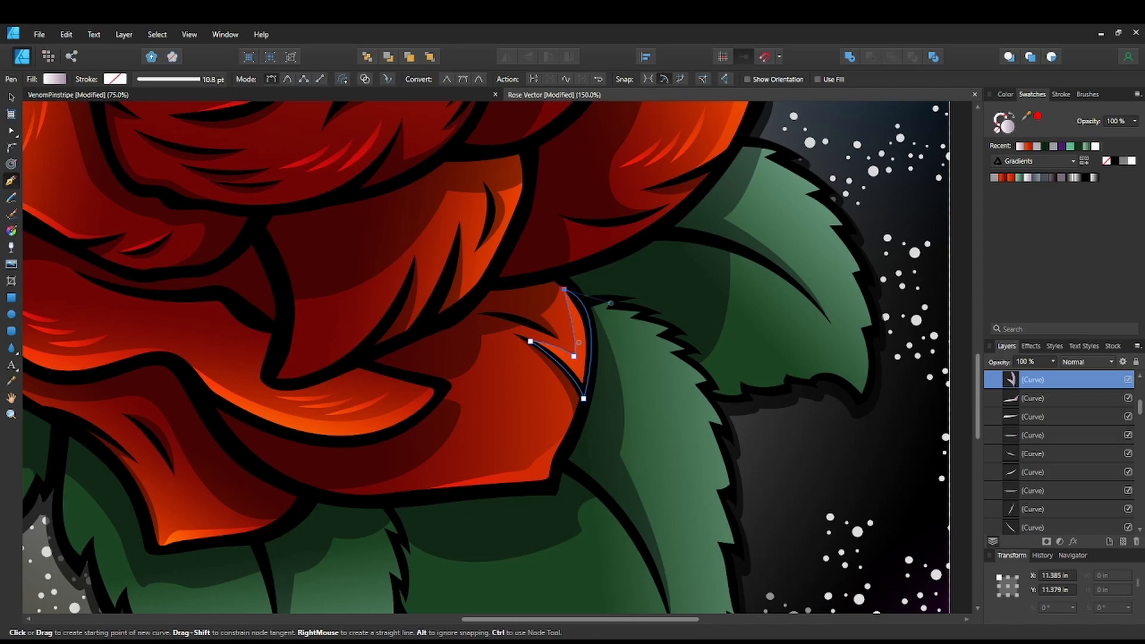
key("space")
left_click_drag(719, 433, 696, 507)
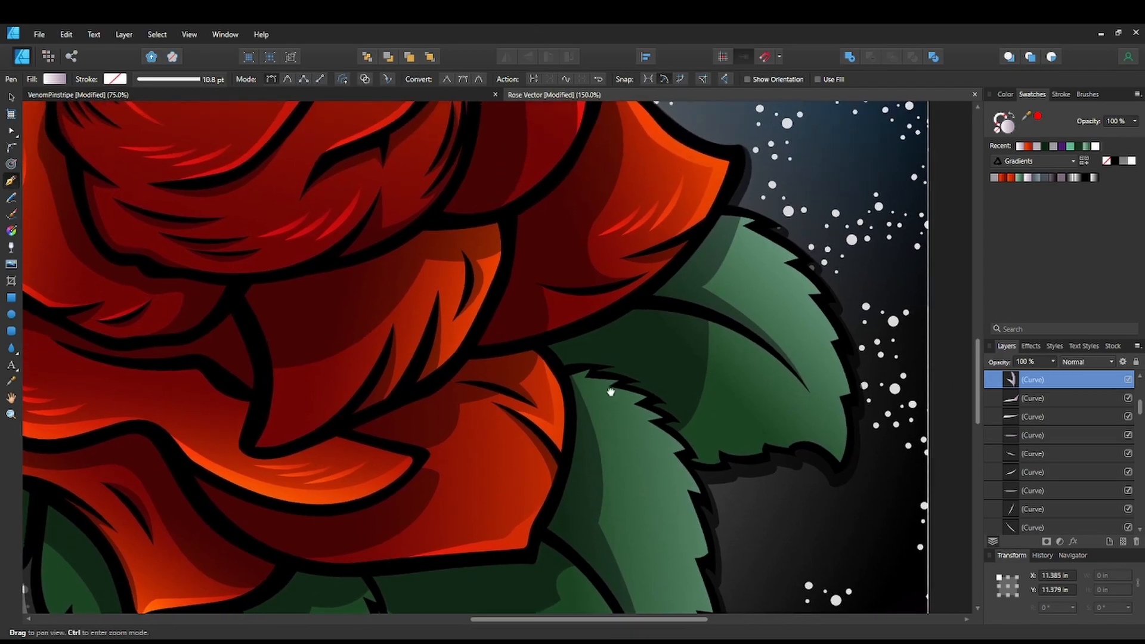
left_click_drag(612, 385, 640, 473)
left_click_drag(557, 284, 596, 428)
left_click_drag(504, 419, 621, 474)
left_click_drag(880, 472, 651, 339)
left_click_drag(705, 423, 611, 265)
left_click_drag(656, 370, 652, 325)
left_click_drag(498, 373, 620, 281)
left_click_drag(509, 435, 539, 422)
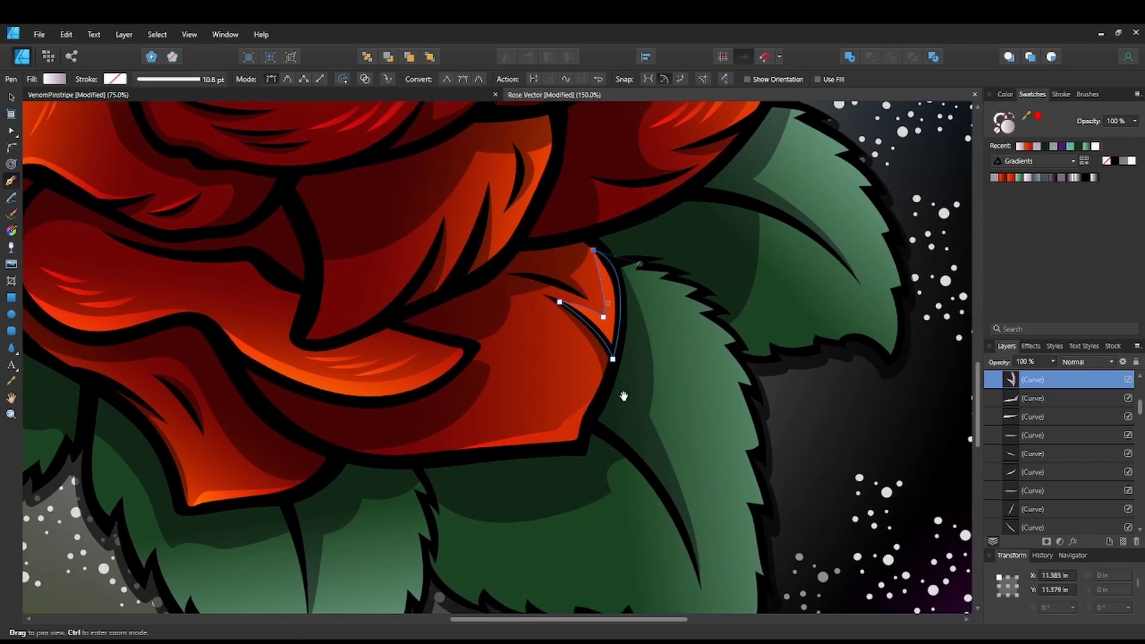
left_click_drag(607, 399, 537, 396)
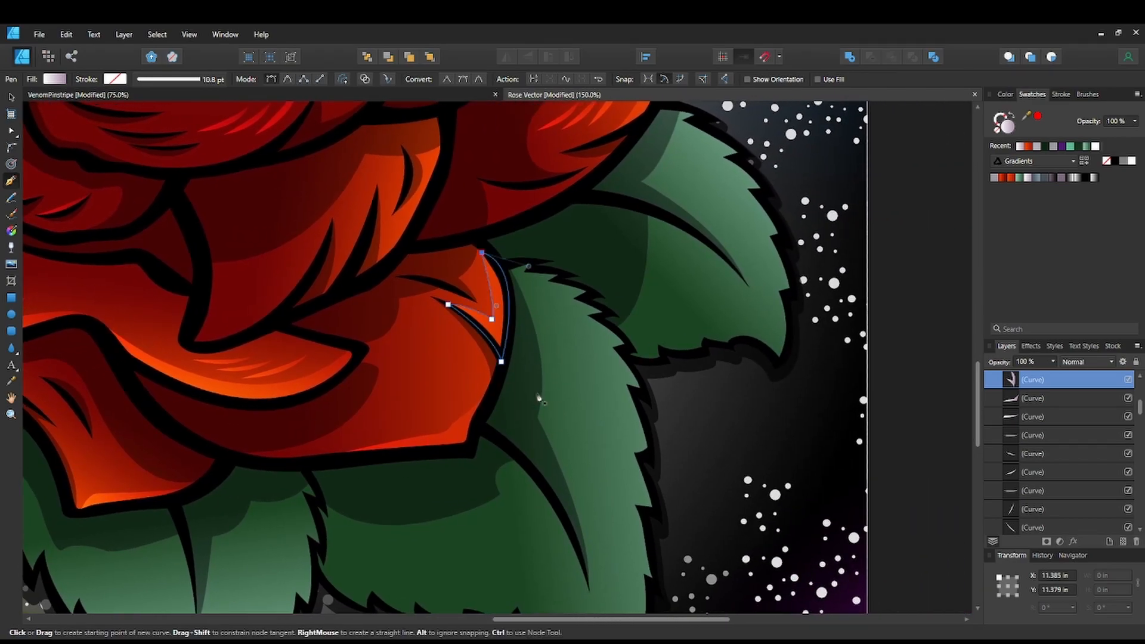
Draw the jagged inner edge of a highlight on the upper-right leaf with the Pen tool, from its top down to the leaf tip.
left_click_drag(513, 373, 439, 460)
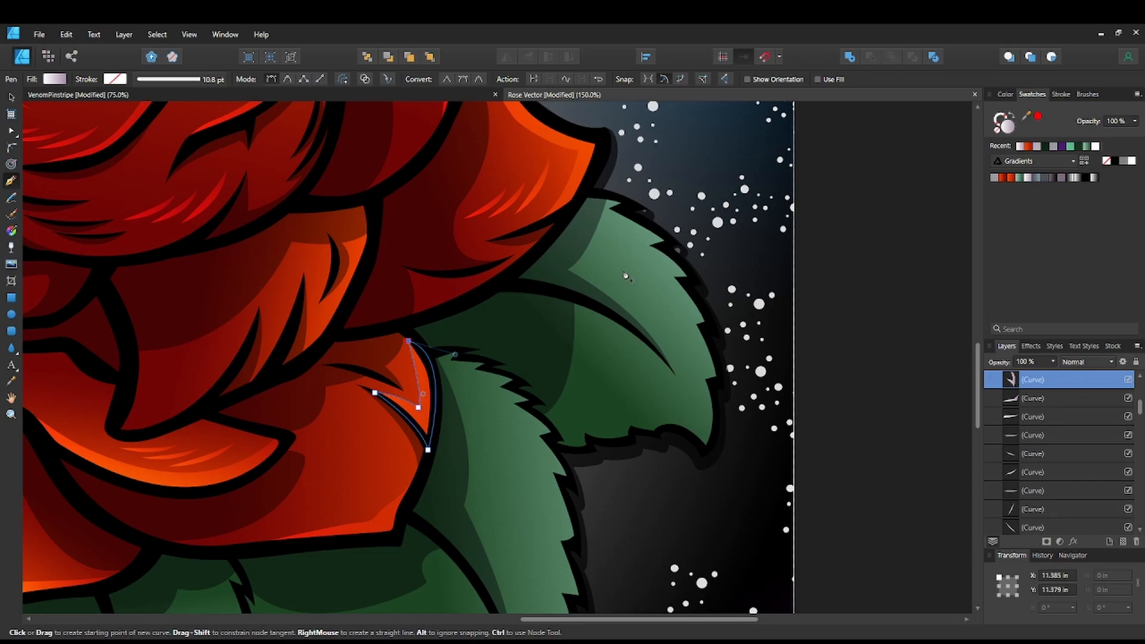
left_click(610, 208)
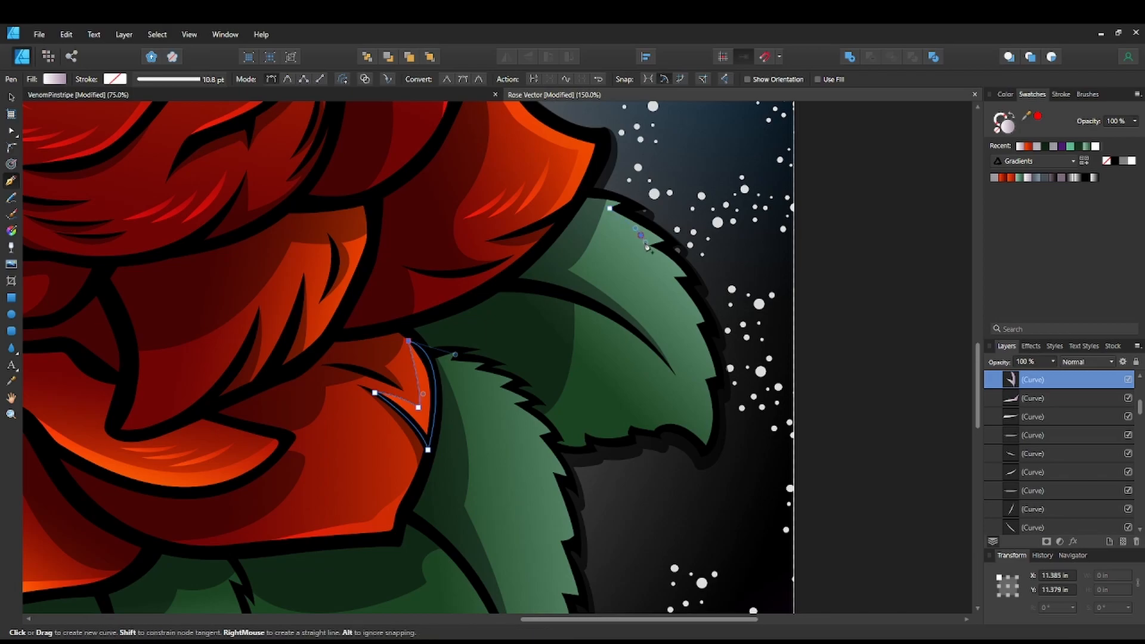
left_click(646, 246)
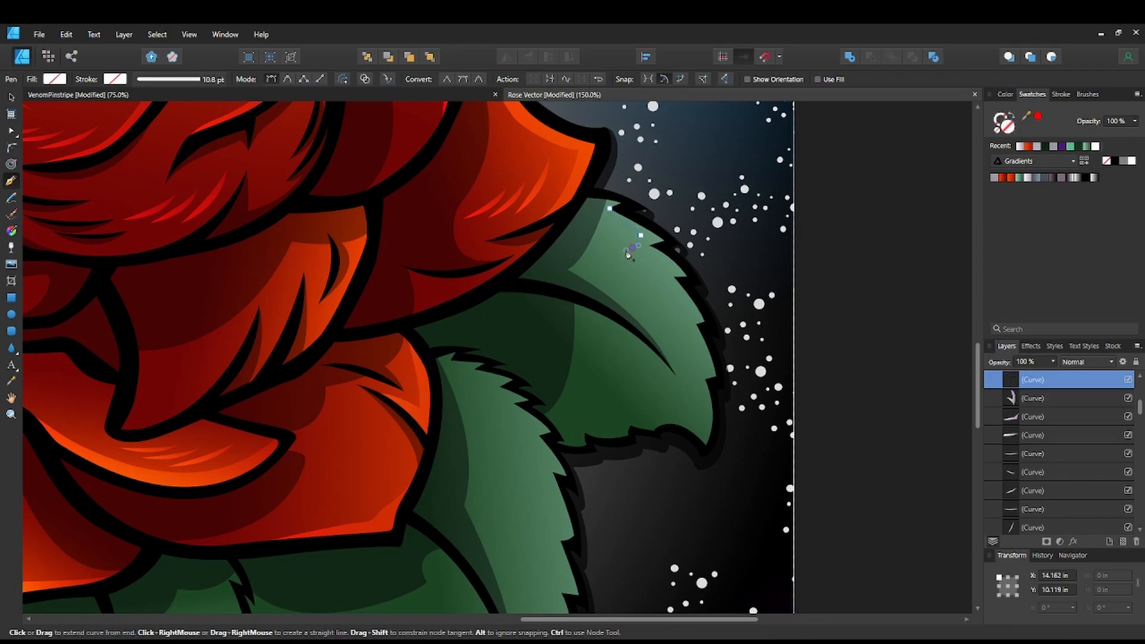
left_click(632, 248)
left_click_drag(667, 268, 673, 274)
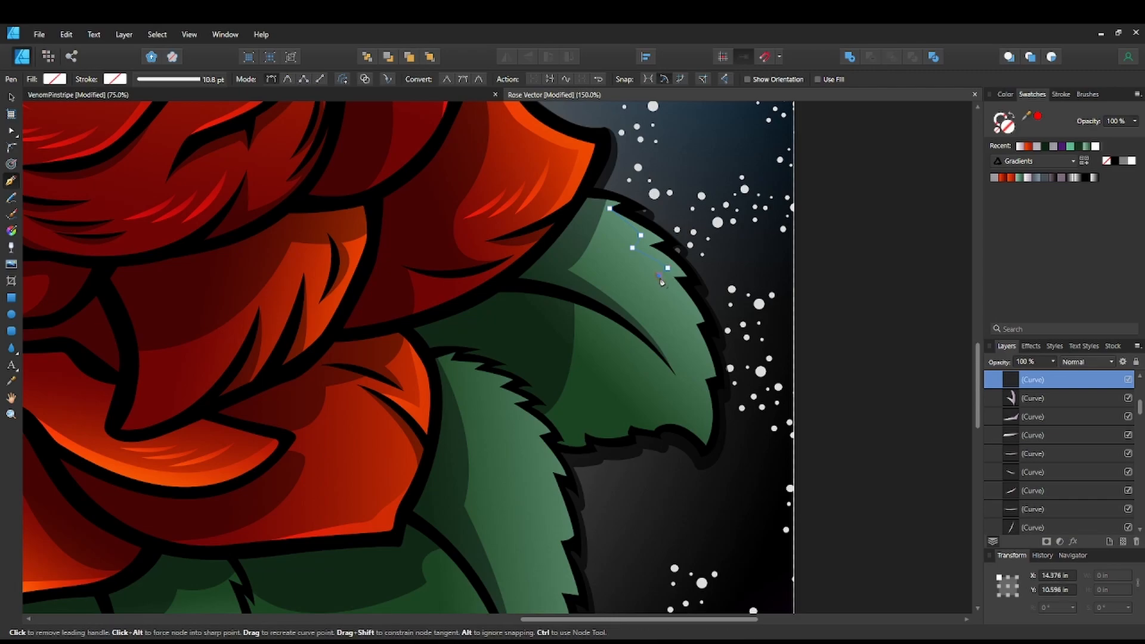
left_click(691, 314)
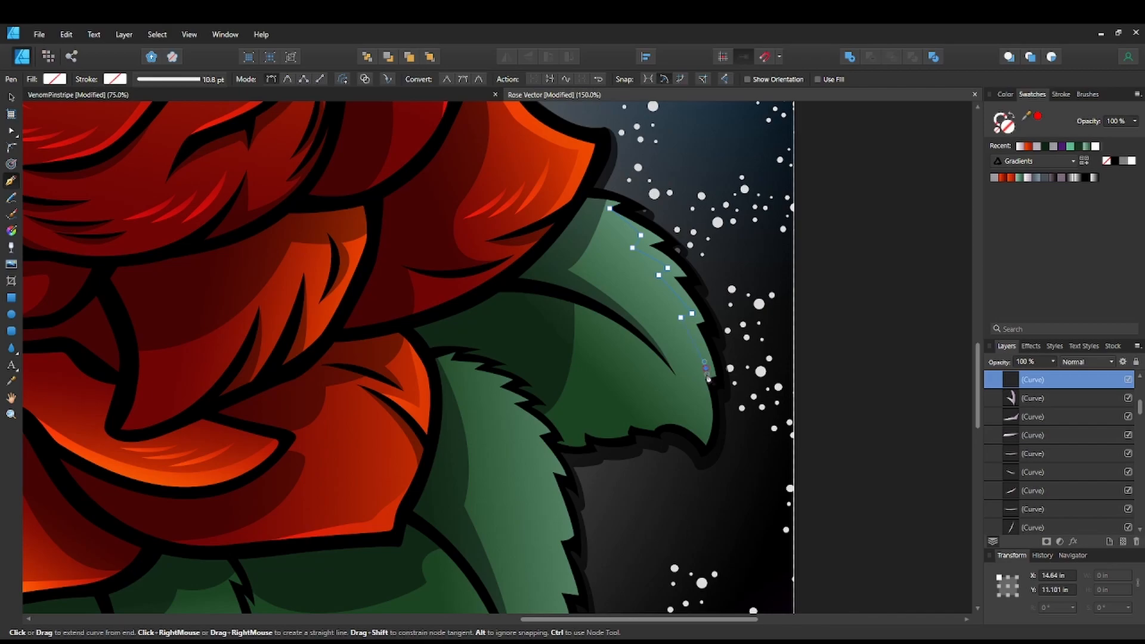
left_click(706, 367)
left_click_drag(706, 445, 700, 489)
left_click(706, 446)
Trace the highlight's outer edge back up the leaf's serrated outline, close the shape, and fill it with the recent light gradient.
key("ctrl+=")
key("space")
left_click_drag(732, 396, 527, 422)
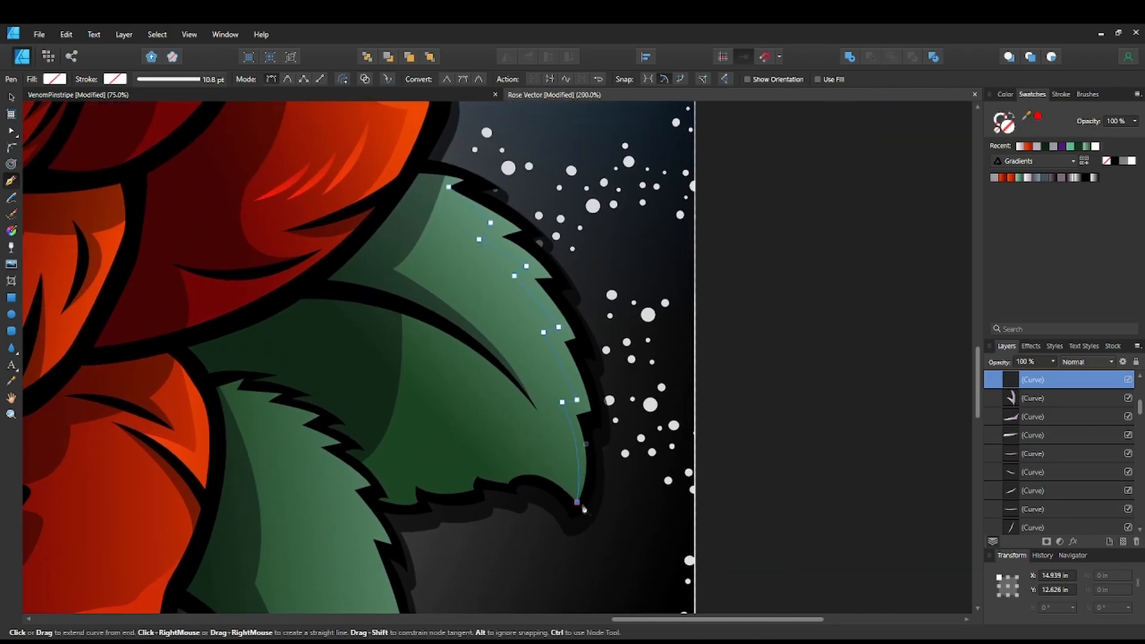
left_click_drag(590, 487, 588, 473)
left_click_drag(585, 422, 595, 417)
left_click_drag(577, 350, 584, 346)
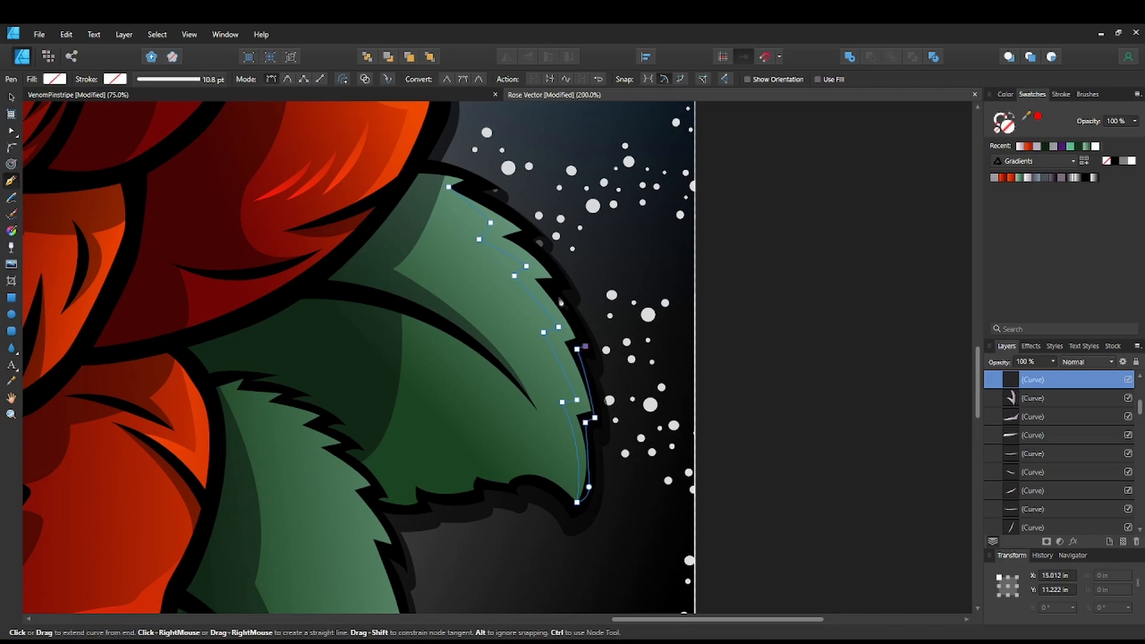
left_click_drag(550, 289, 617, 349)
left_click(551, 289, "alt")
left_click(560, 282)
key("space")
left_click_drag(581, 306, 587, 301)
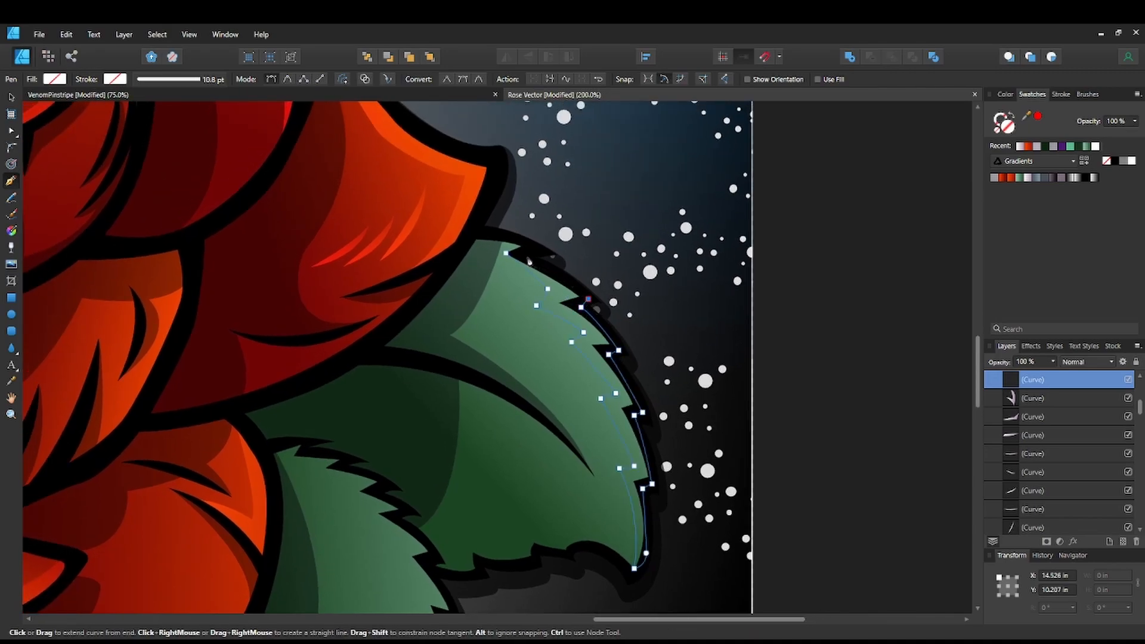
left_click_drag(506, 254, 465, 245)
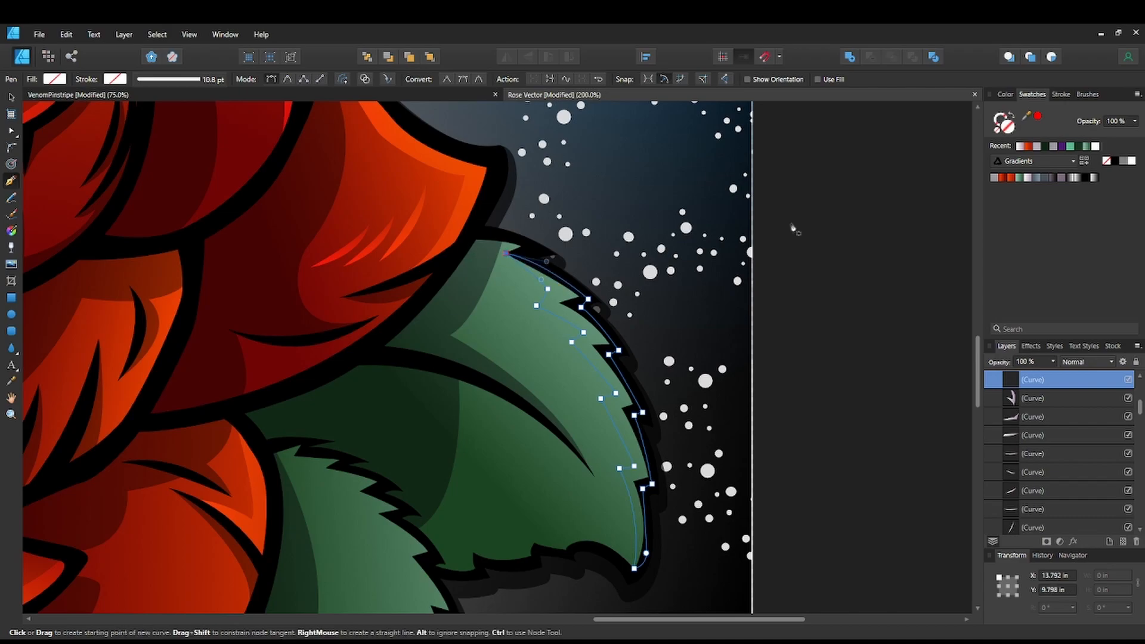
left_click(1019, 145)
Draw a thin tapered highlight sliver inside the jagged edge highlight on the upper-right leaf and fill it with the recent light gradient.
left_click_drag(727, 498, 773, 400)
key("ctrl+minus")
key("ctrl+minus")
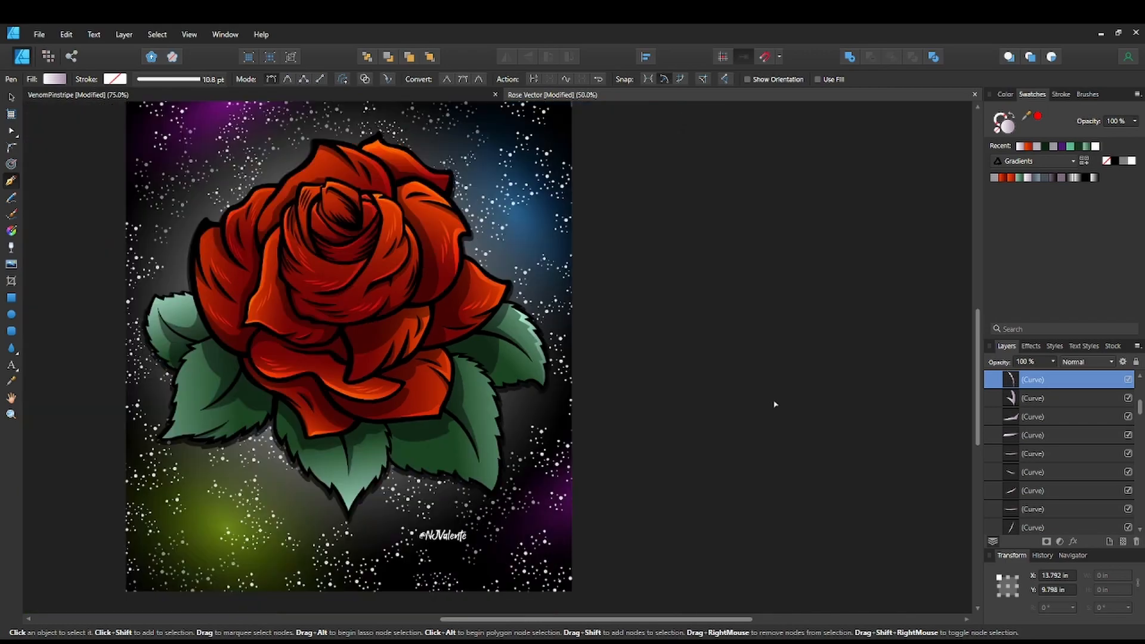
left_click_drag(593, 378, 707, 384)
key("ctrl+plus")
key("ctrl+plus")
key("ctrl+plus")
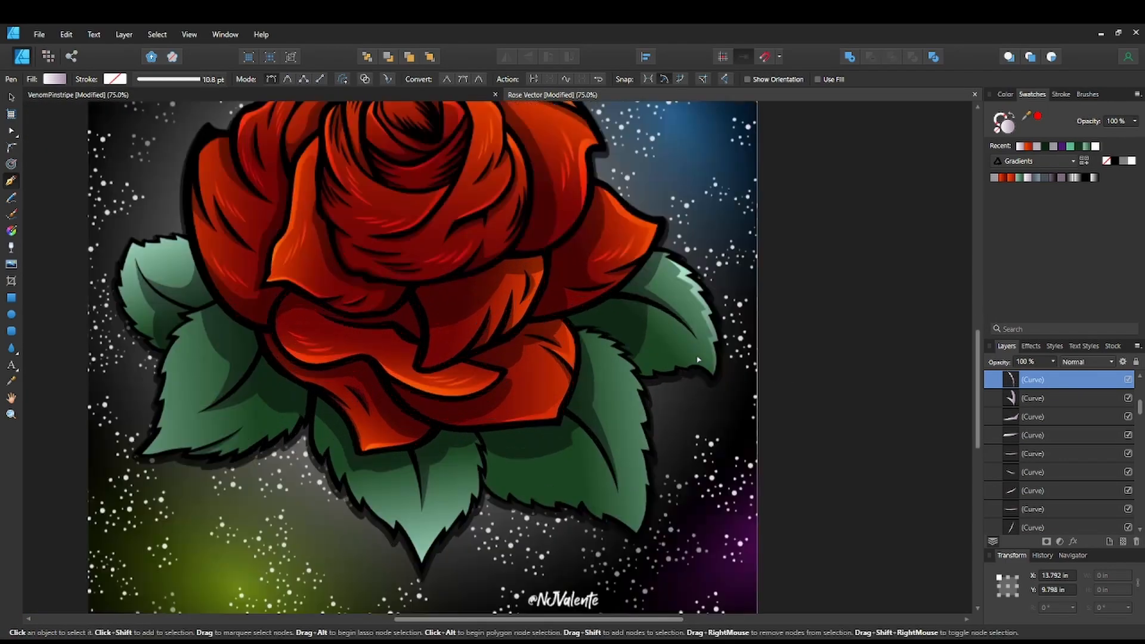
left_click_drag(659, 332, 405, 374)
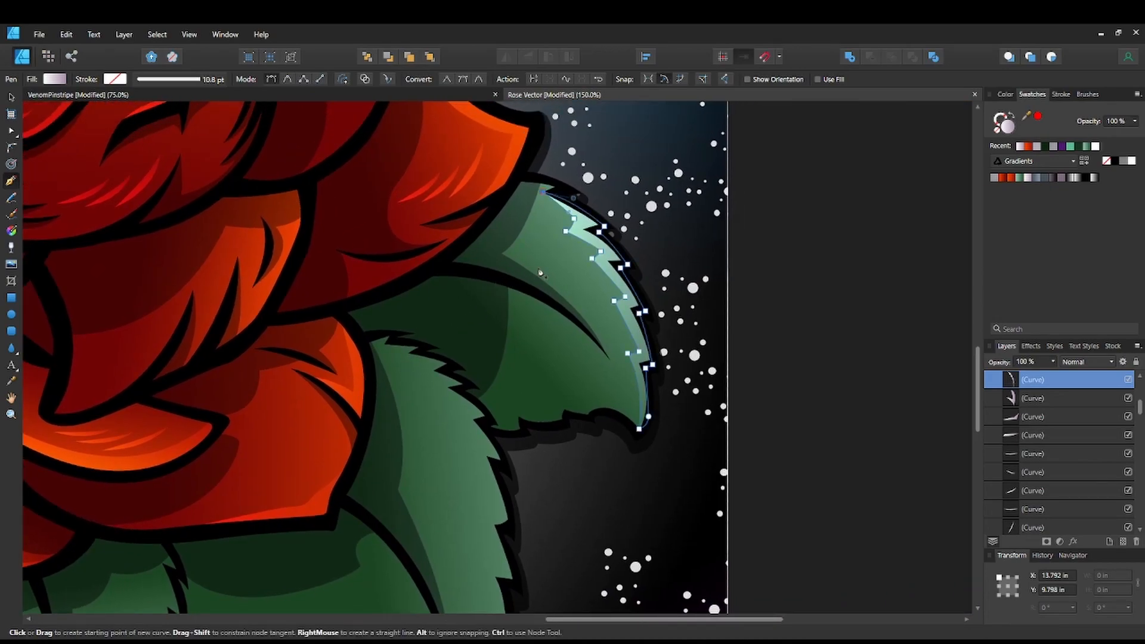
left_click(560, 248)
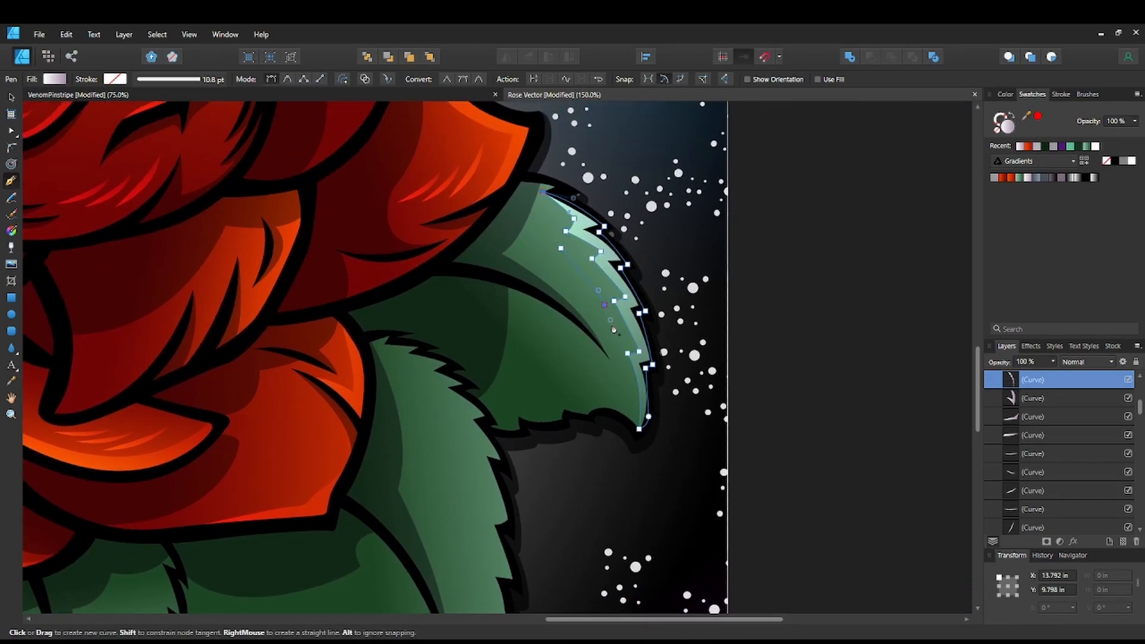
left_click_drag(604, 305, 620, 347)
left_click(604, 305, "alt")
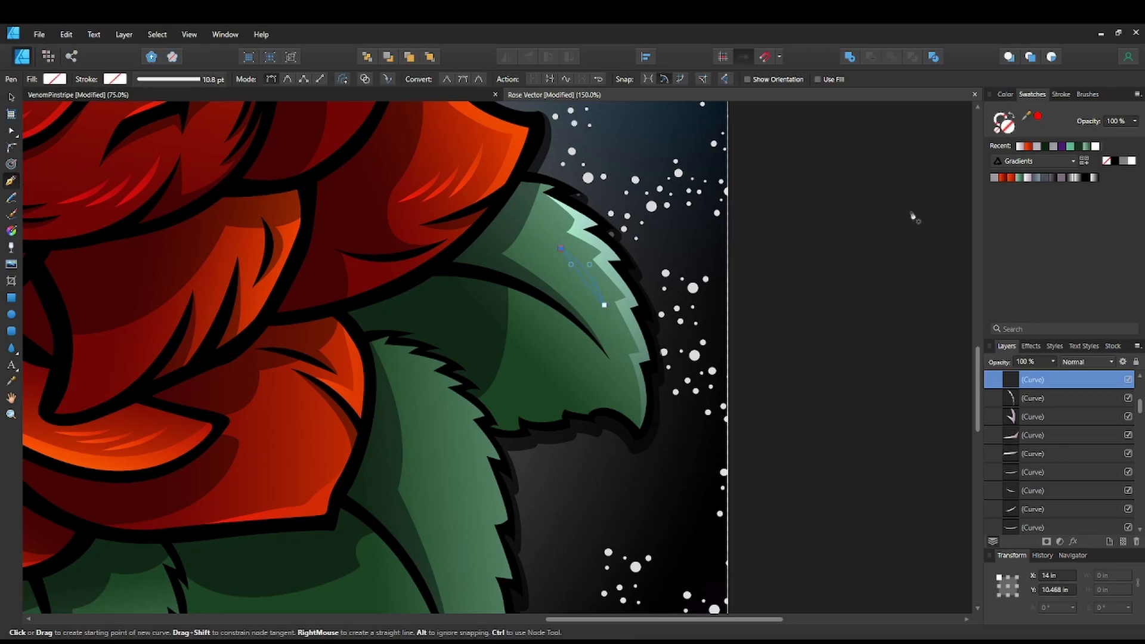
left_click(1020, 146)
Rotate the sliver to about 9.2° and place two copies below it, turning the lowest copy to about 4.1°.
left_click_drag(651, 362, 505, 454)
key("ctrl+plus")
key("ctrl+plus")
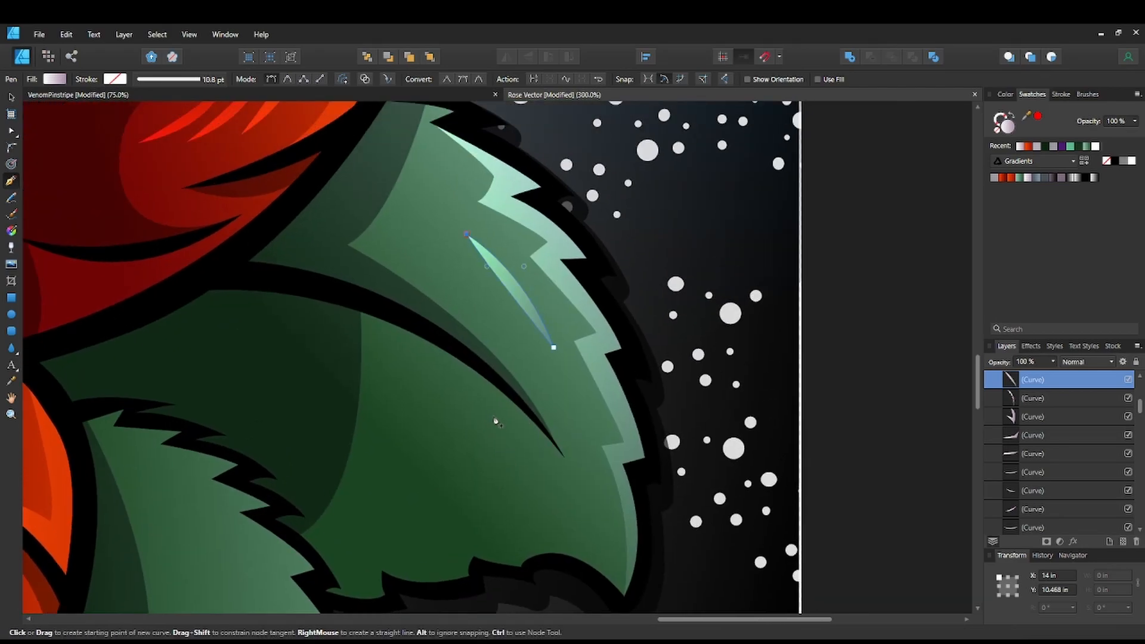
key("v")
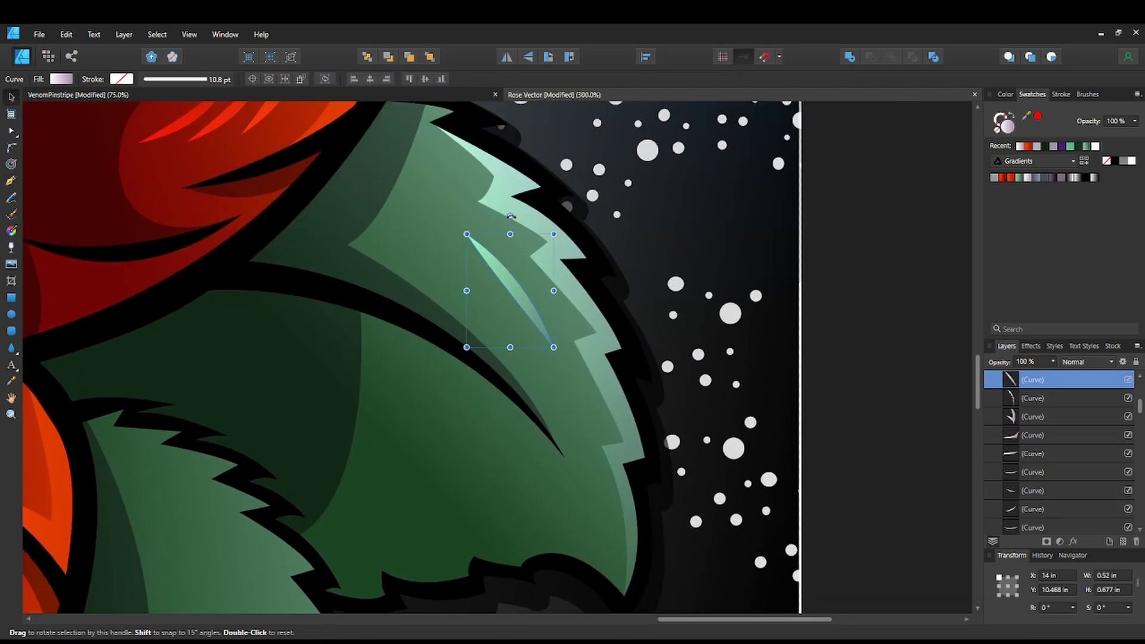
mouse_move(509, 216)
left_mouse_down()
mouse_move(520, 206)
mouse_move(497, 217)
left_mouse_up()
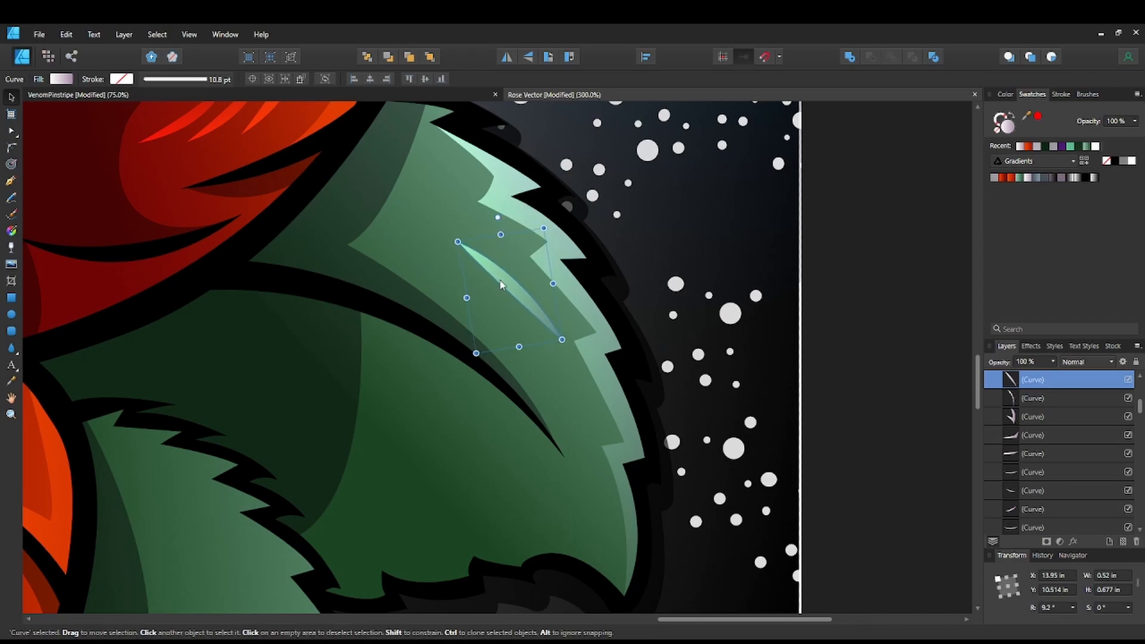
left_click_drag(511, 282, 527, 371)
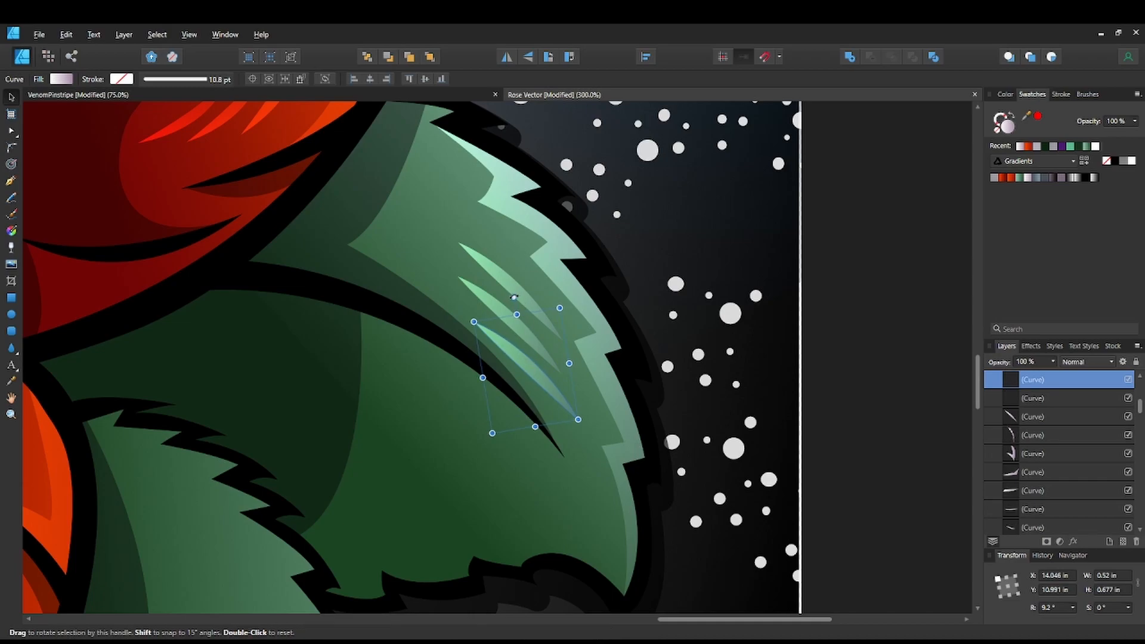
left_click_drag(515, 297, 521, 297)
Place three copies of the highlight sliver side by side below the upper-right leaf's central vein.
key("ctrl+minus")
key("ctrl+minus")
key("ctrl+minus")
key("ctrl+minus")
key("ctrl+minus")
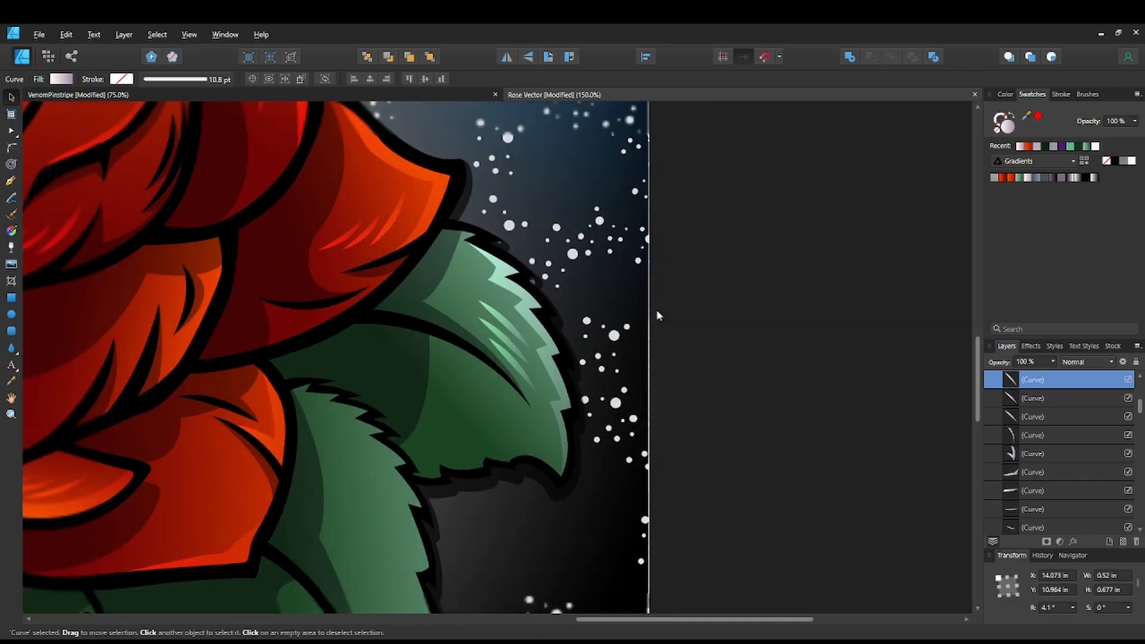
key("space")
left_click_drag(660, 382, 791, 323)
key("ctrl+plus")
key("ctrl+plus")
key("ctrl+plus")
key("space")
left_click_drag(702, 343, 347, 447)
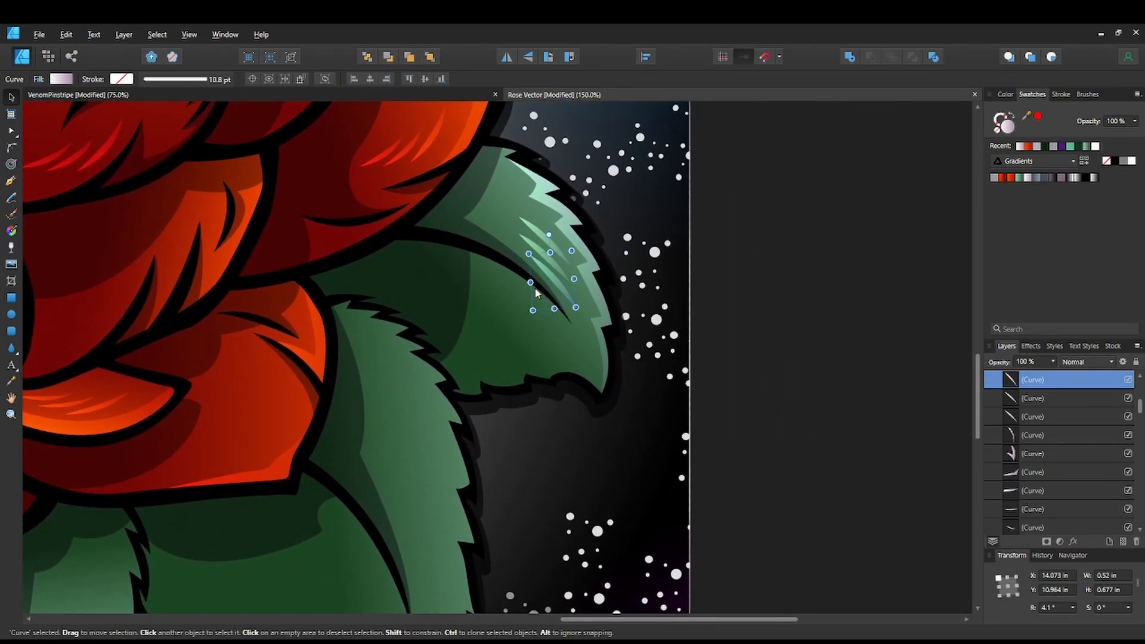
mouse_move(551, 285)
left_mouse_down()
mouse_move(541, 345)
mouse_move(516, 335)
left_mouse_up()
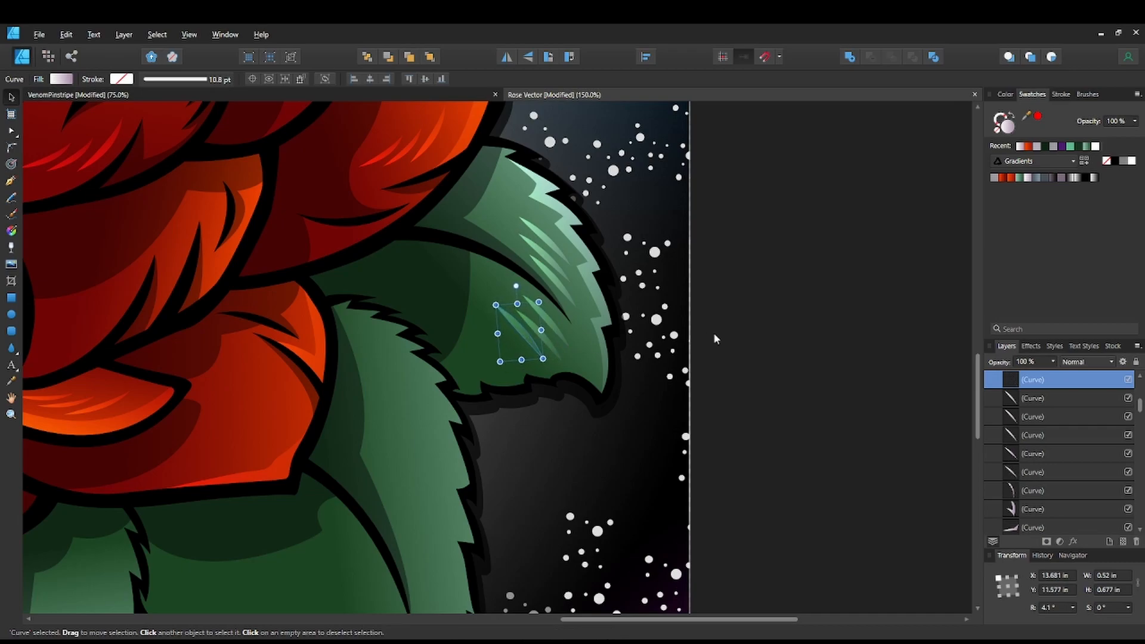
Resize the newest sliver to about 0.471 × 0.612 in at 8°, and add further copies toward the leaf's base.
left_click_drag(805, 327, 888, 358)
left_click_drag(601, 303, 600, 304)
mouse_move(615, 357)
left_mouse_down()
mouse_move(597, 357)
mouse_move(609, 371)
left_mouse_up()
key("space")
left_click_drag(772, 378, 808, 388)
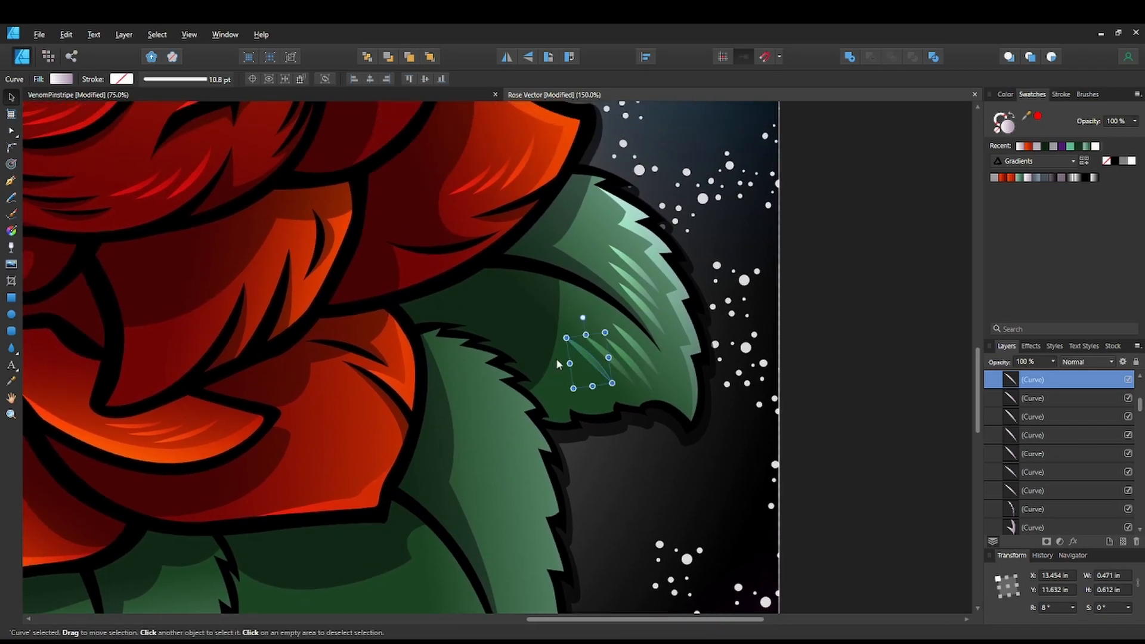
left_click_drag(585, 361, 570, 369)
key("space")
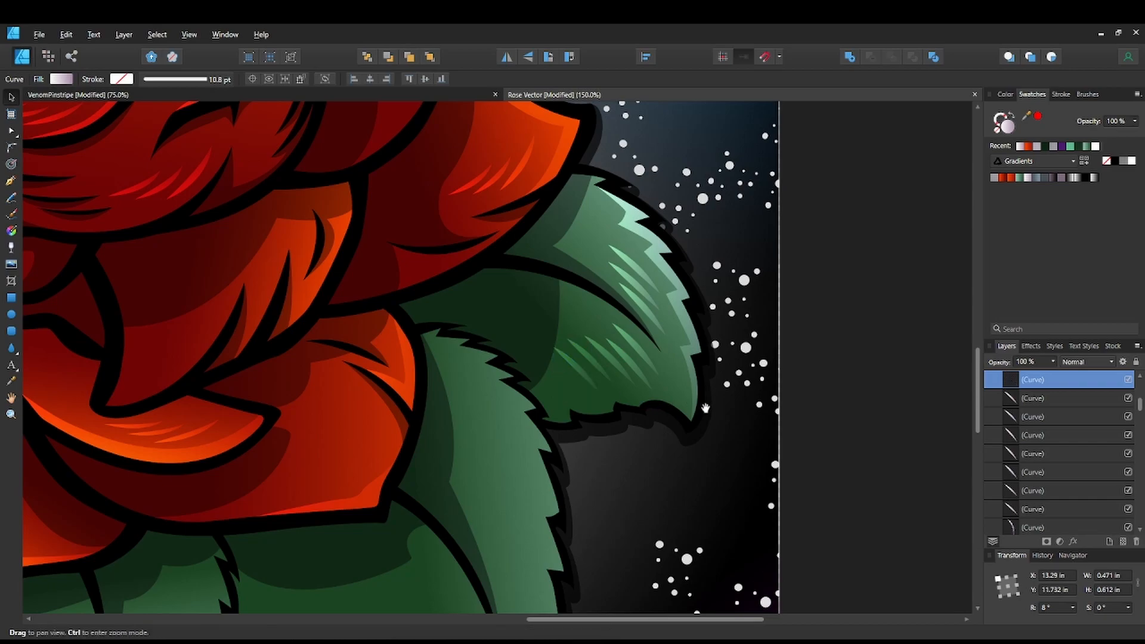
left_click_drag(675, 436, 656, 392)
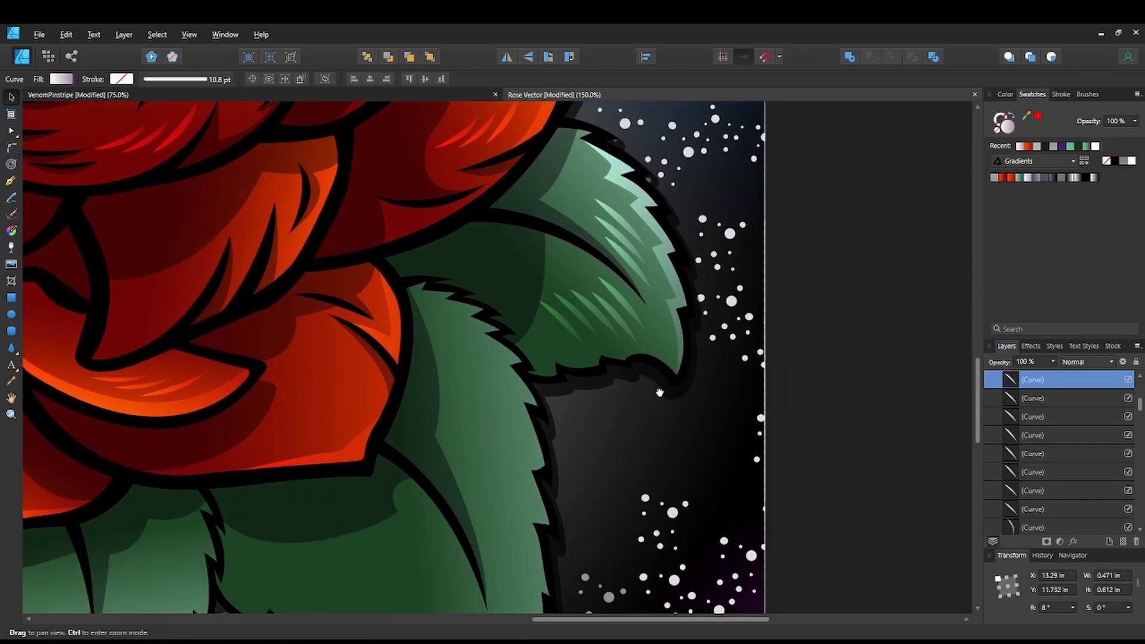
Select the five highlight slivers below the upper-right leaf's central vein and move them slightly toward the leaf's tip.
left_click(607, 316, "shift")
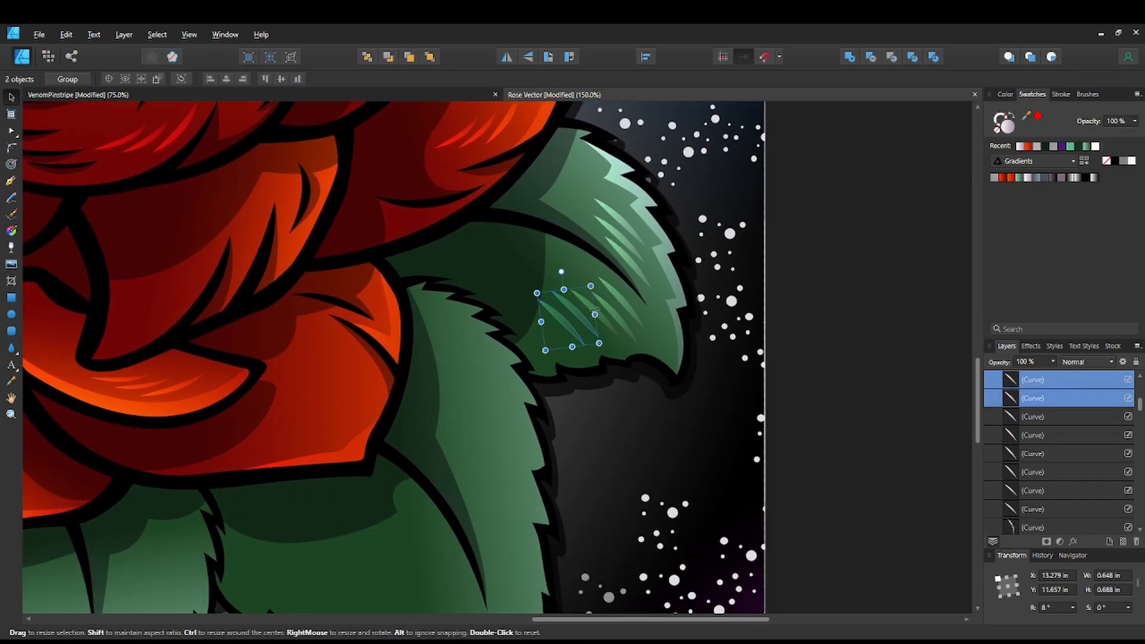
left_click(618, 318, "shift")
left_click(604, 316, "shift")
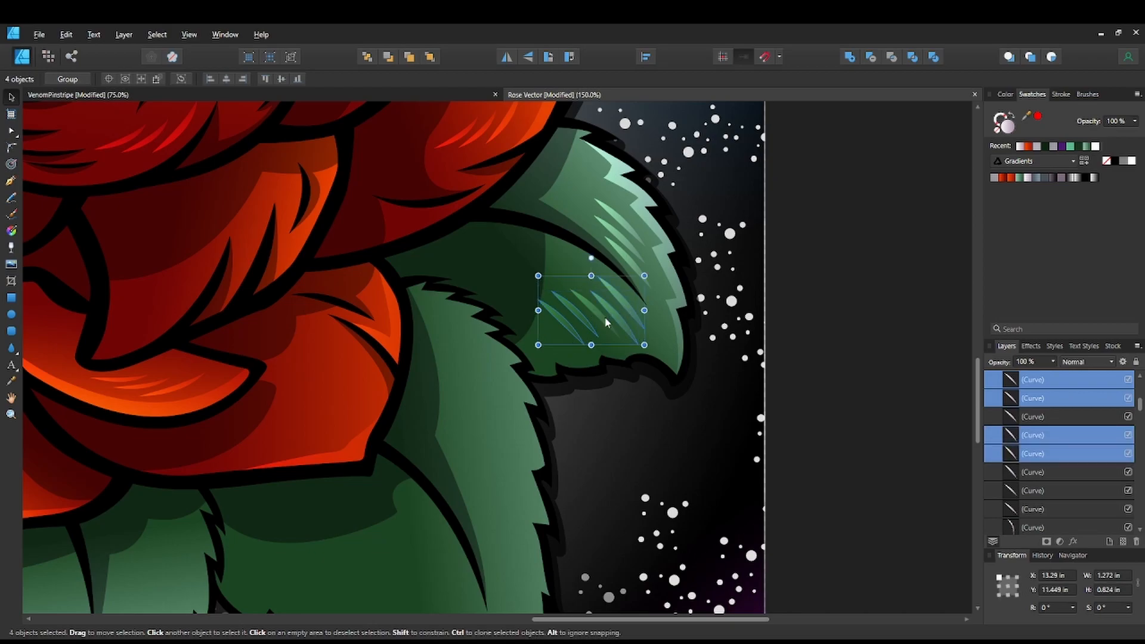
left_click(607, 329, "shift")
left_click_drag(620, 319, 627, 323)
Examine the highlights across the whole rose illustration with nothing selected.
left_click_drag(684, 449, 709, 422)
scroll(708, 420, "down", 4)
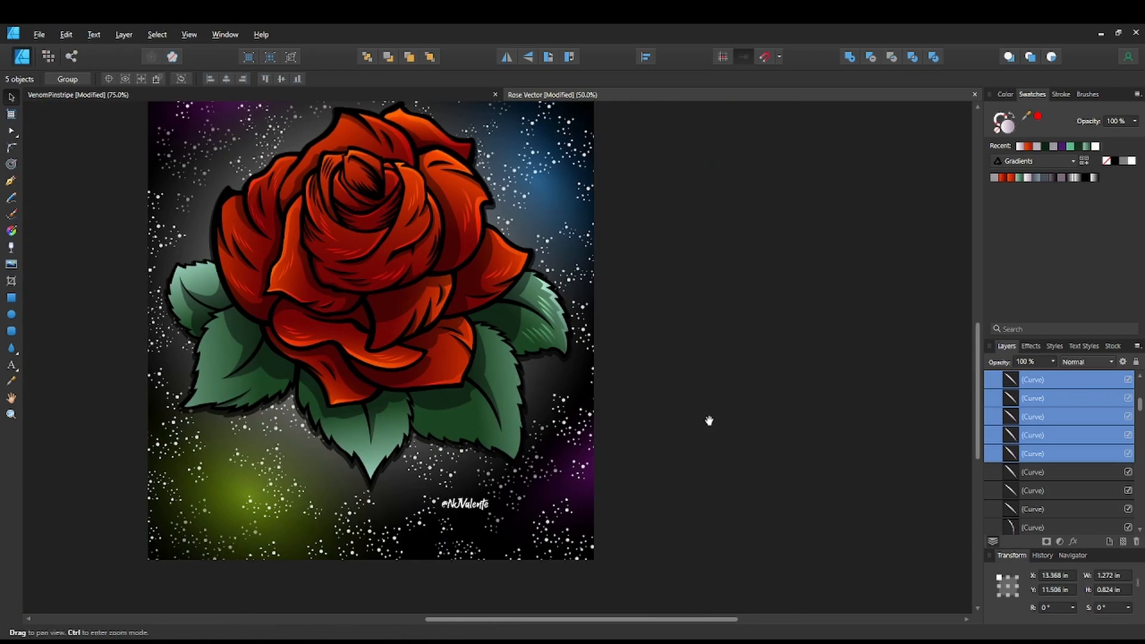
left_click_drag(685, 378, 765, 381)
key("ctrl+minus")
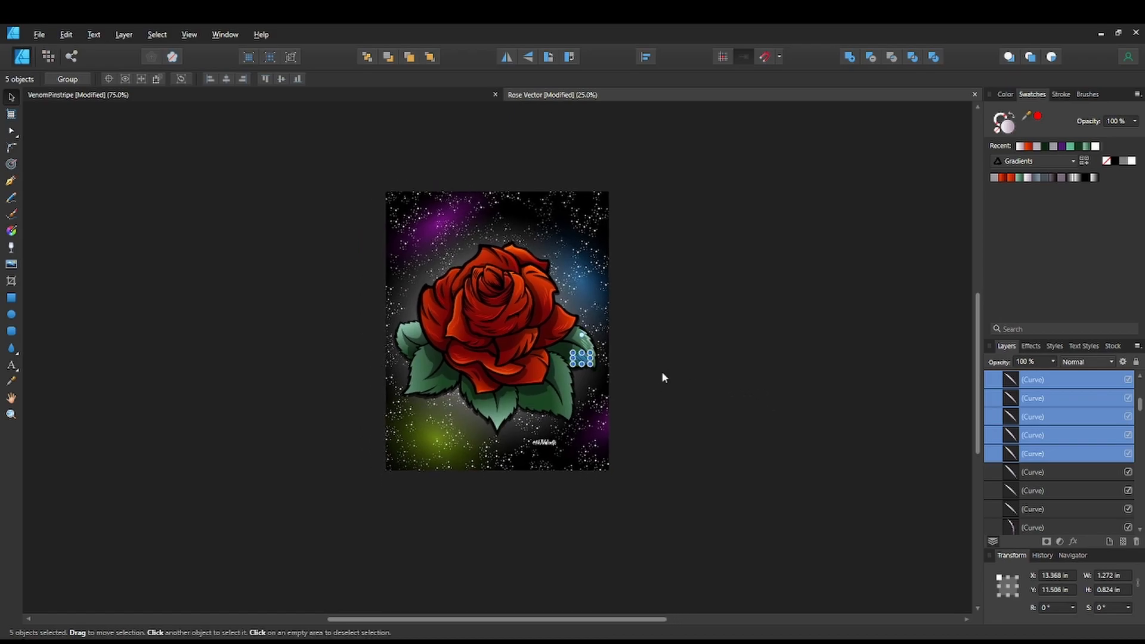
scroll(661, 370, "up", 3)
left_click_drag(663, 352, 615, 323)
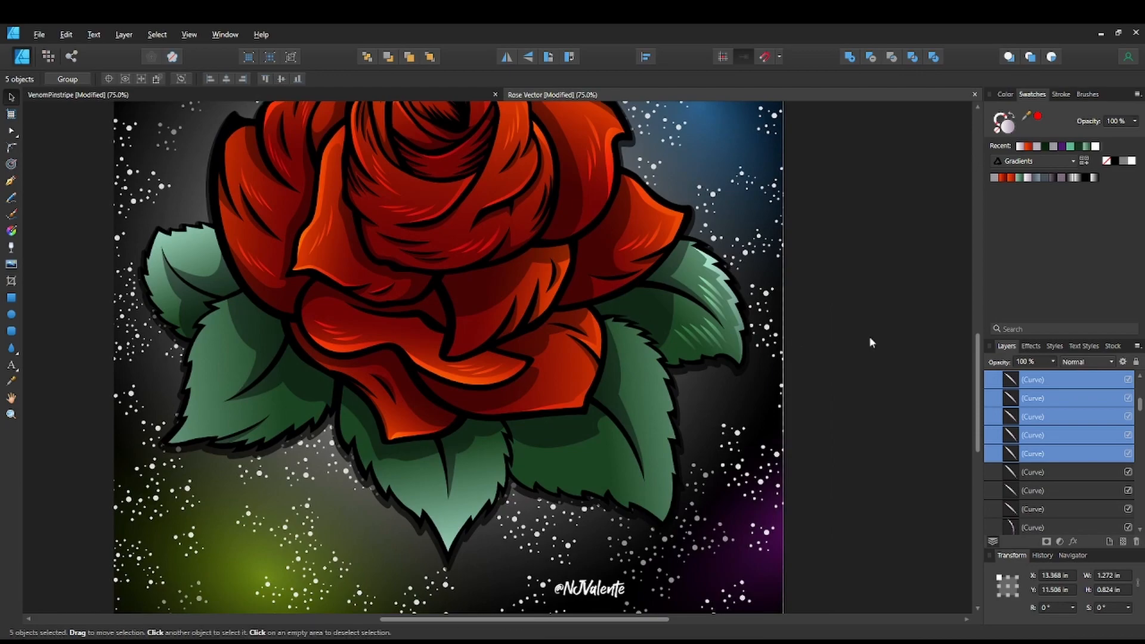
left_click(835, 337)
left_click_drag(821, 363, 841, 431)
key("ctrl+minus")
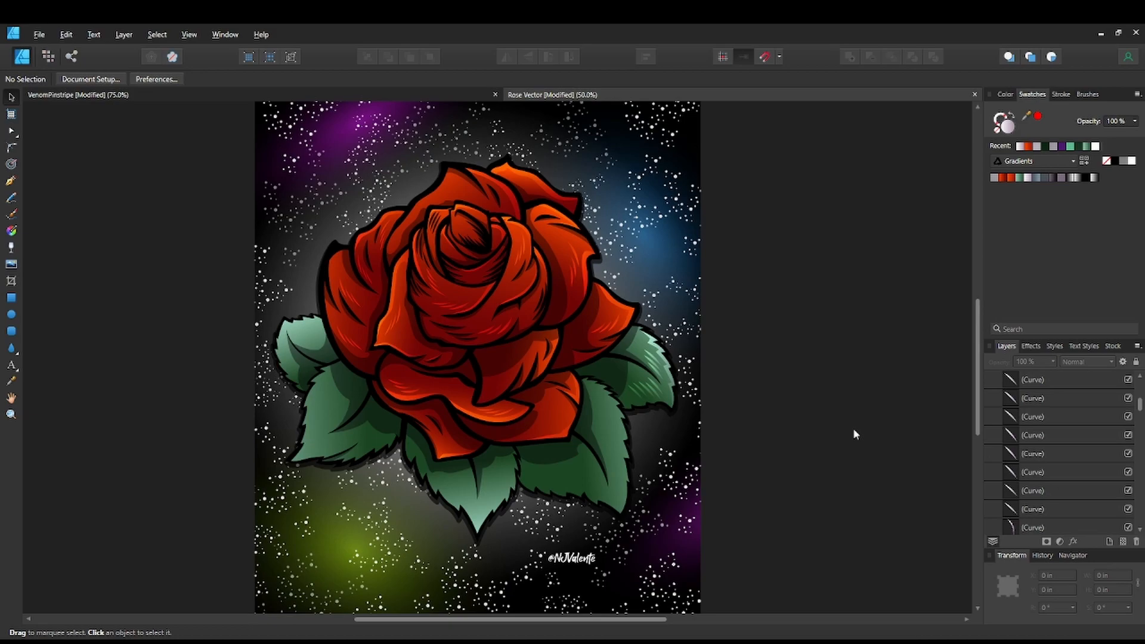
key("space")
mouse_move(726, 467)
left_mouse_down()
mouse_move(716, 391)
mouse_move(757, 425)
mouse_move(719, 460)
mouse_move(727, 484)
left_mouse_up()
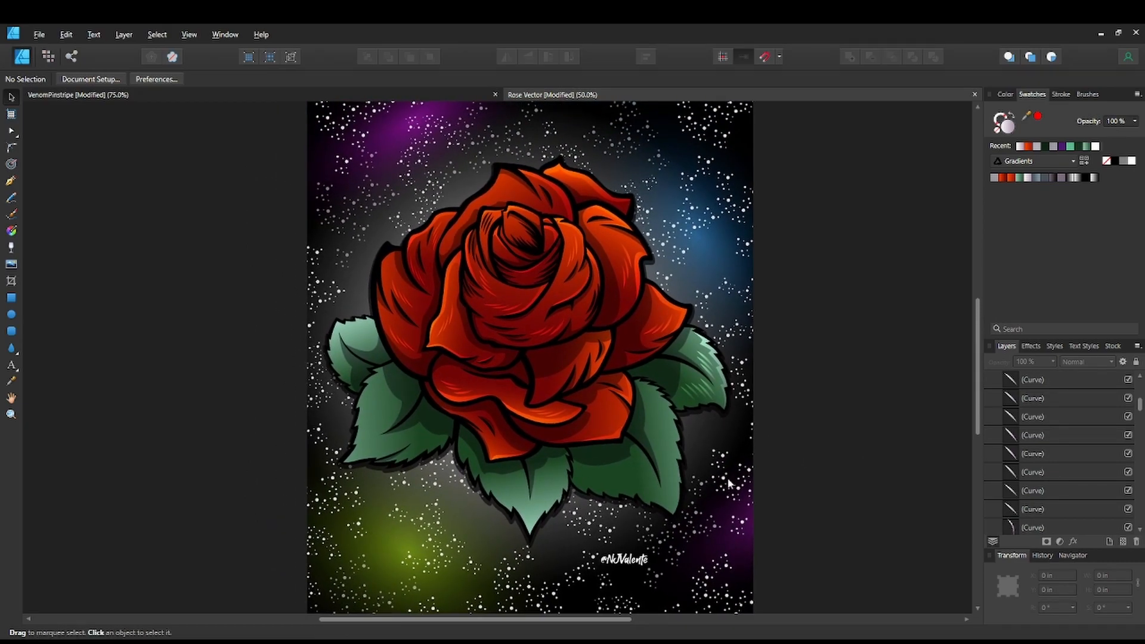
Draw the curved inner edge of a highlight shape down the left side of the tall back petal with the Pen tool.
key("ctrl+equal")
key("ctrl+equal")
key("ctrl+equal")
key("ctrl+equal")
key("space")
left_click_drag(580, 286, 582, 480)
left_click_drag(494, 219, 512, 480)
left_click_drag(501, 339, 475, 428)
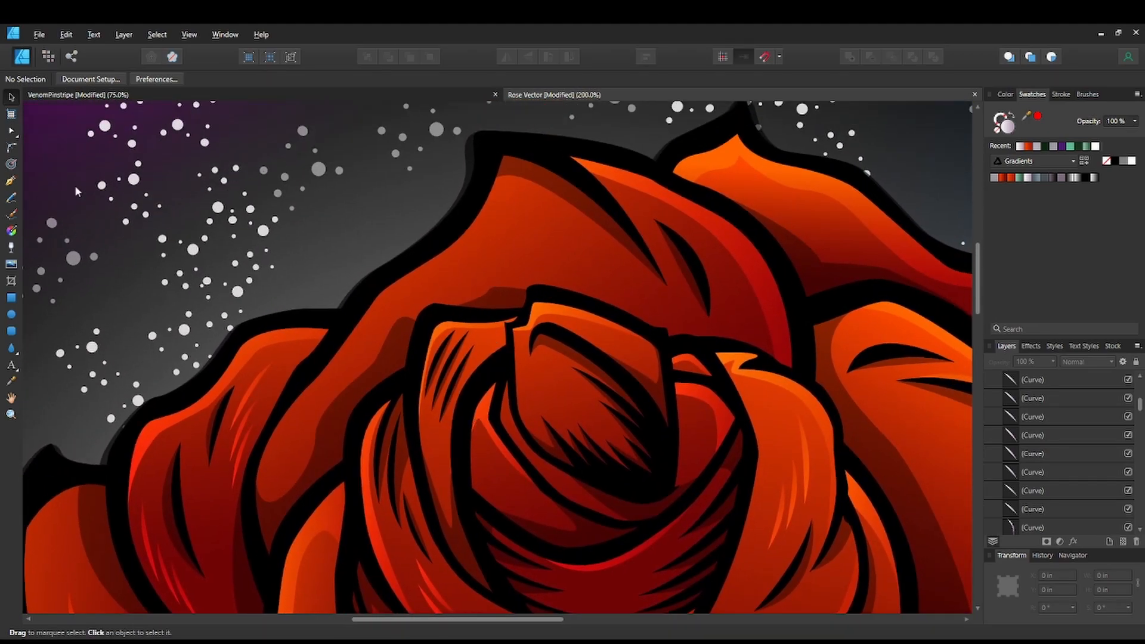
key("p")
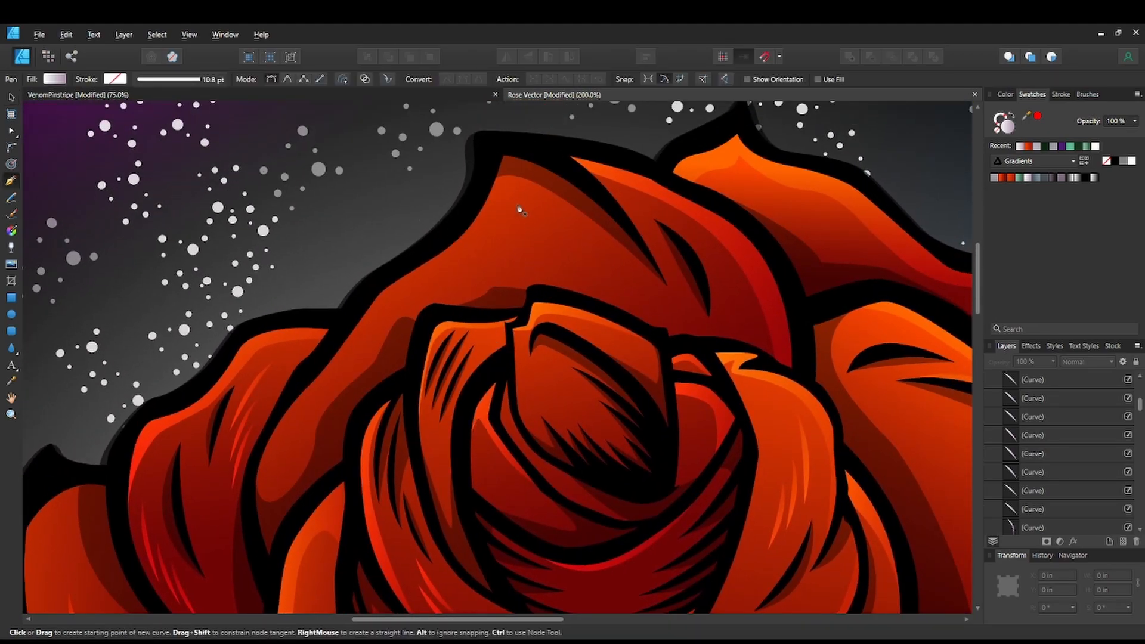
left_click(493, 188)
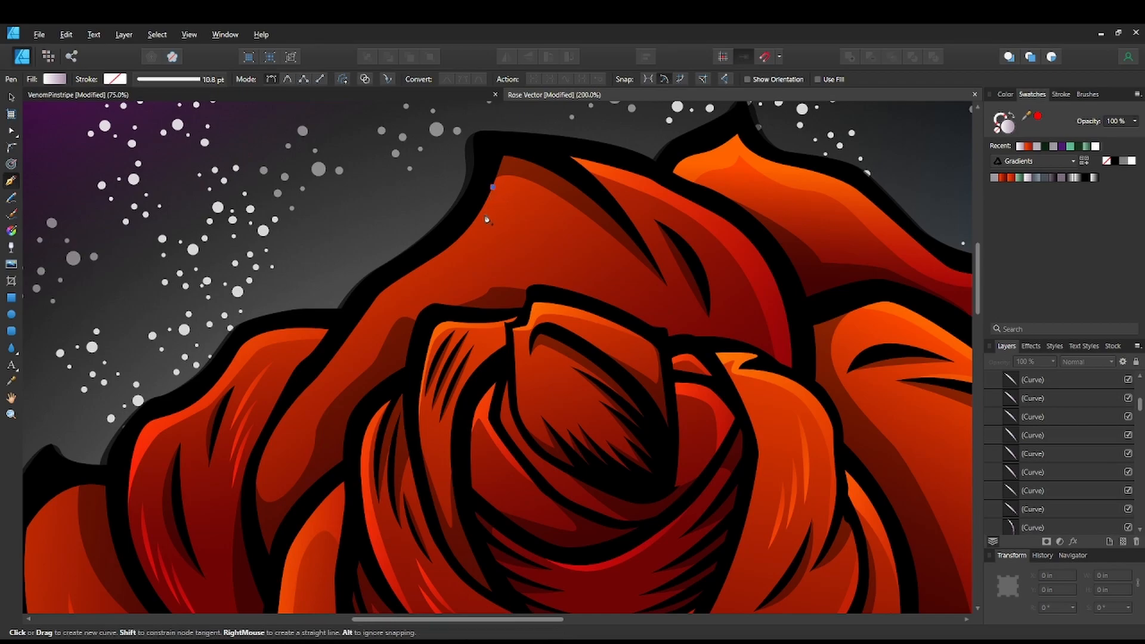
left_click_drag(453, 263, 407, 290)
left_click_drag(354, 348, 346, 365)
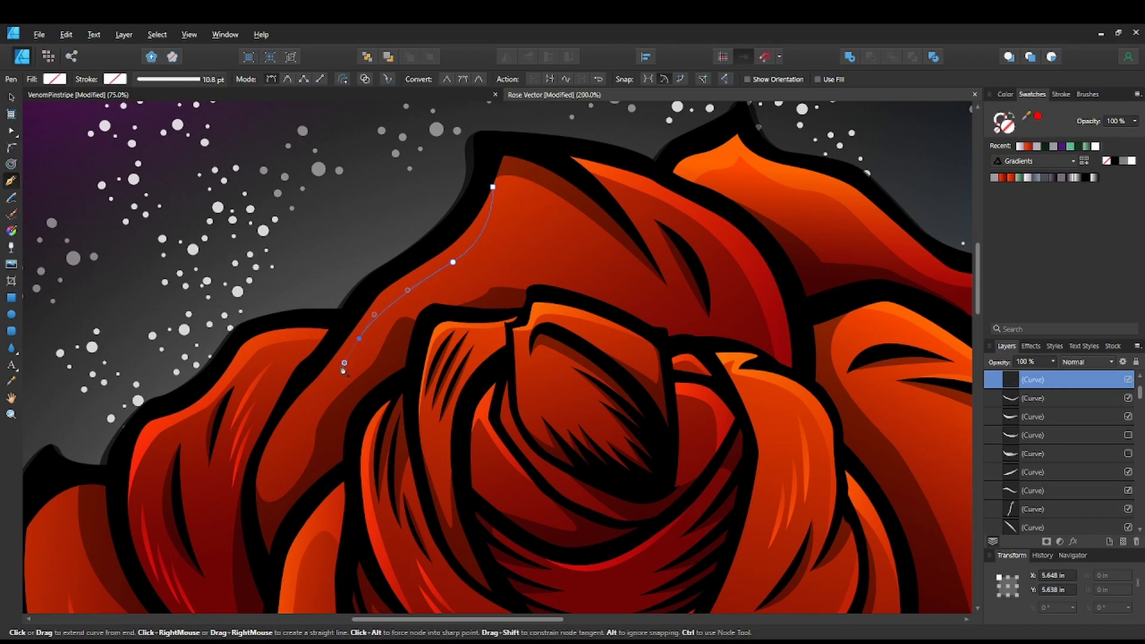
left_click_drag(302, 409, 290, 418)
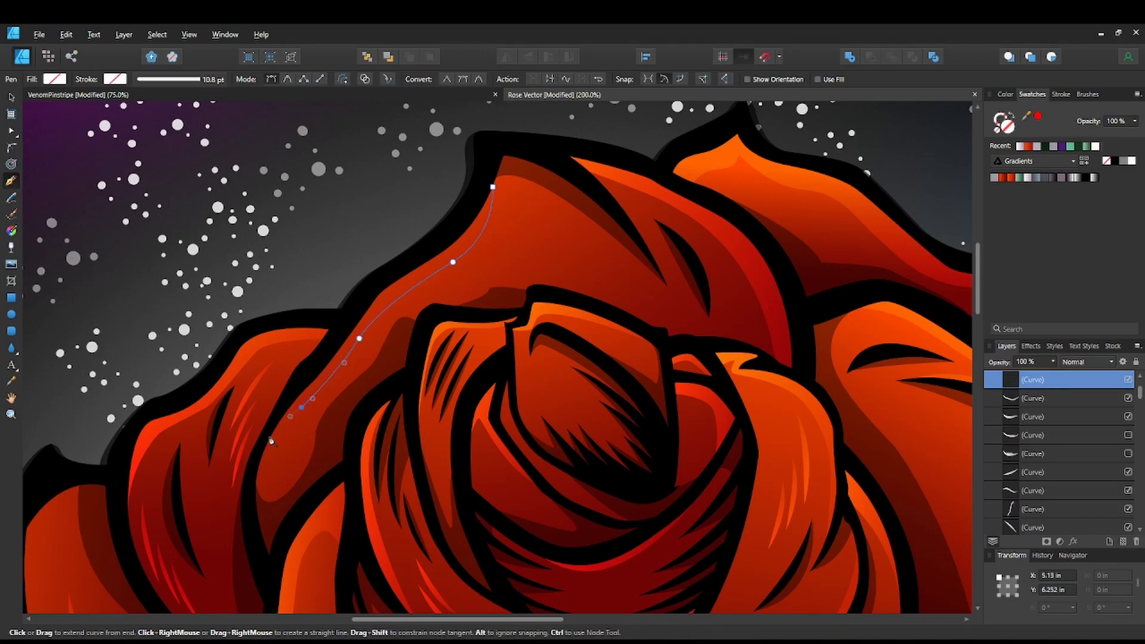
mouse_move(259, 462)
left_mouse_down()
mouse_move(254, 475)
mouse_move(256, 464)
left_mouse_up()
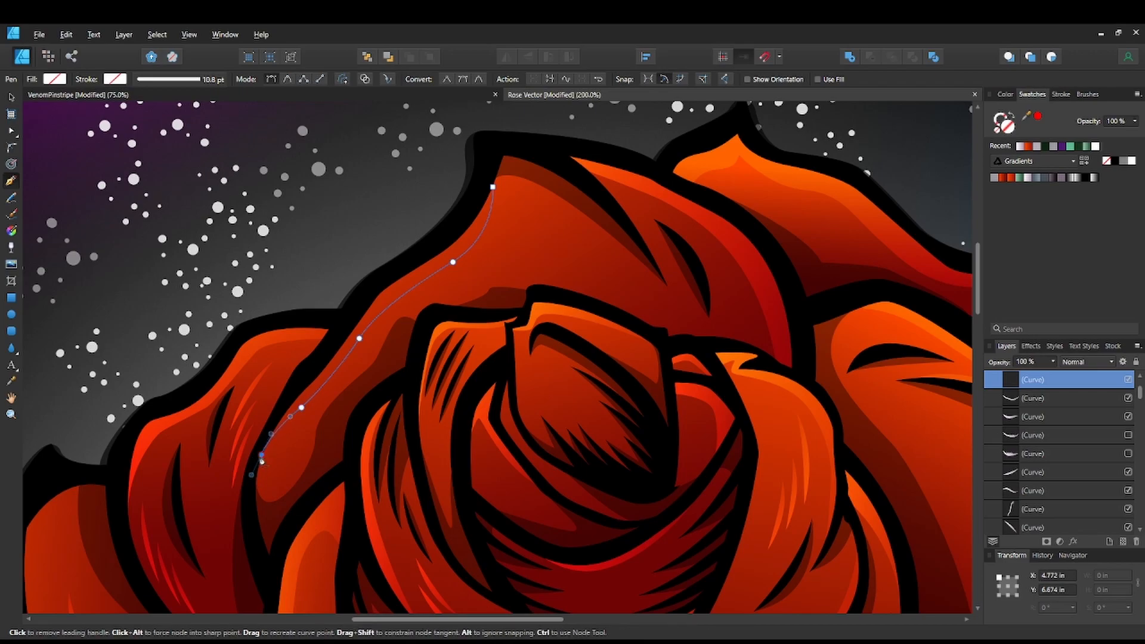
Close the highlight shape along the back petal's black outline and fill it with the recent light gradient.
left_click_drag(292, 389, 300, 375)
left_click_drag(334, 335, 397, 264)
left_click_drag(442, 235, 462, 218)
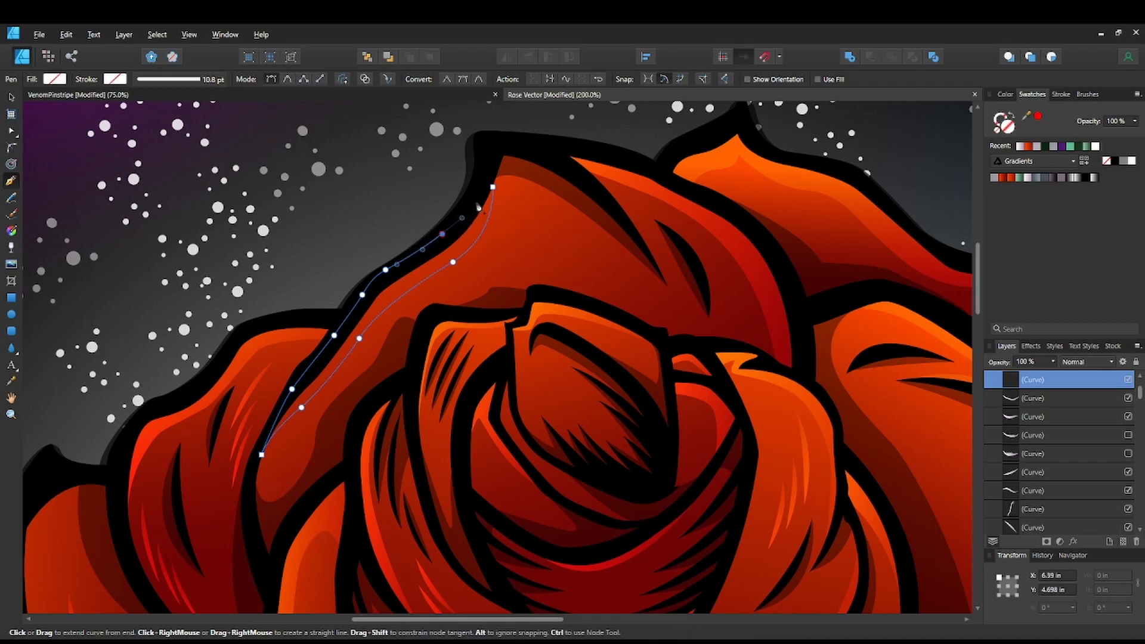
left_click(494, 188)
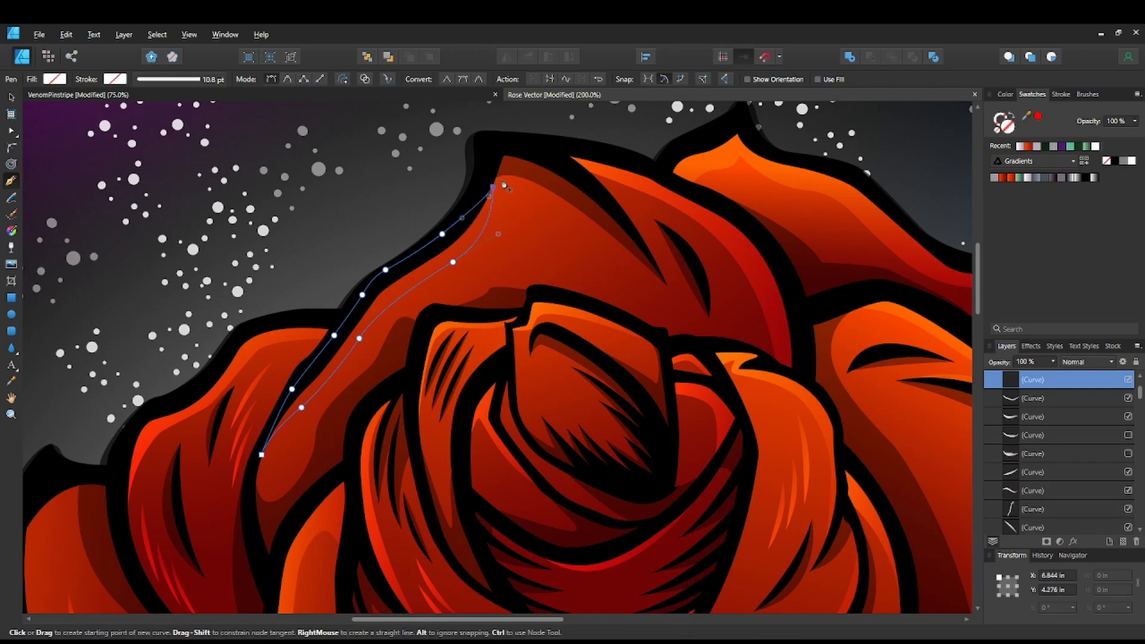
left_click(1017, 146)
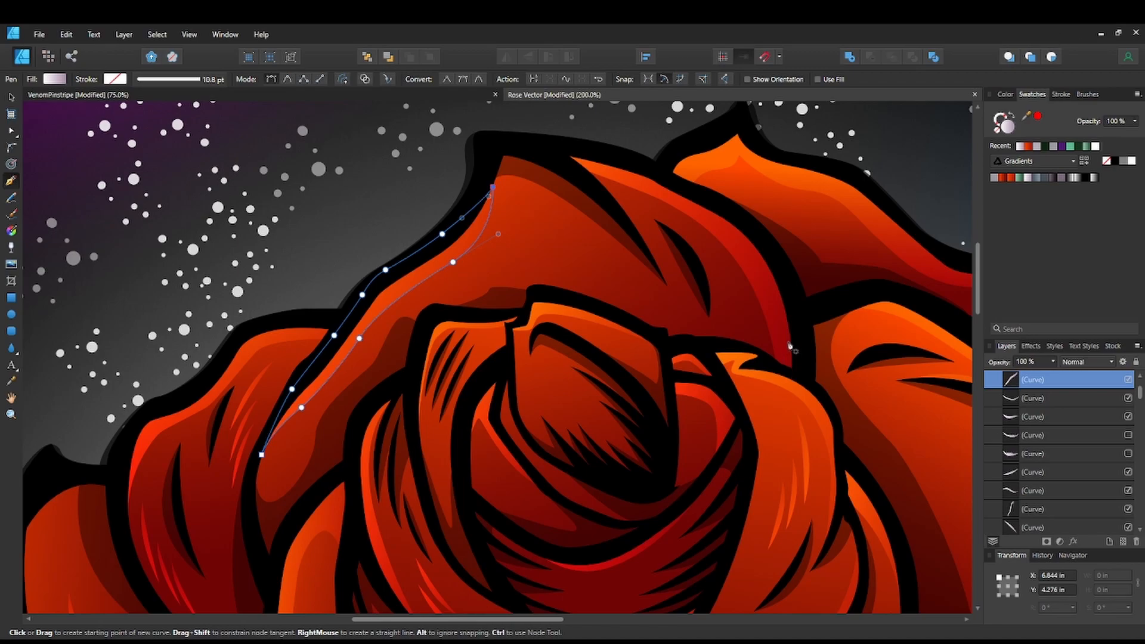
Copy the three highlight slivers from the upper-left petal onto the tall back petal and rotate them to about -106.5°.
key("space")
mouse_move(715, 383)
left_mouse_down()
mouse_move(690, 346)
mouse_move(695, 383)
mouse_move(707, 362)
mouse_move(709, 385)
left_mouse_up()
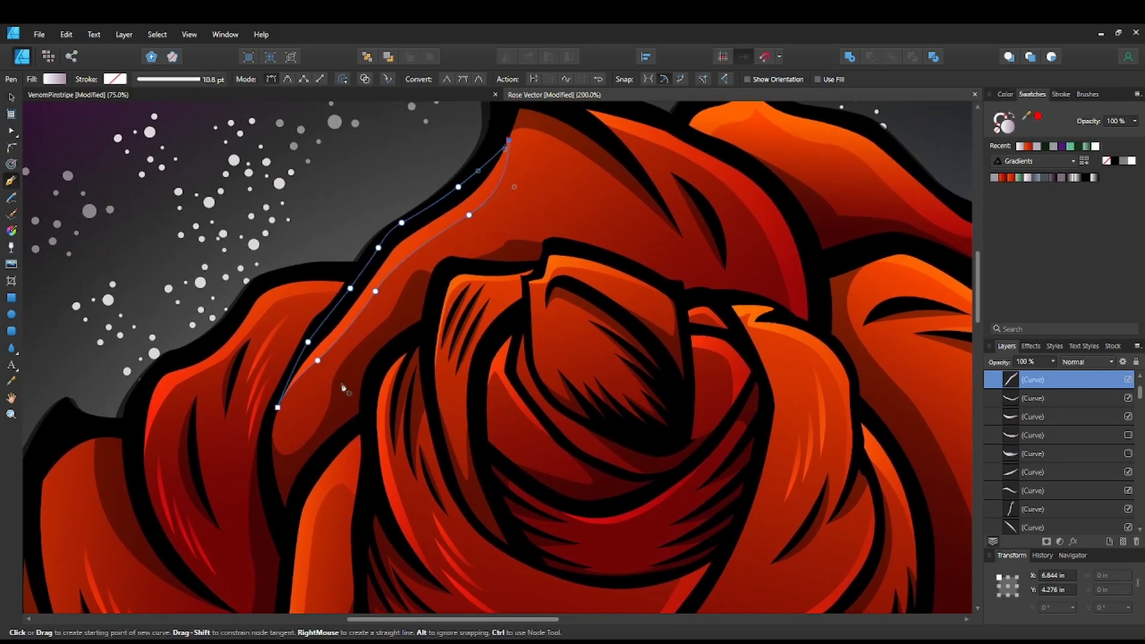
key("v")
left_click(262, 353)
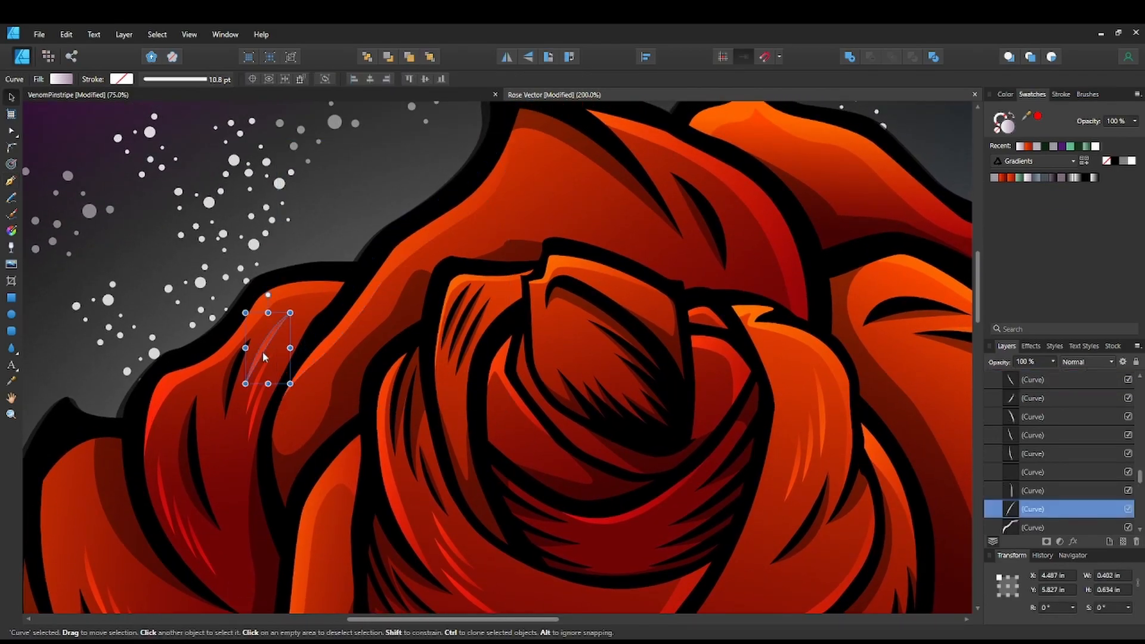
left_click(257, 401, "shift")
left_click(261, 376, "shift")
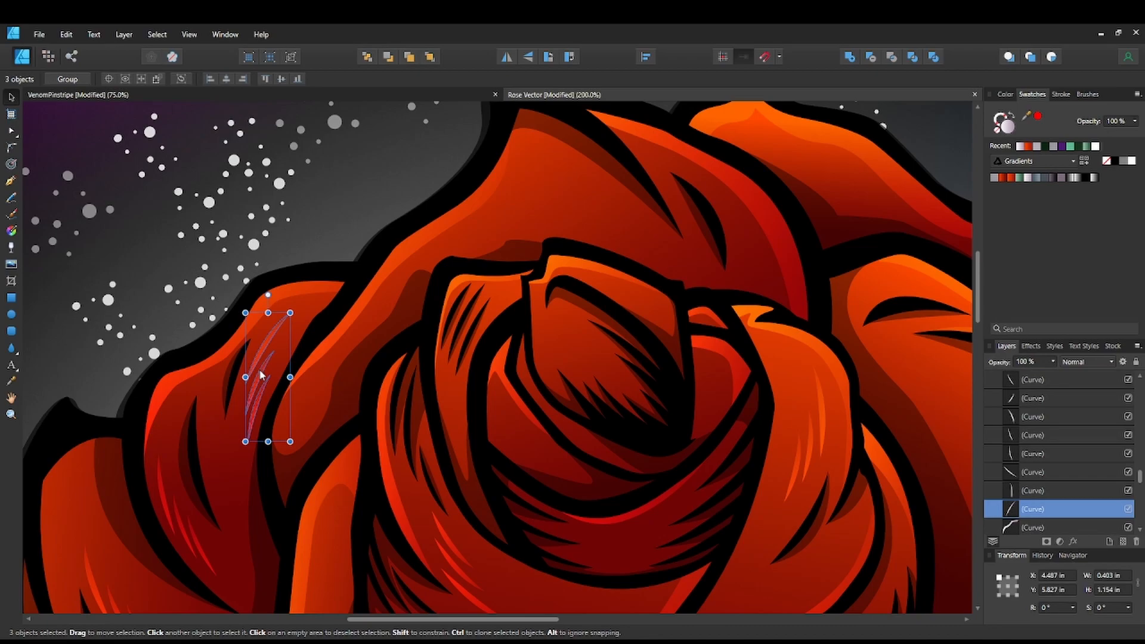
left_click_drag(261, 376, 583, 220)
left_click_drag(589, 139, 670, 227)
Examine the whole rose to judge the slivers on the back petal and the remaining highlights.
key("space")
left_click_drag(637, 318, 623, 233)
scroll(589, 304, "down", 4)
key("space")
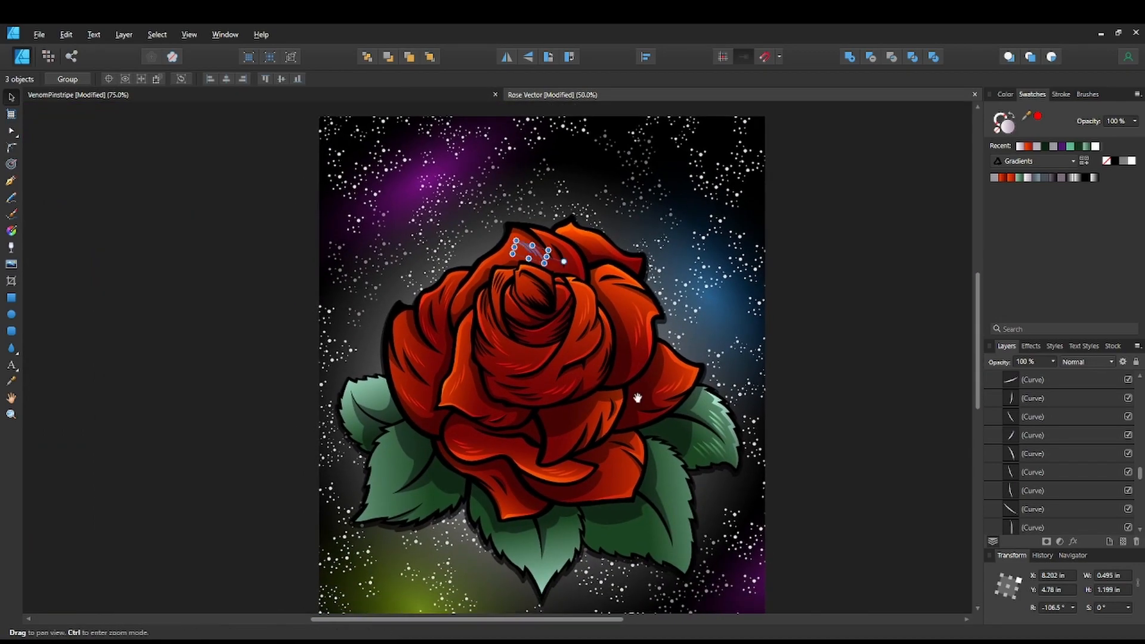
key("space")
left_click_drag(638, 400, 641, 373)
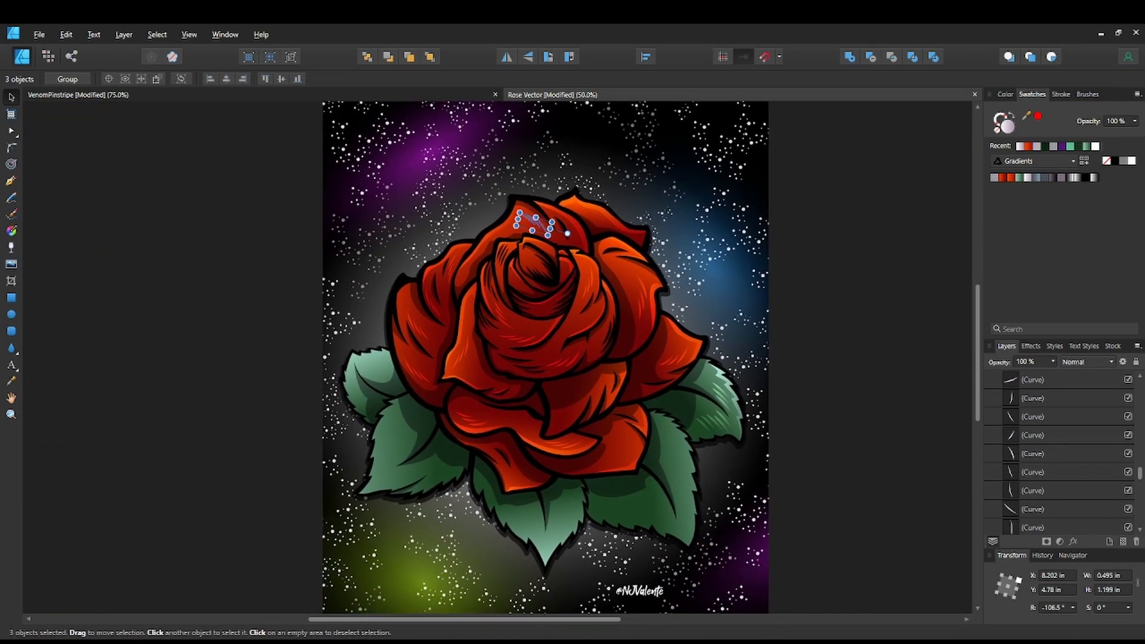
key("space")
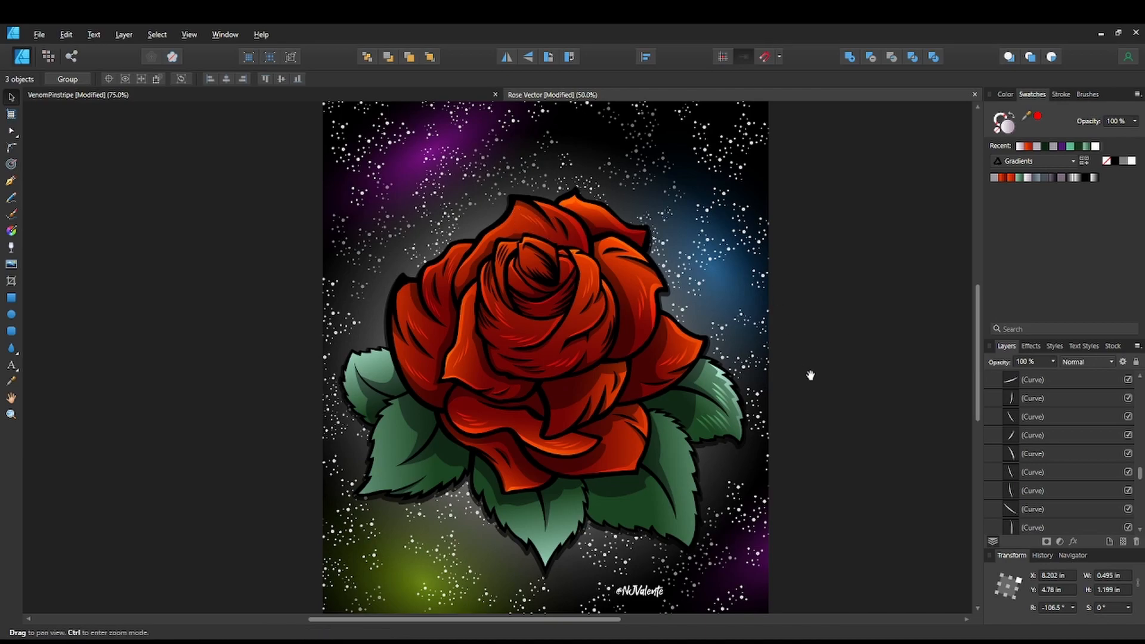
left_click_drag(810, 366, 811, 336)
key("space")
left_click_drag(702, 415, 739, 388)
key("space")
Hide the jagged edge highlight on the upper-right leaf and show it again to compare the effect.
left_click(748, 385)
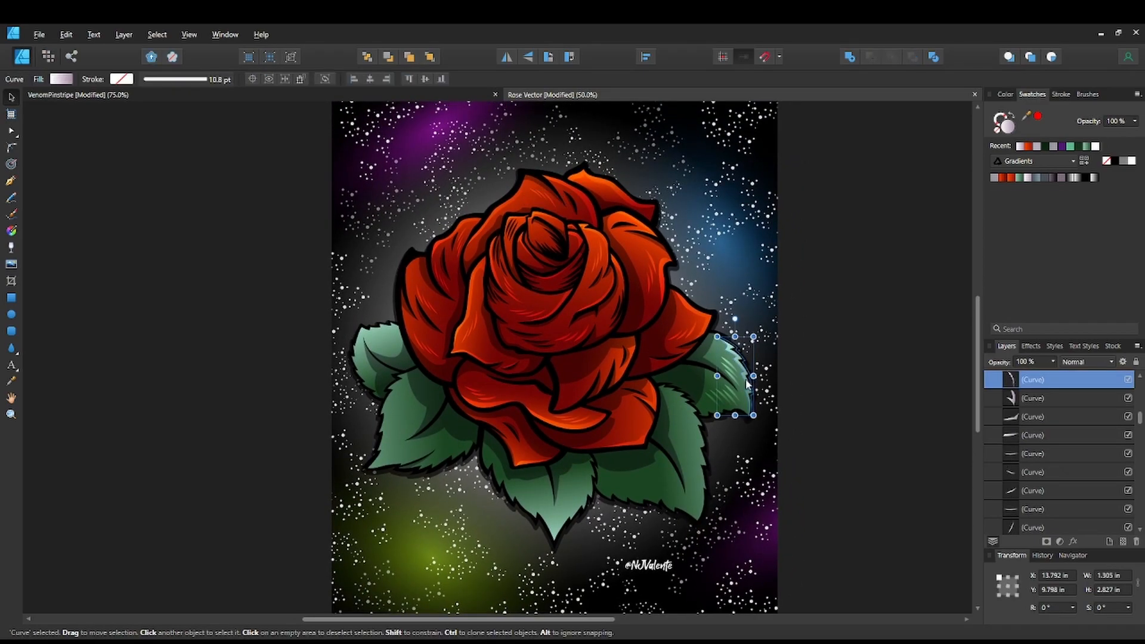
left_click(1128, 379)
left_click(909, 378)
key("space")
left_click_drag(844, 426, 609, 211)
left_click(1127, 380)
Draw a crescent highlight along the lower edge of the front centre petal and fill it with the recent light gradient.
key("space")
key("ctrl+plus")
key("ctrl+plus")
key("ctrl+plus")
key("space")
left_click_drag(671, 401, 660, 379)
key("p")
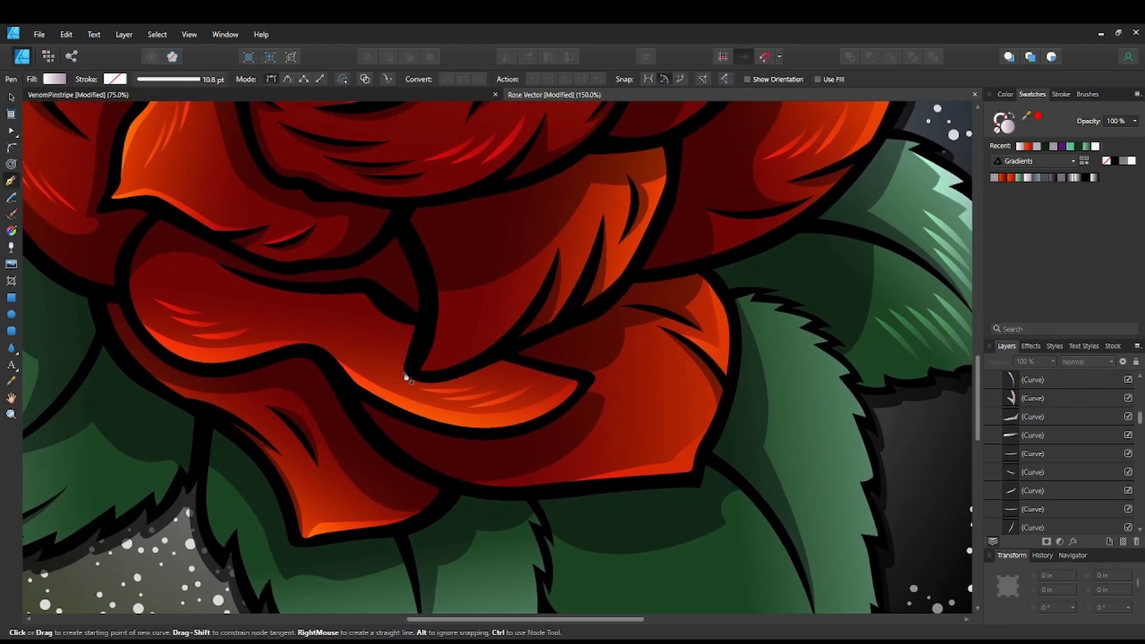
left_click(420, 366)
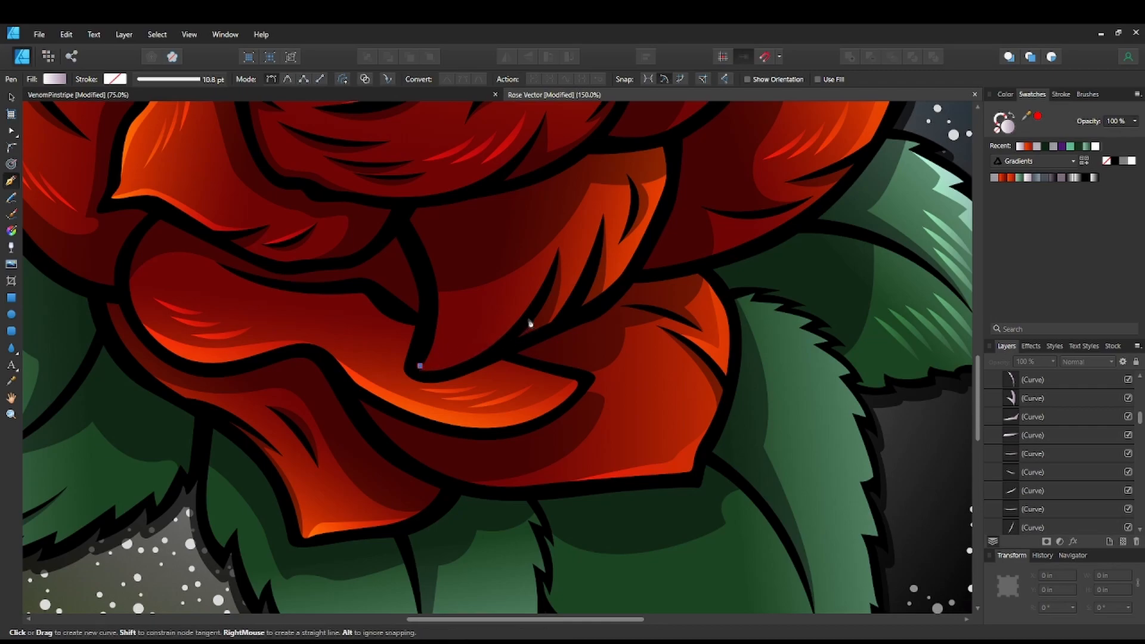
left_click_drag(551, 271, 608, 181)
left_click(551, 270, "alt")
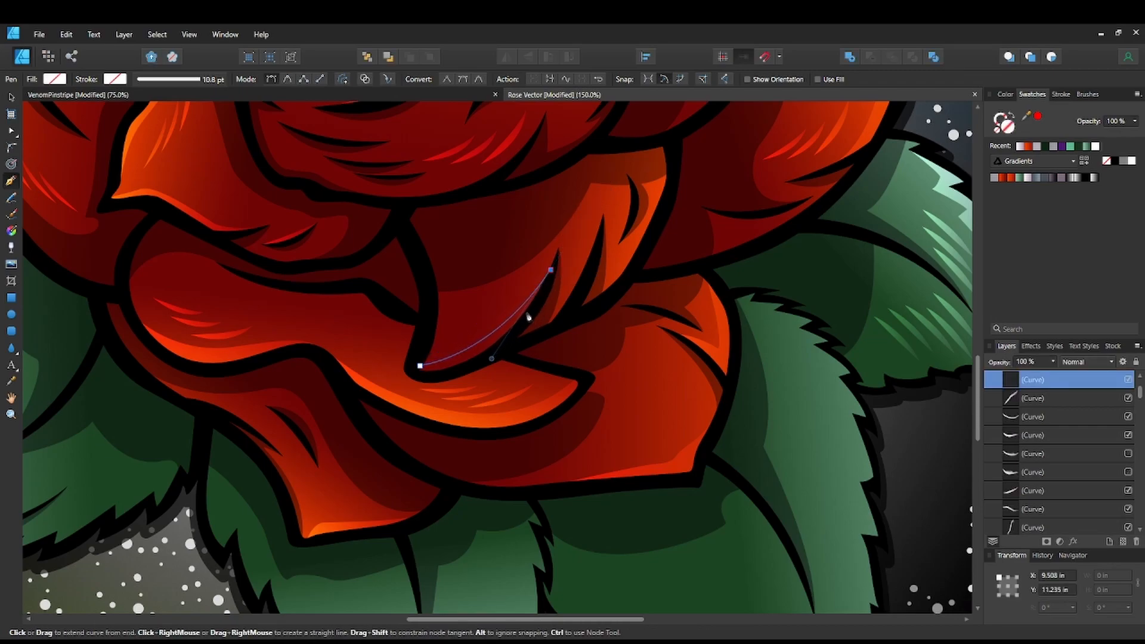
left_click_drag(495, 357, 432, 353)
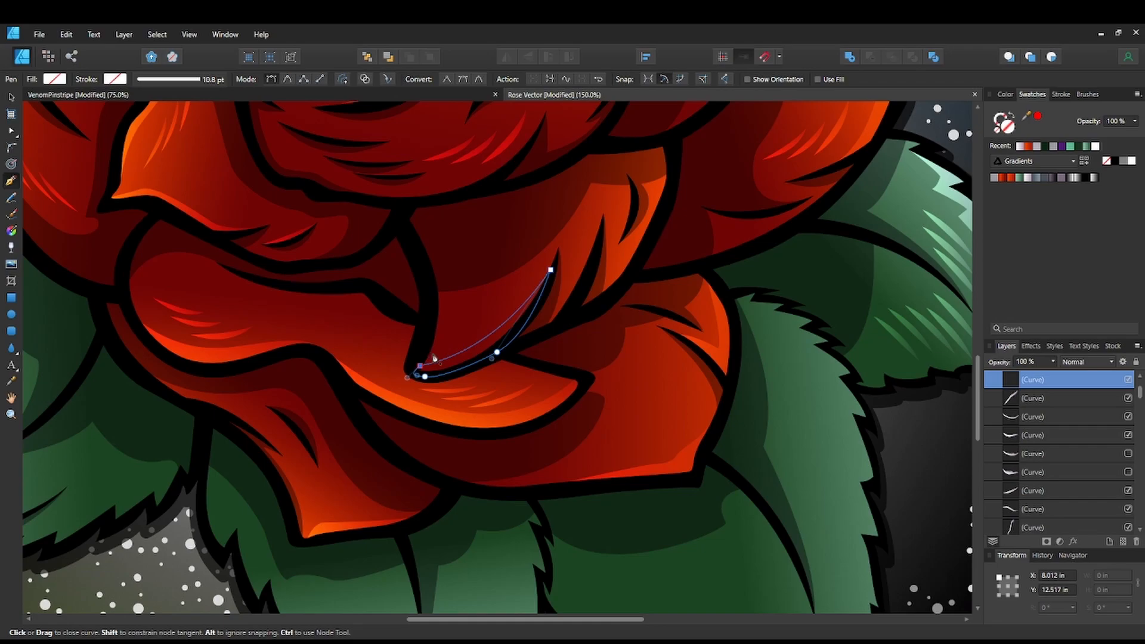
left_click(1021, 147)
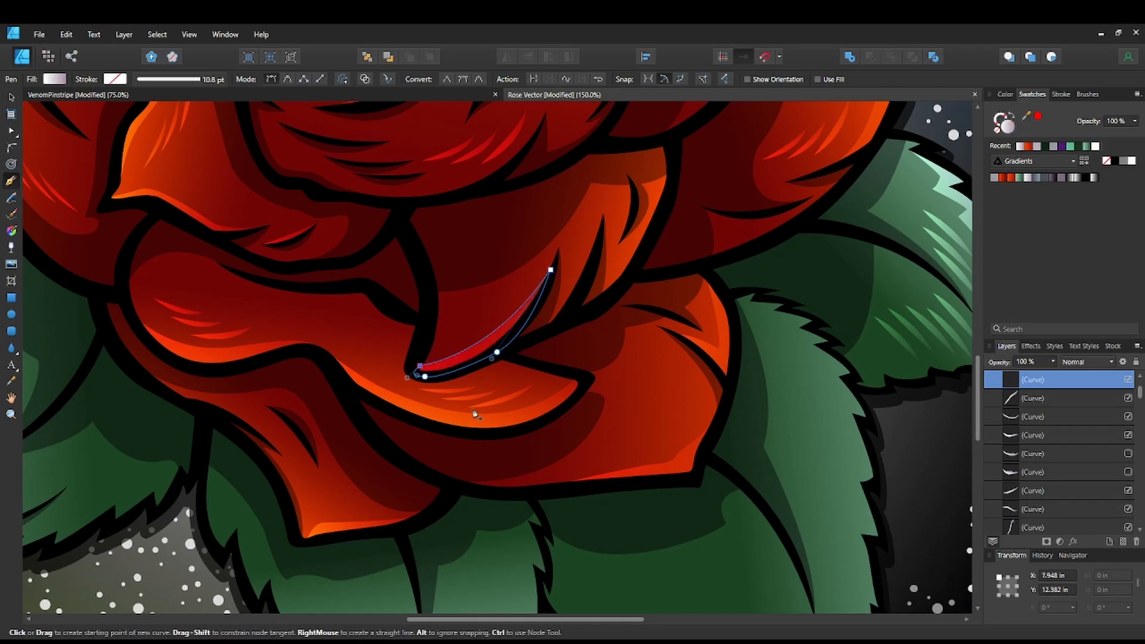
Draw a narrow highlight along the upper outer edge of the far-left petal and fill it with the recent light gradient.
scroll(523, 434, "down", 2)
scroll(523, 434, "down", 3)
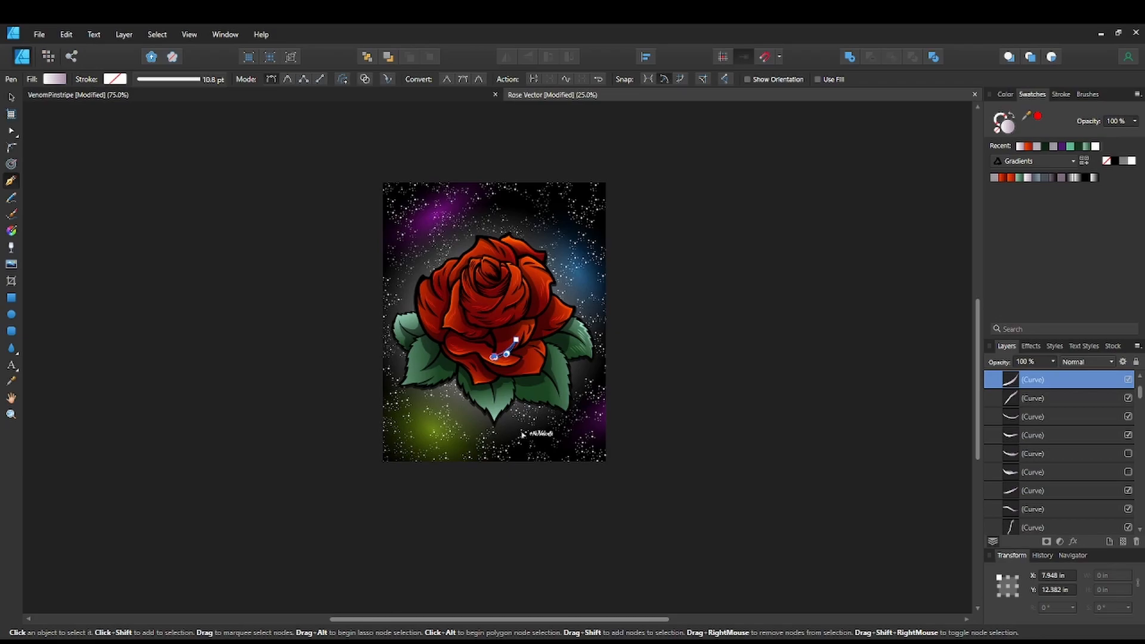
scroll(524, 435, "up", 3)
left_click_drag(235, 255, 377, 433)
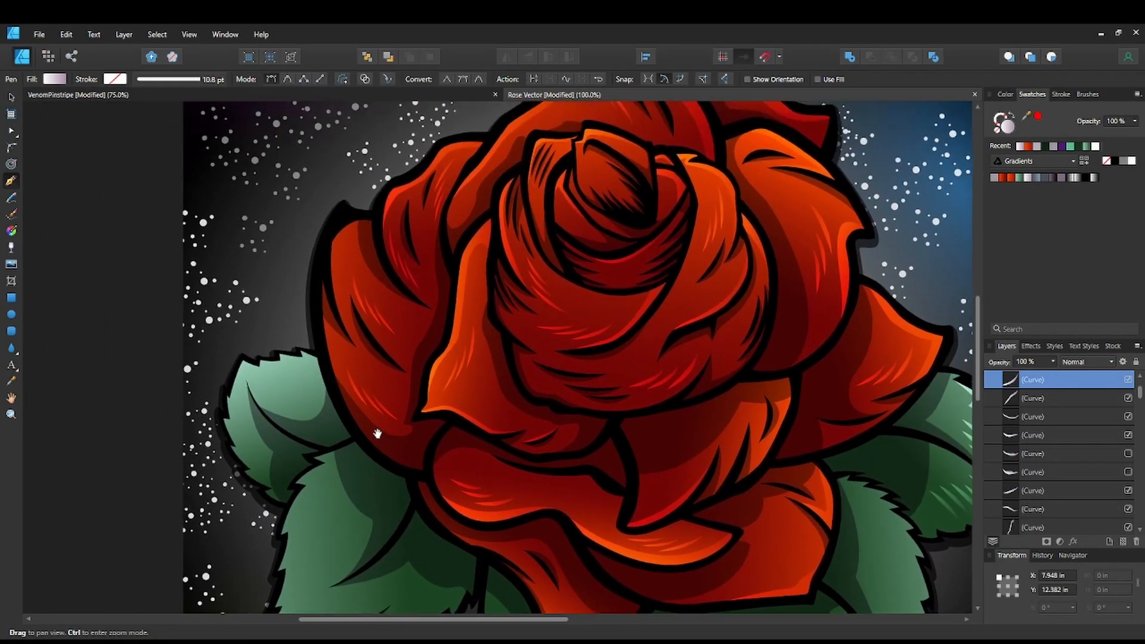
scroll(377, 433, "up", 2)
left_click_drag(289, 289, 445, 450)
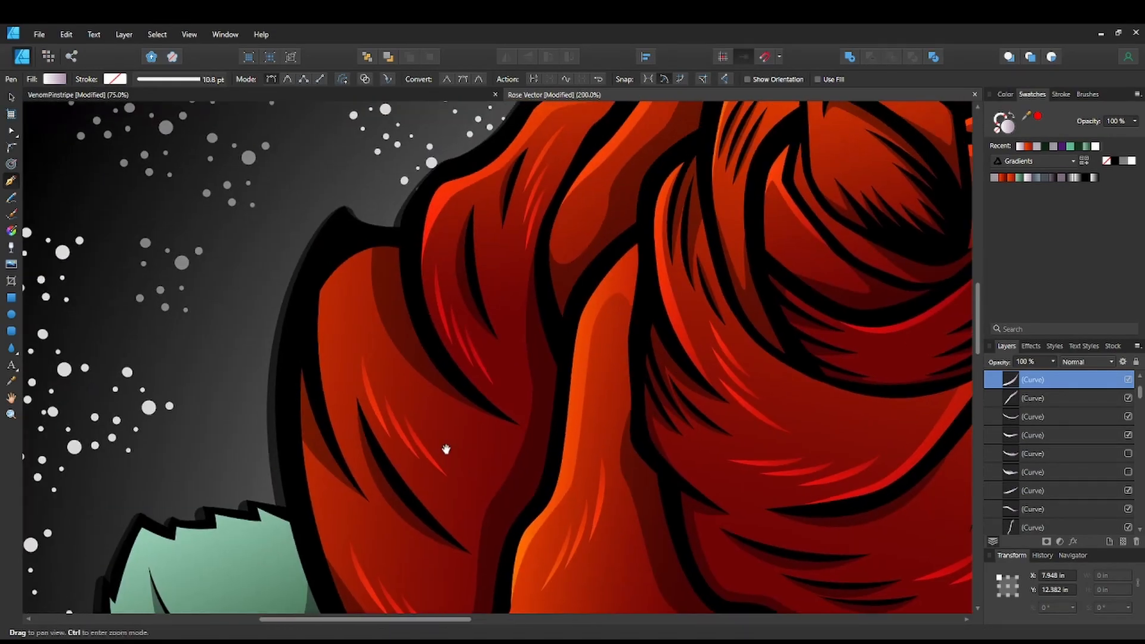
left_click(363, 250)
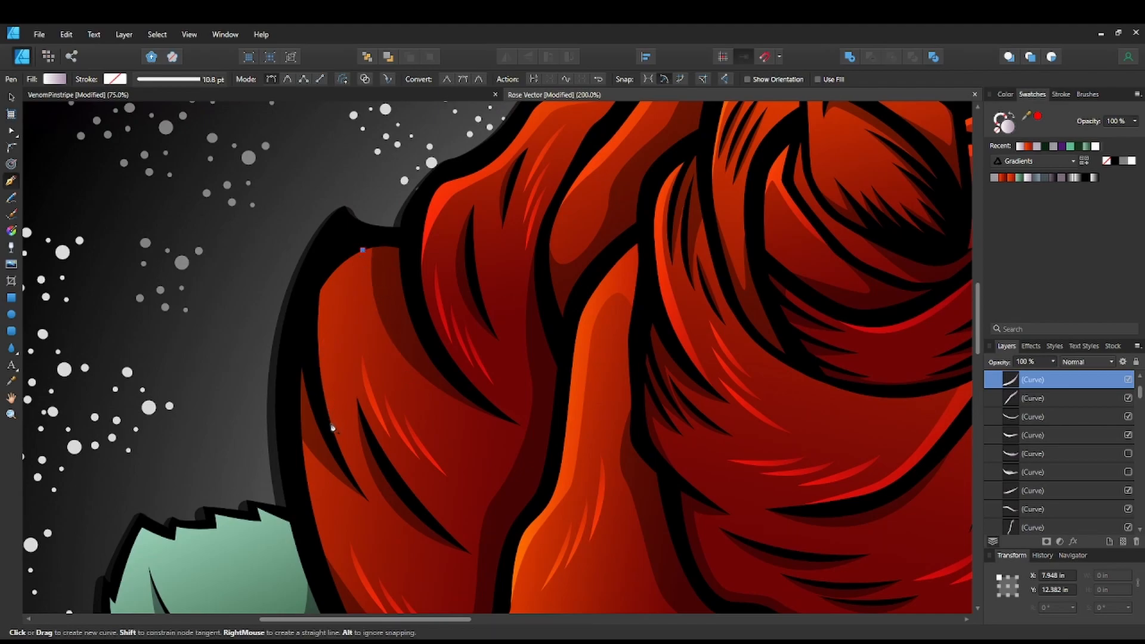
left_click_drag(338, 442, 361, 555)
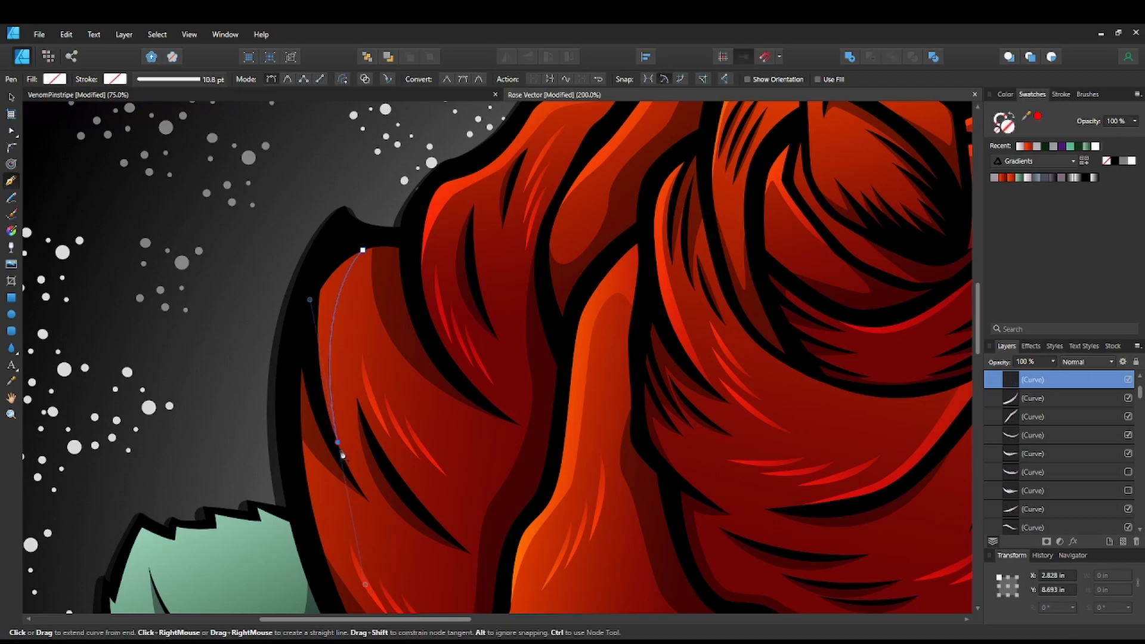
left_click_drag(311, 351, 309, 318)
left_click_drag(315, 273, 397, 256)
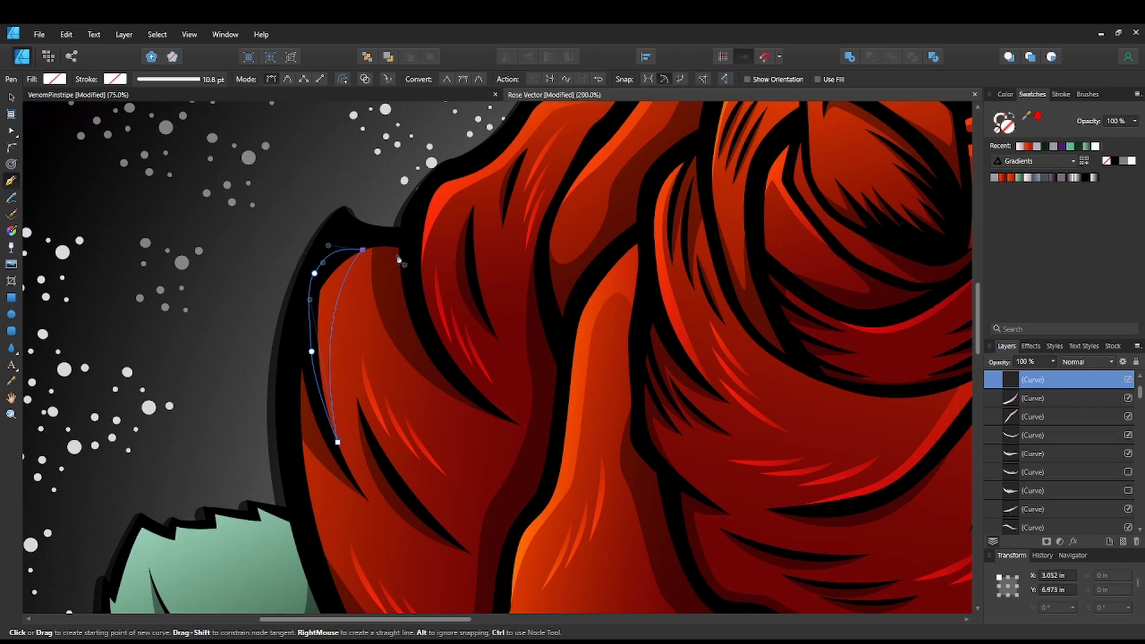
left_click(1019, 147)
scroll(874, 235, "down", 5, "ctrl")
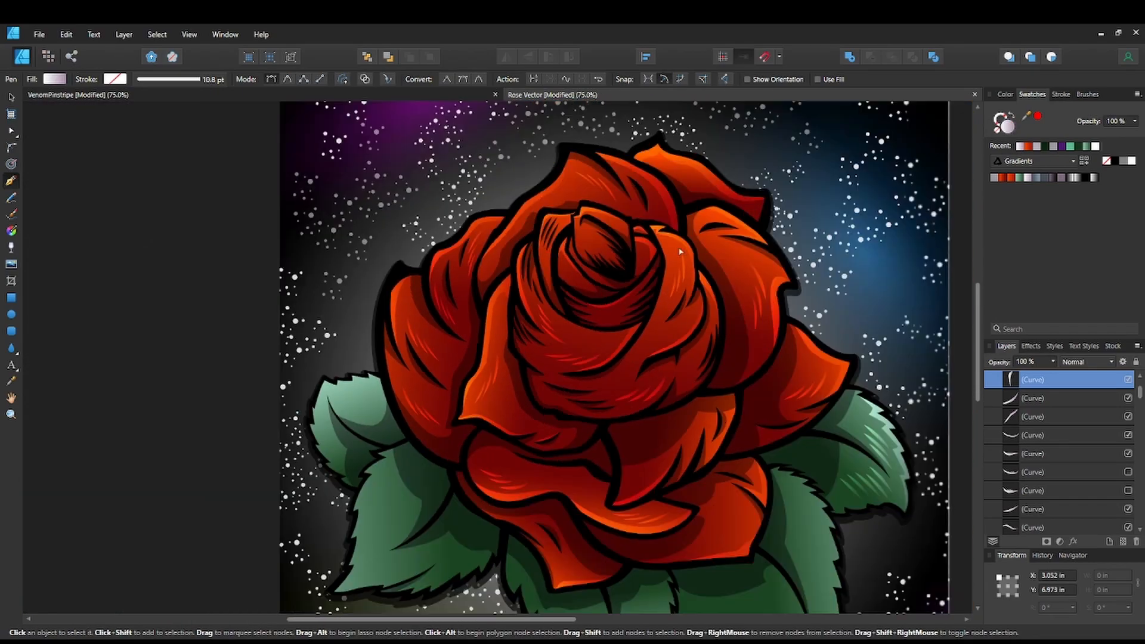
Draw a thin sliver about 0.29 × 0.30 in on the inner petal below-left of the central bud and fill it with the recent light gradient.
left_click_drag(659, 302, 598, 310)
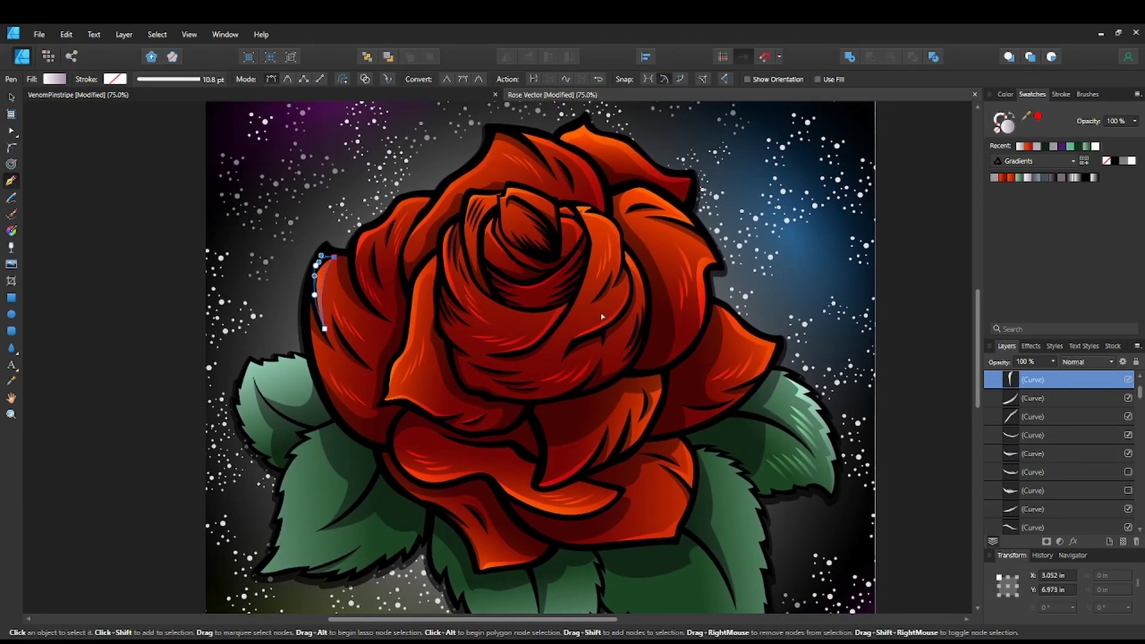
scroll(599, 313, "up", 5, "ctrl")
scroll(587, 296, "down", 5, "ctrl")
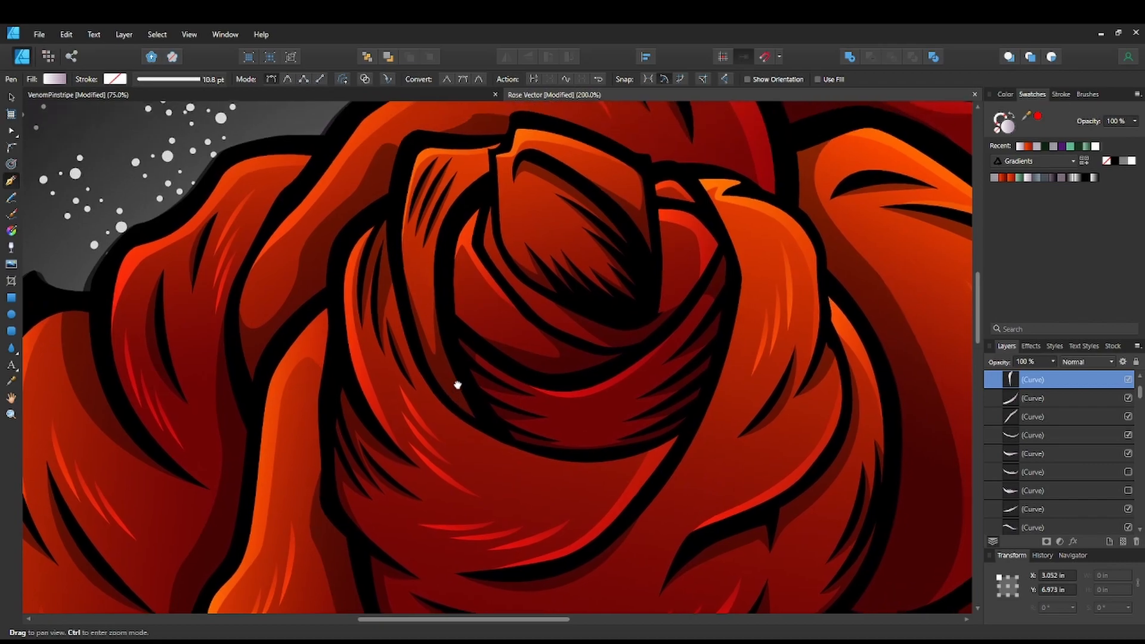
scroll(442, 455, "up", 3, "ctrl")
left_click(440, 324)
left_click_drag(472, 356, 496, 373)
left_click_drag(440, 323, 429, 316)
left_click(1019, 147)
Place two copies of the new sliver beside it on the inner petal below-left of the bud.
left_click_drag(659, 256, 687, 306)
key("ctrl+plus")
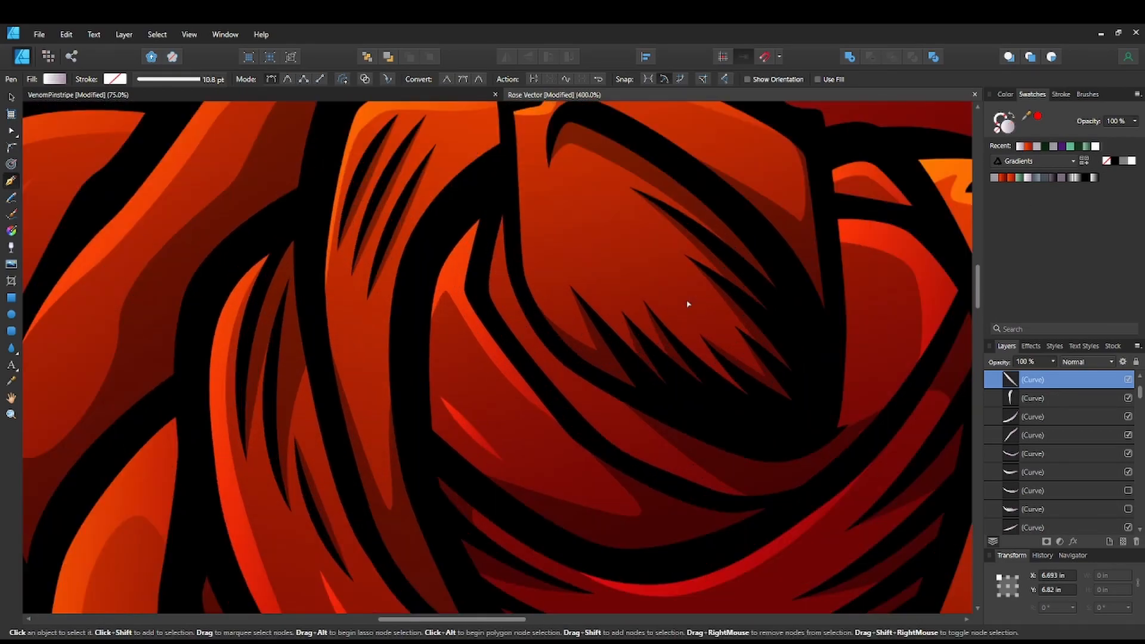
key("ctrl+plus")
left_click_drag(620, 331, 575, 228)
key("v")
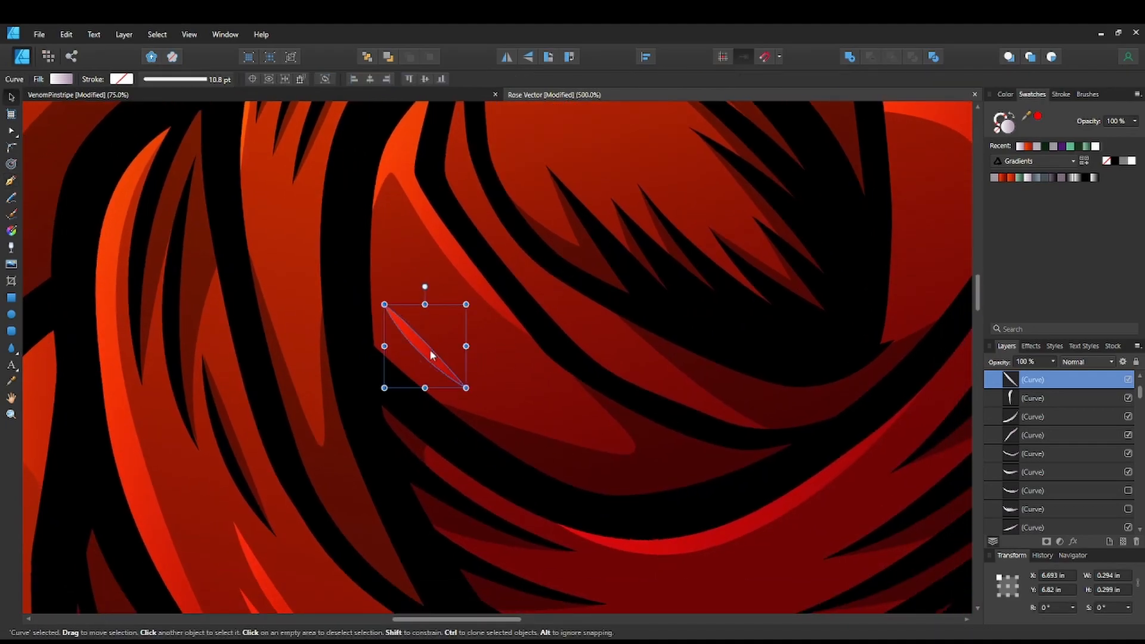
left_click_drag(431, 358, 505, 379)
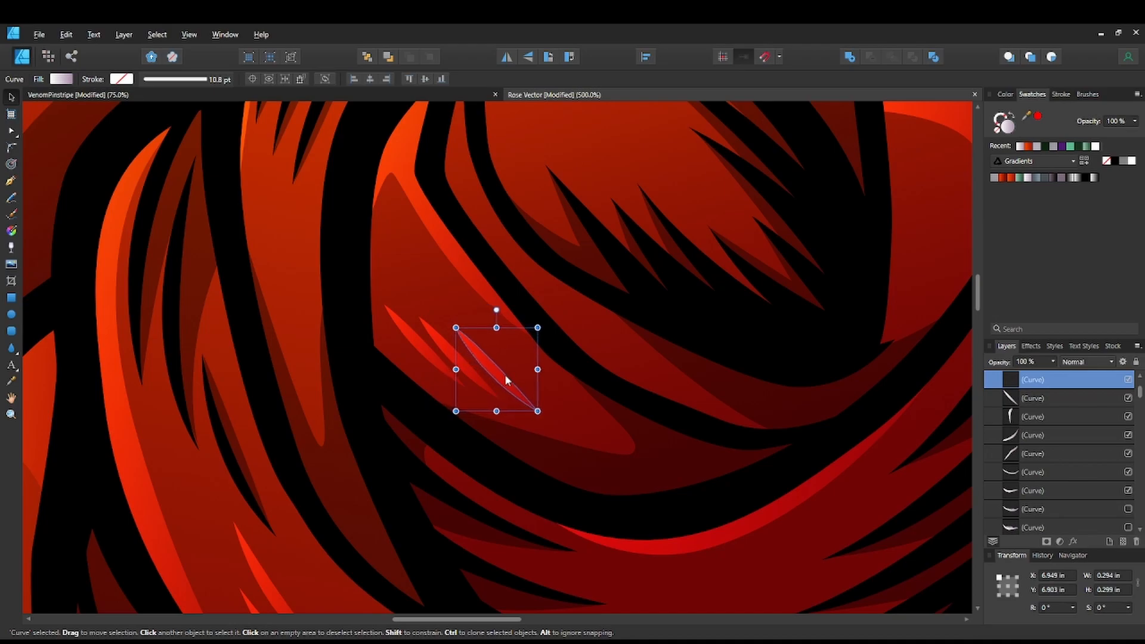
Draw a sliver about 0.24 × 0.17 in near the central bud's upper-right edge and fill it with the recent light gradient.
key("ctrl+minus")
key("ctrl+minus")
key("ctrl+minus")
key("ctrl+minus")
key("ctrl+minus")
key("ctrl+minus")
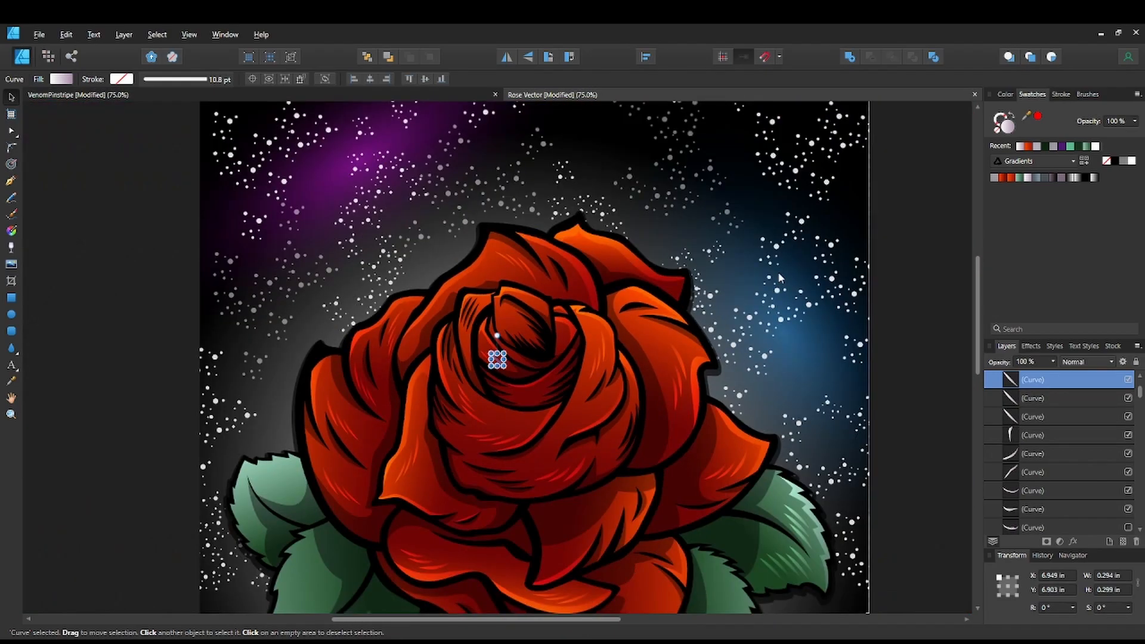
key("ctrl+plus")
key("ctrl+plus")
key("ctrl+plus")
key("ctrl+plus")
left_click_drag(641, 265, 663, 384)
key("p")
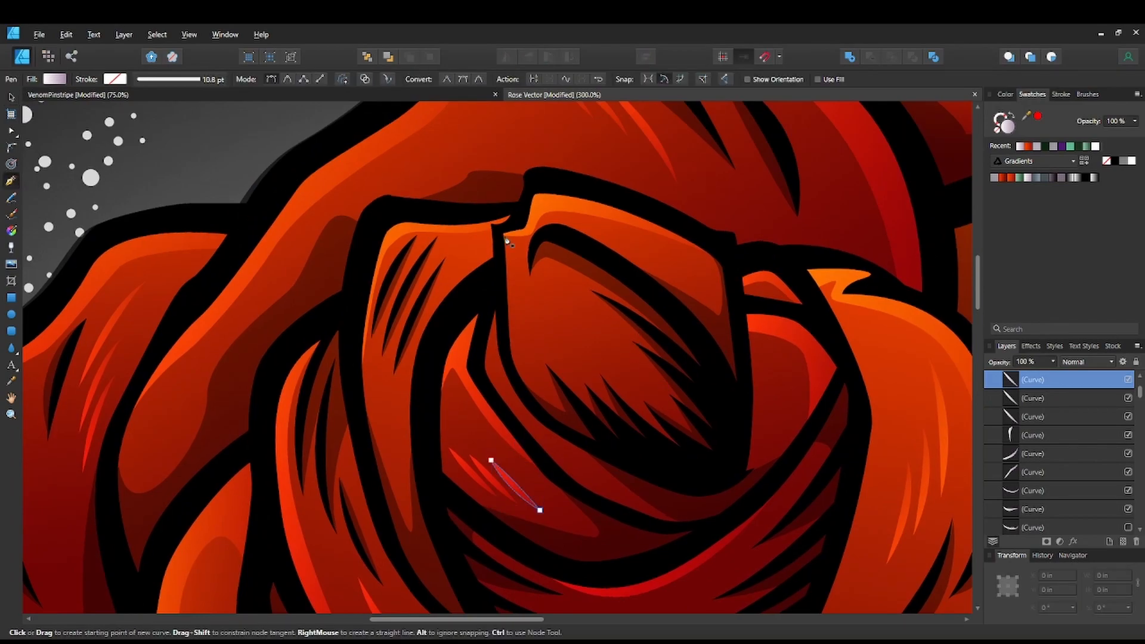
left_click(701, 272)
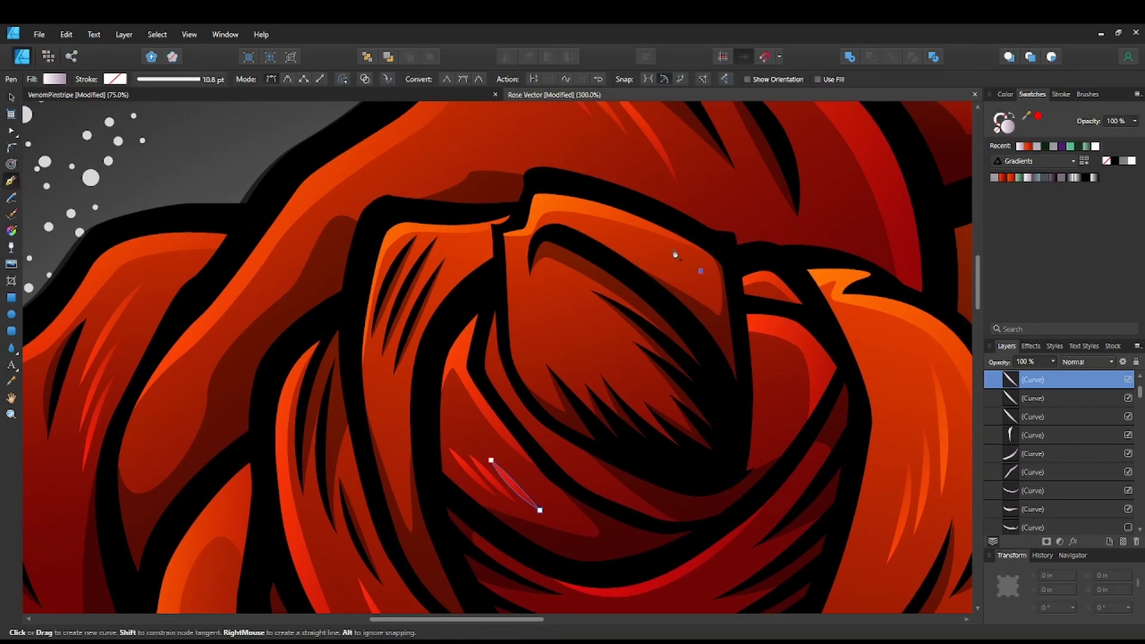
left_click_drag(661, 243, 634, 233)
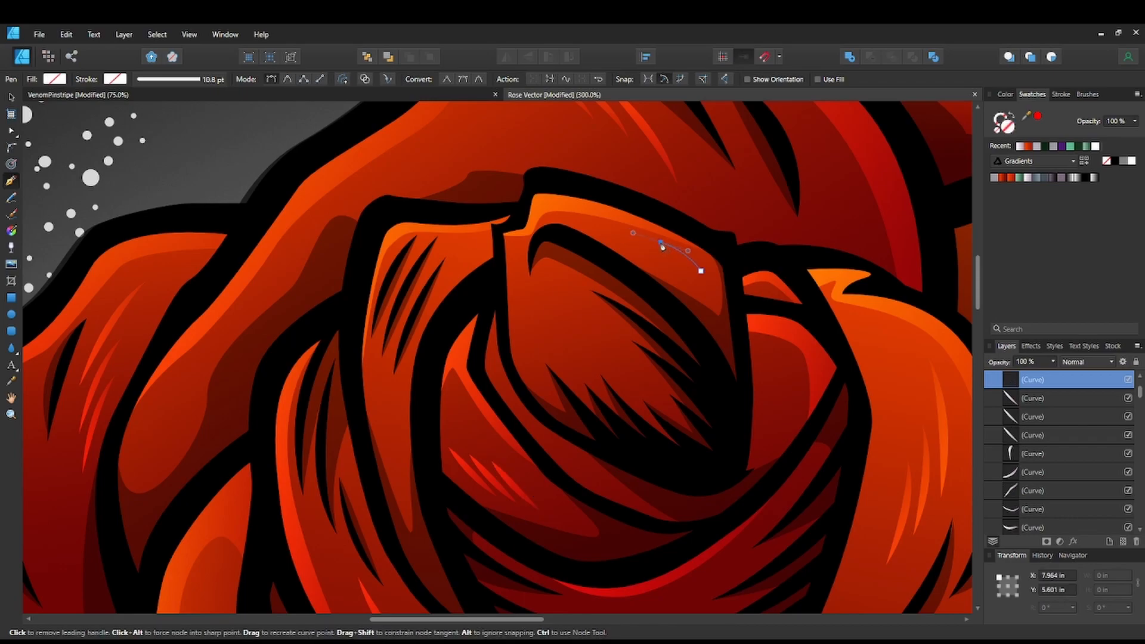
left_click(713, 284)
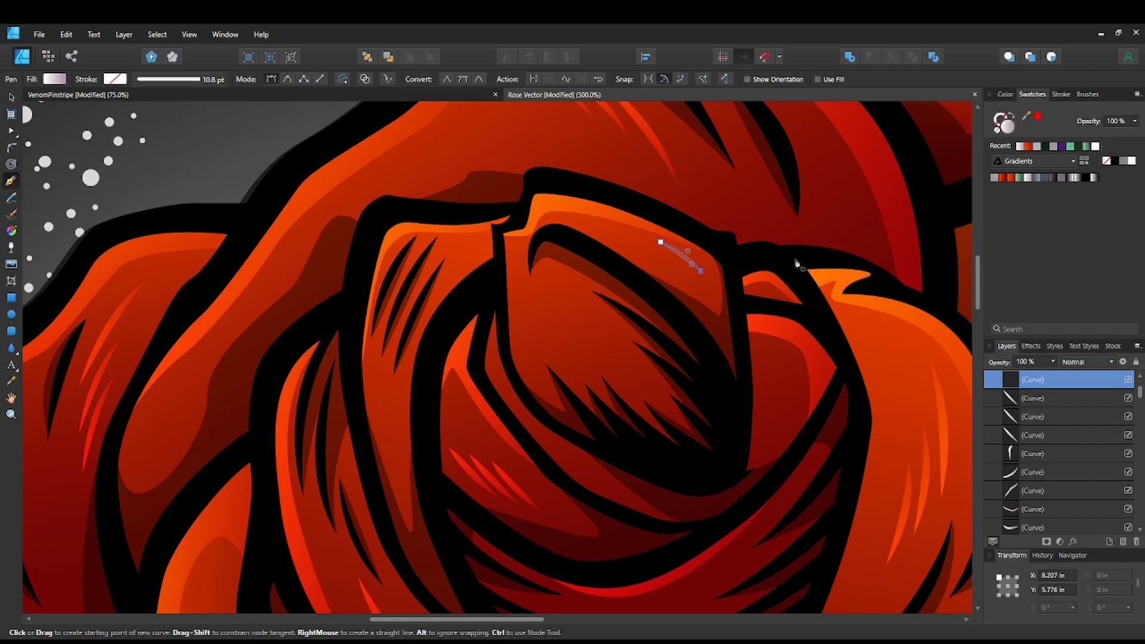
Place two copies of the bud's upper-right sliver just below the original.
key("v")
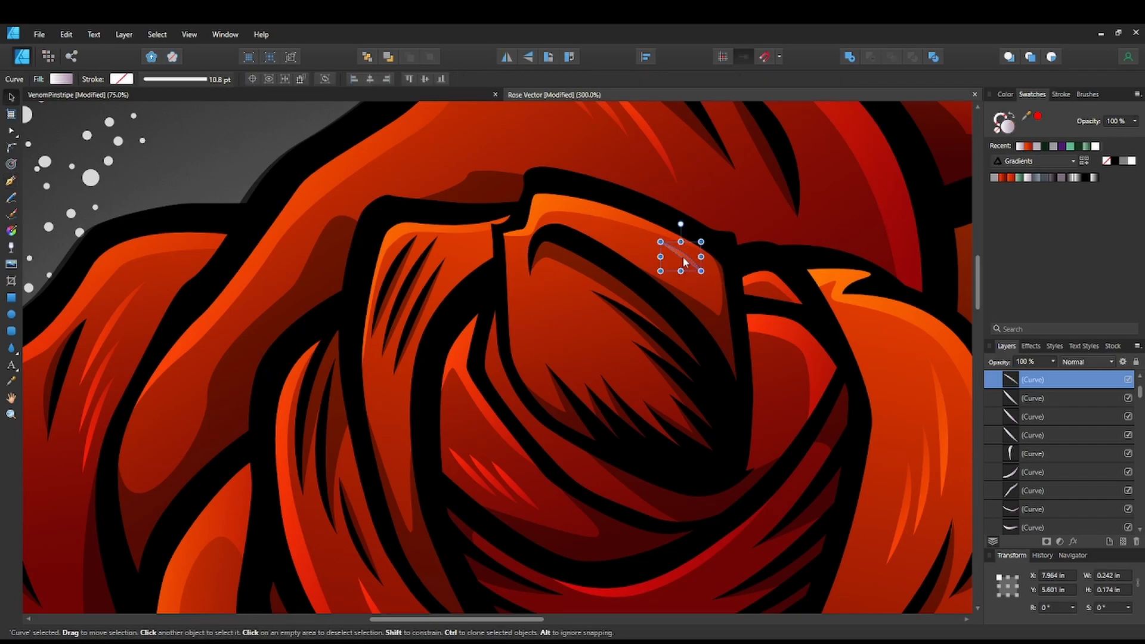
left_click_drag(685, 263, 693, 290)
left_click_drag(744, 331, 673, 315)
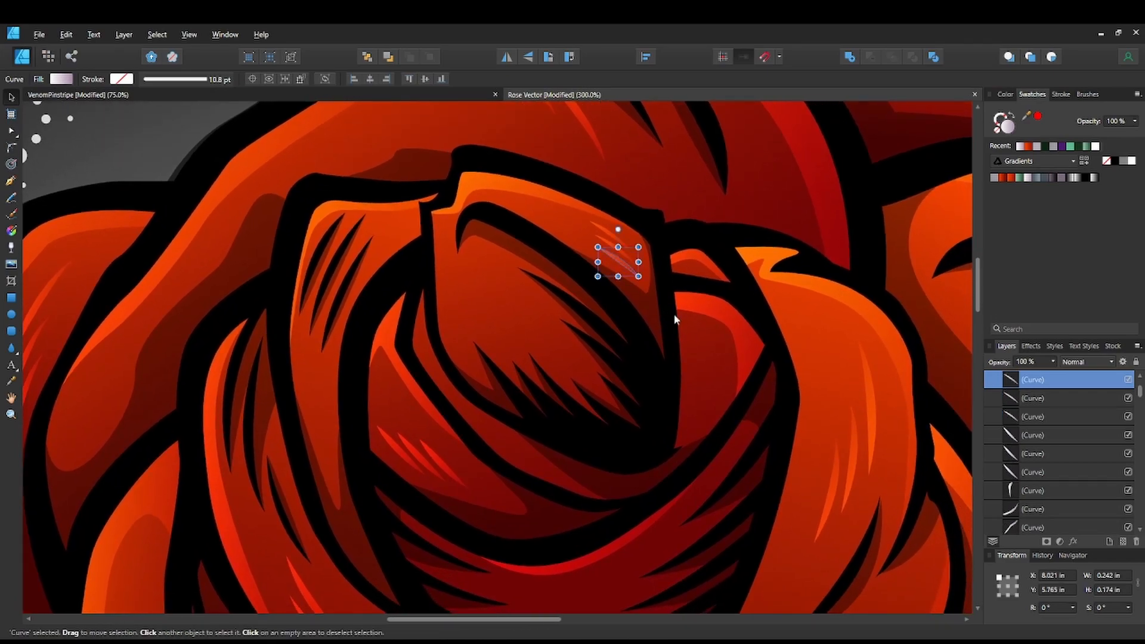
Draw a sliver about 0.20 × 0.35 in on the left part of the bud's front face and fill it with the recent light gradient.
left_click(11, 182)
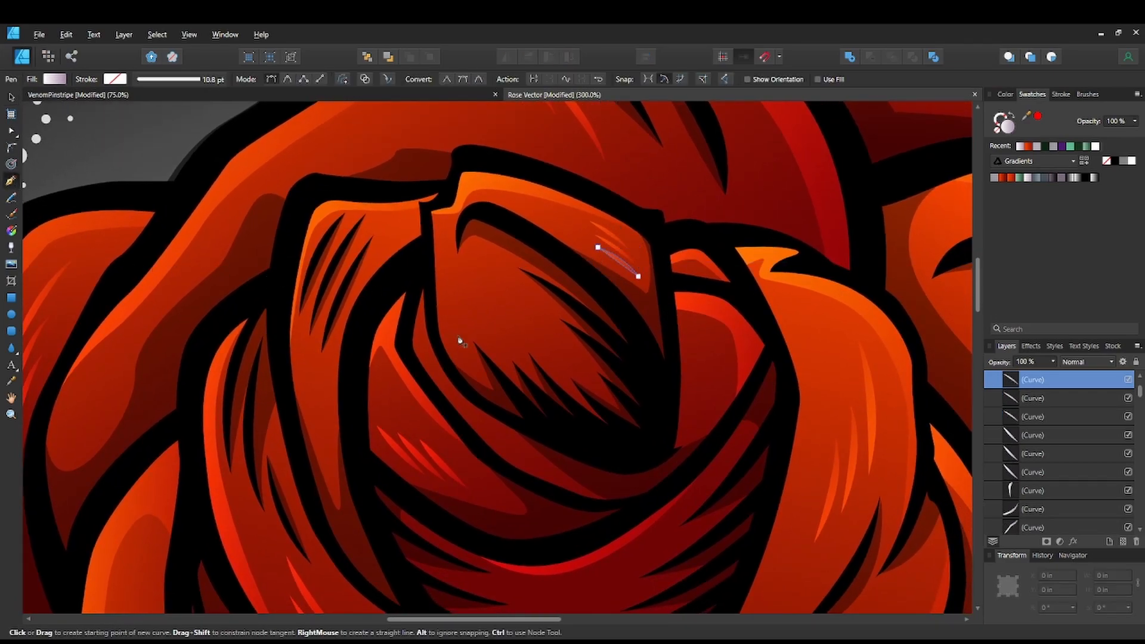
left_click(458, 290)
left_click_drag(491, 346, 511, 365)
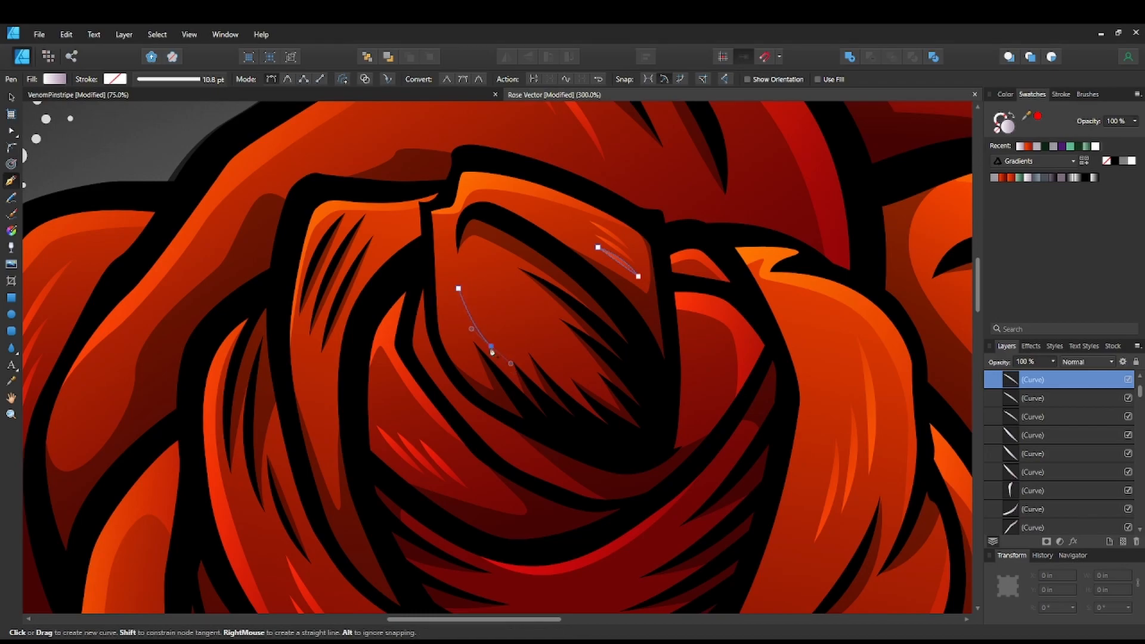
left_click(454, 285)
left_click(1020, 147)
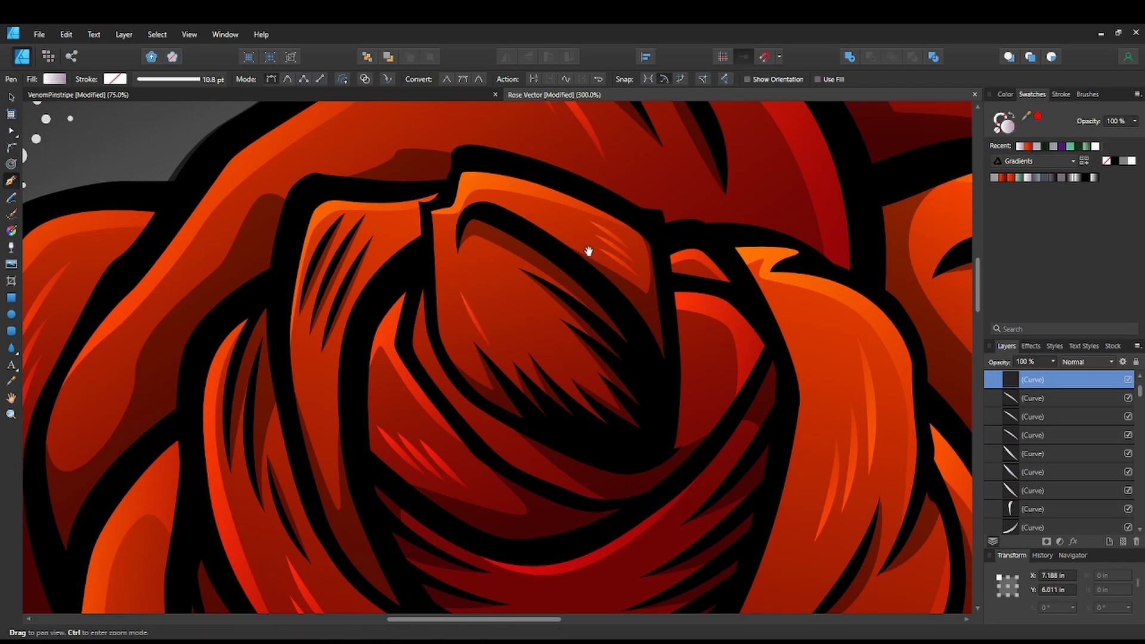
Duplicate the sliver six times to form a row of highlights across the bud's front face.
key("ctrl+=")
key("ctrl+=")
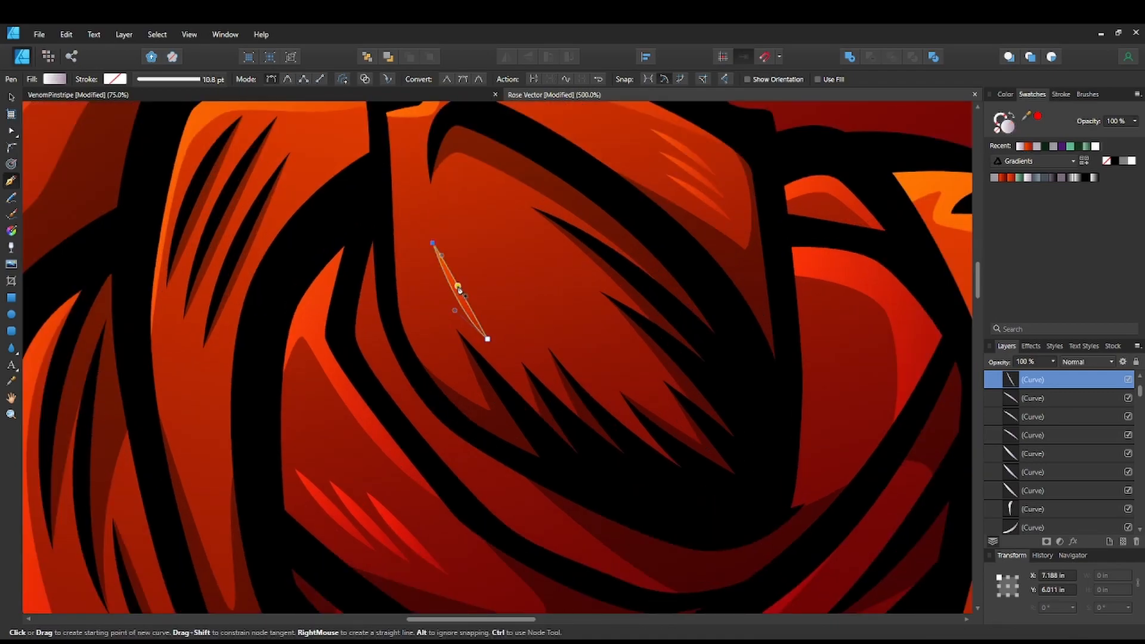
key("v")
left_click_drag(480, 305, 503, 315)
left_click_drag(535, 323, 564, 269)
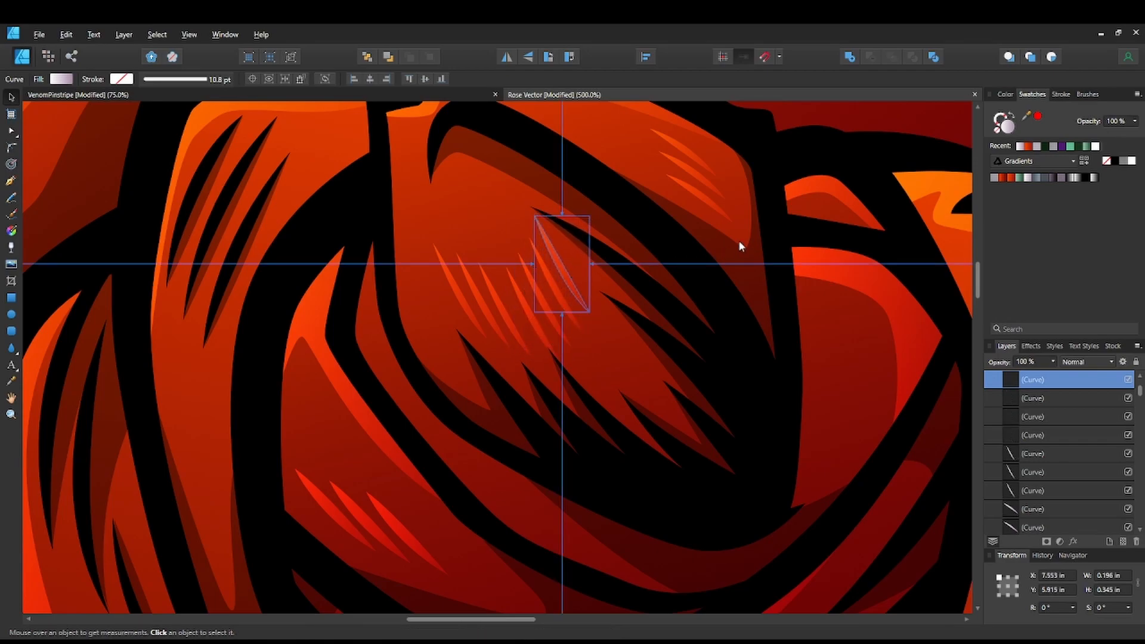
left_click(514, 285)
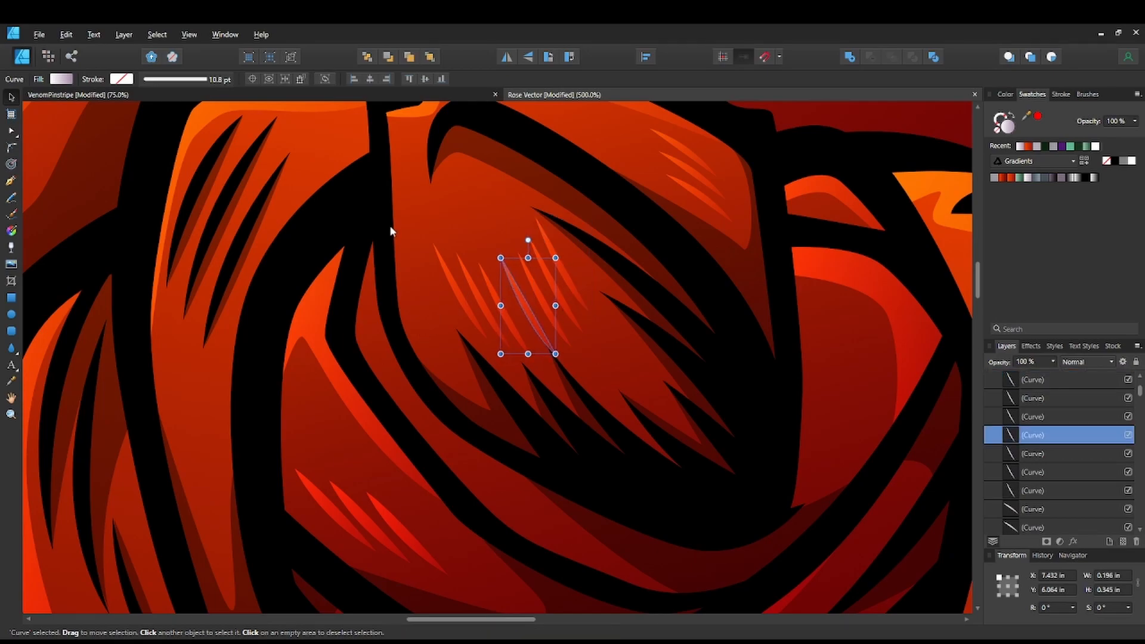
key("ctrl+d")
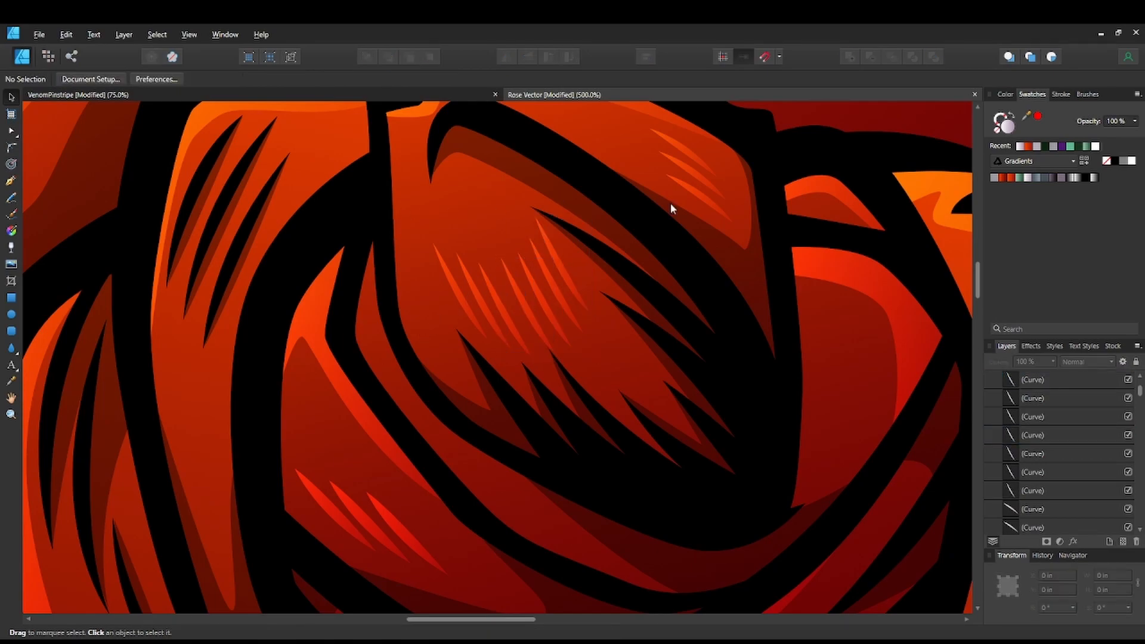
Select all seven slivers on the bud's front face, shift them slightly up and left, and rotate them to about 7.7°.
left_click(562, 263)
left_click(535, 281, "shift")
left_click(507, 296, "shift")
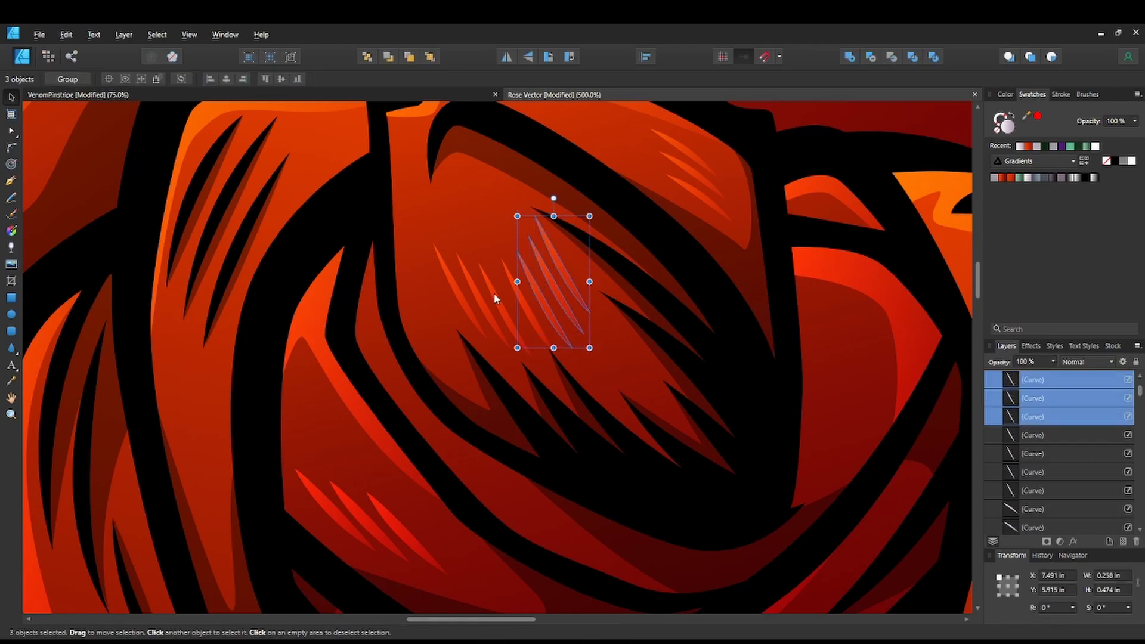
left_click(521, 304, "shift")
left_click(503, 306, "shift")
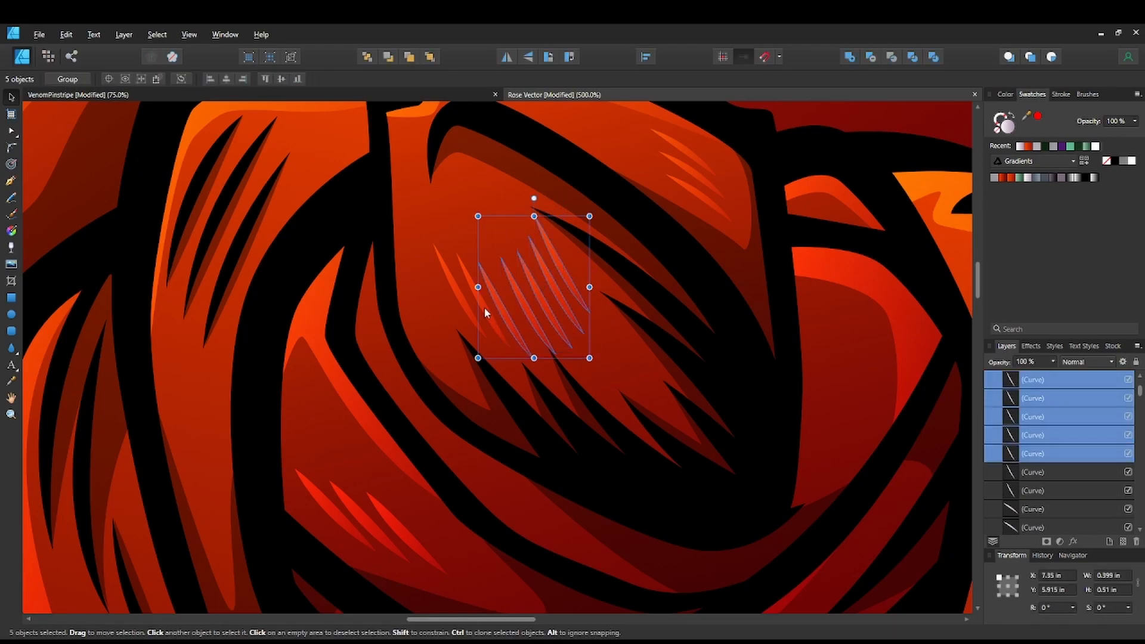
left_click(484, 307, "shift")
left_click(464, 306, "shift")
left_click_drag(530, 286, 520, 276)
mouse_move(498, 188)
left_mouse_down()
mouse_move(506, 179)
mouse_move(488, 189)
left_mouse_up()
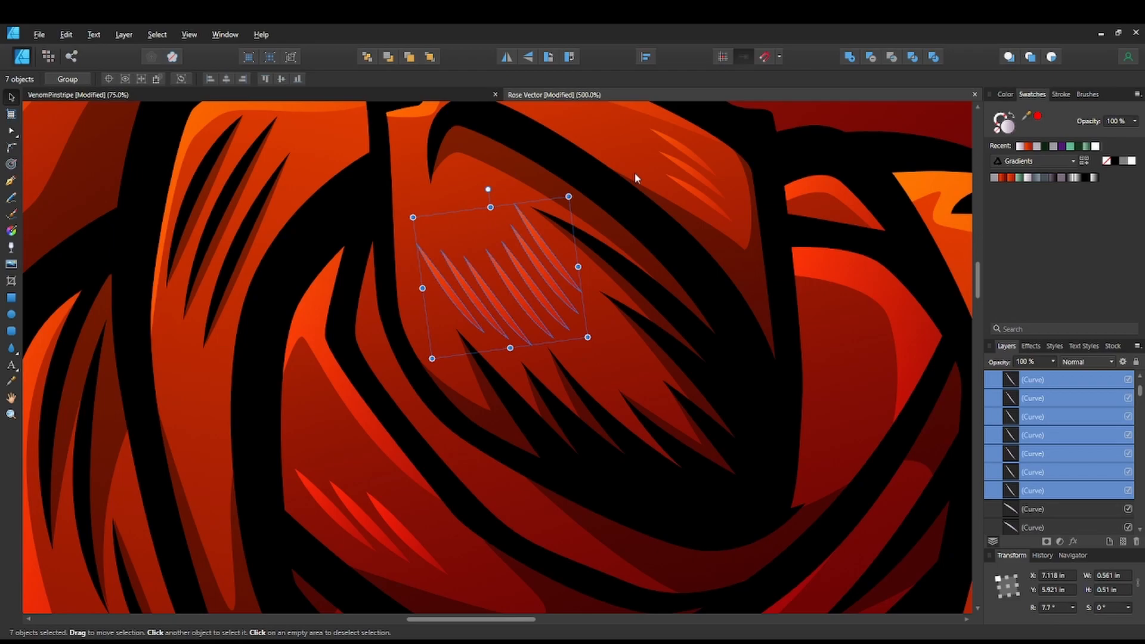
Resize the seven bud slivers to about 0.56 × 0.58 in, rotate them to about 14.6° and nudge them left.
key("ctrl+1")
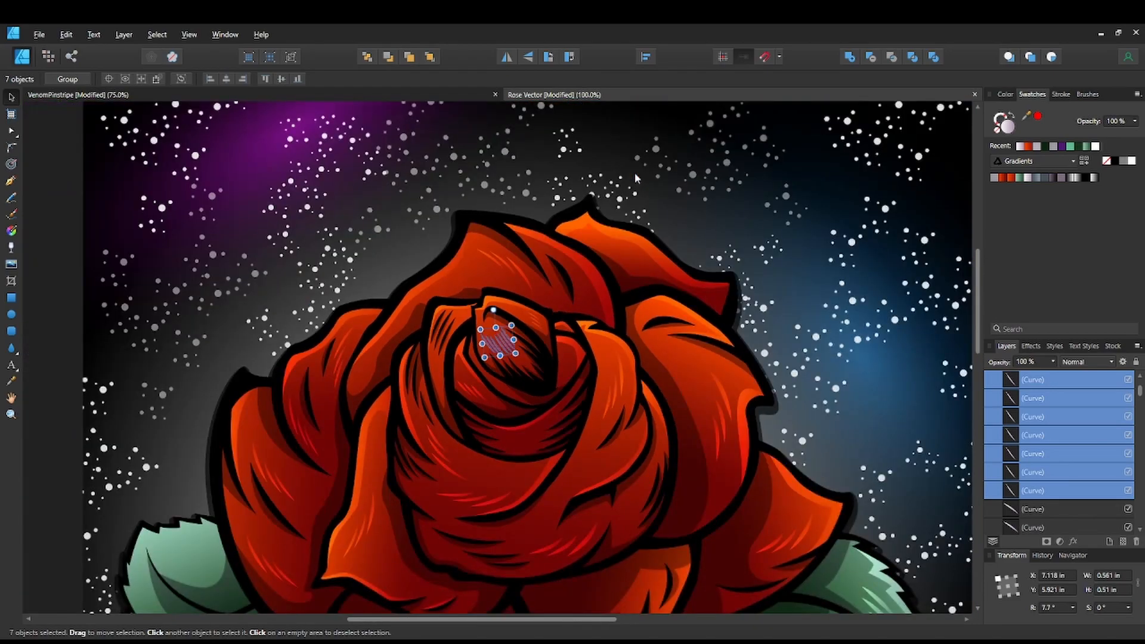
left_click_drag(715, 376, 702, 309)
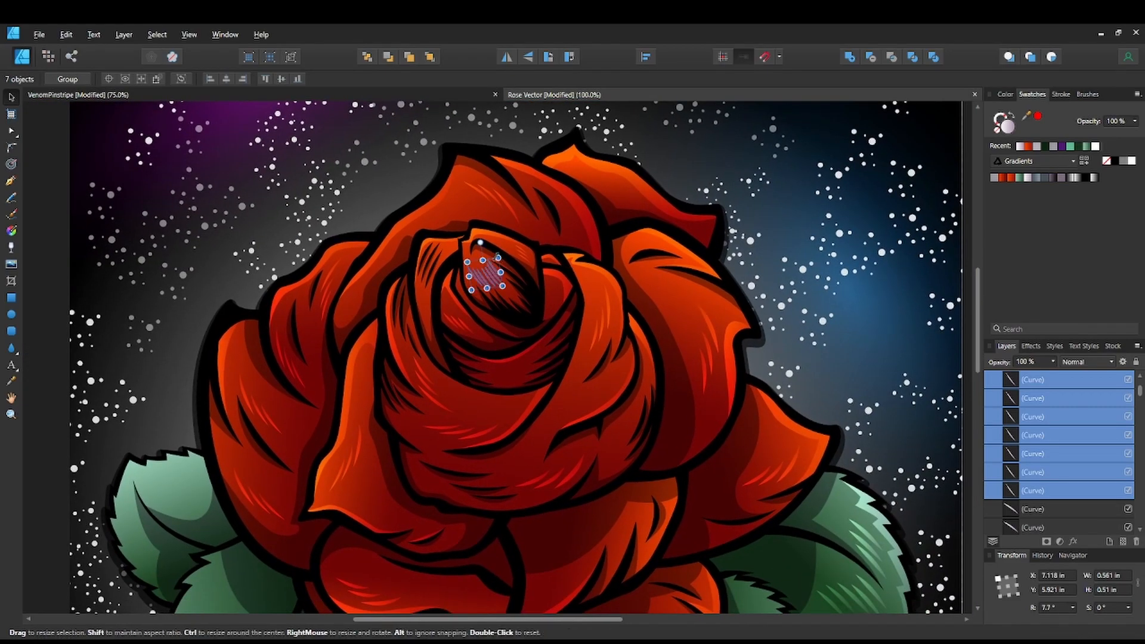
left_click_drag(499, 258, 553, 490)
key("ctrl+=")
key("ctrl+=")
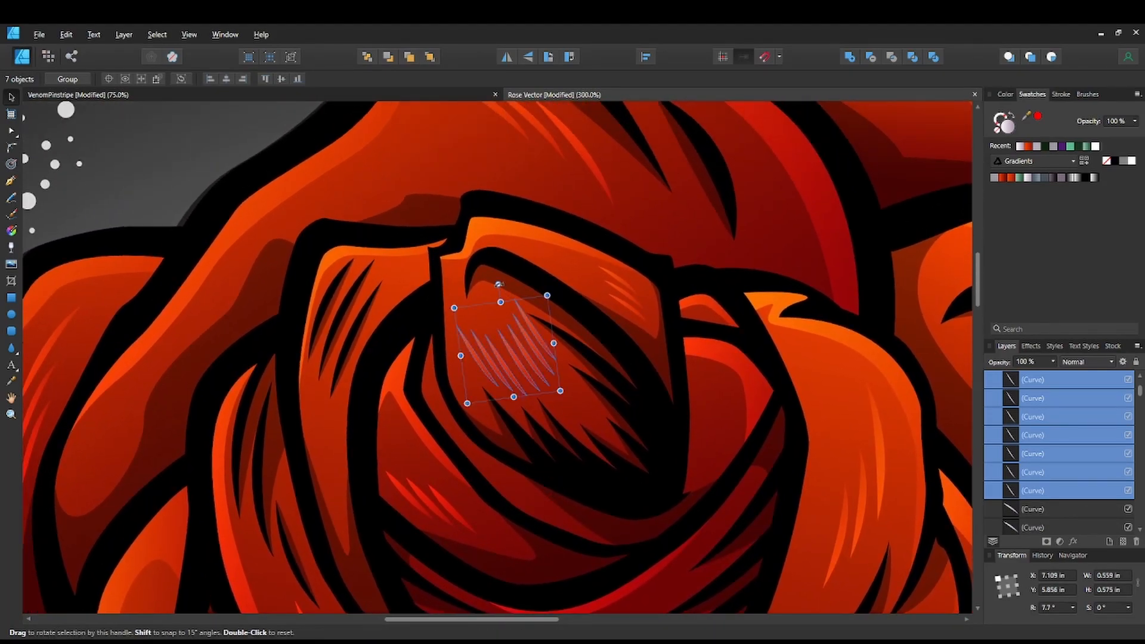
left_click_drag(500, 285, 491, 286)
left_click_drag(513, 350, 508, 351)
Duplicate the three slivers on the petal right of the bud onto its lower part and rotate the copies to about -46.9°.
left_click_drag(627, 458, 602, 311)
key("ctrl+minus")
key("ctrl+minus")
key("ctrl+minus")
left_click(598, 270, "ctrl")
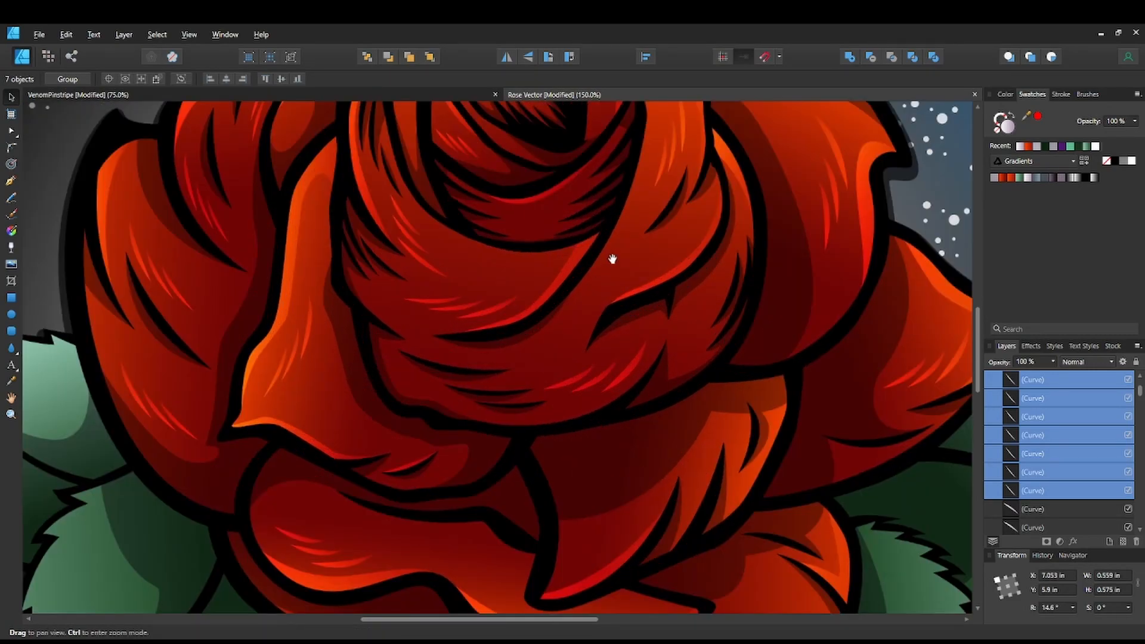
left_click_drag(605, 261, 530, 386)
left_click(570, 317)
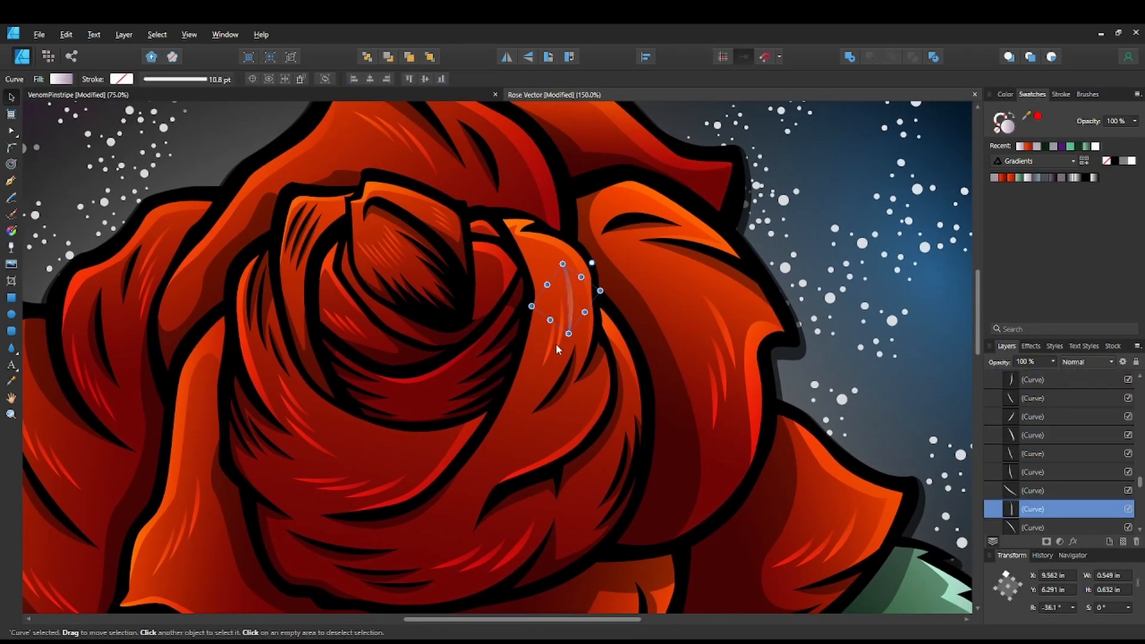
left_click(549, 350, "shift")
left_click(570, 304, "shift")
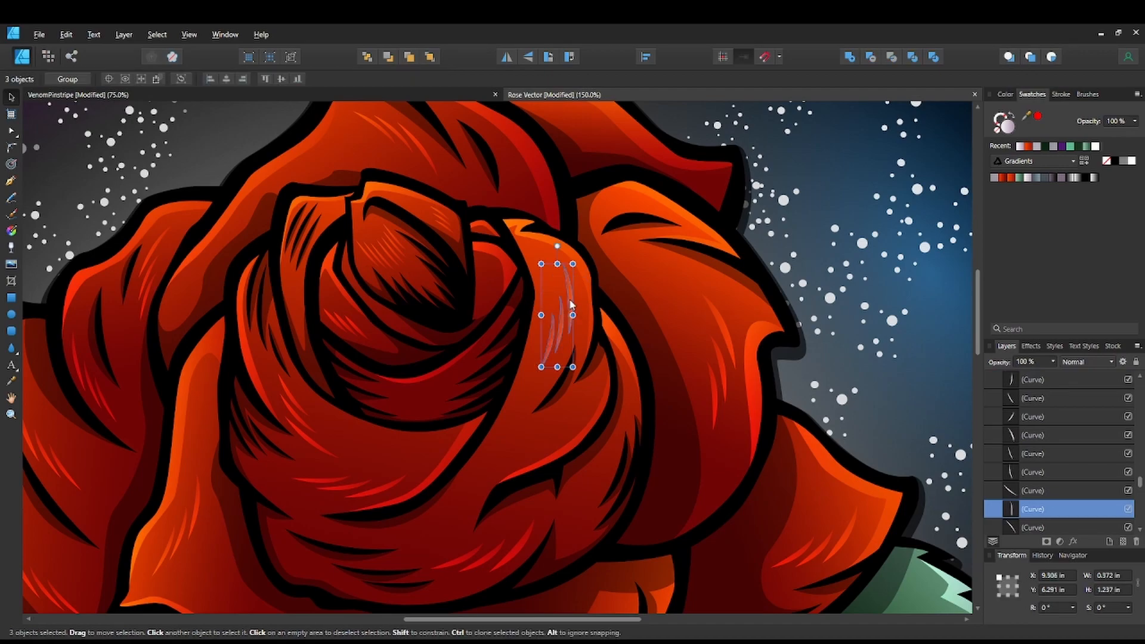
left_click_drag(570, 304, 548, 416)
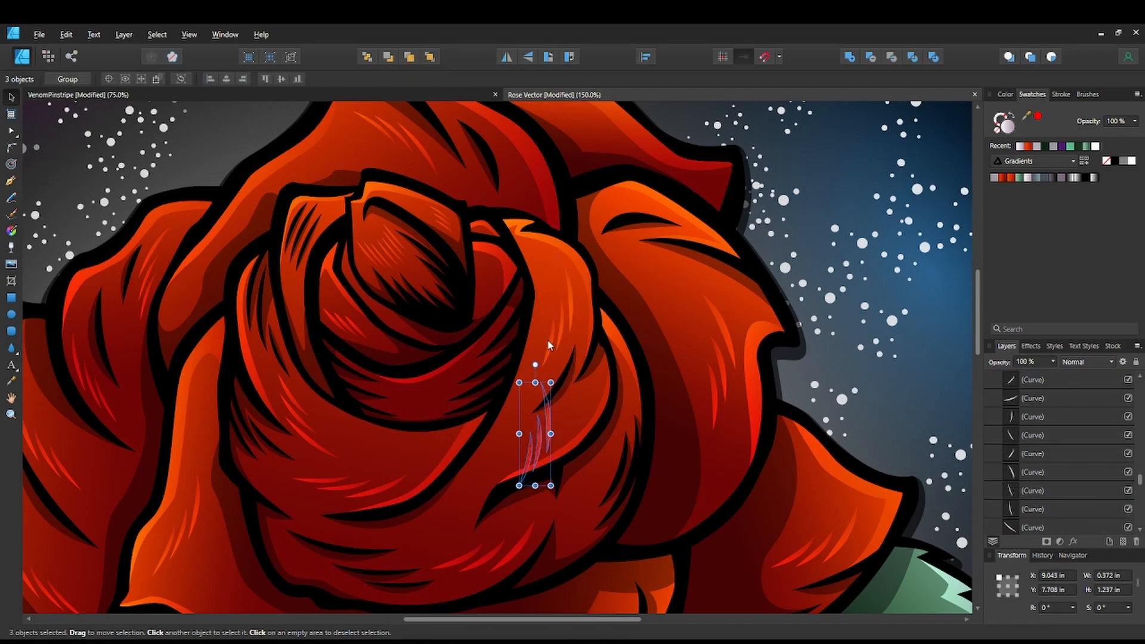
left_click_drag(537, 364, 583, 383)
Deselect the slivers and examine the leaves and the whole rose to judge the highlights.
key("space")
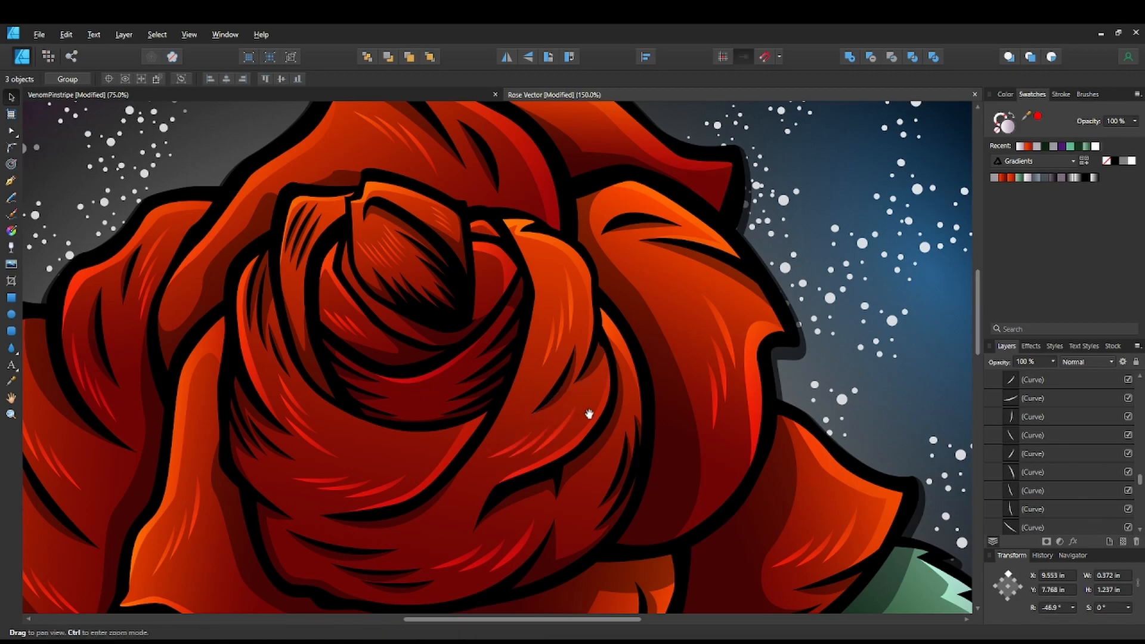
left_click_drag(616, 472, 694, 303)
key("ctrl+minus")
left_click_drag(676, 427, 663, 375)
left_click(868, 456)
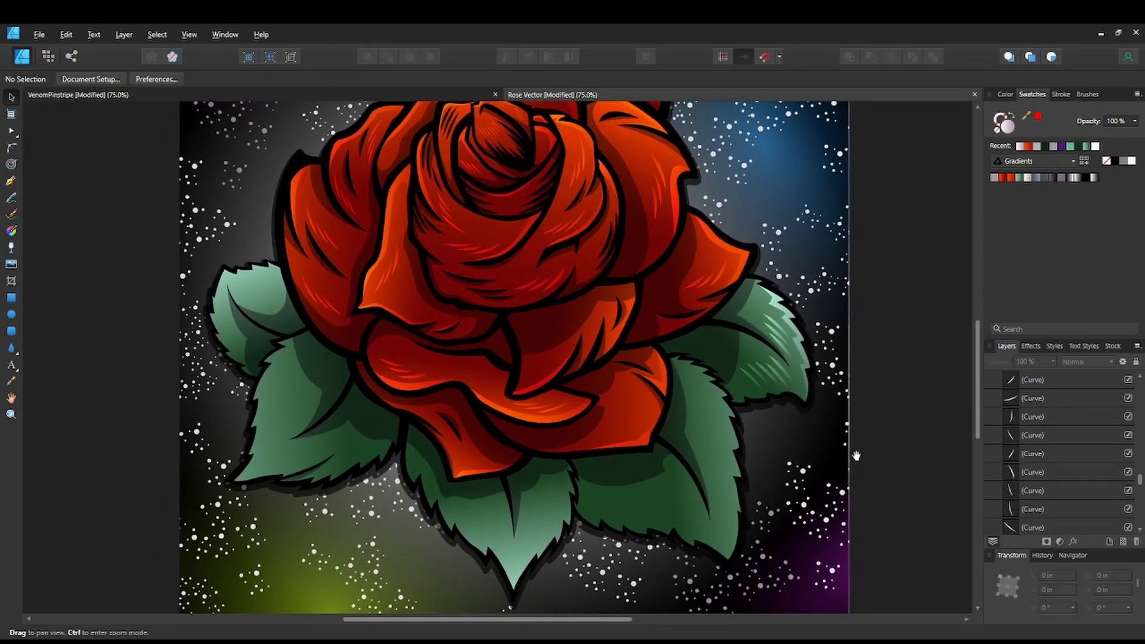
key("space")
left_click_drag(863, 453, 844, 408)
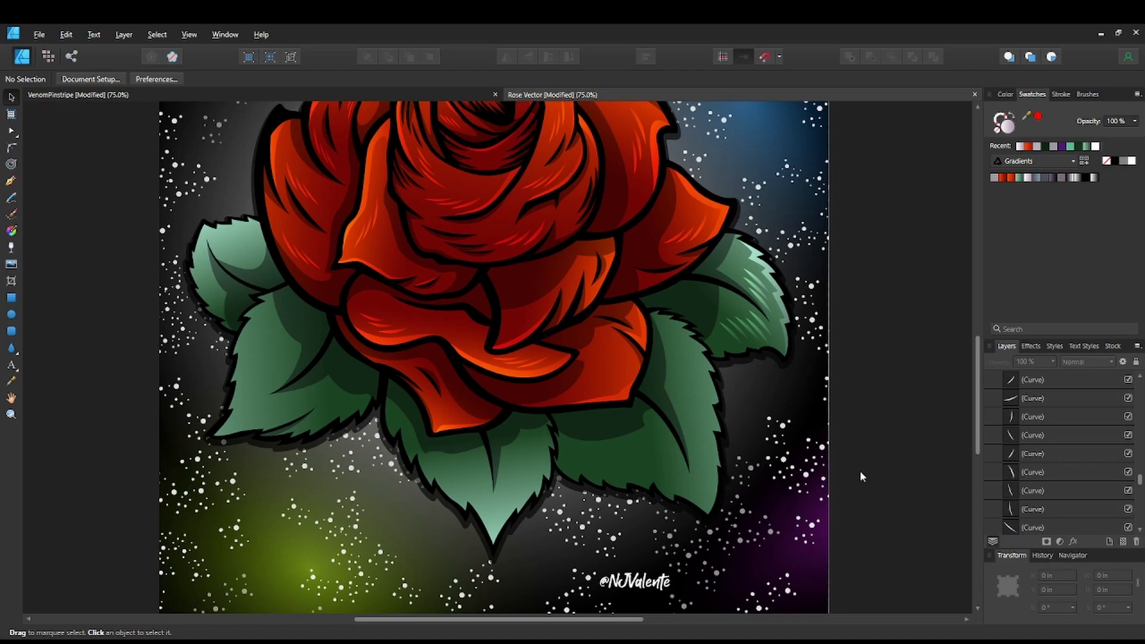
key("ctrl+minus")
key("space")
left_click_drag(634, 332, 633, 412)
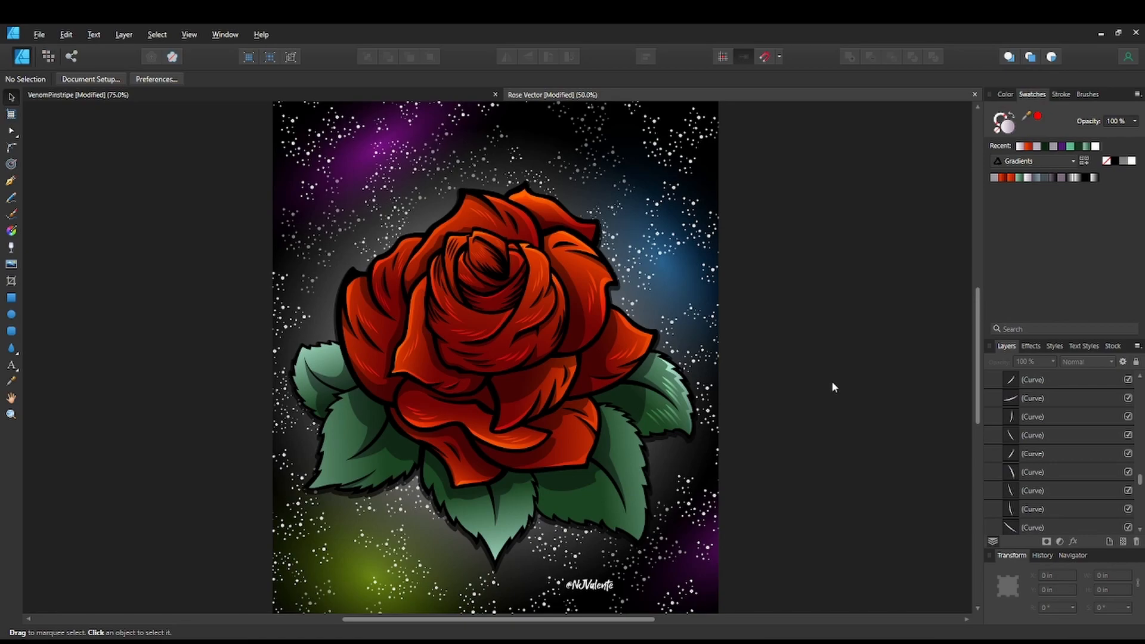
Delete the two leftmost slivers from the lower half of the upper-right leaf.
left_click(653, 417)
key("ctrl+plus")
key("ctrl+plus")
left_click_drag(910, 481, 637, 423)
left_click(706, 475, "shift")
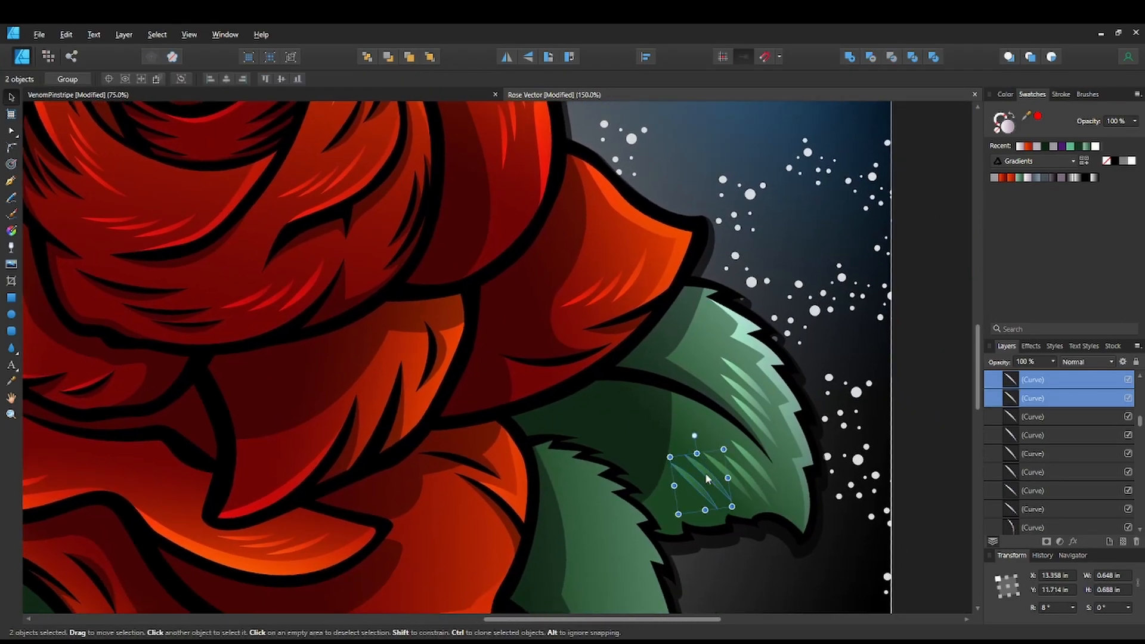
left_click(705, 477)
key("ctrl+minus")
key("ctrl+minus")
key("ctrl+minus")
key("ctrl+minus")
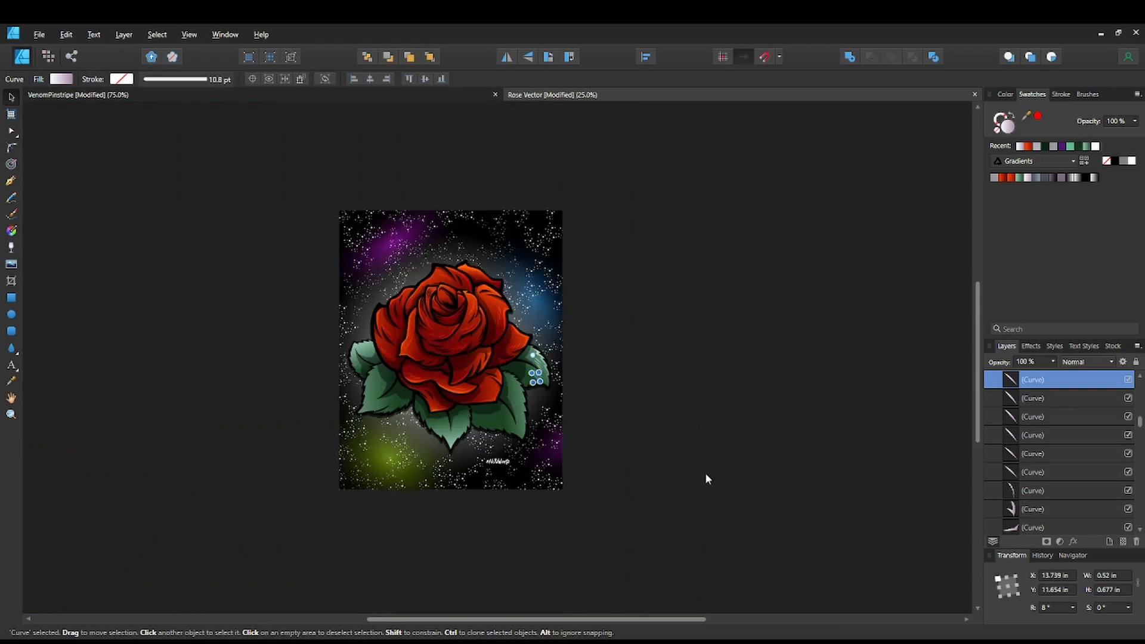
Shift the three remaining slivers on the lower half of the upper-right leaf slightly up and left, leaving them deselected.
left_click(706, 475)
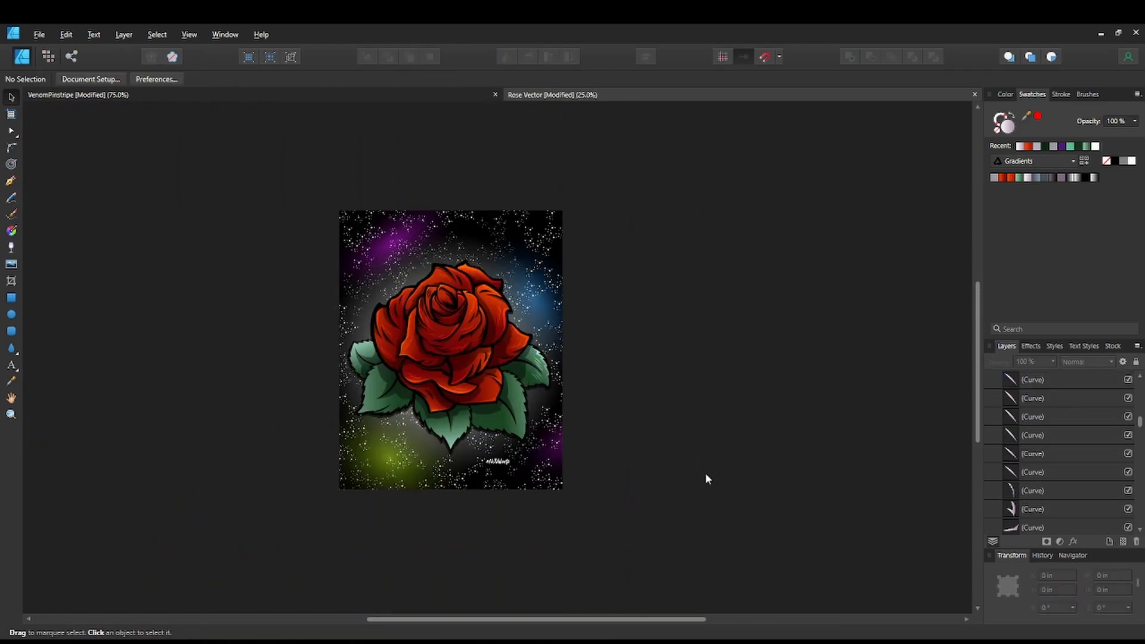
key("ctrl+plus")
key("ctrl+plus")
key("ctrl+plus")
key("ctrl+plus")
left_click_drag(705, 472, 678, 405)
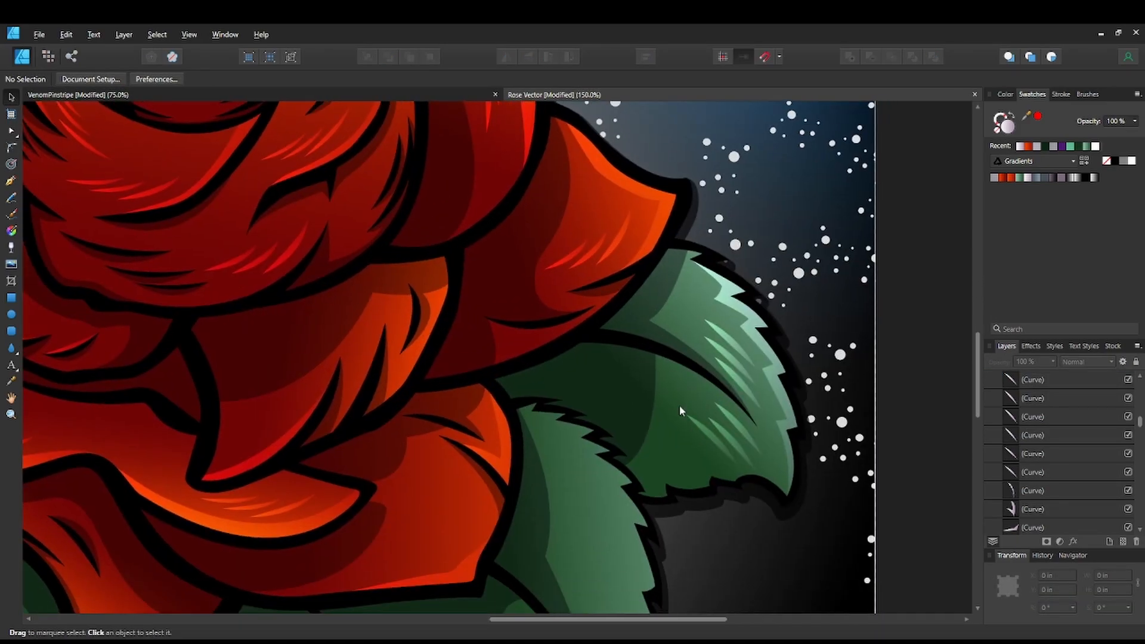
left_click_drag(756, 480, 743, 451)
left_click(703, 414)
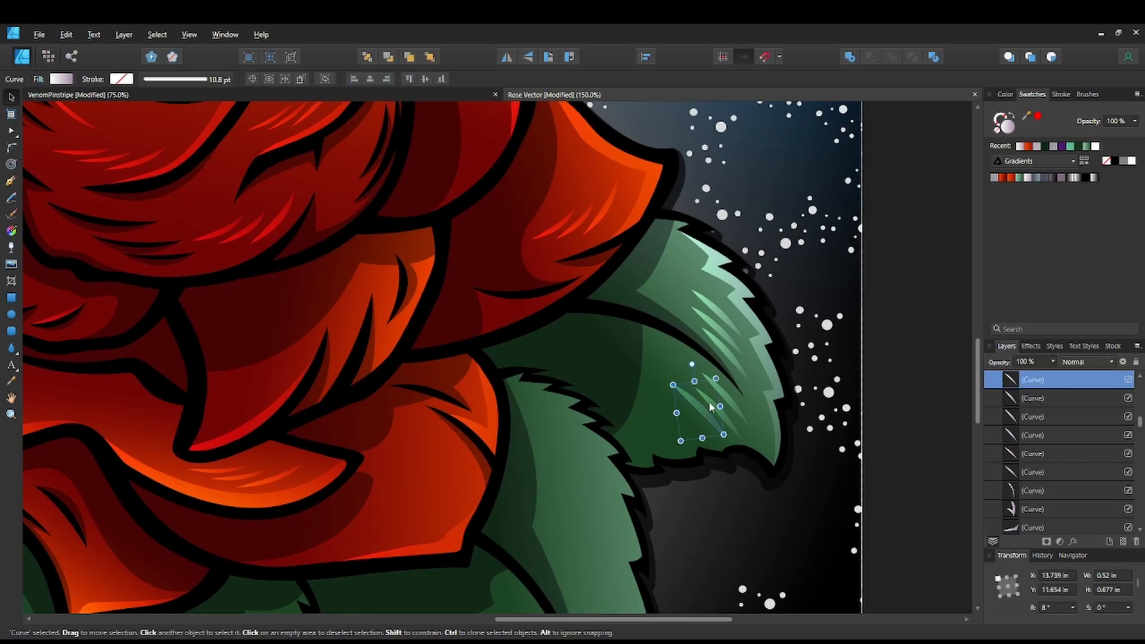
left_click(721, 402, "shift")
left_click(724, 419, "shift")
left_click_drag(723, 420, 714, 412)
left_click(921, 440)
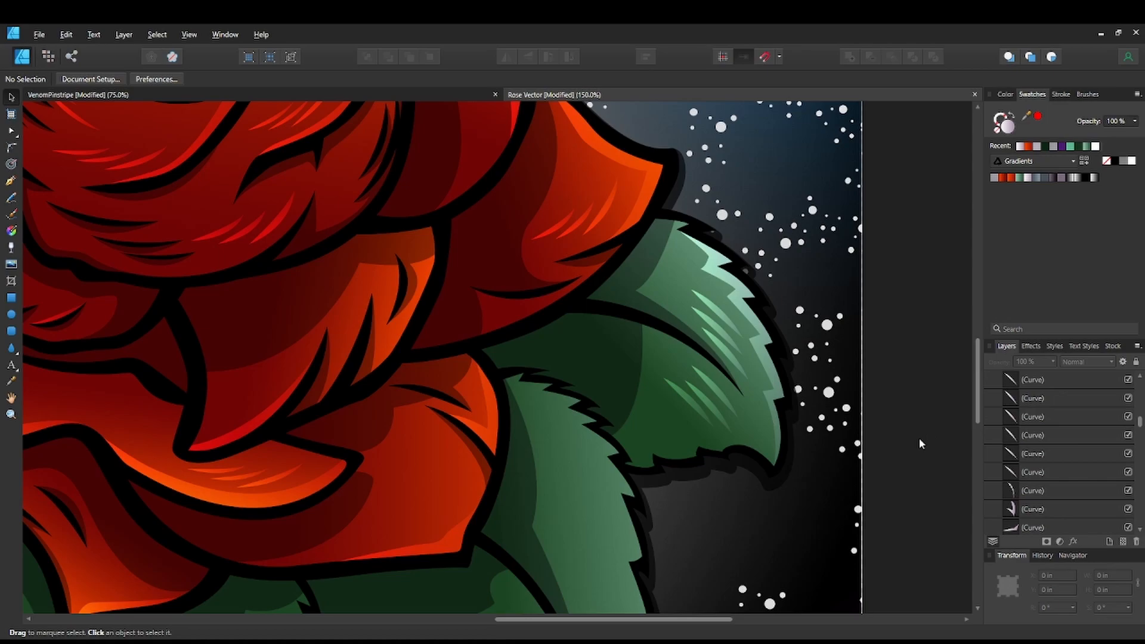
Undo the last sliver move and the deletion of the two slivers on the upper-right leaf.
key("ctrl+minus")
key("ctrl+minus")
key("ctrl+minus")
left_click_drag(789, 462, 851, 470)
key("ctrl+z")
key("ctrl+z")
key("ctrl+z")
key("ctrl+z")
key("ctrl+z")
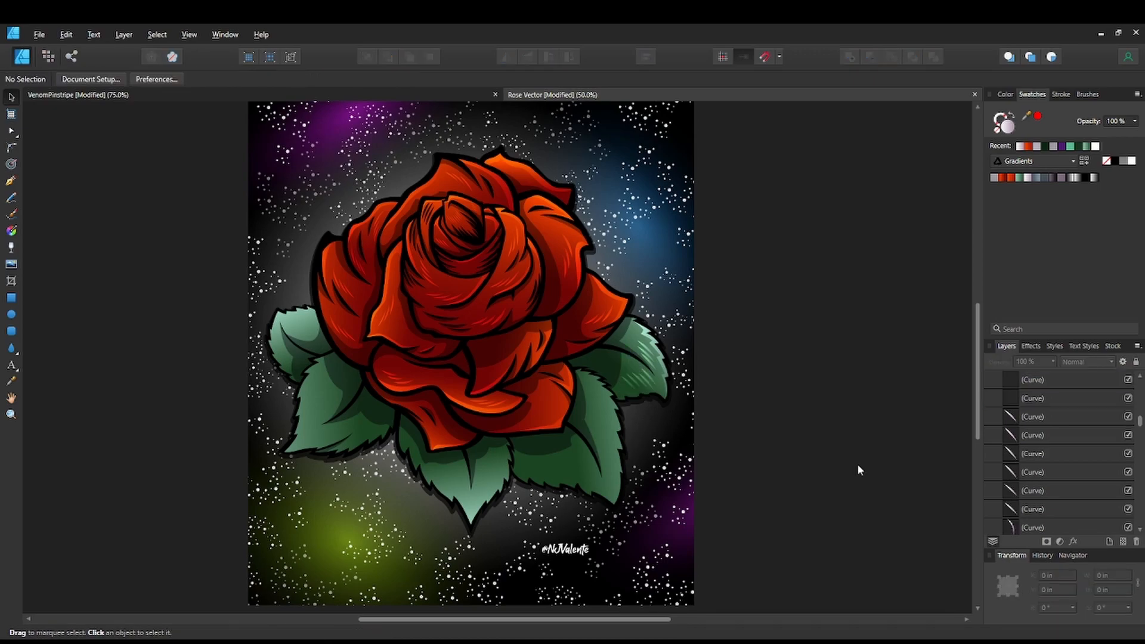
left_click_drag(755, 436, 785, 462)
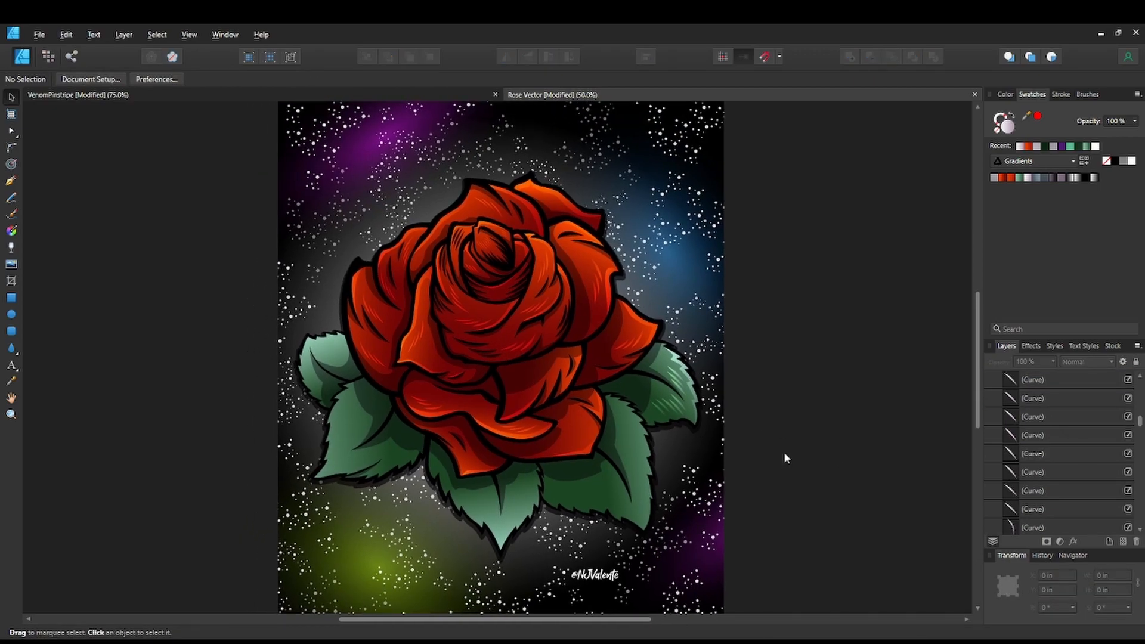
Try a Pen tool highlight on the lower-right leaf, with a smooth inner curve and a jagged edge following the leaf's serrations.
scroll(784, 451, "up", 4)
left_click_drag(787, 485, 524, 236)
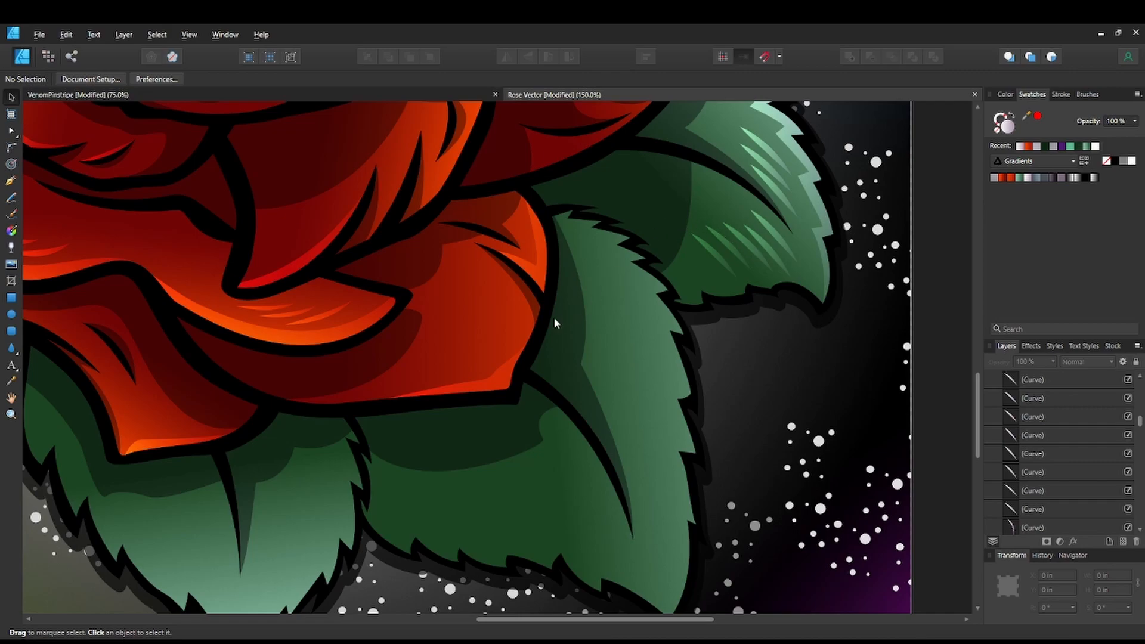
mouse_move(562, 337)
left_mouse_down()
mouse_move(583, 370)
mouse_move(561, 350)
left_mouse_up()
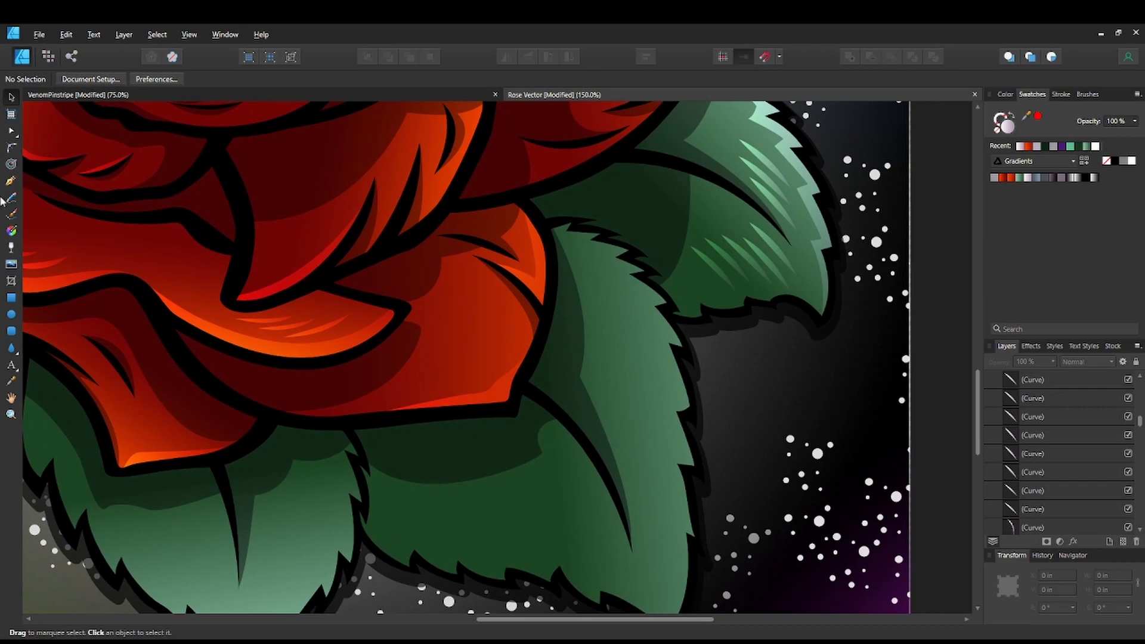
left_click(11, 181)
left_click(567, 232)
left_click_drag(613, 274, 636, 301)
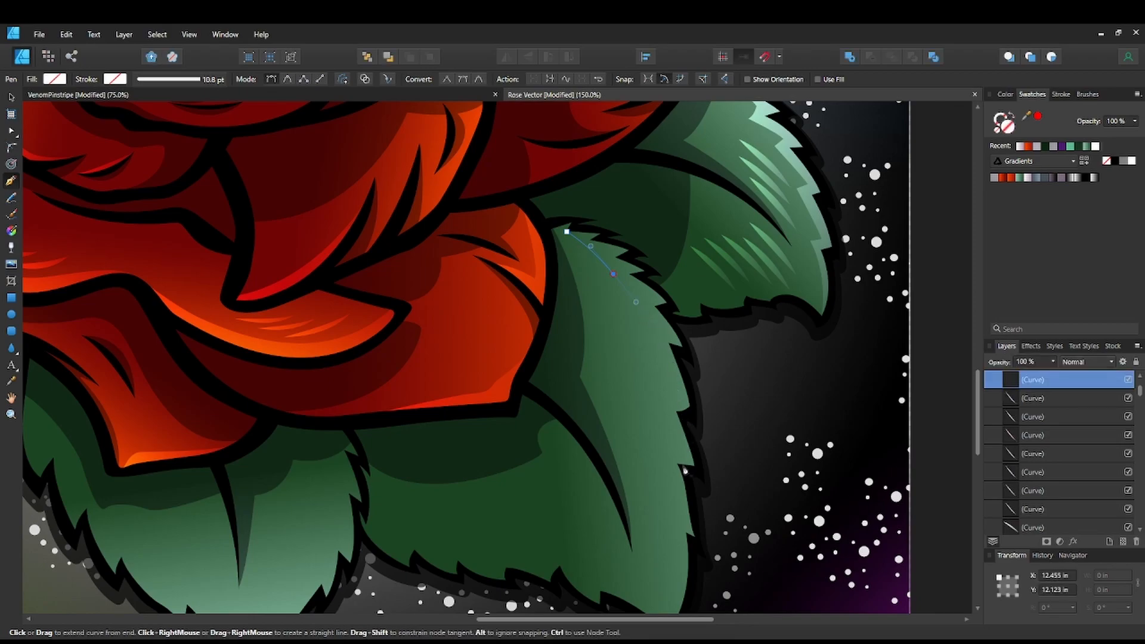
left_click_drag(687, 489, 688, 567)
left_click(686, 489)
left_click(692, 471)
left_click(682, 415)
left_click(675, 351)
left_click(665, 310)
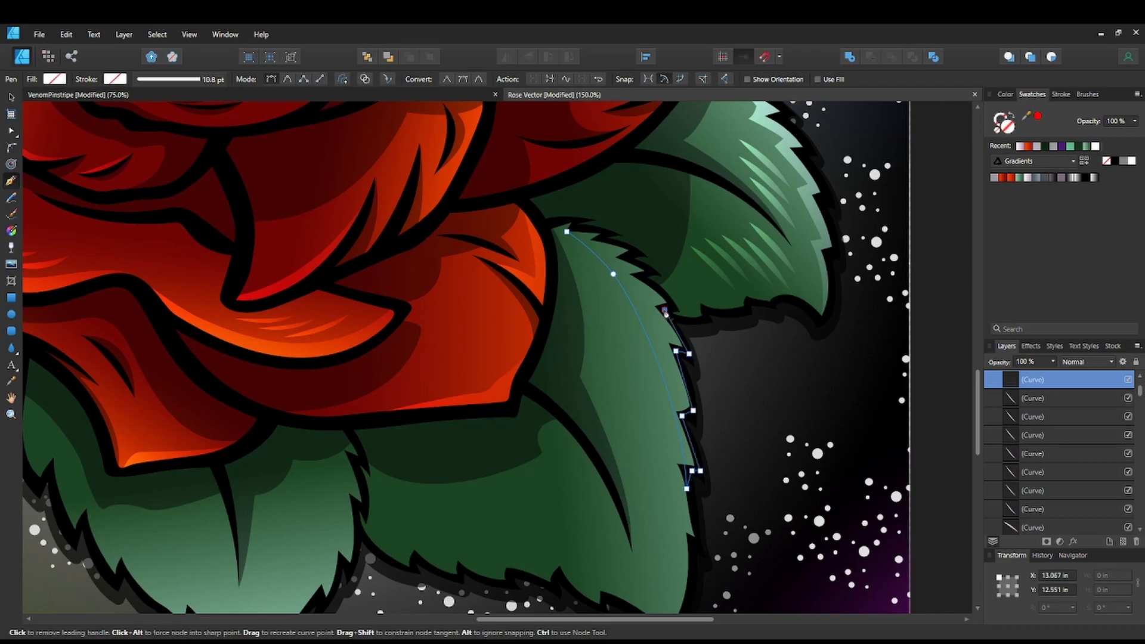
left_click(643, 279)
left_click(626, 258)
left_click(601, 238)
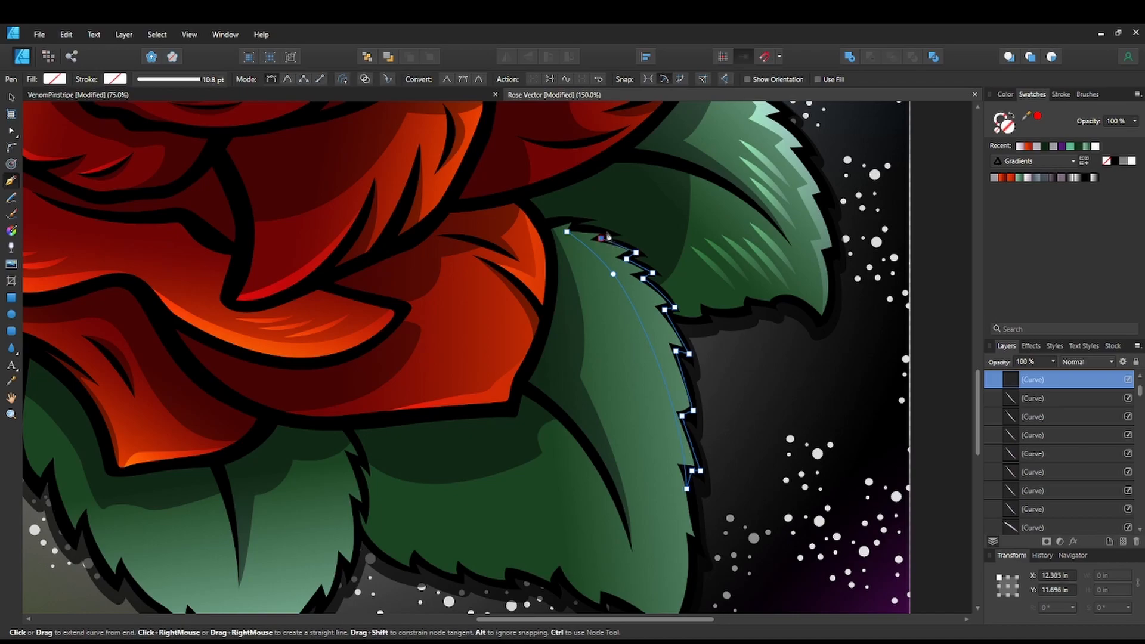
Close the leaf-edge highlight and try the pale recent gradient as its fill, then undo the whole shape.
left_click_drag(566, 231, 551, 237)
left_click(1019, 147)
key("space")
mouse_move(843, 387)
left_mouse_down()
mouse_move(846, 369)
mouse_move(833, 395)
left_mouse_up()
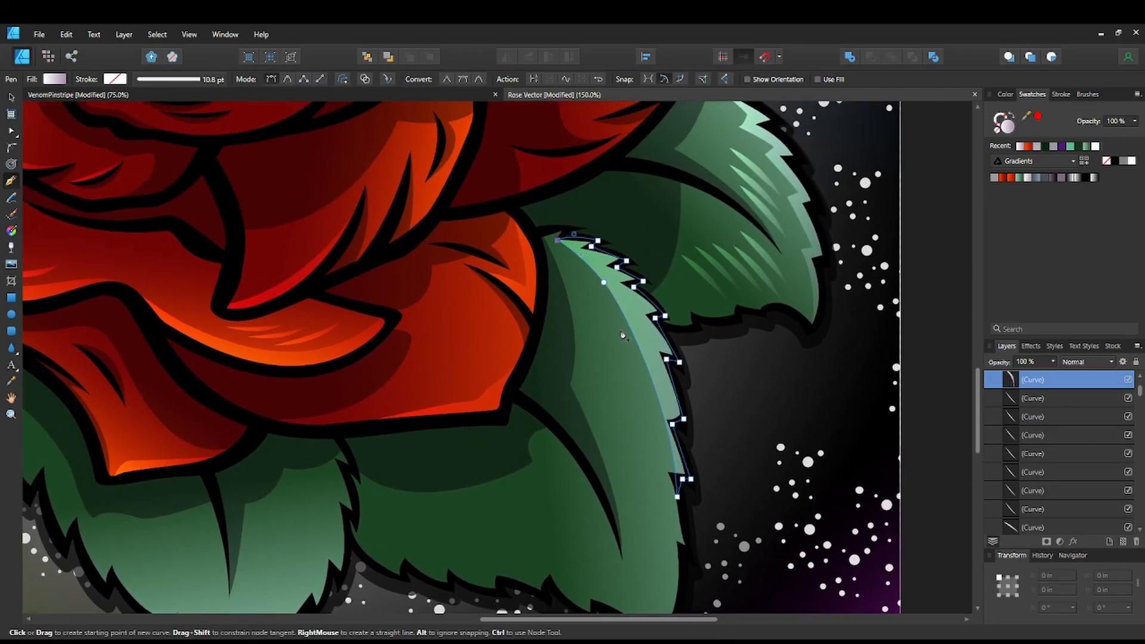
key("ctrl+z")
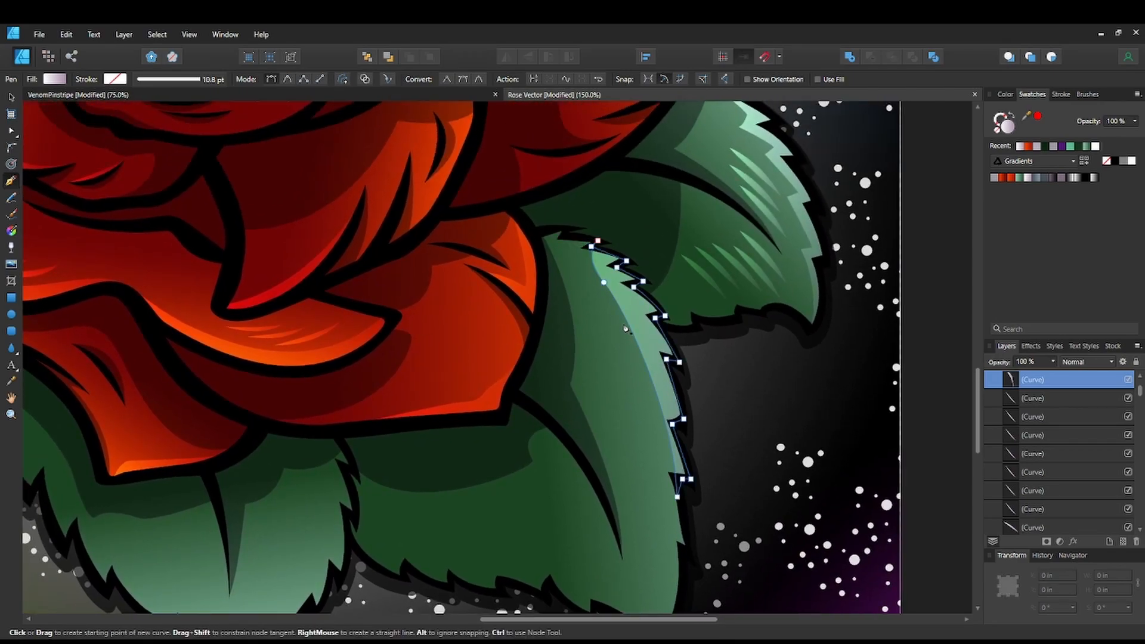
left_click(11, 97)
left_click_drag(762, 500, 786, 552)
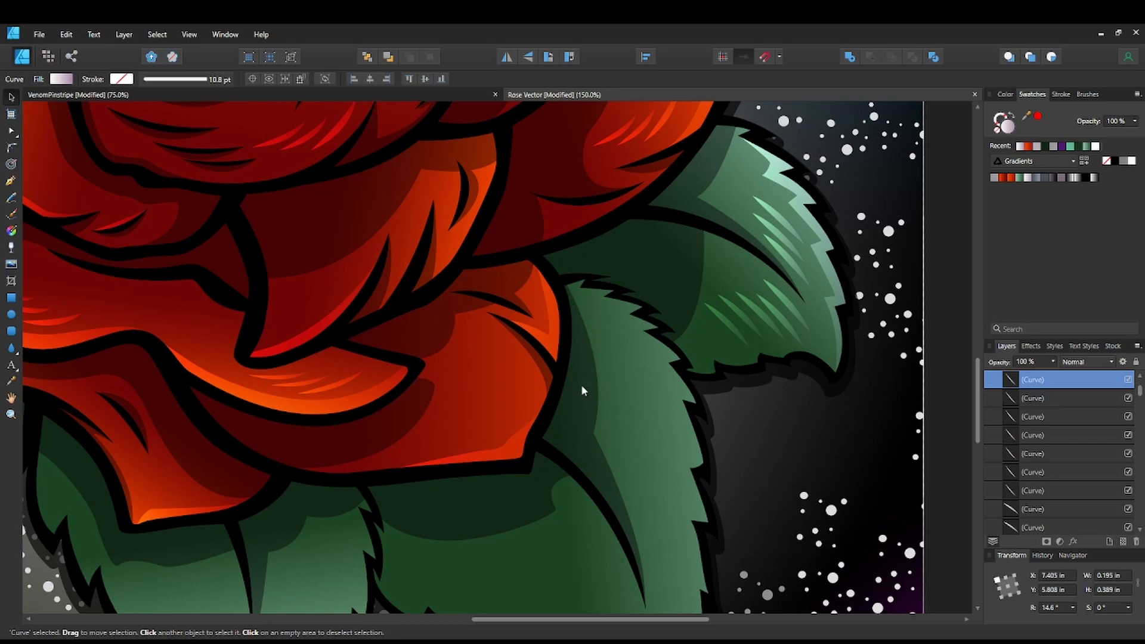
Trace a serrated inner edge for a highlight down the right side of the lower-right leaf with the Pen tool.
left_click(10, 181)
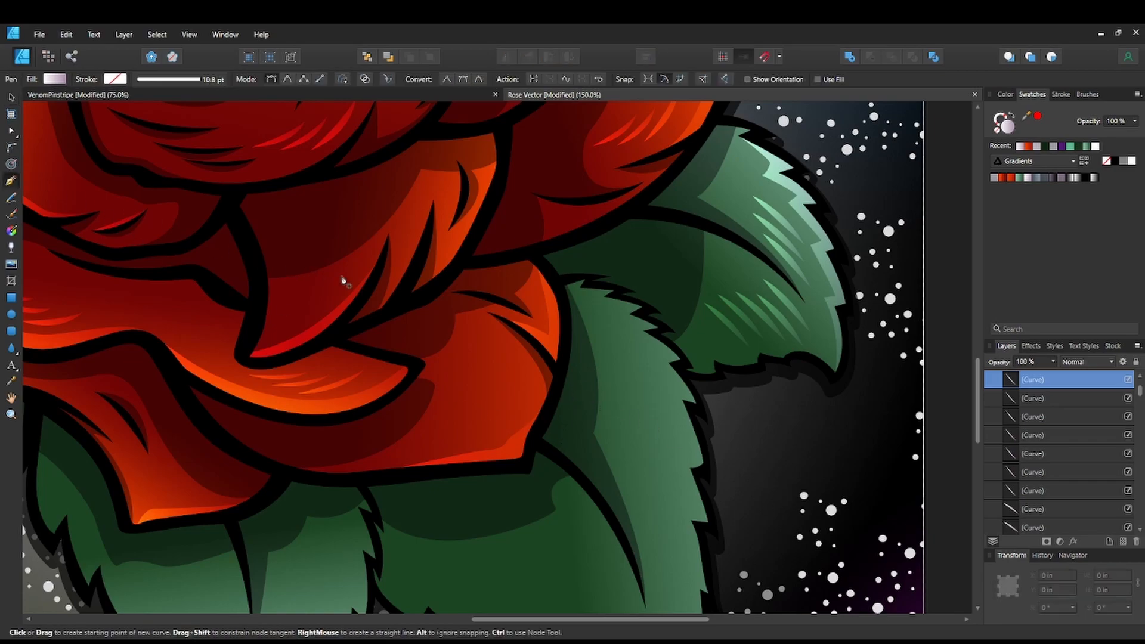
left_click(580, 289)
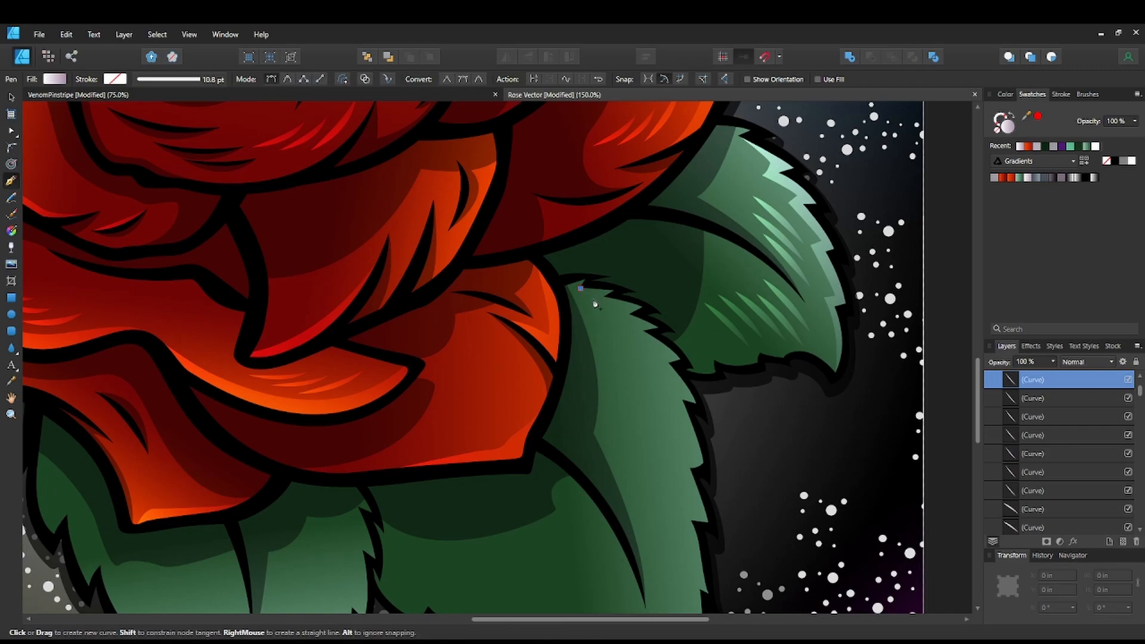
left_click(595, 297)
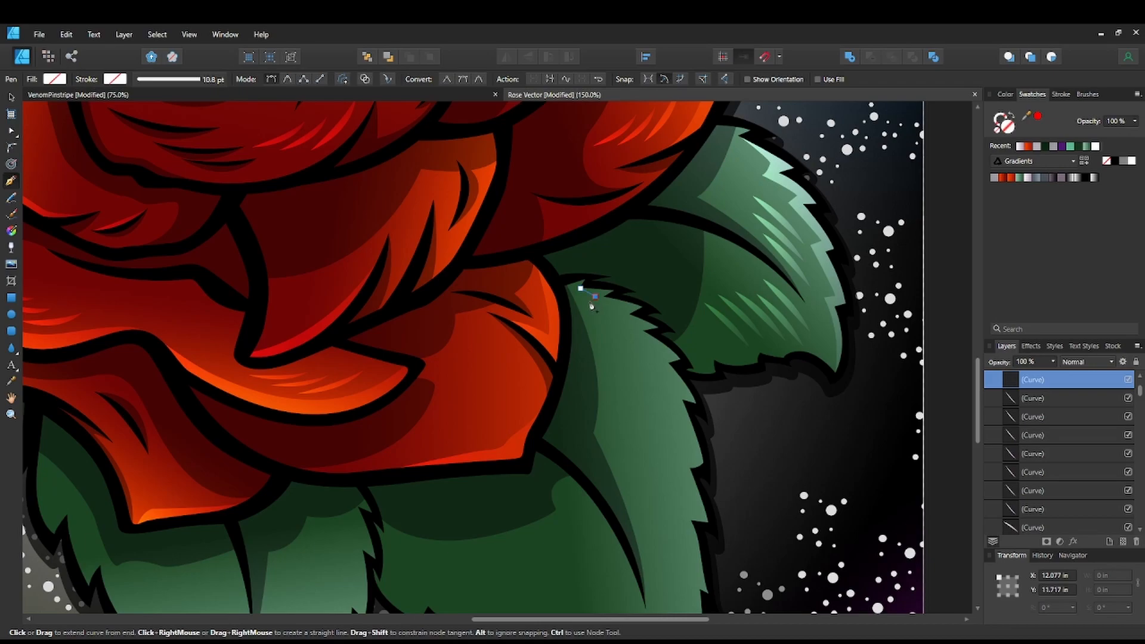
left_click_drag(621, 309, 633, 302)
left_click(634, 326)
left_click_drag(649, 362, 665, 388)
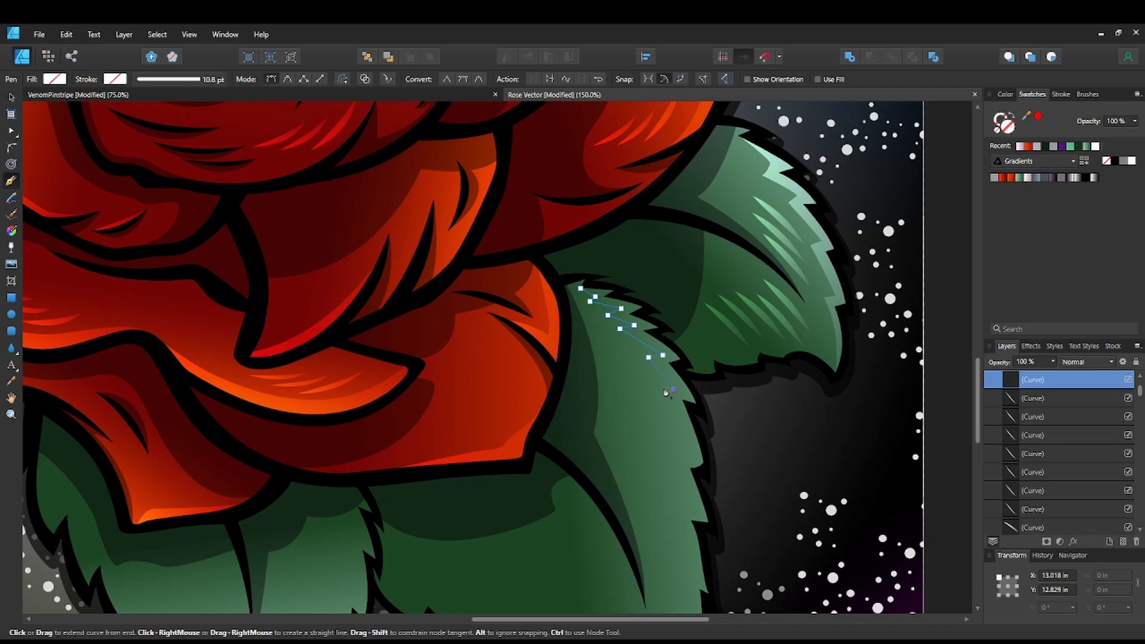
left_click(678, 448)
key("space")
left_click_drag(688, 503, 595, 376)
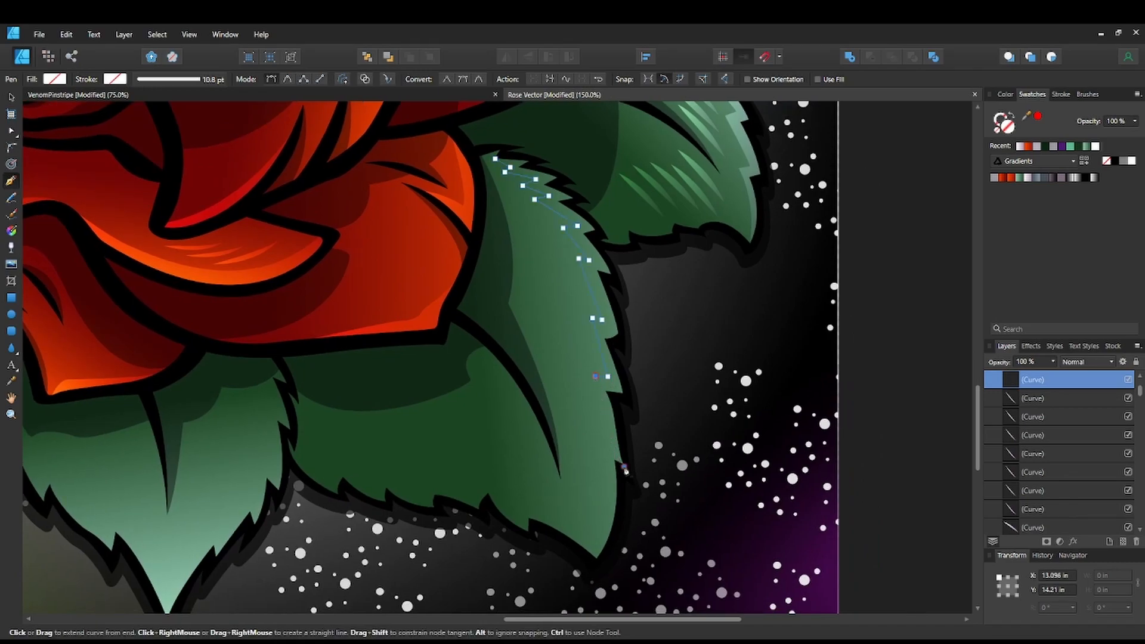
Trace the highlight's outer edge back up along the leaf's serrations, close the shape and fill it with the pale recent gradient.
left_click_drag(624, 467, 627, 398)
left_click_drag(612, 344, 622, 339)
left_click_drag(606, 280, 614, 280)
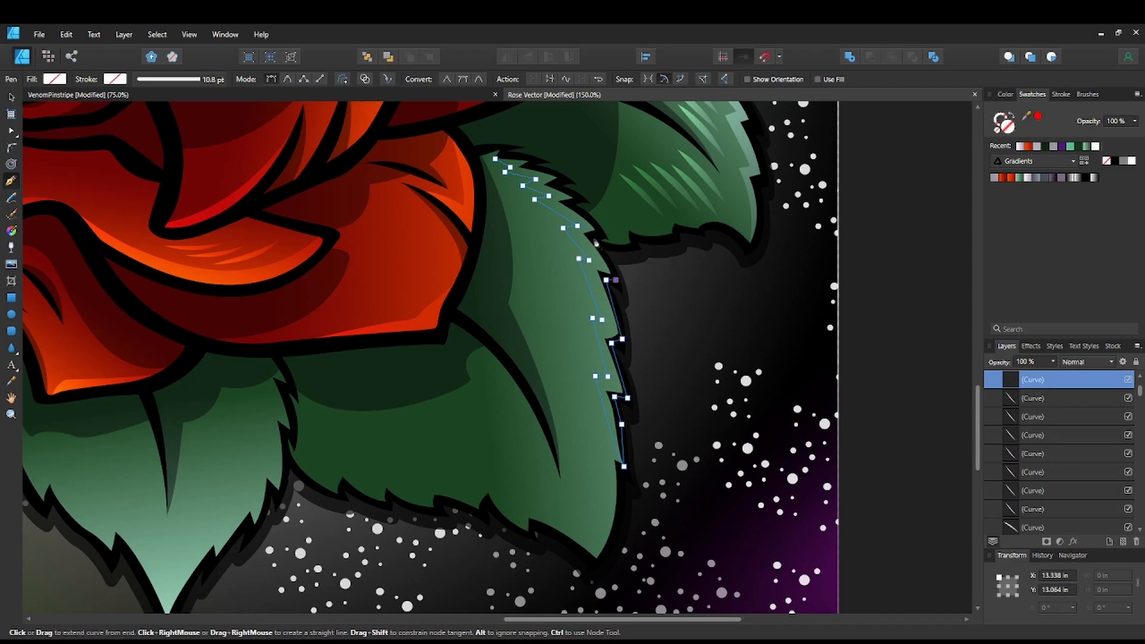
left_click_drag(596, 238, 601, 233)
left_click_drag(556, 199, 560, 204)
left_click(556, 187)
left_click(565, 181)
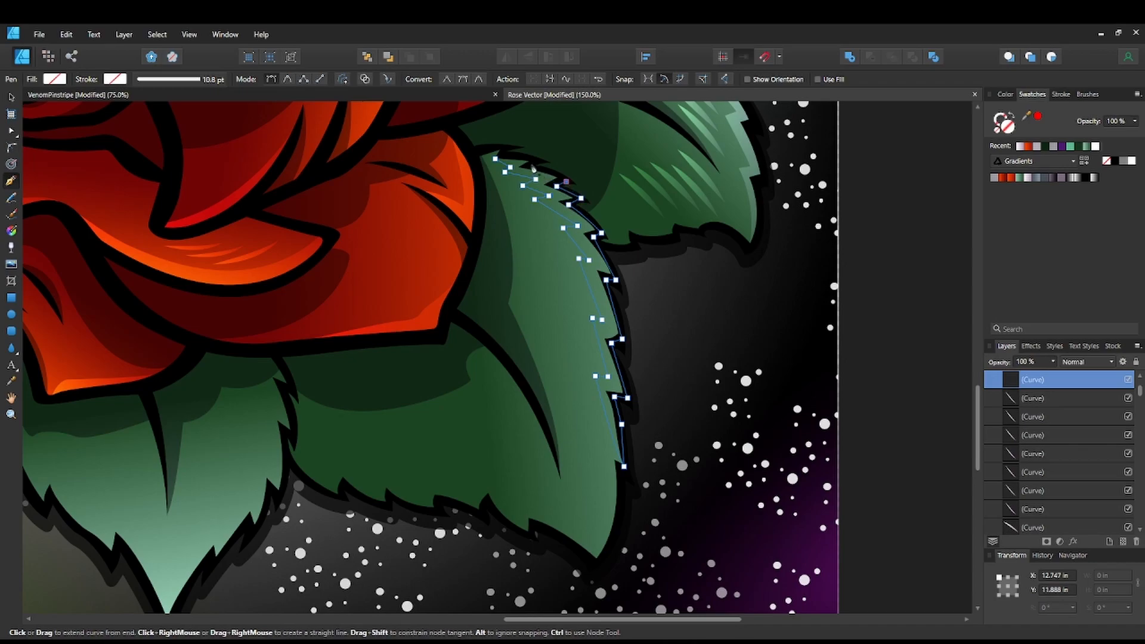
left_click(530, 165)
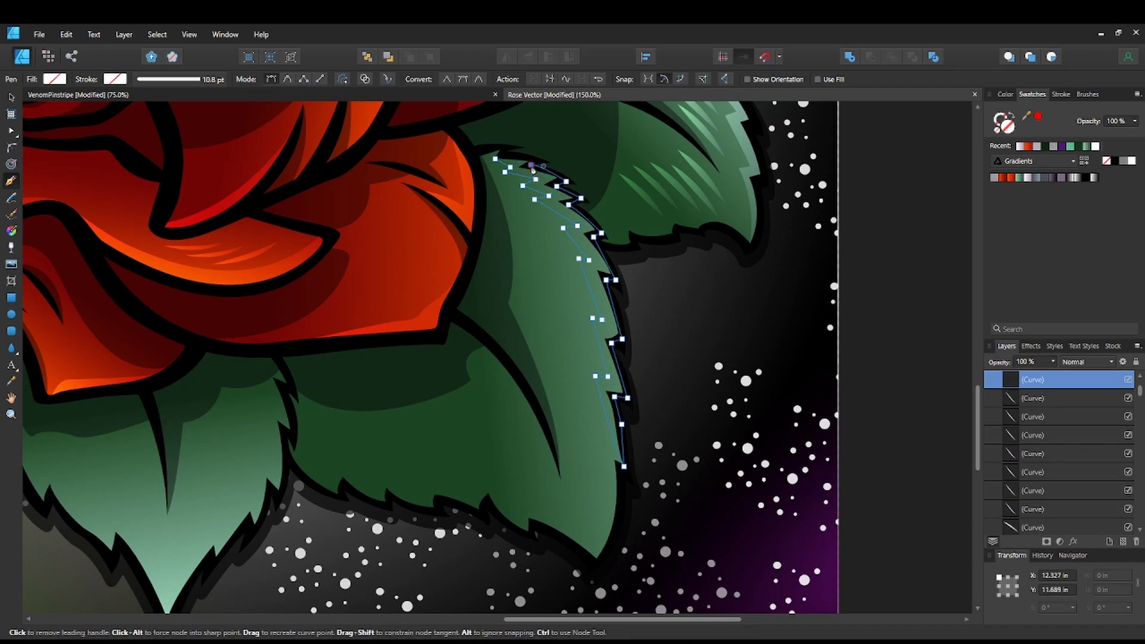
left_click(536, 160)
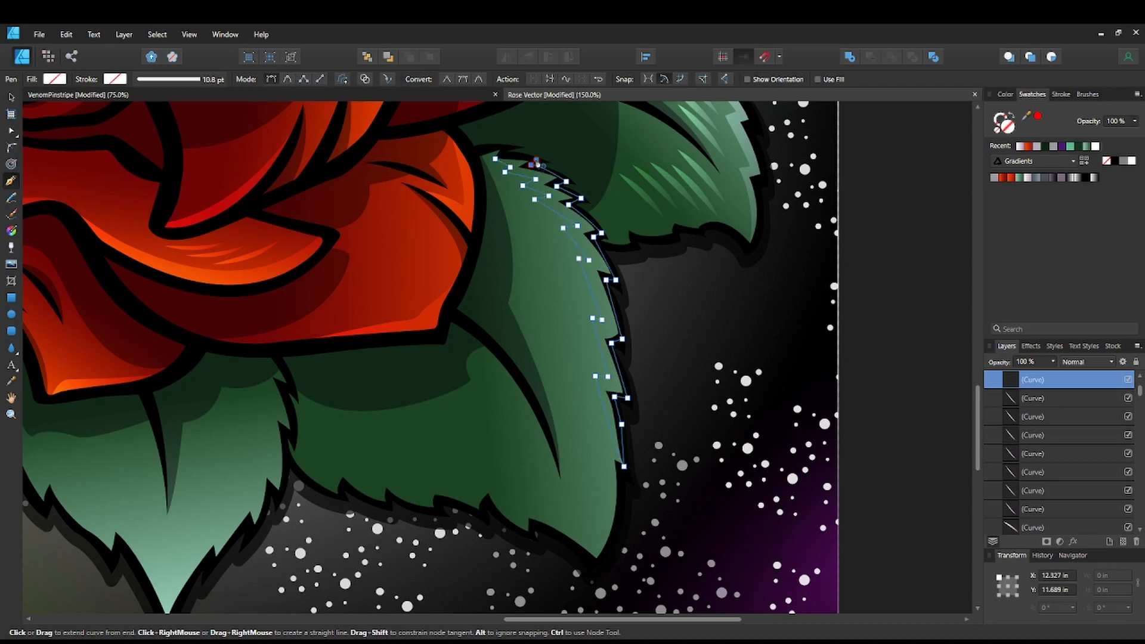
left_click(495, 160)
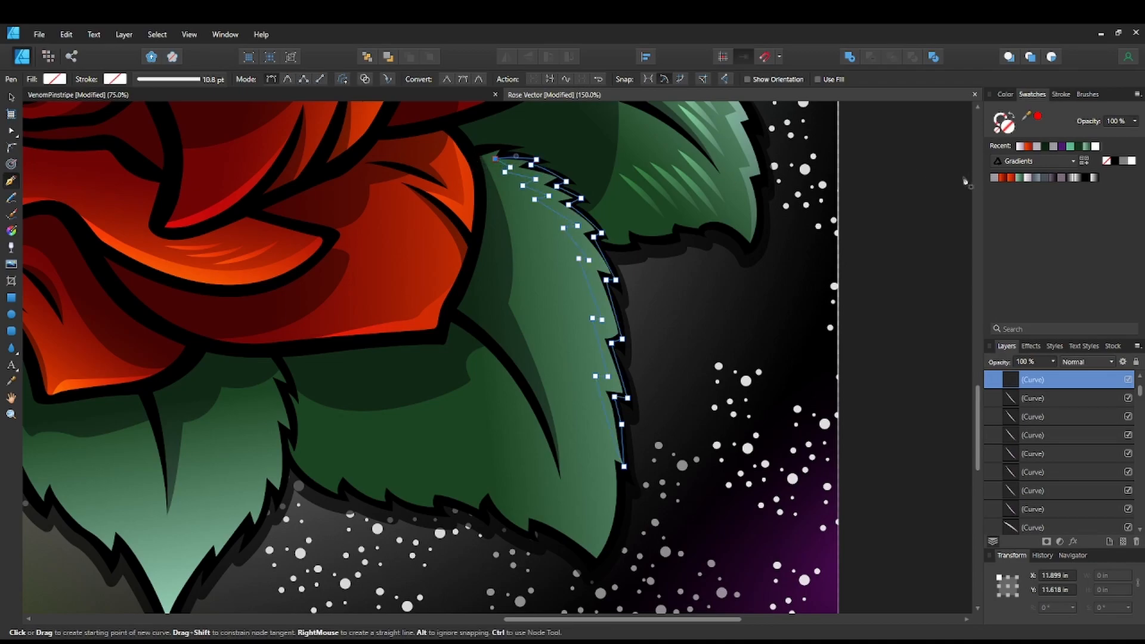
left_click(1019, 147)
left_click_drag(719, 412, 741, 368)
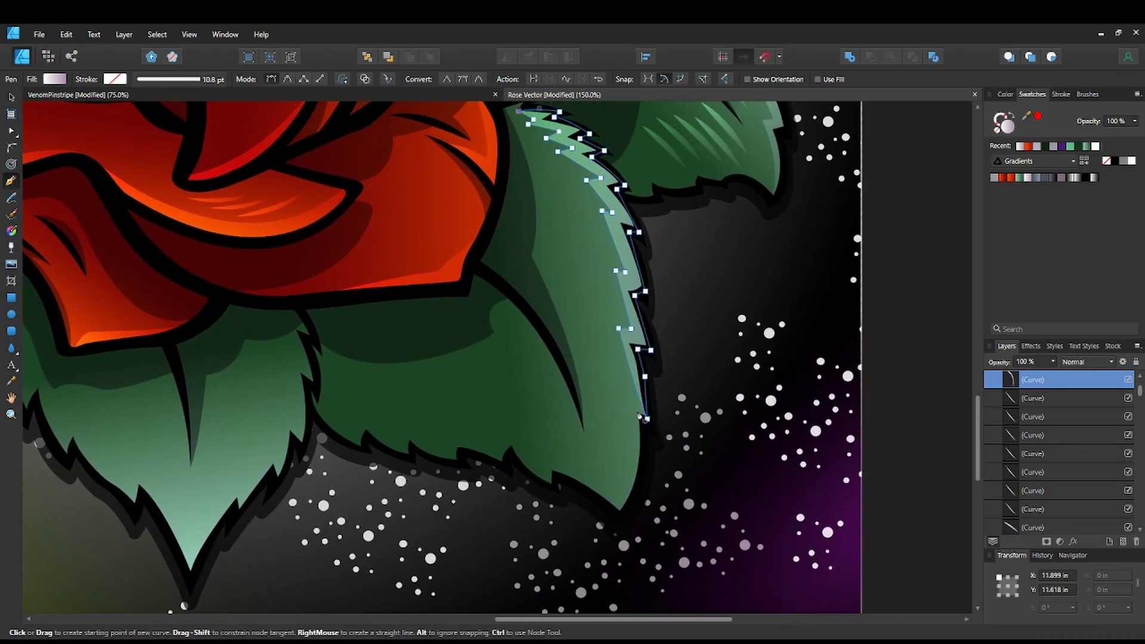
left_click(642, 414)
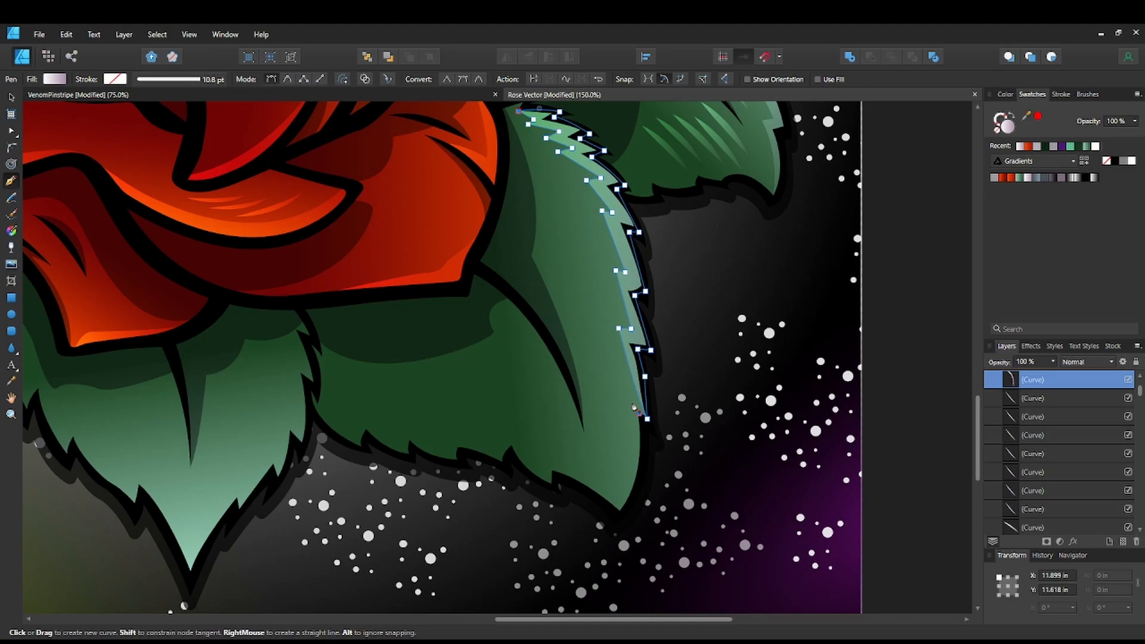
left_click_drag(616, 513, 600, 565)
key("ctrl+z")
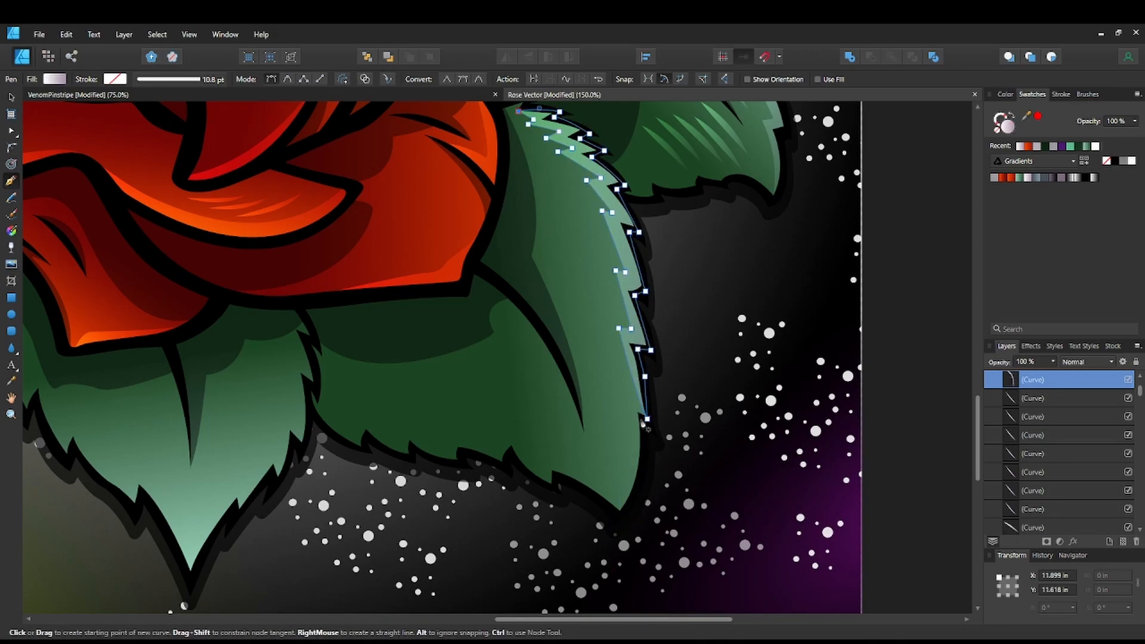
Trace the inner edge of a second highlight from below the first one, around the lower-right leaf's tip to its bottom notch.
key("ctrl+plus")
key("space")
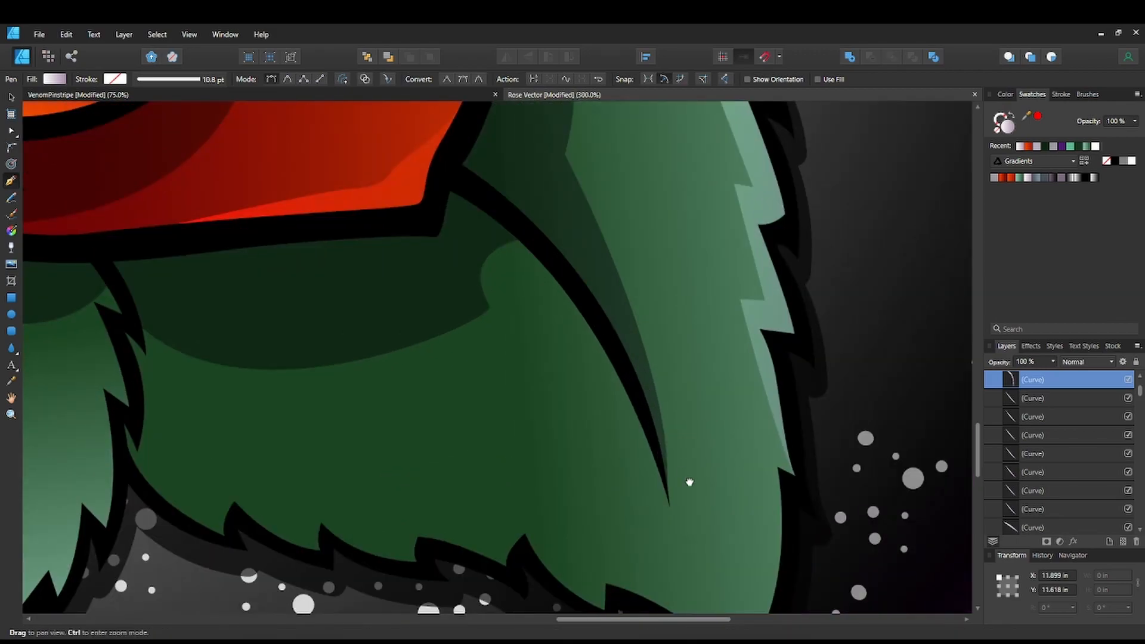
left_click_drag(689, 479, 464, 398)
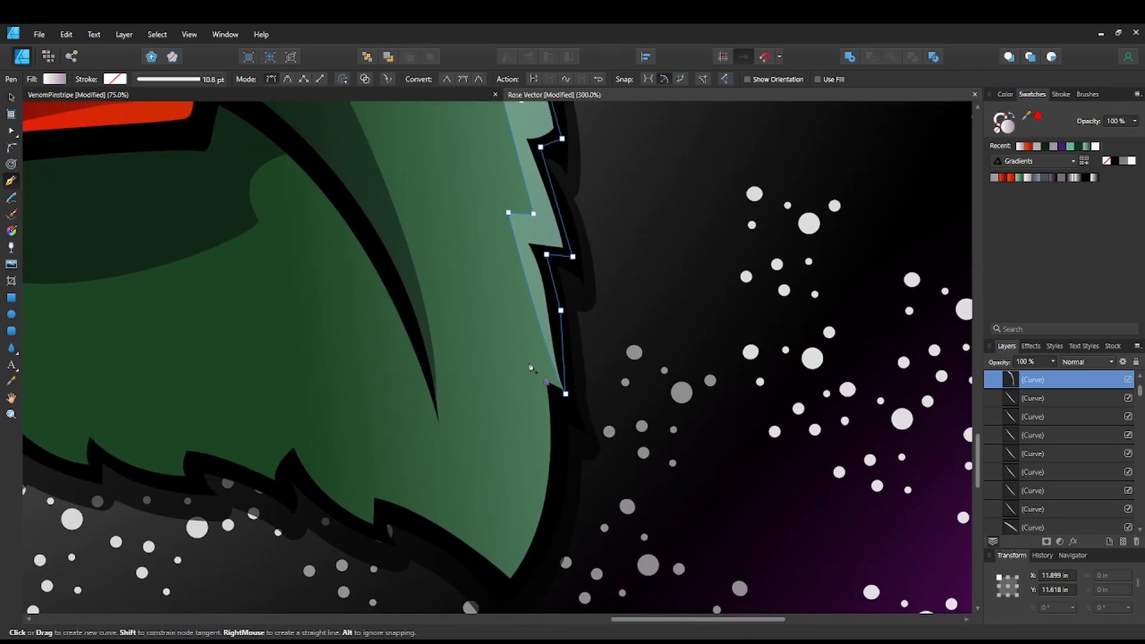
left_click_drag(546, 382, 535, 371)
key("space")
left_click_drag(512, 583, 508, 494)
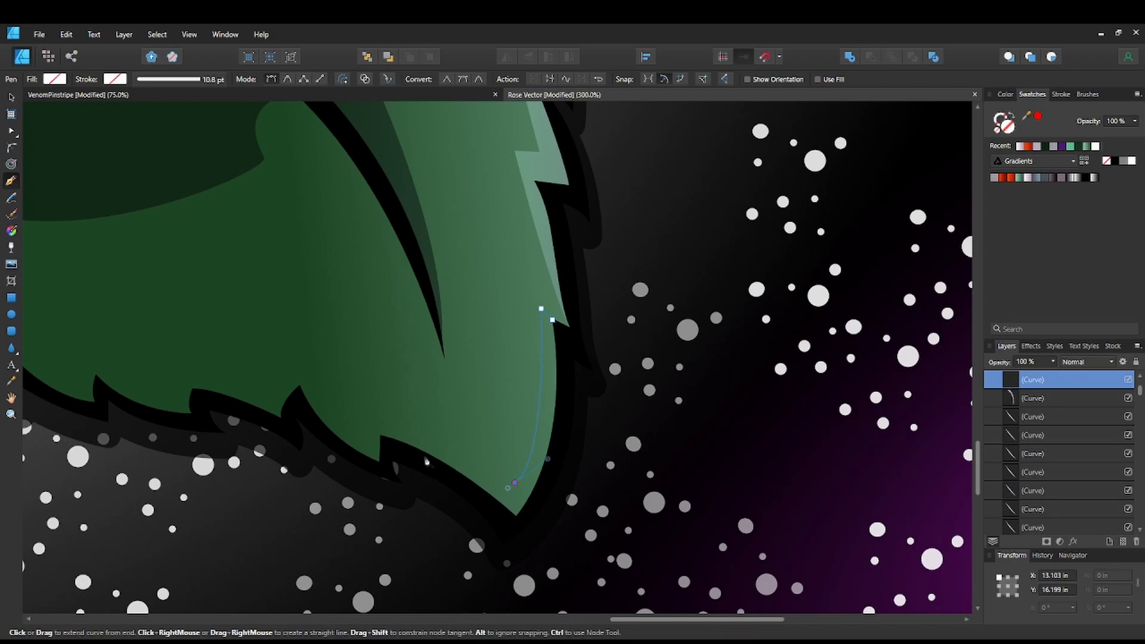
left_click_drag(384, 436, 306, 421)
left_click(383, 436)
left_click(388, 447)
Close the tip highlight along the leaf's outer edge and fill it with the pale recent gradient.
left_click_drag(508, 525, 526, 556)
left_click(521, 522)
left_click_drag(552, 320, 516, 228)
left_click(1021, 146)
scroll(677, 505, "down", 5)
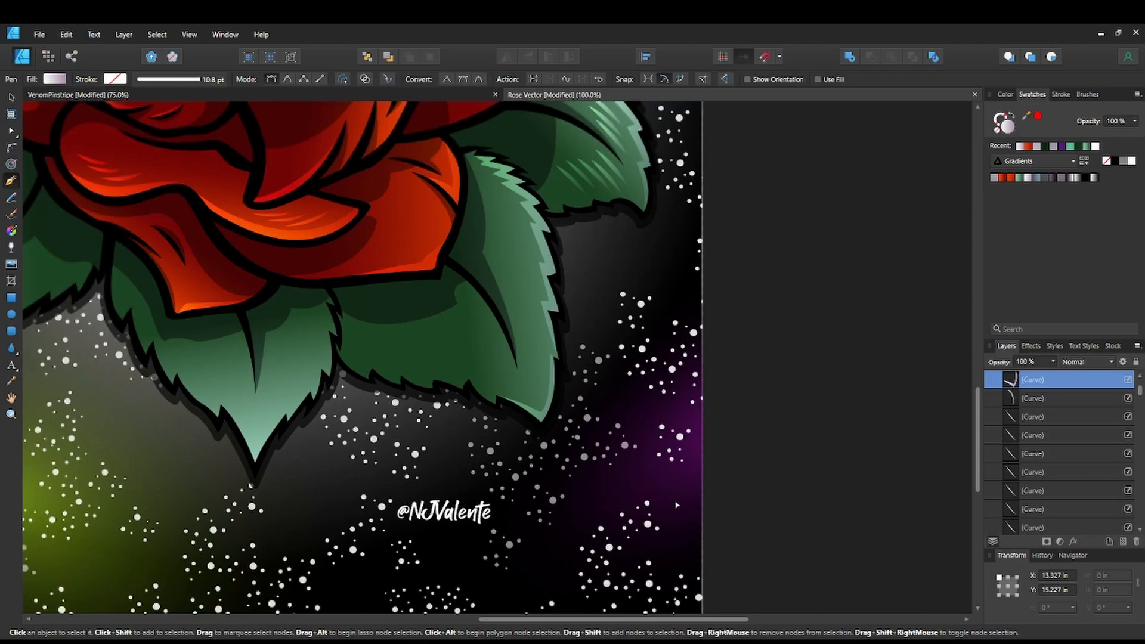
scroll(677, 505, "down", 1)
Duplicate three slivers from the upper half of the upper-right leaf onto the right half of the lower-right leaf.
key("space")
left_click_drag(559, 433, 644, 529)
key("ctrl+plus")
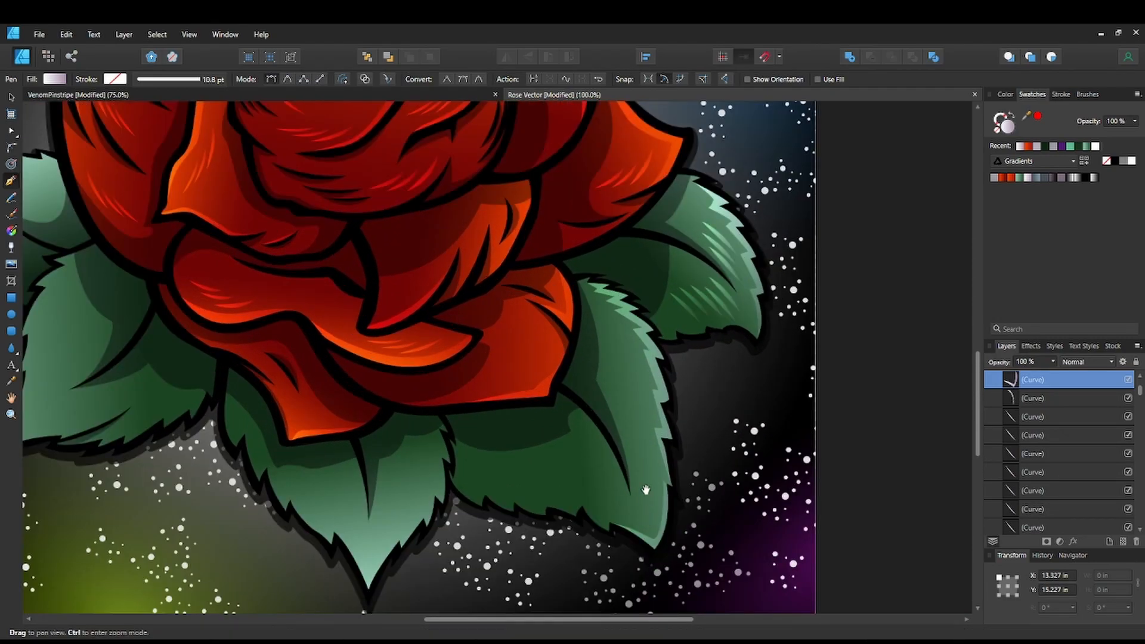
key("space")
left_click_drag(633, 437, 507, 470)
key("v")
left_click(596, 270)
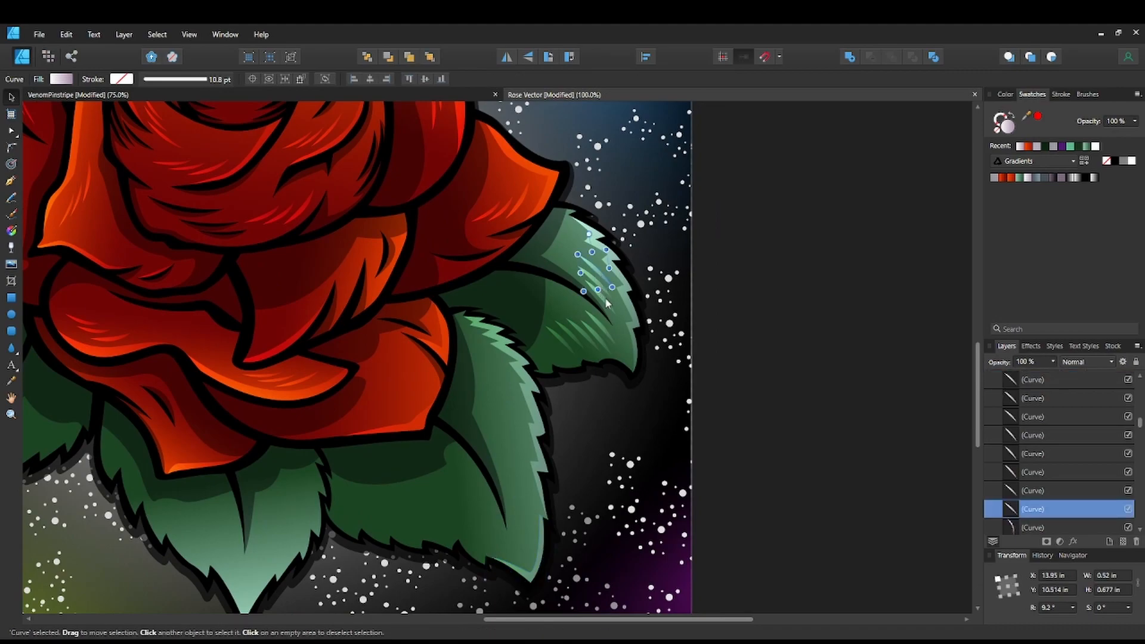
left_click(608, 303, "shift")
left_click(603, 290, "shift")
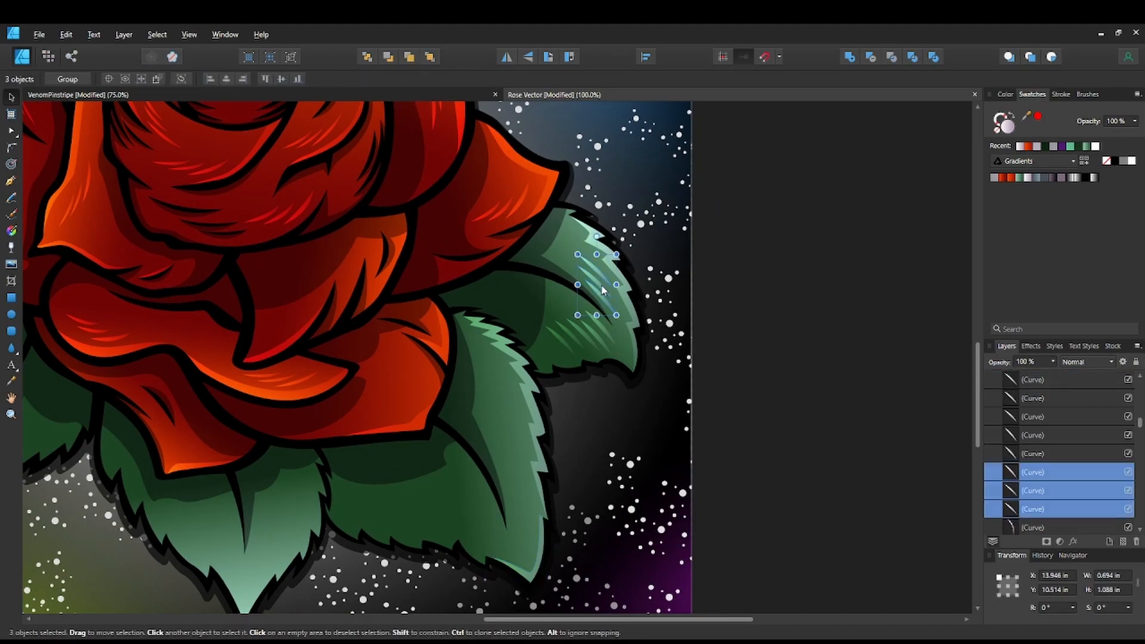
mouse_move(599, 290)
left_mouse_down()
mouse_move(544, 401)
mouse_move(503, 438)
left_mouse_up()
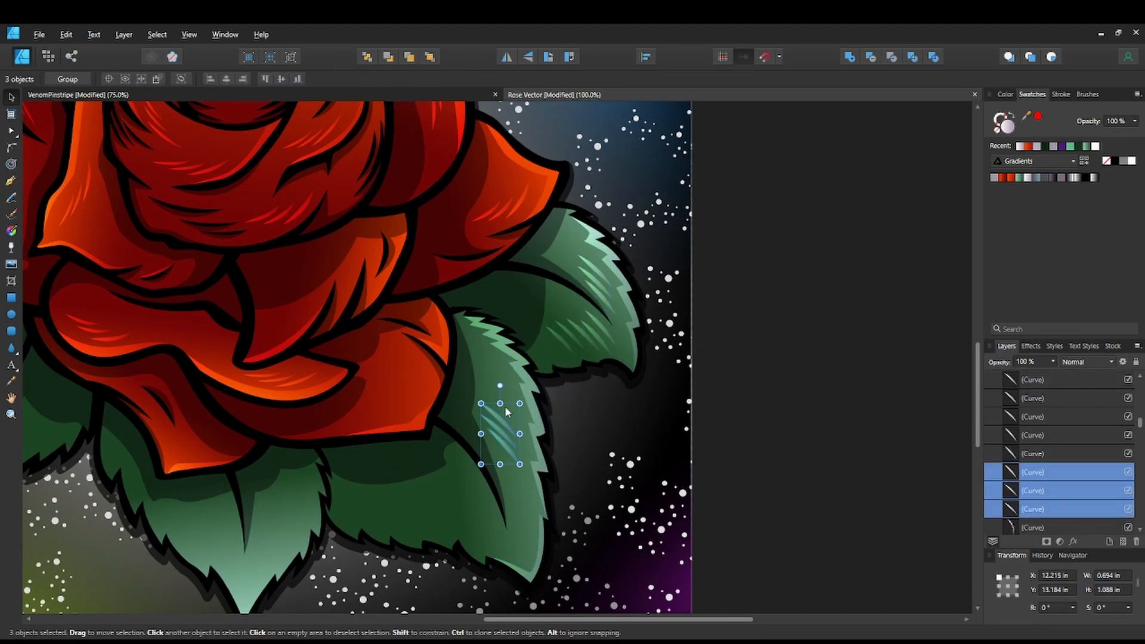
Rotate the three slivers on the lower-right leaf to -22°, and duplicate them onto its left half, angled nearly flat along that side.
mouse_move(500, 386)
left_mouse_down()
mouse_move(518, 389)
mouse_move(516, 353)
left_mouse_up()
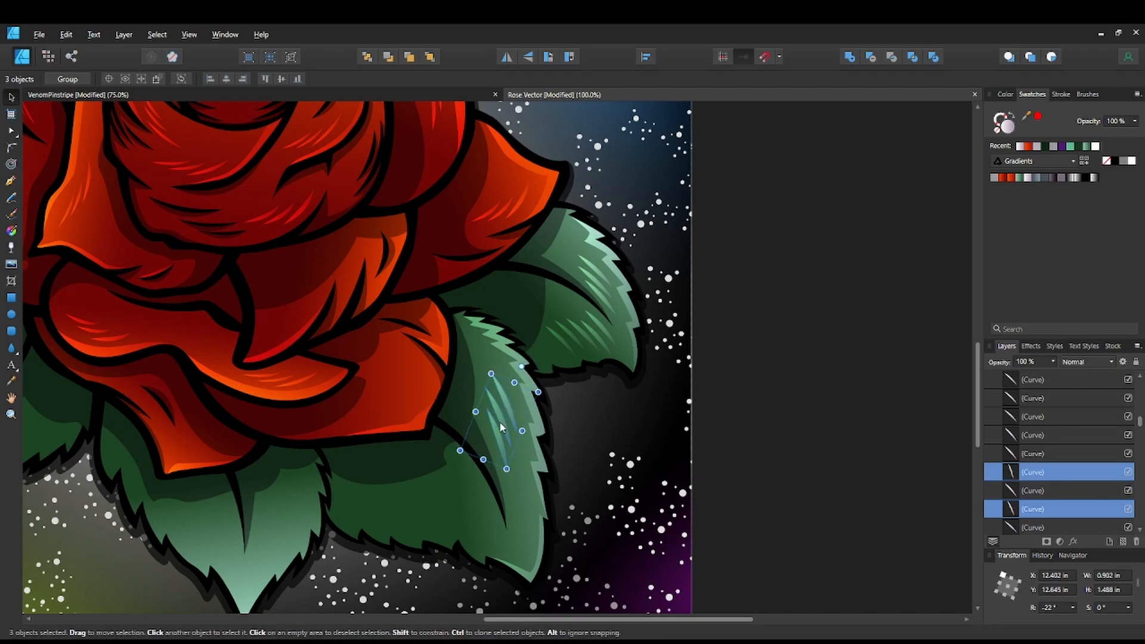
left_click_drag(496, 440, 466, 507)
key("ctrl+j")
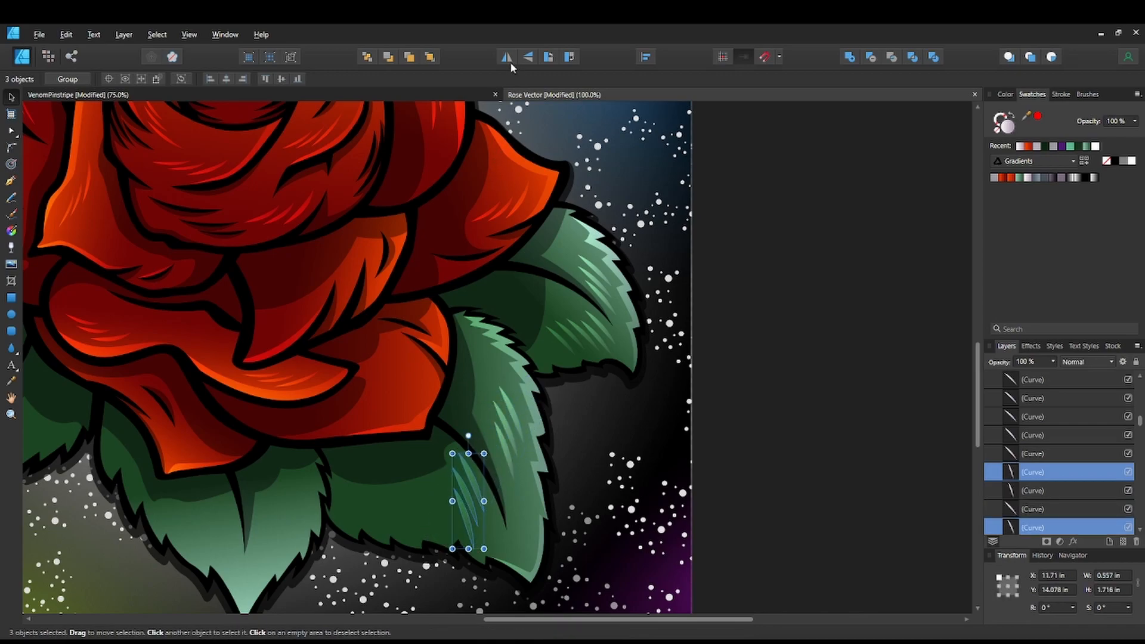
mouse_move(468, 436)
left_mouse_down()
mouse_move(433, 449)
mouse_move(403, 499)
mouse_move(412, 512)
mouse_move(386, 520)
left_mouse_up()
key("space")
left_click_drag(591, 552, 717, 449)
left_click(890, 415)
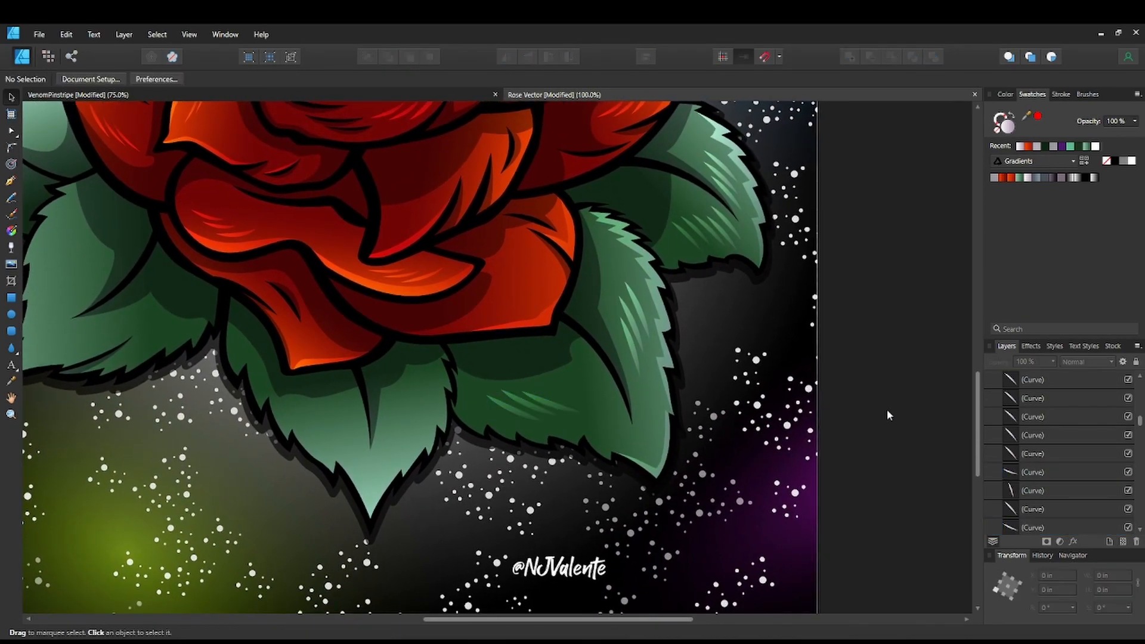
Duplicate one sliver on the lower-right leaf's left half slightly up and to the right, as a fourth highlight line.
double_click(564, 405)
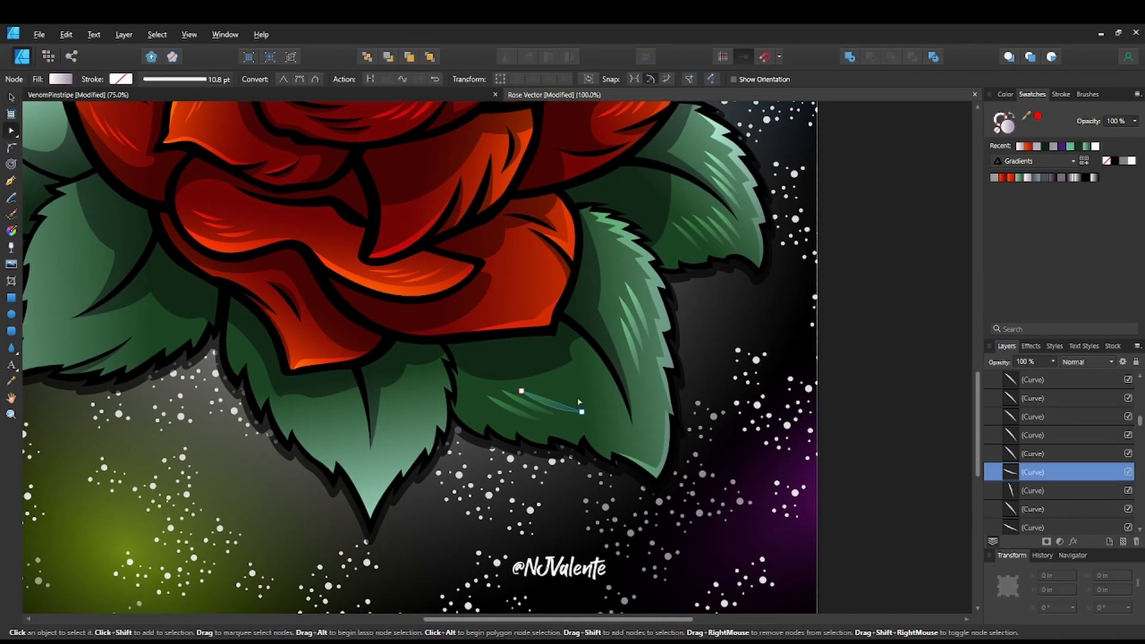
left_click(854, 403)
key("v")
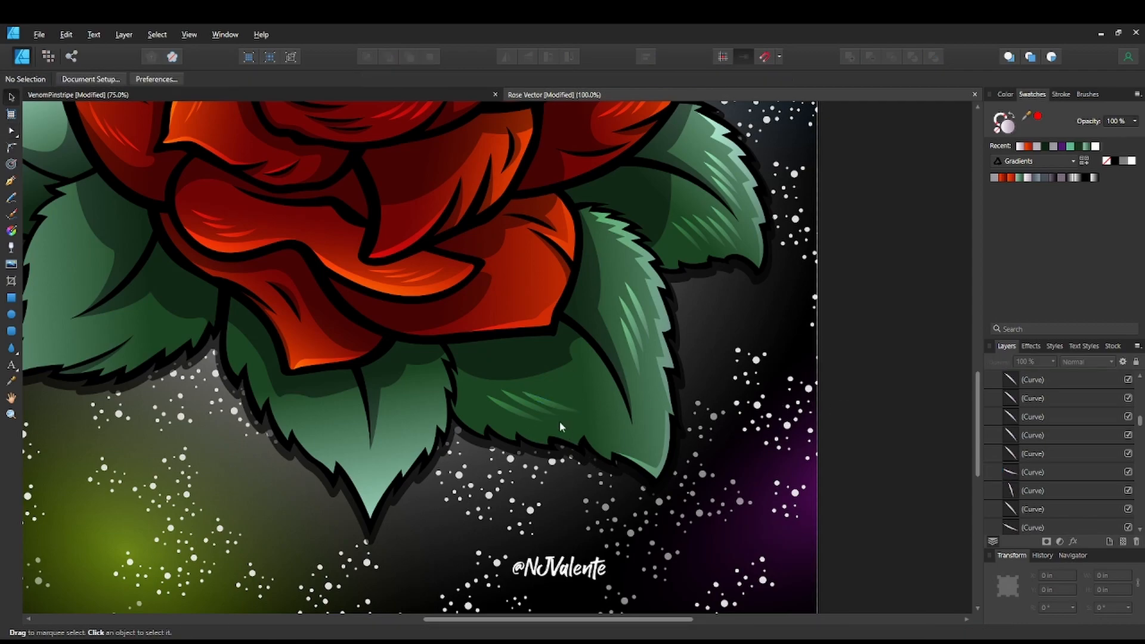
left_click(549, 402)
left_click_drag(554, 404, 573, 398)
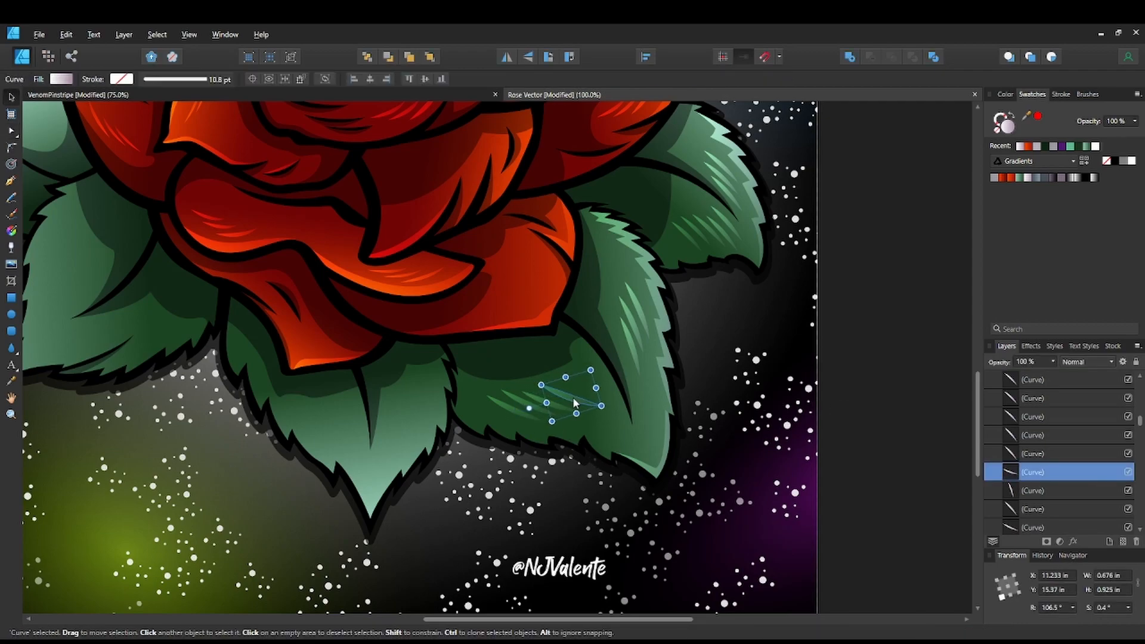
Trace the inner edge of a new highlight on the bottom-centre leaf from its right-hand serrations down to the tip.
left_click_drag(874, 418, 877, 415)
scroll(847, 471, "down", 5)
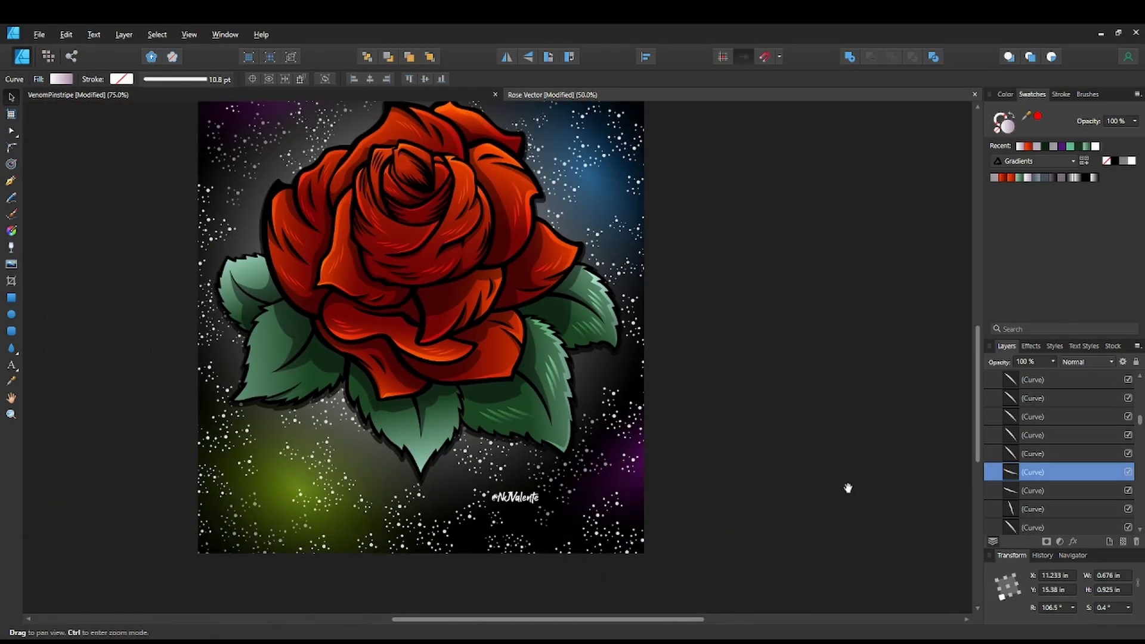
left_click_drag(657, 474, 778, 493)
left_click_drag(707, 490, 629, 469)
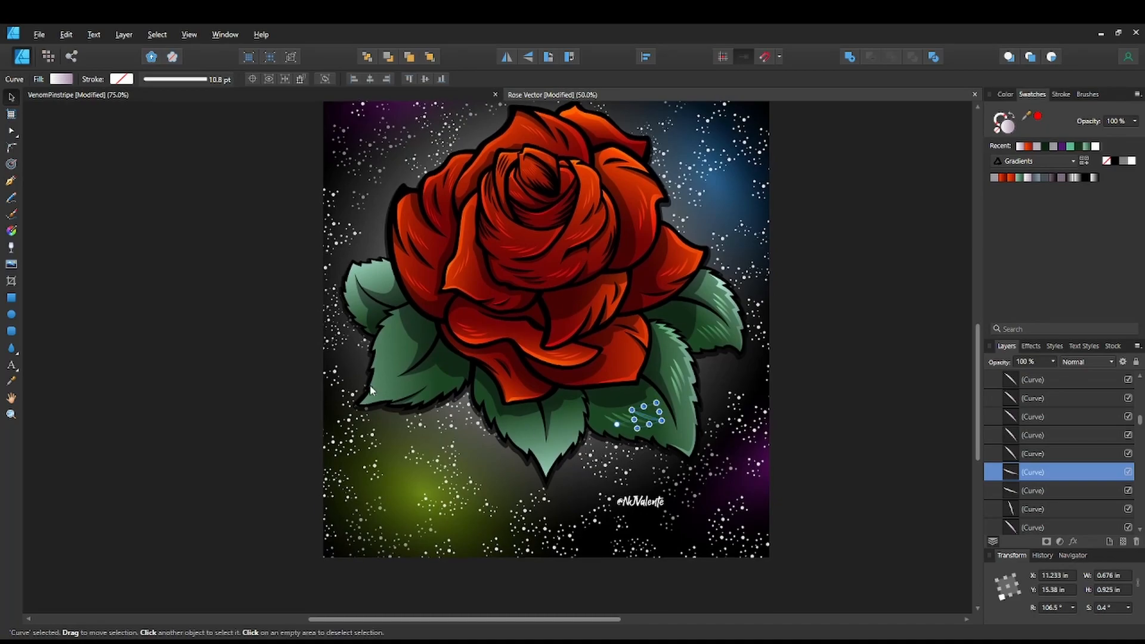
key("ctrl+plus")
key("ctrl+plus")
key("ctrl+plus")
left_click_drag(590, 514, 476, 310)
left_click_drag(521, 409, 508, 335)
key("ctrl+plus")
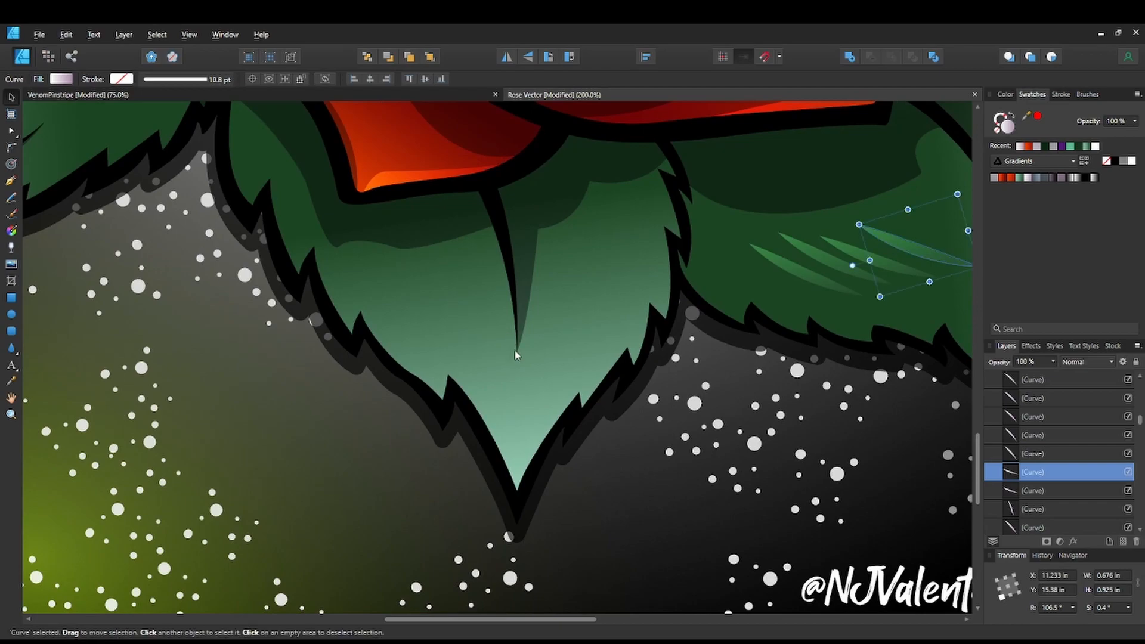
key("p")
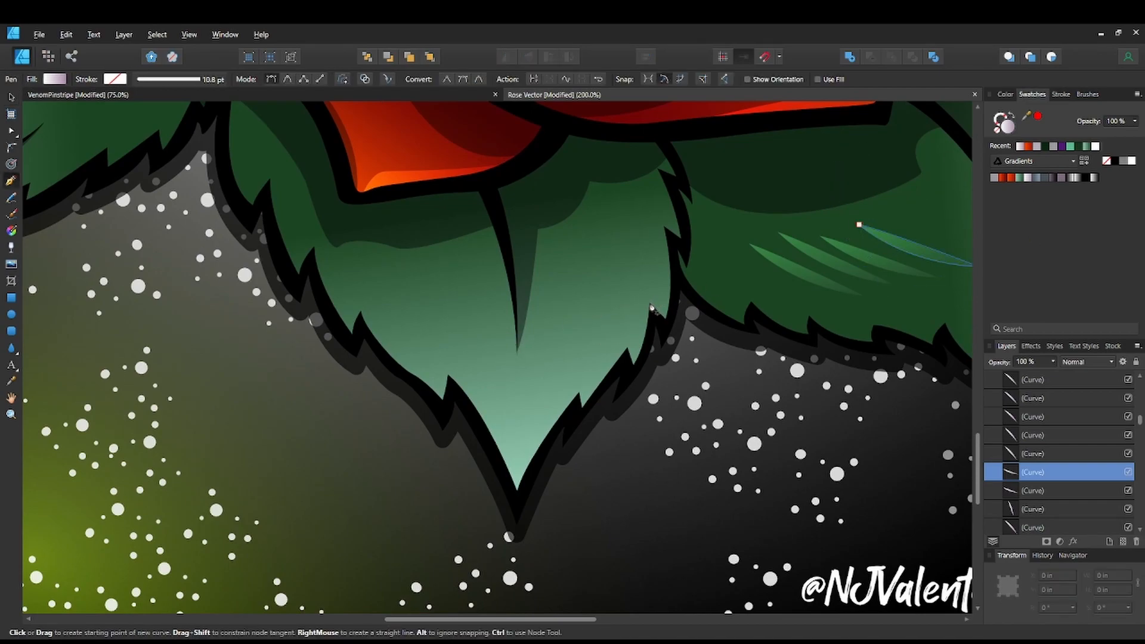
left_click(650, 302)
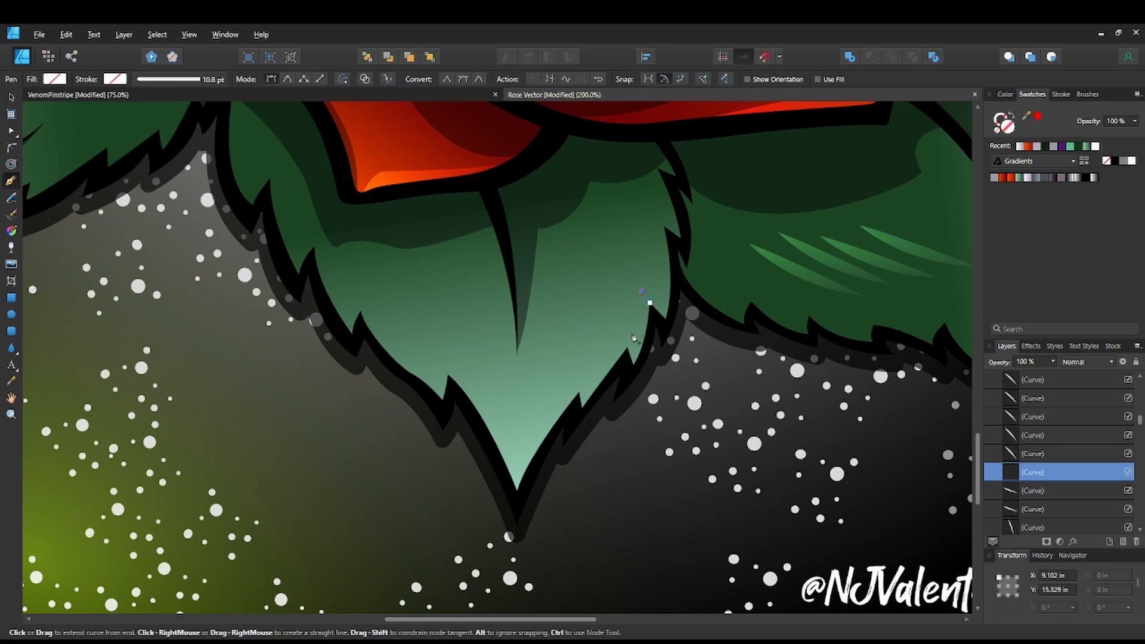
left_click(634, 338)
left_click_drag(587, 384, 584, 366)
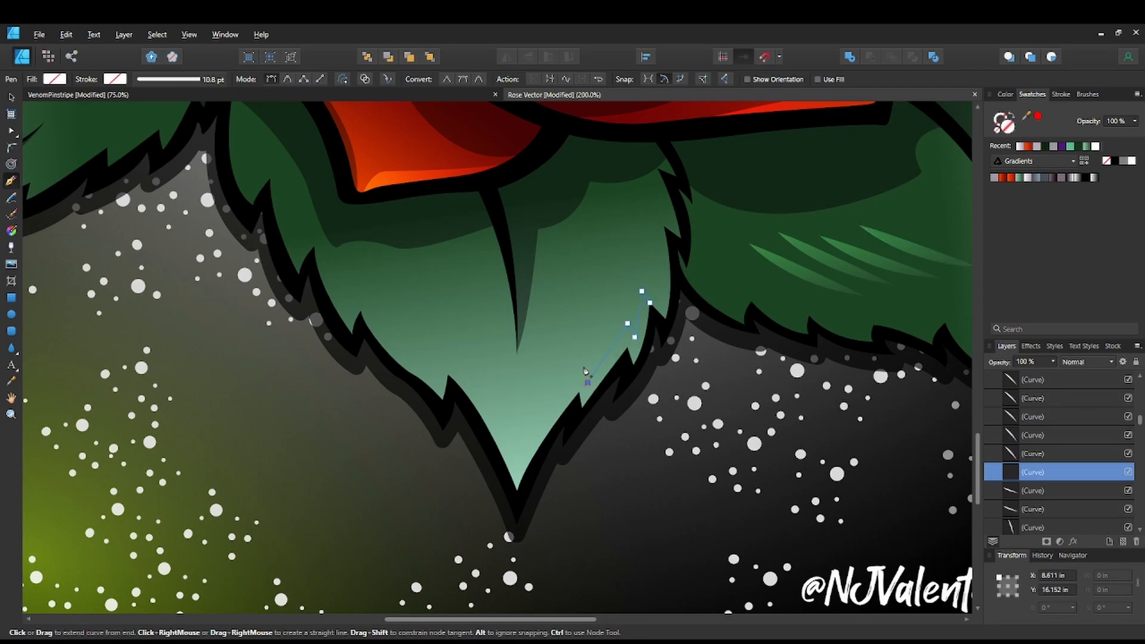
left_click_drag(518, 465, 513, 489)
left_click(518, 464)
Continue the bottom-centre leaf highlight up past the left-hand serrations and back along the leaf's outer edge to its tip.
left_click_drag(452, 365, 404, 329)
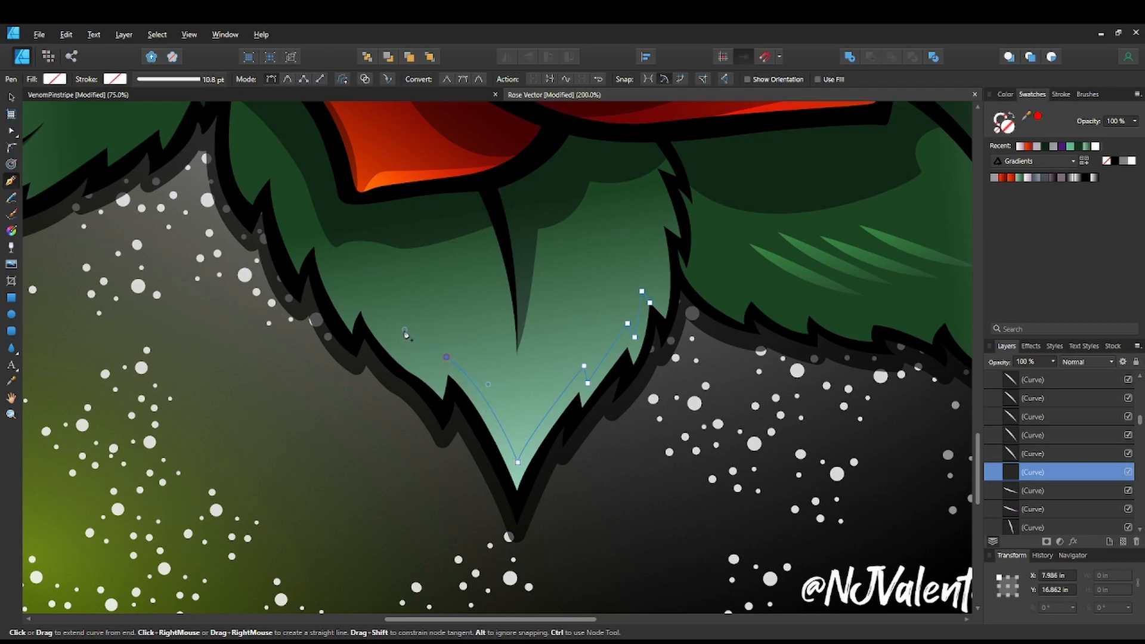
left_click(446, 358)
left_click_drag(362, 314, 344, 278)
left_click(363, 317)
left_click_drag(398, 371, 450, 388)
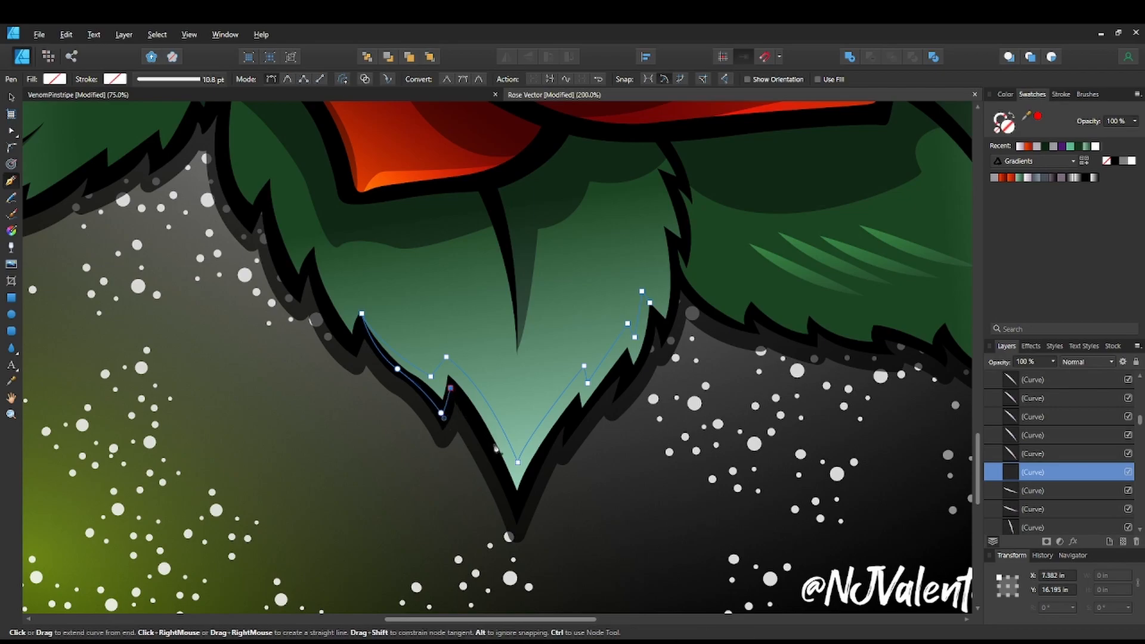
left_click_drag(517, 509, 522, 540)
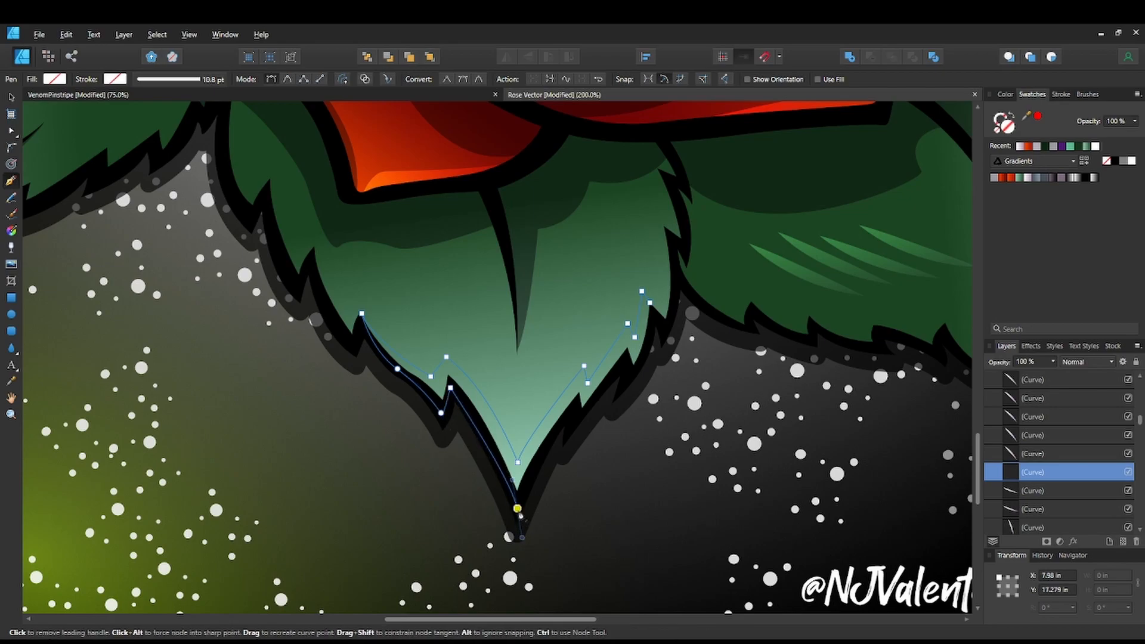
Close the bottom-centre leaf highlight up along its right-hand outer serrations and fill it with the pale recent gradient.
left_click_drag(573, 411, 602, 374)
left_click(573, 412)
left_click(624, 367)
left_click(625, 366)
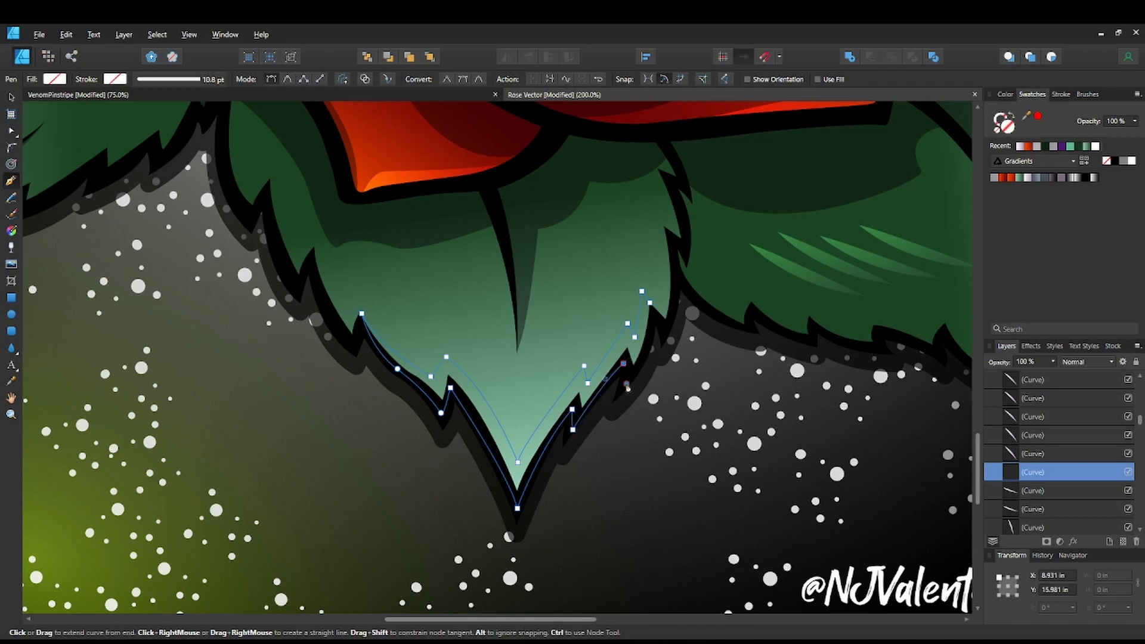
left_click(649, 303)
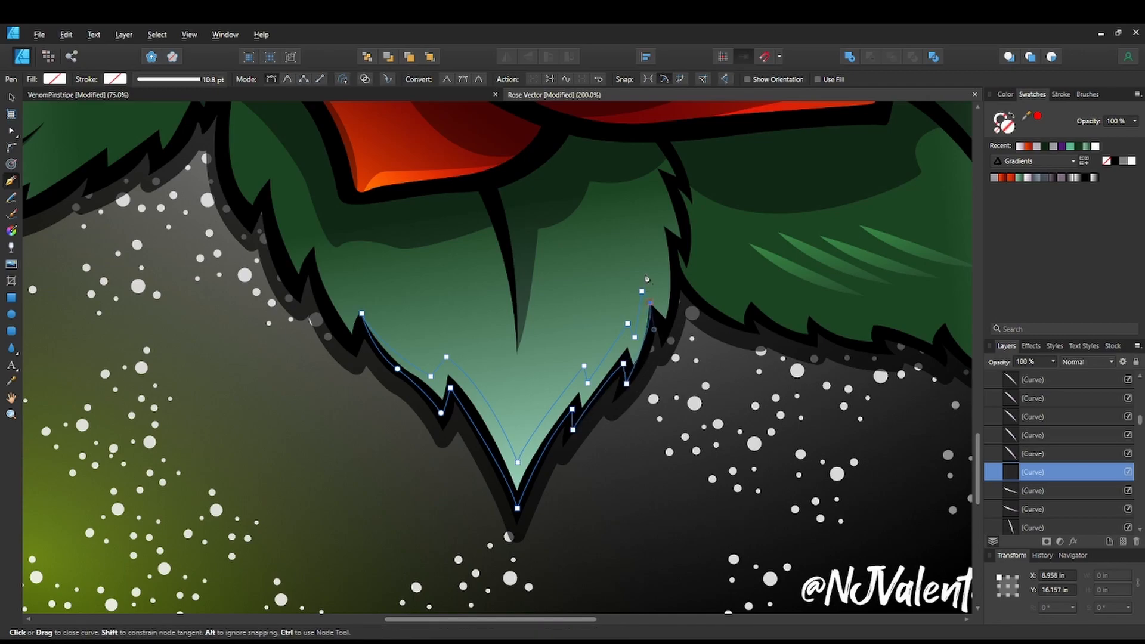
left_click(1019, 146)
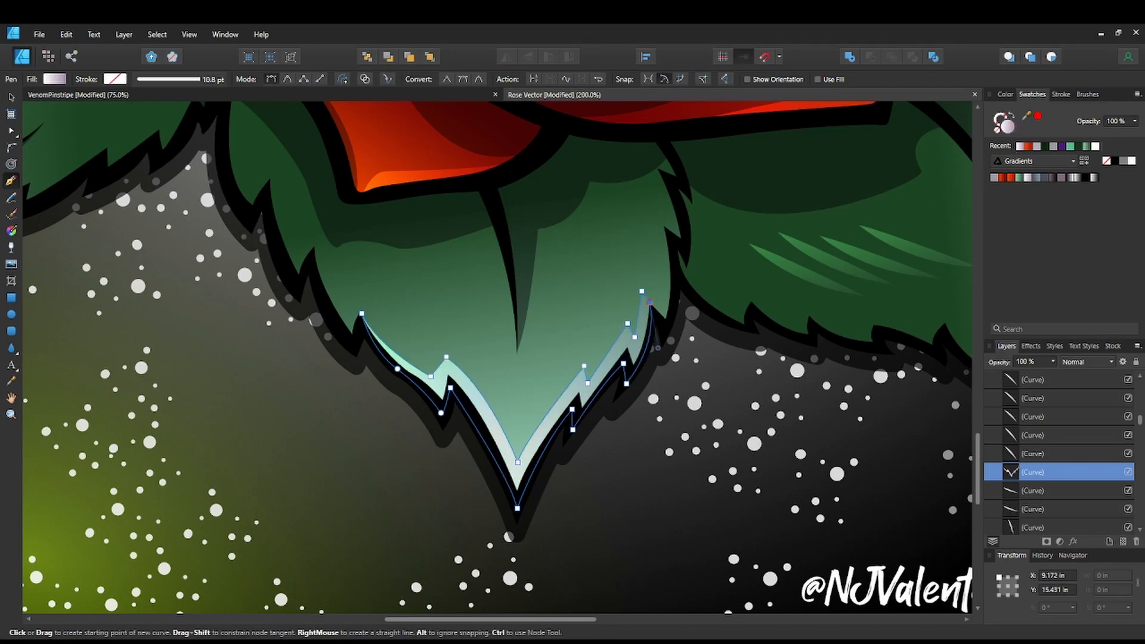
Trace the notched inner edge of a new highlight down the left side of the lower-left leaf from its upper notch.
key("space")
left_click_drag(696, 404, 768, 339)
key("ctrl+minus")
key("ctrl+minus")
key("ctrl+minus")
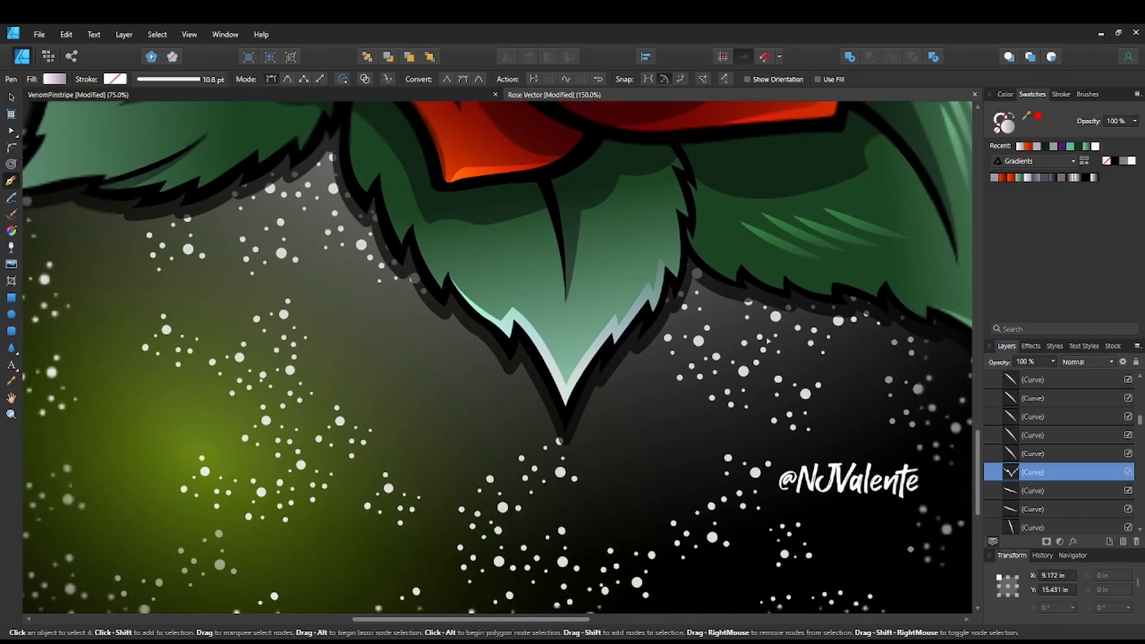
key("space")
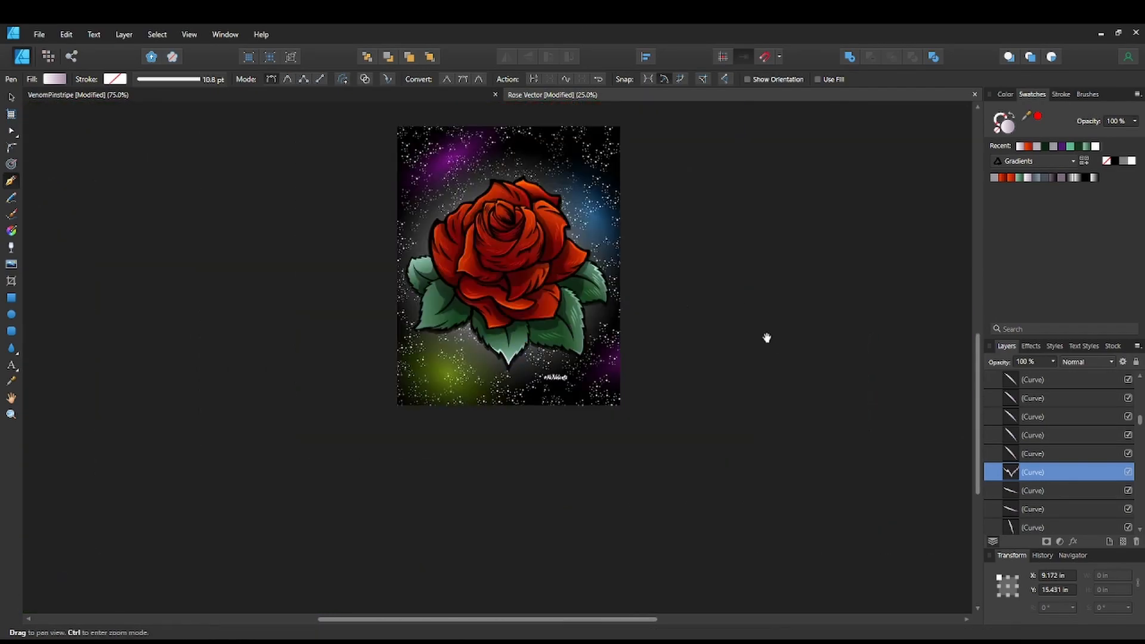
left_click_drag(563, 344, 625, 381)
scroll(624, 381, "up", 6)
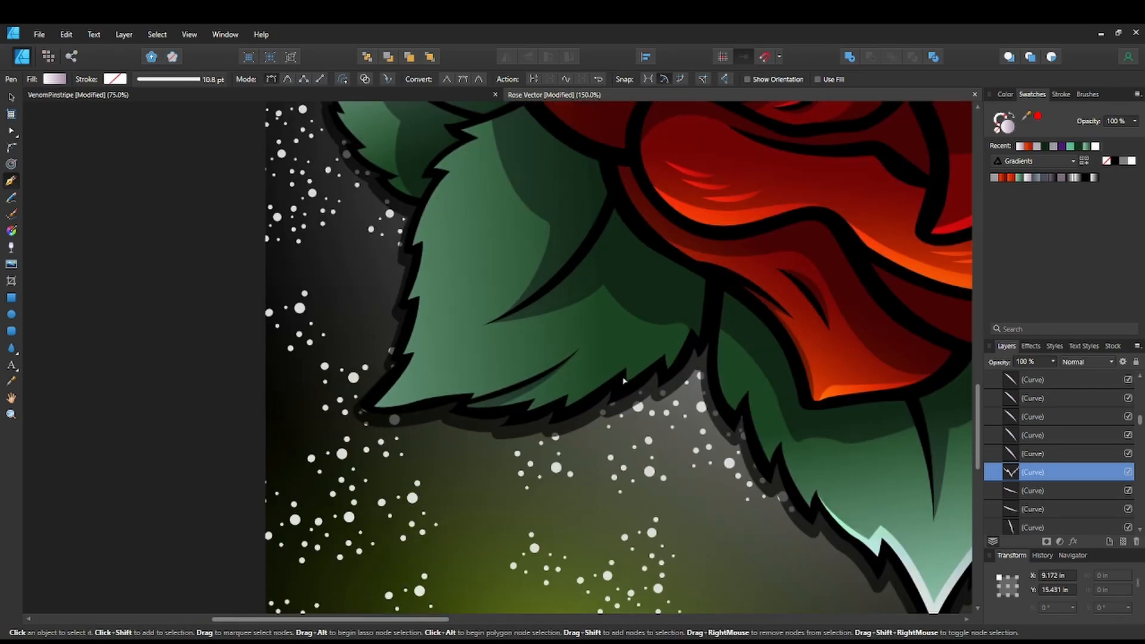
key("space")
left_click_drag(429, 238, 534, 417)
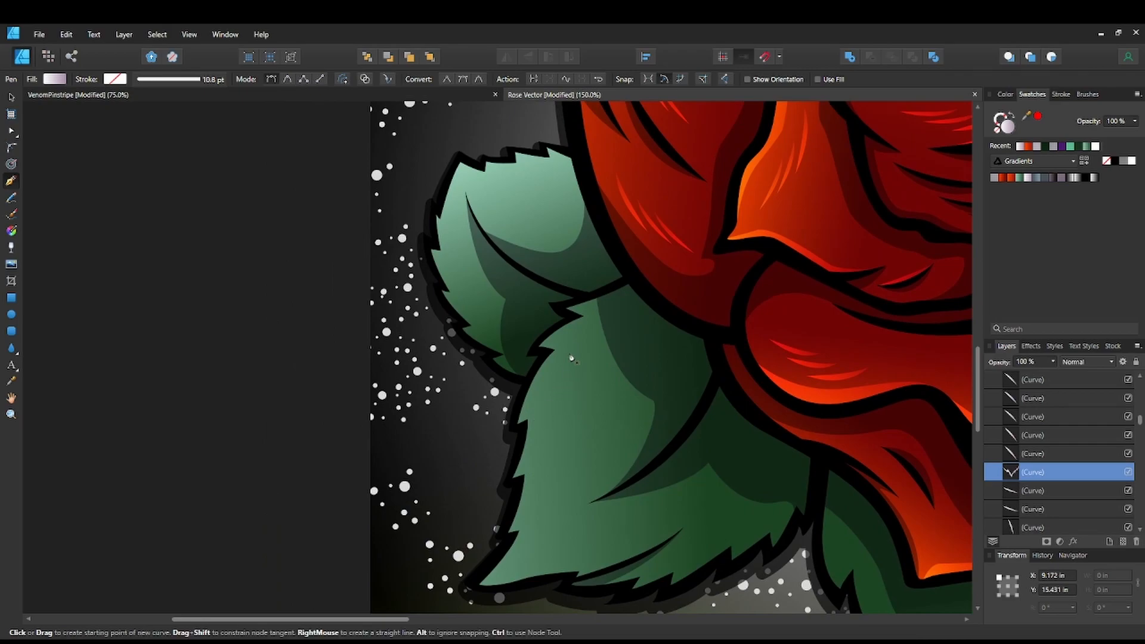
left_click(583, 318)
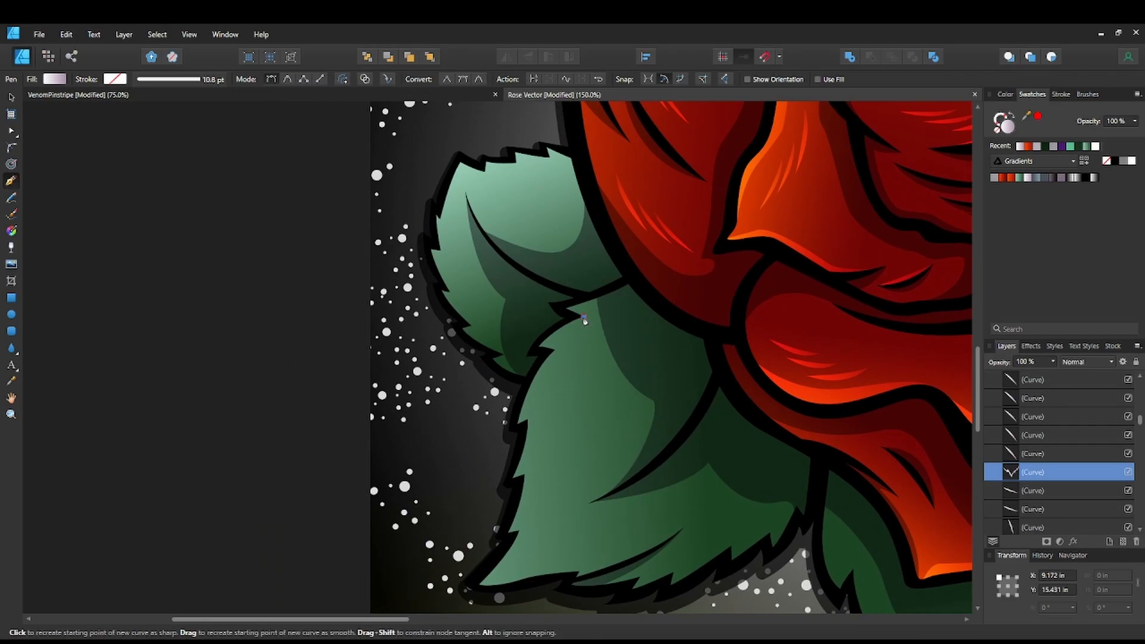
left_click_drag(563, 352, 562, 353)
left_click(564, 342, "alt")
left_click(580, 343)
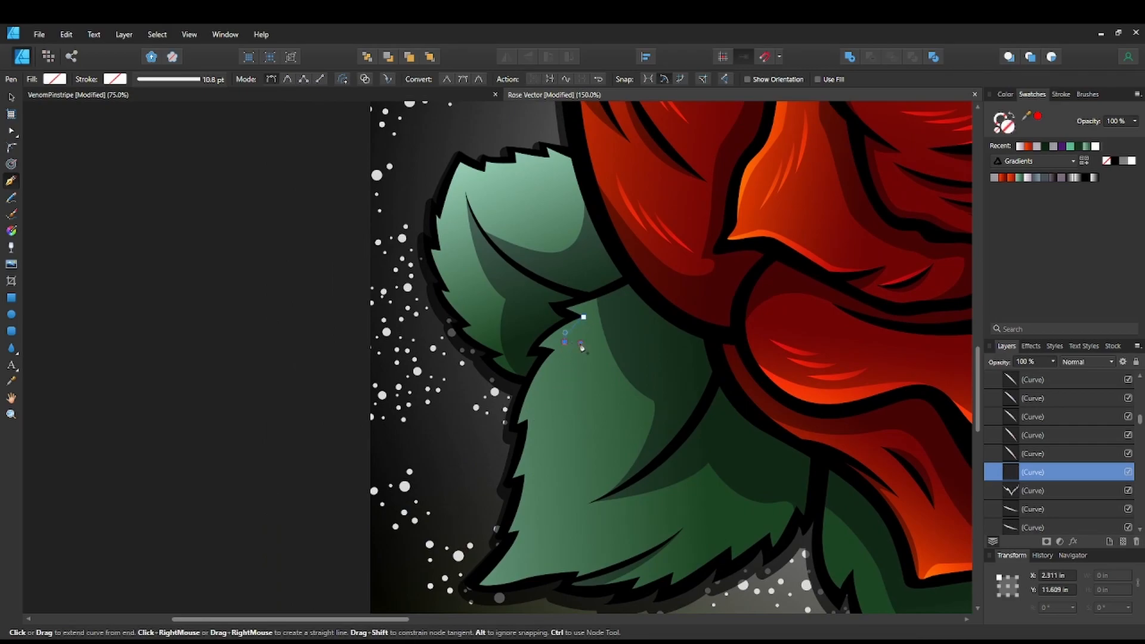
left_click_drag(533, 405, 547, 404)
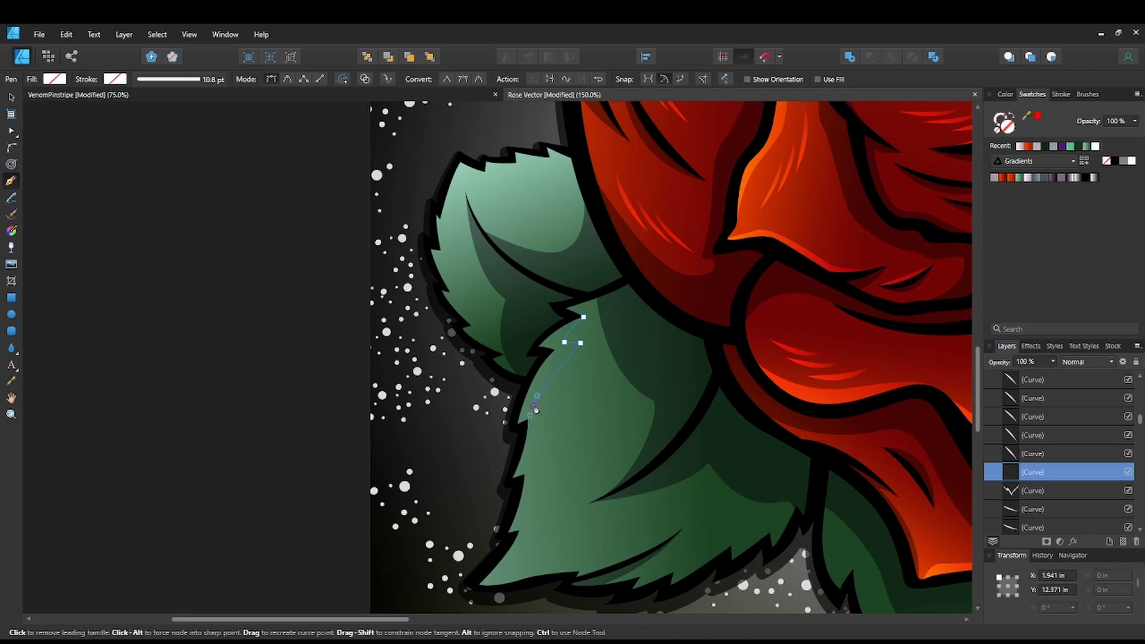
left_click_drag(519, 469, 543, 454)
left_click(526, 464, "alt")
left_click(539, 460, "alt")
Extend the highlight's inner edge down to the lower-left leaf's tip and across to the pointed end of the lower crease.
key("space")
left_click_drag(524, 521, 520, 459)
left_click(530, 448)
mouse_move(486, 511)
left_mouse_down()
mouse_move(456, 518)
mouse_move(469, 512)
left_mouse_up()
left_click(501, 508)
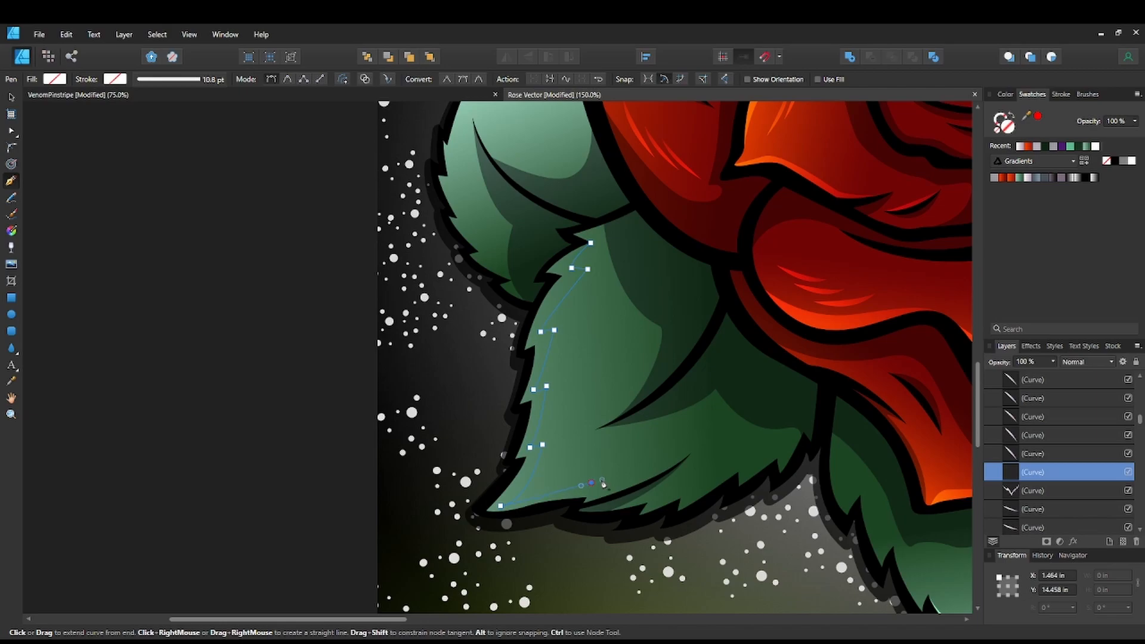
left_click(590, 492)
left_click_drag(687, 459, 730, 426)
left_click(687, 458)
Bring the highlight path back from the crease along the lower-left leaf's bottom outline to its tip.
left_click_drag(576, 509, 519, 515)
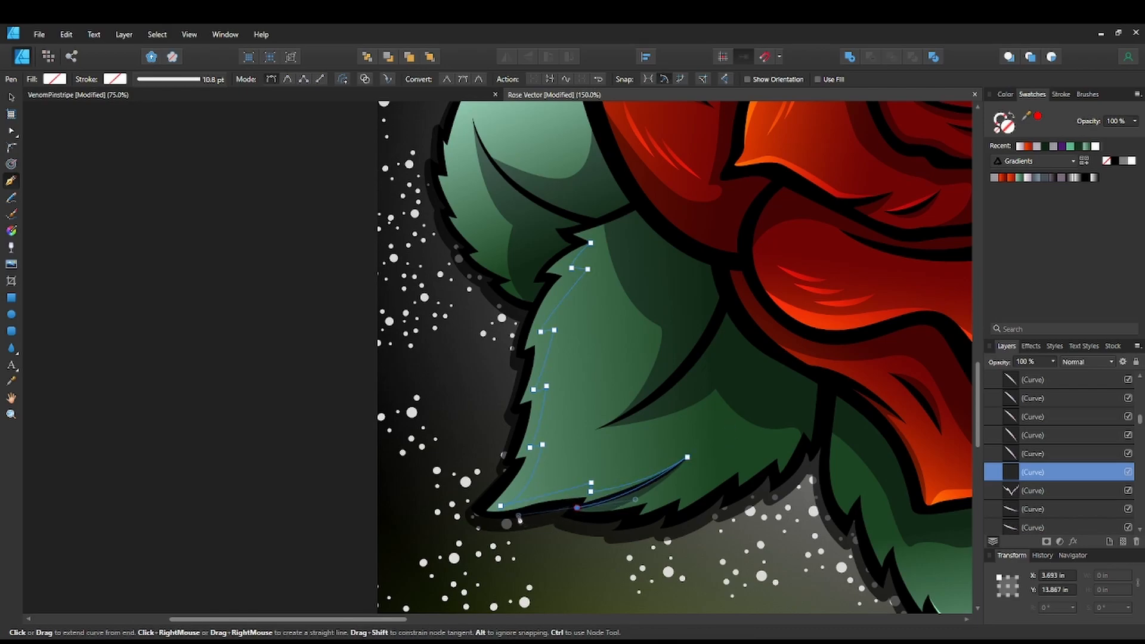
left_click(577, 509)
left_click_drag(486, 512, 448, 506)
left_click(484, 513)
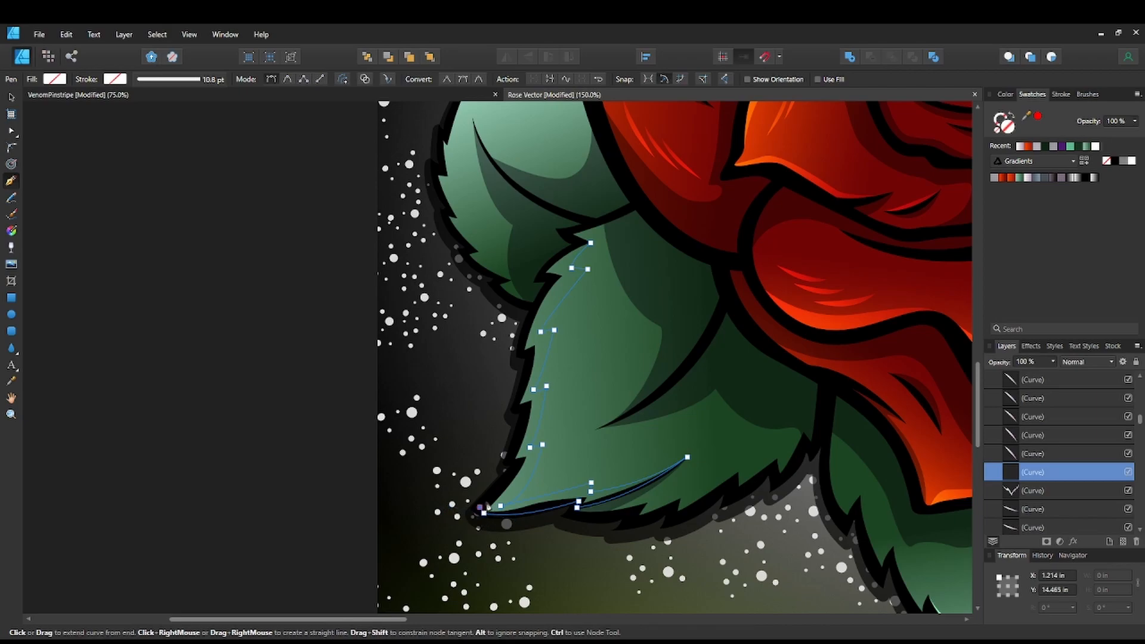
Close the lower-left leaf highlight up along its outer serrations and fill it with the pale recent gradient.
left_click(522, 462)
left_click(528, 408)
left_click(531, 353)
left_click(531, 354)
left_click_drag(555, 278, 583, 244)
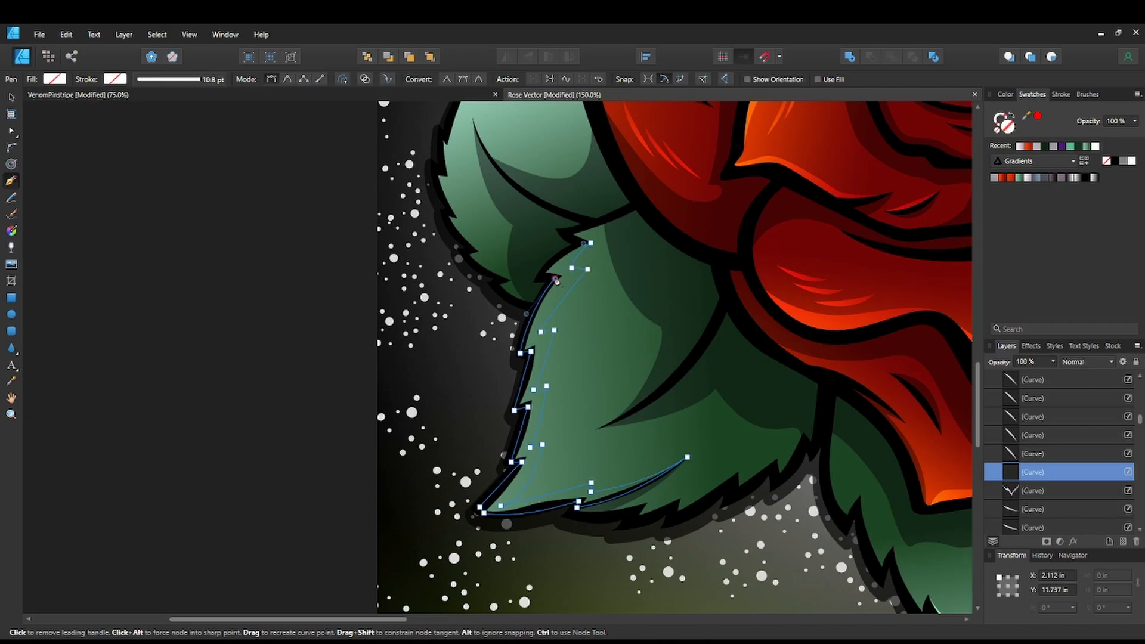
left_click_drag(580, 242, 604, 236)
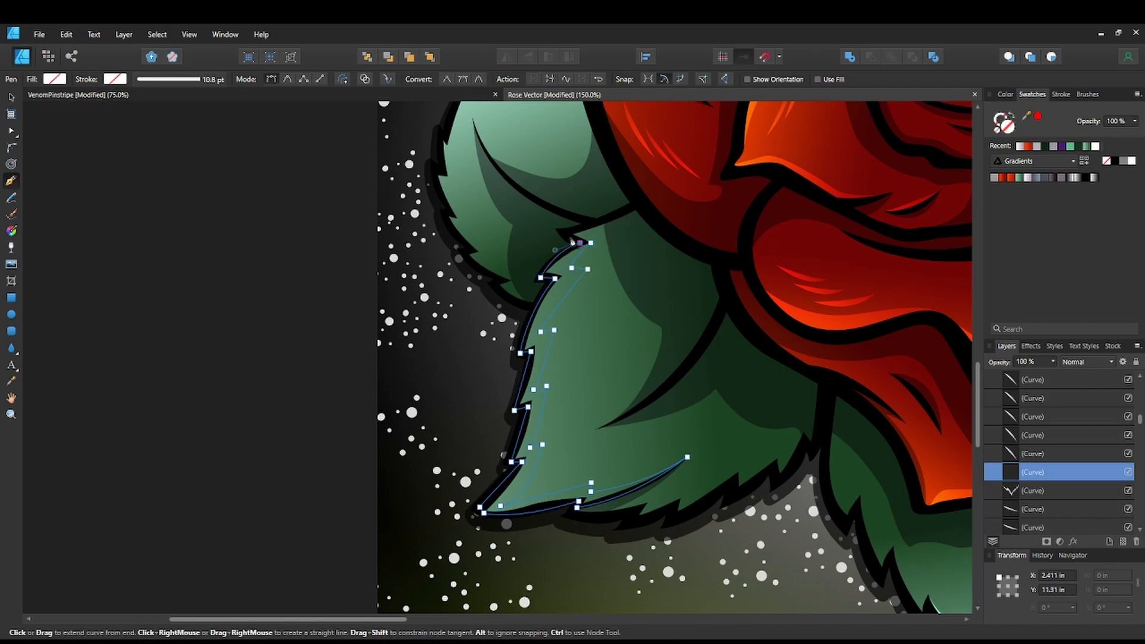
left_click(591, 244)
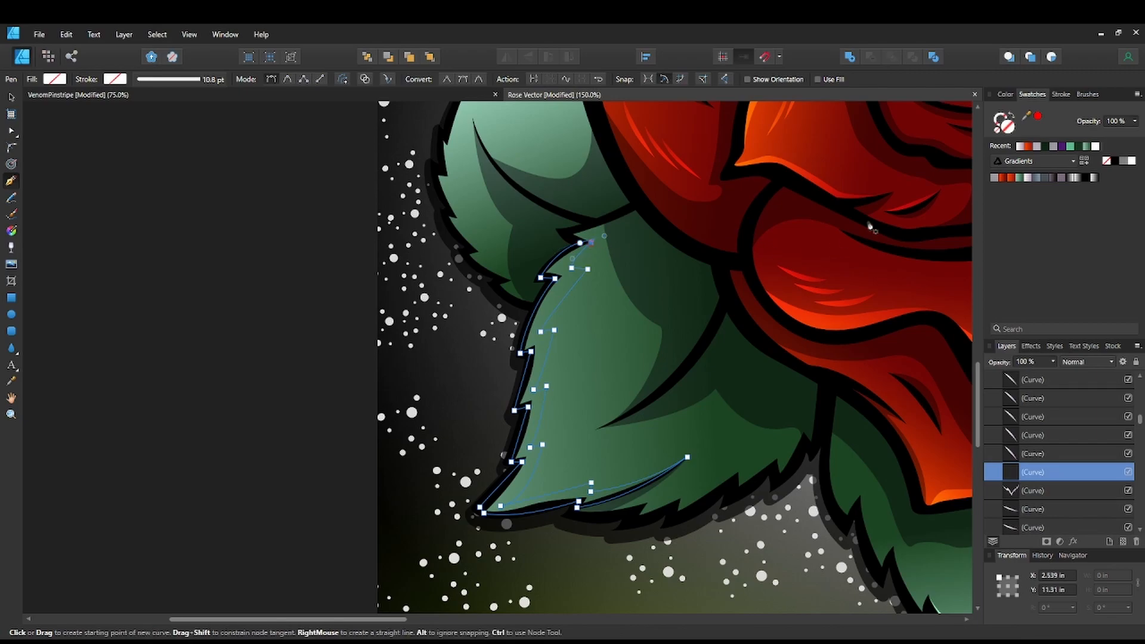
left_click(1020, 147)
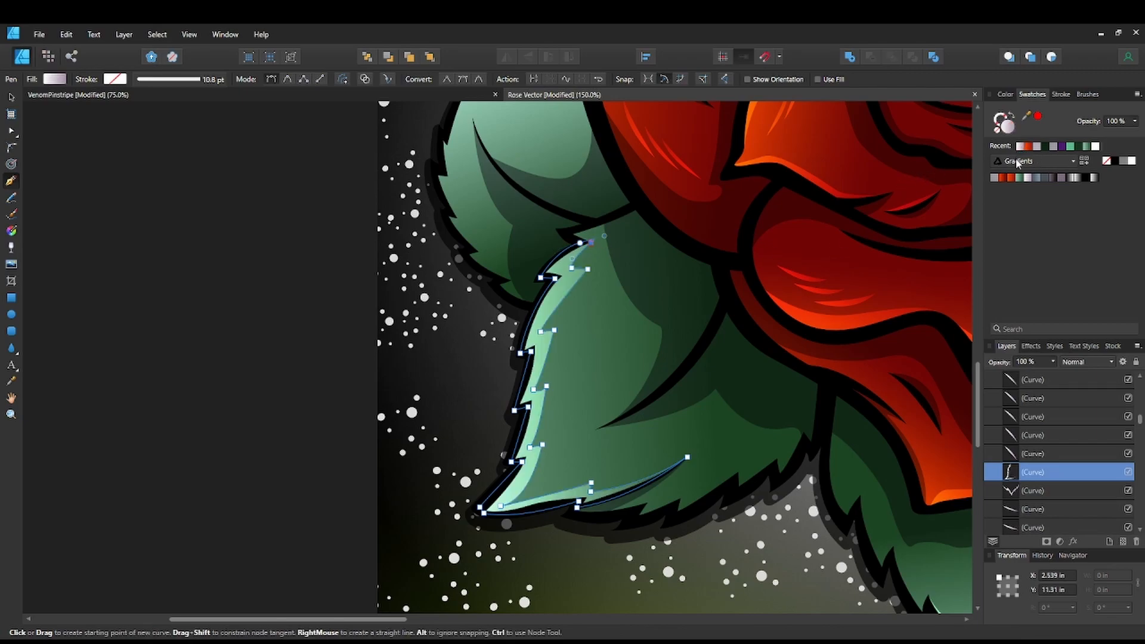
left_click_drag(607, 482, 498, 458)
left_click_drag(602, 428, 618, 354)
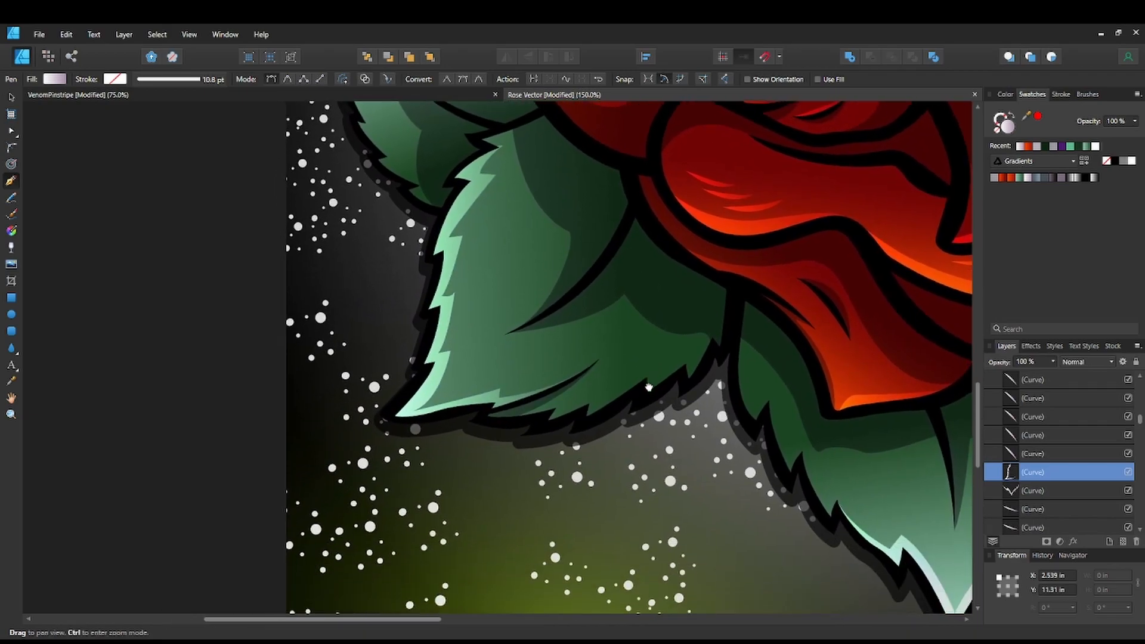
left_click_drag(700, 455, 705, 466)
scroll(705, 466, "down", 4)
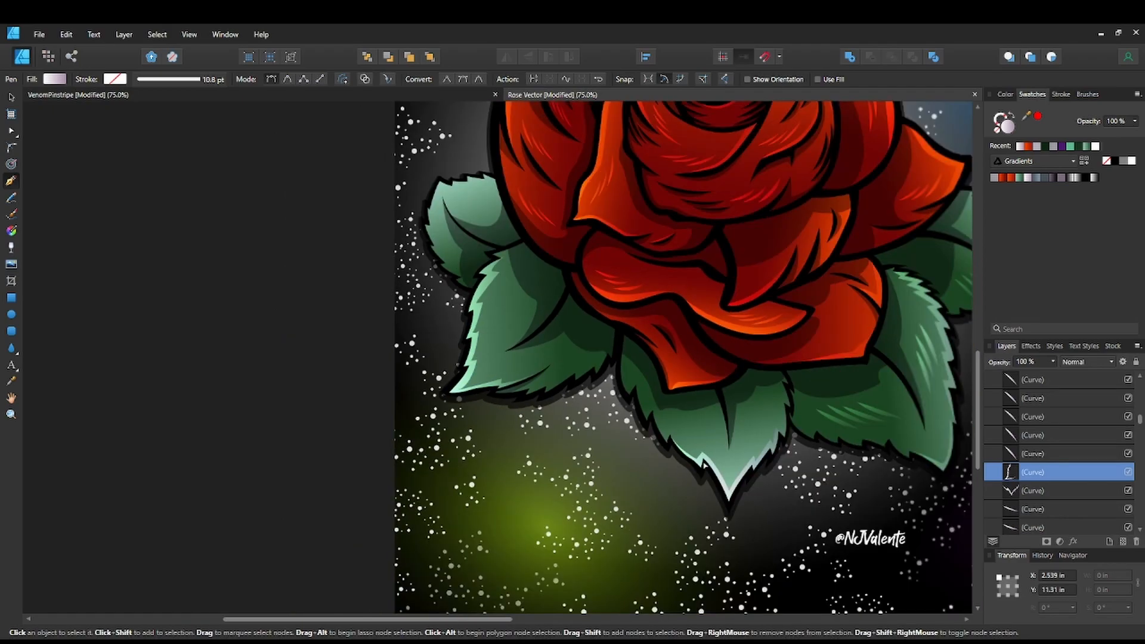
scroll(703, 463, "down", 2)
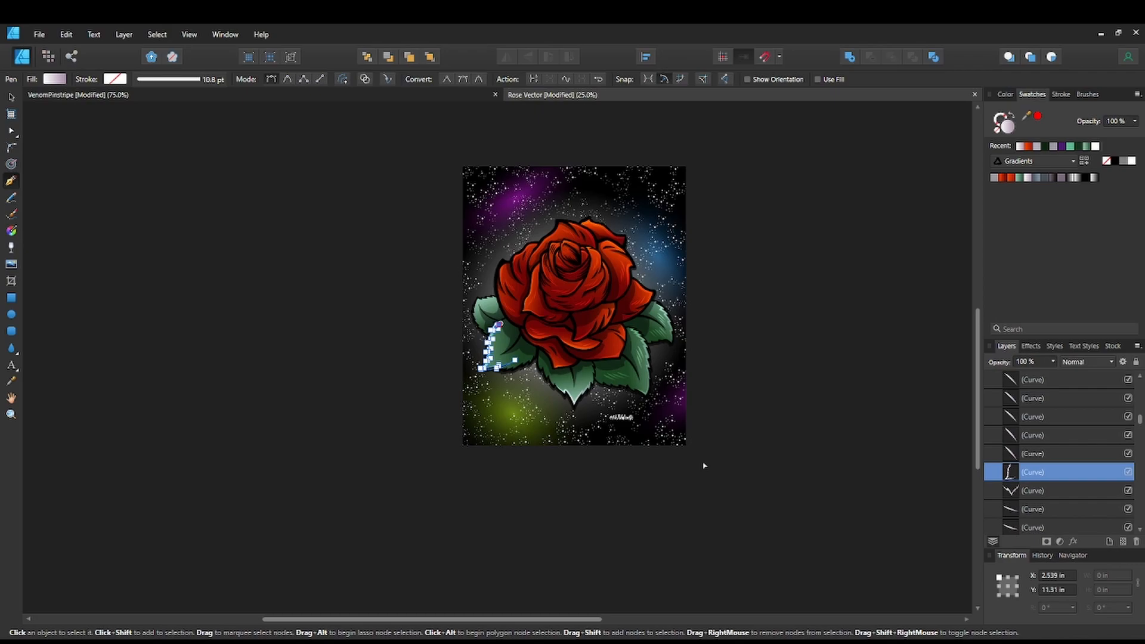
Start a new highlight path at the notch on the upper-left leaf's outer side with a short segment up its edge.
key("ctrl+plus")
key("ctrl+plus")
key("ctrl+plus")
key("ctrl+plus")
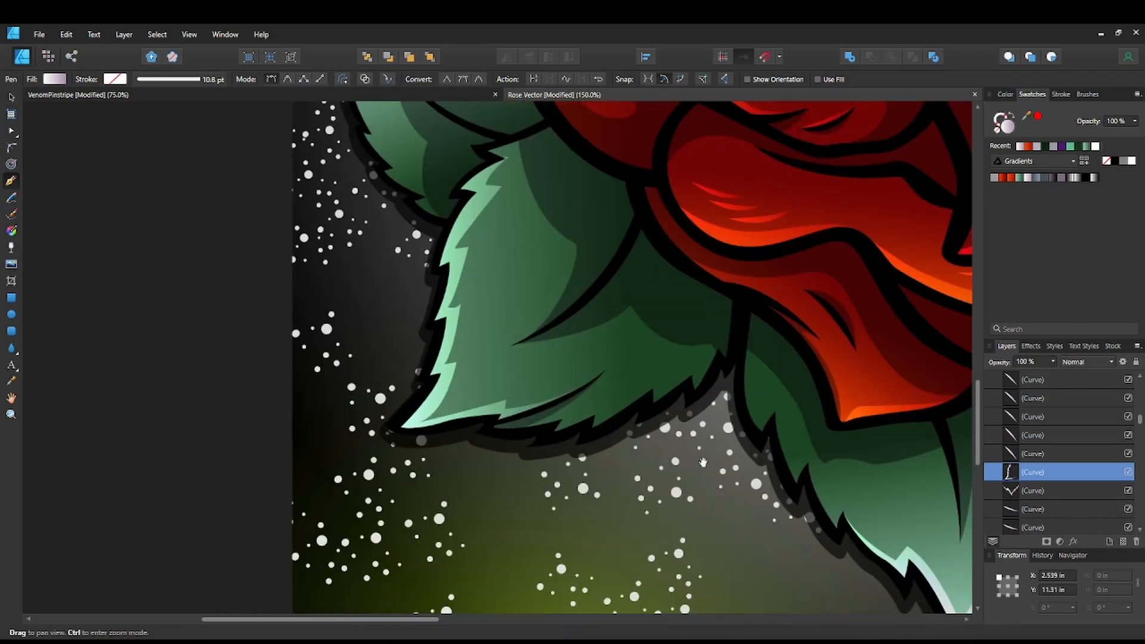
left_click_drag(635, 379, 730, 509)
left_click_drag(689, 409, 680, 467)
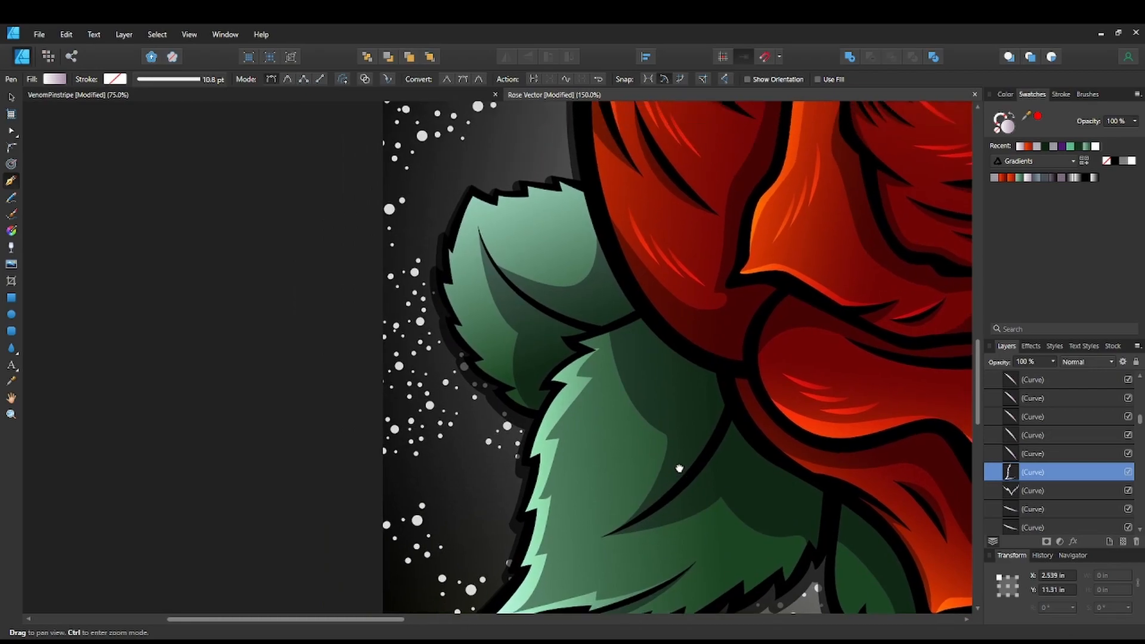
left_click_drag(612, 416, 636, 488)
key("ctrl+plus")
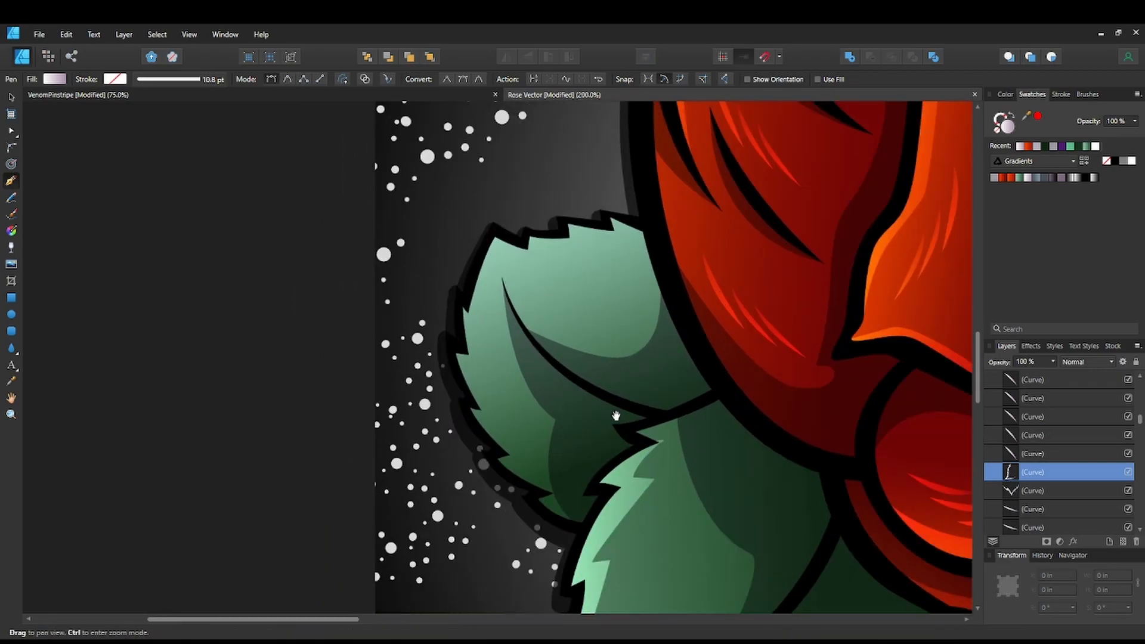
left_click_drag(619, 421, 643, 496)
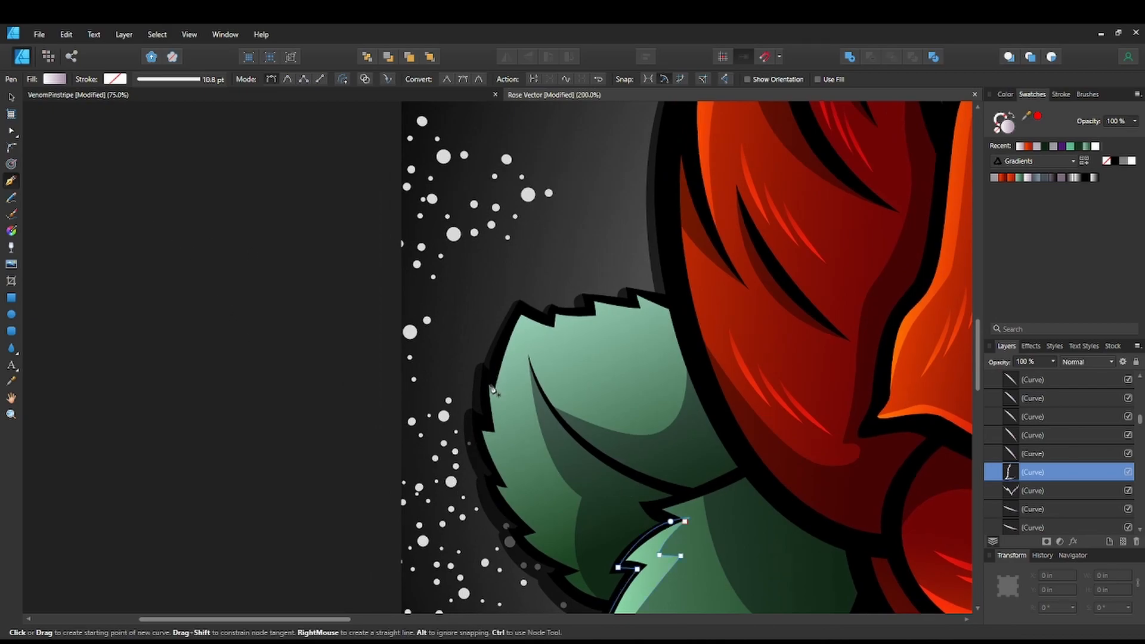
left_click(494, 430)
left_click_drag(498, 409, 497, 405)
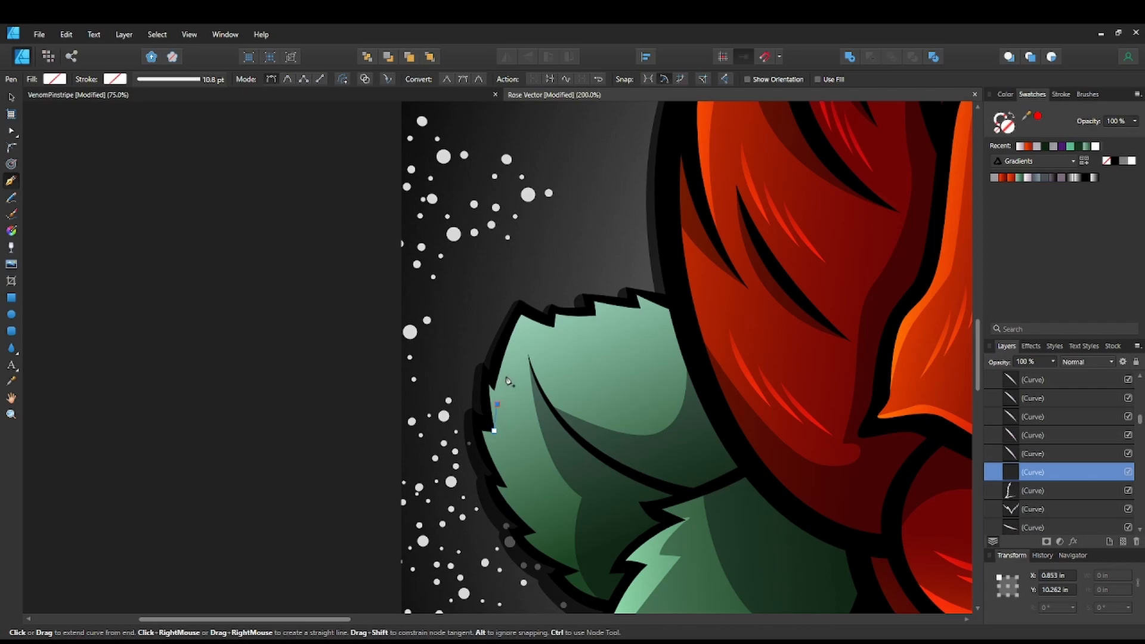
Trace the highlight's serrated inner edge up the upper-left leaf and along just below its top outline to the rose petal.
left_click_drag(524, 330, 566, 343)
left_click(524, 331)
left_click(556, 339)
left_click(562, 325)
left_click(603, 327)
left_click(602, 308)
left_click(645, 322)
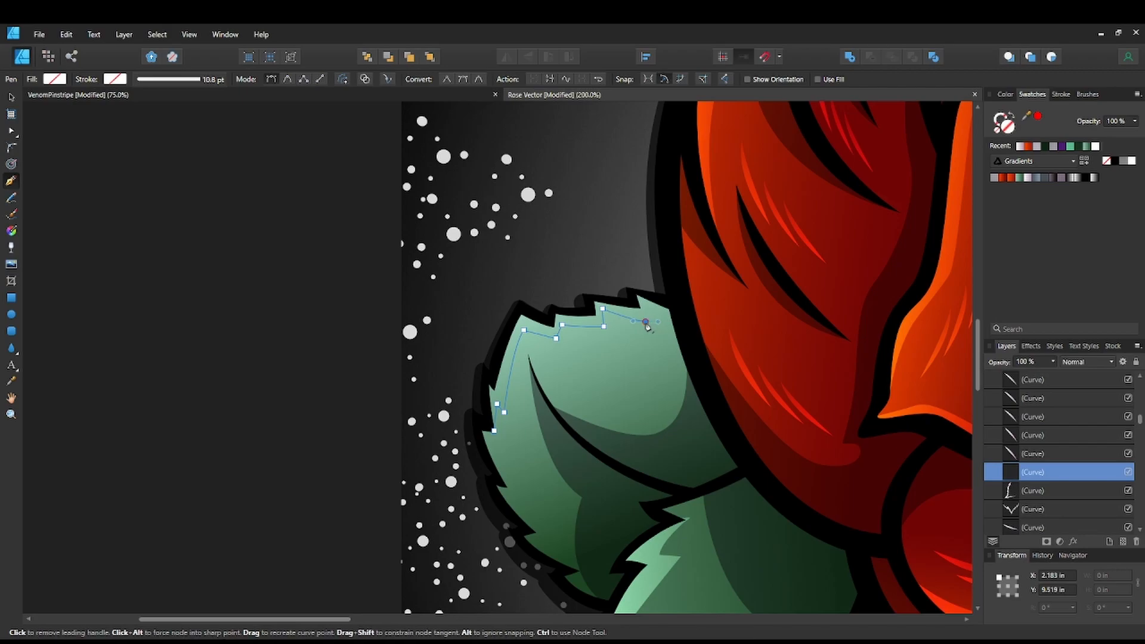
left_click_drag(676, 331, 683, 341)
left_click(676, 332)
Bring the highlight path back along the serrated top outline of the upper-left leaf to its outer corner.
left_click(673, 301)
left_click(633, 292)
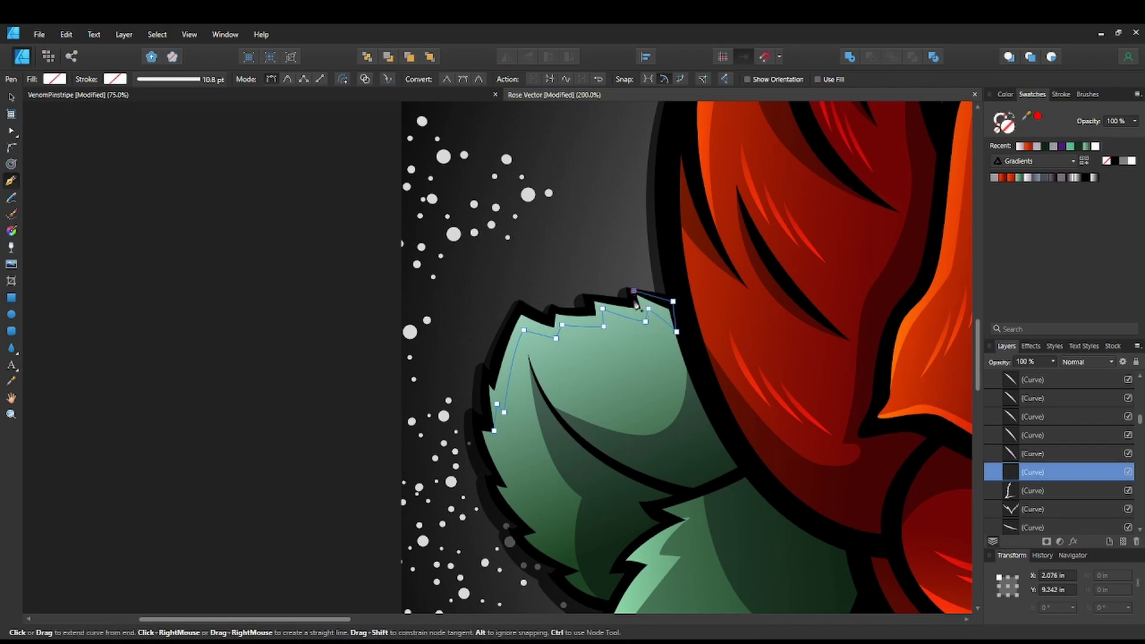
left_click(588, 296)
left_click(591, 311)
left_click_drag(555, 308, 548, 306)
left_click(556, 309, "alt")
left_click(521, 306)
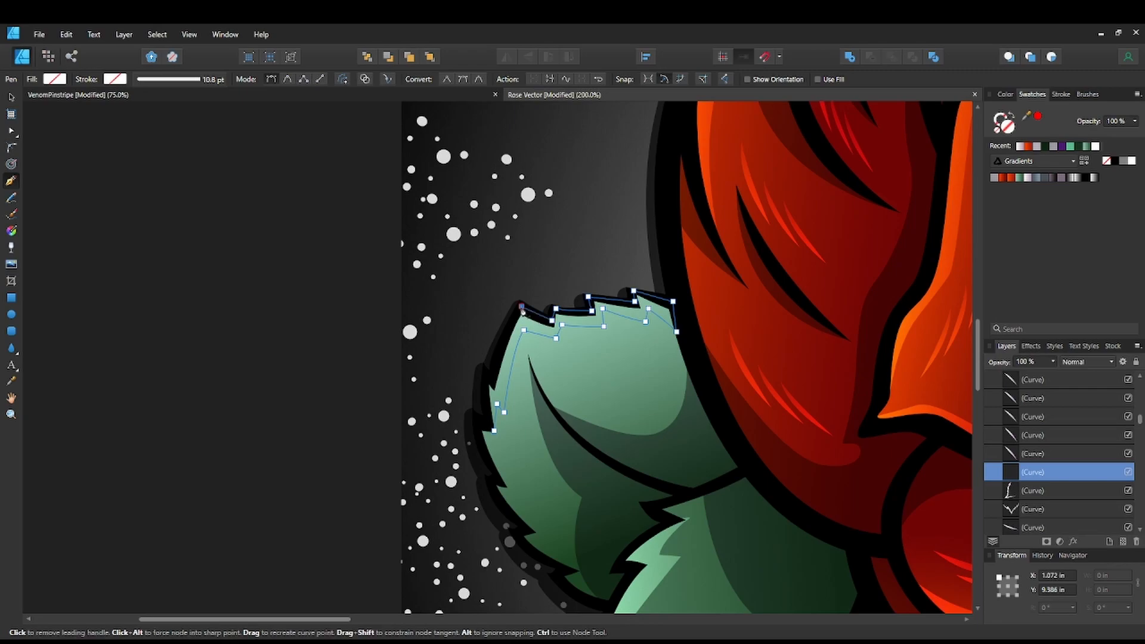
Close the upper-left leaf highlight down its outer side at the starting notch and fill it with the pale recent gradient.
left_click(493, 378)
left_click(494, 433)
left_click(1021, 146)
scroll(695, 322, "up", 2)
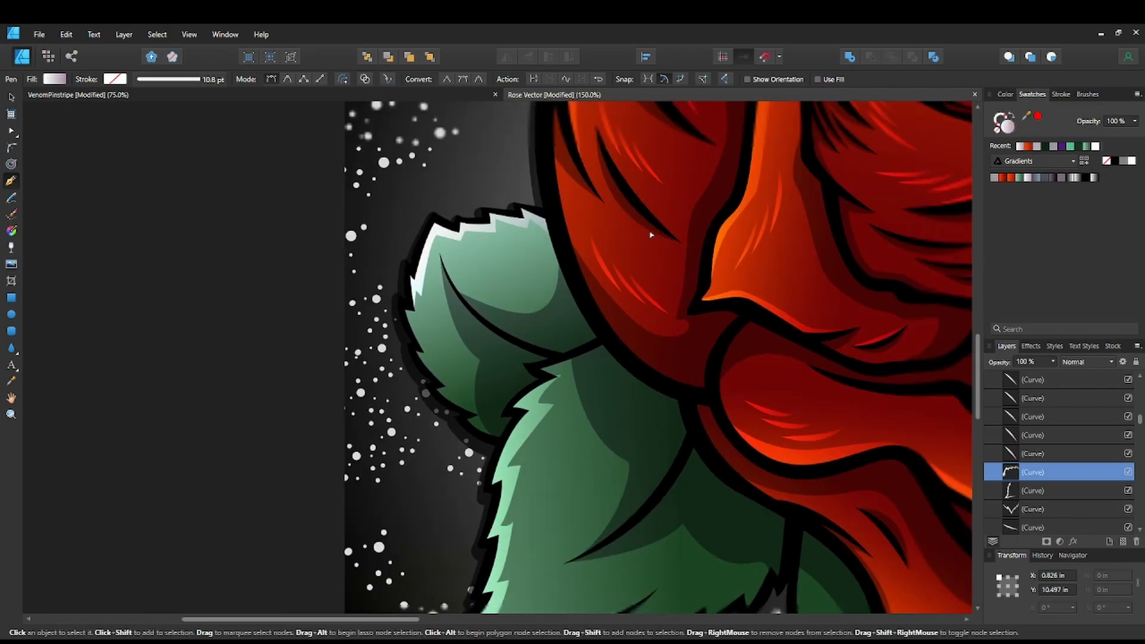
scroll(650, 235, "down", 5)
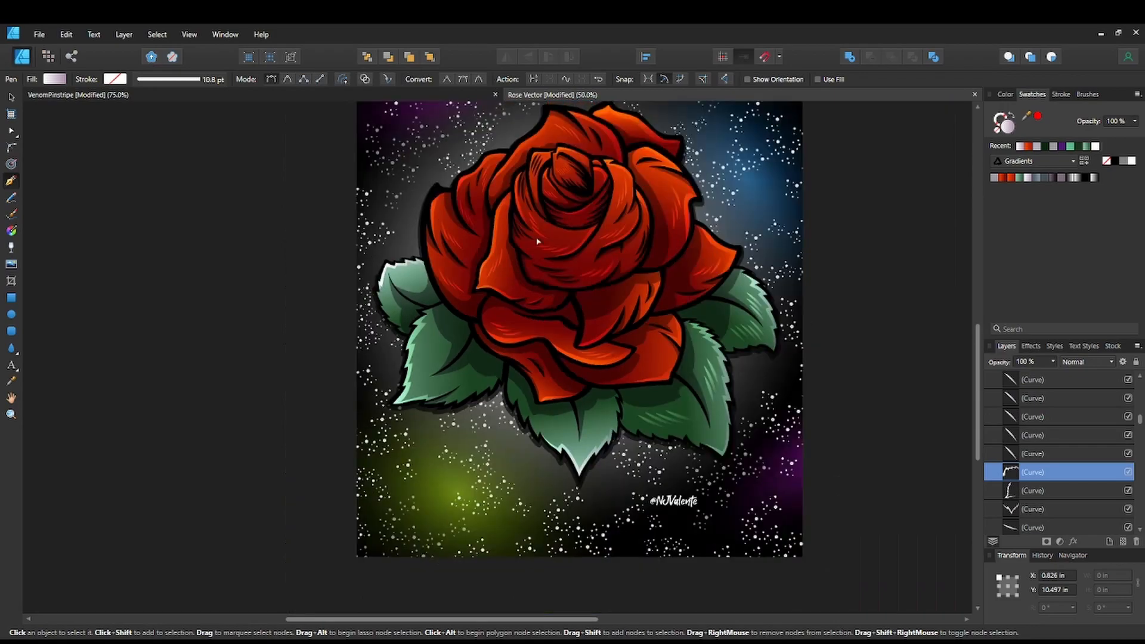
mouse_move(569, 361)
left_mouse_down()
mouse_move(522, 359)
mouse_move(567, 371)
left_mouse_up()
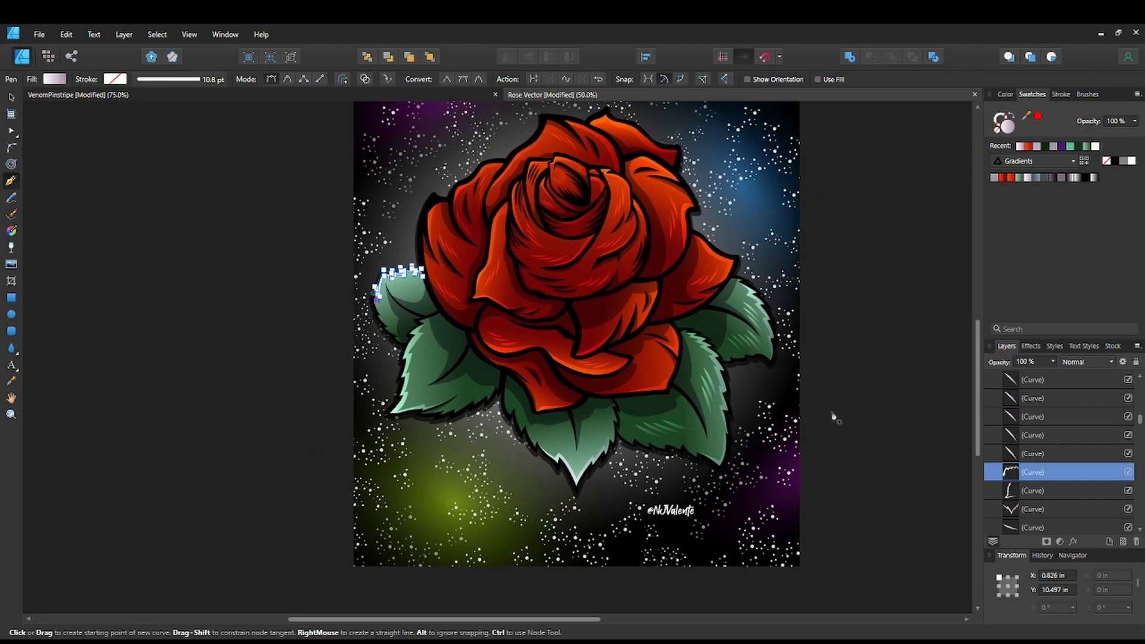
Duplicate the three slivers from the lower-right leaf's upper half onto the bottom centre leaf and rotate the copies to about -38.5°.
key("ctrl+plus")
key("ctrl+plus")
key("ctrl+plus")
left_click_drag(793, 386, 633, 218)
left_click_drag(815, 419, 560, 381)
key("v")
left_click(731, 234)
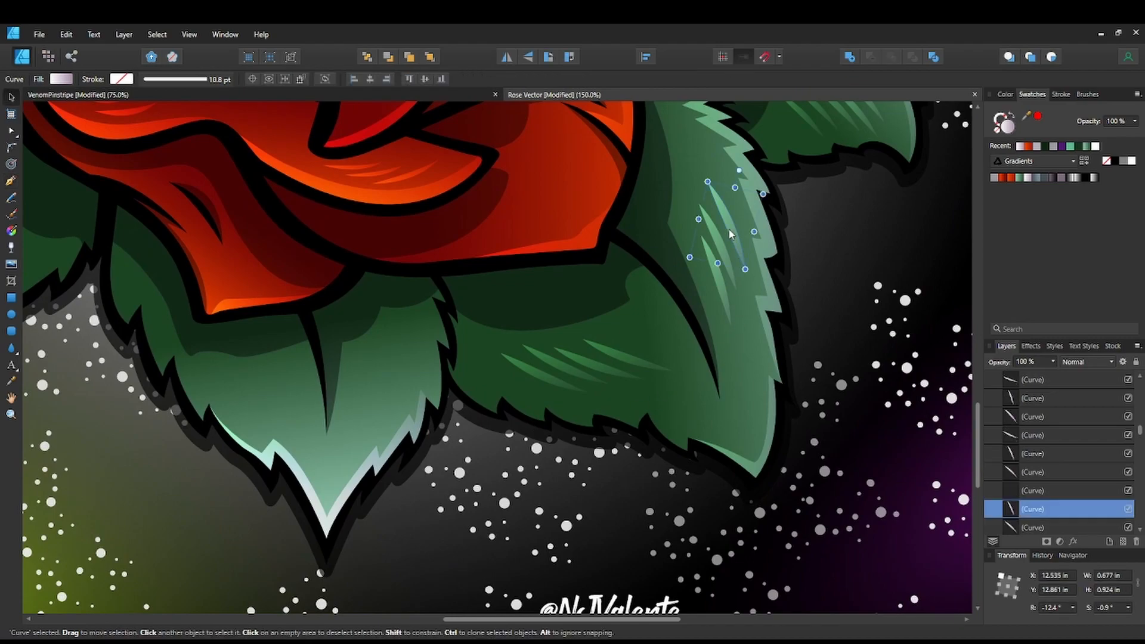
left_click(722, 253, "shift")
left_click(717, 275, "shift")
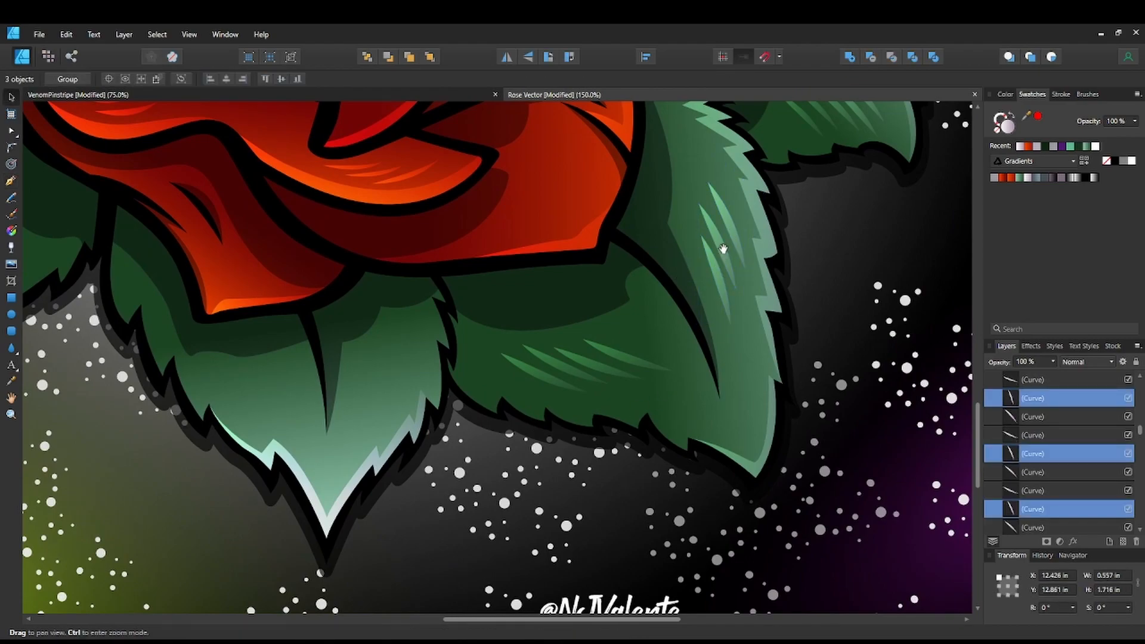
left_click_drag(723, 249, 380, 394)
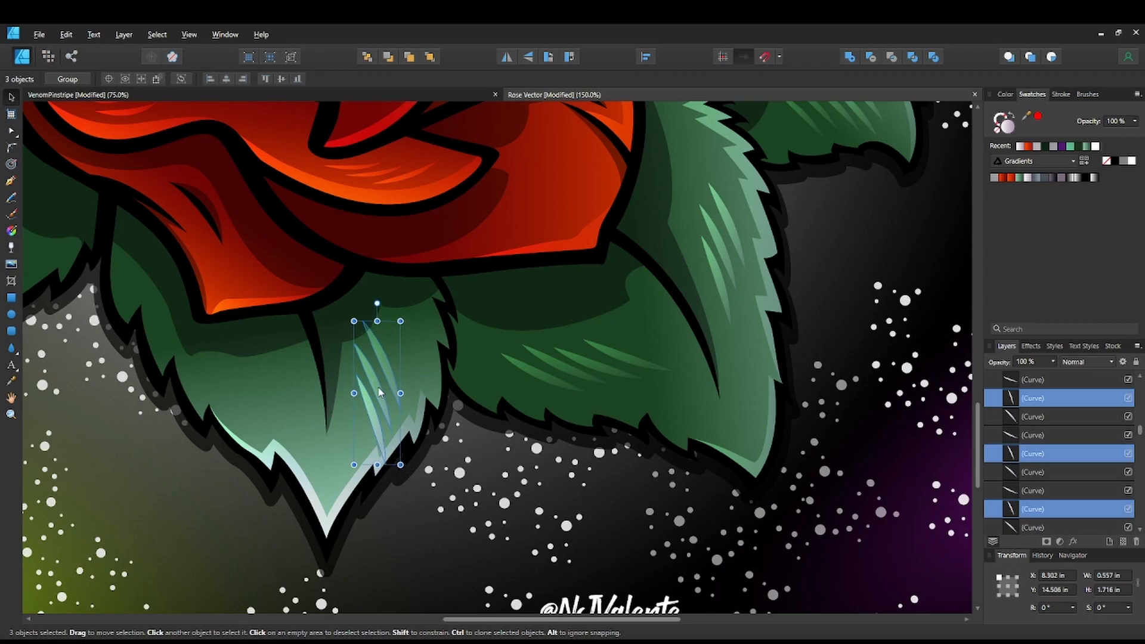
left_click_drag(377, 305, 422, 334)
left_click_drag(441, 411, 792, 453)
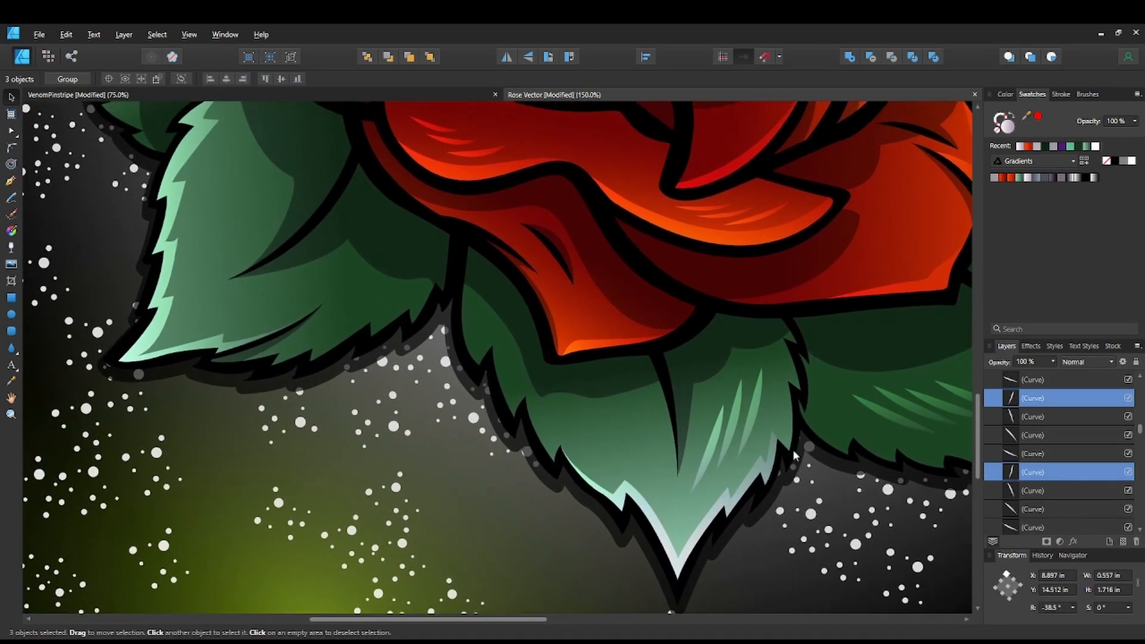
Duplicate the bottom centre leaf's three slivers onto the lower-left leaf and adjust the copies to about -36.2° rotation.
key("ctrl+minus")
key("ctrl+minus")
key("ctrl+minus")
key("ctrl+minus")
key("ctrl+minus")
key("ctrl+equal")
key("ctrl+equal")
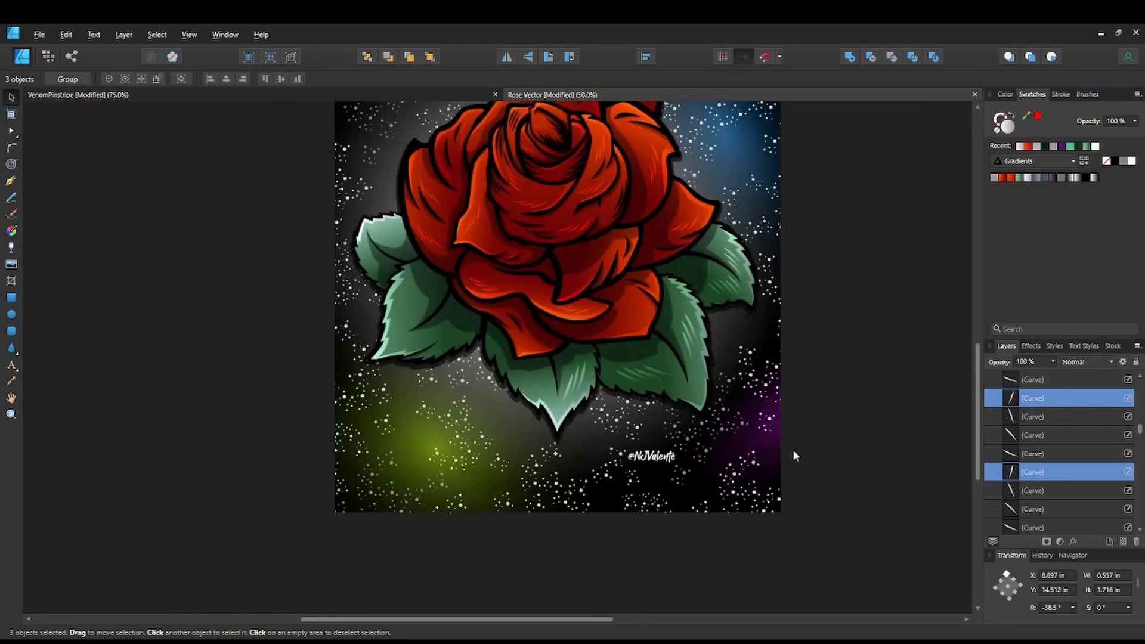
key("ctrl+equal")
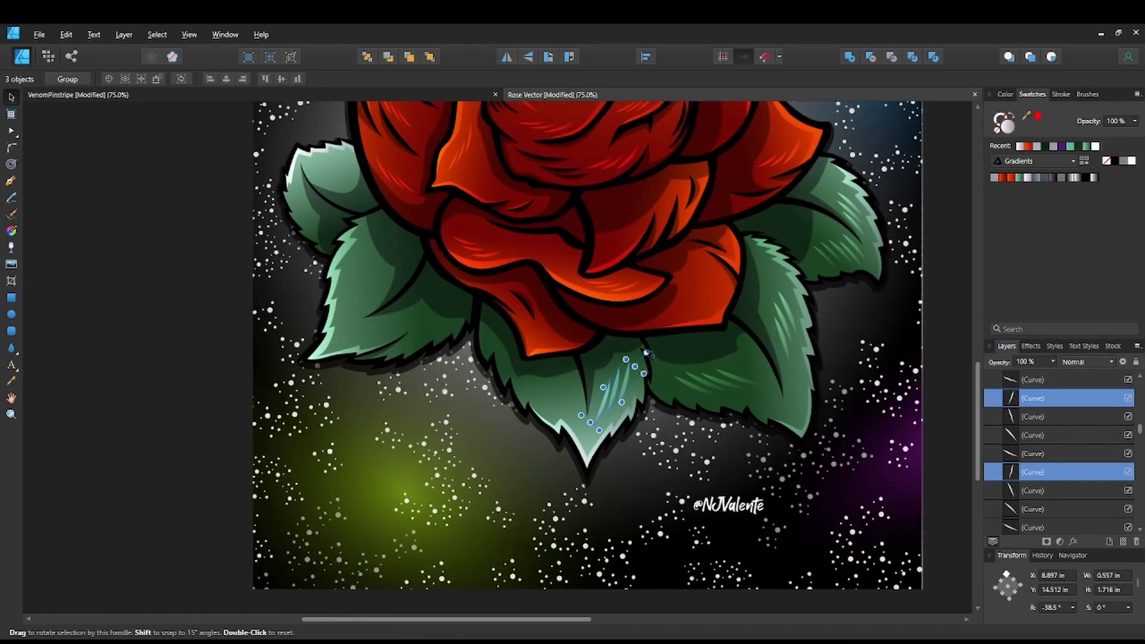
mouse_move(645, 353)
left_mouse_down()
mouse_move(622, 376)
mouse_move(339, 286)
mouse_move(372, 273)
mouse_move(391, 246)
left_mouse_up()
left_click_drag(361, 290, 360, 284)
left_click_drag(453, 358, 495, 430)
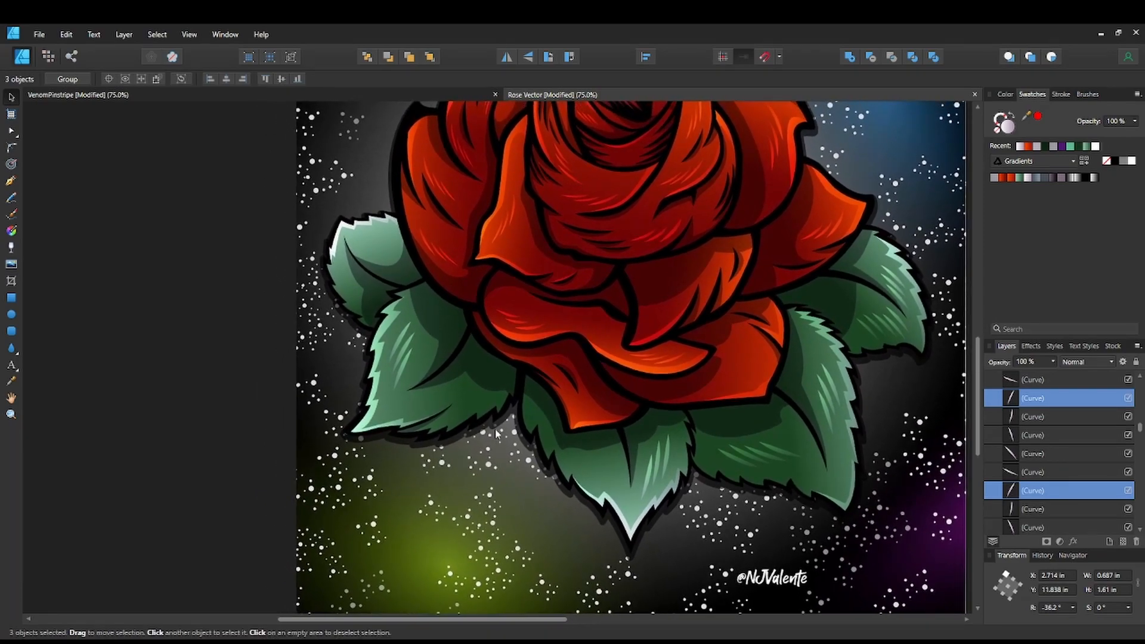
Flip the lower-left leaf's three slivers horizontally, and rotate and reposition them on the leaf's upper half.
left_click(506, 57)
left_click_drag(371, 314, 411, 302)
left_click_drag(404, 359, 406, 371)
left_click_drag(406, 318, 416, 359)
Duplicate the lower-left leaf's three slivers onto the upper-left leaf and rotate the copies to about -79.6°.
mouse_move(491, 463)
left_mouse_down()
mouse_move(531, 523)
mouse_move(532, 493)
left_mouse_up()
left_click_drag(464, 397, 421, 289)
left_click_drag(424, 243, 473, 257)
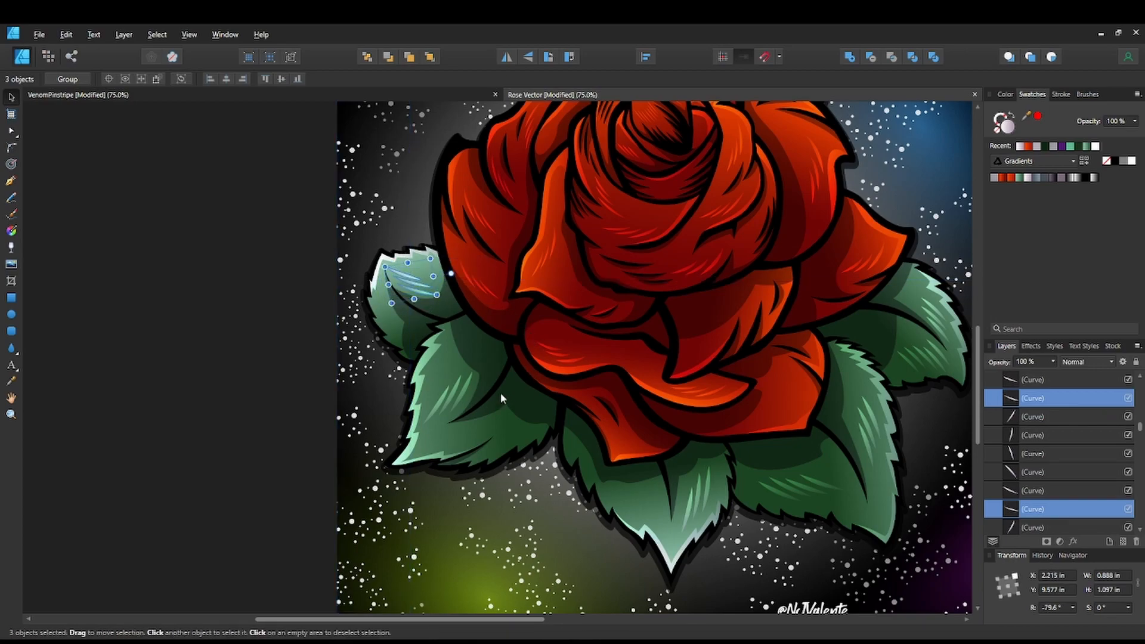
left_click_drag(352, 433, 270, 378)
key("ctrl+minus")
key("ctrl+minus")
key("ctrl+minus")
key("ctrl+minus")
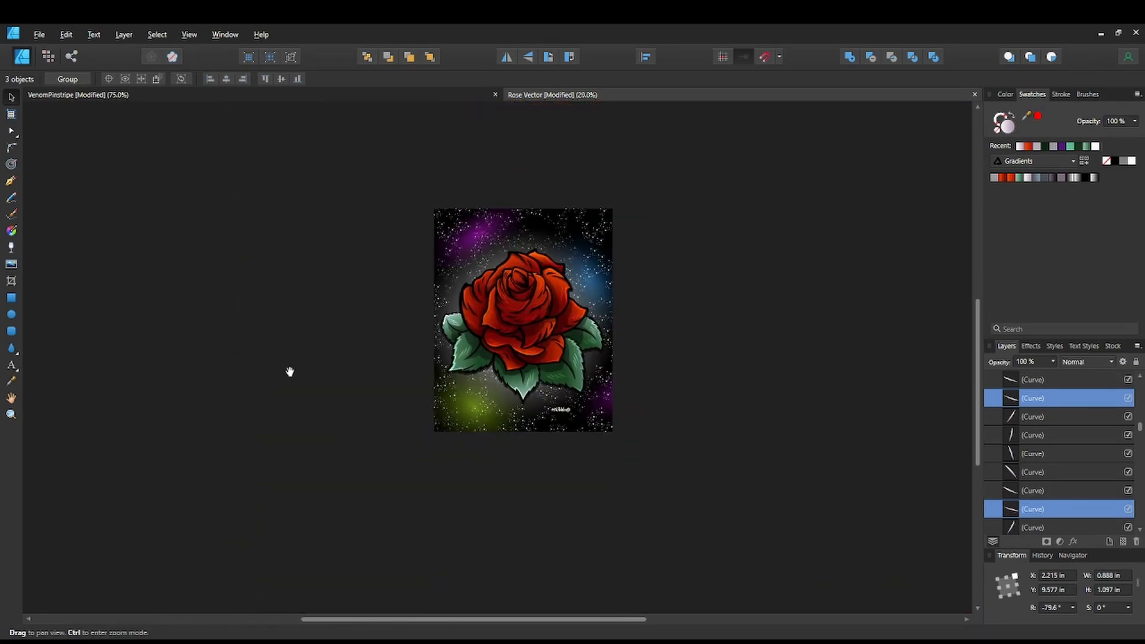
key("ctrl+plus")
key("ctrl+plus")
key("ctrl+plus")
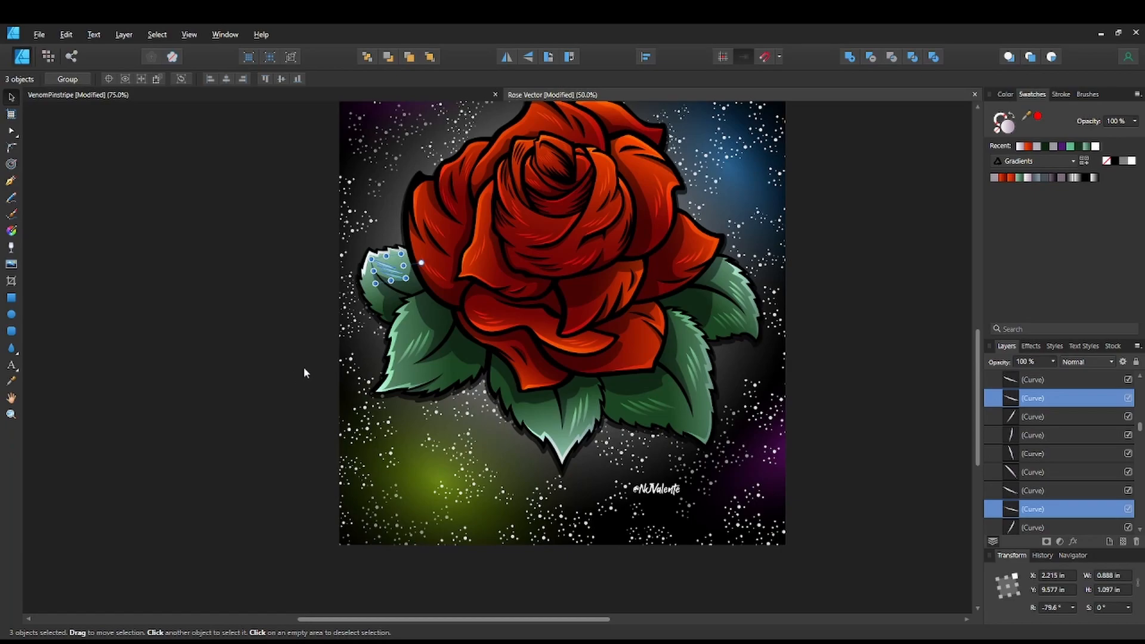
Deselect the slivers, select Layer9 that holds the highlights, and collapse its contents.
left_click(916, 294)
left_click_drag(890, 303, 895, 352)
scroll(1061, 400, "up", 12)
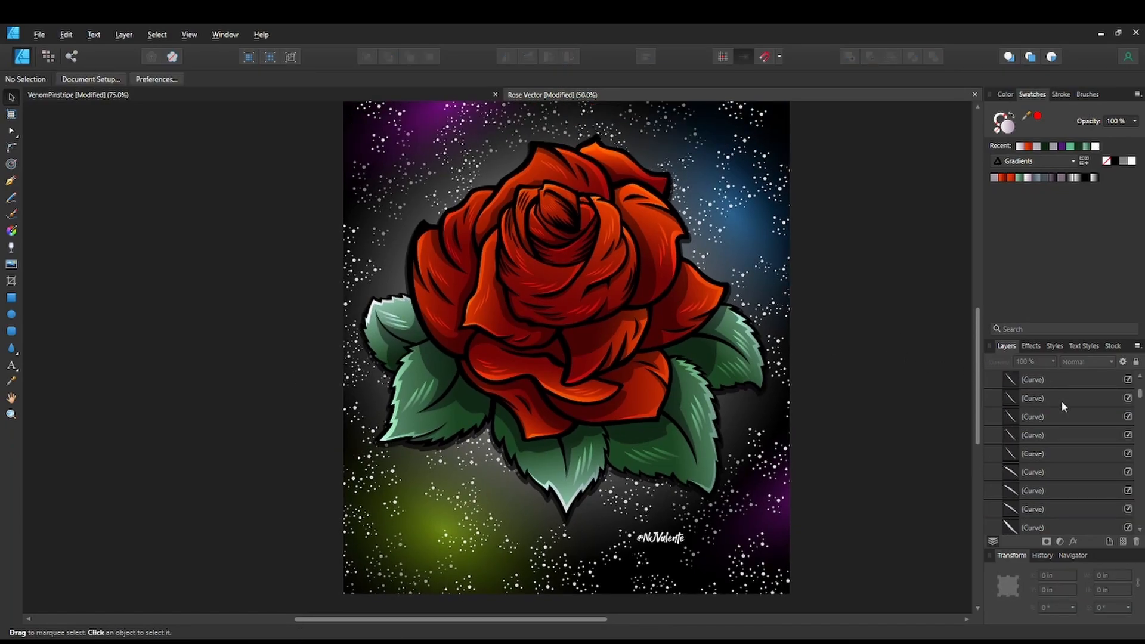
left_click(1075, 419)
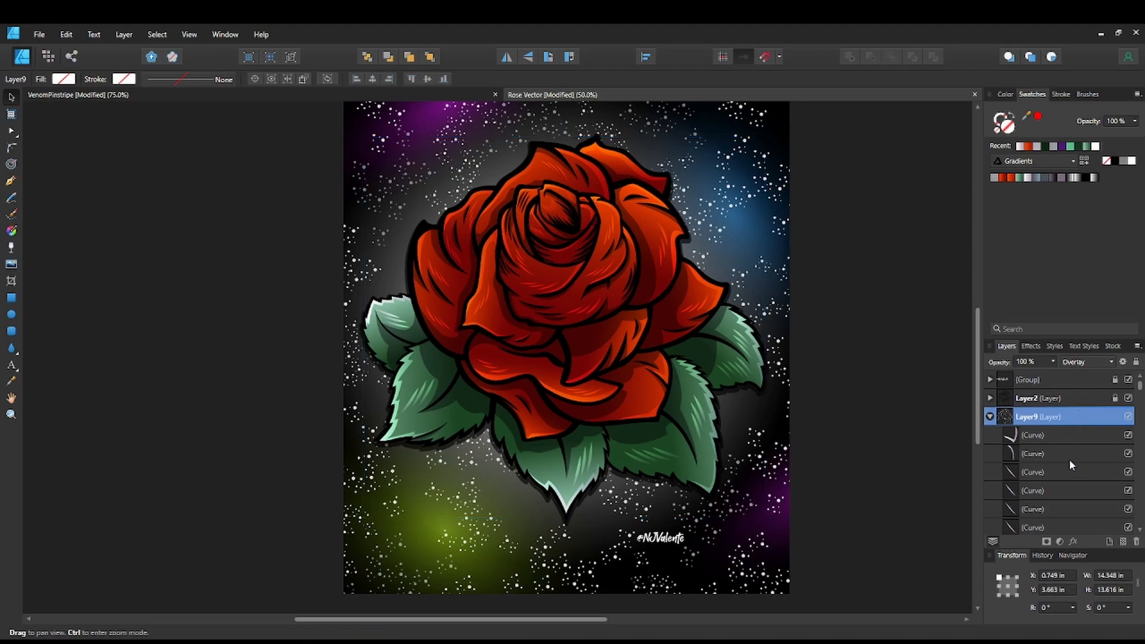
left_click(990, 418)
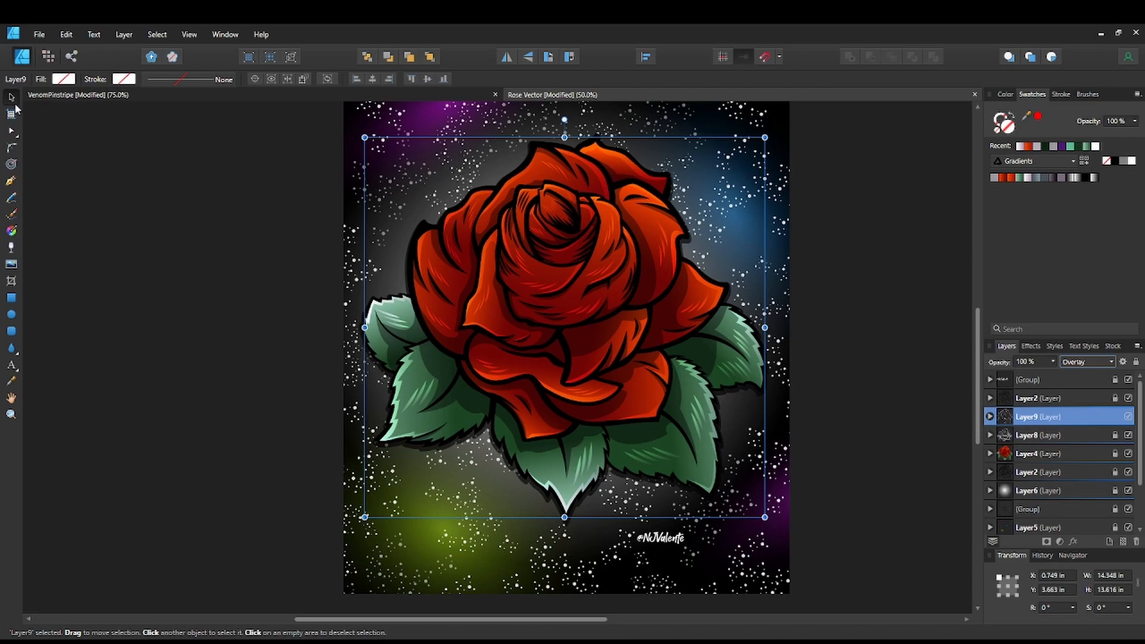
Select all highlight shapes across the lower half of the rose and its leaves.
left_click(270, 356)
left_click_drag(315, 302, 783, 531)
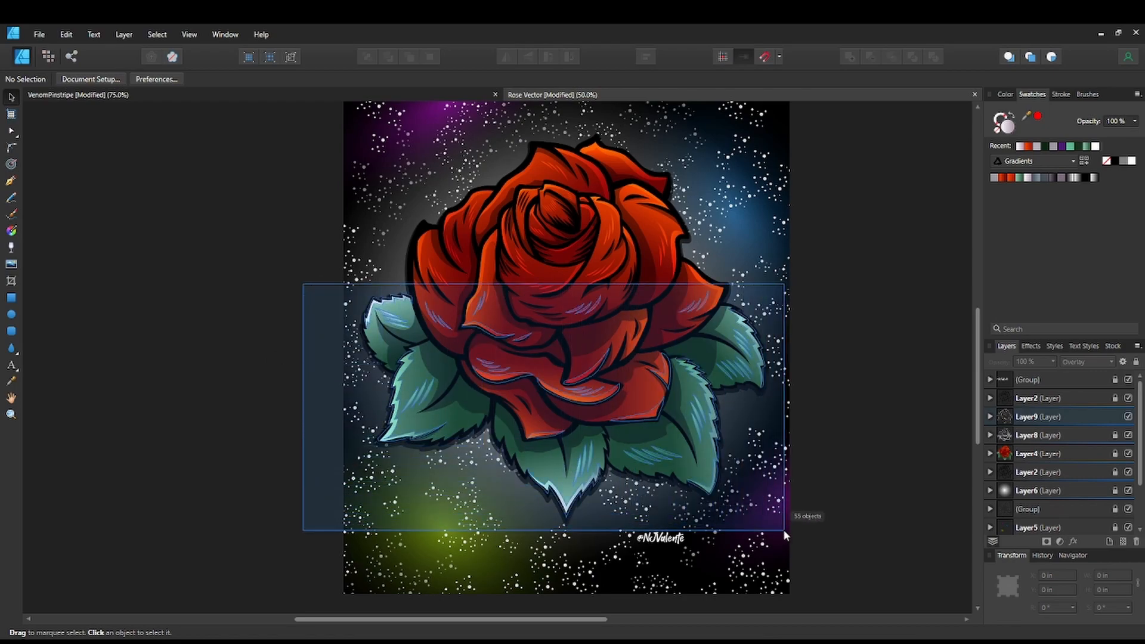
left_click_drag(783, 531, 784, 531)
key("ctrl+1")
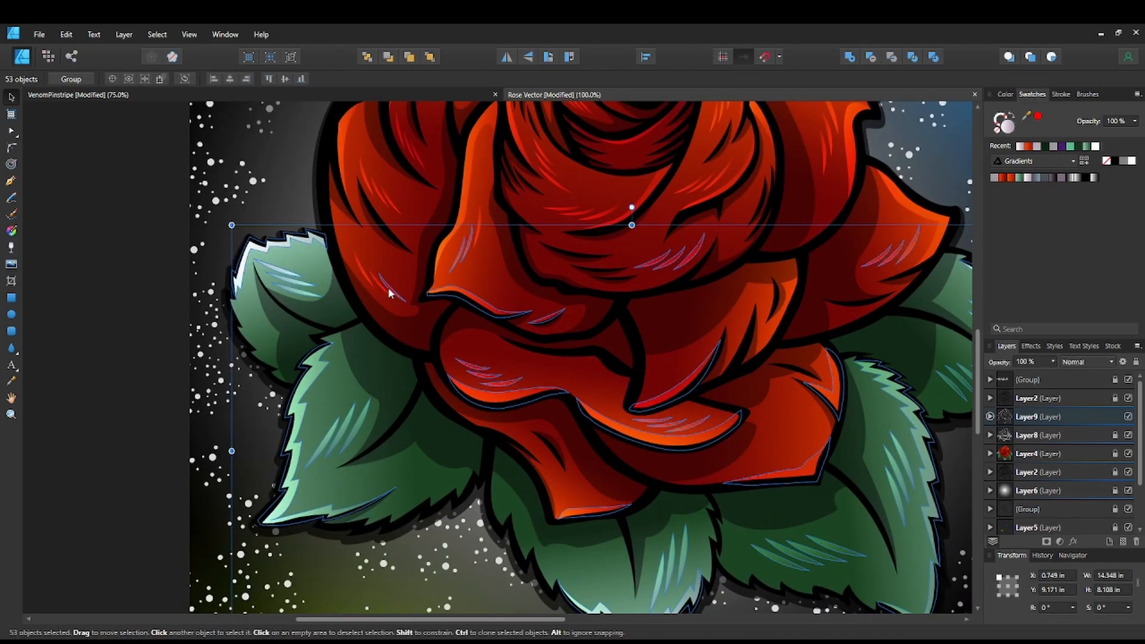
Remove the red petals' highlights and slivers from the selection, keeping only those on the leaves.
left_click(455, 298, "shift")
left_click(906, 258, "shift")
left_click(722, 437, "shift")
left_click(674, 426, "shift")
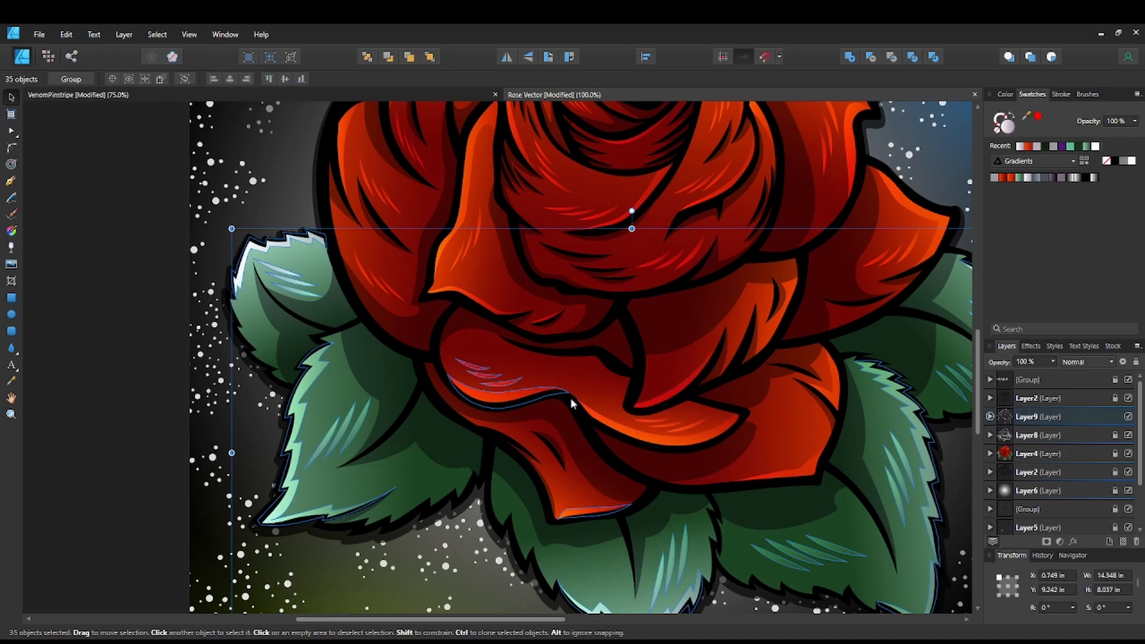
left_click(483, 397, "shift")
key("ctrl+minus")
key("ctrl+minus")
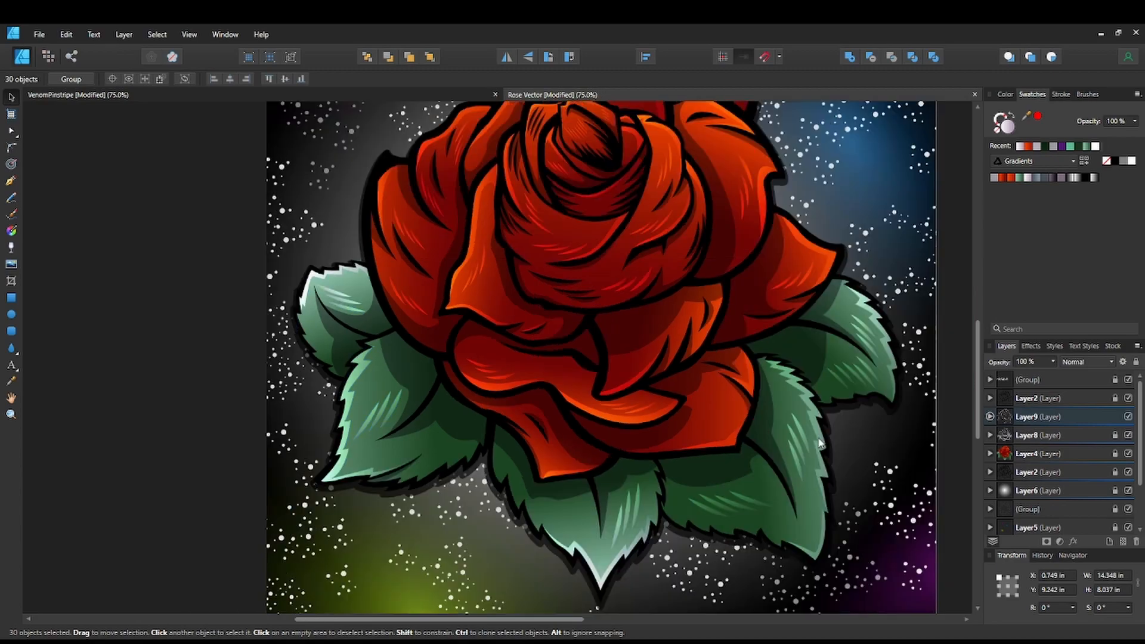
Move the selected leaf highlight curves out of Layer9 to directly above it in the layer stack.
left_click(990, 417)
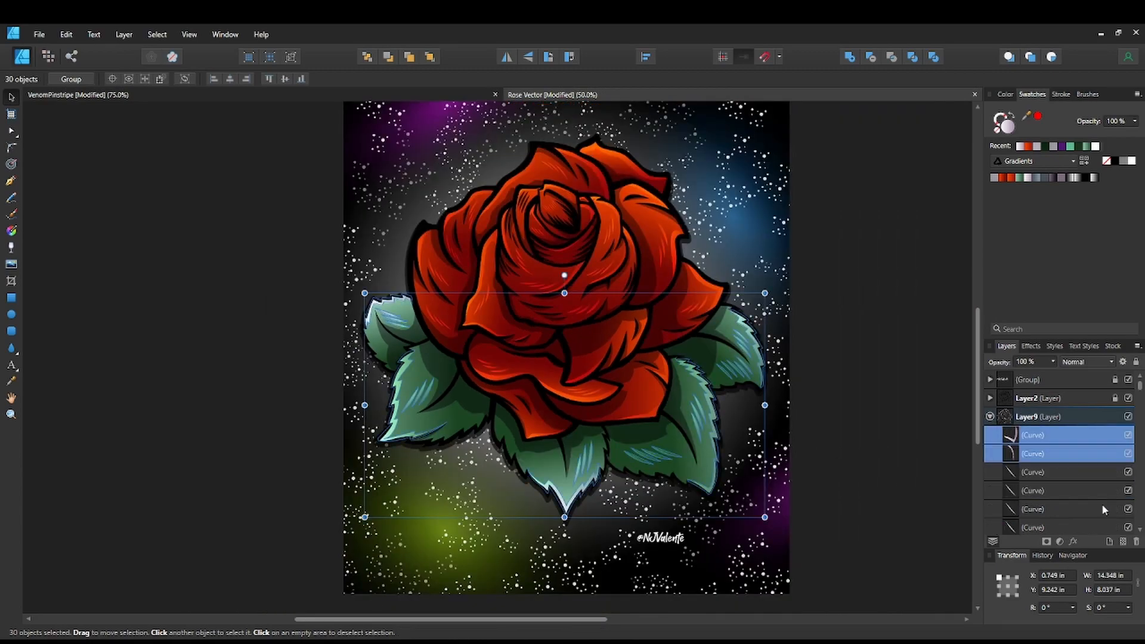
left_click(1109, 543)
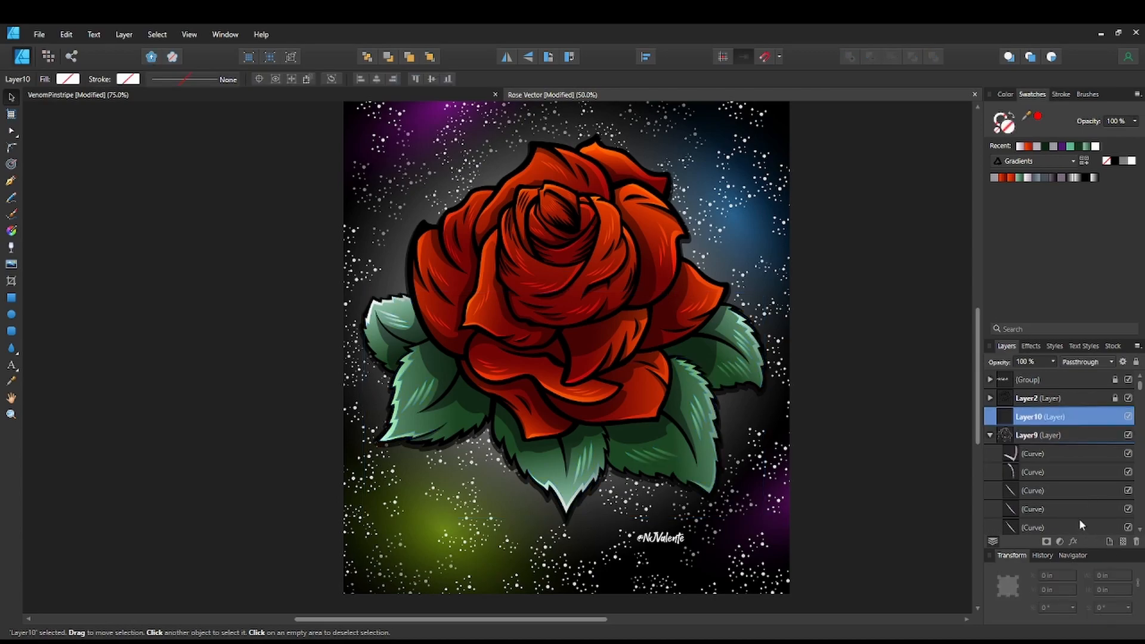
key("ctrl+z")
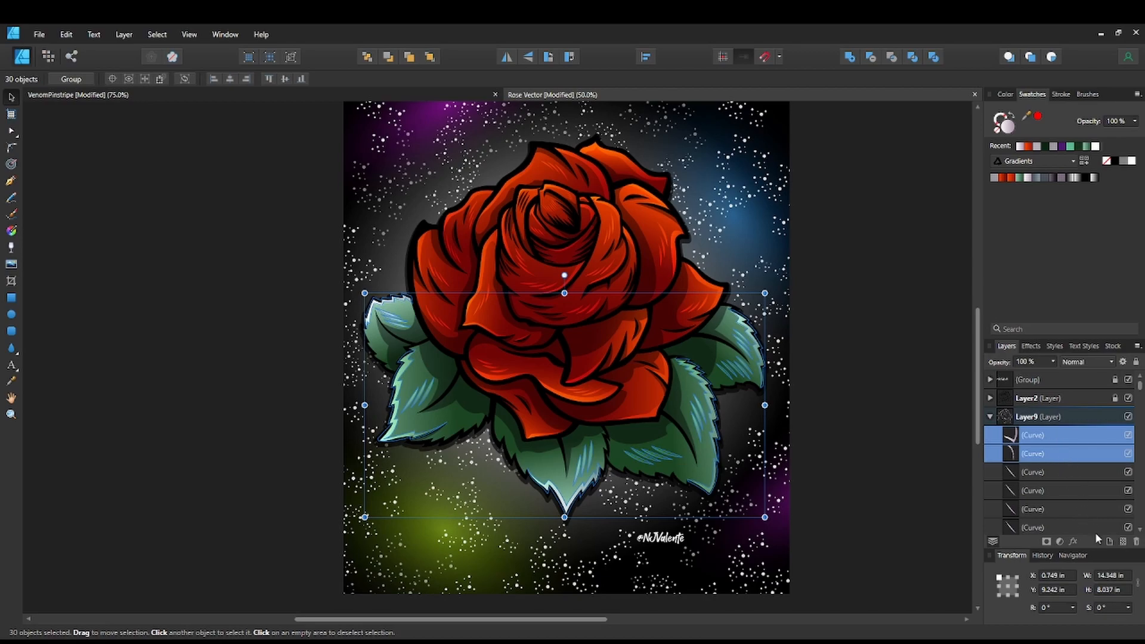
left_click_drag(1058, 440, 1026, 416)
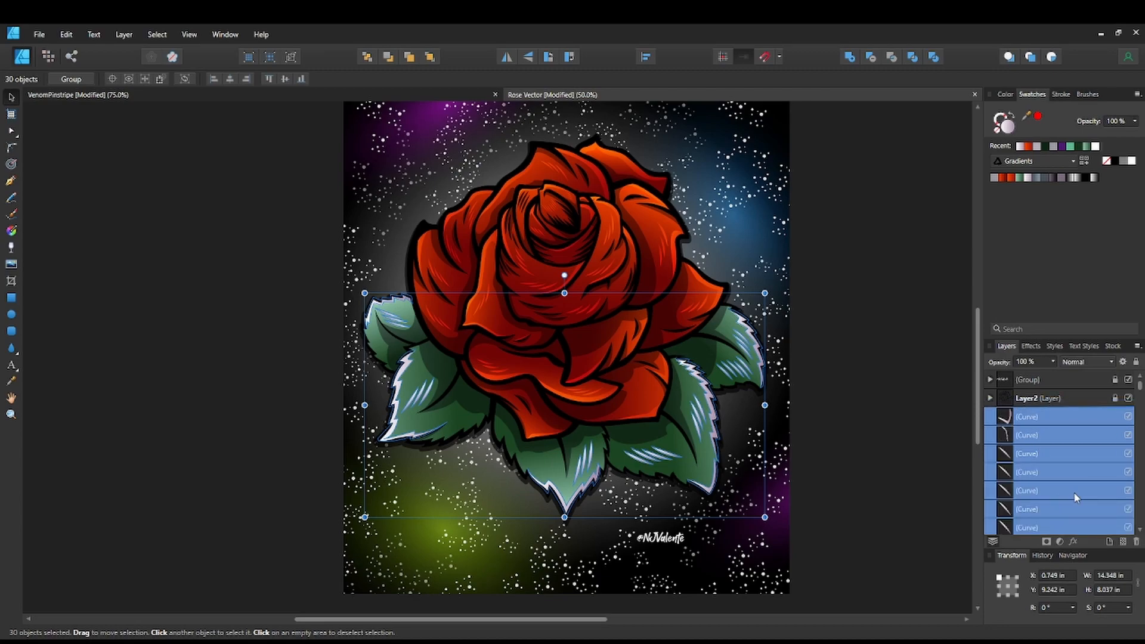
key("space")
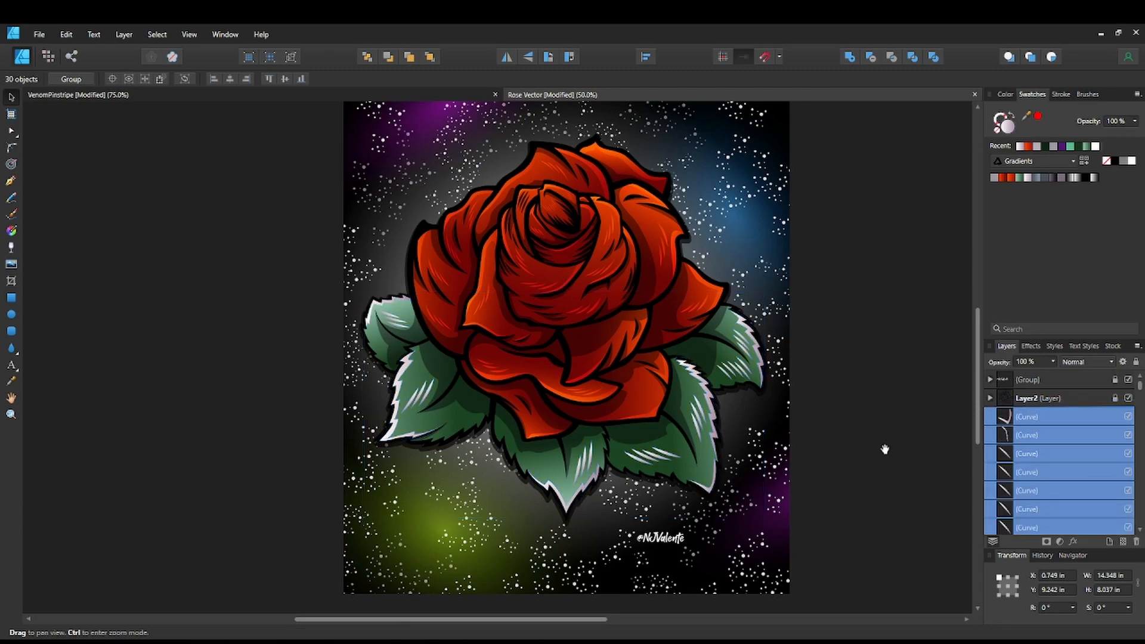
scroll(885, 451, "down", 2)
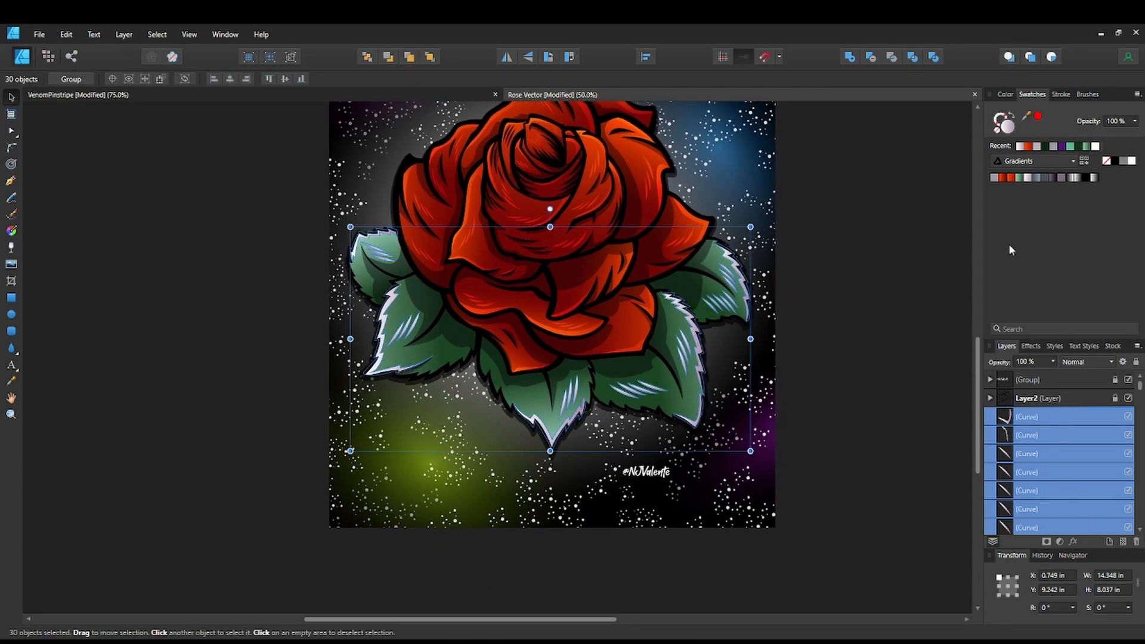
Group the selected leaf highlight curves and set the group to Soft Light blending at 71% opacity.
key("ctrl+g")
left_click(1096, 362)
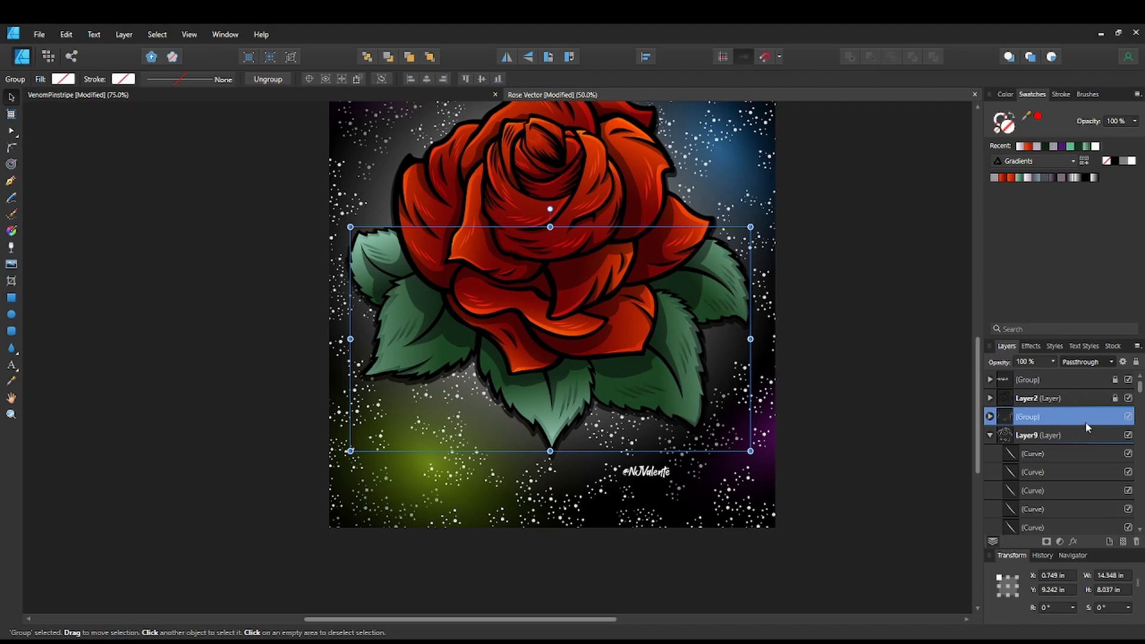
left_click(1082, 492)
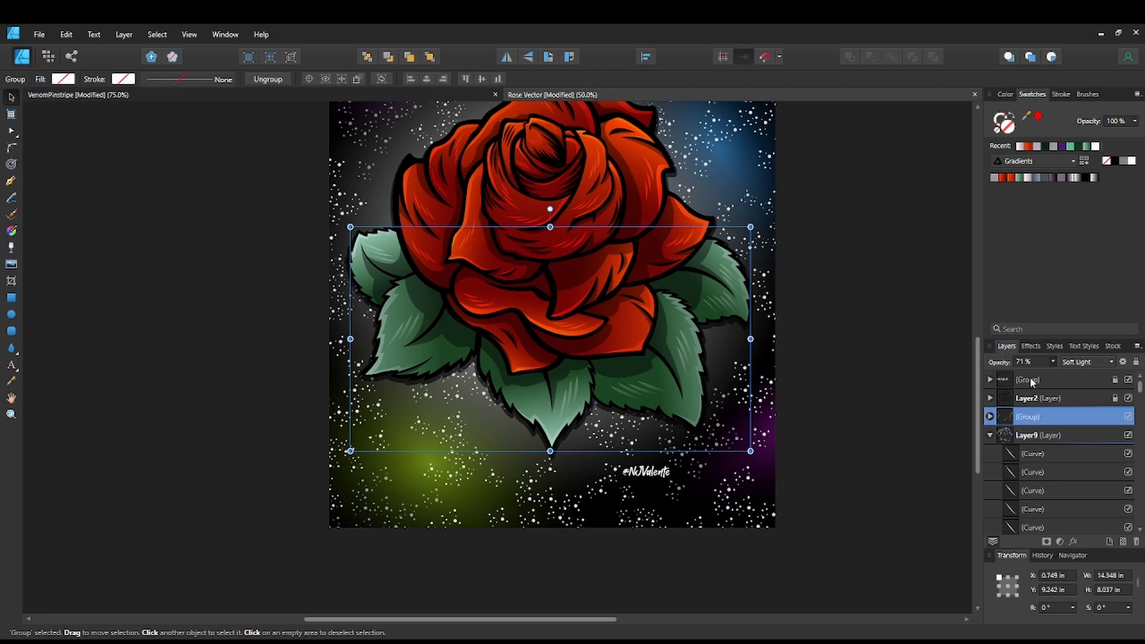
left_click(887, 320)
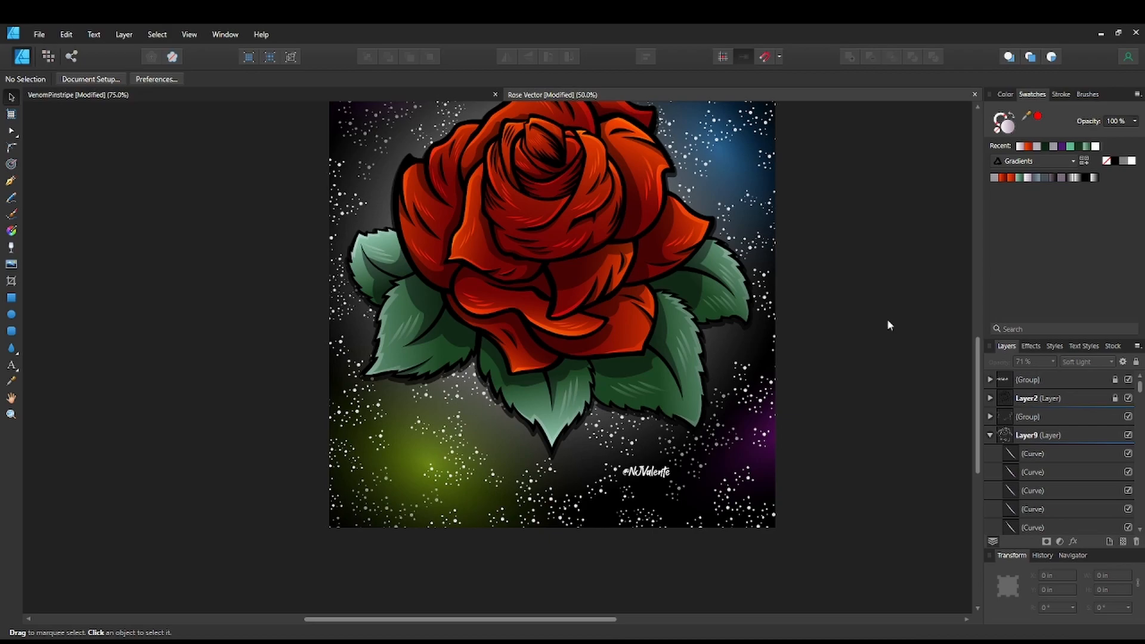
Collapse Layer9 and try to area-select the highlights on the leftmost leaves.
scroll(883, 324, "up", 3)
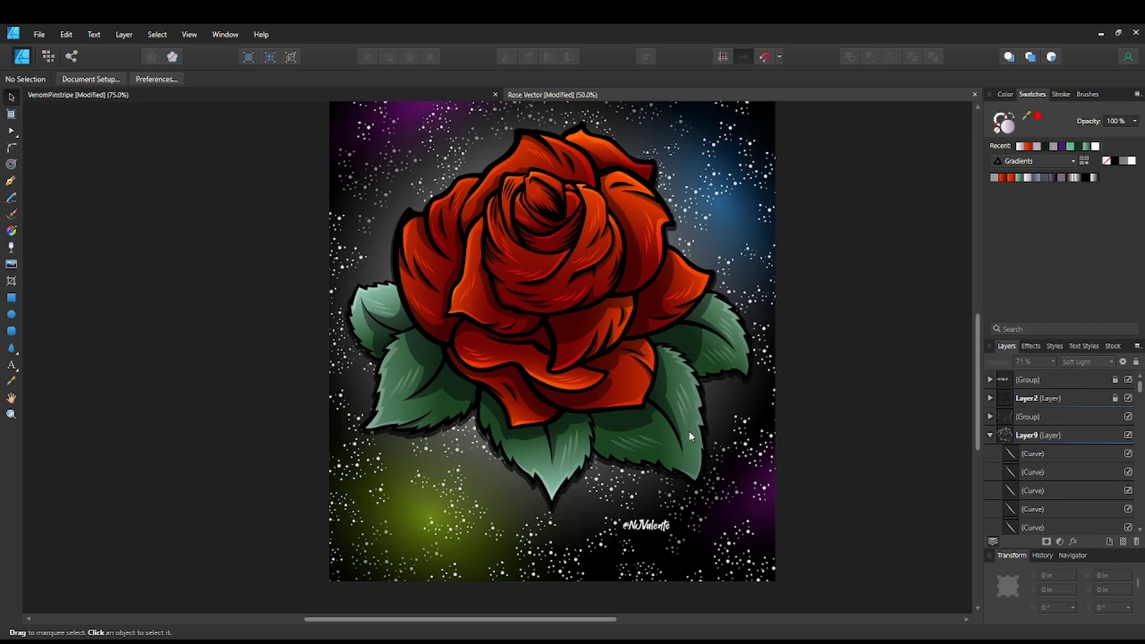
left_click_drag(313, 274, 391, 410)
left_click(990, 435)
left_click(1064, 420)
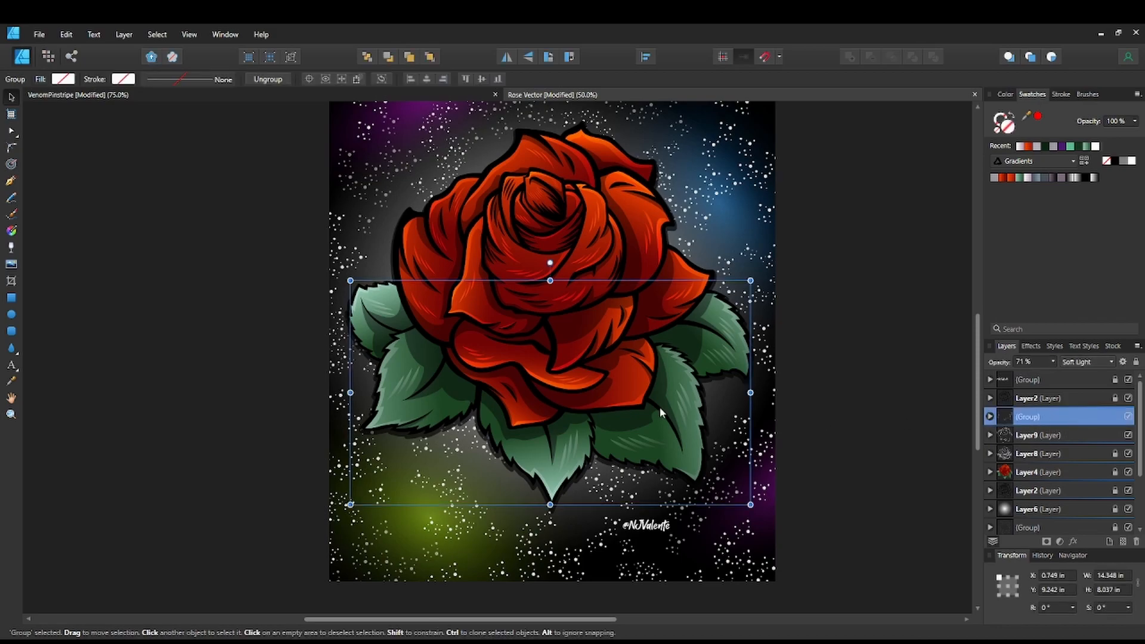
left_click(300, 284)
left_click_drag(309, 276, 406, 356)
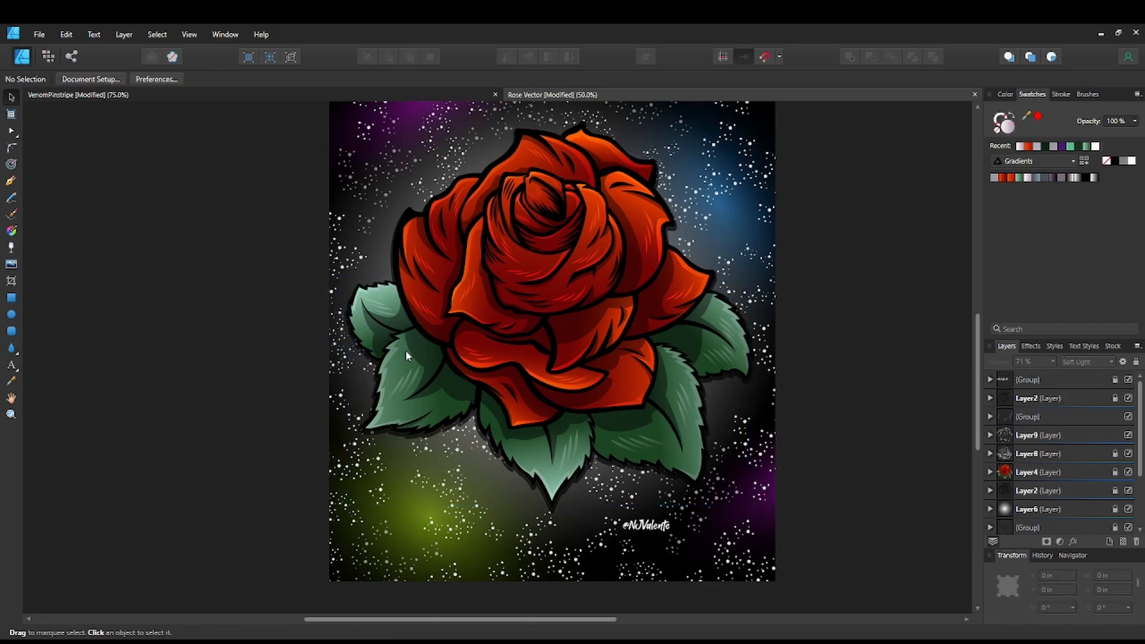
Lock Layer9 and try again to area-select the highlights on the two leftmost leaves.
left_click(1080, 436)
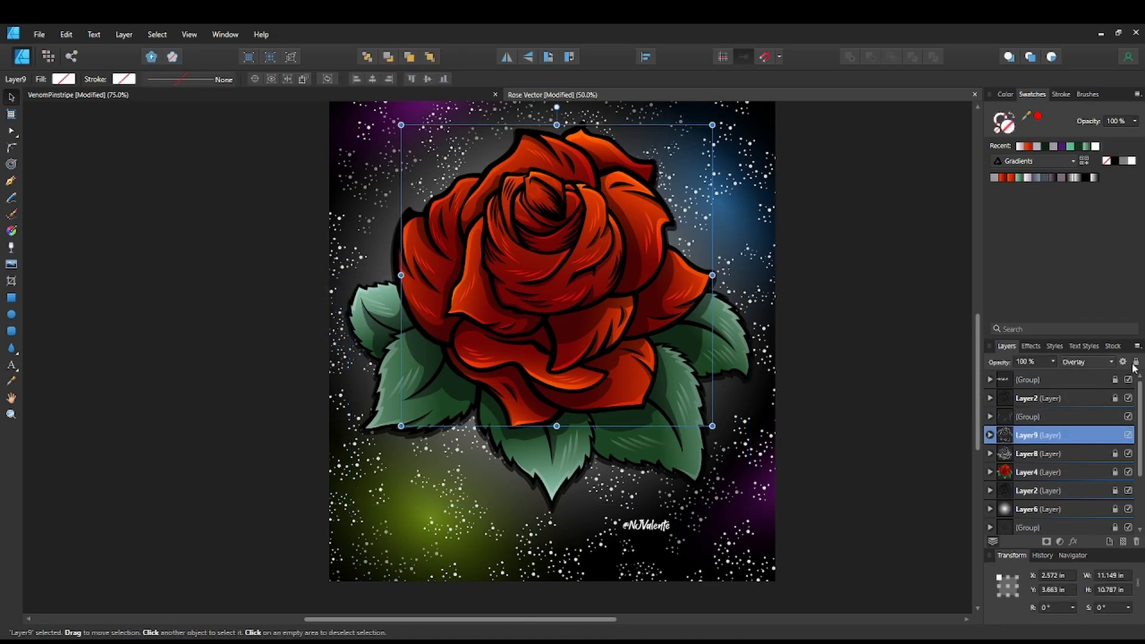
left_click(1106, 421)
left_click_drag(302, 278, 498, 482)
left_click_drag(288, 238, 503, 486)
Create a new layer and move the leaf highlight group into it.
left_click(1056, 418)
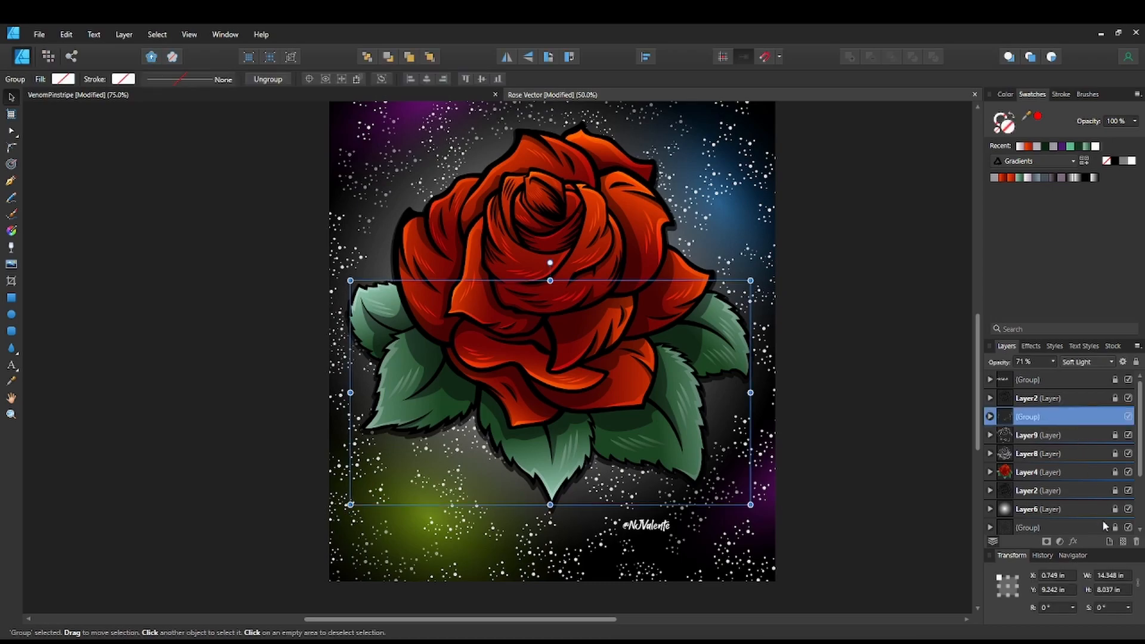
left_click(1109, 542)
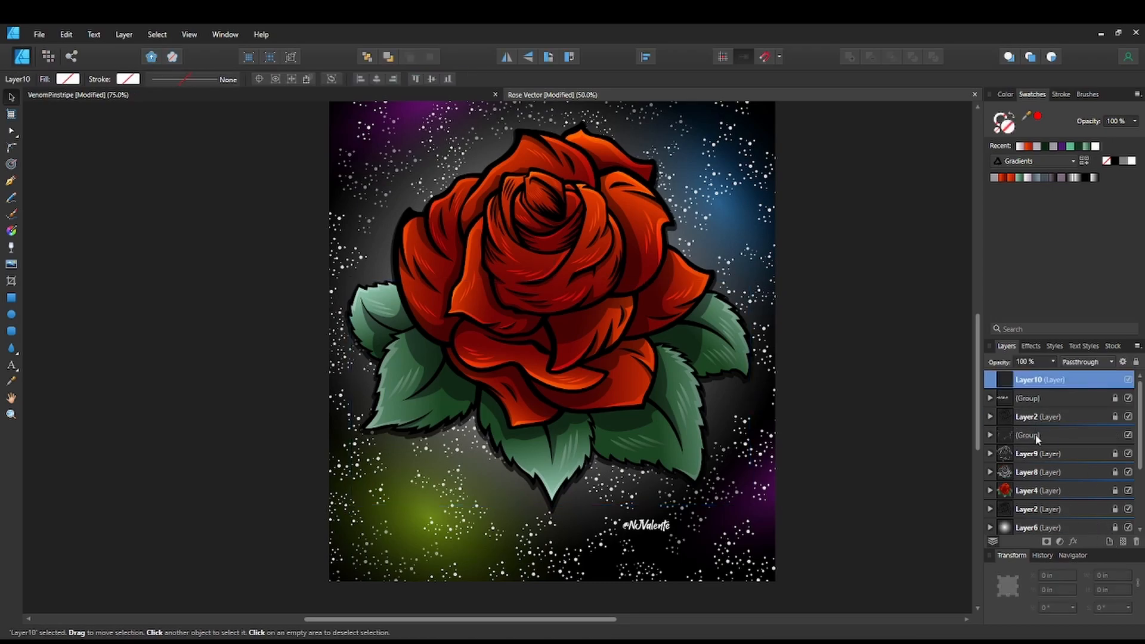
left_click_drag(1024, 373, 1029, 403)
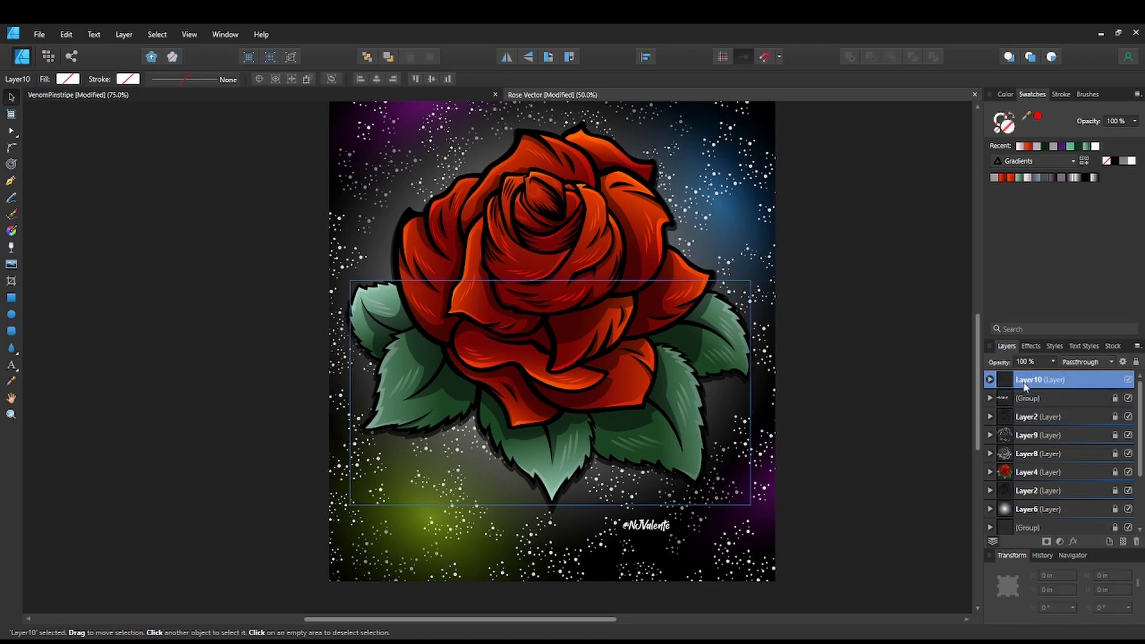
left_click(284, 339)
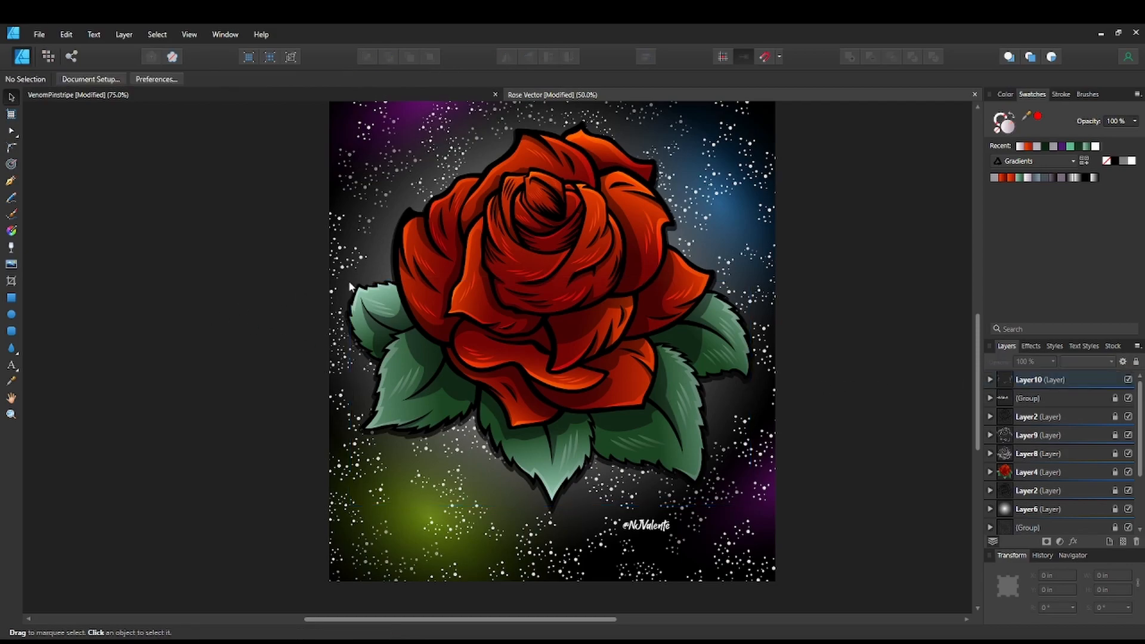
Ungroup the leaf highlight group inside Layer10 and collapse the layer.
left_click(1052, 380)
left_click(990, 379)
left_click(1043, 400)
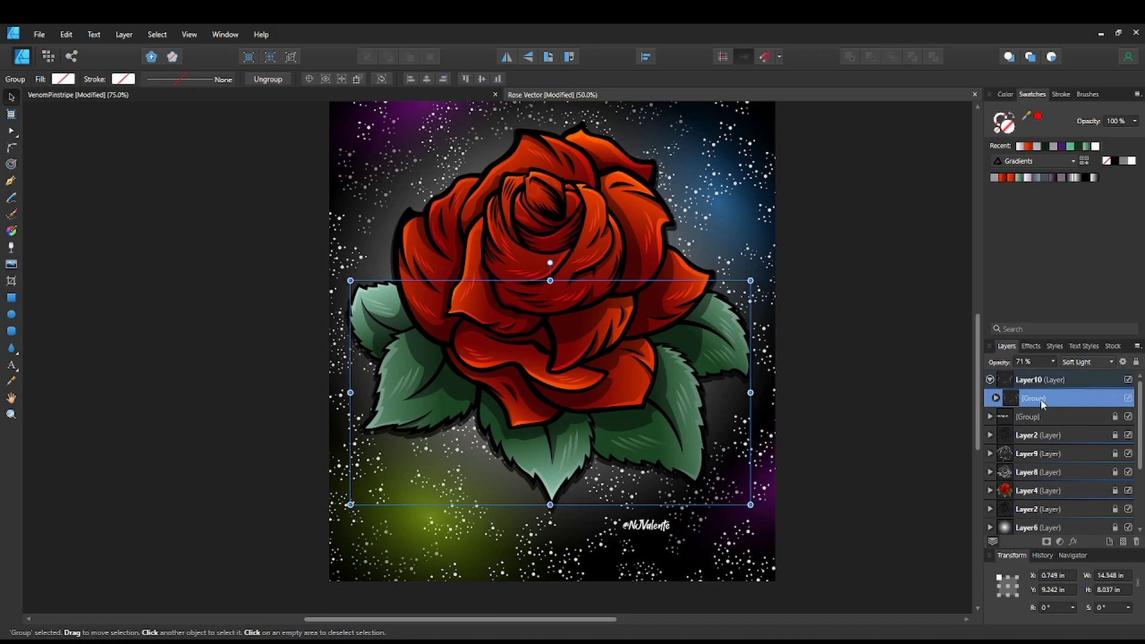
key("ctrl+shift+g")
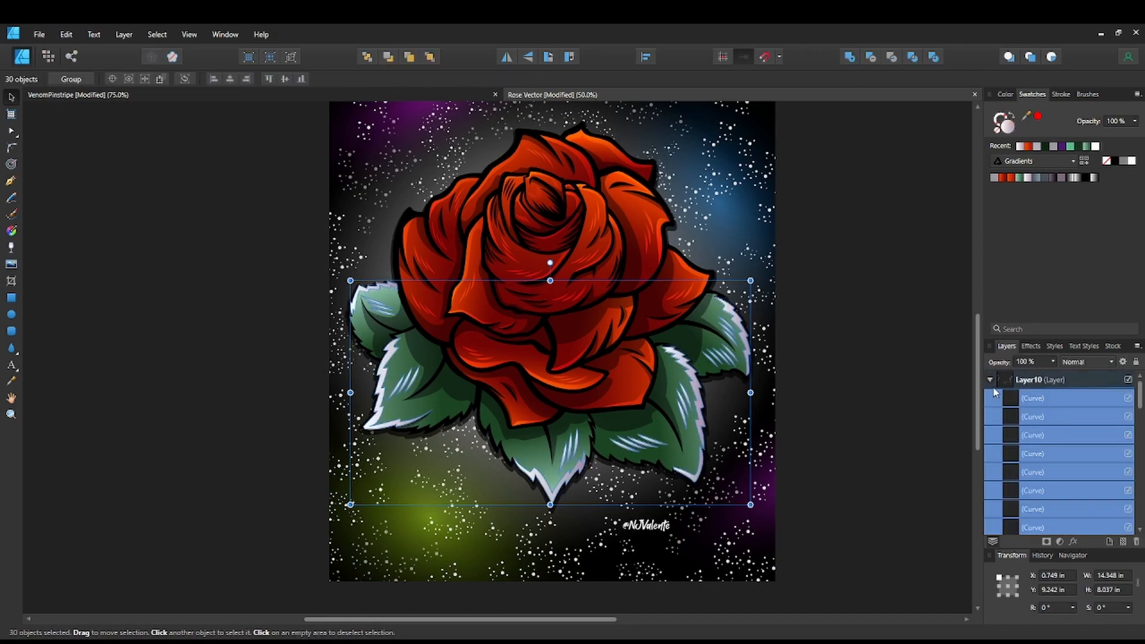
left_click(989, 379)
Set Layer10 to Soft Light blending with 82% opacity and deselect it.
left_click(1062, 380)
left_click(1085, 363)
left_click(1085, 571)
left_click(1042, 364)
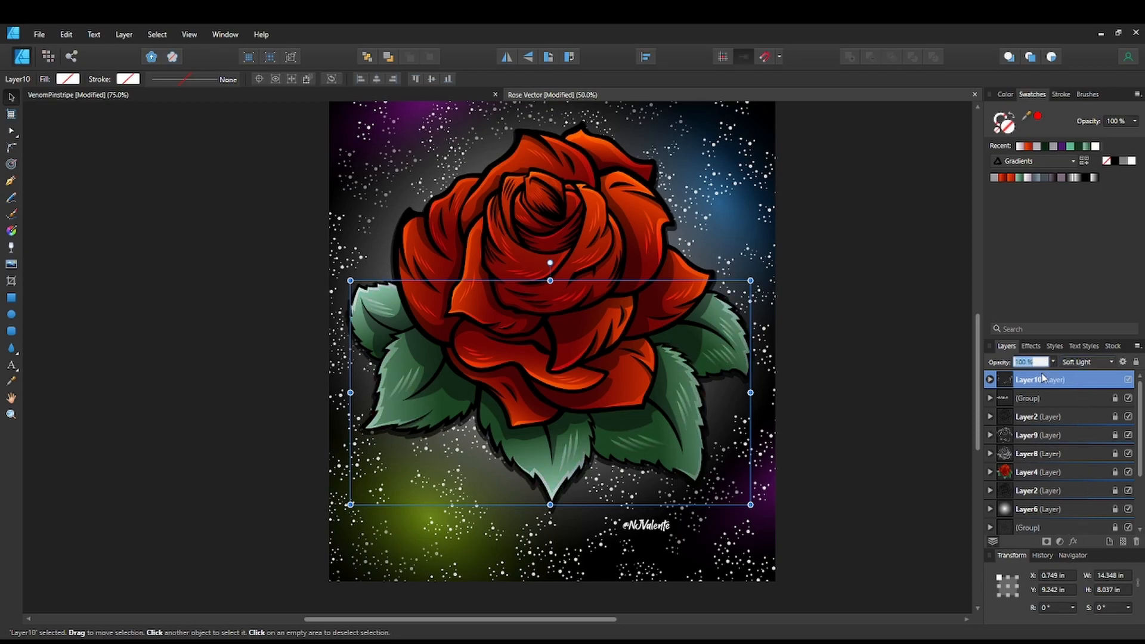
type("82")
key("Return")
left_click(910, 381)
left_click(1041, 378)
left_click(200, 339)
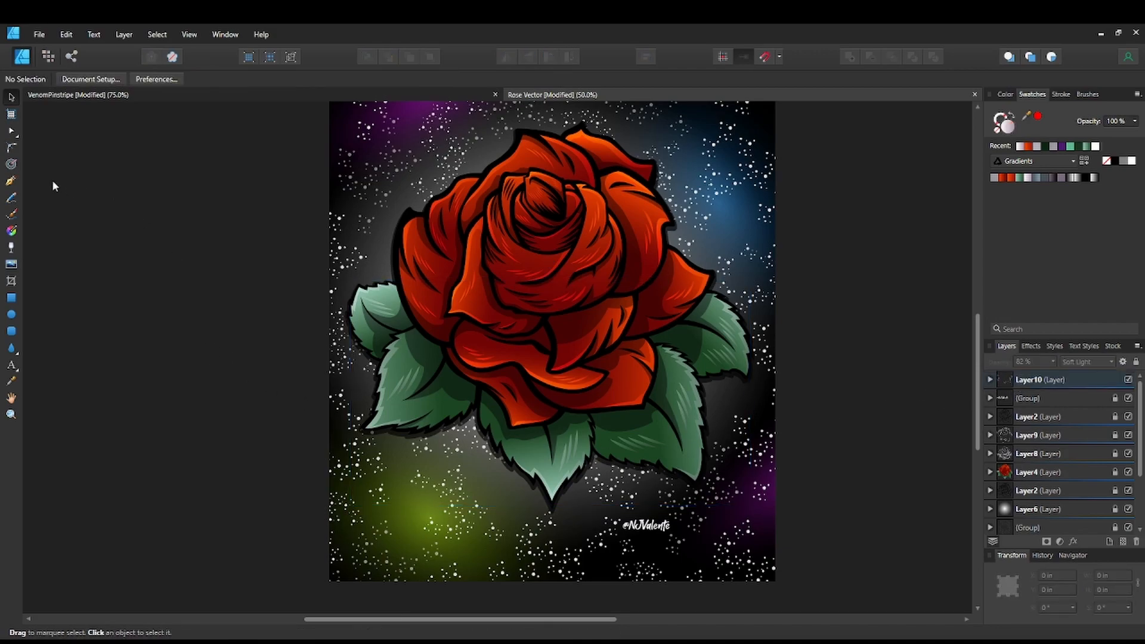
Try hiding the inner sliver highlights on the two leftmost leaves.
left_click_drag(324, 291, 421, 402)
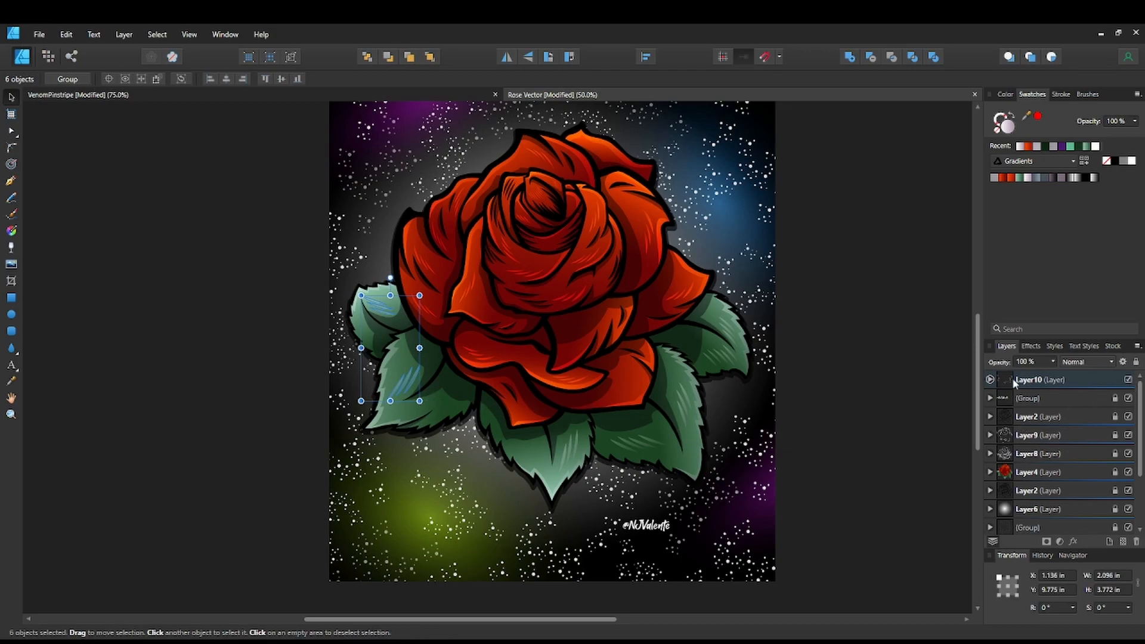
left_click(989, 379)
scroll(1094, 452, "down", 5)
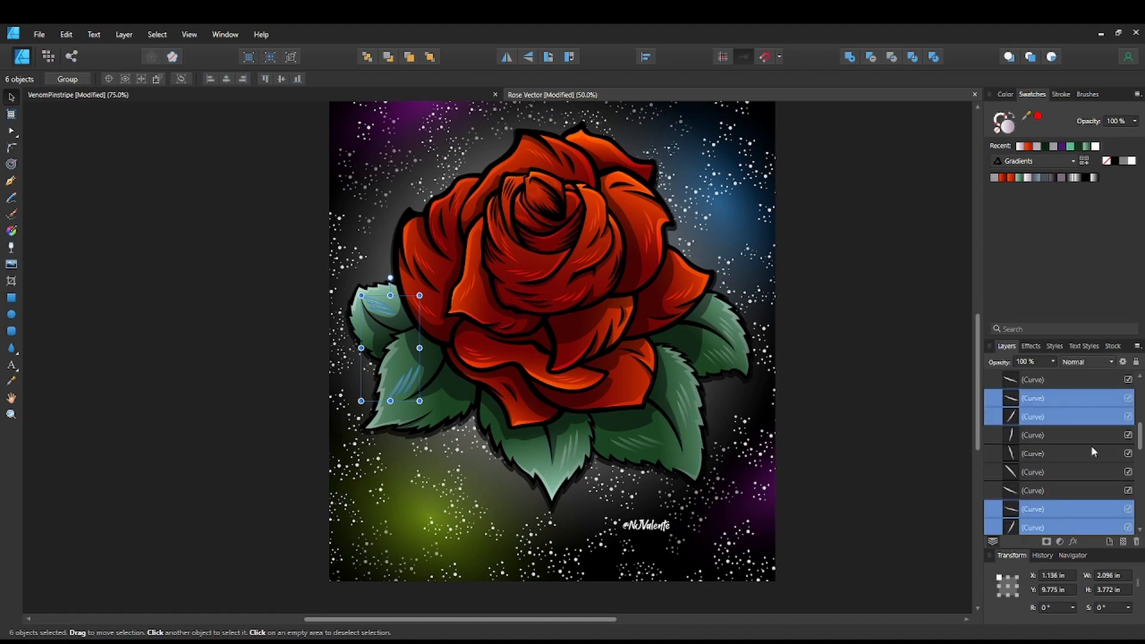
left_click(1128, 403)
left_click(1128, 416)
left_click(874, 400)
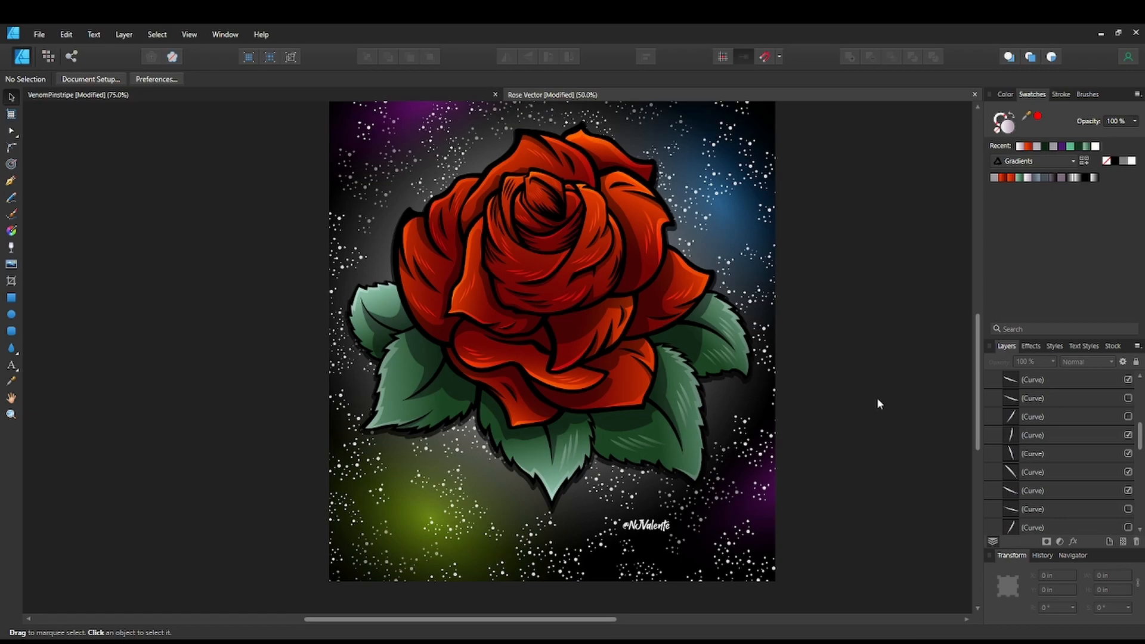
key("ctrl+z")
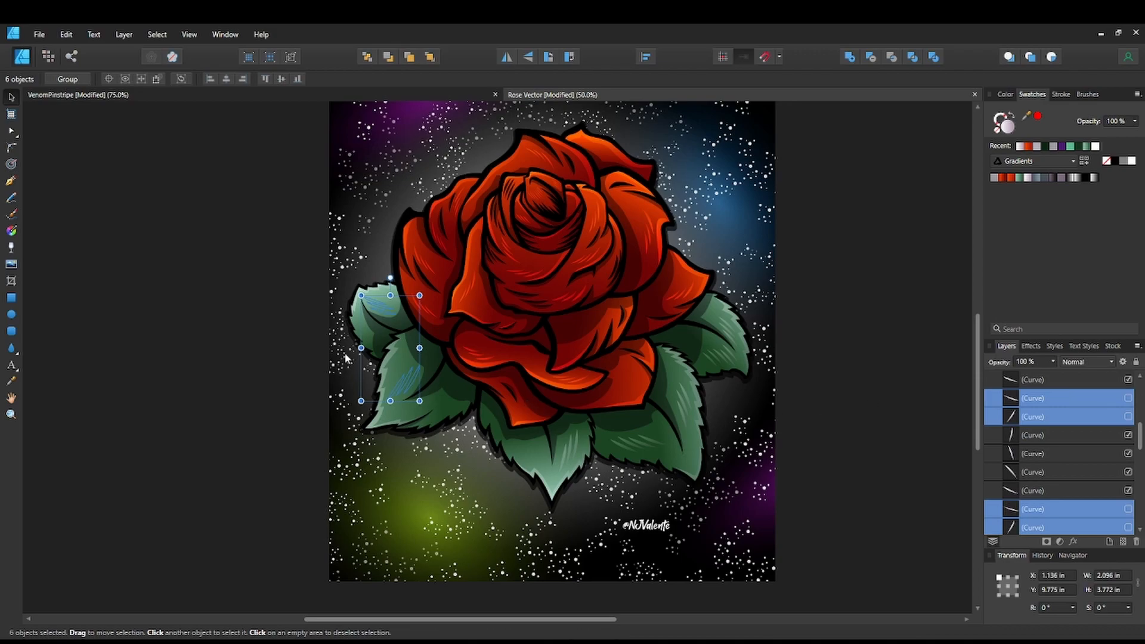
key("ctrl+z")
Delete the inner slivers on the leftmost and rightmost leaves and along the outer side of the lower-right leaf.
left_click(674, 428)
key("Delete")
left_click_drag(803, 300, 693, 416)
key("Delete")
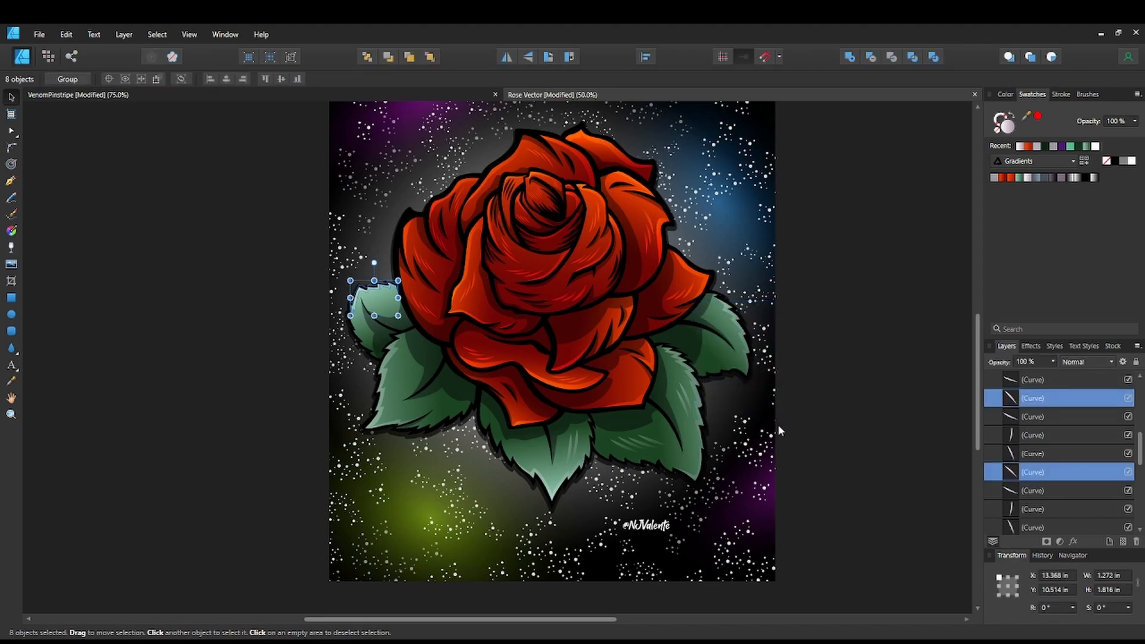
mouse_move(781, 366)
left_mouse_down()
mouse_move(741, 422)
mouse_move(660, 492)
mouse_move(657, 457)
left_mouse_up()
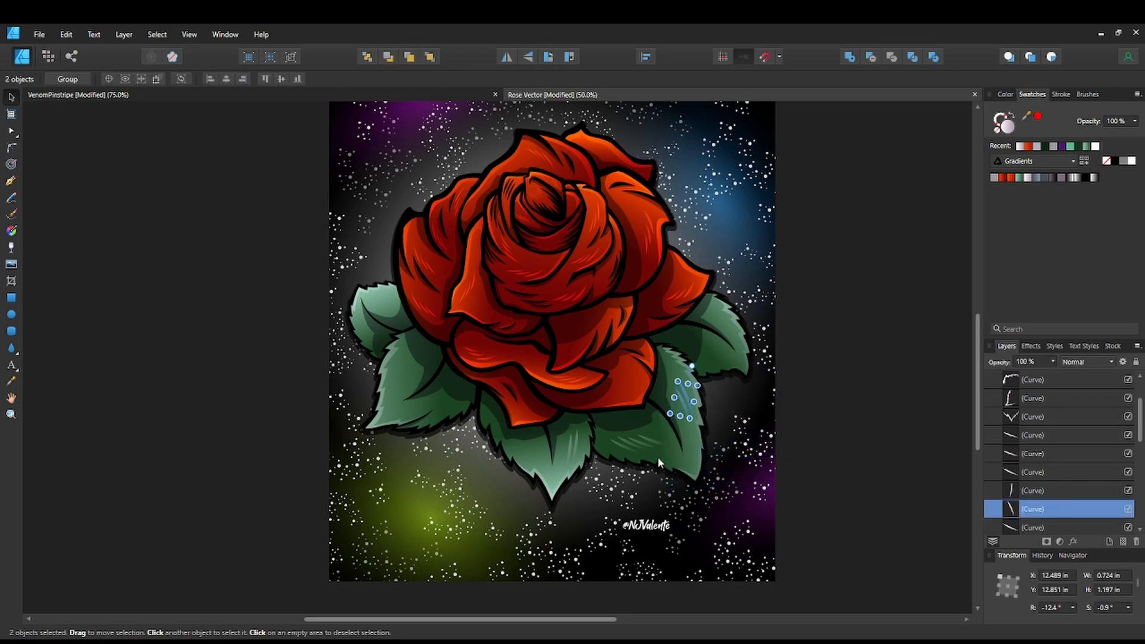
key("Delete")
key("Delete")
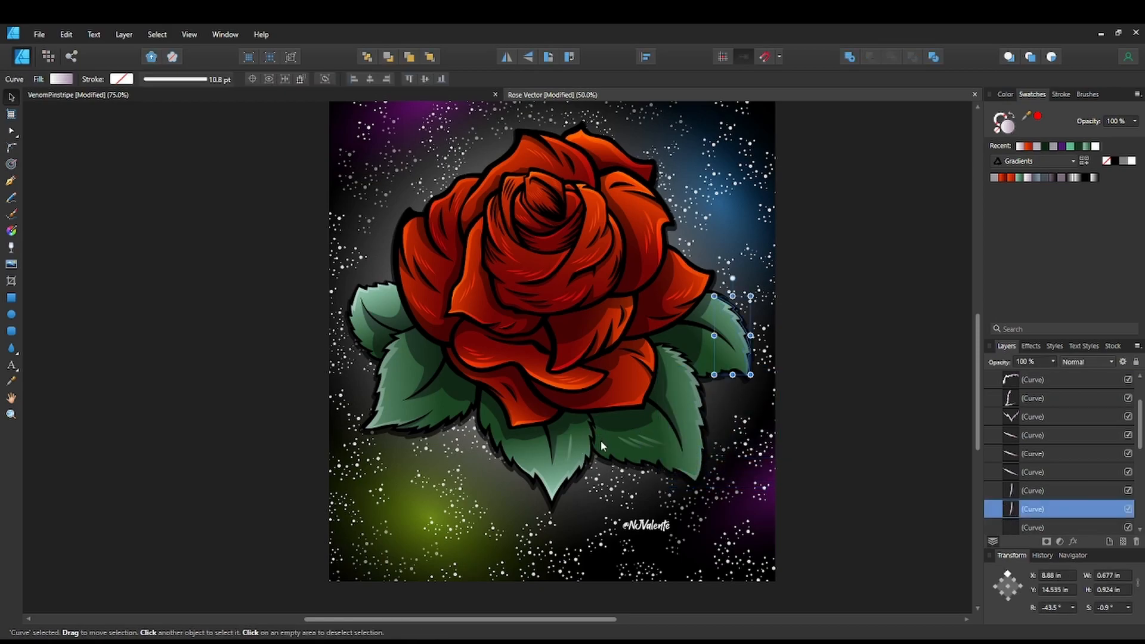
Delete the remaining inner slivers on the lower-right and bottom leaves, keeping only the edge highlights.
left_click(786, 419)
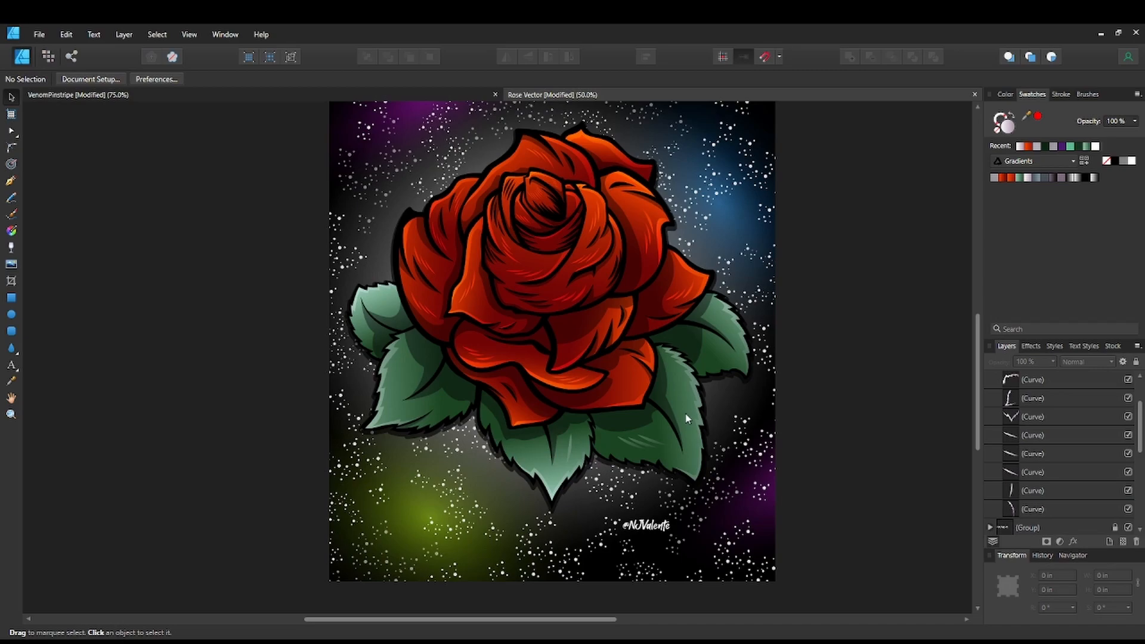
mouse_move(660, 456)
left_mouse_down()
mouse_move(581, 486)
mouse_move(552, 465)
left_mouse_up()
key("Delete")
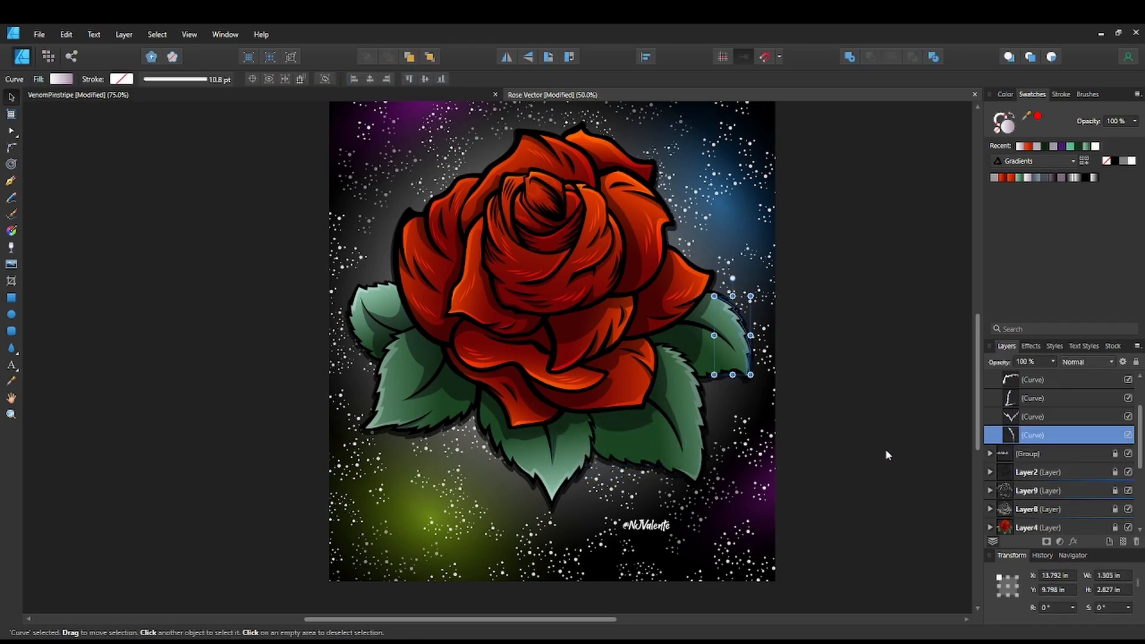
left_click(882, 451)
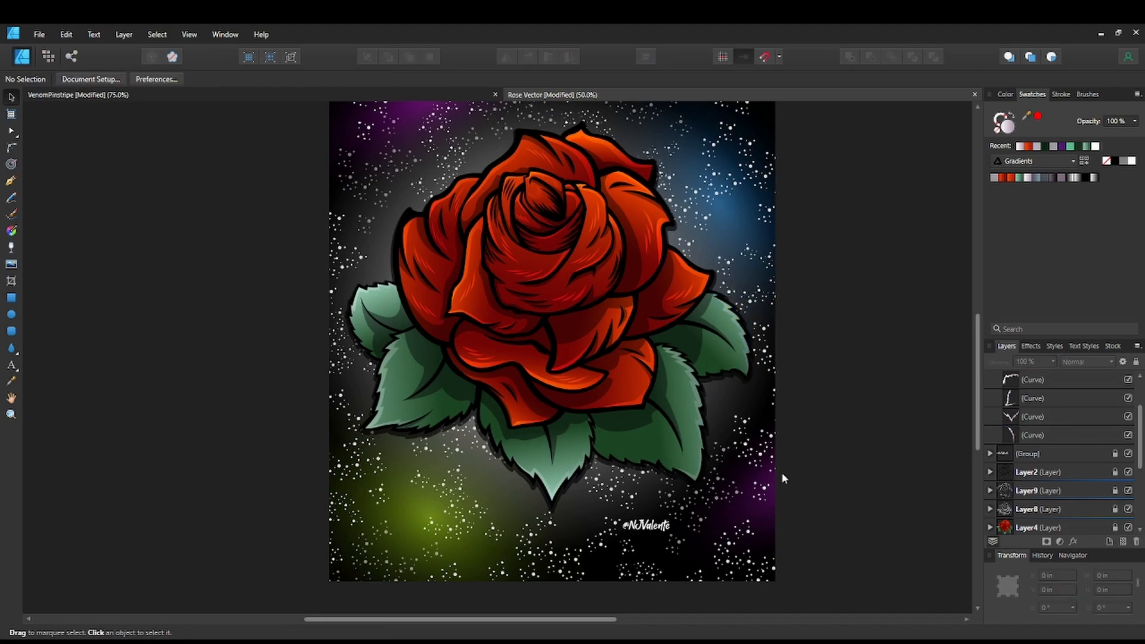
Draw a thin curved highlight beside the vein of the rose's rightmost leaf and fill it with the pale lavender gradient.
key("ctrl+minus")
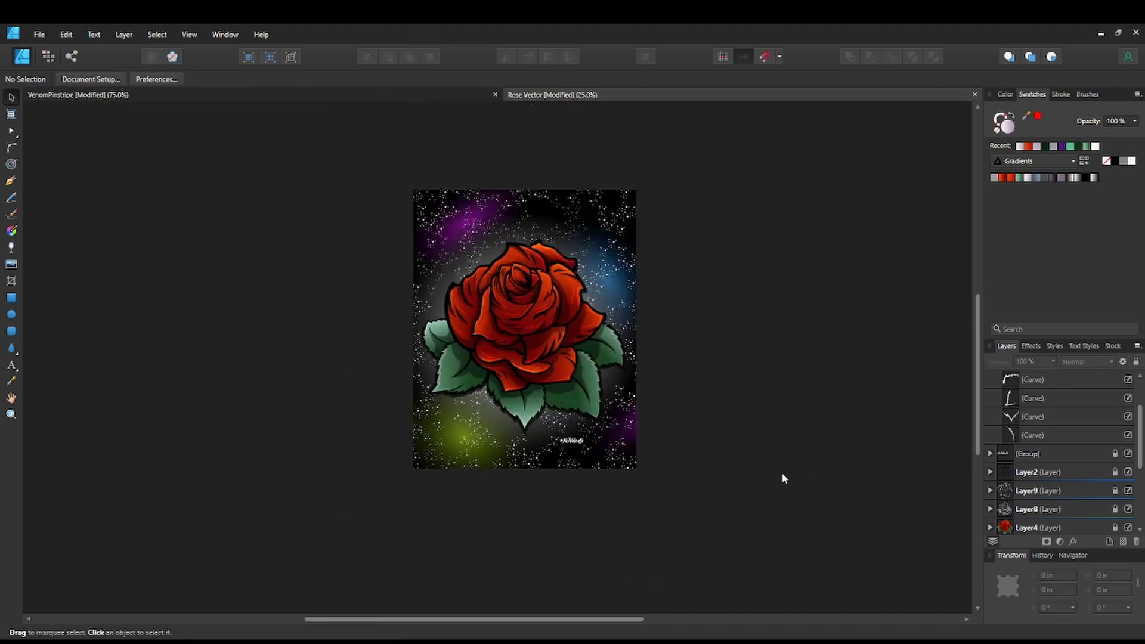
key("ctrl+plus")
key("ctrl+plus")
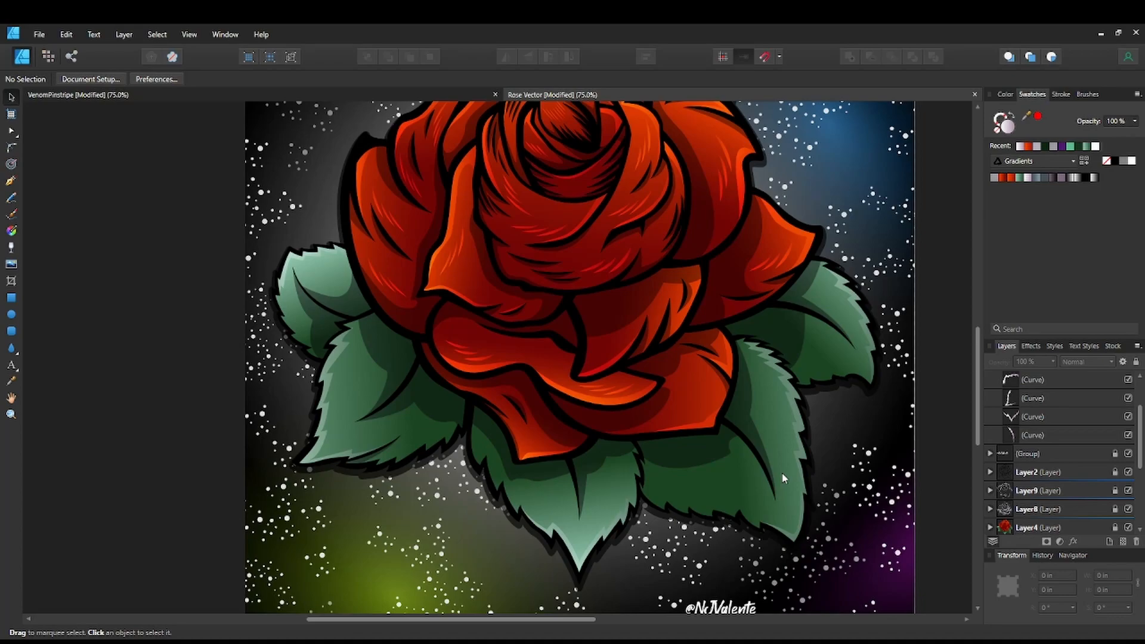
key("ctrl+plus")
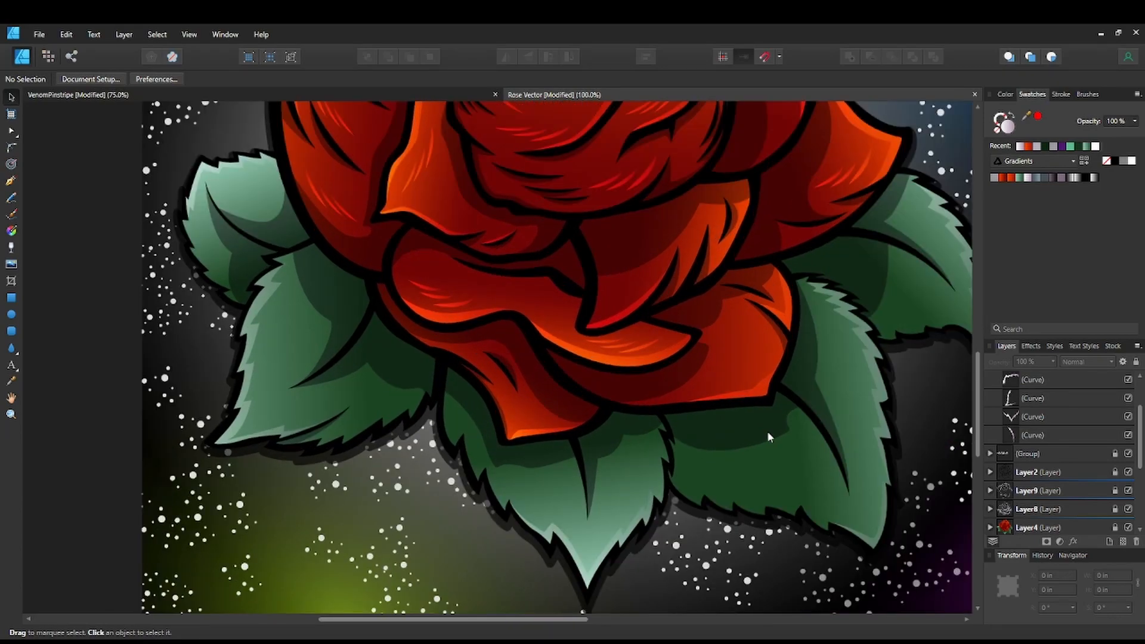
left_click_drag(767, 431, 576, 430)
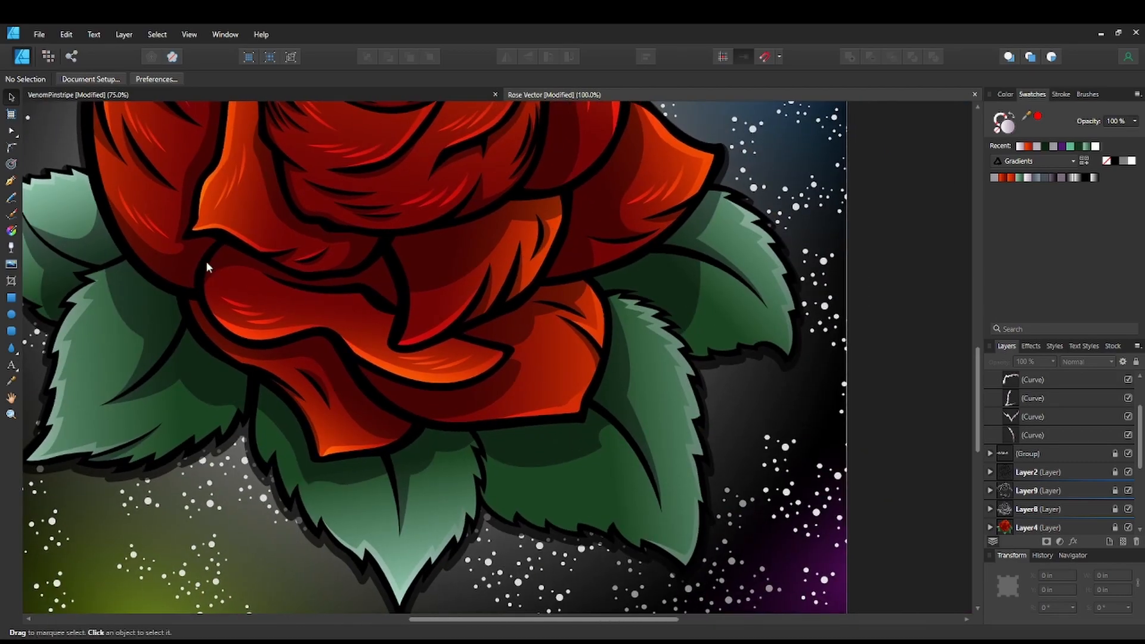
left_click(11, 180)
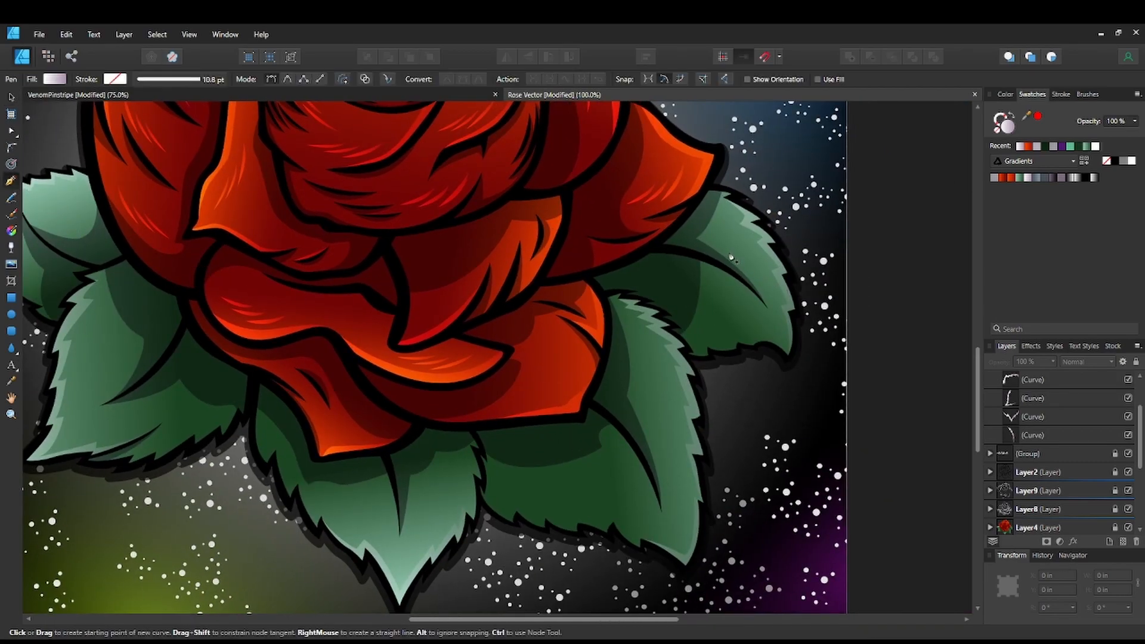
left_click(727, 245)
left_click_drag(772, 305, 786, 341)
left_click(773, 304)
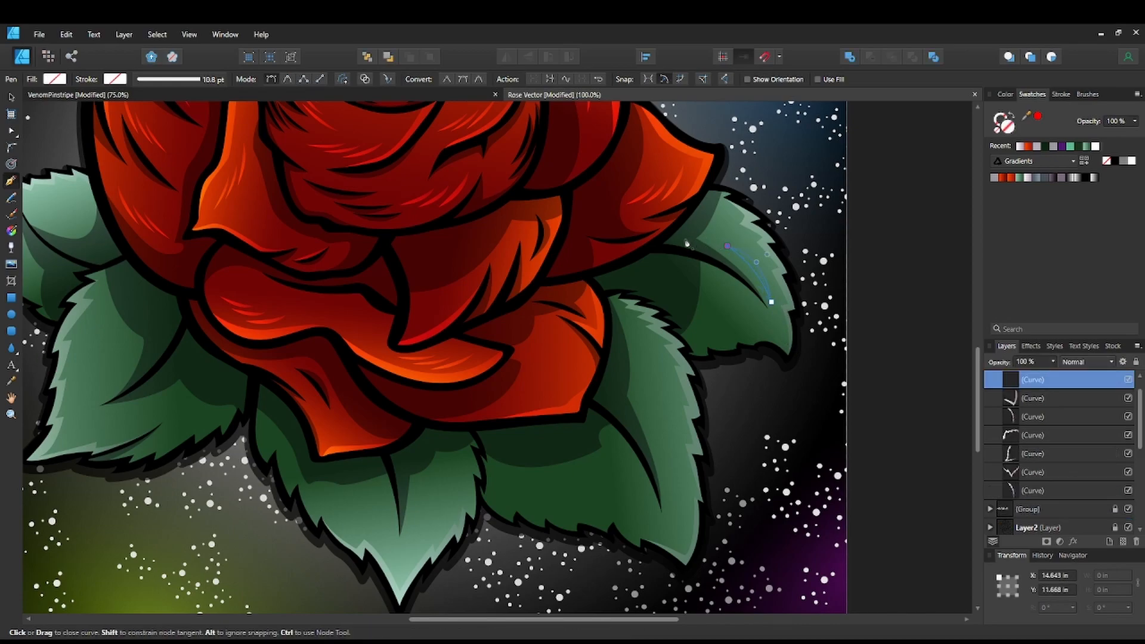
key("Escape")
left_click(1020, 148)
Draw a thin curved highlight above the vein of the upper-left leaf and fill it with the pale lavender gradient.
left_click_drag(650, 472, 681, 412)
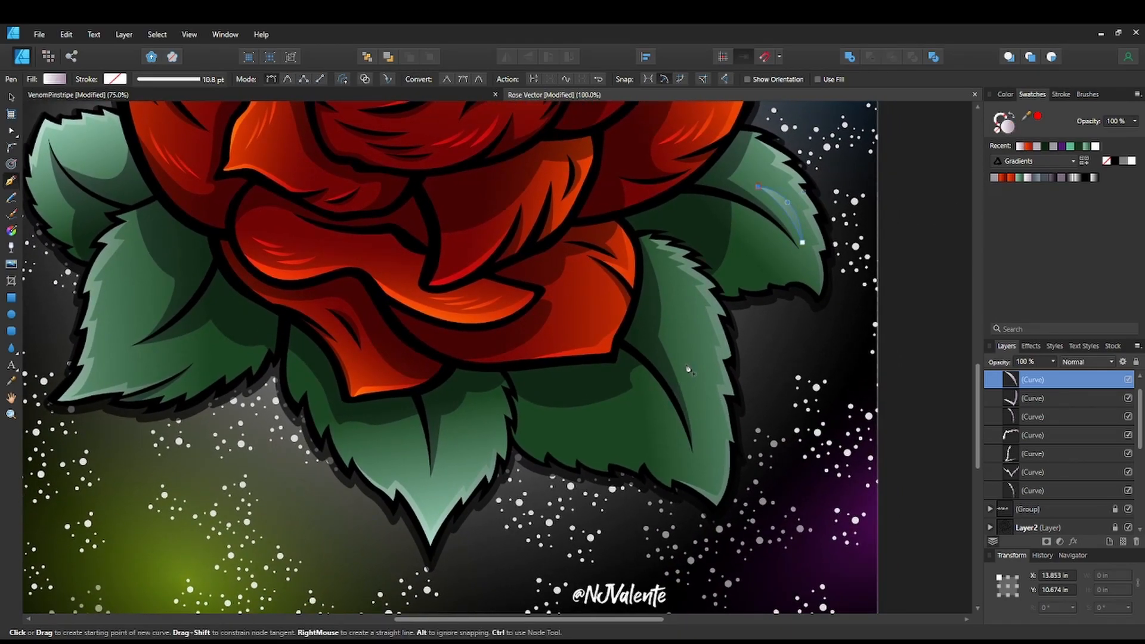
left_click_drag(717, 450, 800, 437)
left_click_drag(377, 407, 605, 523)
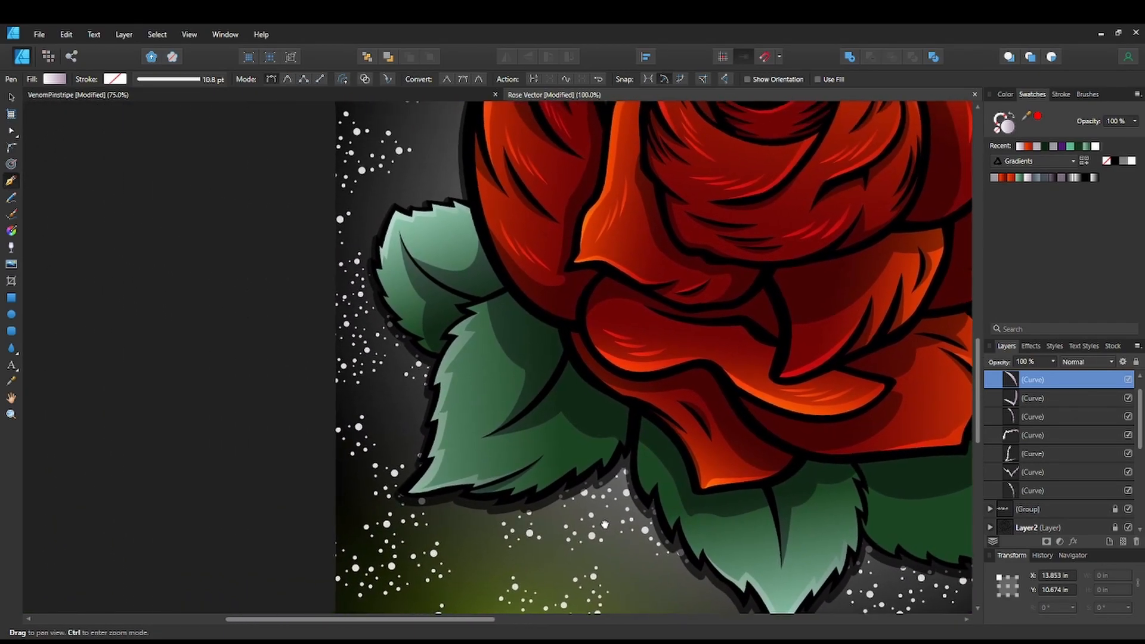
left_click(412, 233)
left_click_drag(455, 261, 484, 264)
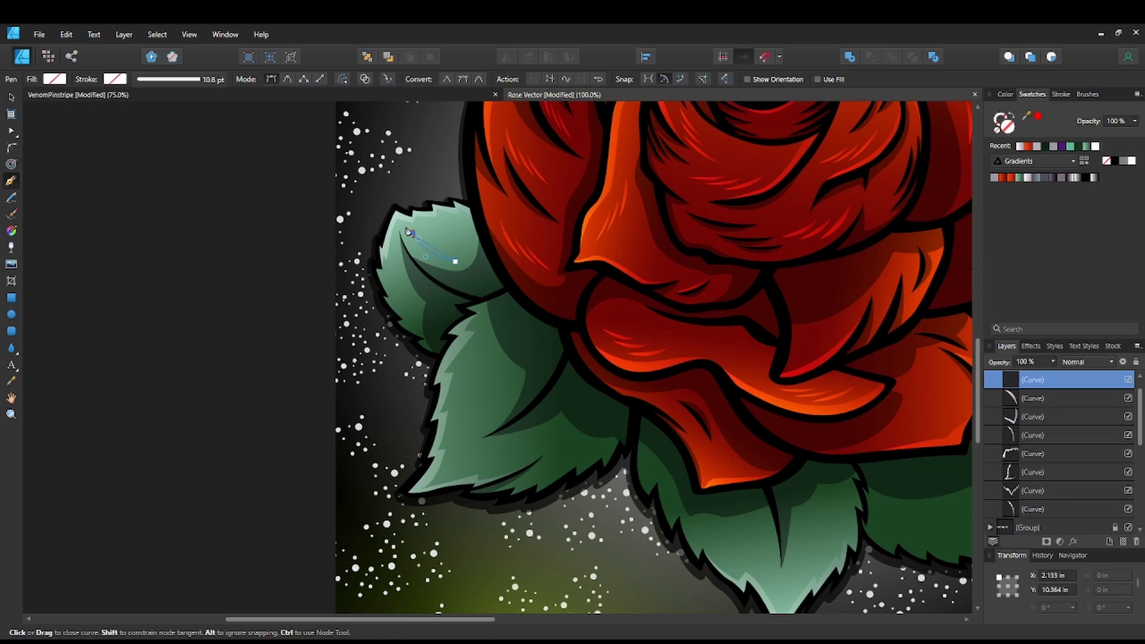
left_click(409, 232)
left_click(1022, 146)
left_click_drag(715, 323, 767, 286)
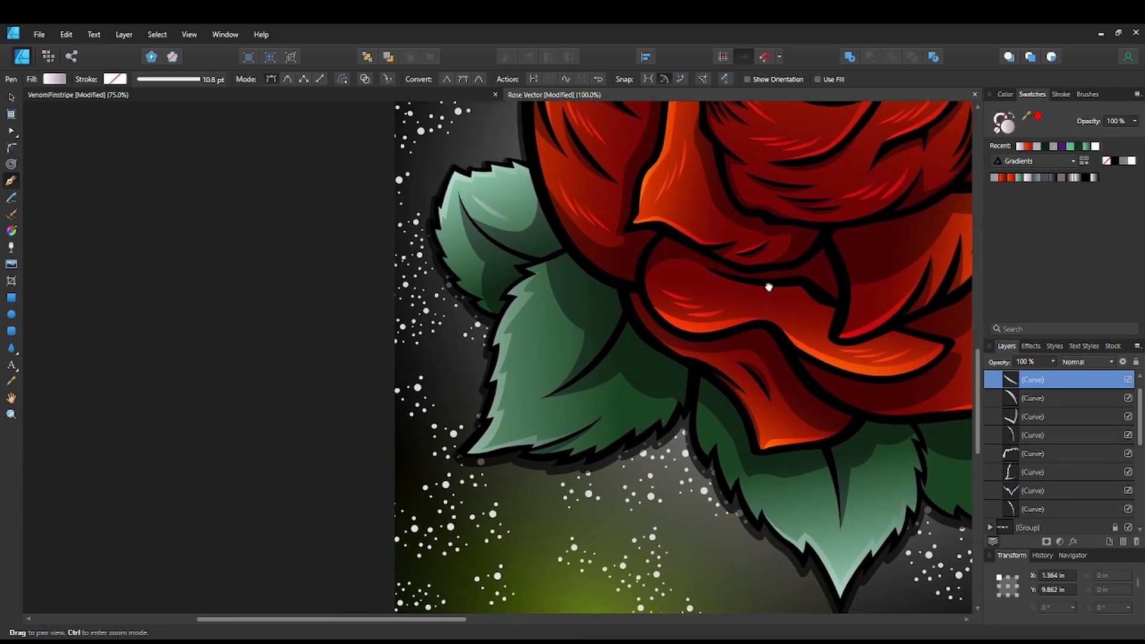
Draw a thin curved highlight about 1.1 in tall beside the lower-left leaf's vein and fill it with the pale lavender gradient.
left_click(562, 348)
left_click_drag(517, 411, 488, 434)
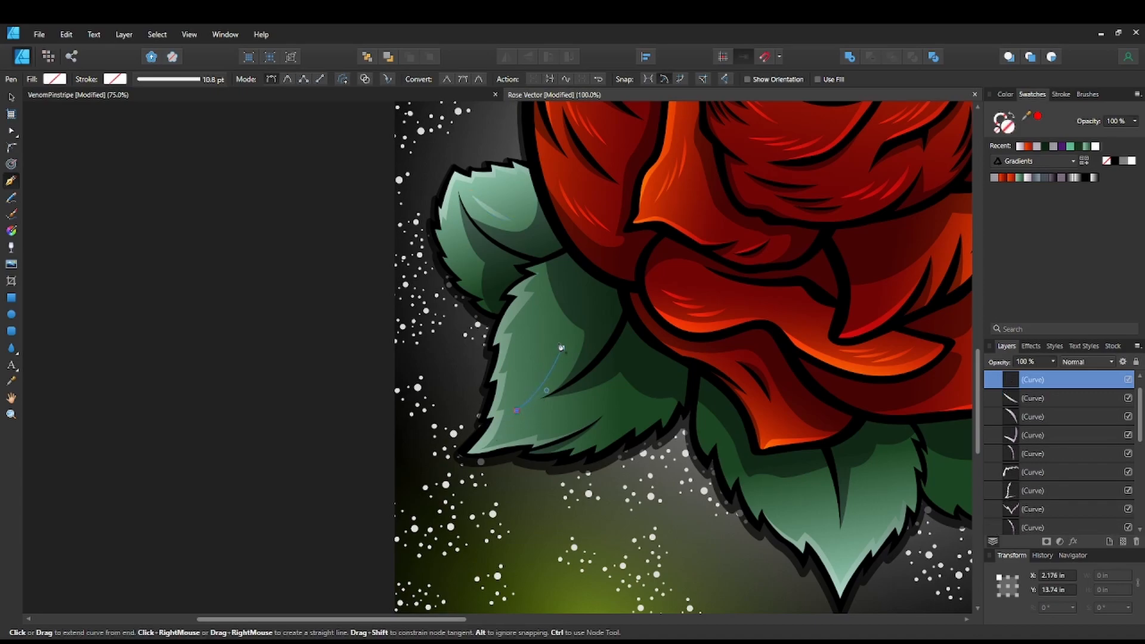
left_click_drag(561, 347, 567, 345)
left_click(1018, 148)
Draw a thin curved highlight about 1.2 in tall beside the bottom leaf's vein and fill it with the pale lavender gradient.
left_click_drag(720, 458, 560, 361)
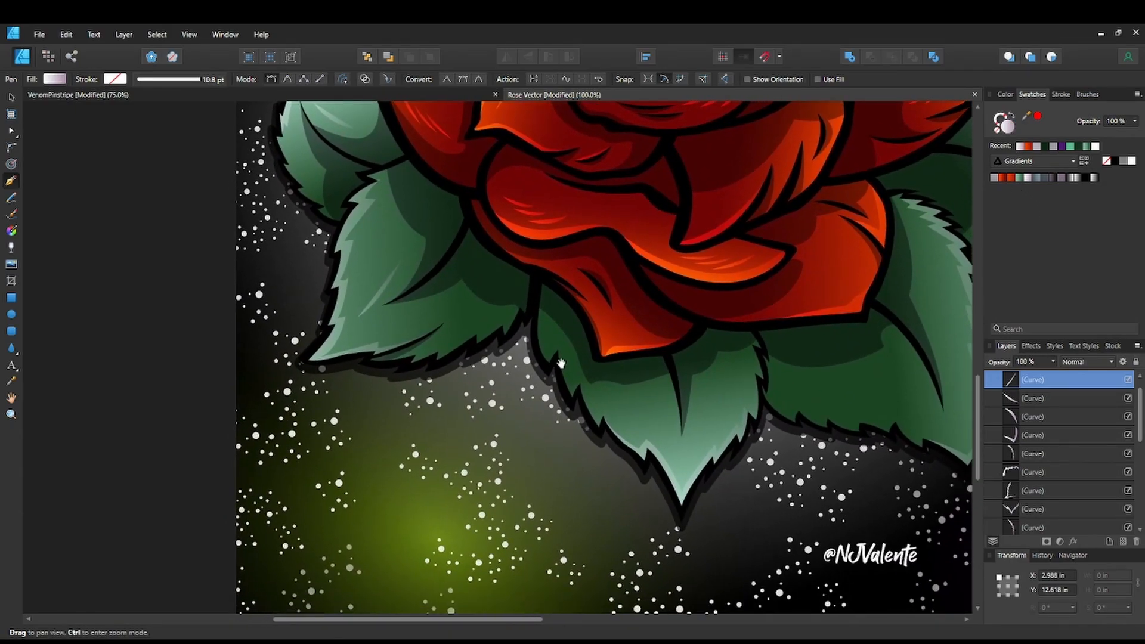
left_click_drag(700, 439, 694, 453)
left_click(700, 439)
left_click(729, 374)
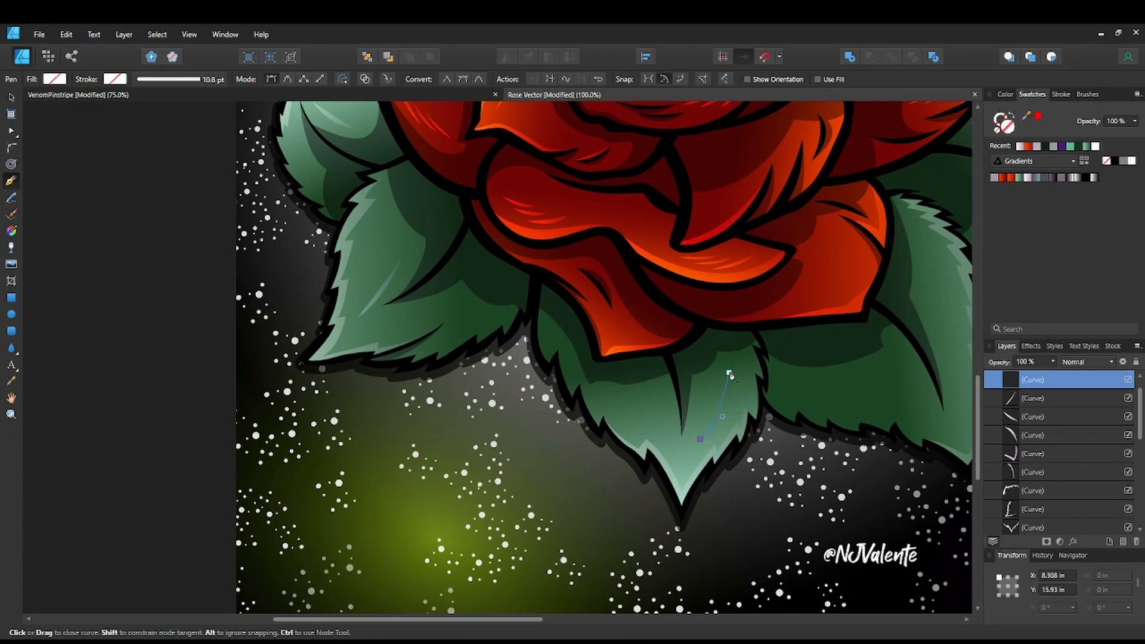
key("Escape")
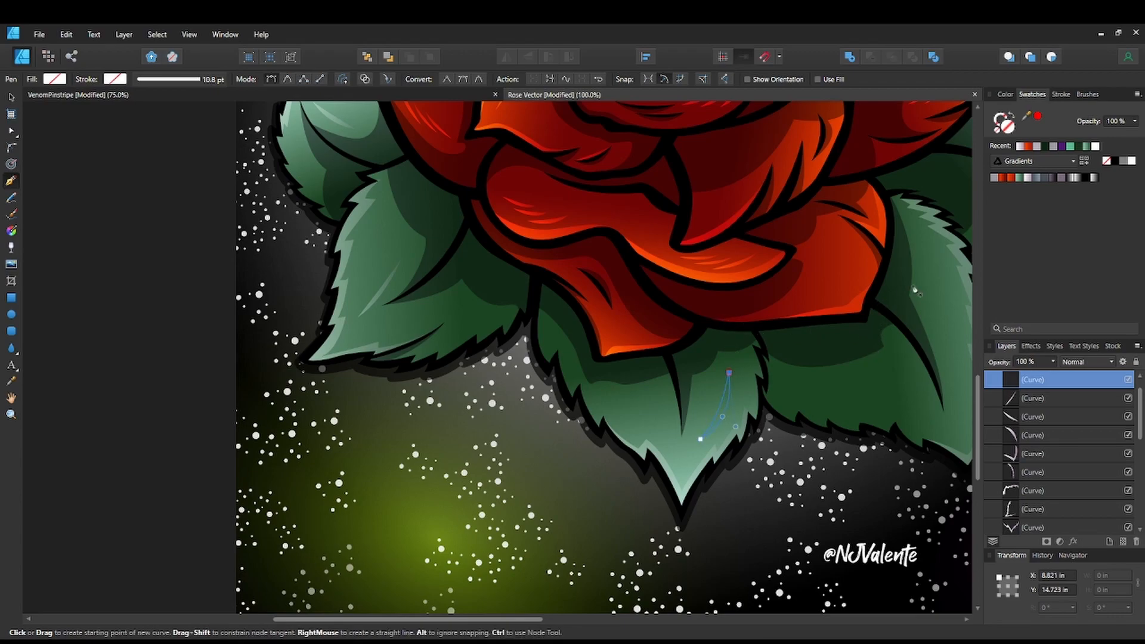
left_click(1020, 146)
Draw a thin curved highlight beside the vein of the lower-right leaf and fill it with the pale lavender gradient.
key("space")
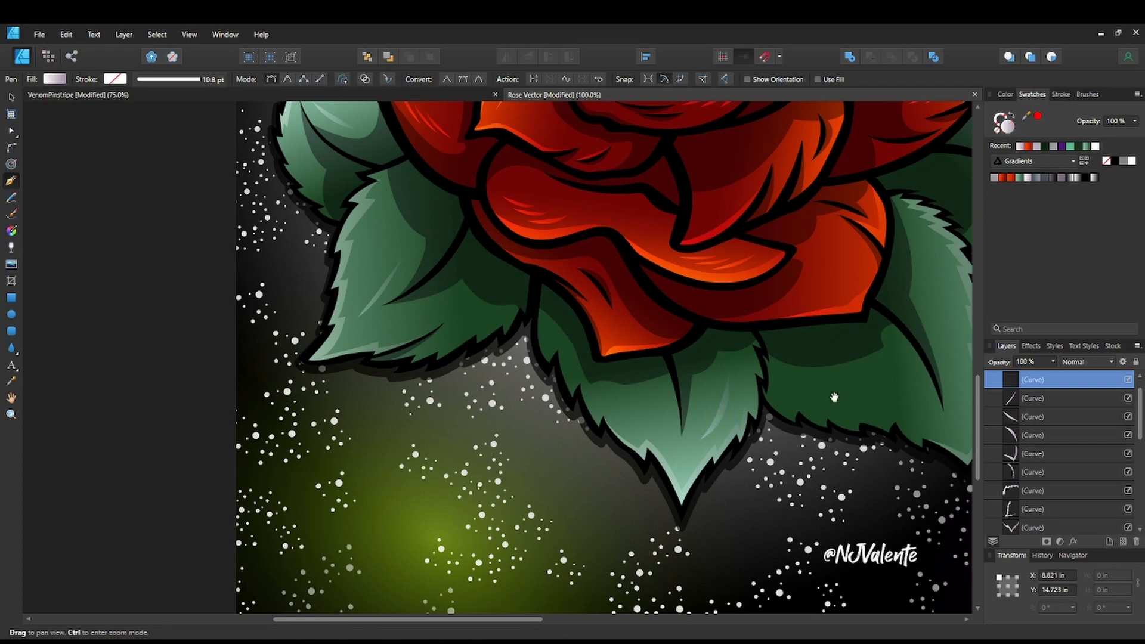
left_click_drag(833, 389, 659, 357)
left_click(754, 251)
left_click_drag(782, 368, 783, 418)
left_click(786, 373)
left_click_drag(714, 211, 711, 210)
left_click(1020, 147)
Examine how the new inner leaf highlights look across the whole artwork with nothing selected.
key("space")
left_click_drag(844, 326, 867, 376)
key("ctrl+minus")
key("ctrl+minus")
key("ctrl+minus")
key("space")
left_click_drag(759, 425, 841, 379)
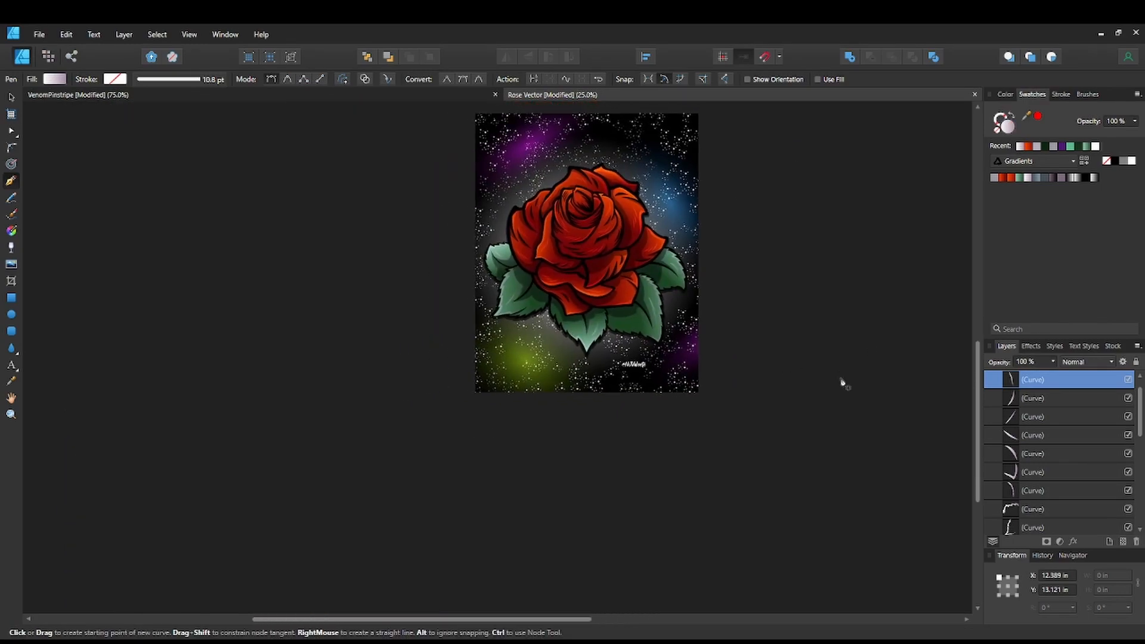
key("v")
left_click(749, 382)
Delete the thin curved highlights beside the veins of all five leaves, keeping only the highlights along the leaf edges.
key("space")
left_click_drag(746, 346, 542, 396)
key("ctrl+plus")
key("ctrl+plus")
key("space")
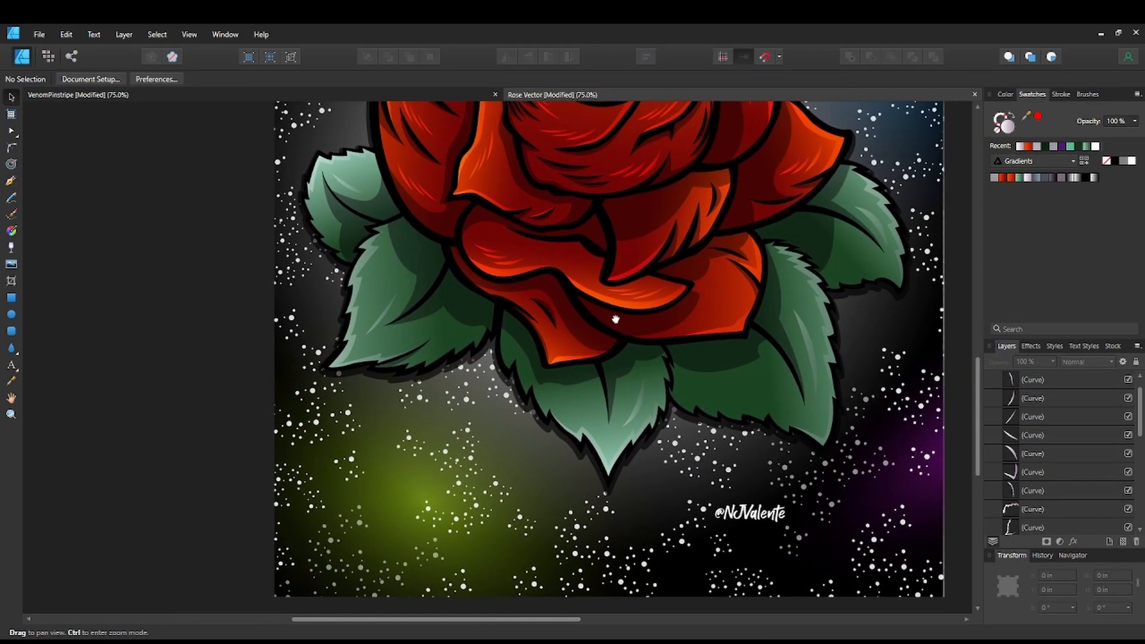
left_click_drag(618, 312, 562, 359)
left_click(820, 271)
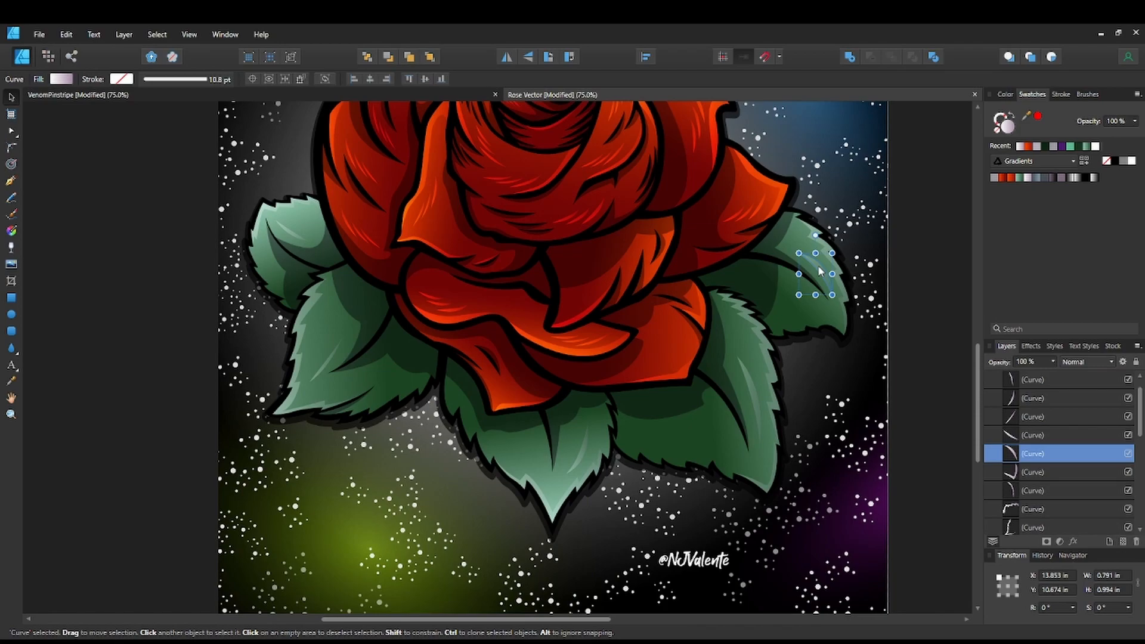
left_click(748, 394)
left_click(584, 450)
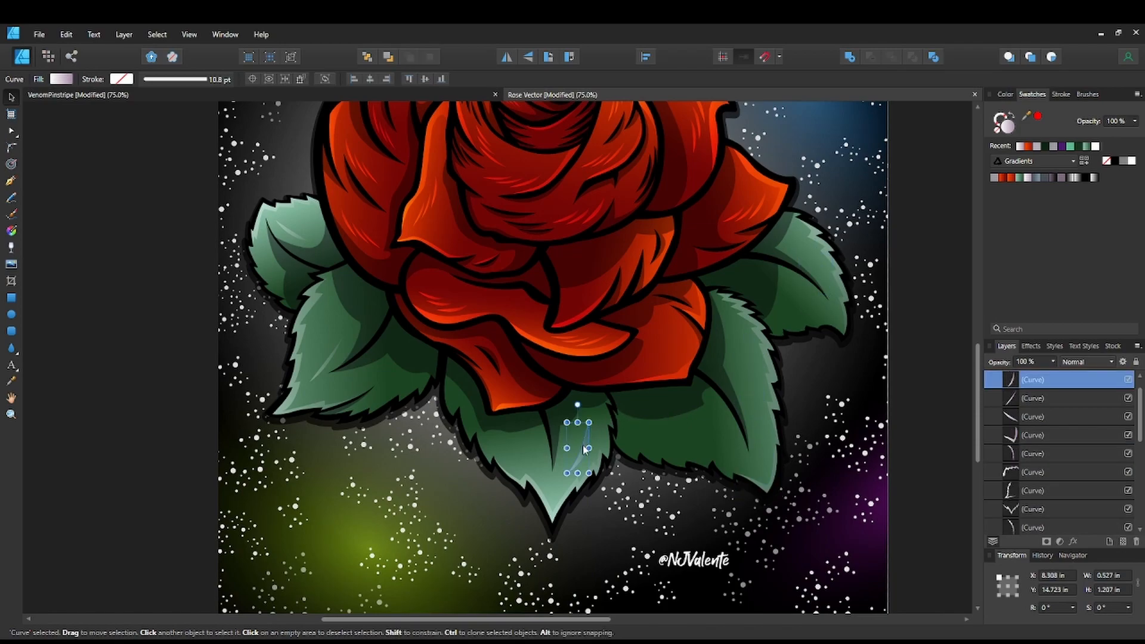
key("Delete")
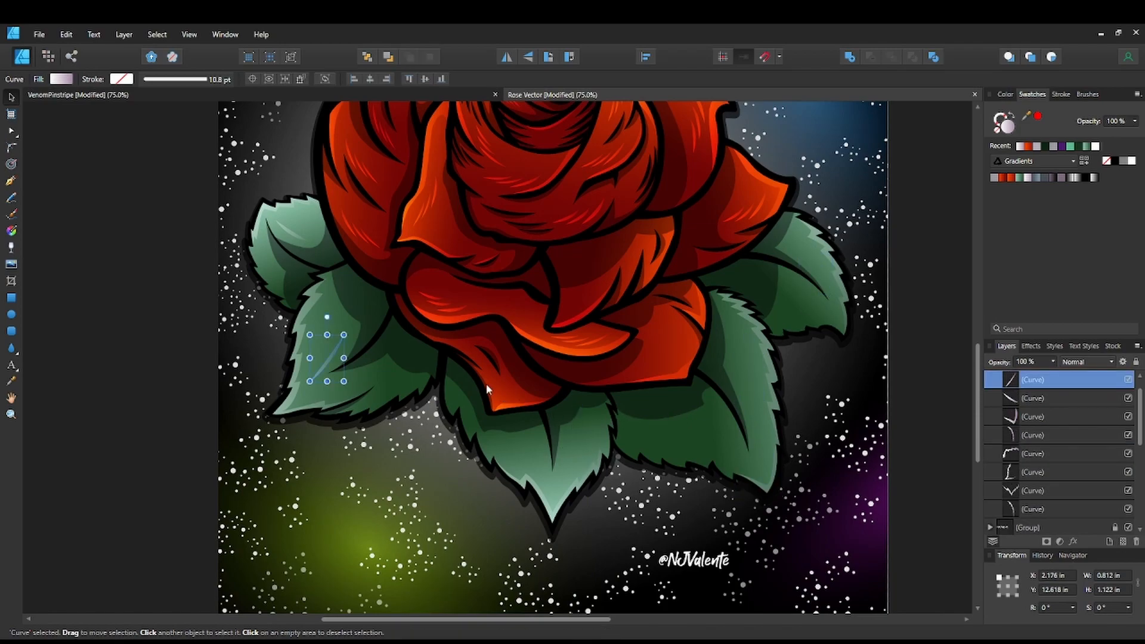
key("Delete")
key("Delete")
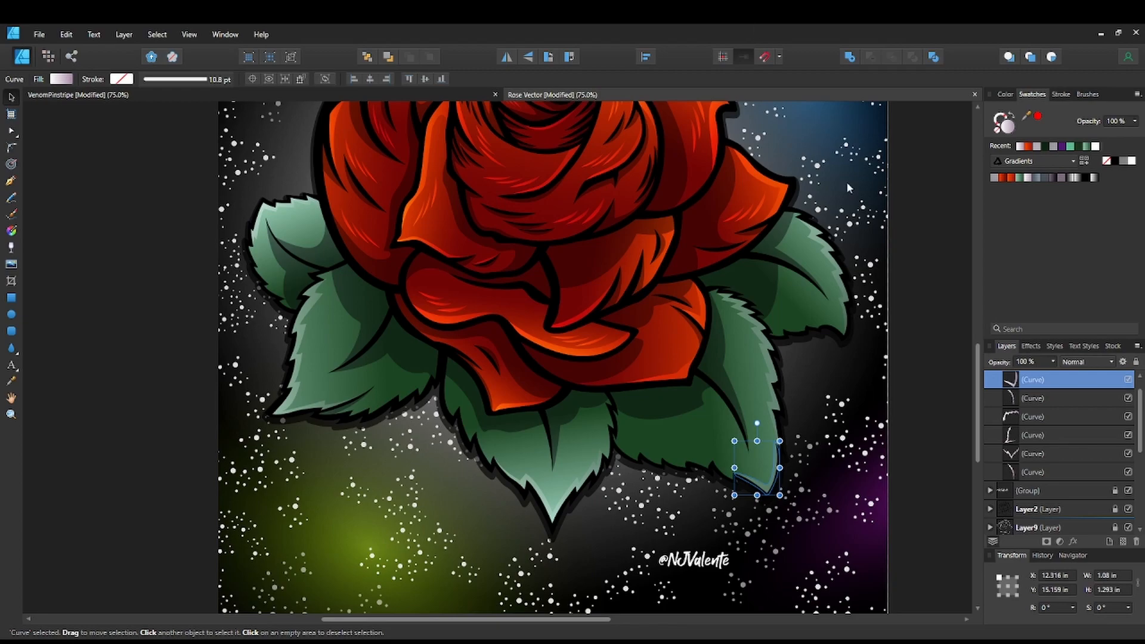
Move the signature group above Layer10 in the layer stack and unlock it.
key("ctrl+minus")
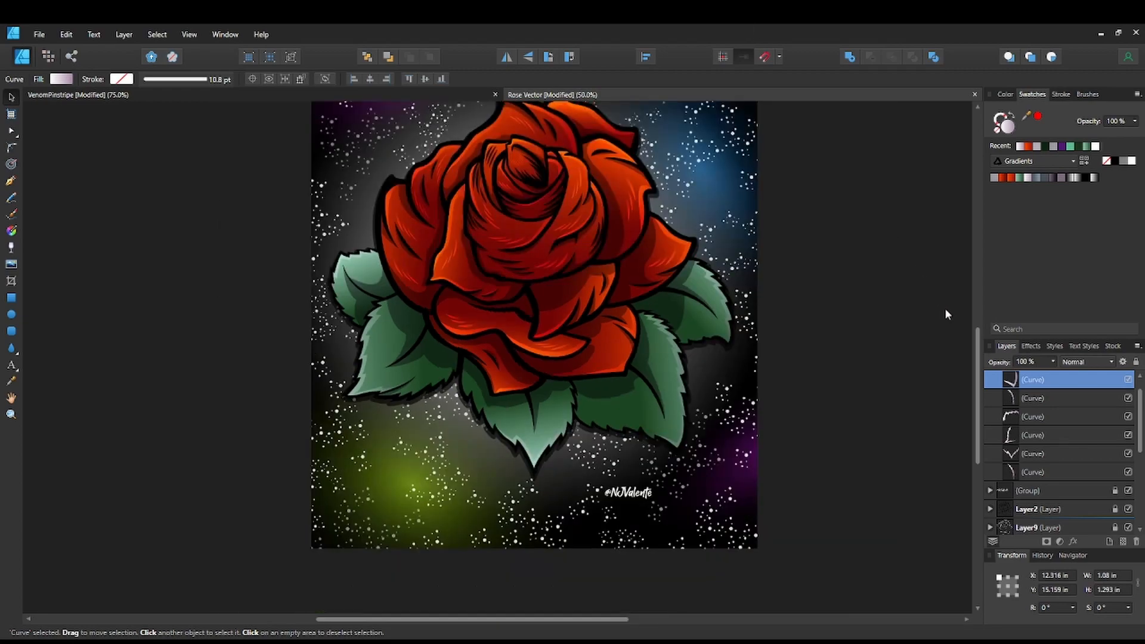
left_click(883, 331)
left_click_drag(844, 407, 858, 447)
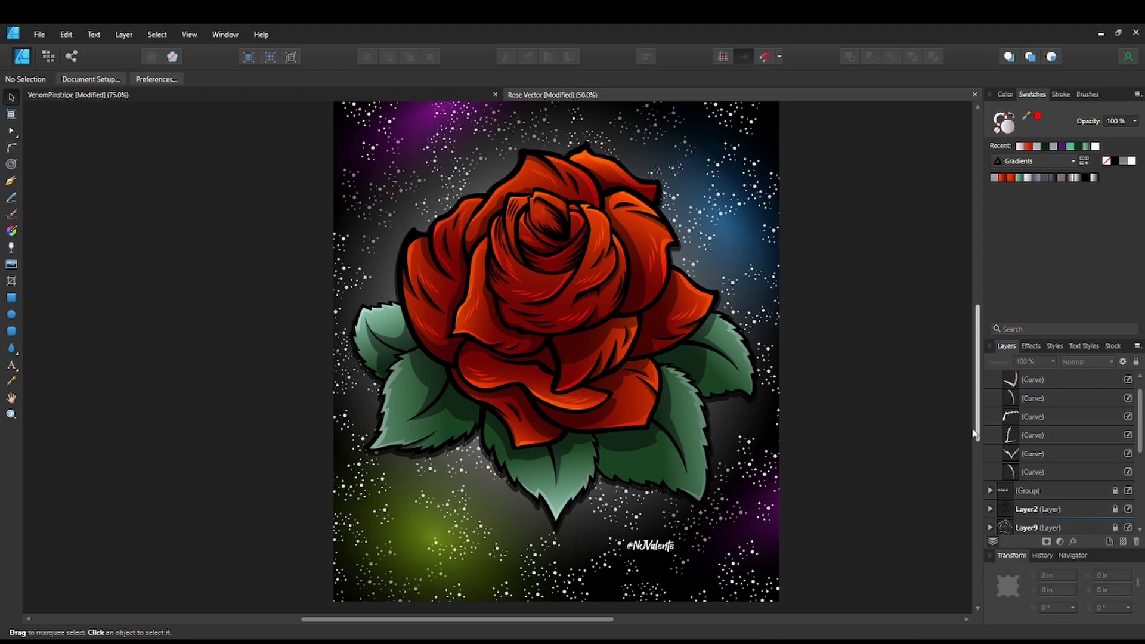
left_click(1055, 489)
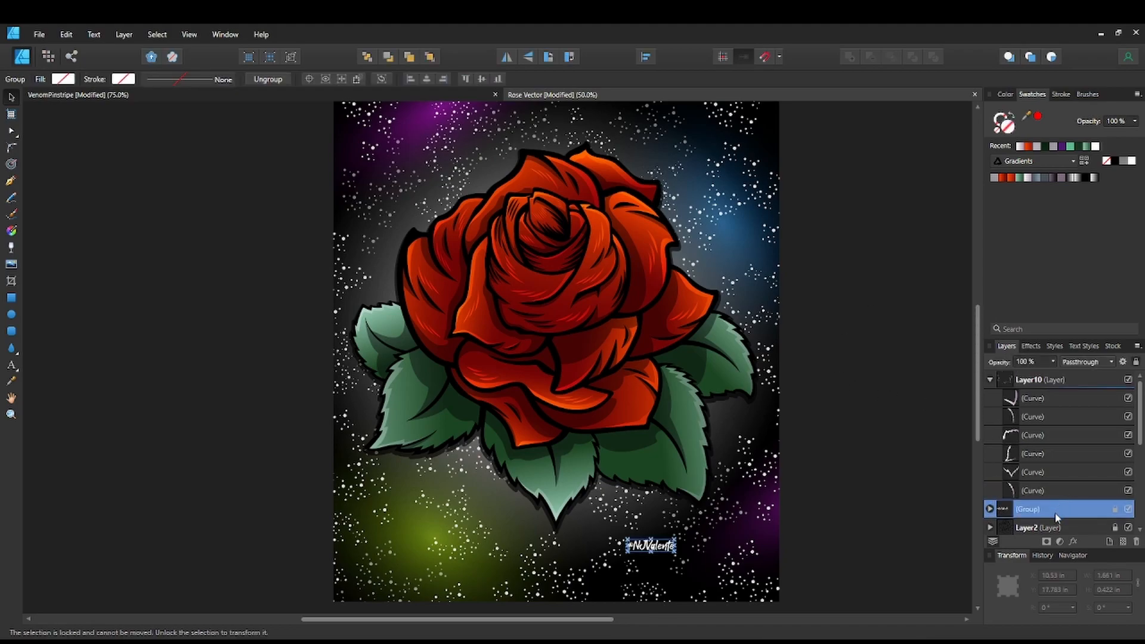
left_click_drag(1057, 508, 1000, 395)
left_click(990, 398)
left_click(1114, 379)
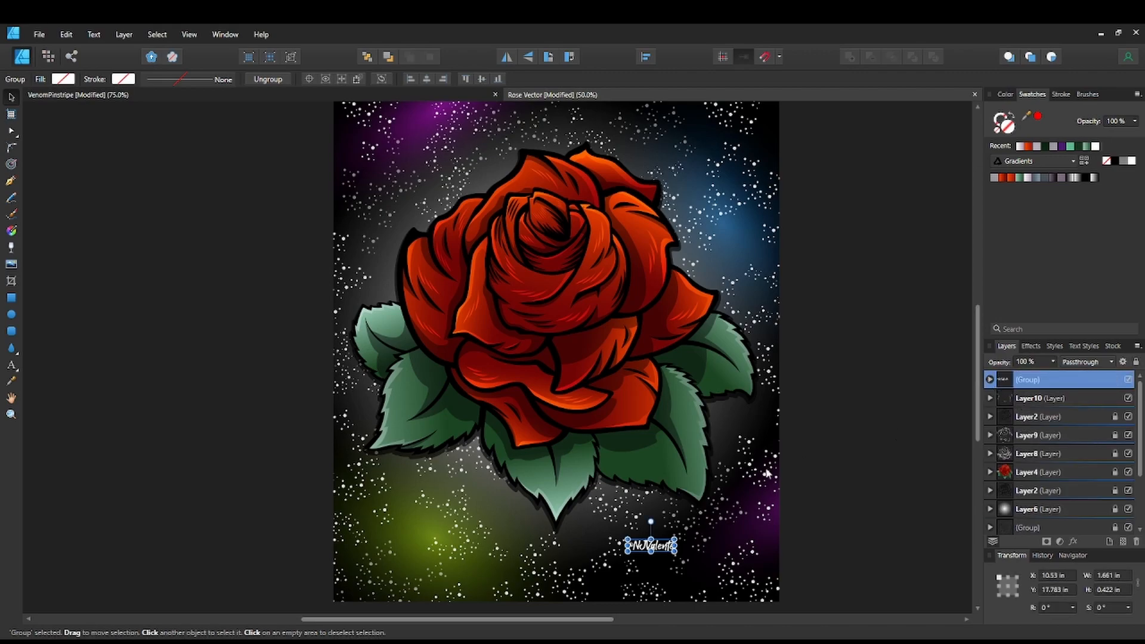
Enlarge the signature group to about 2.03 in wide and 0.52 in high below the rose.
mouse_move(678, 537)
left_mouse_down()
mouse_move(687, 533)
mouse_move(653, 539)
mouse_move(646, 508)
mouse_move(597, 504)
mouse_move(649, 510)
left_mouse_up()
left_click(793, 539)
scroll(852, 500, "down", 2)
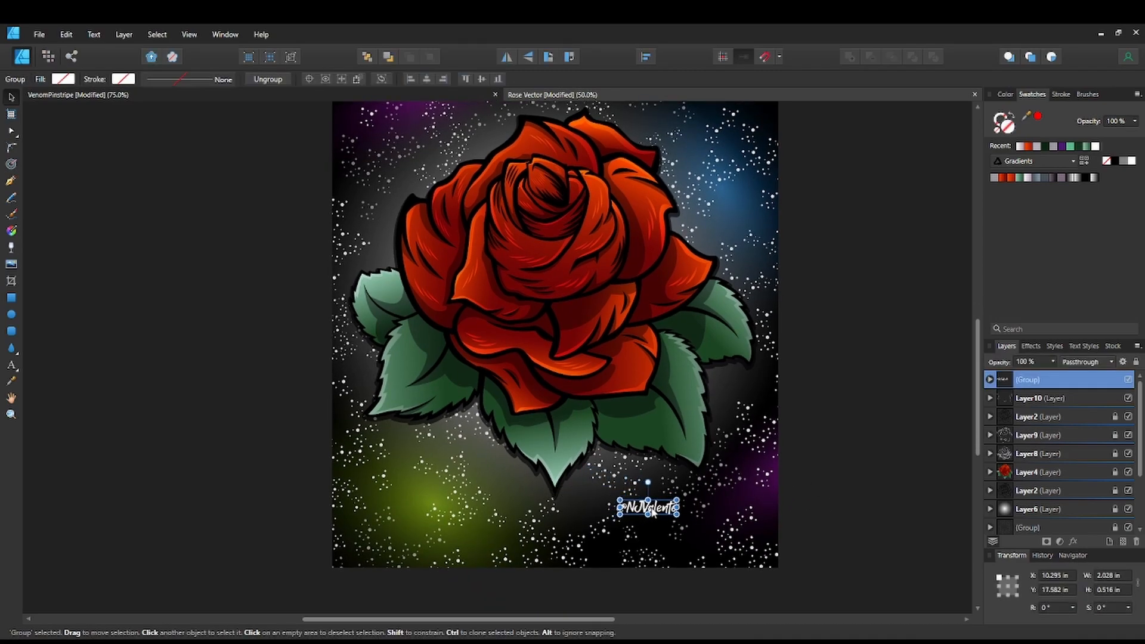
left_click(896, 494)
Check the blend mode options for the unlocked Layer9 and lock the layer again.
left_click_drag(853, 459, 869, 518)
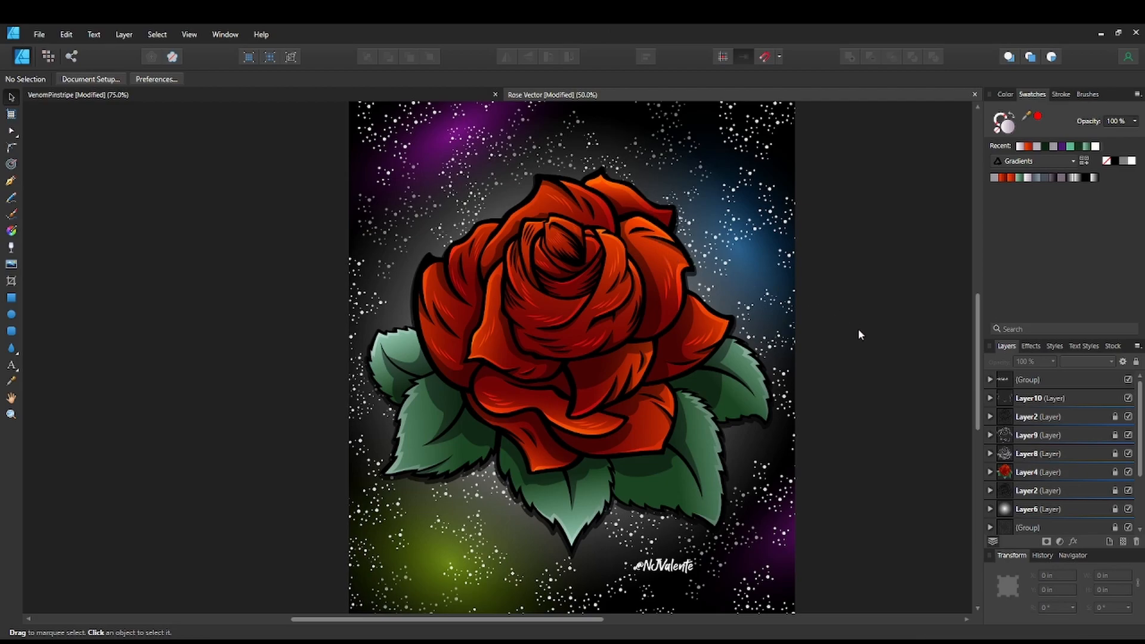
left_click_drag(815, 421, 792, 411)
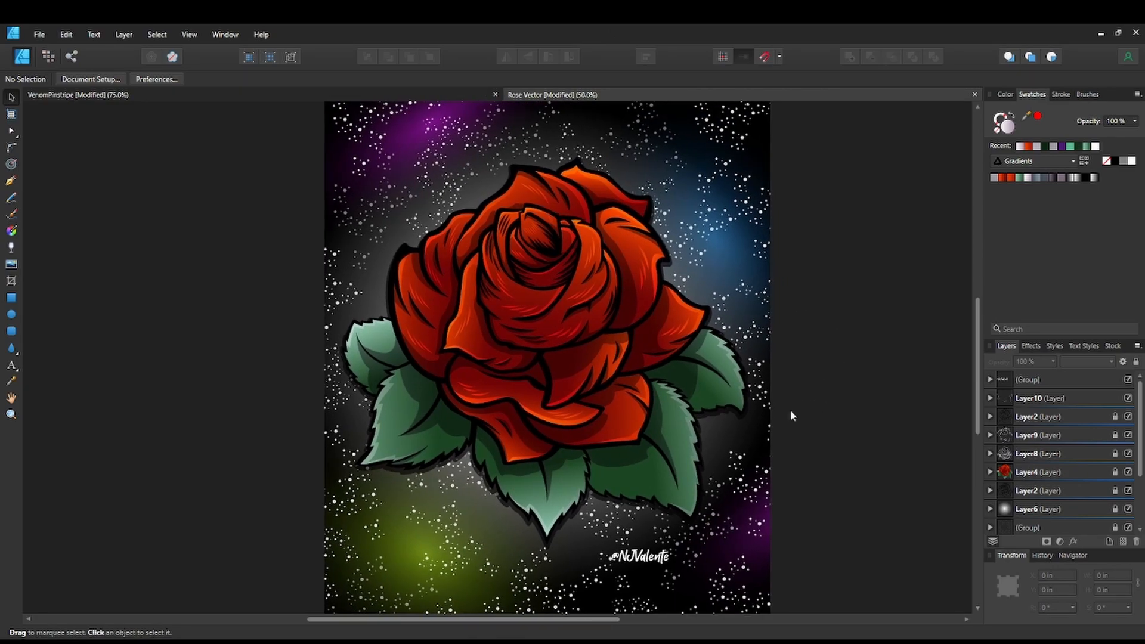
key("ctrl+minus")
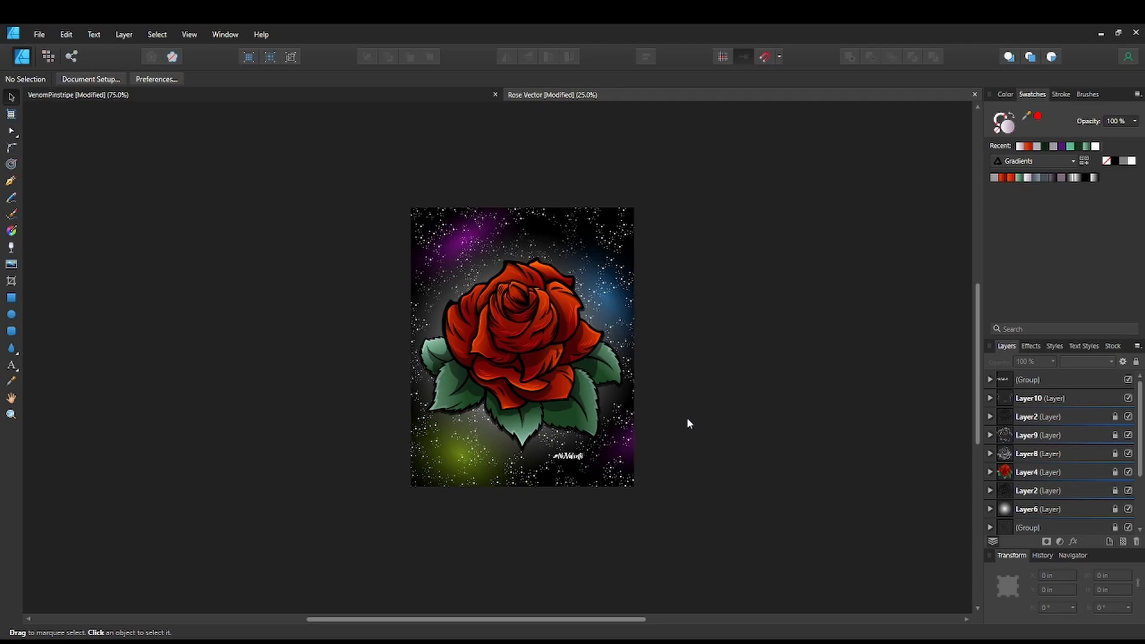
left_click_drag(644, 400, 656, 406)
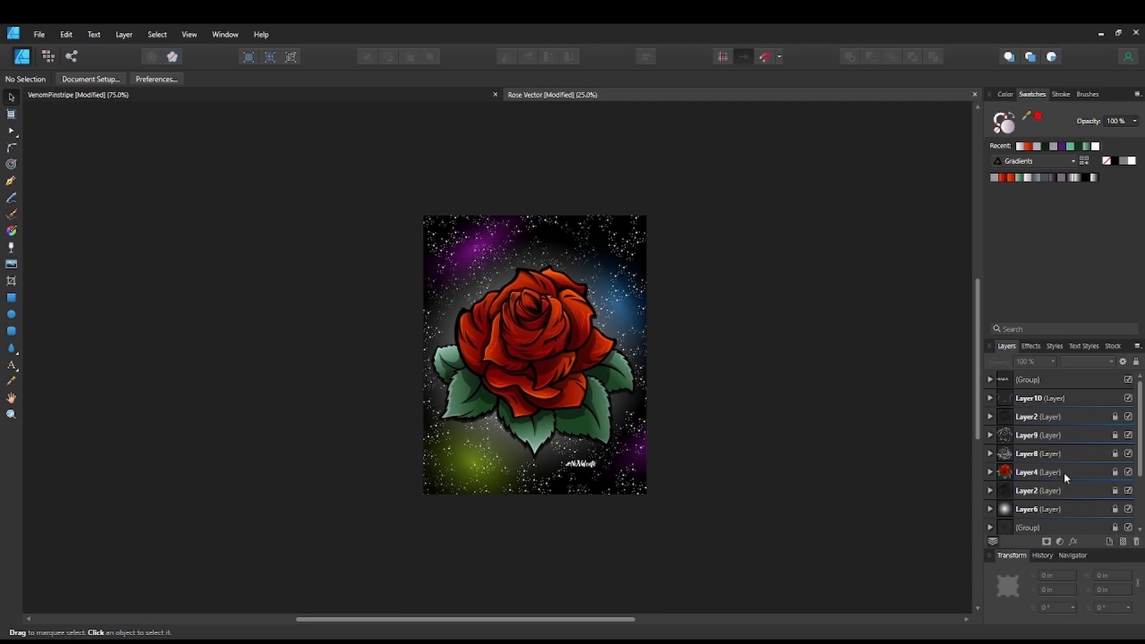
left_click(1079, 438)
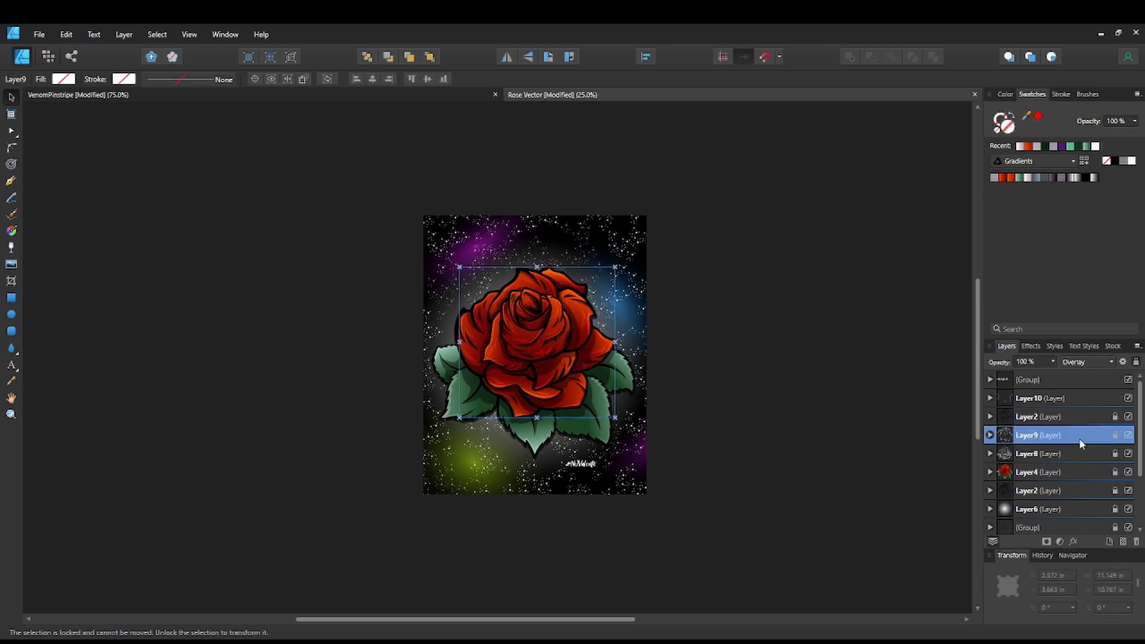
key("ctrl+plus")
left_click(1114, 435)
left_click(1111, 363)
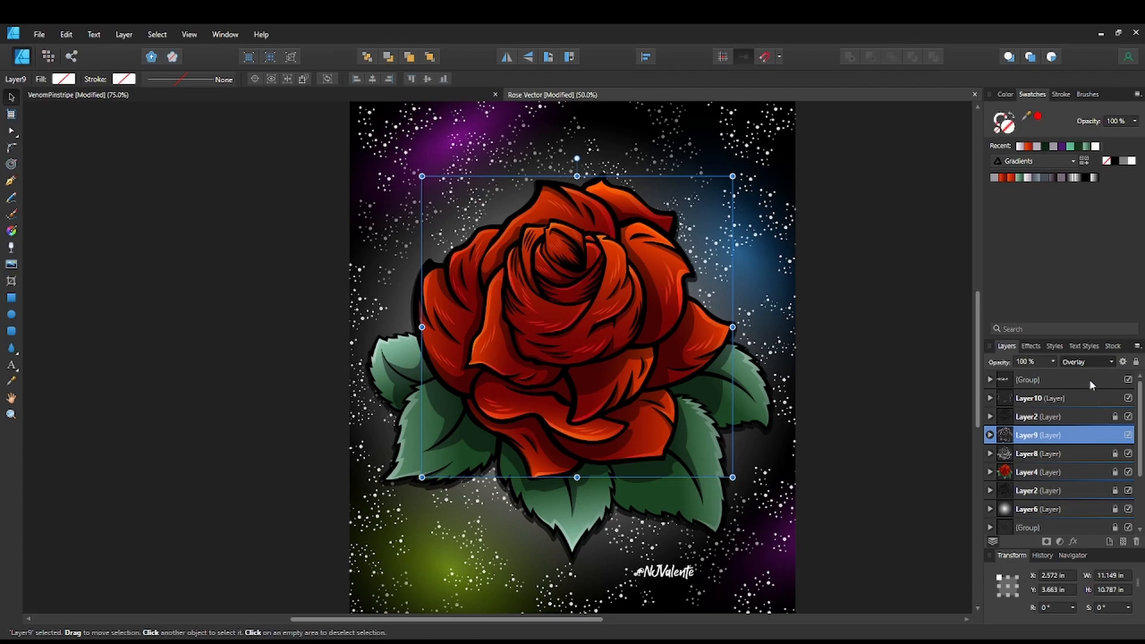
left_click(1136, 362)
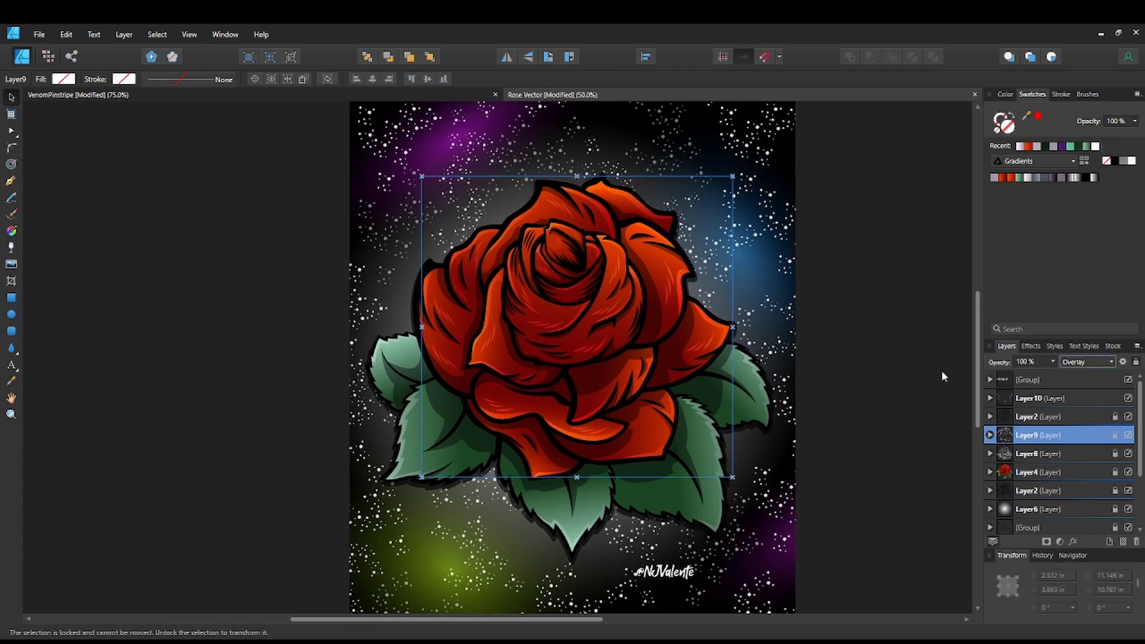
left_click(867, 373)
Duplicate the Multiply shading layer Layer8 and set the unlocked copy's opacity to 11%.
key("ctrl+minus")
key("space")
left_click_drag(761, 415, 755, 393)
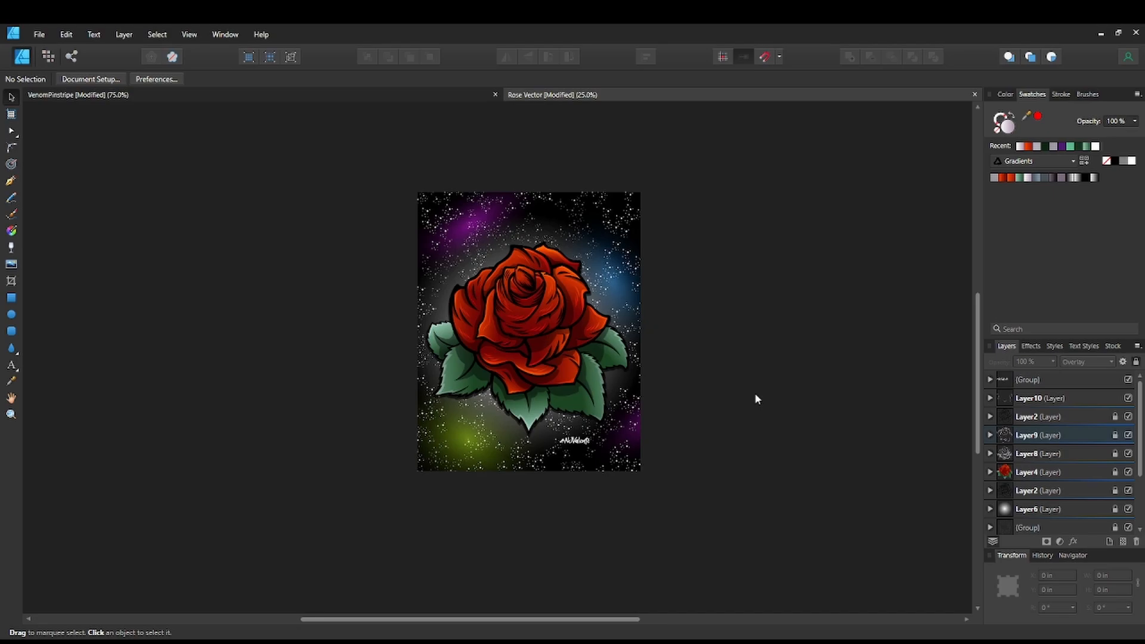
left_click(1047, 456)
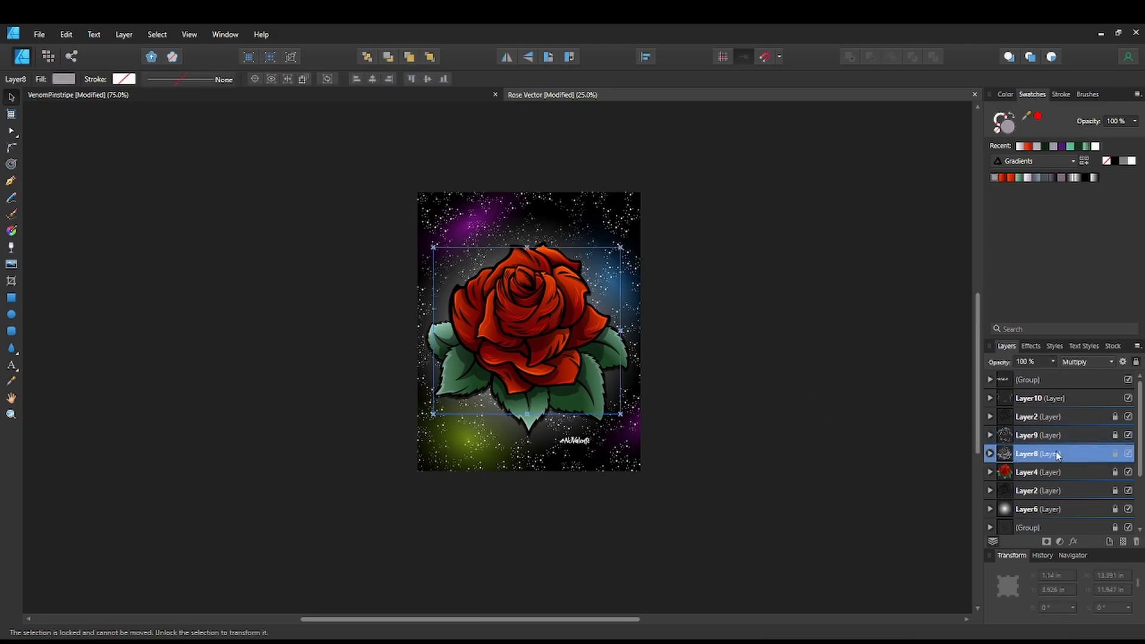
key("ctrl+j")
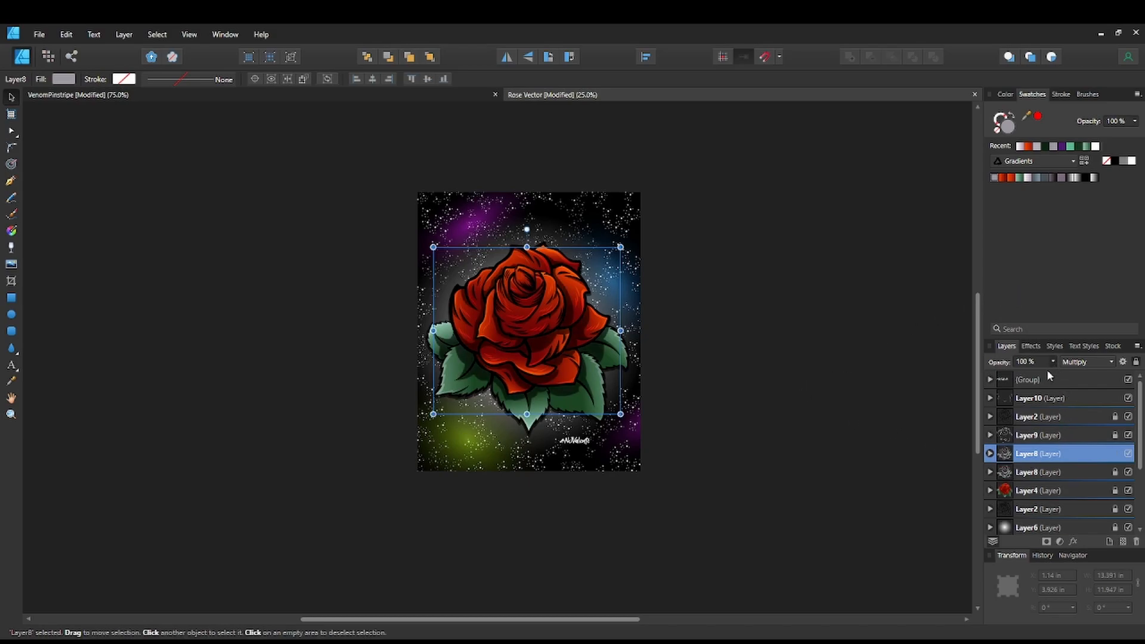
key("5")
key("2")
key("5")
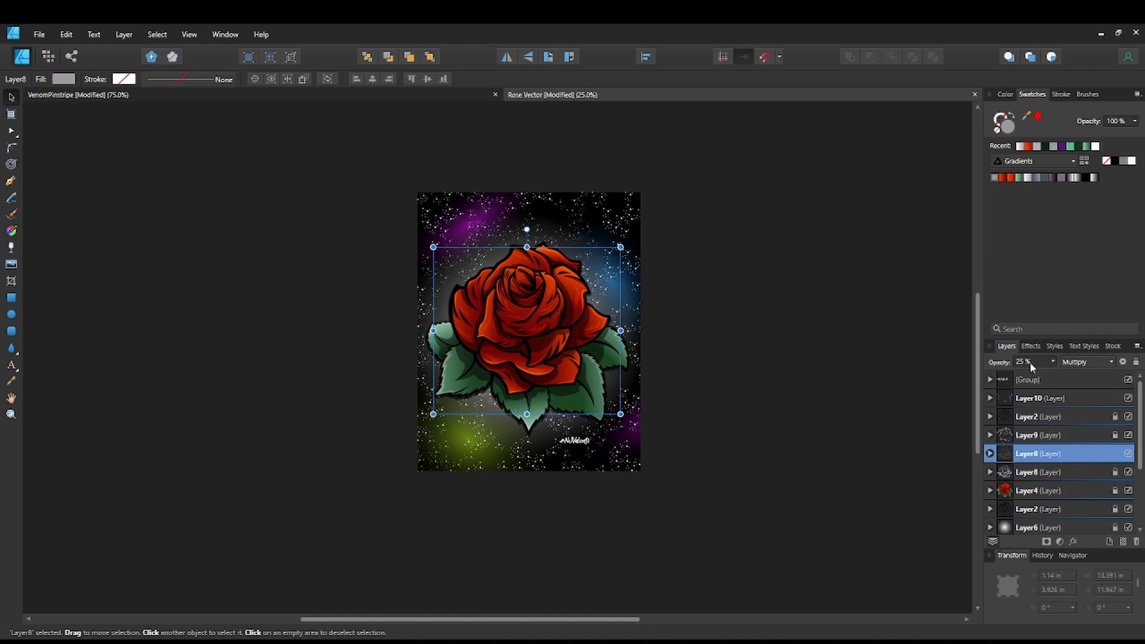
left_click(1043, 377)
left_click(1128, 454)
Examine the darkened rose shading up close and across the whole artwork with nothing selected.
mouse_move(757, 440)
left_mouse_down()
mouse_move(771, 476)
mouse_move(754, 452)
left_mouse_up()
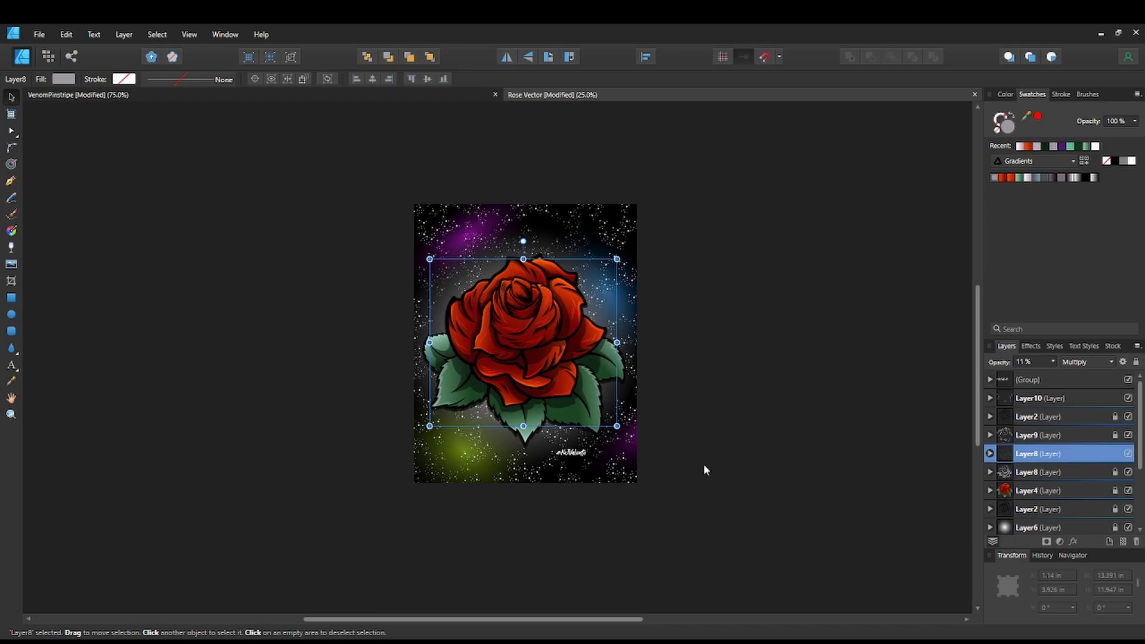
key("space")
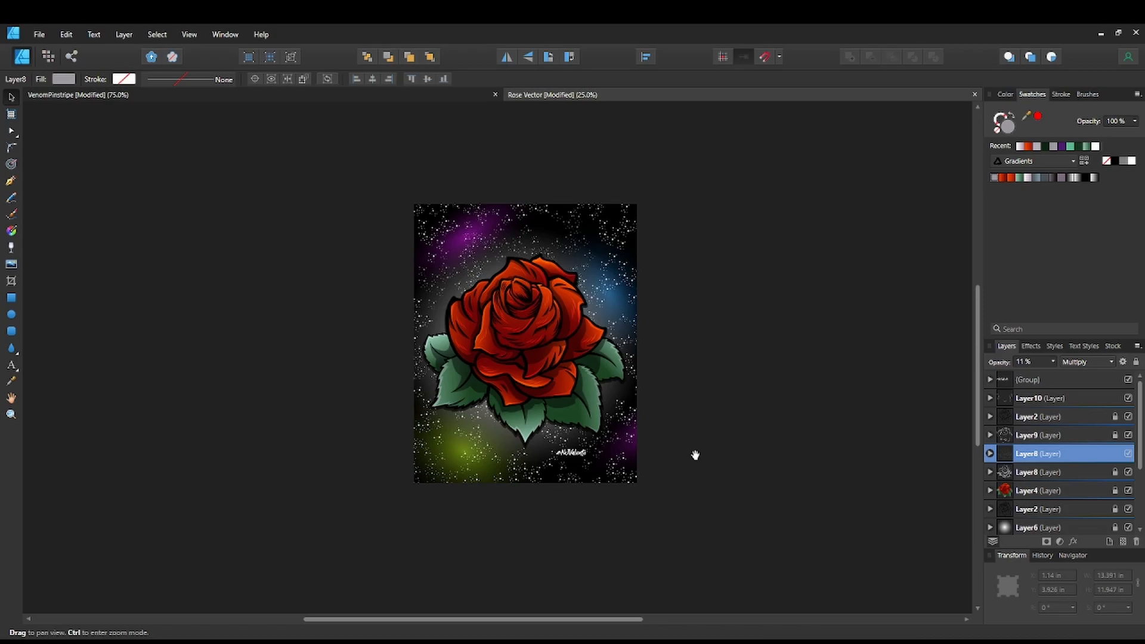
key("ctrl+plus")
key("ctrl+plus")
key("space")
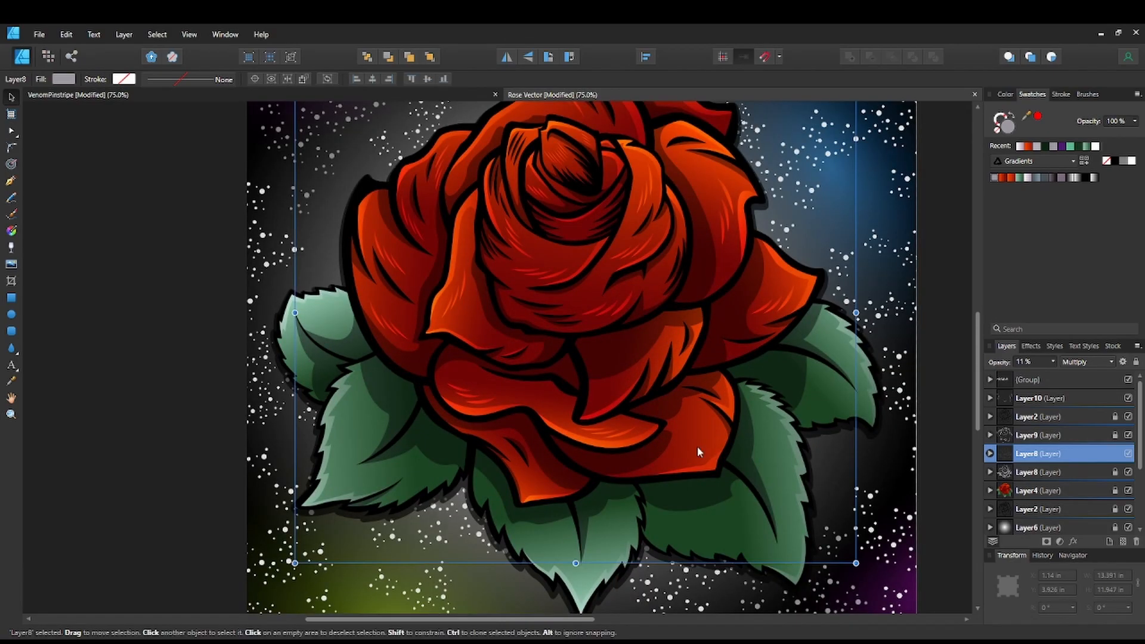
key("ctrl+minus")
key("space")
left_click_drag(697, 452, 692, 446)
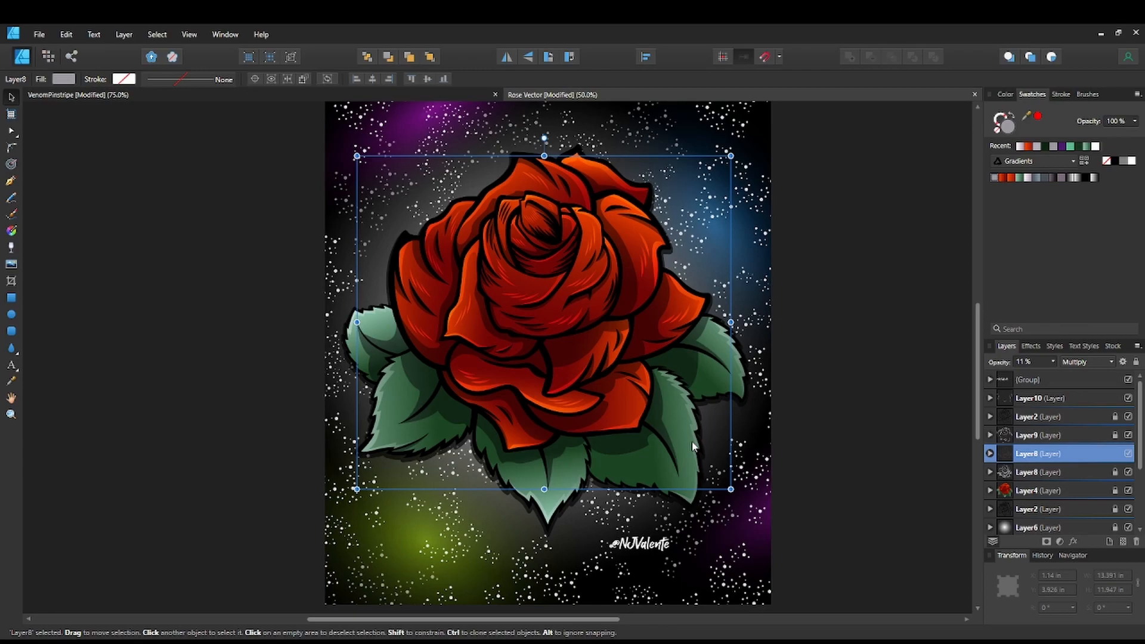
left_click(835, 234)
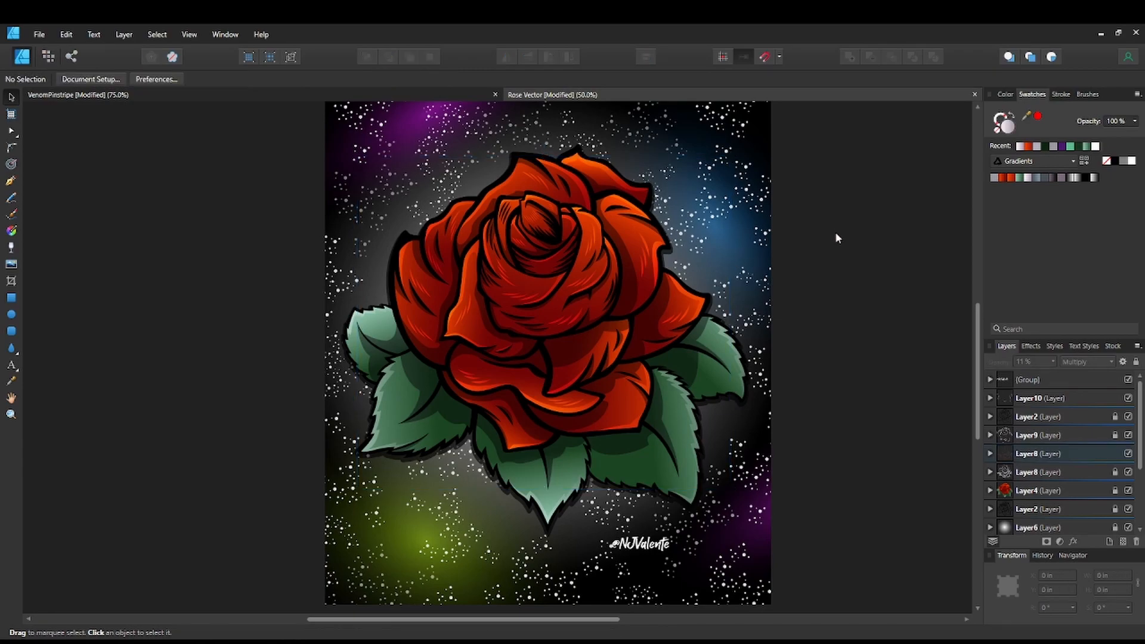